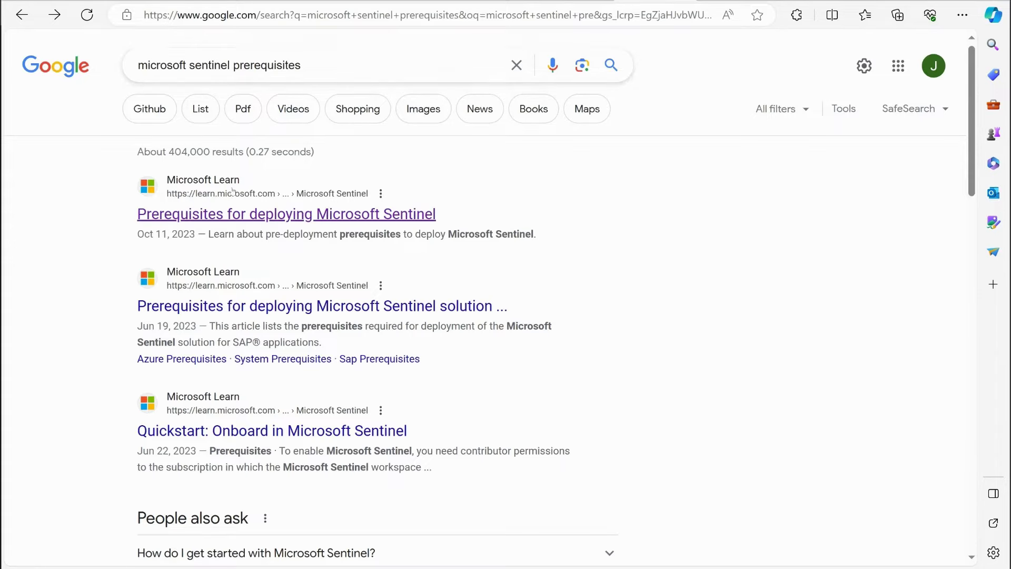
Open the Microsoft Learn 'Prerequisites to deploy Microsoft Sentinel' article and read through it
left_click(247, 215)
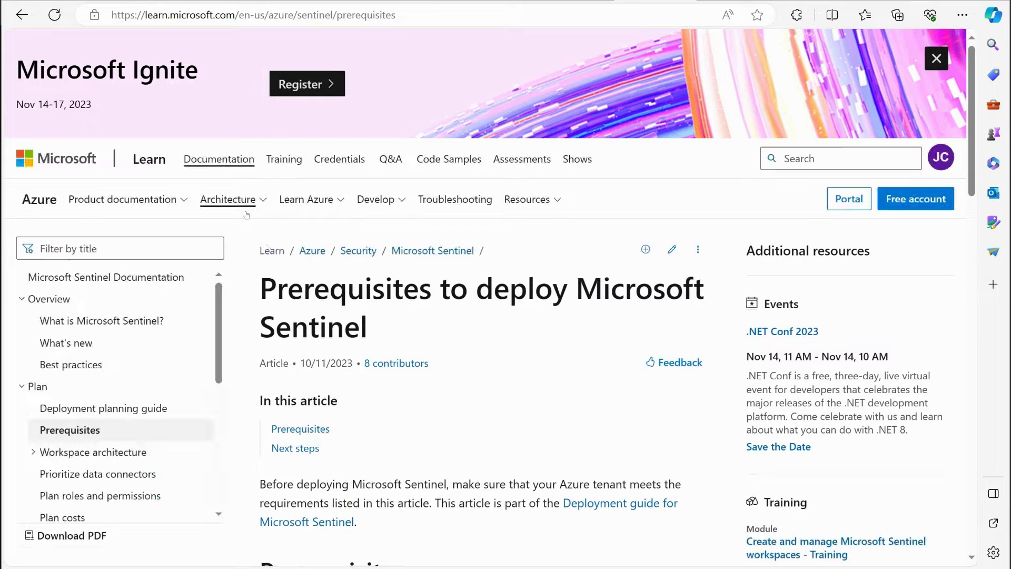
scroll(504, 382, "down", 2)
scroll(504, 382, "down", 6)
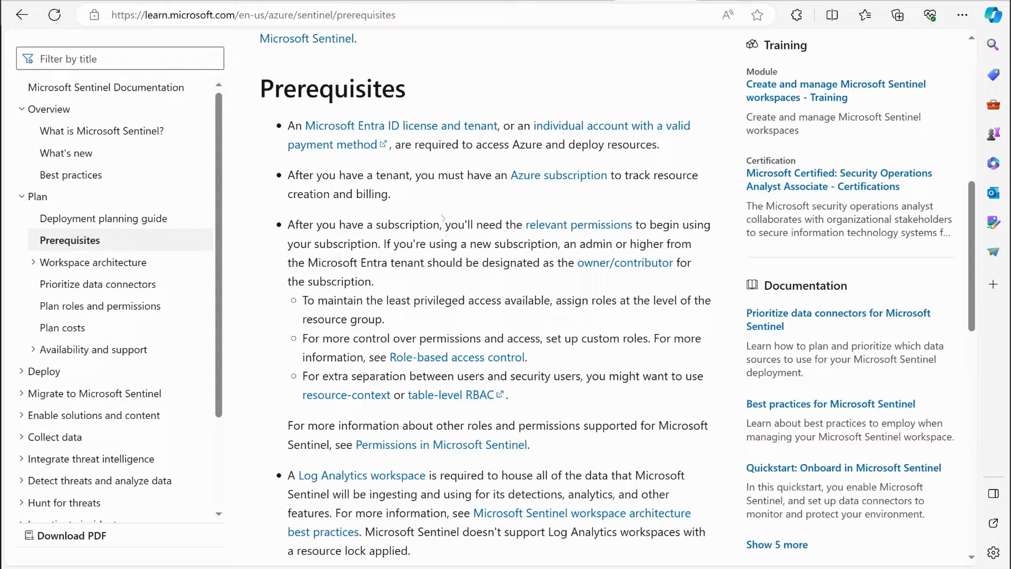
scroll(573, 206, "down", 7)
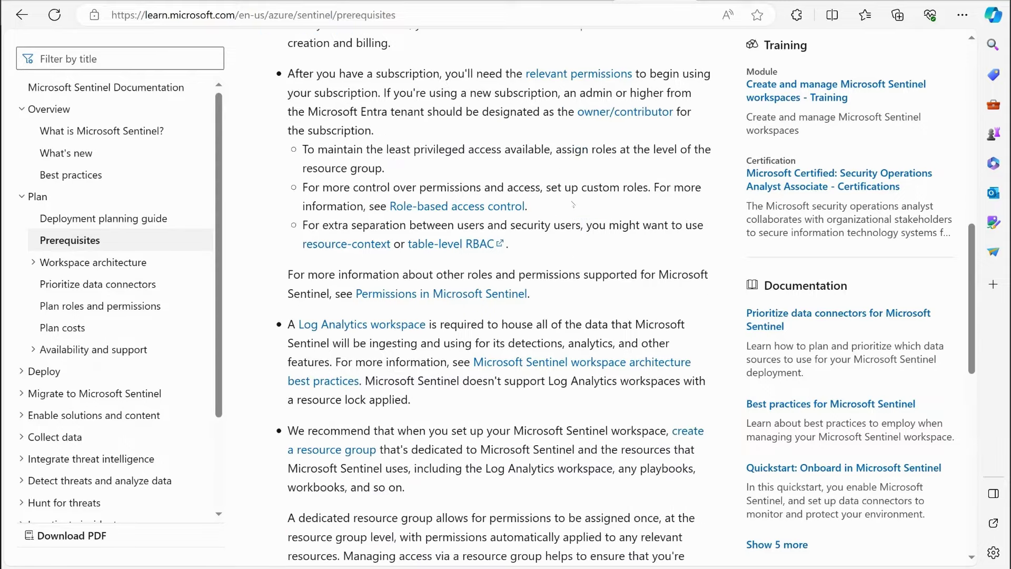
scroll(552, 204, "up", 1)
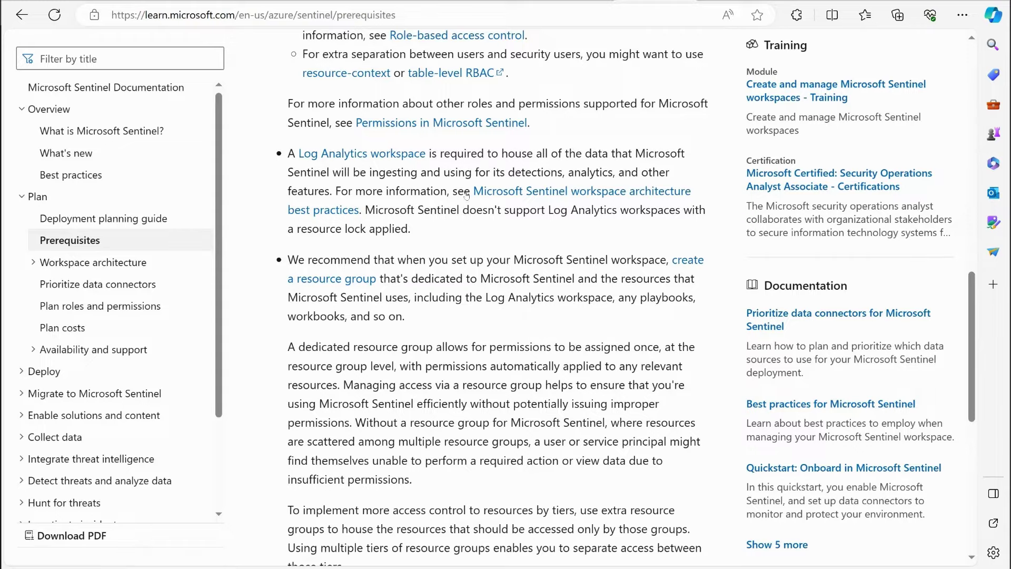
scroll(396, 201, "down", 6)
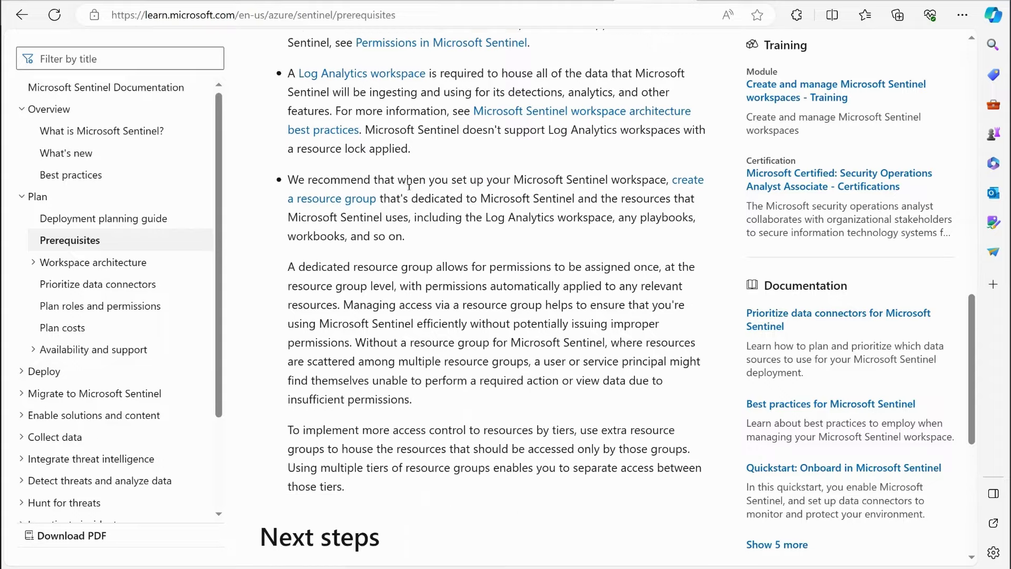
scroll(462, 273, "up", 5)
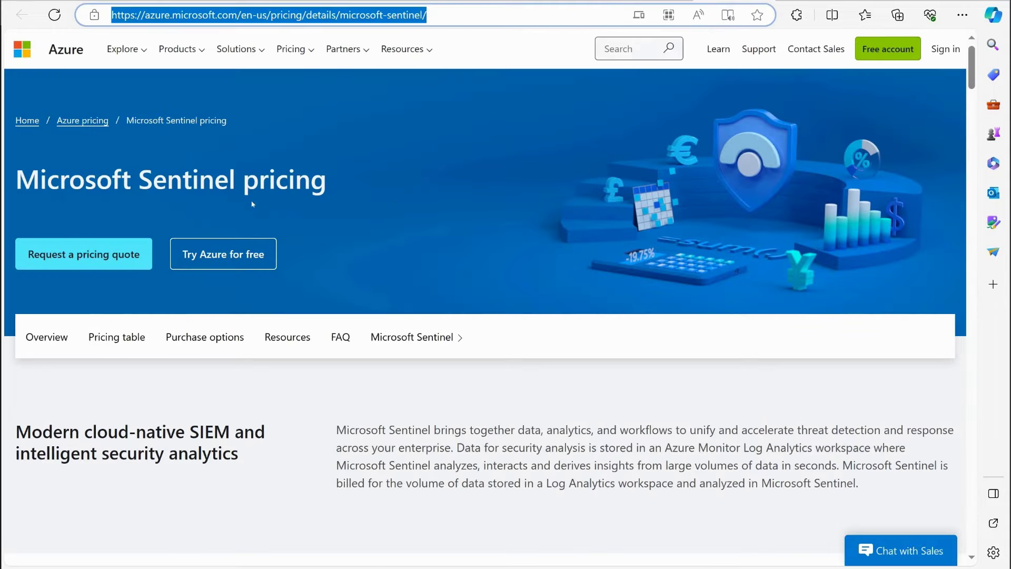
scroll(527, 202, "down", 13)
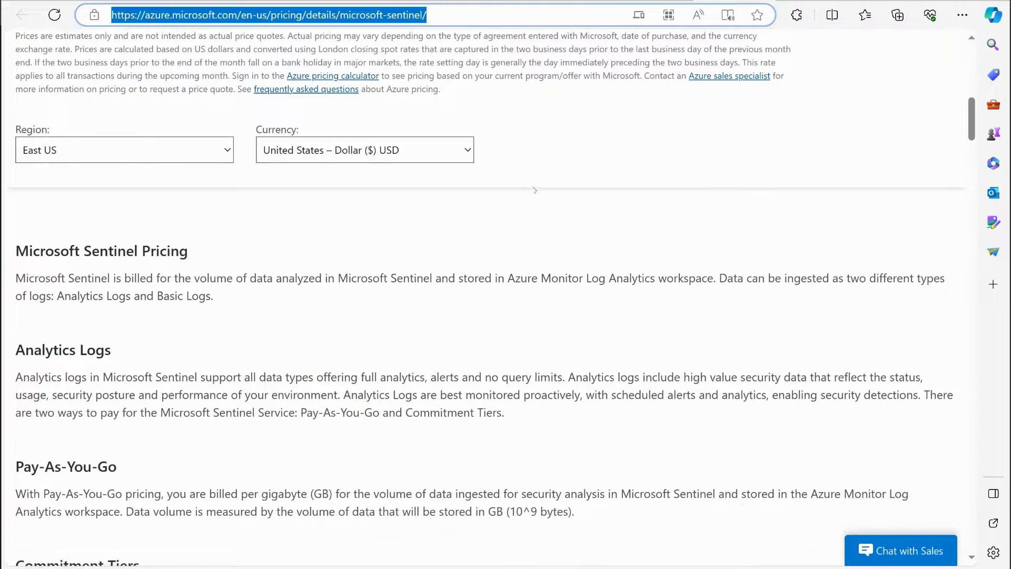
scroll(535, 190, "up", 5)
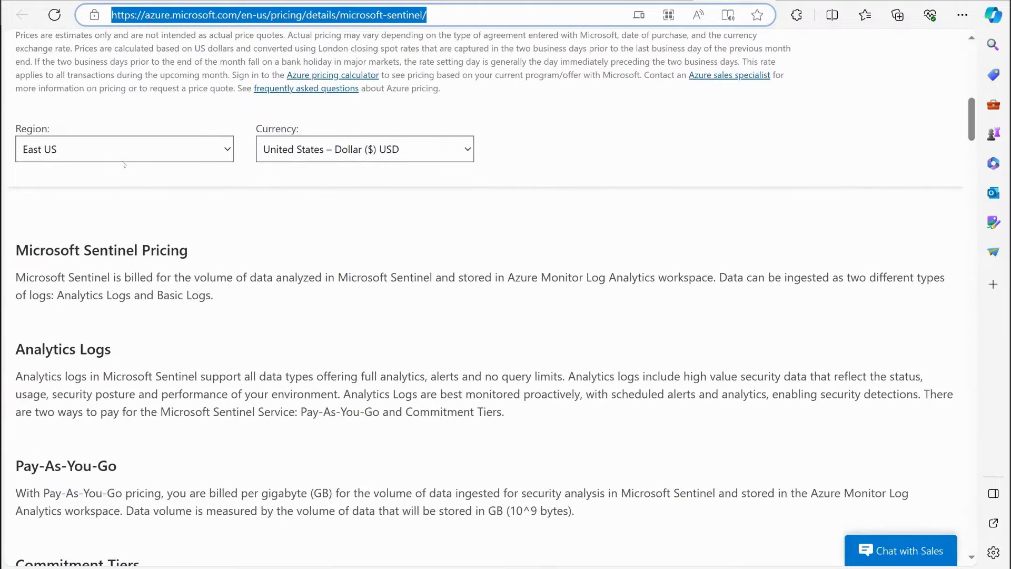
scroll(164, 102, "up", 4)
scroll(164, 102, "up", 1)
scroll(451, 215, "up", 7)
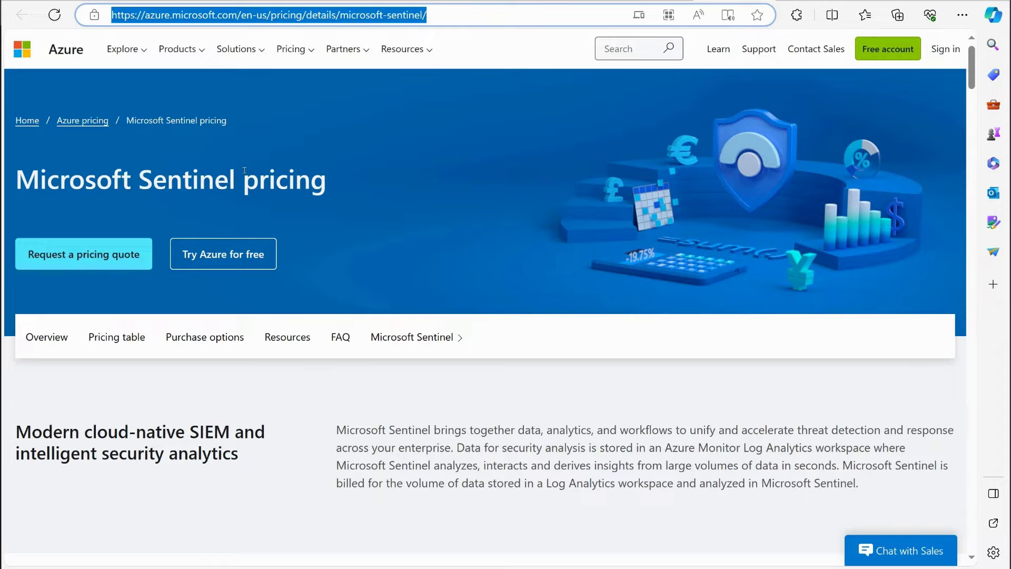
scroll(546, 188, "down", 10)
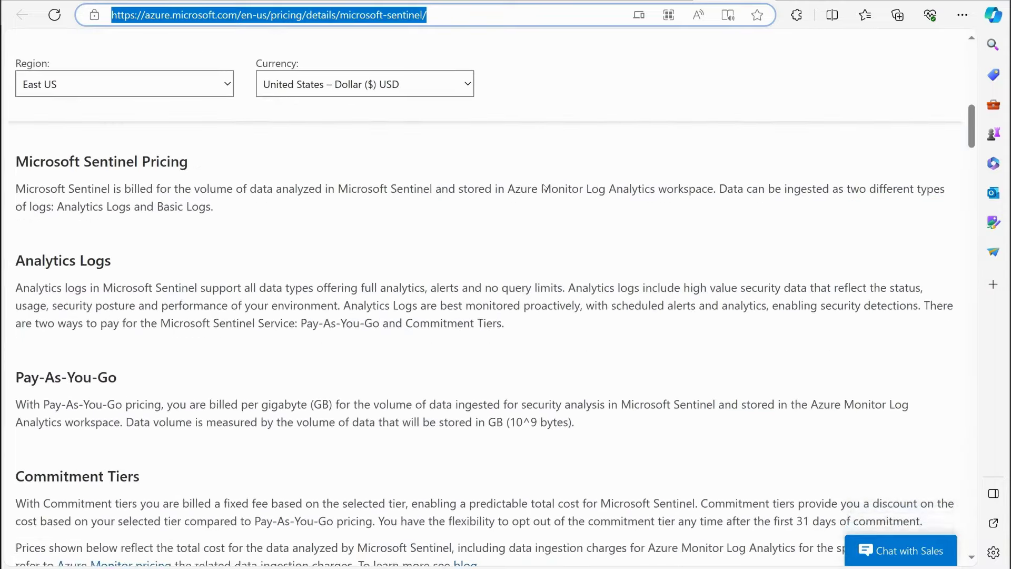
scroll(546, 188, "down", 8)
scroll(132, 87, "up", 7)
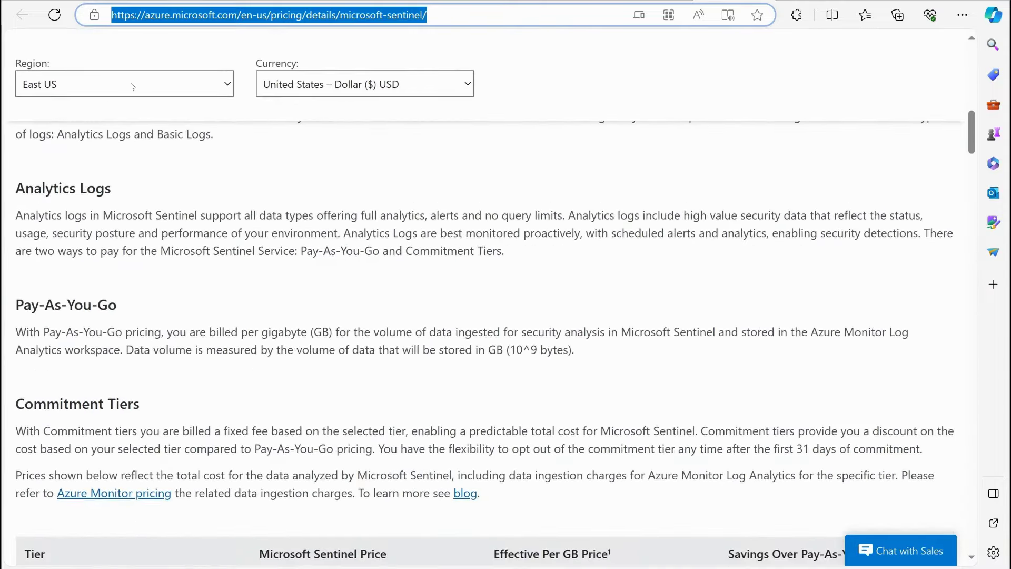
scroll(233, 158, "down", 7)
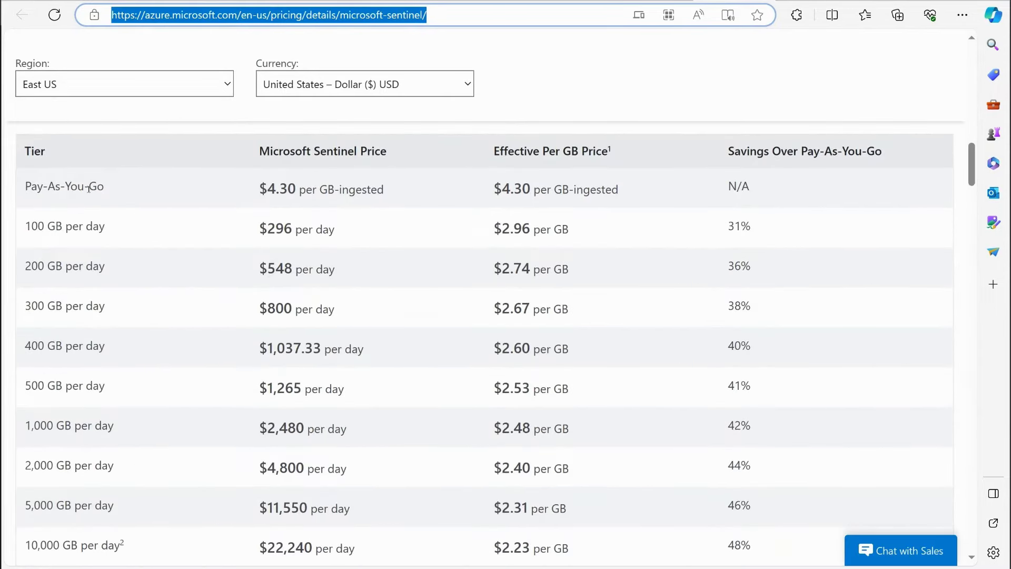
left_click_drag(27, 187, 124, 187)
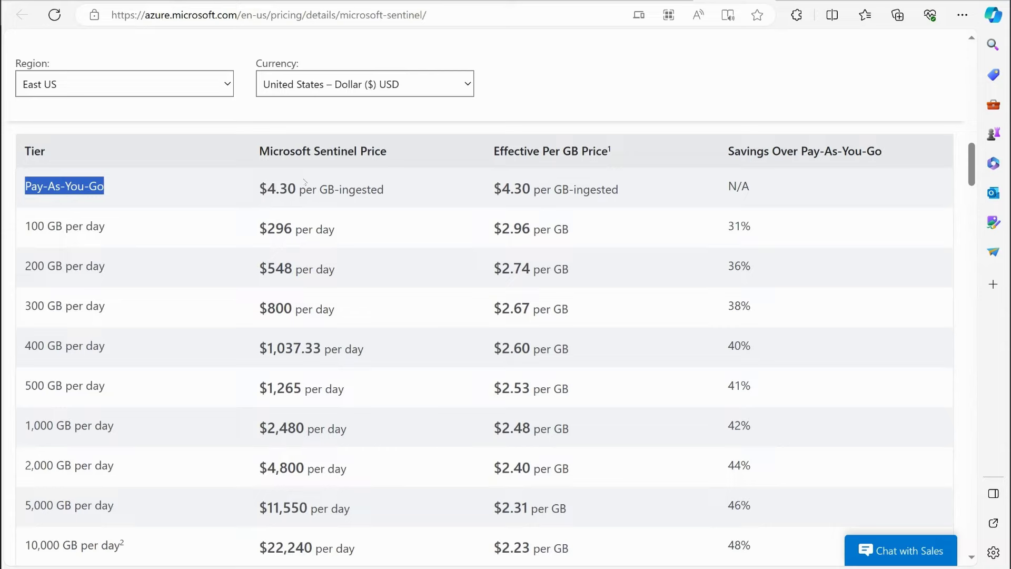
left_click_drag(319, 190, 385, 190)
left_click(438, 267)
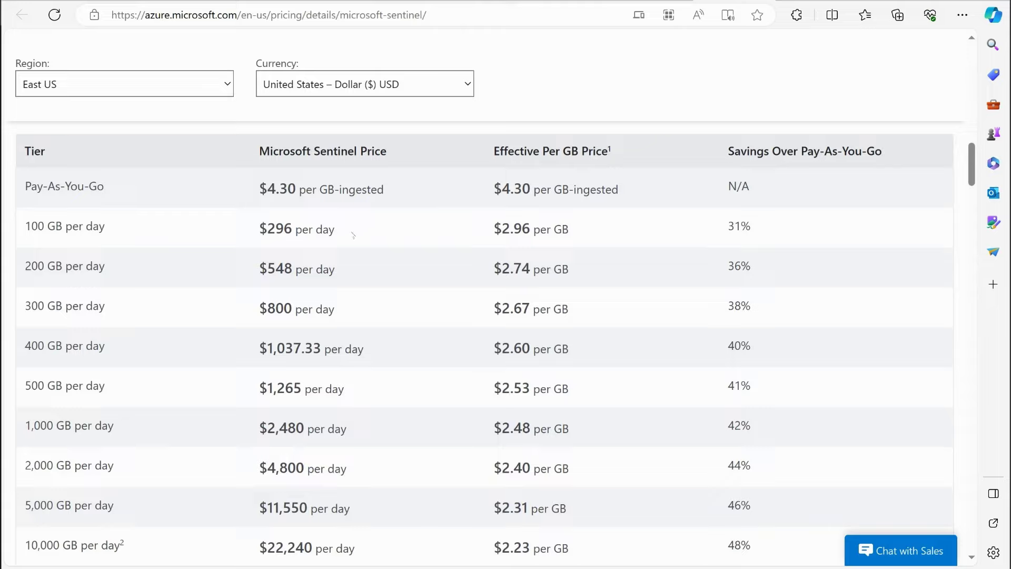
scroll(525, 248, "down", 3)
scroll(474, 258, "up", 6)
scroll(398, 274, "down", 3)
scroll(398, 274, "down", 10)
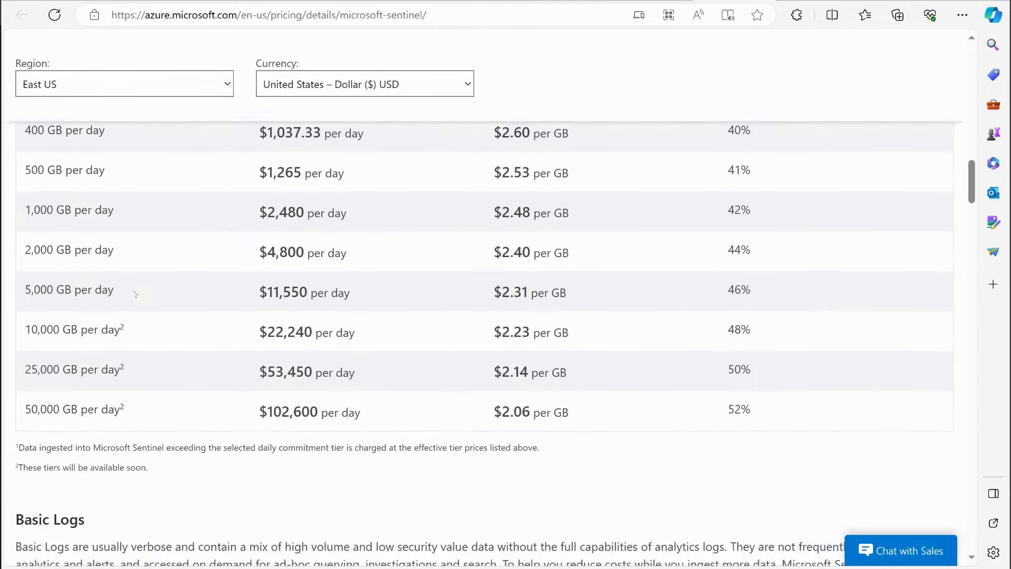
scroll(155, 323, "up", 7)
scroll(360, 316, "down", 6)
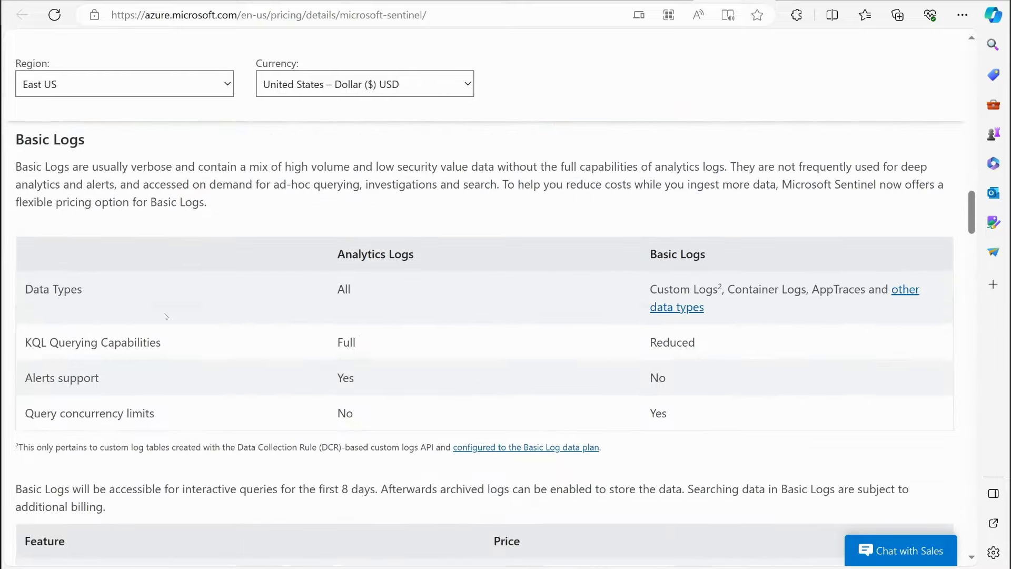
scroll(496, 325, "up", 20)
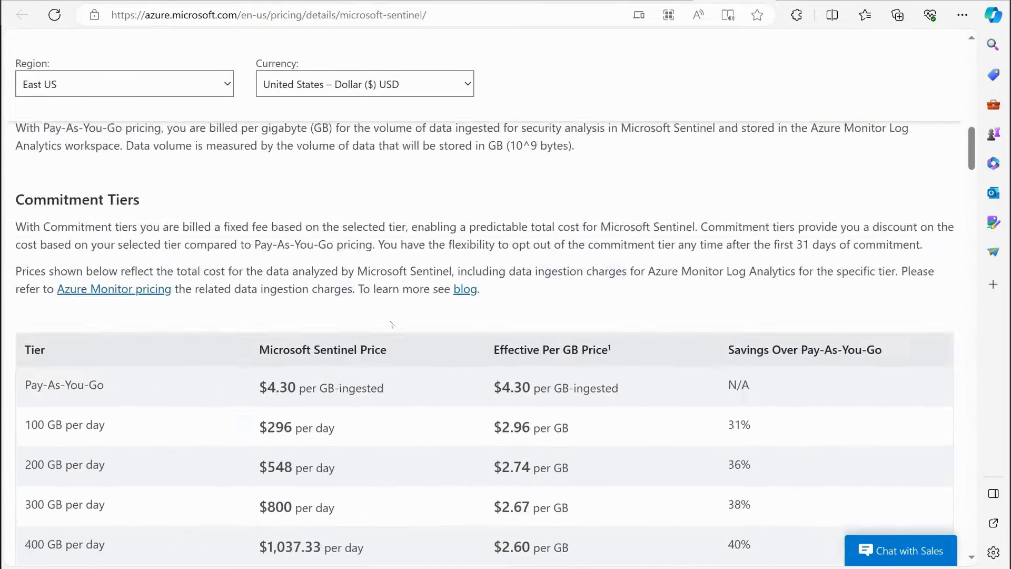
scroll(430, 326, "up", 2)
scroll(431, 327, "down", 7)
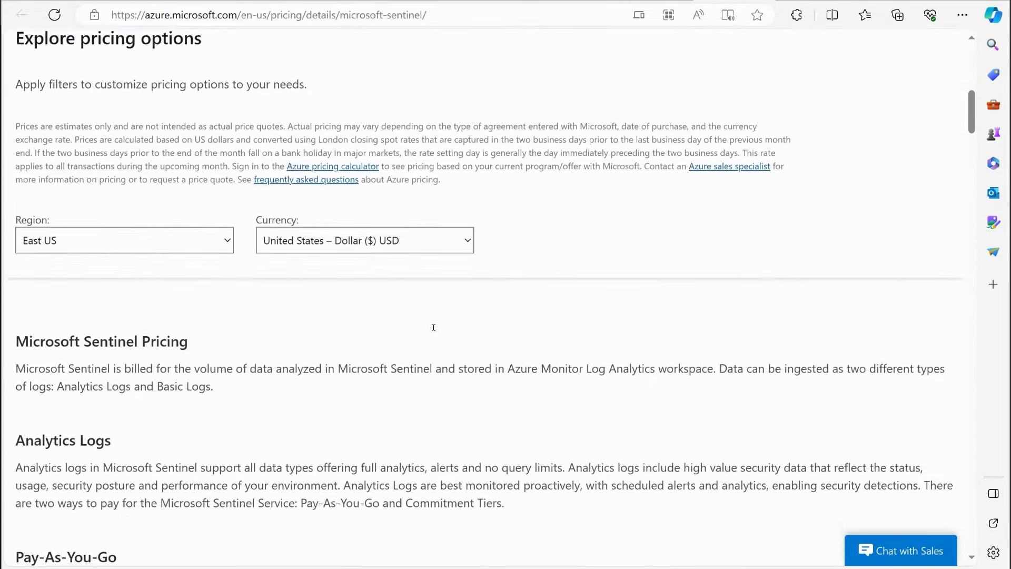
scroll(431, 327, "up", 7)
scroll(431, 327, "down", 15)
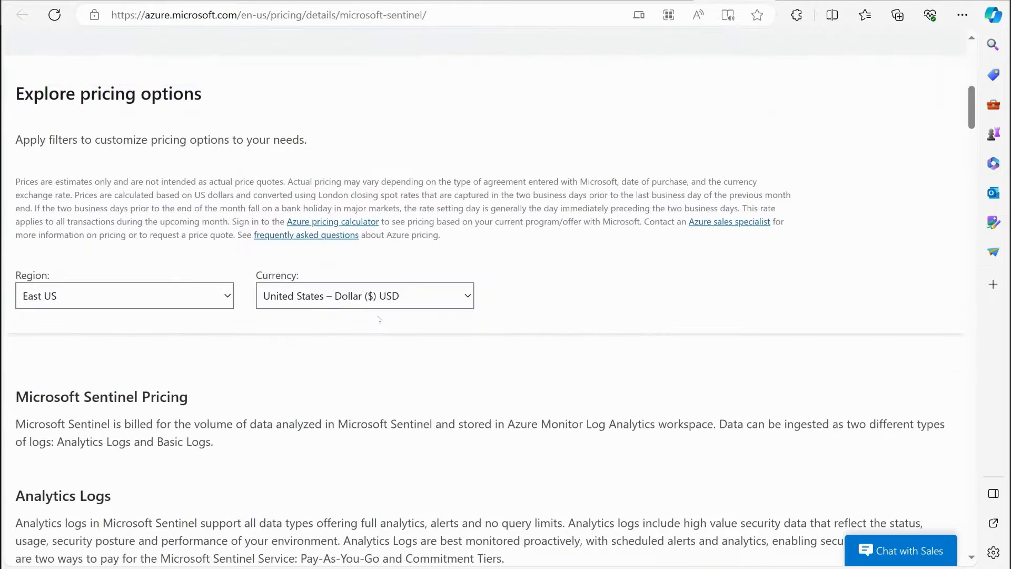
scroll(206, 375, "down", 20)
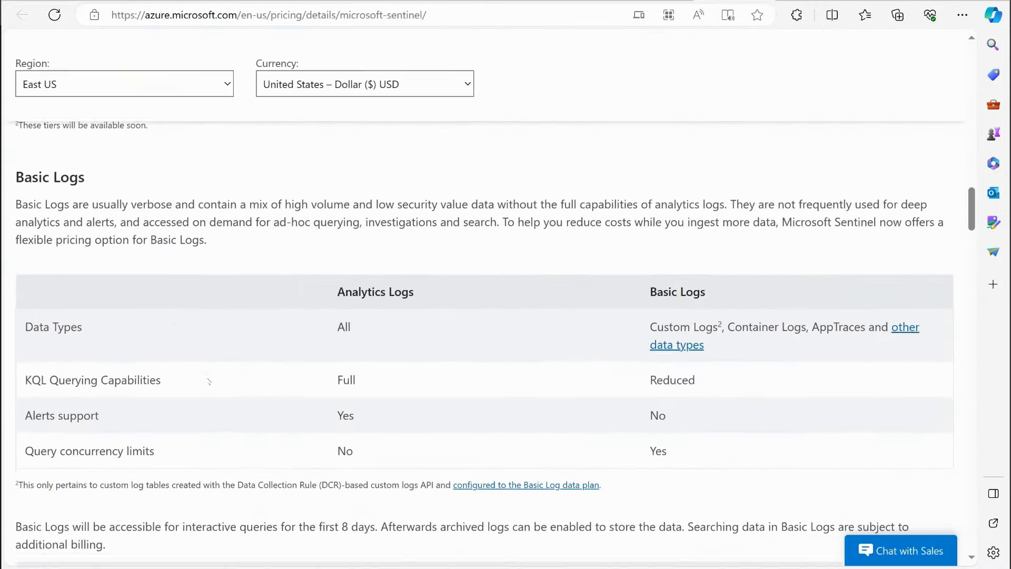
scroll(209, 381, "down", 15)
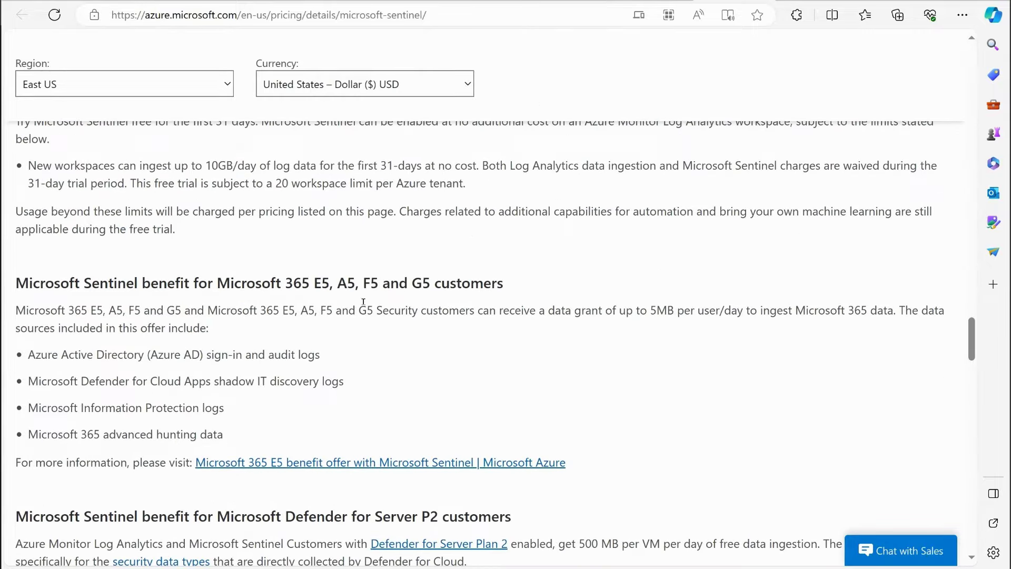
left_click(573, 4)
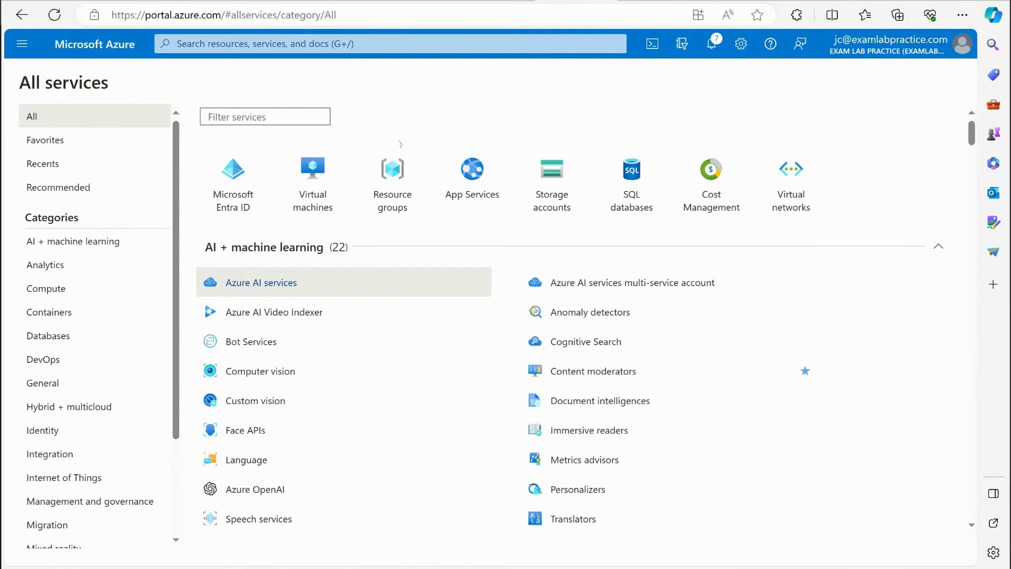
Find Log Analytics workspaces via All services ('log anal') and start a new workspace from the empty list
left_click(22, 44)
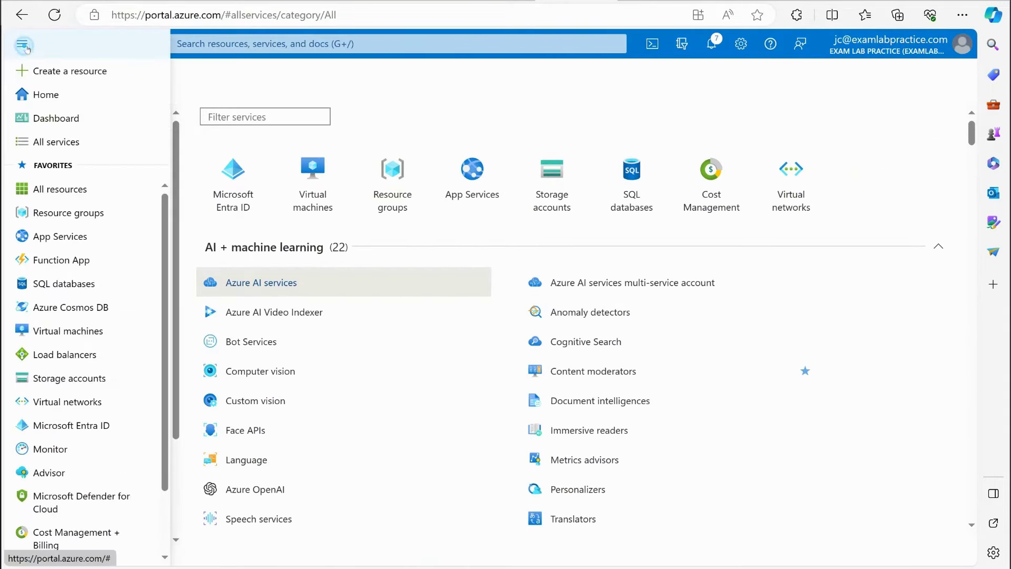
left_click(58, 143)
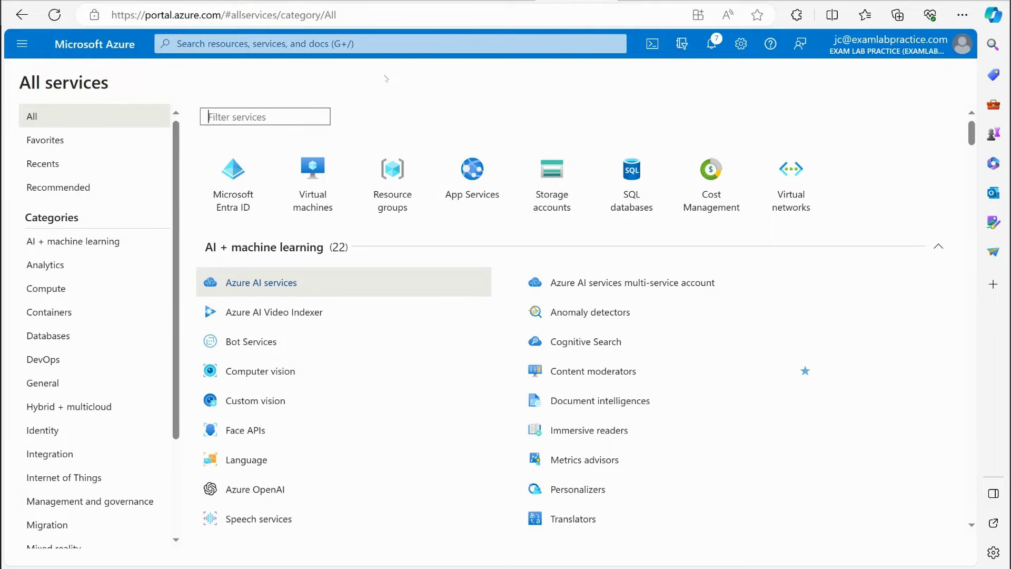
type("log anal")
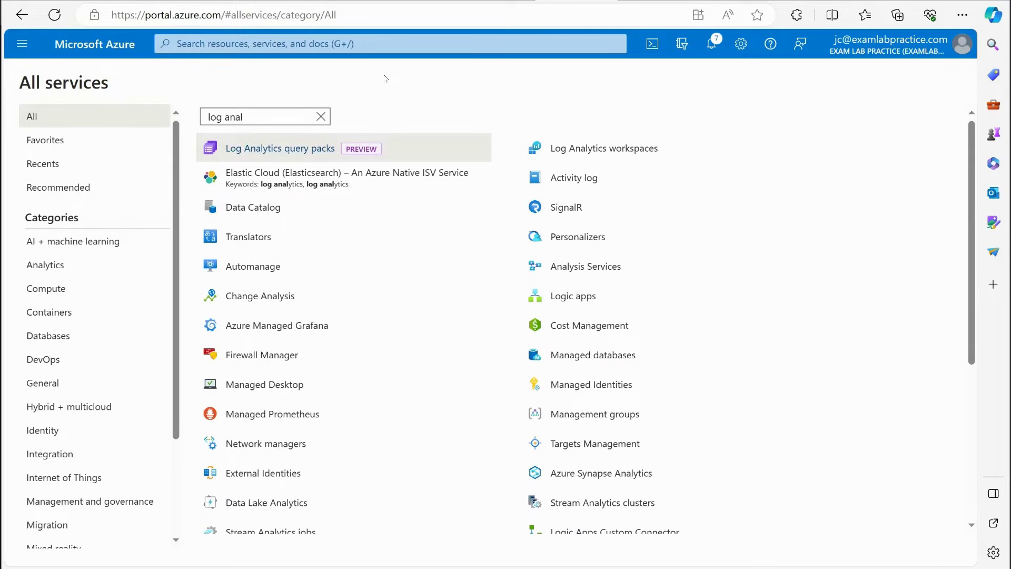
left_click(598, 148)
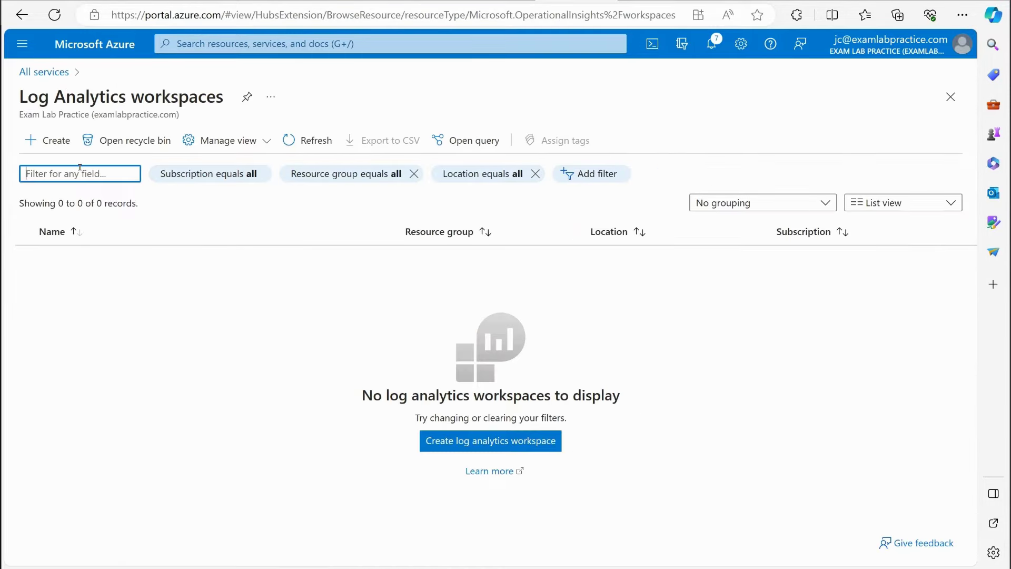
left_click(55, 145)
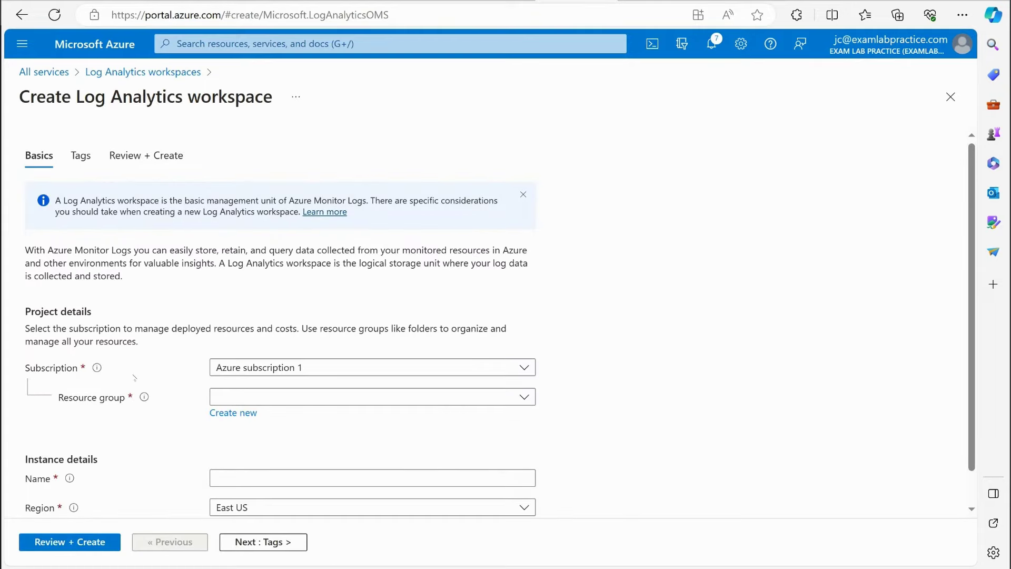
Create a new resource group named SentinelRG for the workspace
left_click(233, 412)
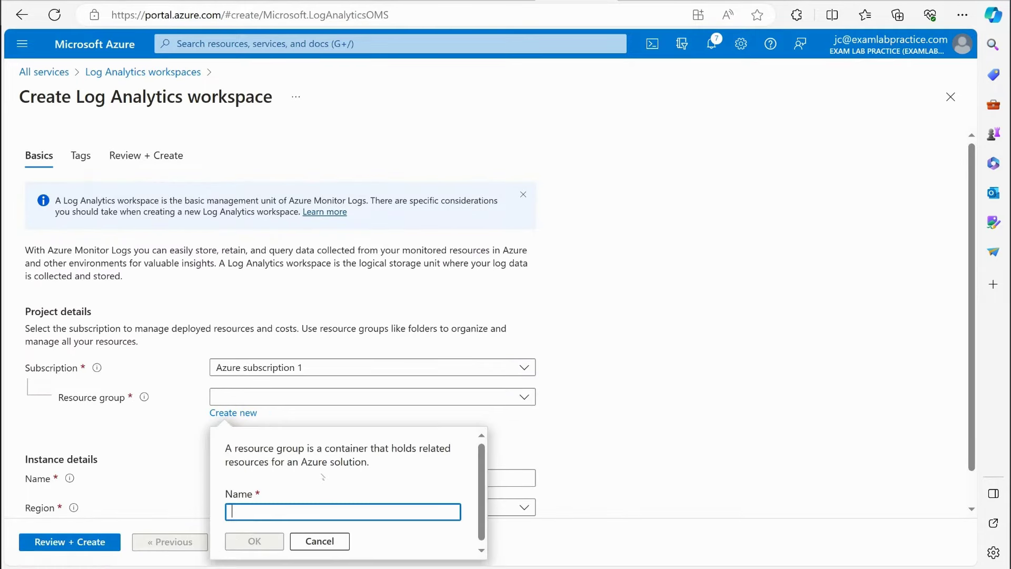
type("SentinelRG")
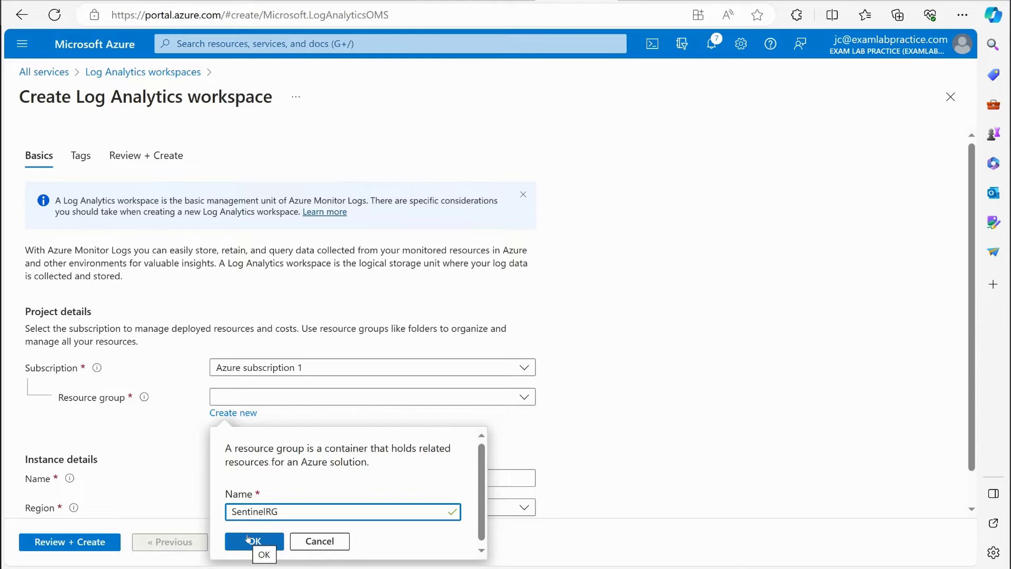
left_click(249, 539)
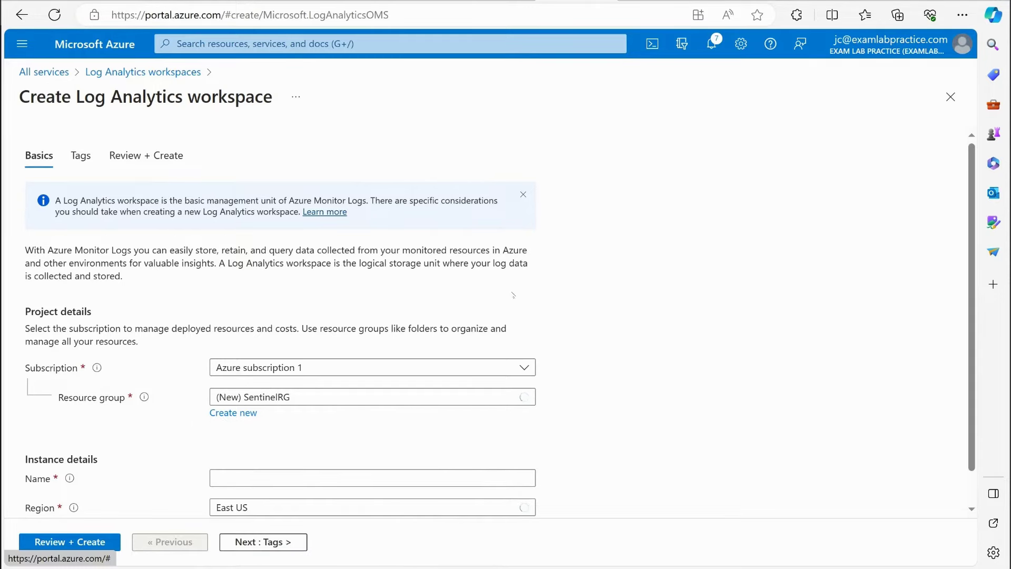
scroll(514, 296, "down", 1)
Name the workspace SentinelLogWorkspace in East US, validate it and submit creation
left_click(229, 446)
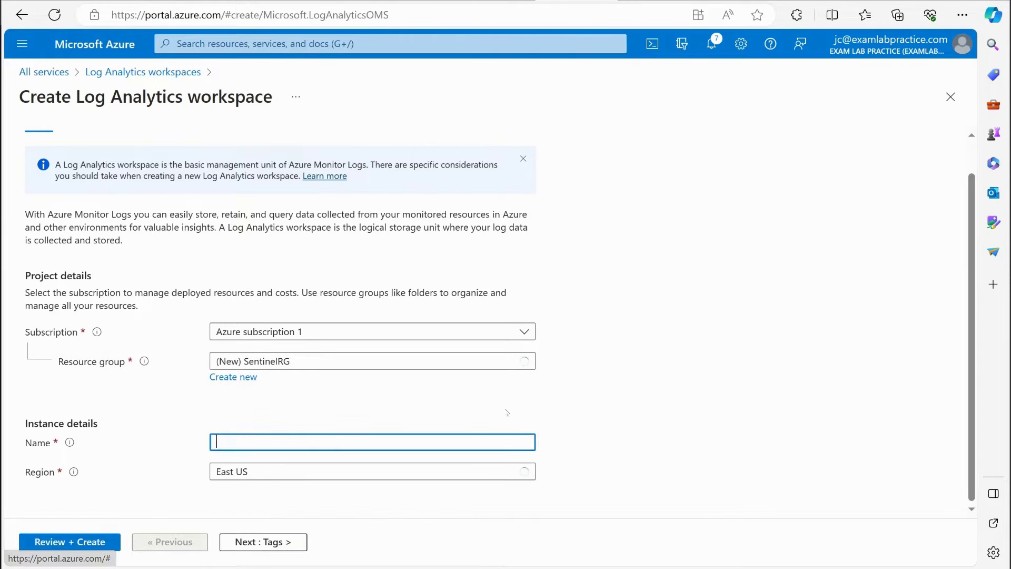
type("Sentinel")
key("BackSpace")
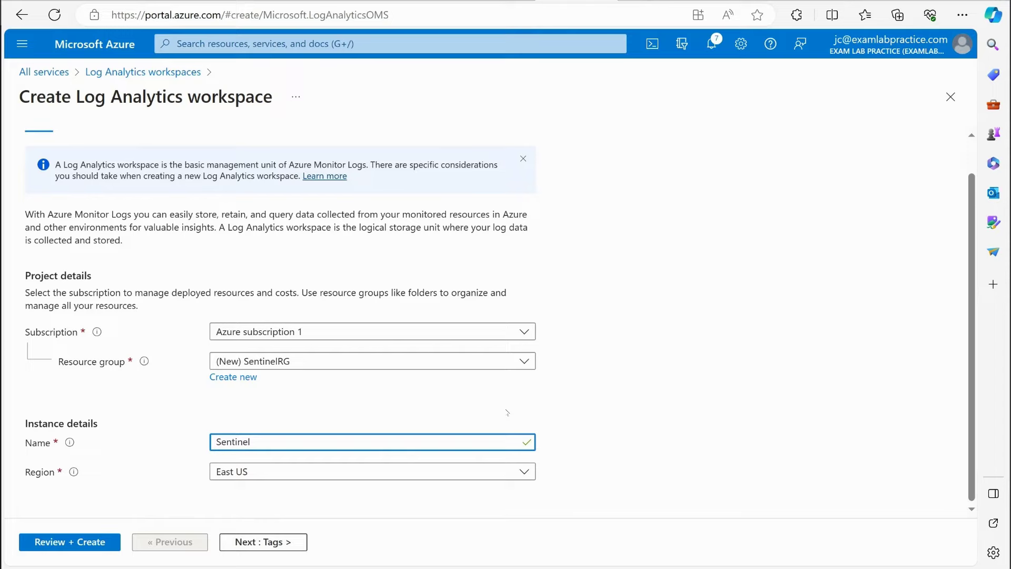
type("LogWorkspace")
left_click(571, 402)
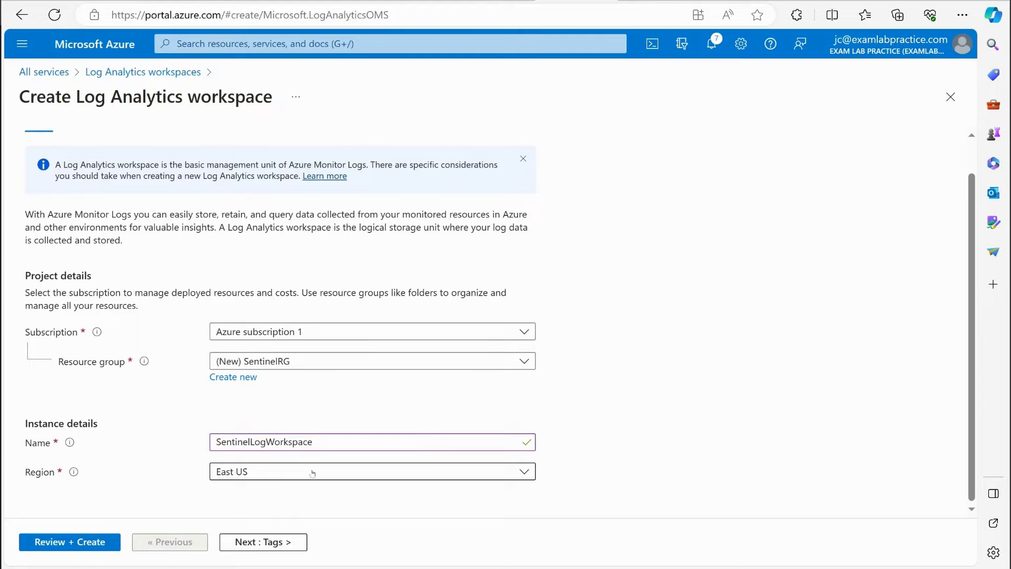
left_click(46, 542)
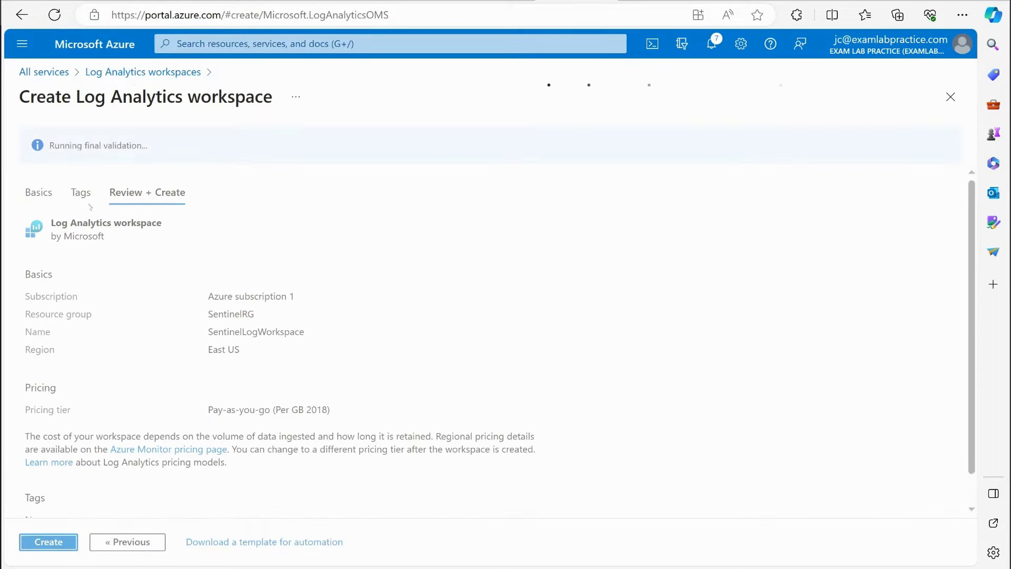
left_click(48, 542)
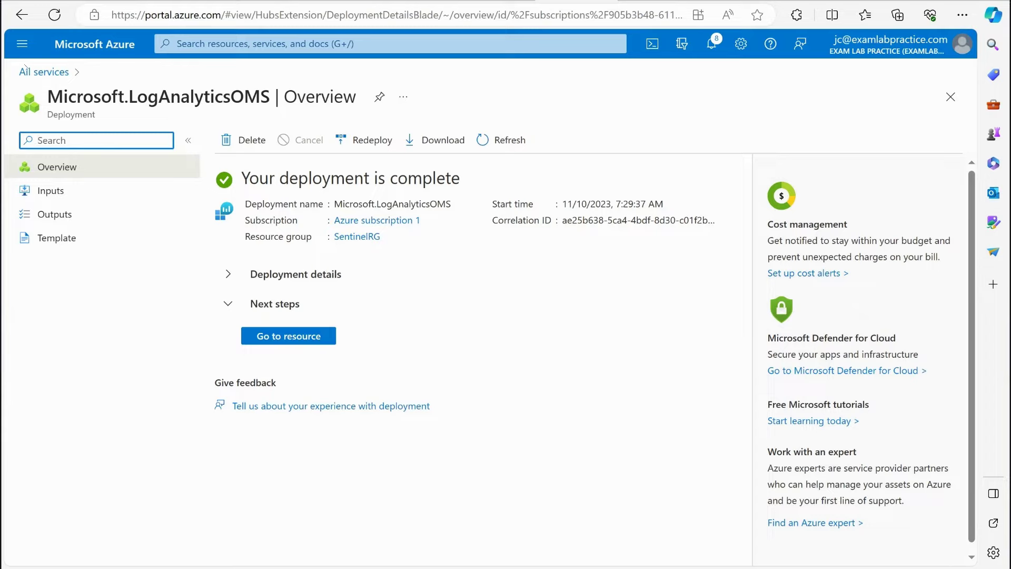
Open Microsoft Sentinel from All services ('sentin') and select SentinelLogWorkspace as the target workspace
left_click(25, 45)
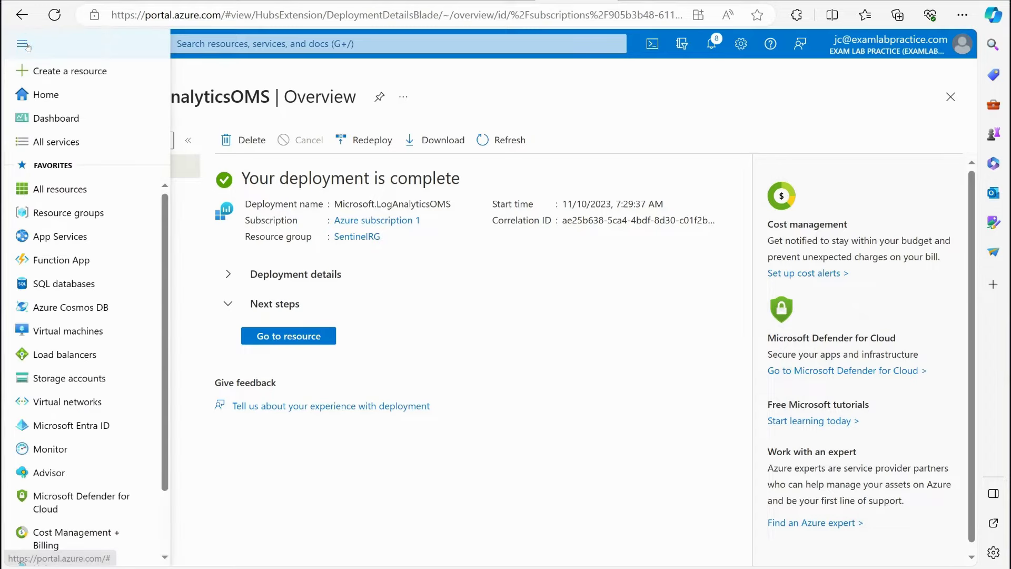
left_click(56, 142)
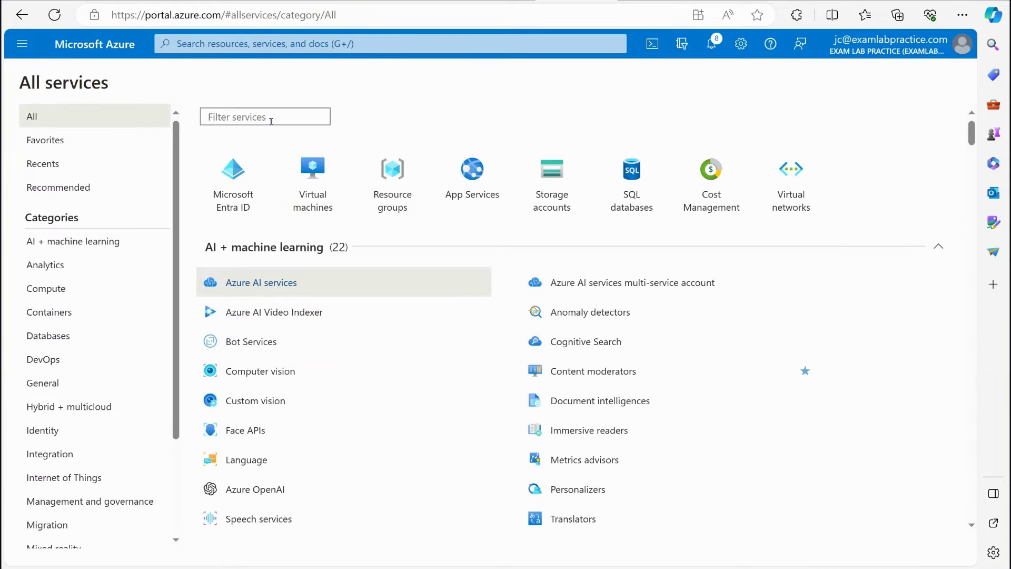
type("sentin")
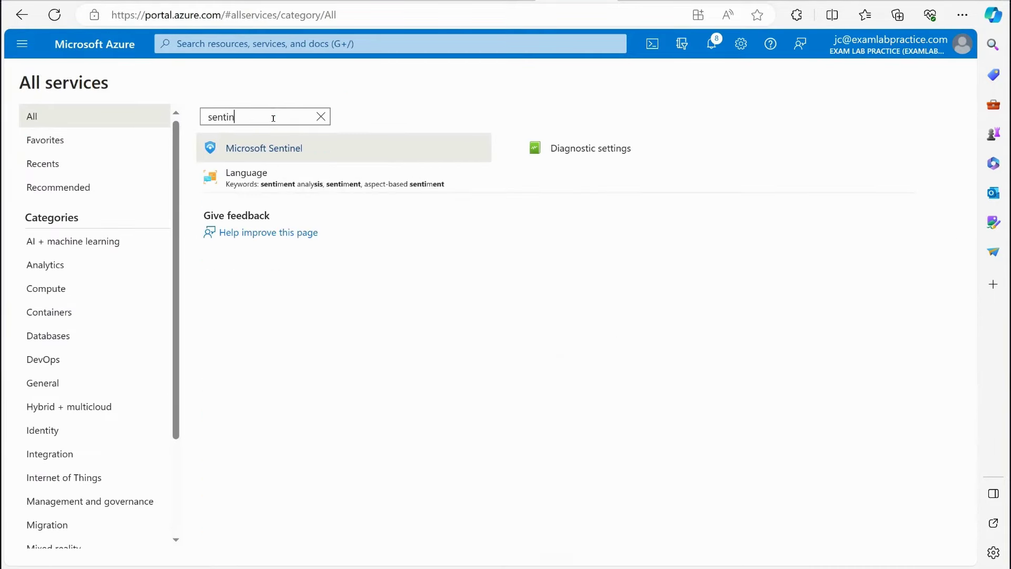
left_click(256, 145)
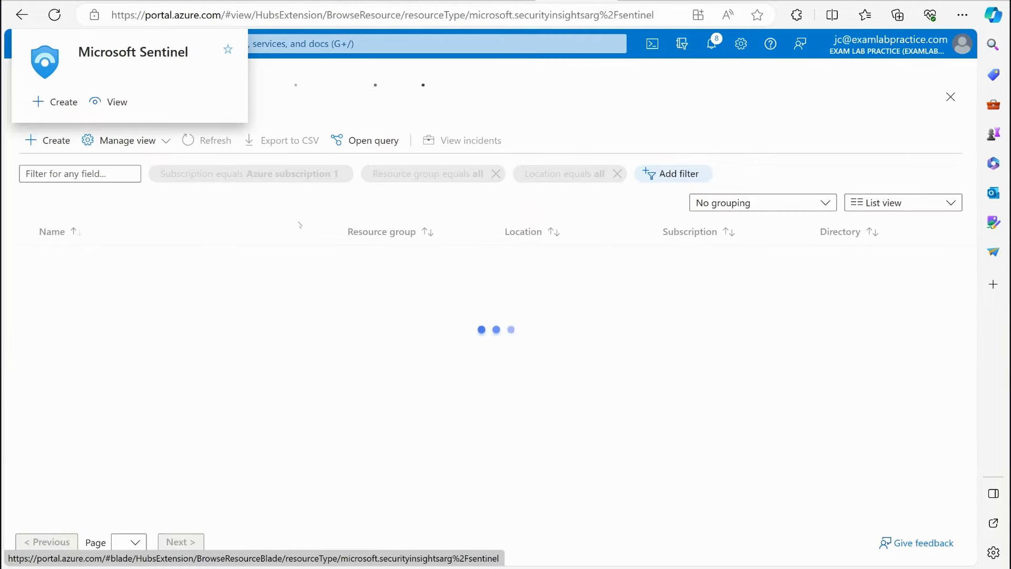
left_click(49, 138)
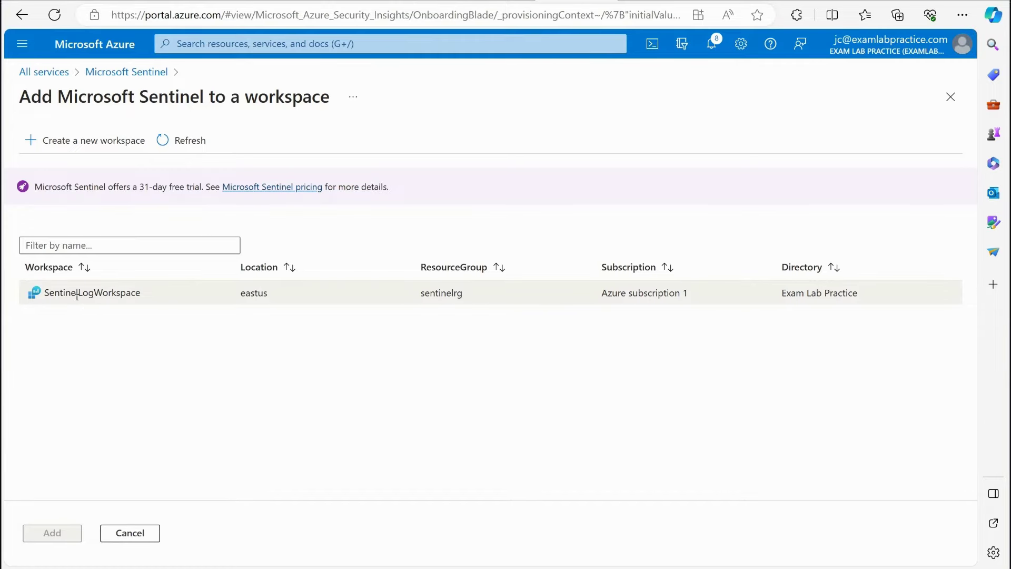
left_click(144, 295)
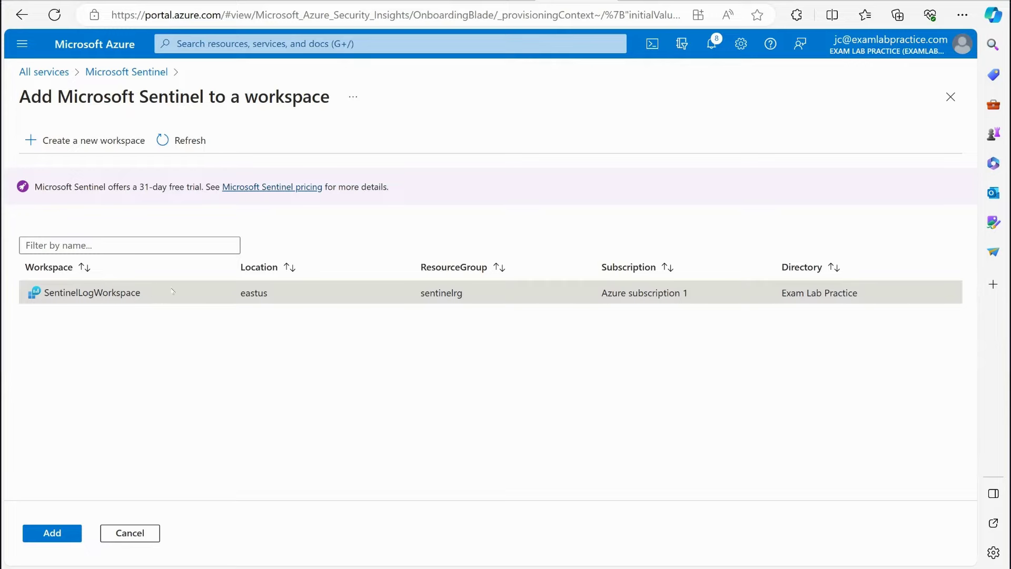
Add Microsoft Sentinel to SentinelLogWorkspace and acknowledge the free trial activated notice
left_click(58, 533)
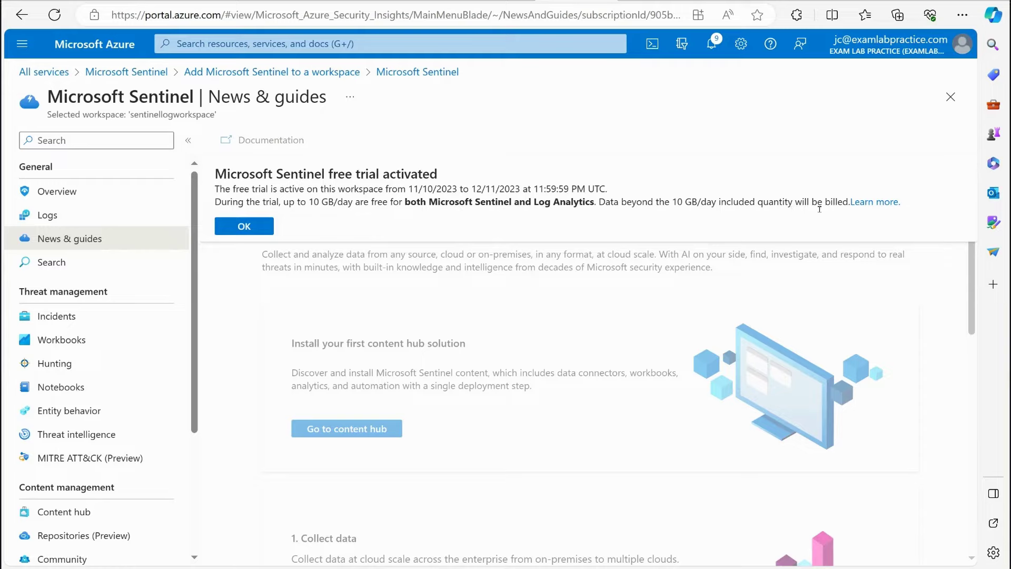
left_click(247, 226)
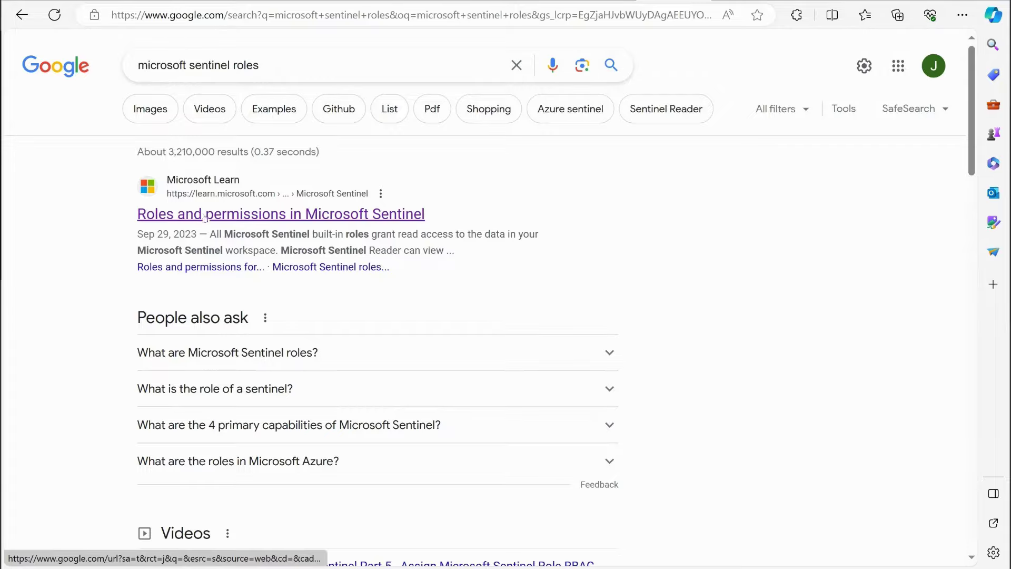
Open 'Roles and permissions in Microsoft Sentinel' and read its built-in roles, Reader through Automation Contributor
left_click(224, 214)
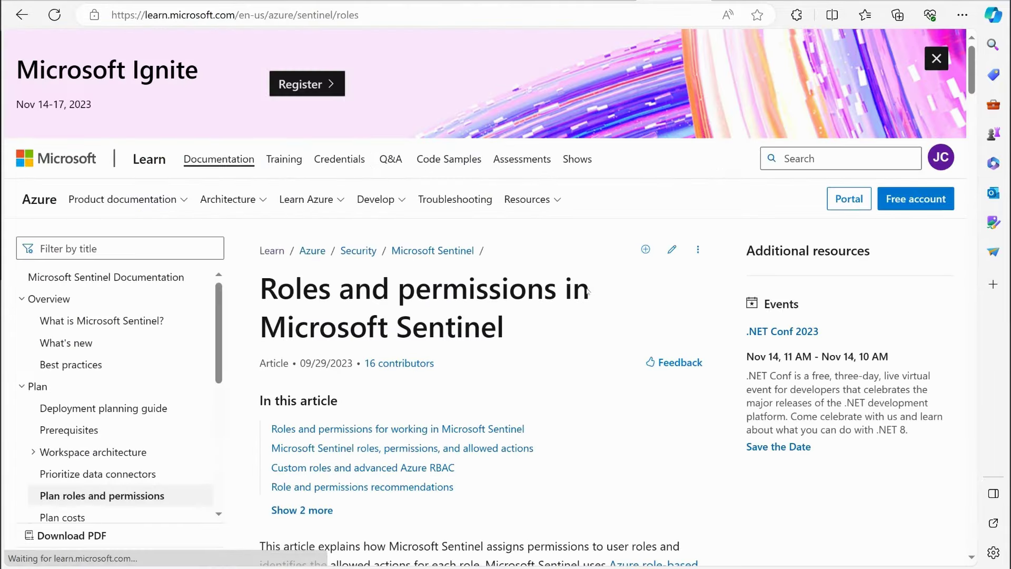
scroll(593, 295, "down", 5)
scroll(597, 287, "down", 9)
scroll(452, 236, "up", 1)
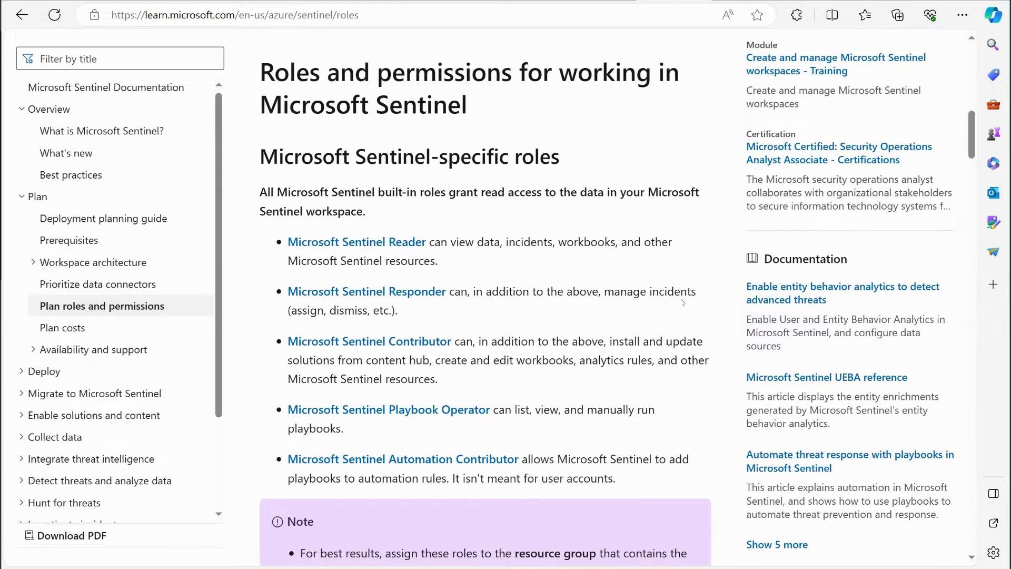
scroll(684, 303, "down", 3)
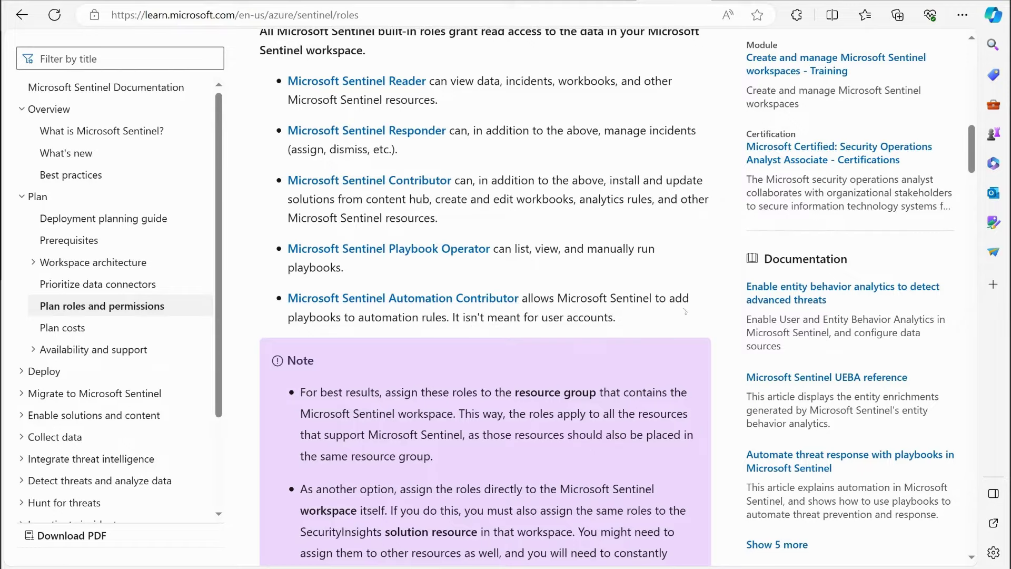
scroll(686, 311, "down", 3)
Read down through Other roles and permissions to the Azure and Log Analytics roles heading
scroll(687, 313, "down", 2)
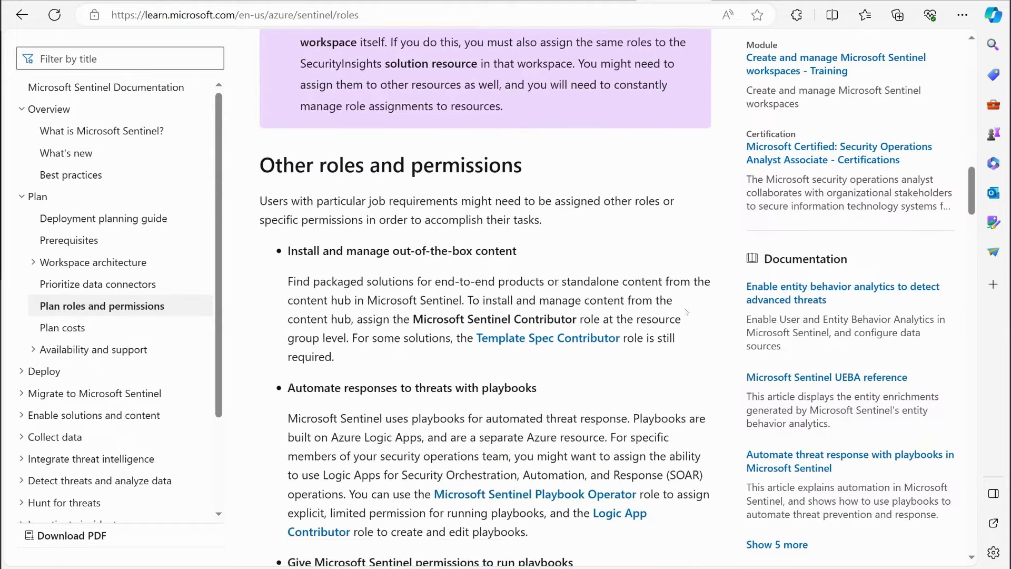
scroll(687, 312, "down", 6)
scroll(316, 184, "up", 6)
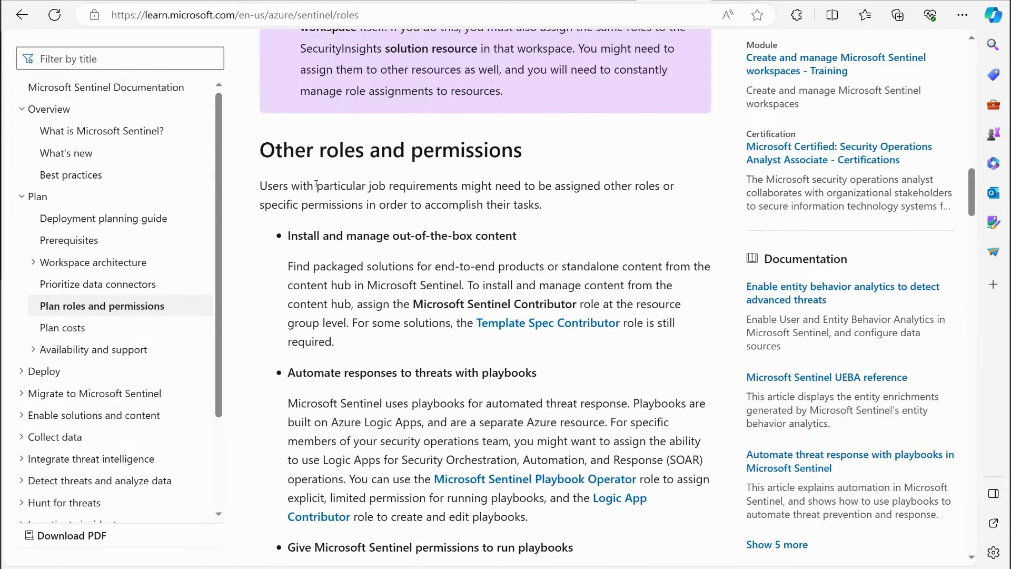
scroll(403, 179, "down", 1)
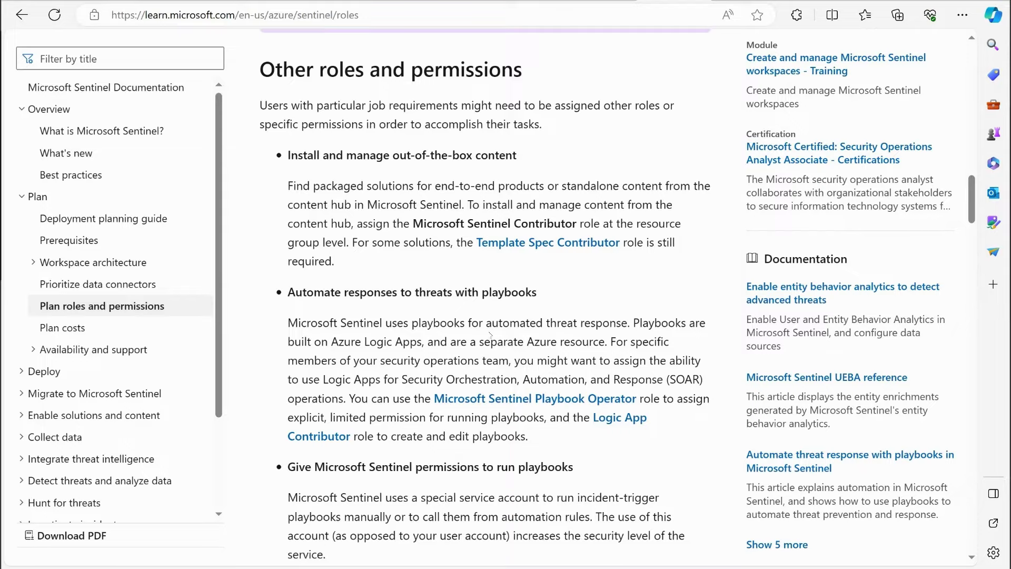
scroll(491, 335, "down", 1)
scroll(492, 335, "down", 1)
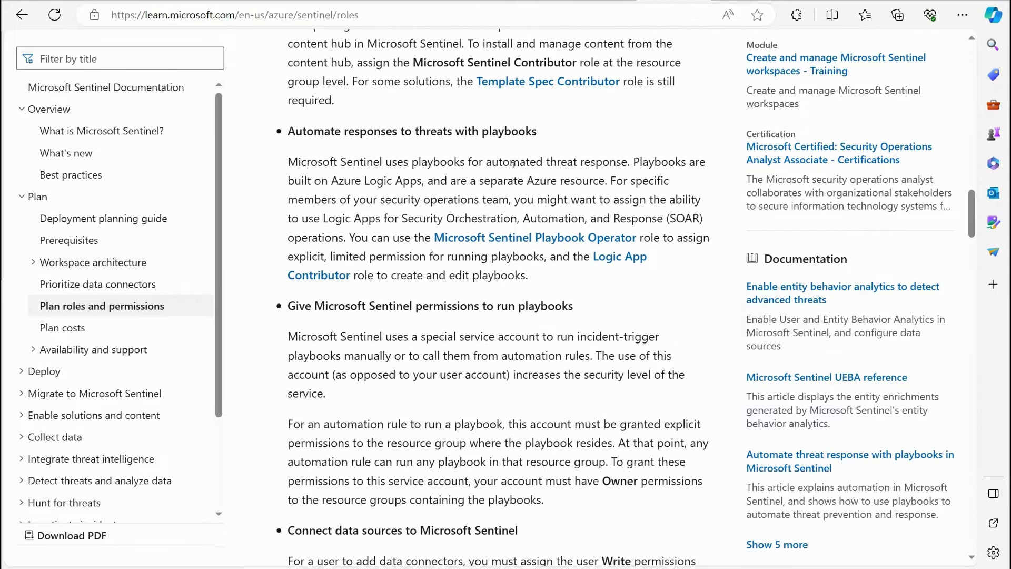
scroll(481, 165, "down", 1)
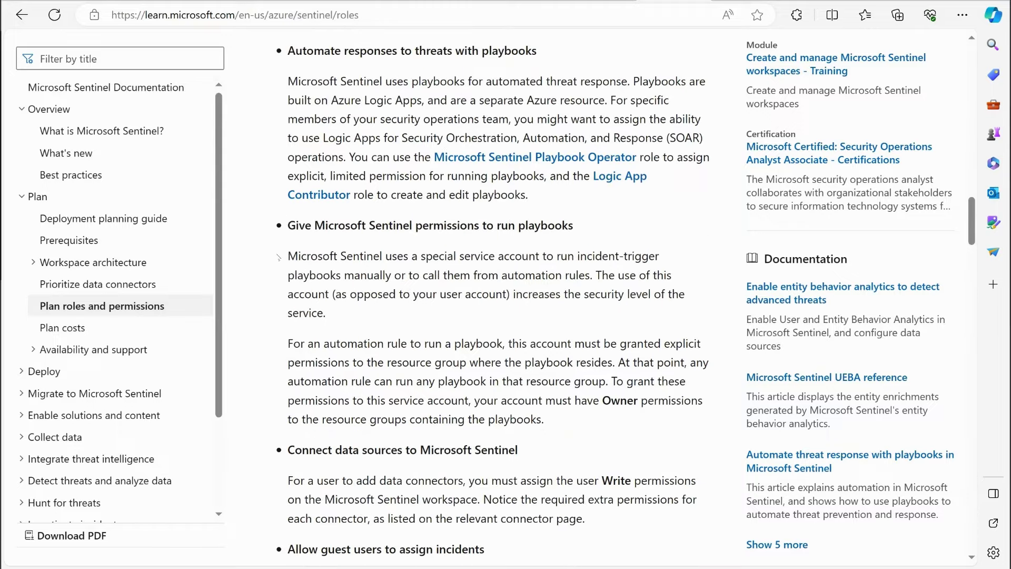
scroll(527, 242, "down", 3)
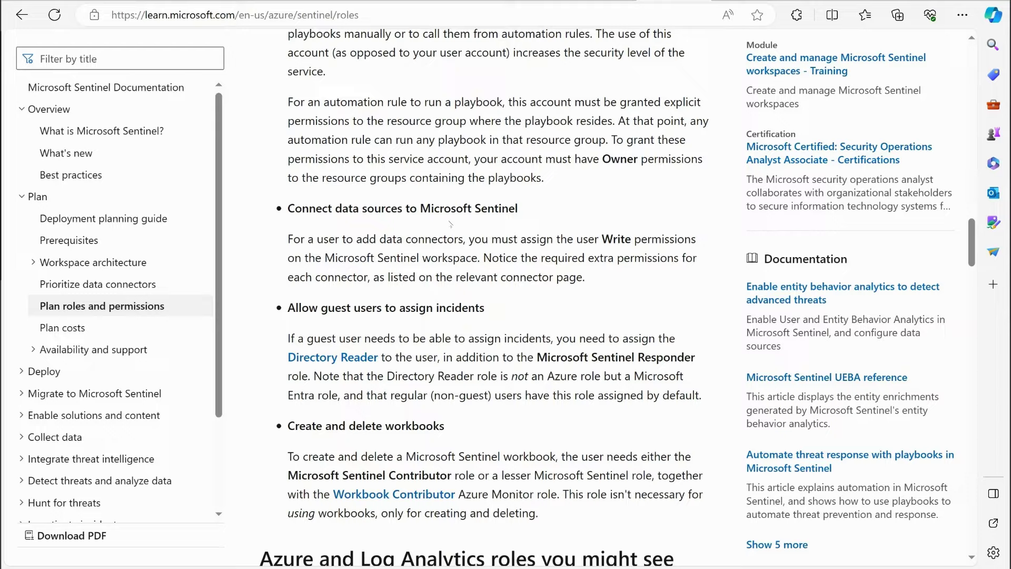
scroll(480, 224, "down", 1)
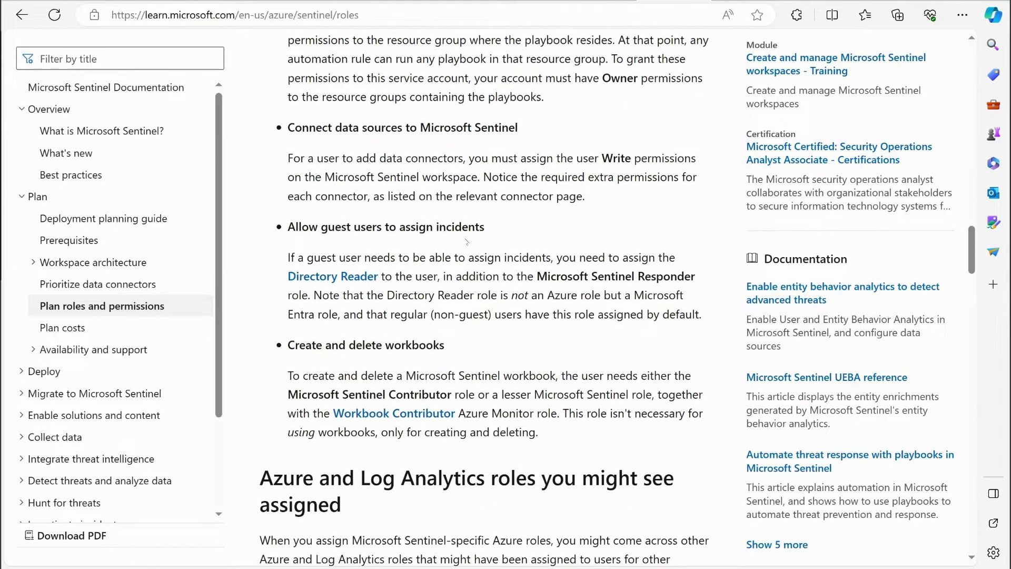
scroll(417, 224, "down", 2)
scroll(473, 196, "down", 3)
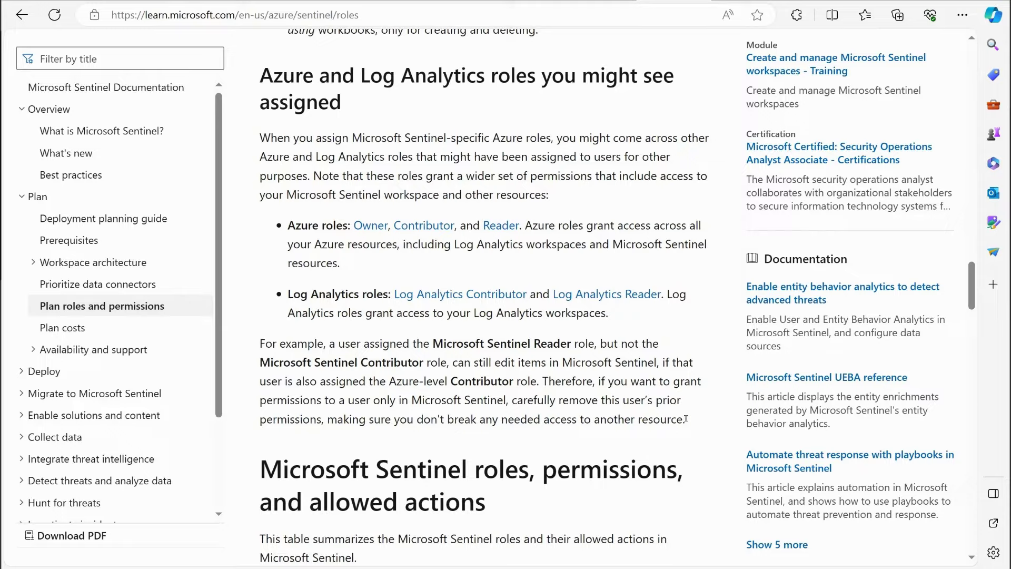
Move down to the table of allowed actions for the Reader, Responder and Contributor roles
scroll(605, 426, "down", 9)
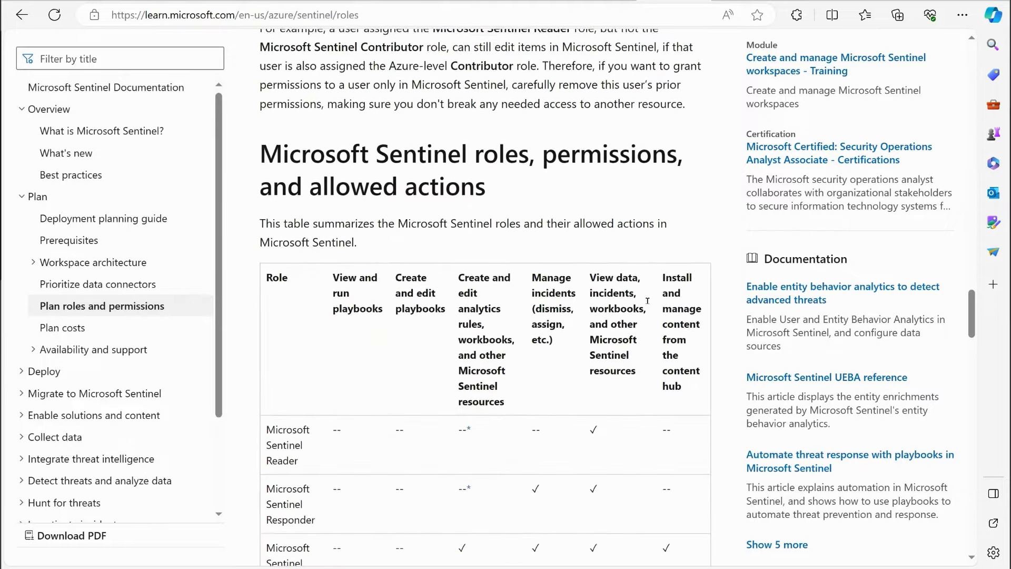
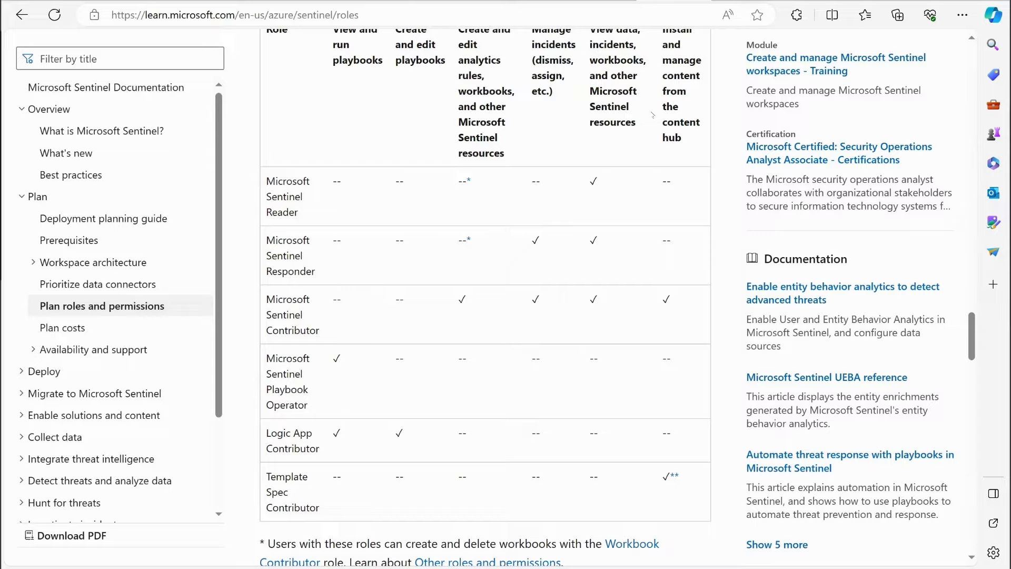
Read down to the Azure and Log Analytics roles section, then switch to the Azure portal
scroll(415, 164, "down", 7)
scroll(415, 165, "down", 5)
scroll(415, 165, "up", 15)
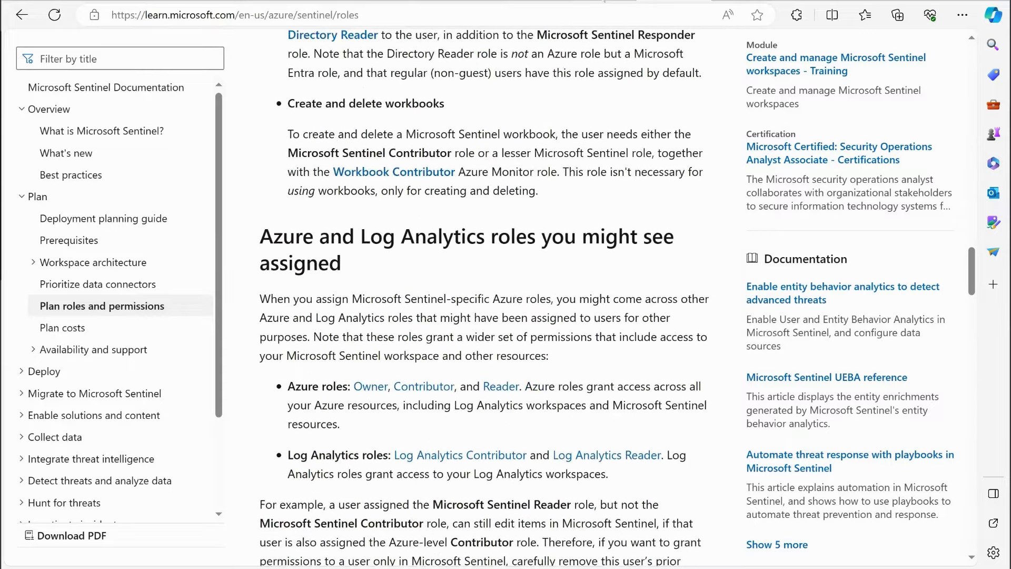
left_click(604, 1)
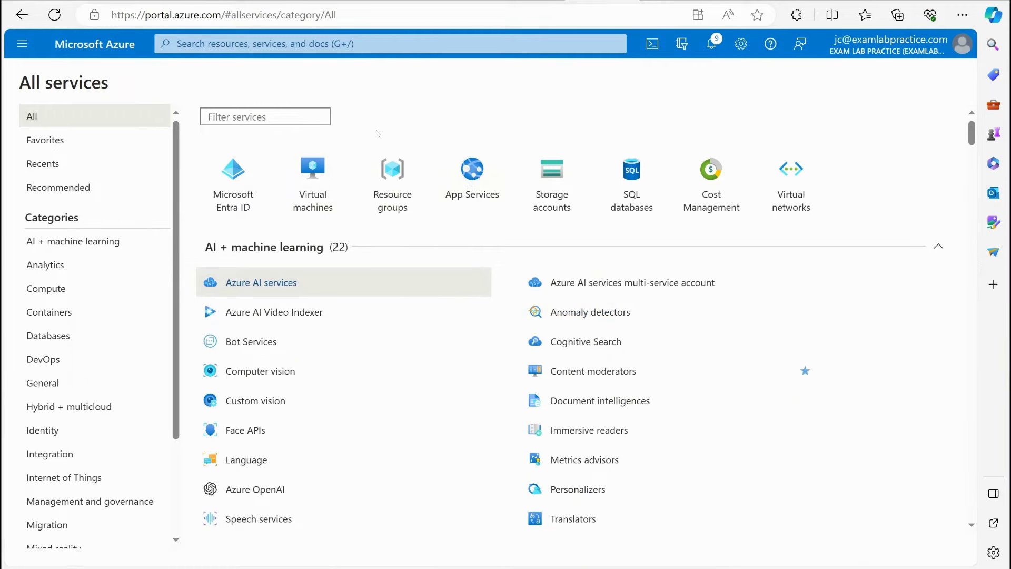
Open SentinelRG's Access control (IAM) and view its 22 role assignments, including Owner and Contributor
left_click(22, 44)
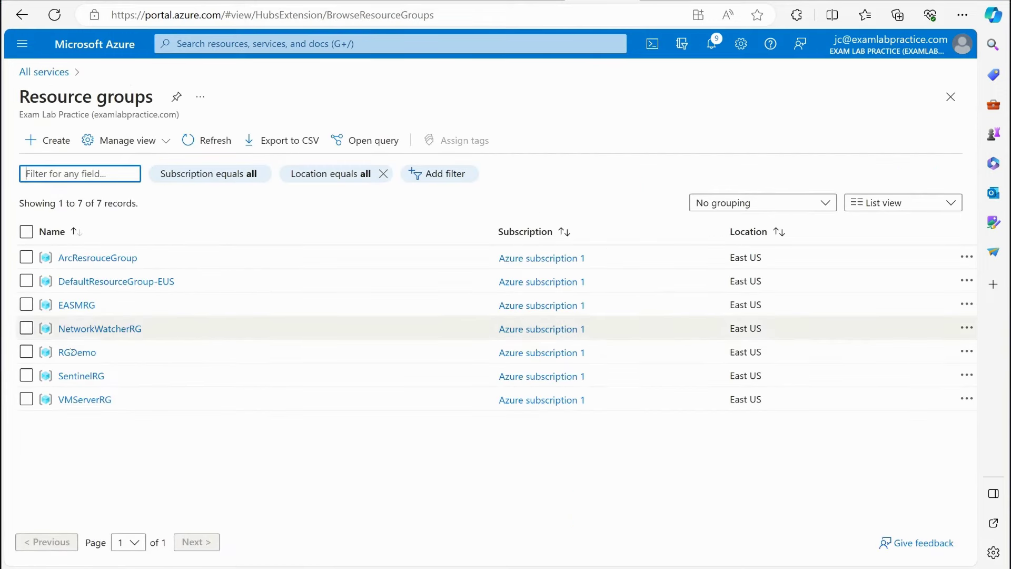
left_click(84, 375)
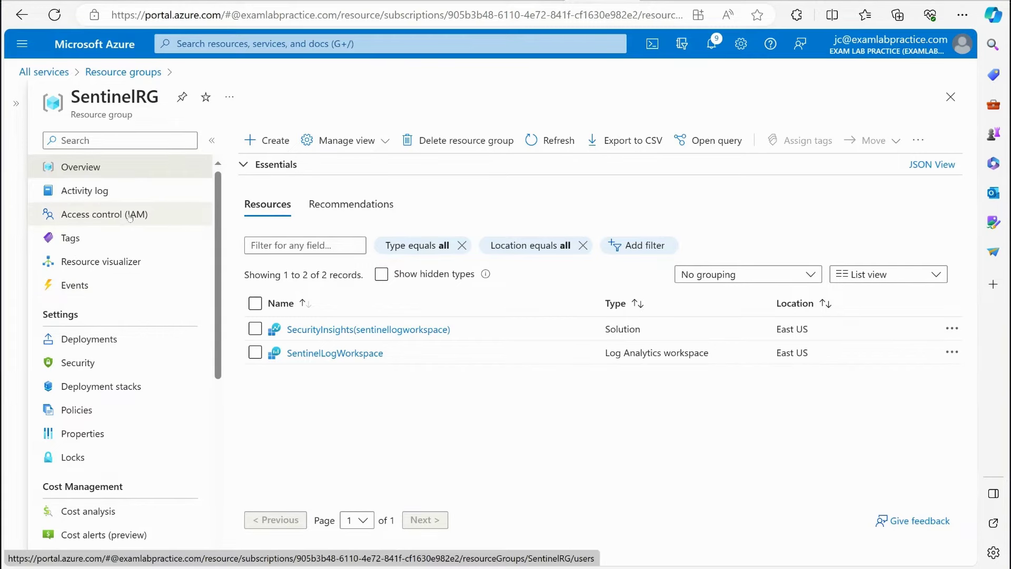
left_click(127, 214)
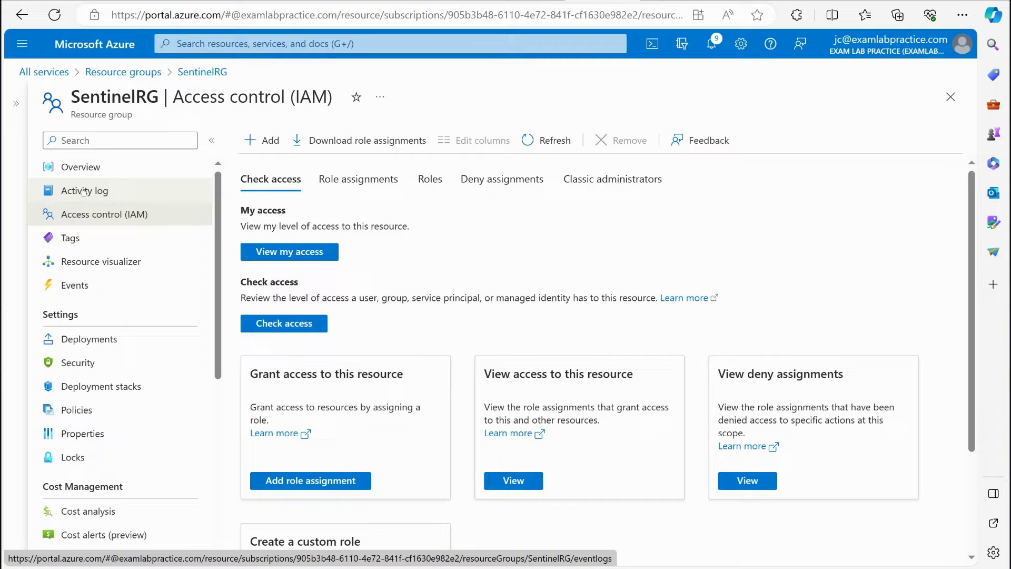
left_click_drag(362, 183, 345, 195)
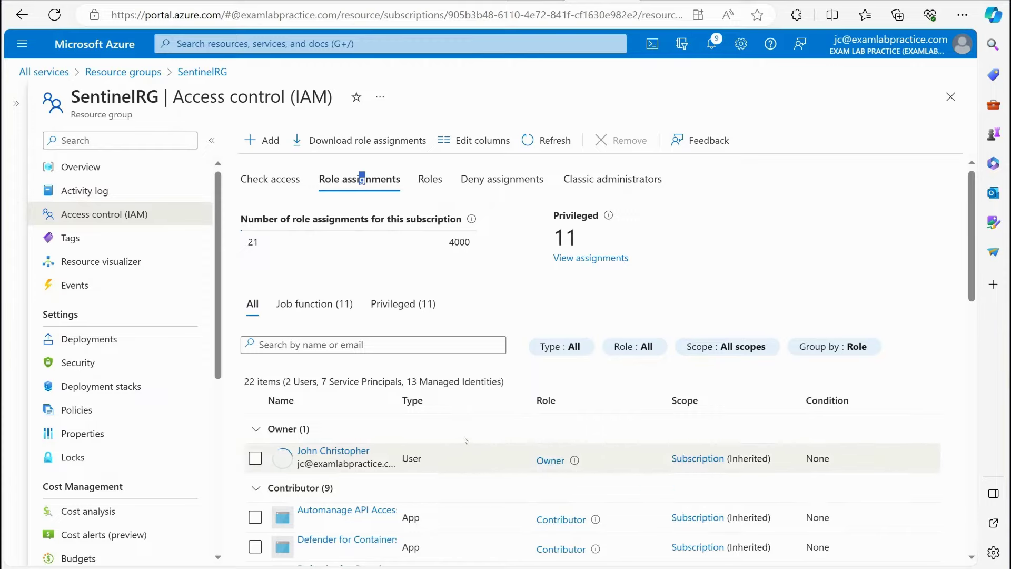
scroll(462, 445, "down", 5)
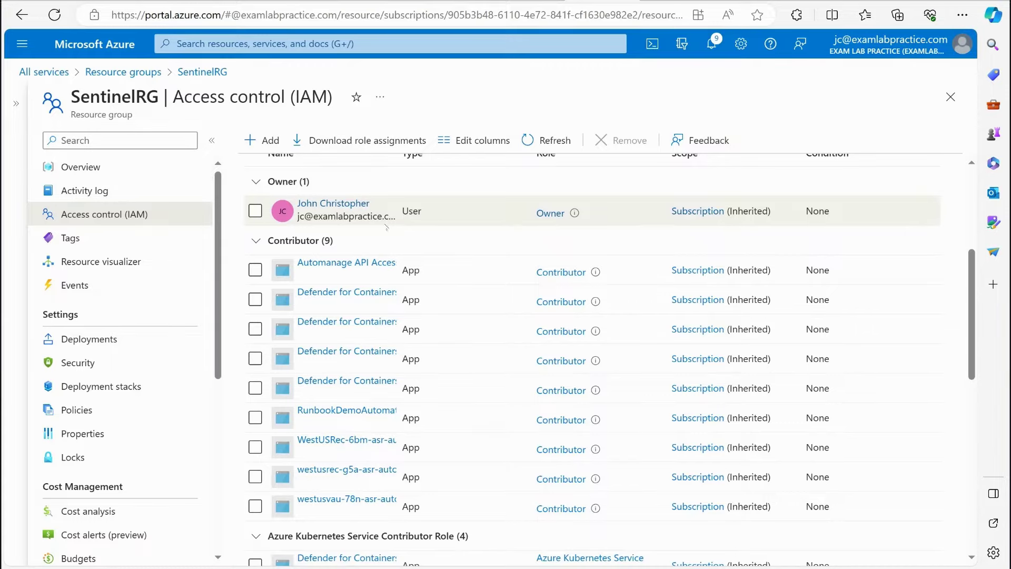
scroll(408, 243, "up", 4)
scroll(409, 243, "up", 1)
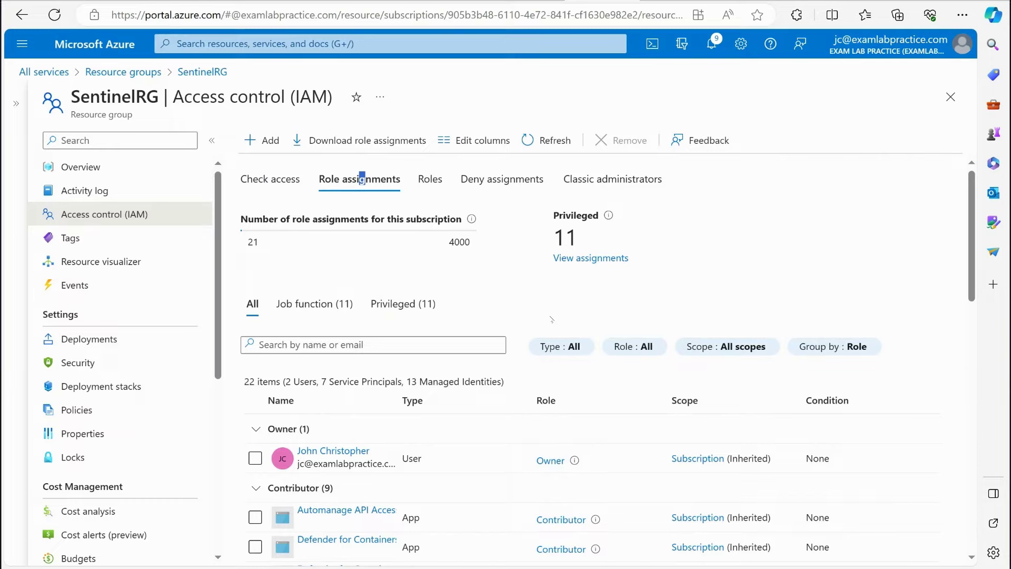
Start a new role assignment on SentinelRG and browse the built-in role list
left_click(267, 140)
left_click(281, 166)
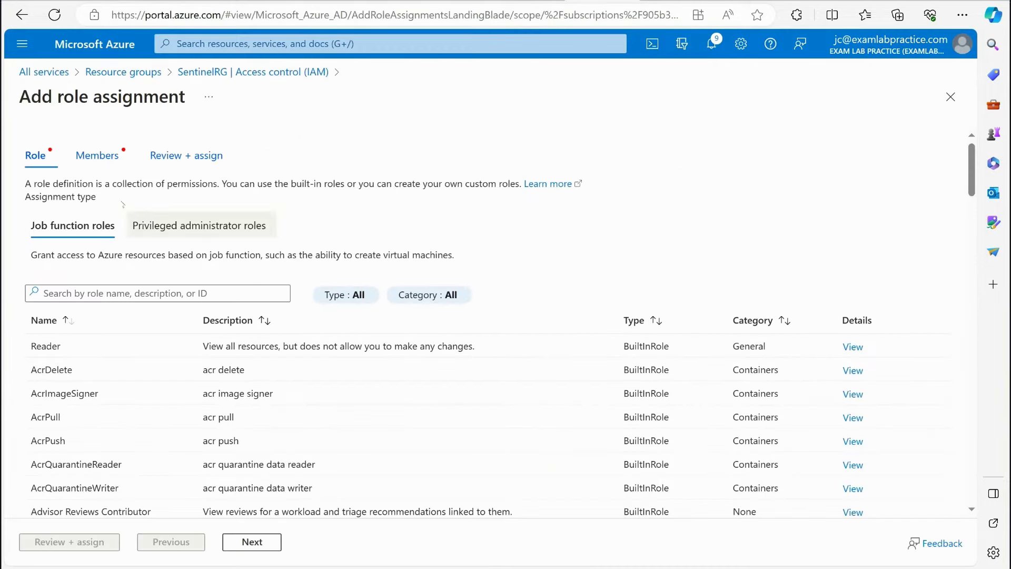
scroll(257, 336, "down", 15)
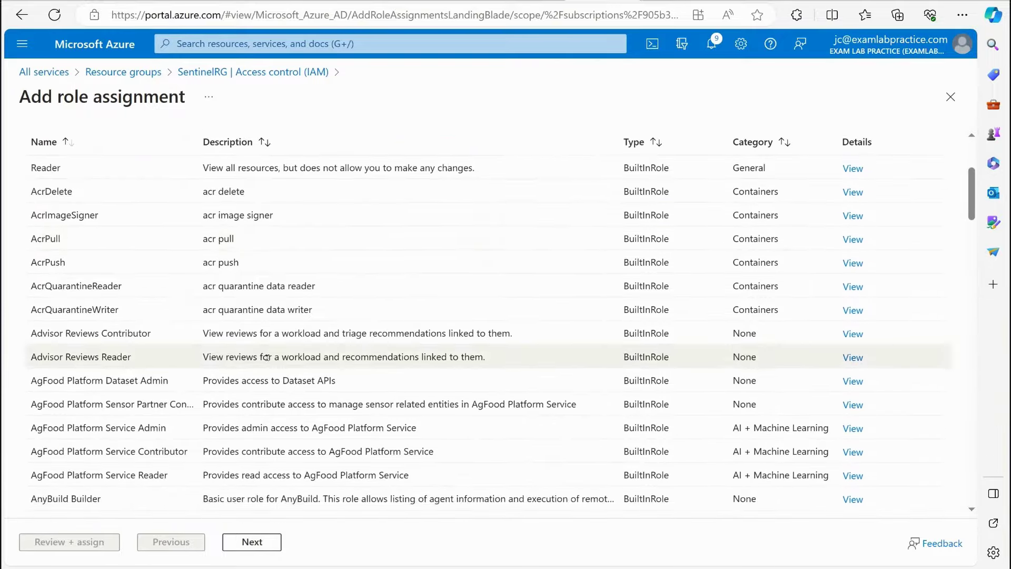
scroll(258, 336, "down", 15)
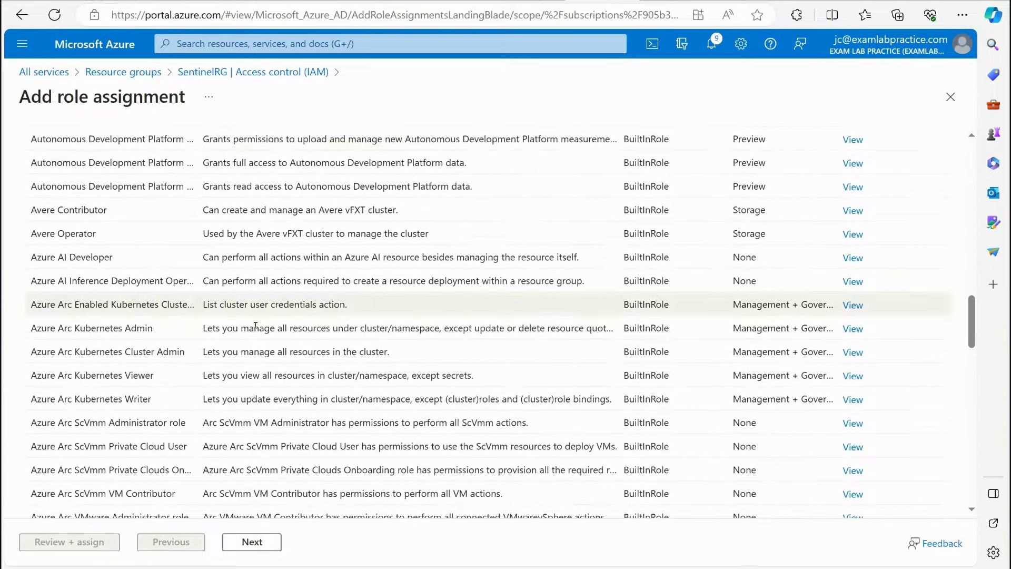
scroll(251, 320, "down", 8)
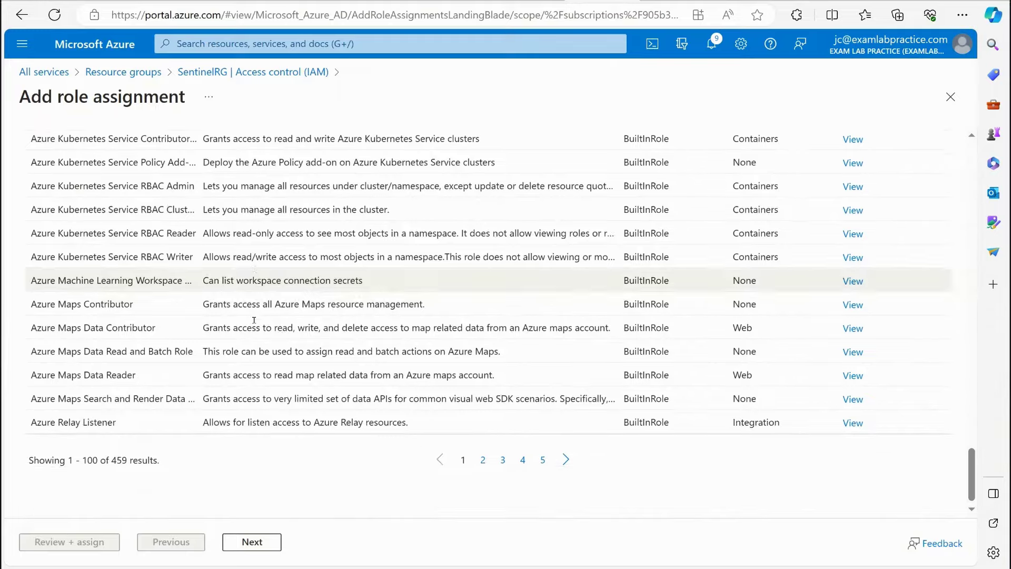
scroll(85, 171, "up", 20)
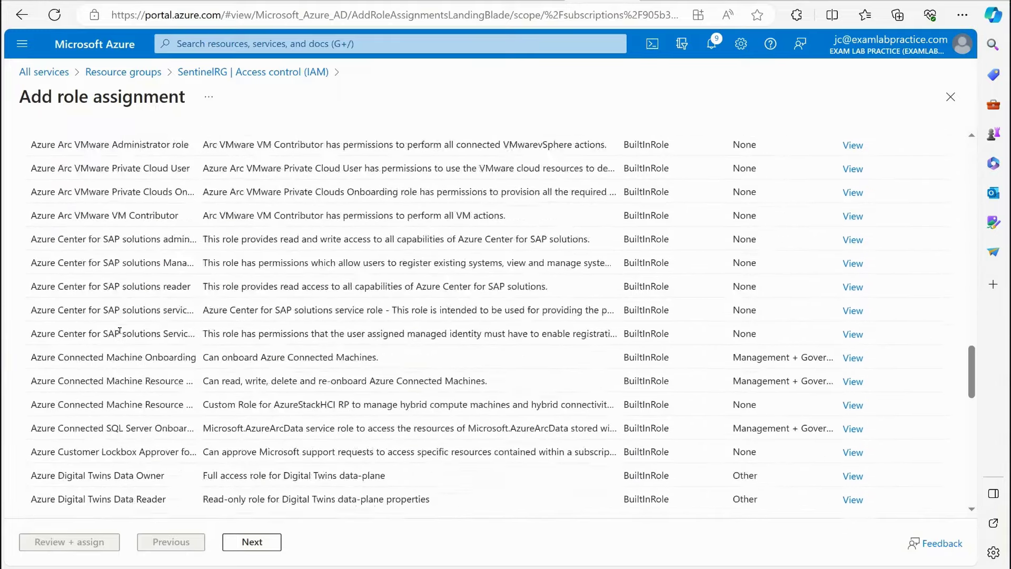
scroll(120, 330, "up", 4)
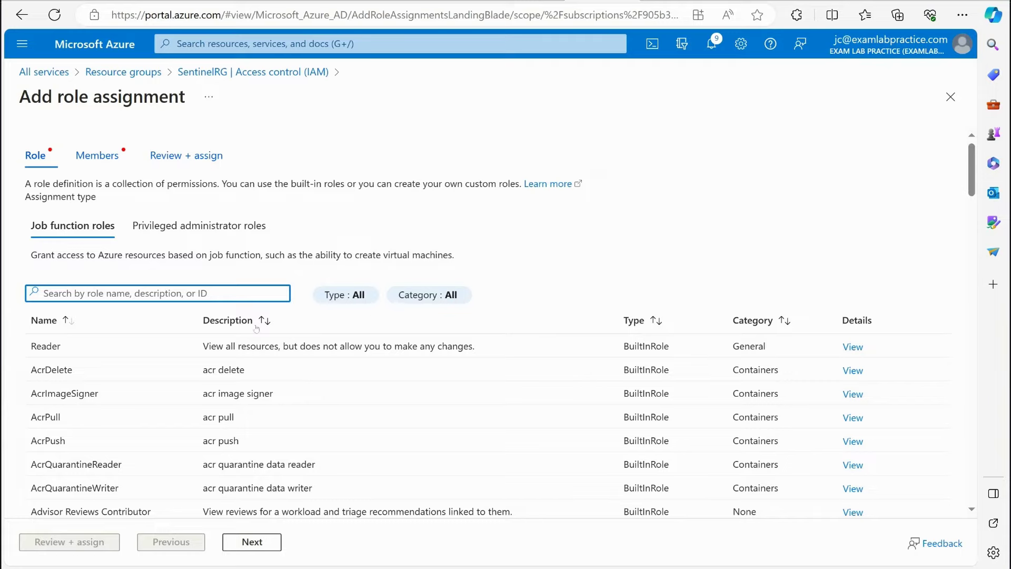
Filter roles by 'microsoft' and select Microsoft Sentinel Contributor
left_click(110, 292)
type("microsoft")
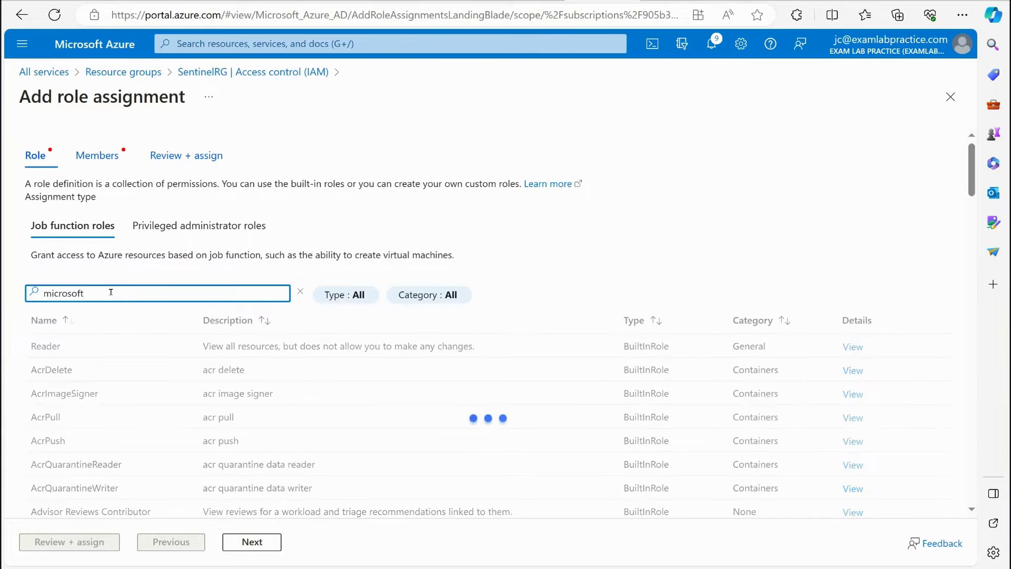
scroll(137, 364, "down", 5)
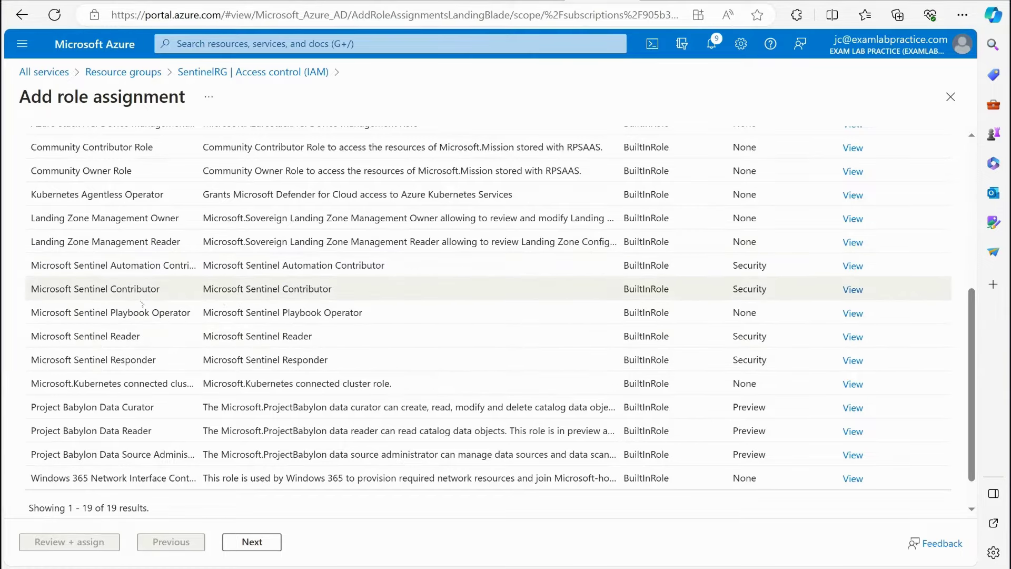
left_click(168, 291)
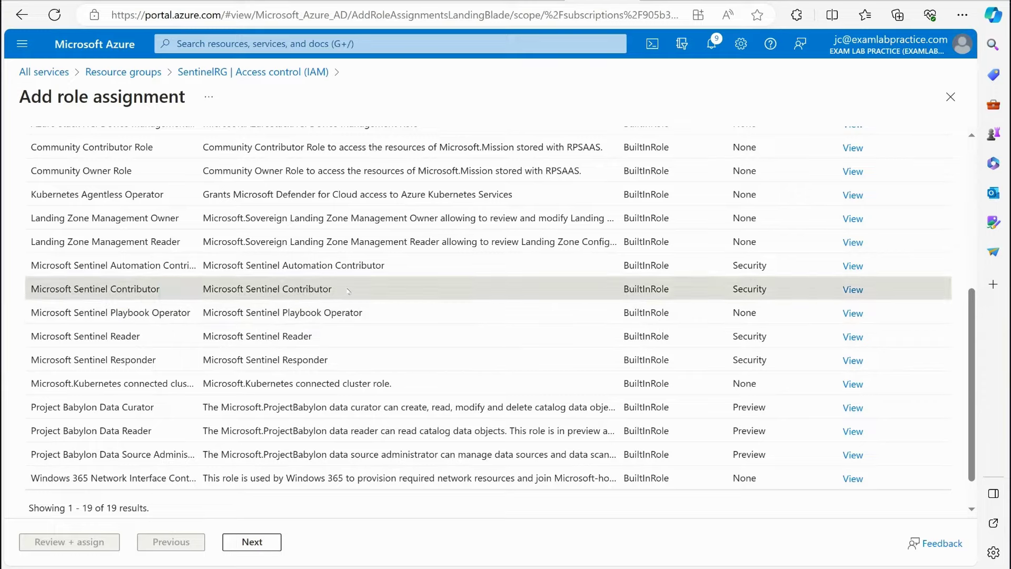
left_click(851, 289)
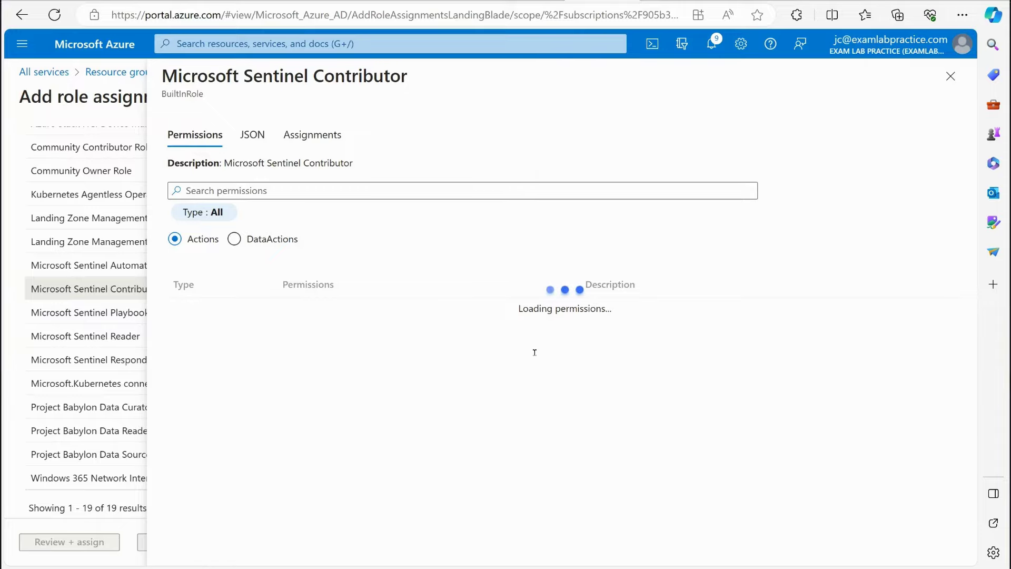
scroll(317, 358, "down", 15)
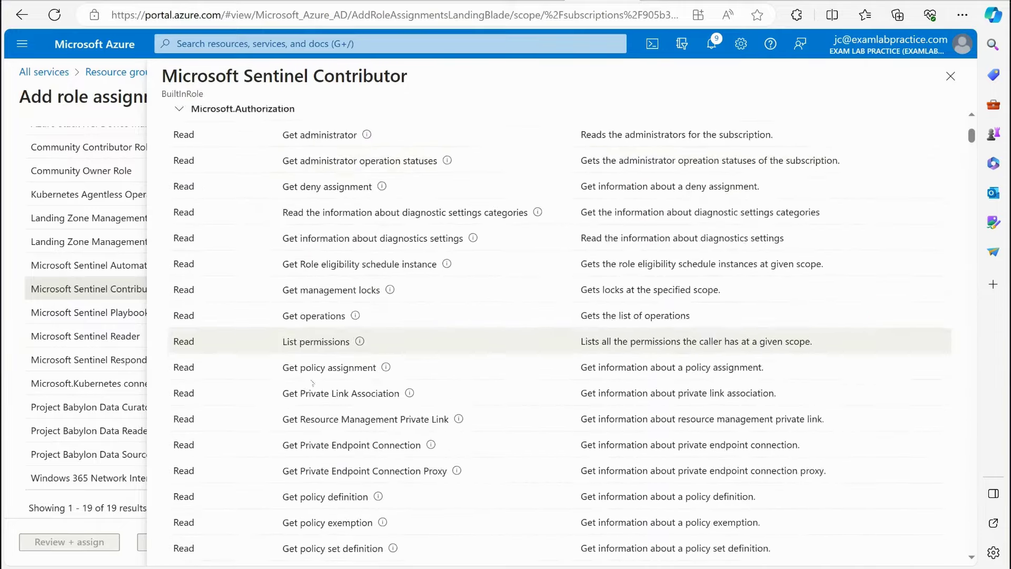
scroll(315, 299, "down", 5)
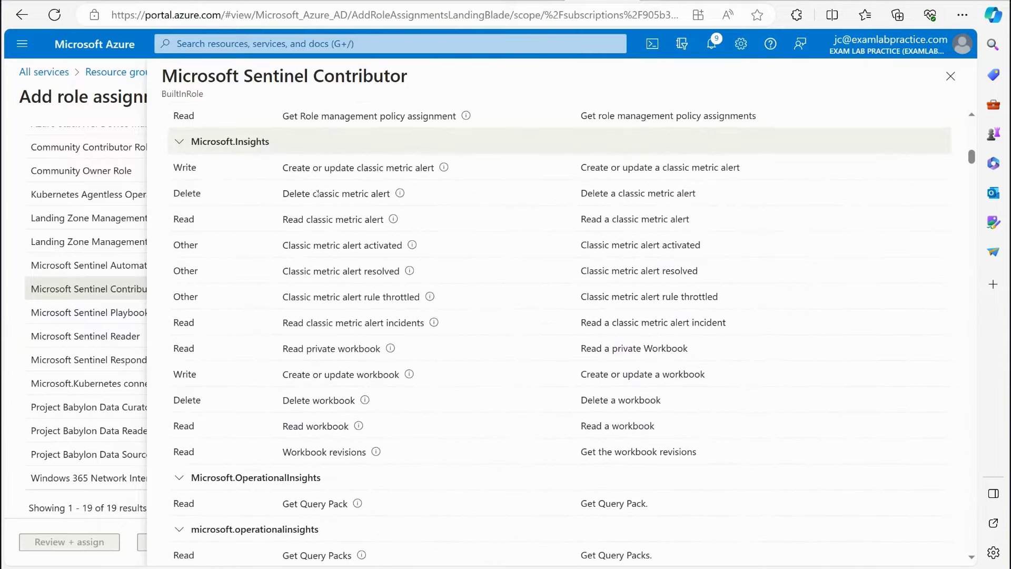
scroll(506, 308, "down", 10)
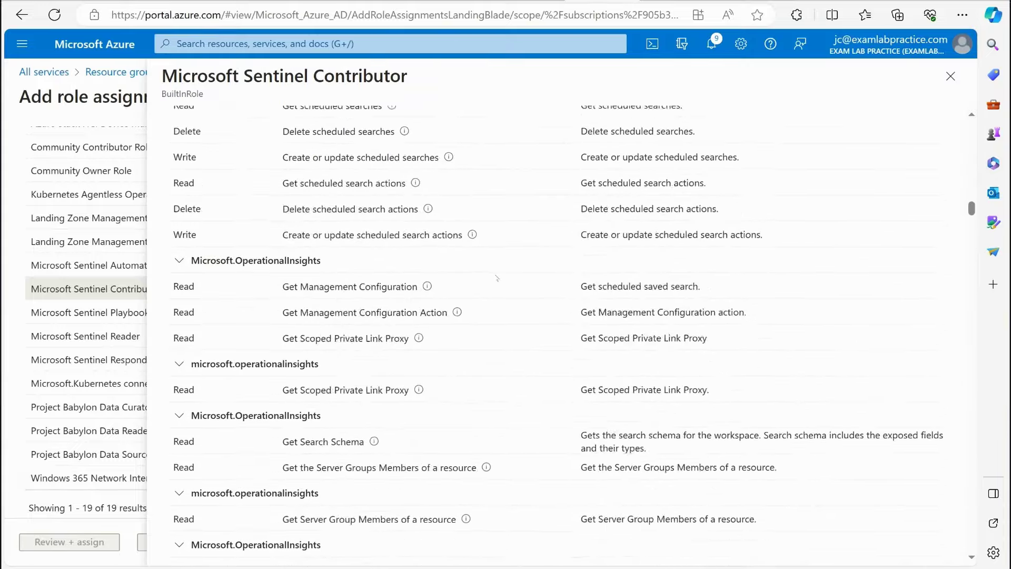
left_click(951, 76)
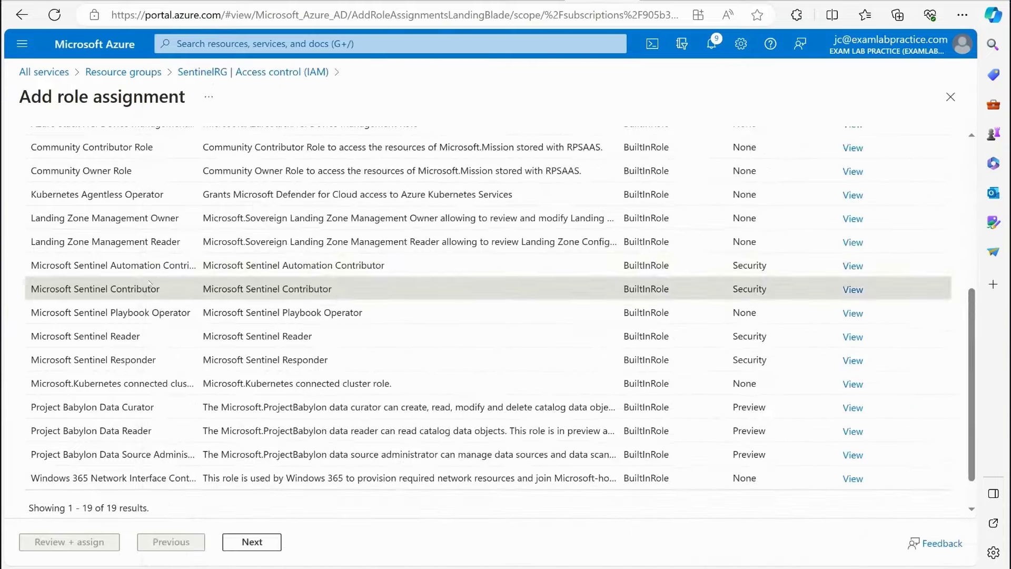
Search the member picker for the signed-in user and confirm them as the role's member
left_click(251, 542)
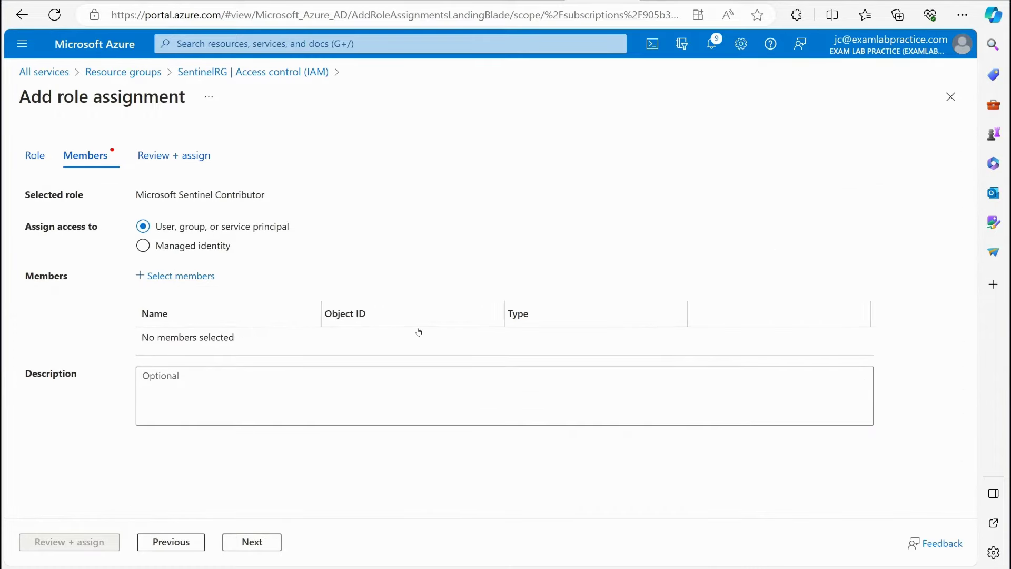
left_click(203, 276)
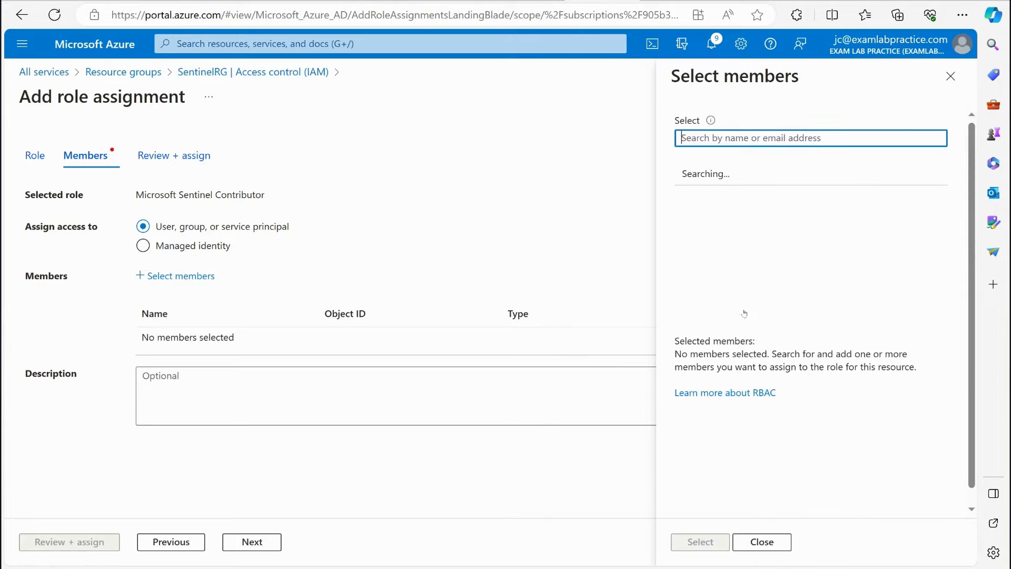
left_click(752, 138)
type("jc")
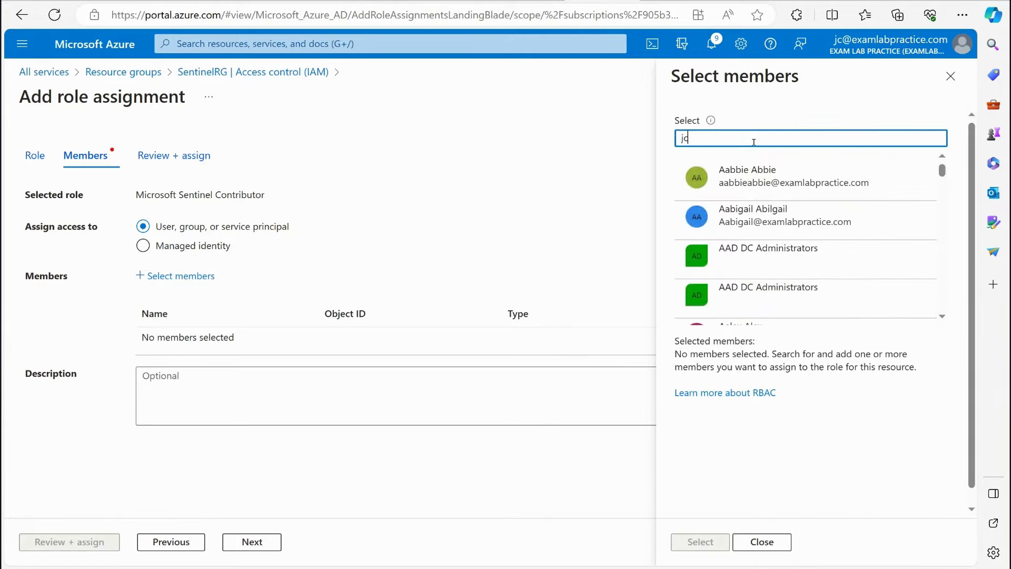
left_click(752, 173)
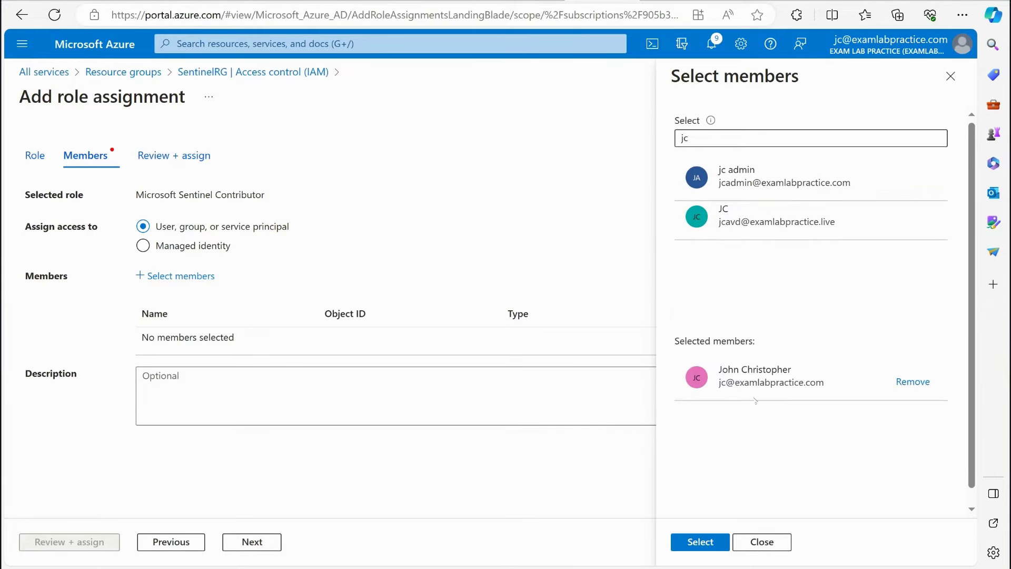
left_click(696, 542)
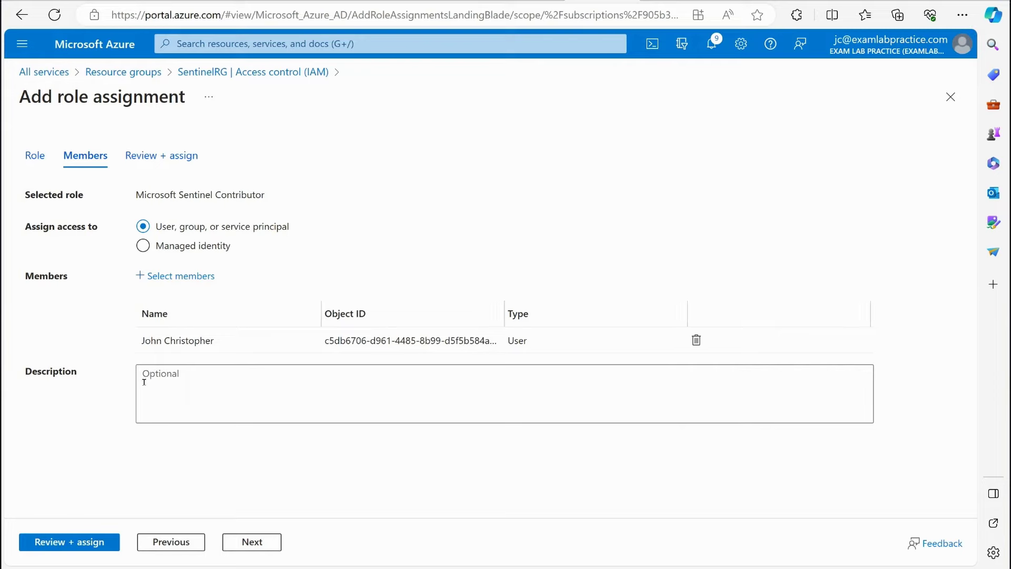
Review and submit the Microsoft Sentinel Contributor assignment on SentinelRG
left_click(94, 543)
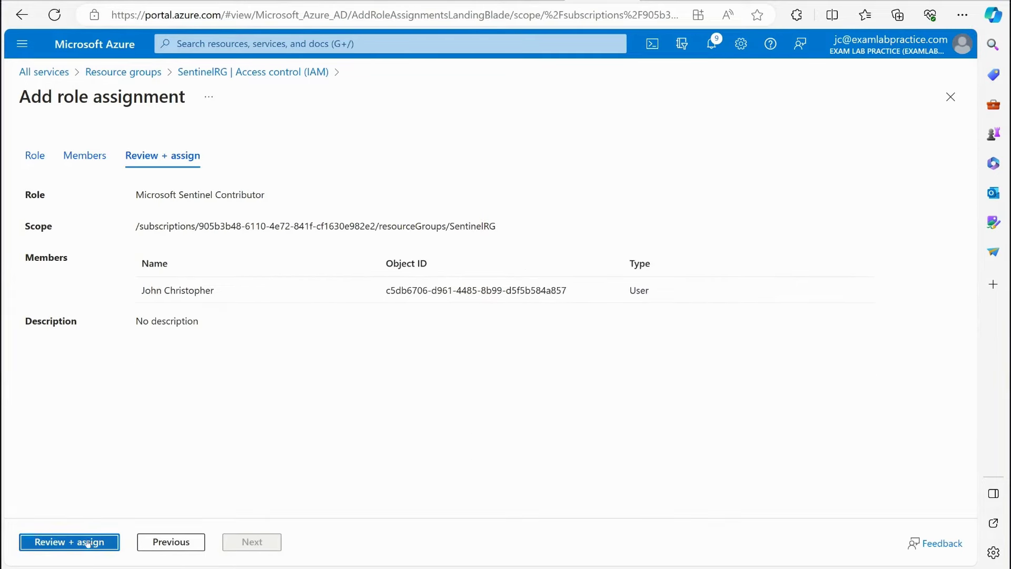
left_click(82, 535)
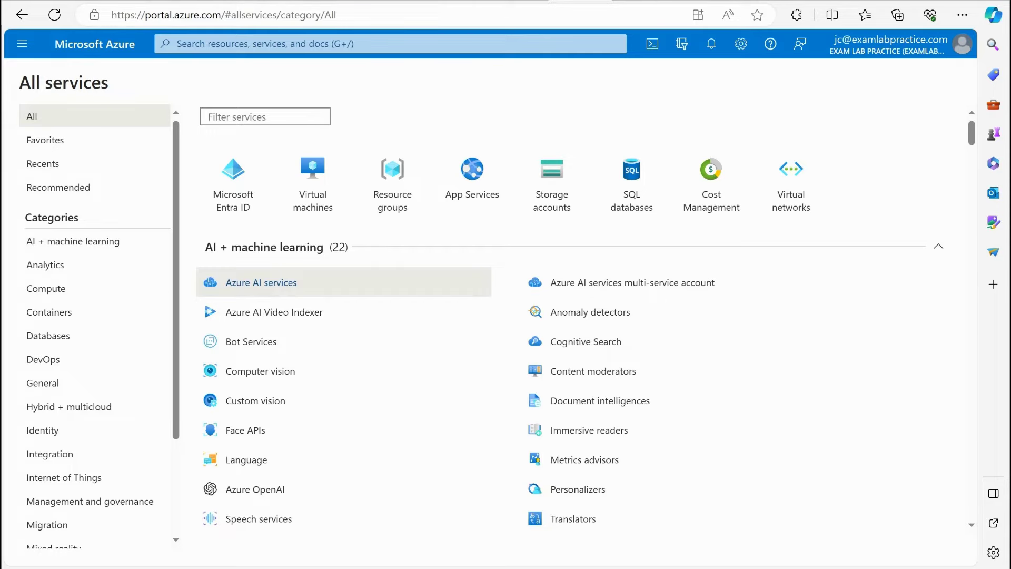
Filter services for 'log anal', open SentinelLogWorkspace, and show its list of 74 tables
left_click(22, 44)
left_click(267, 114)
type("log anal")
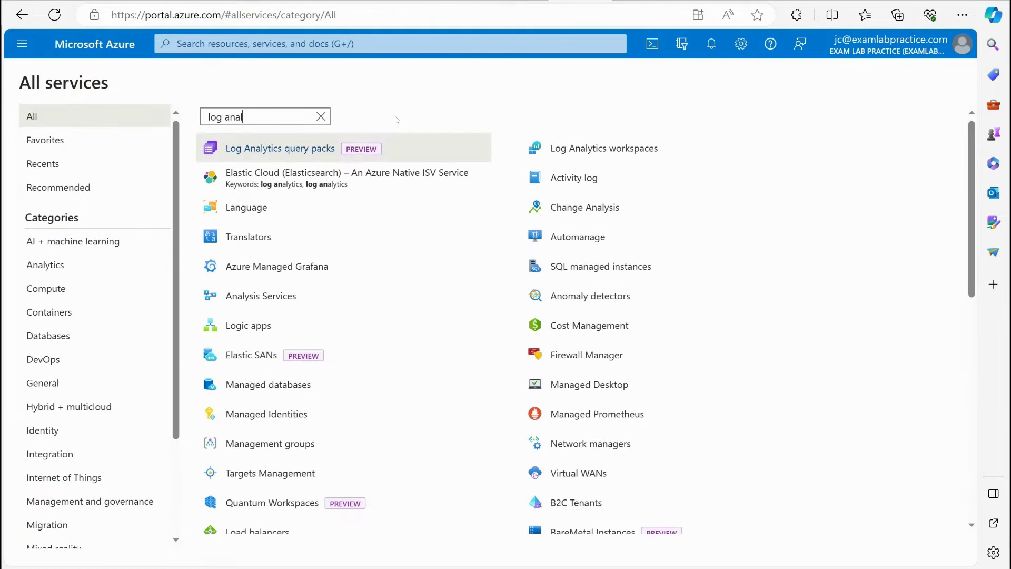
left_click(611, 152)
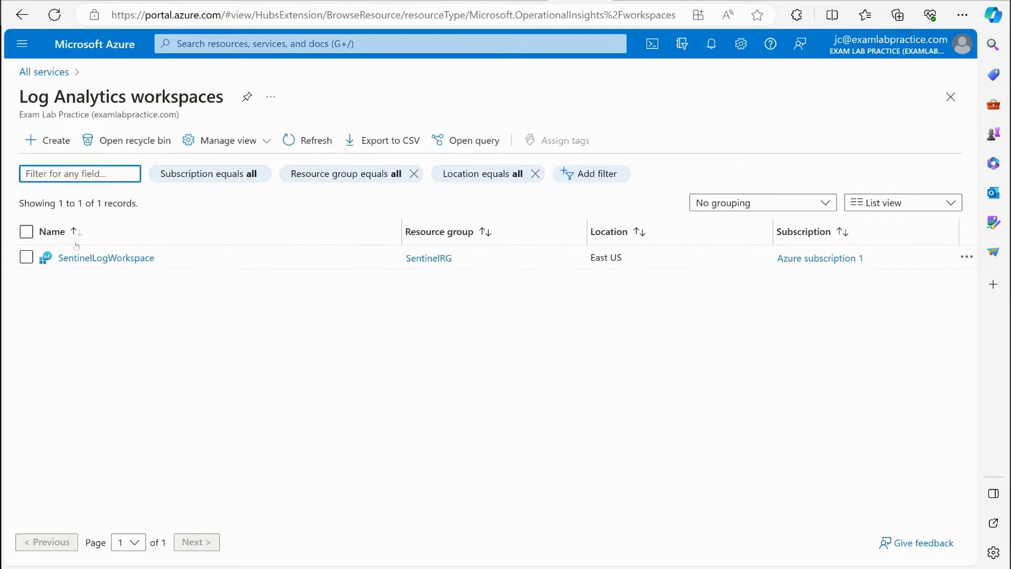
left_click(105, 258)
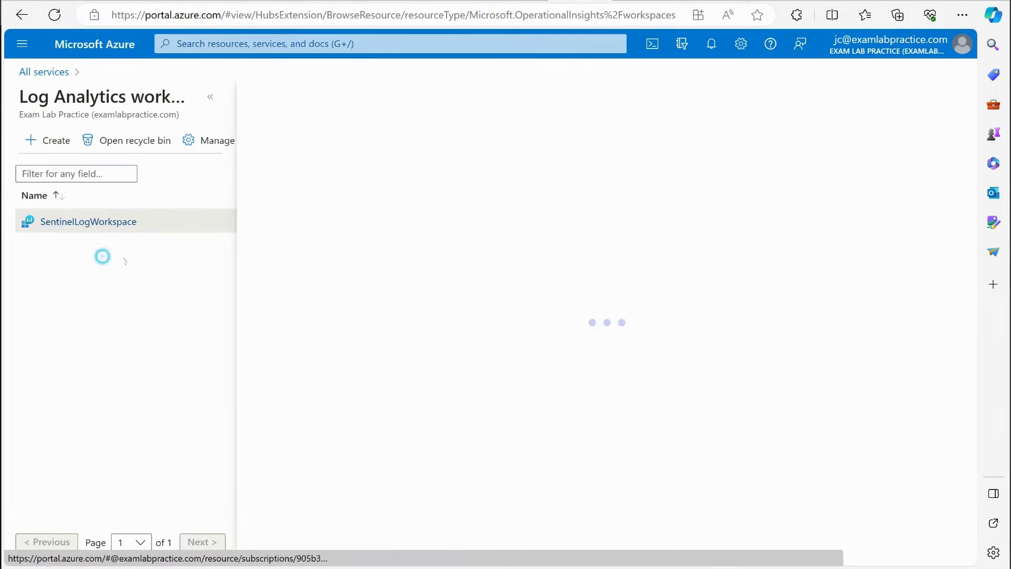
left_click(221, 95)
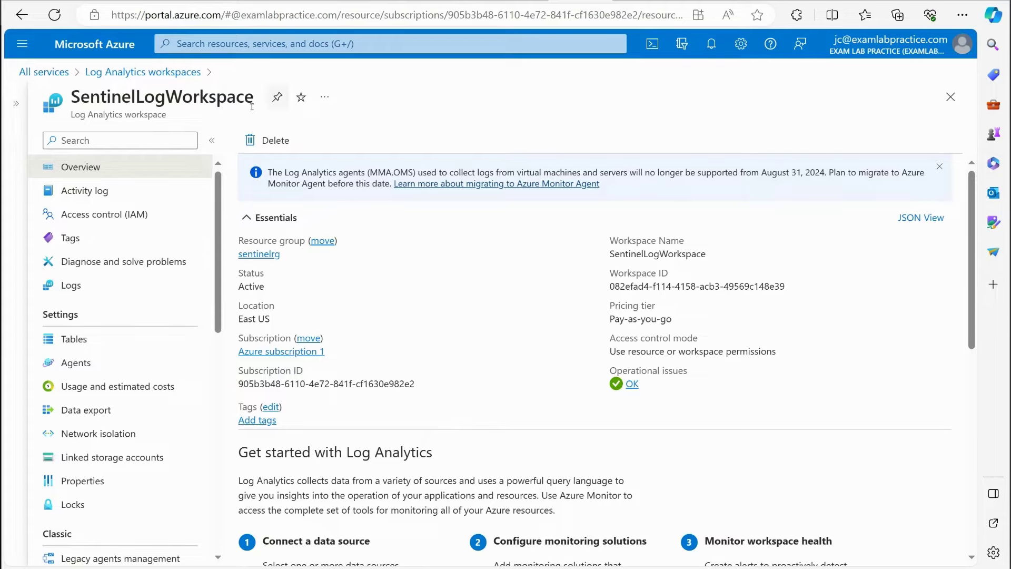
left_click(67, 341)
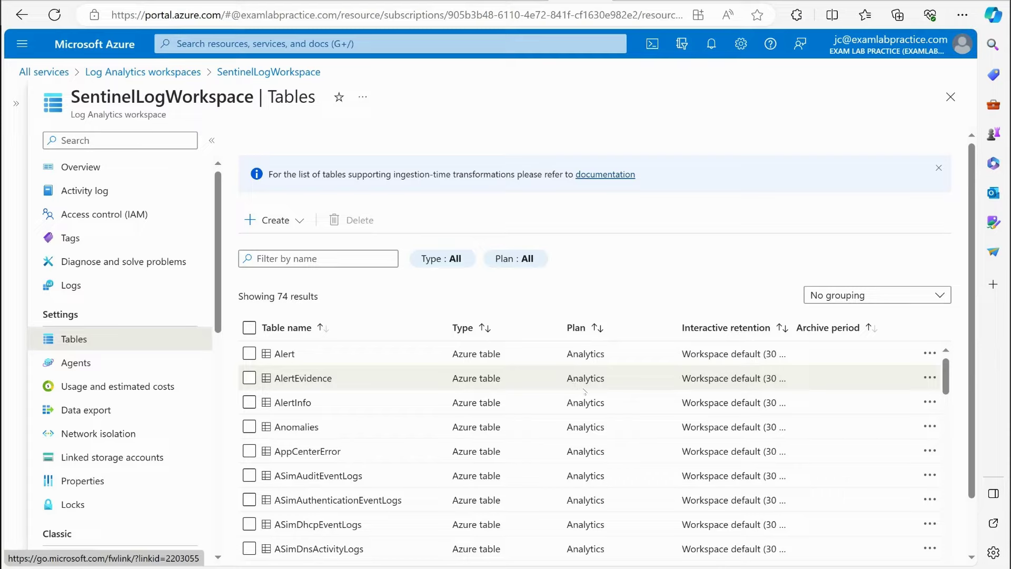
Scroll down to the SecurityEvent table and open its actions menu
scroll(590, 393, "down", 3)
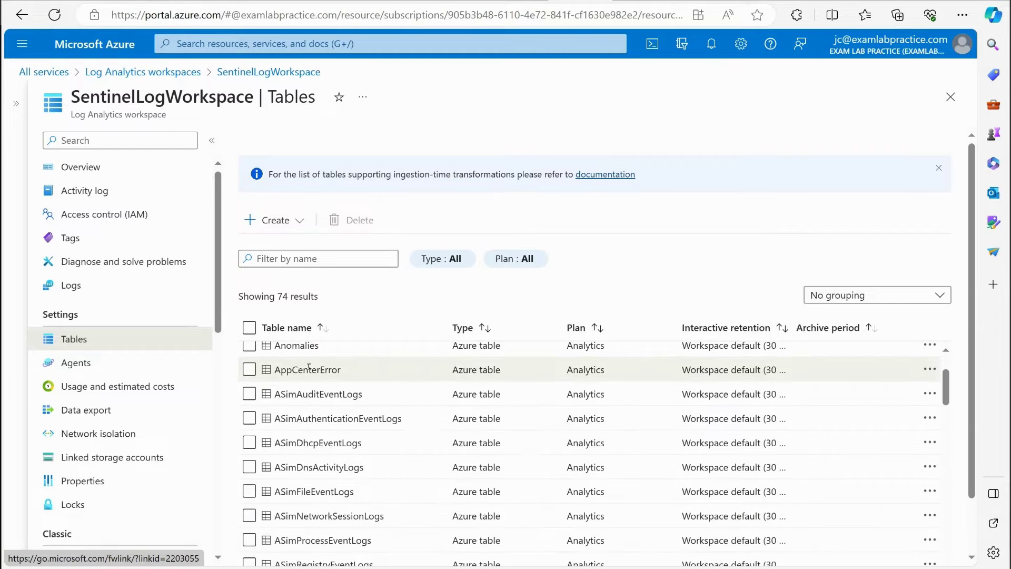
scroll(358, 384, "down", 5)
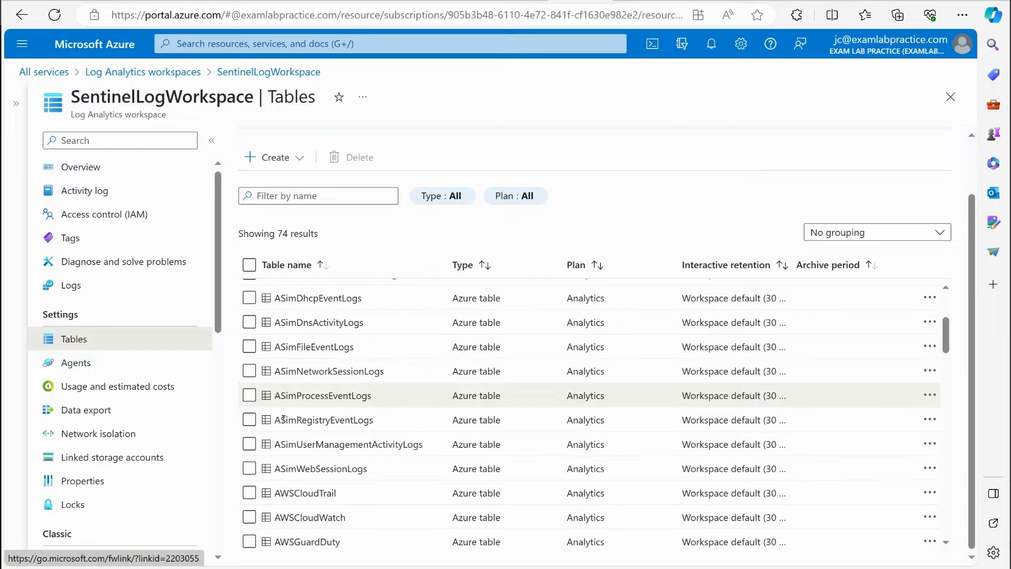
scroll(426, 332, "down", 8)
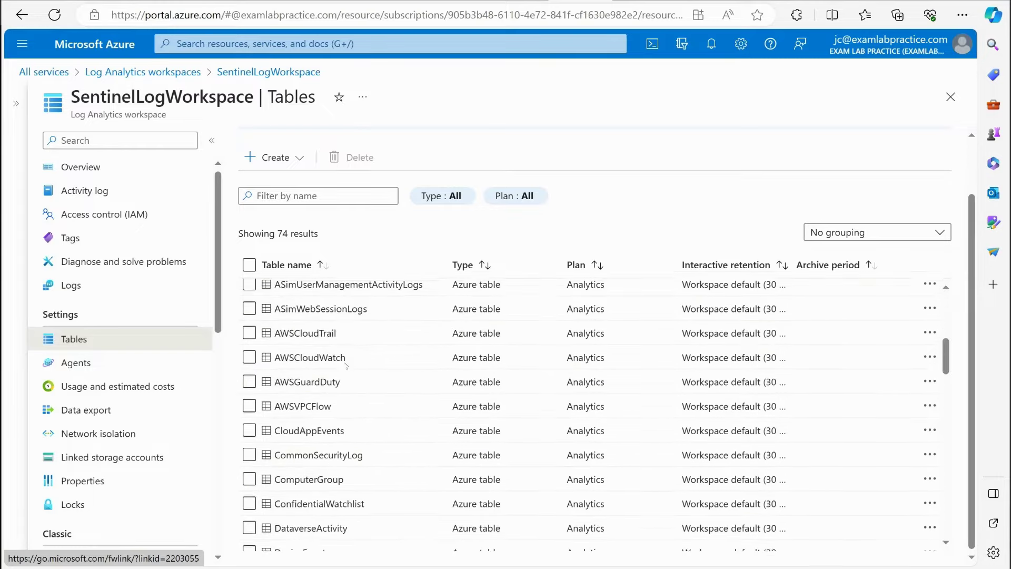
scroll(347, 365, "down", 12)
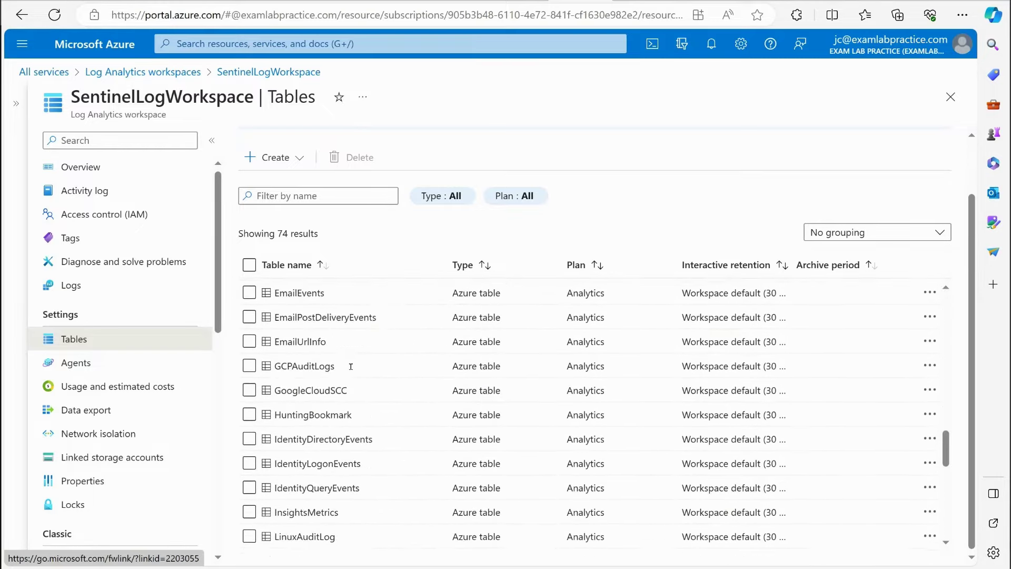
scroll(352, 365, "down", 10)
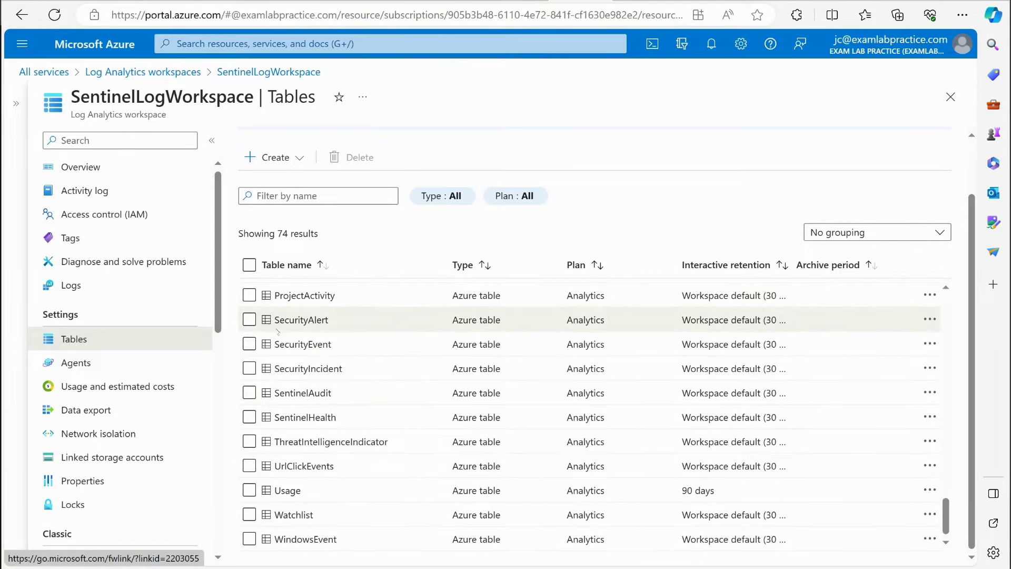
scroll(299, 335, "up", 1)
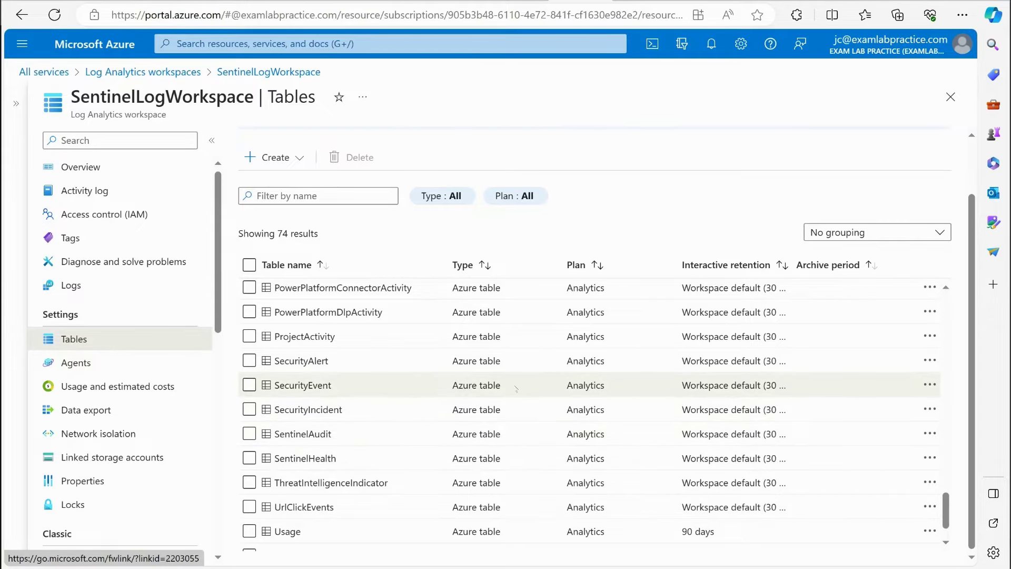
left_click(930, 386)
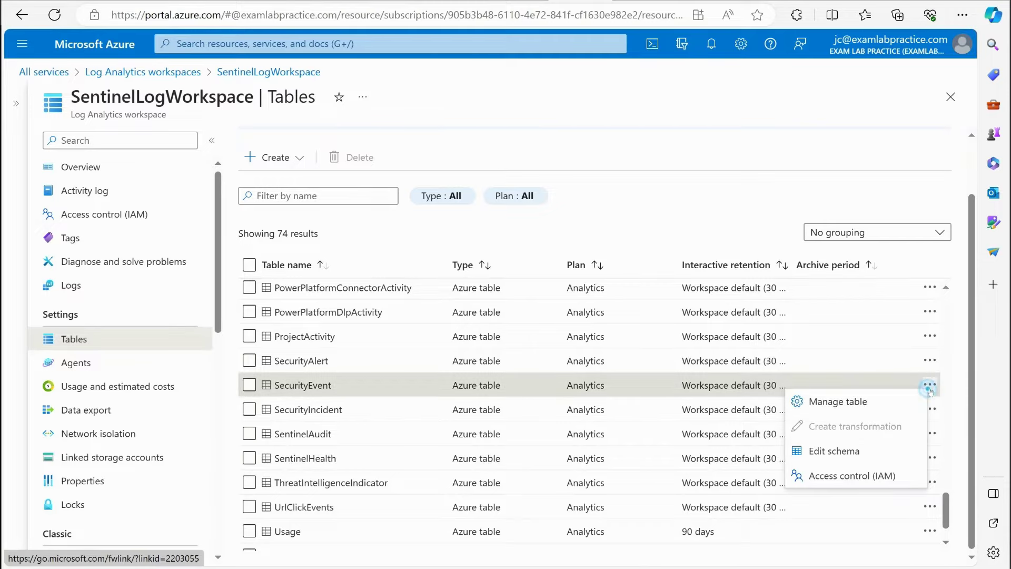
Override workspace defaults with 60-day interactive and 12-year total retention for SecurityEvent, and save
left_click(869, 405)
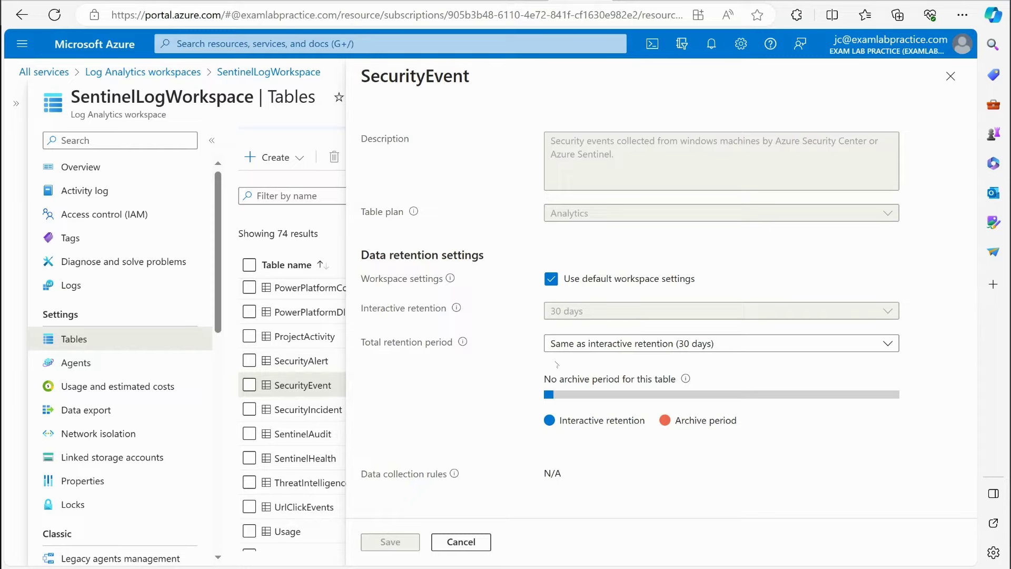
left_click(551, 278)
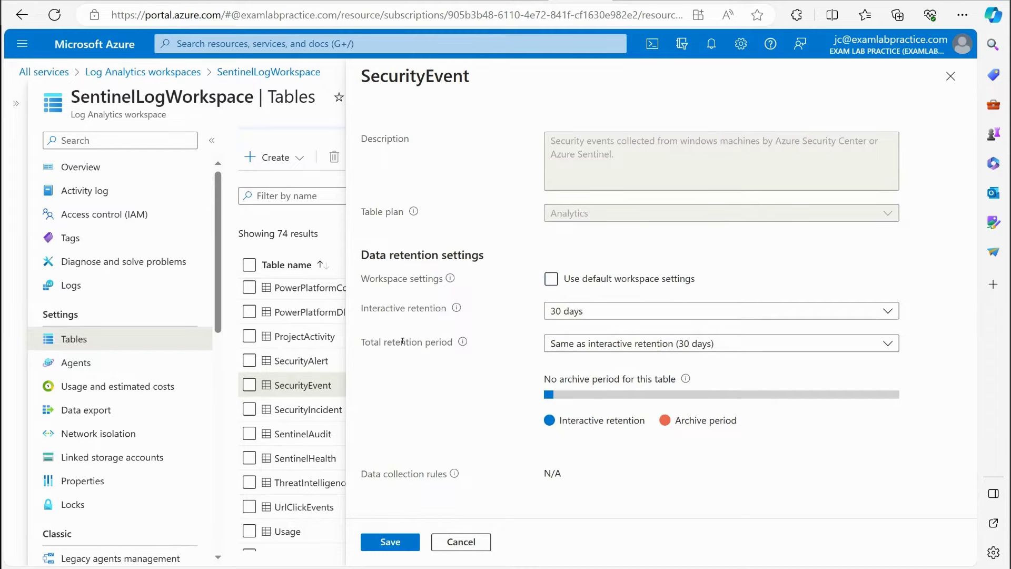
left_click(579, 312)
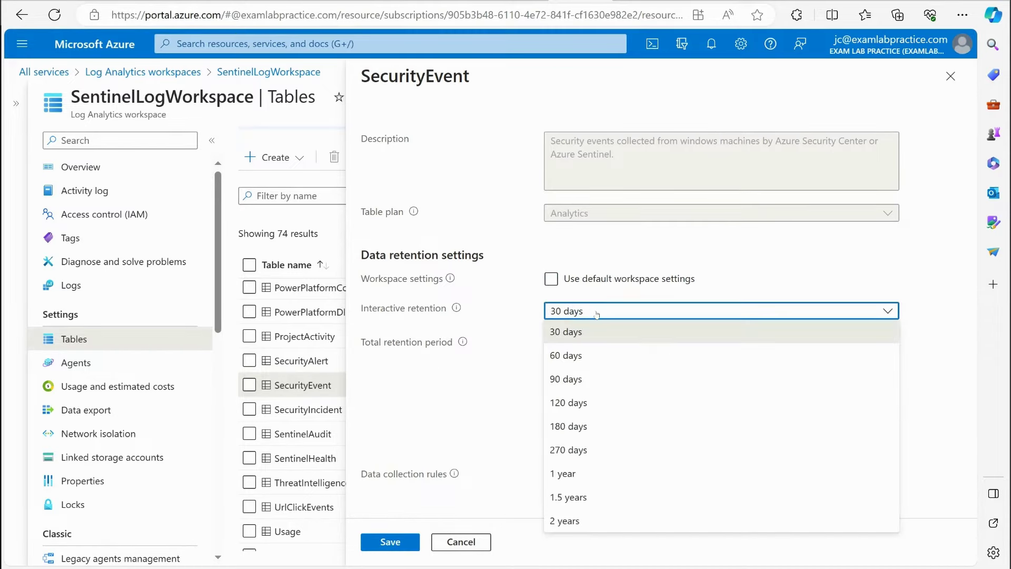
left_click(585, 355)
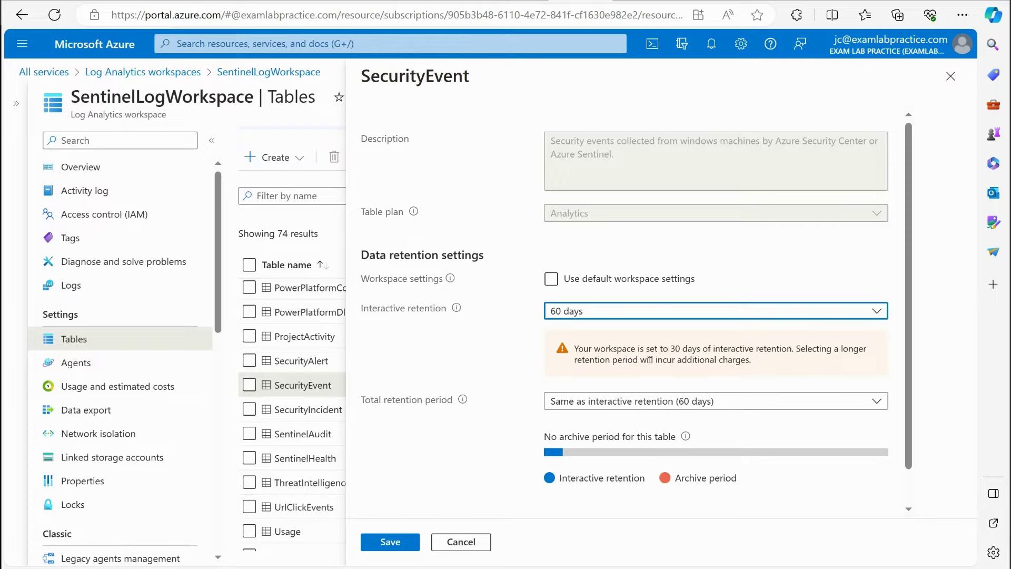
left_click(581, 401)
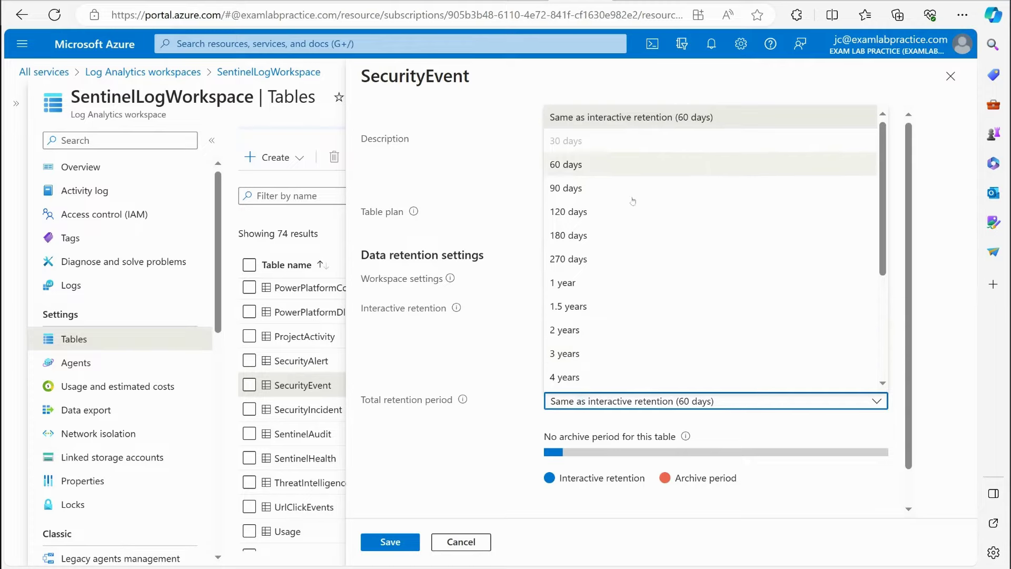
scroll(628, 343, "down", 4)
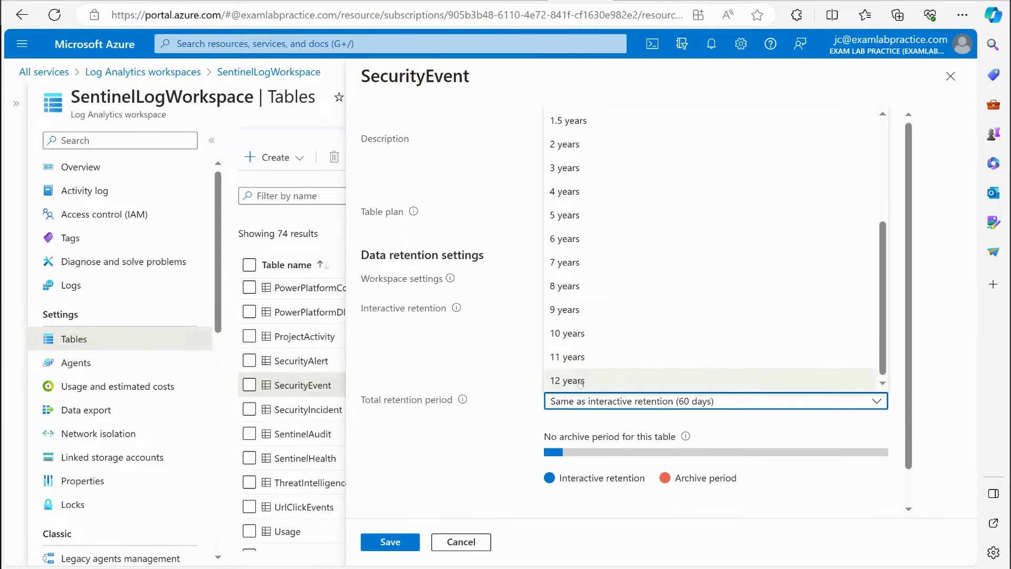
left_click(580, 381)
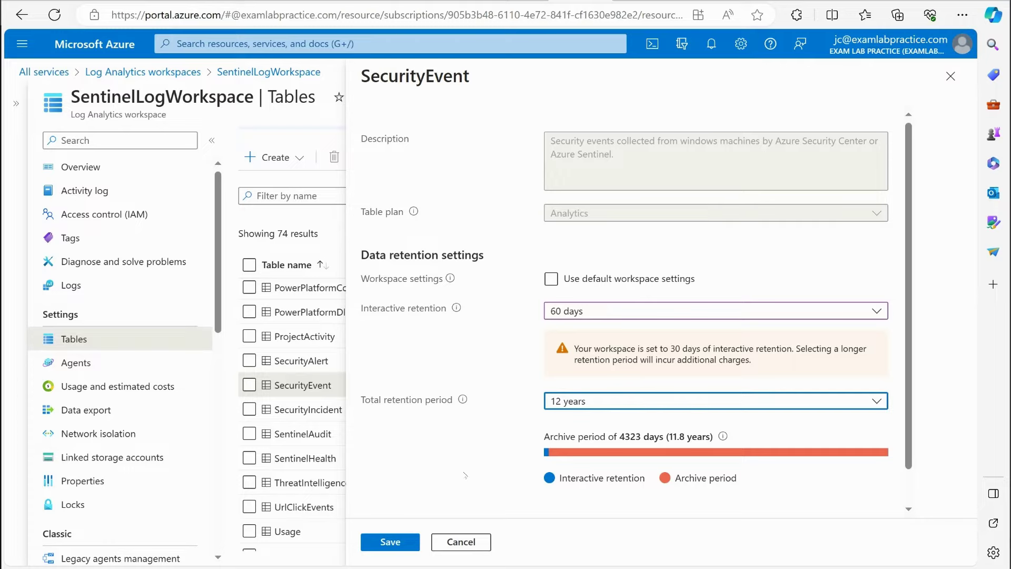
left_click(399, 546)
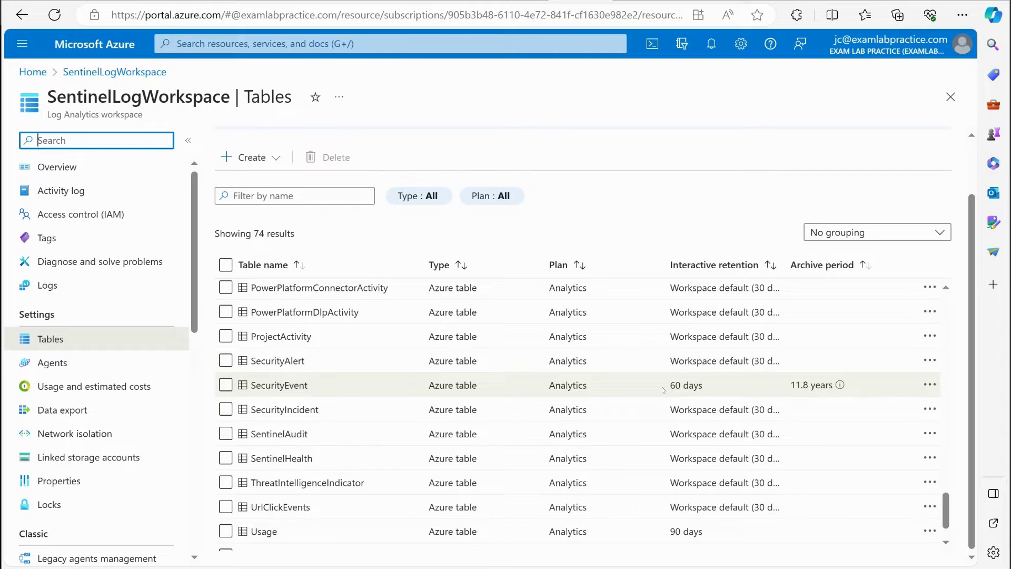
Restore SecurityEvent to workspace default 30 days, with total retention same as interactive, and save
left_click(930, 385)
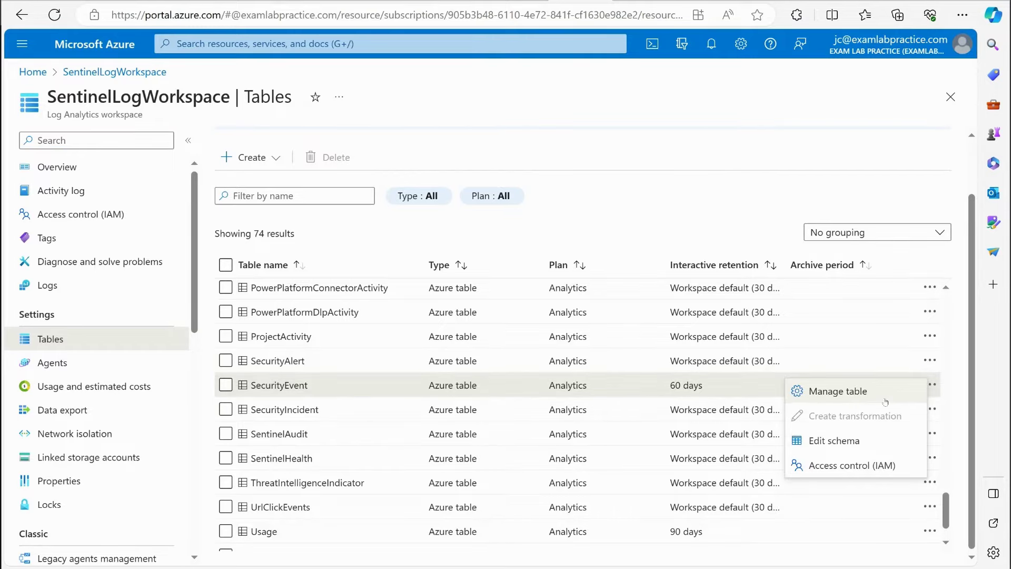
left_click(886, 400)
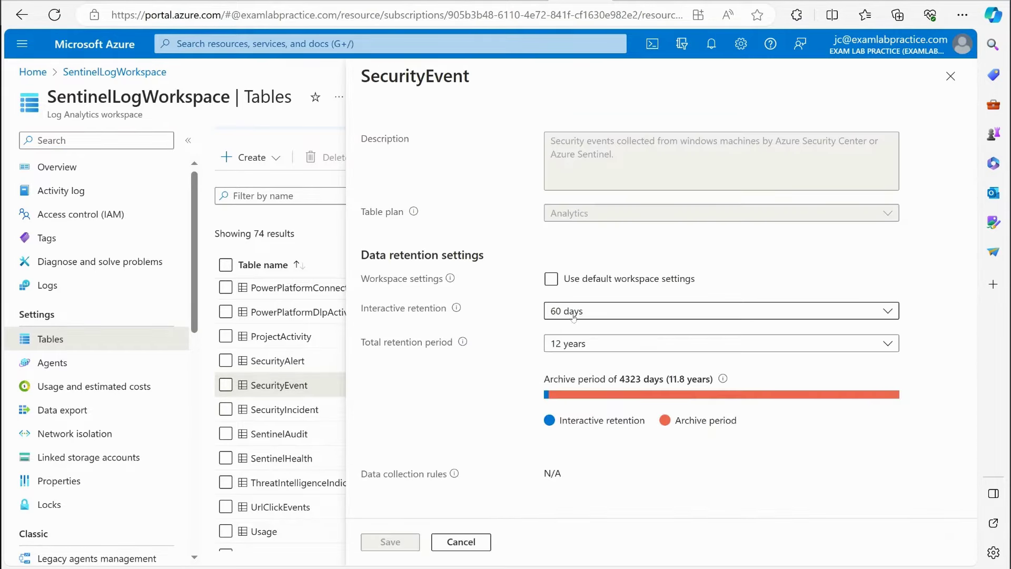
left_click(552, 279)
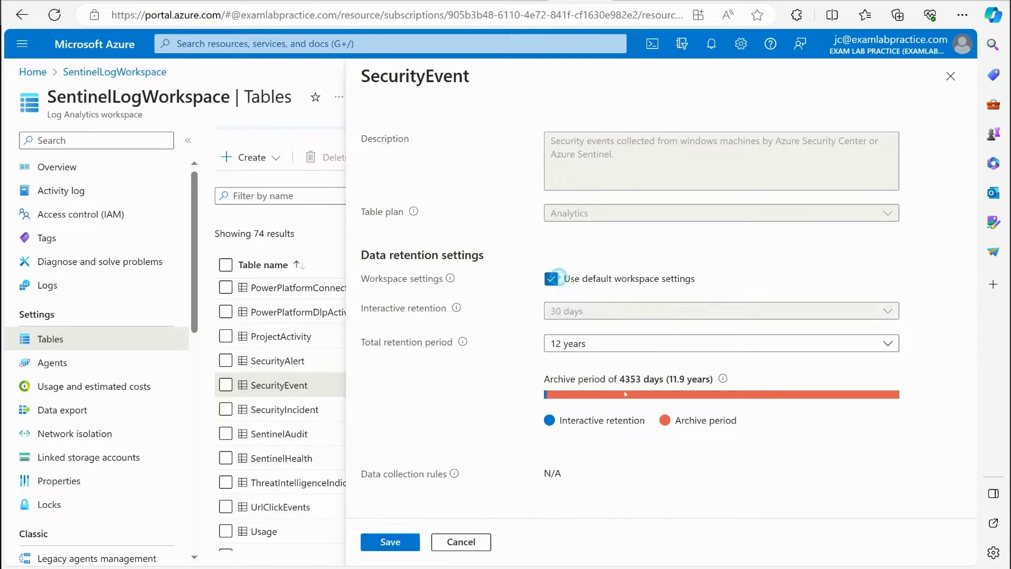
left_click(584, 343)
scroll(588, 318, "up", 5)
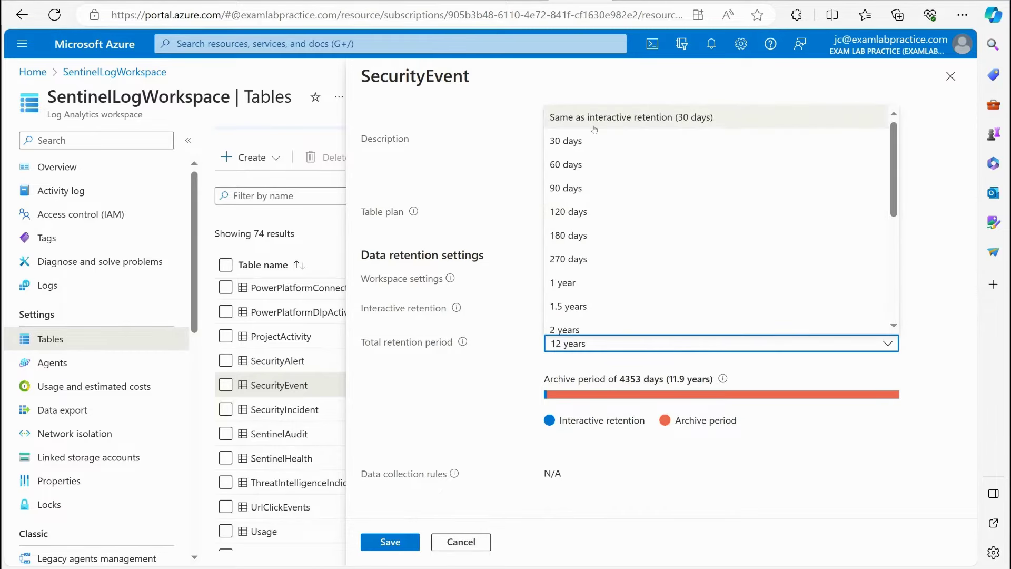
left_click(627, 110)
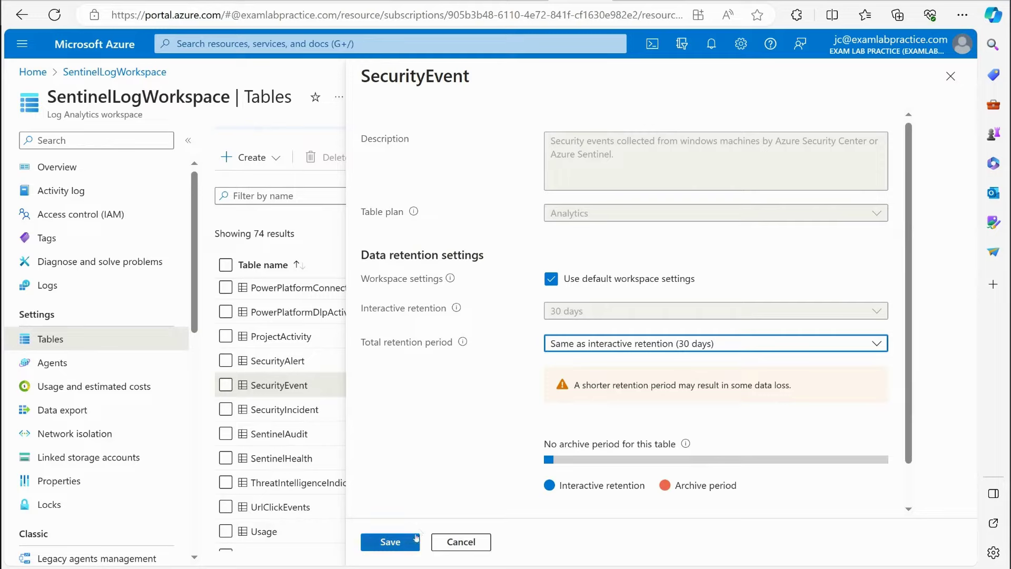
left_click(415, 539)
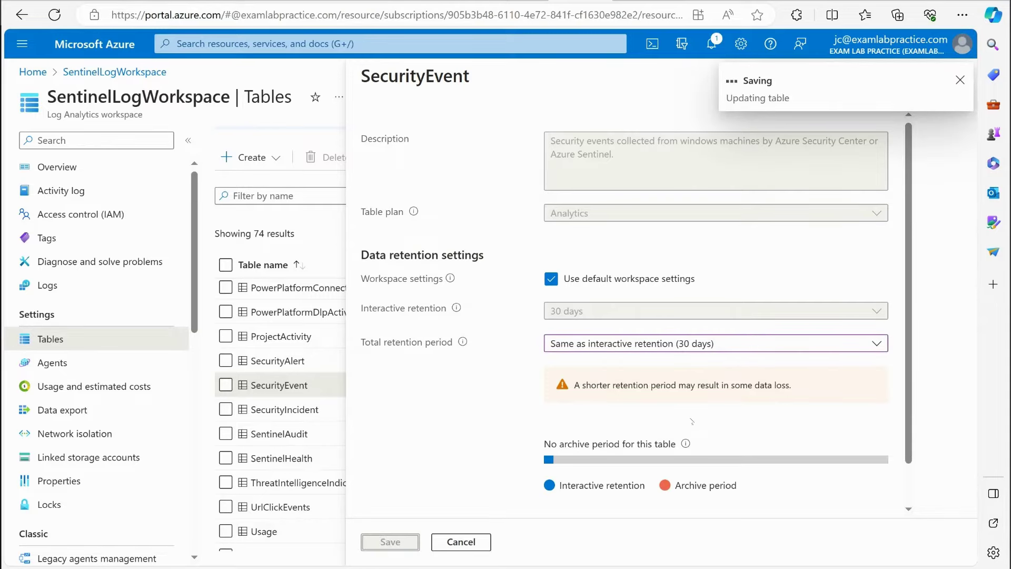
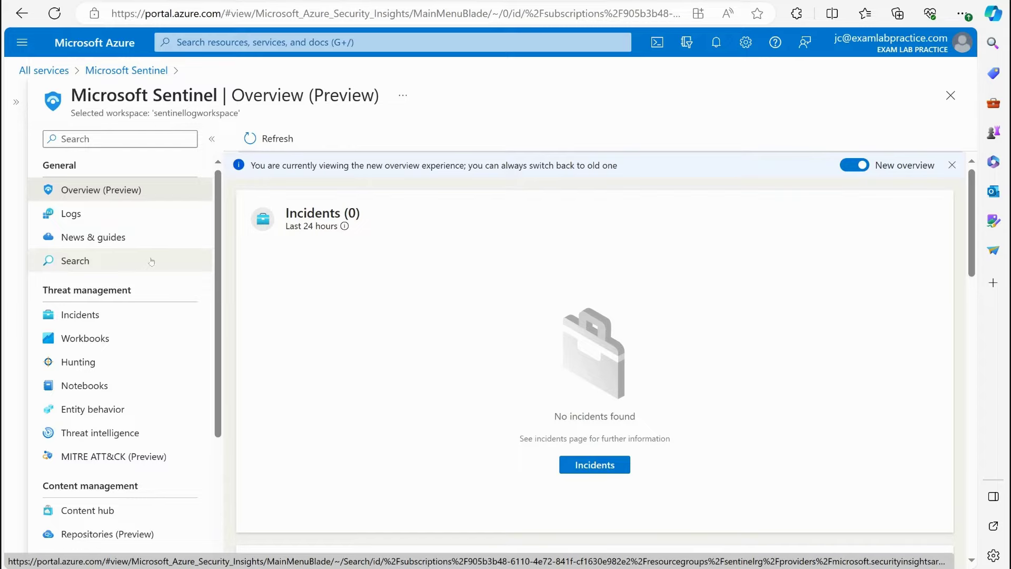
Go from Sentinel's Data connectors to the Content hub, listing 324 solutions and 272 standalone contents
scroll(148, 264, "down", 3)
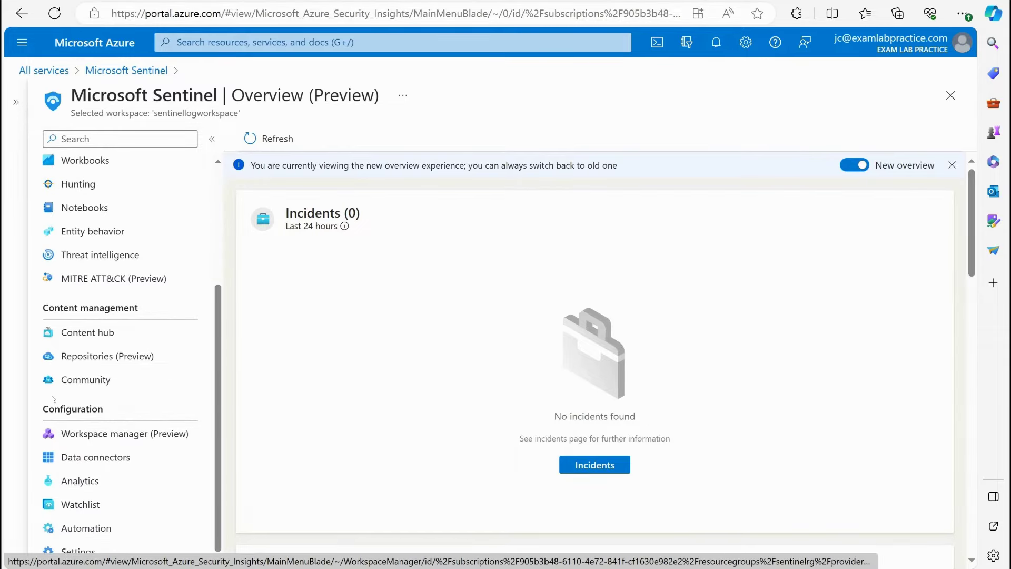
left_click(88, 459)
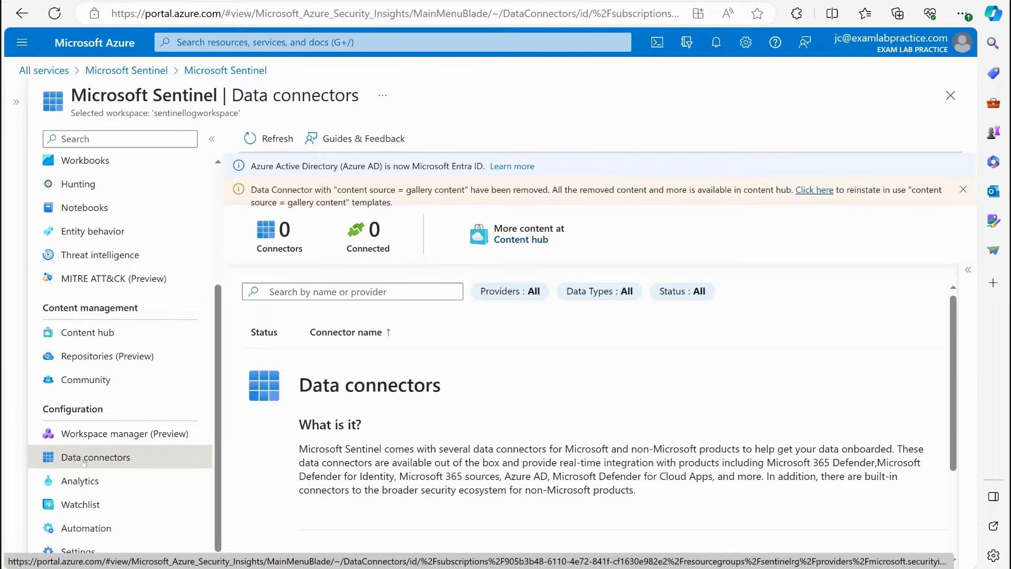
left_click(76, 332)
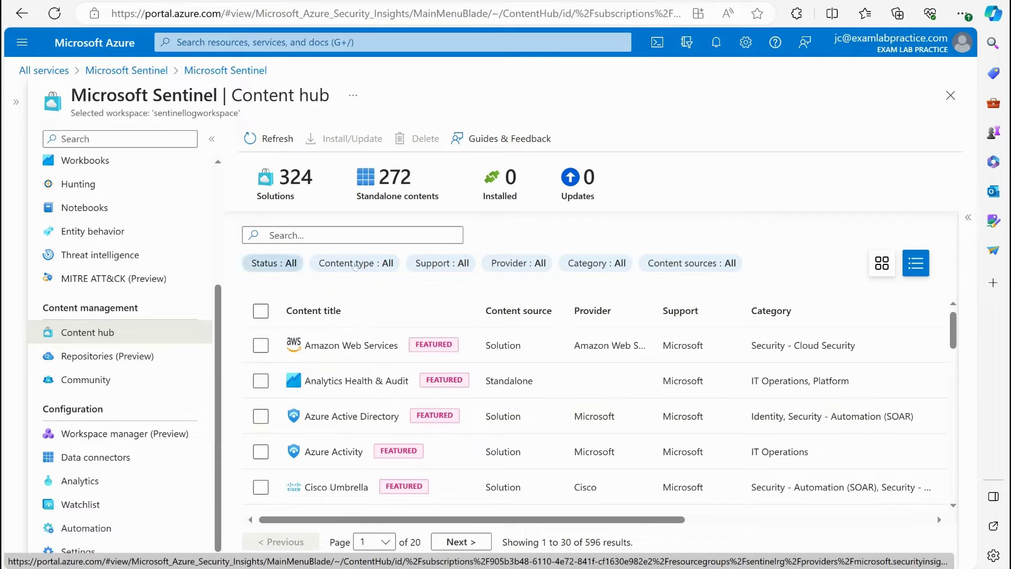
left_click(283, 264)
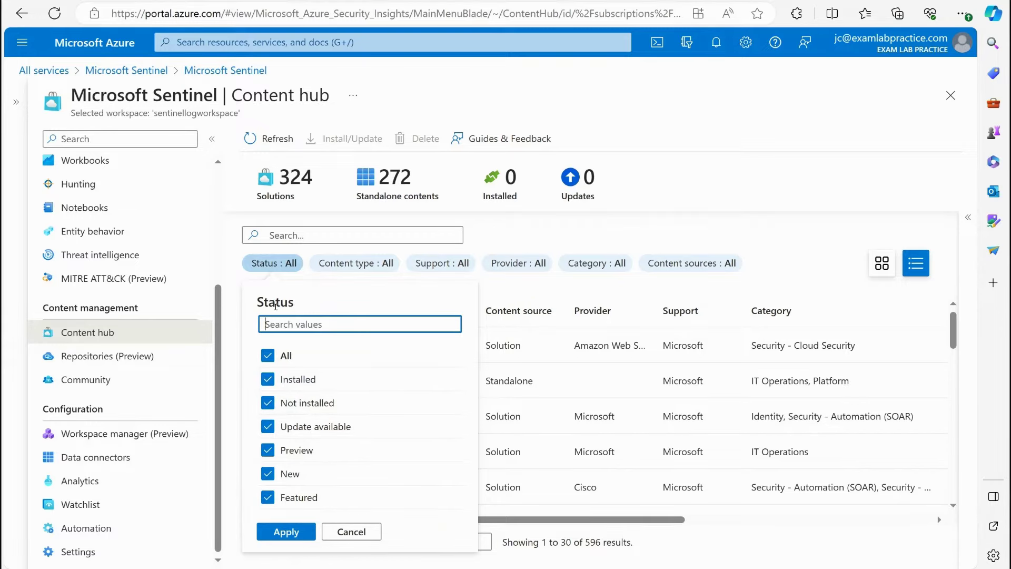
left_click(352, 264)
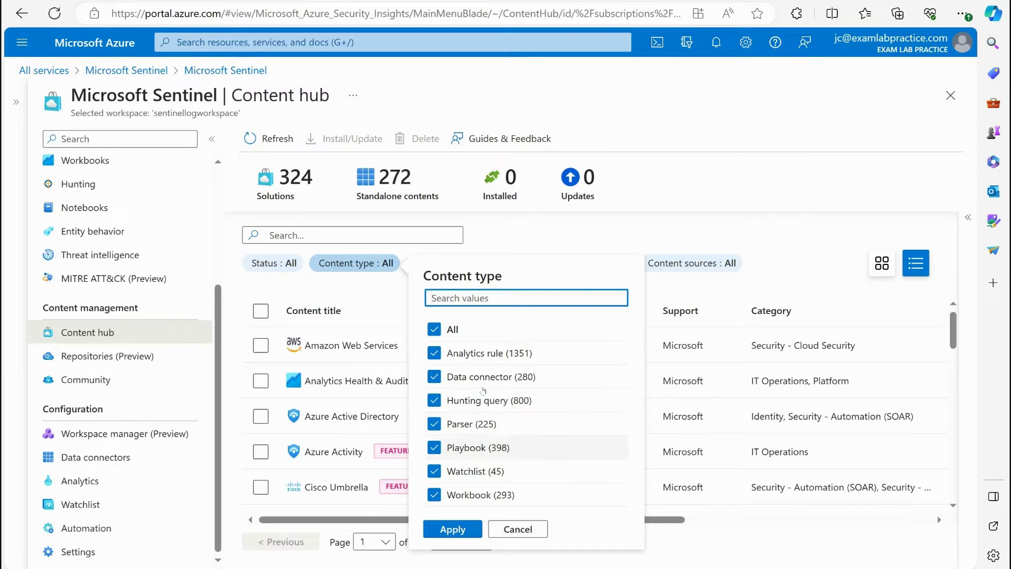
left_click(363, 263)
left_click(441, 263)
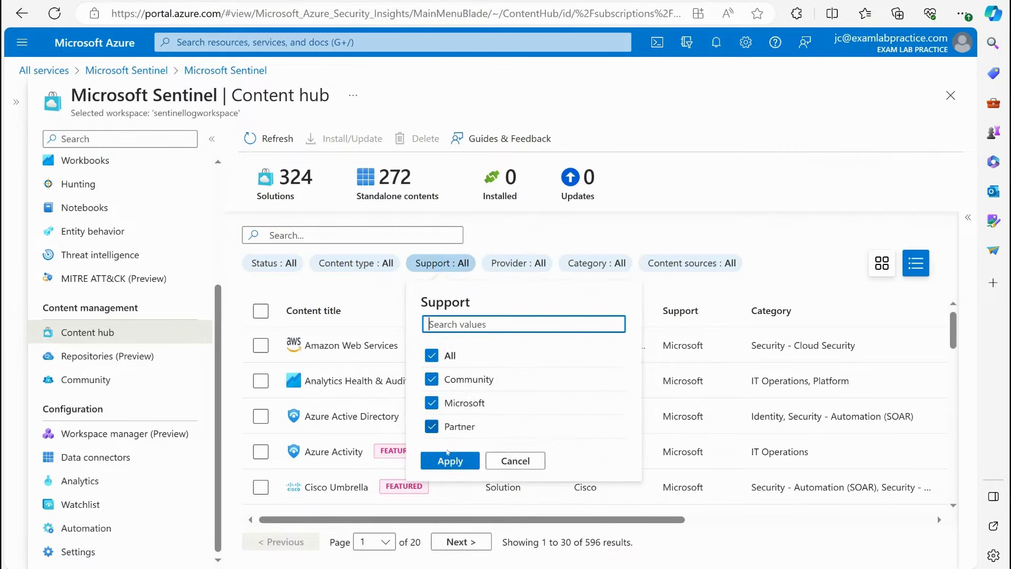
left_click(438, 425)
left_click(432, 379)
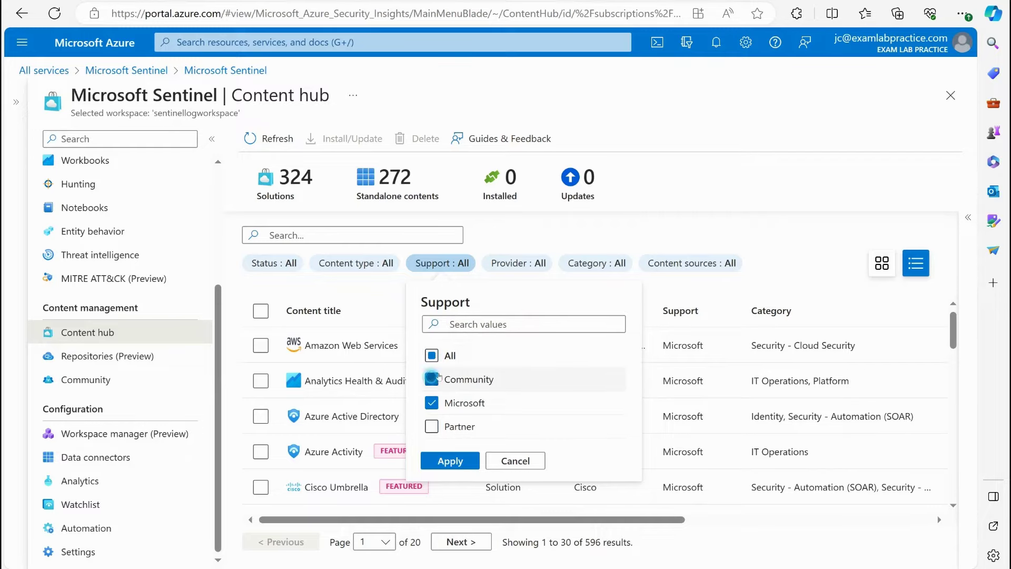
left_click(442, 460)
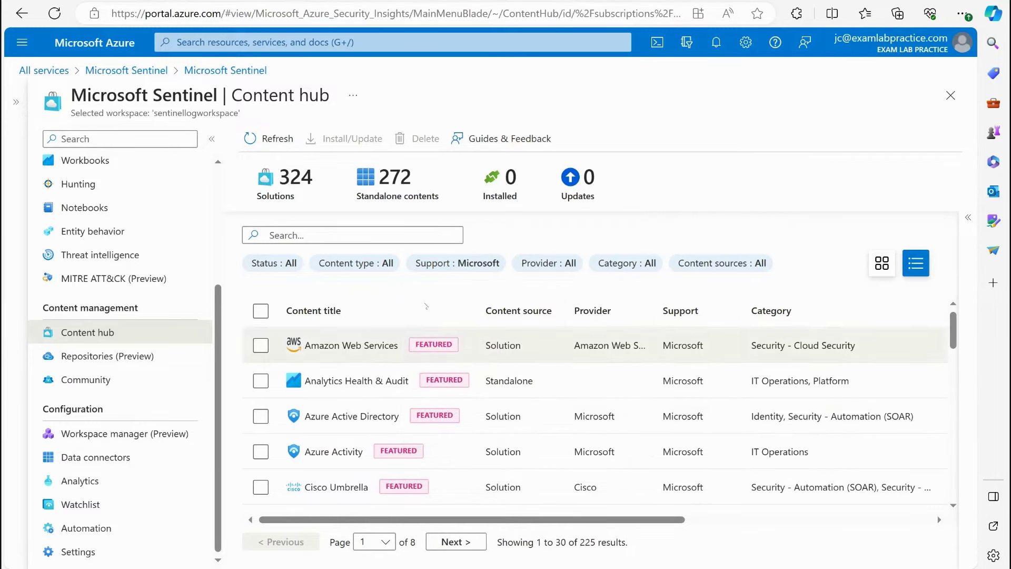
left_click(457, 263)
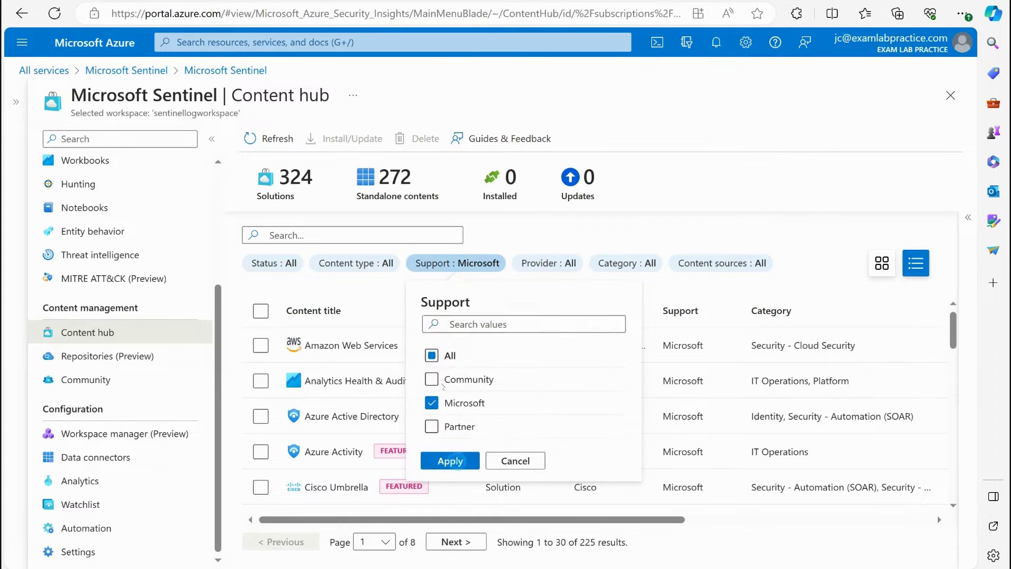
left_click(451, 460)
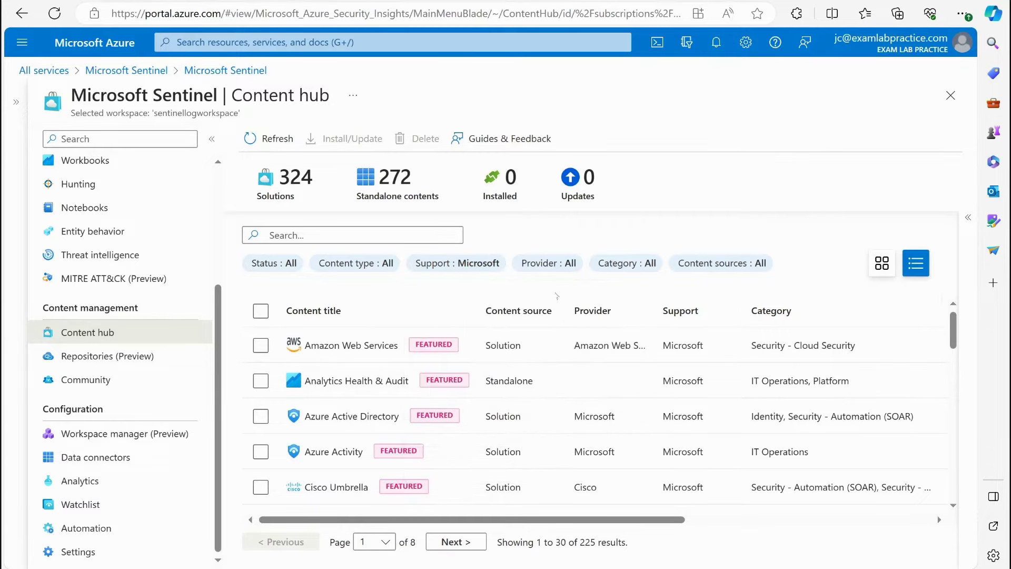
scroll(454, 474, "down", 3)
scroll(454, 474, "up", 3)
left_click(457, 263)
left_click(432, 356)
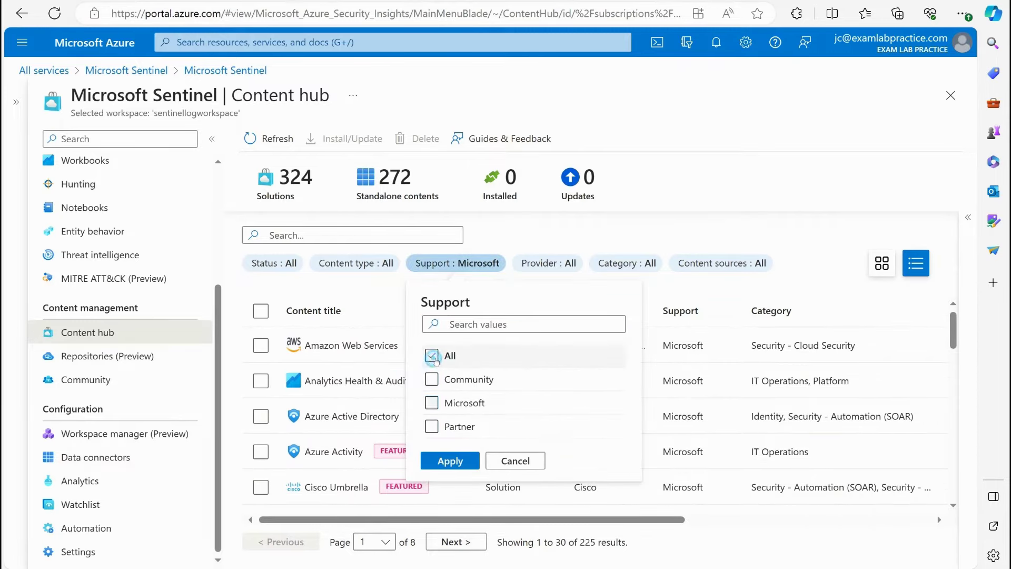
left_click(452, 461)
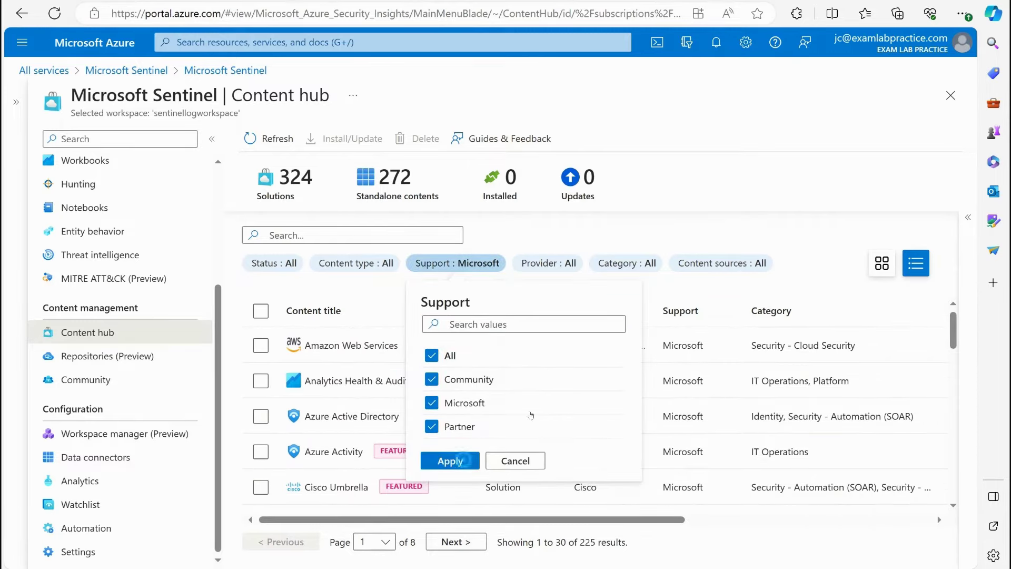
left_click(519, 263)
scroll(636, 390, "down", 2)
scroll(636, 390, "down", 6)
scroll(635, 381, "down", 7)
left_click(682, 535)
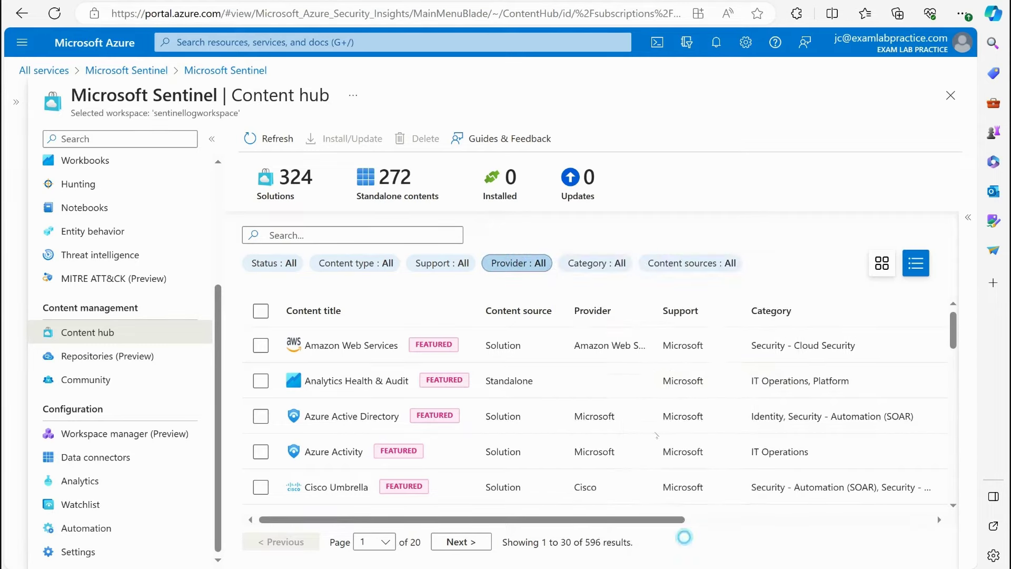
left_click(596, 263)
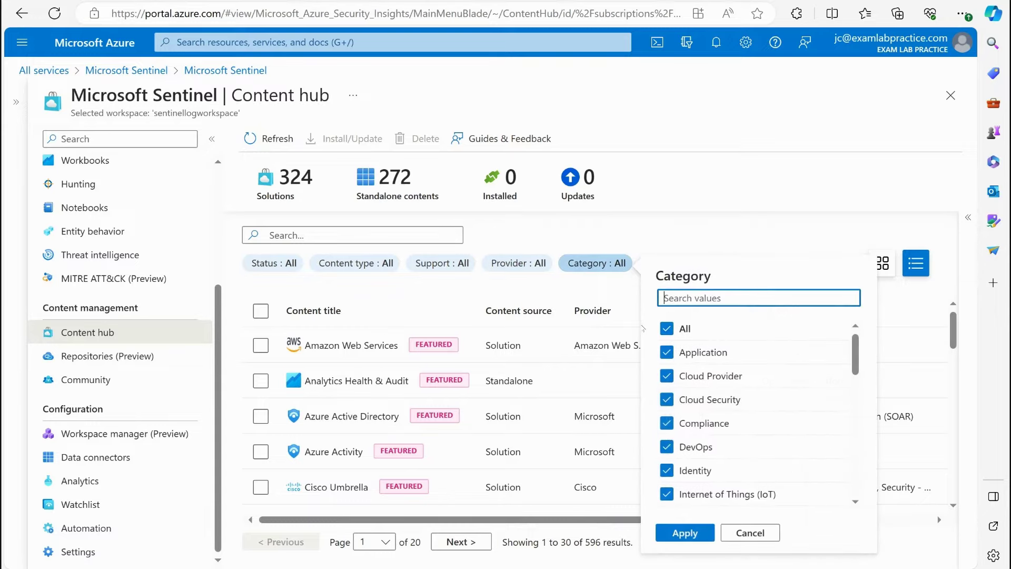
left_click(743, 532)
left_click(680, 263)
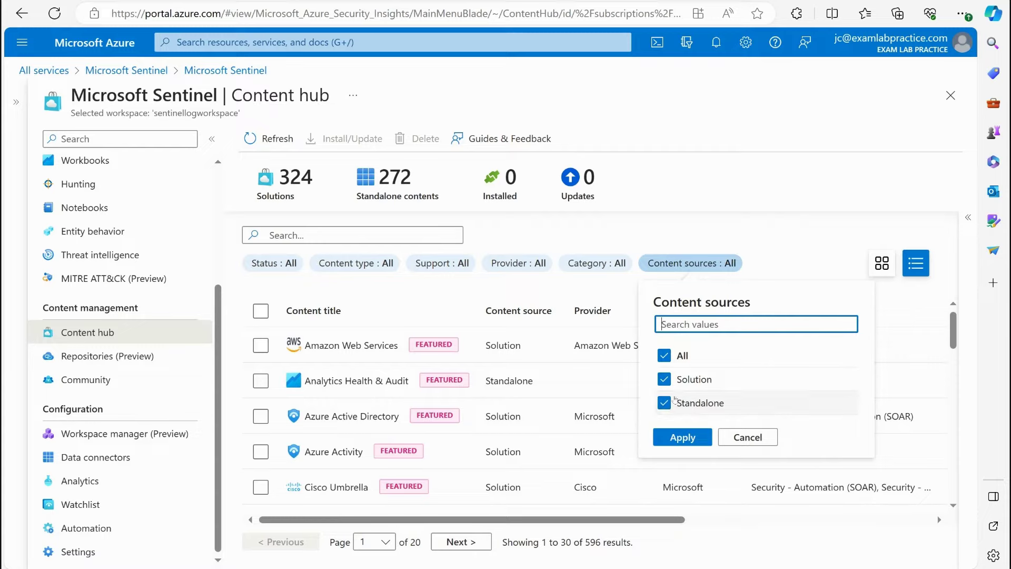
left_click(748, 439)
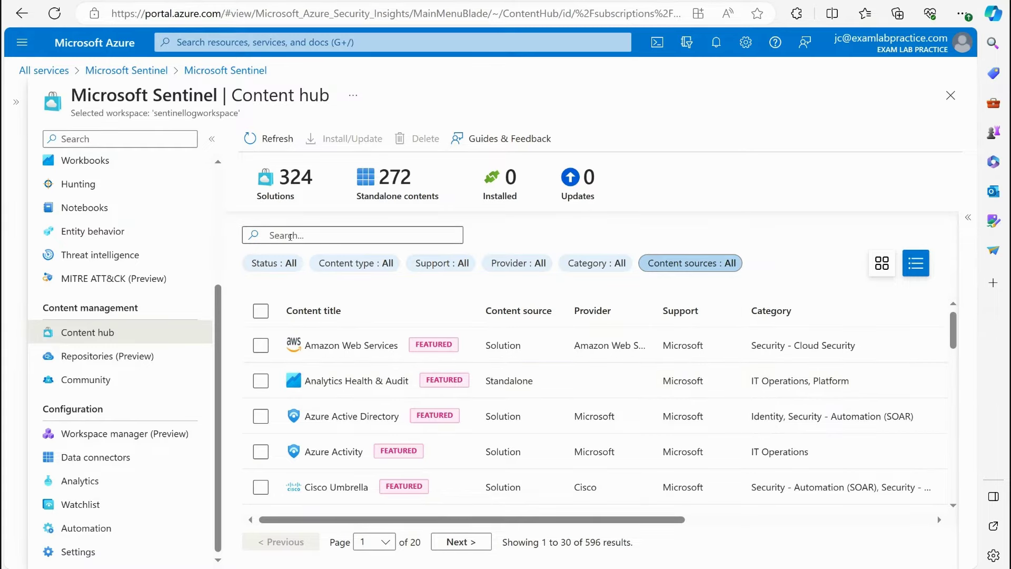
left_click(411, 235)
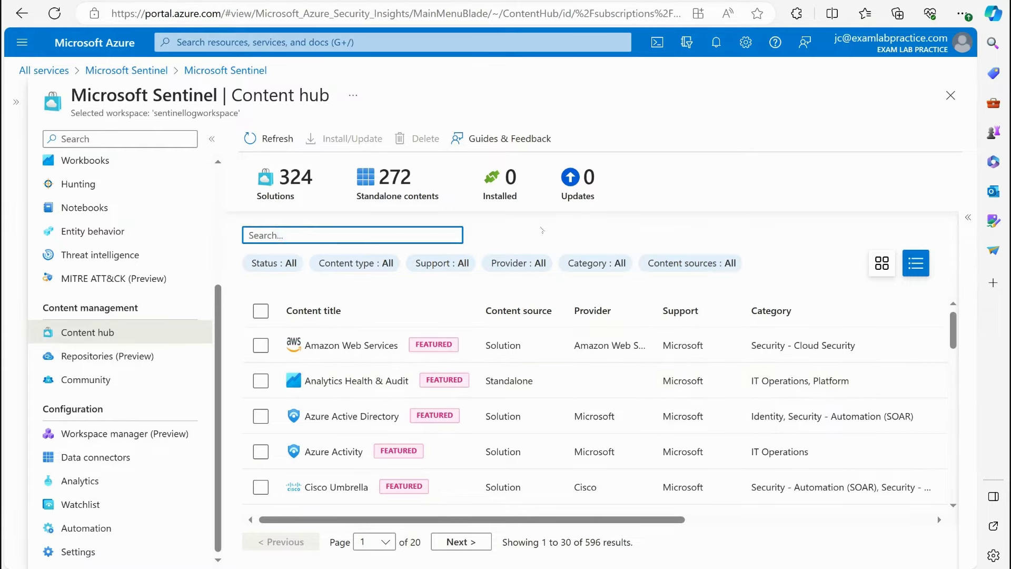
Search 'train' for 14 results and open the Microsoft Sentinel Training Lab 1.0.6 details
type("train")
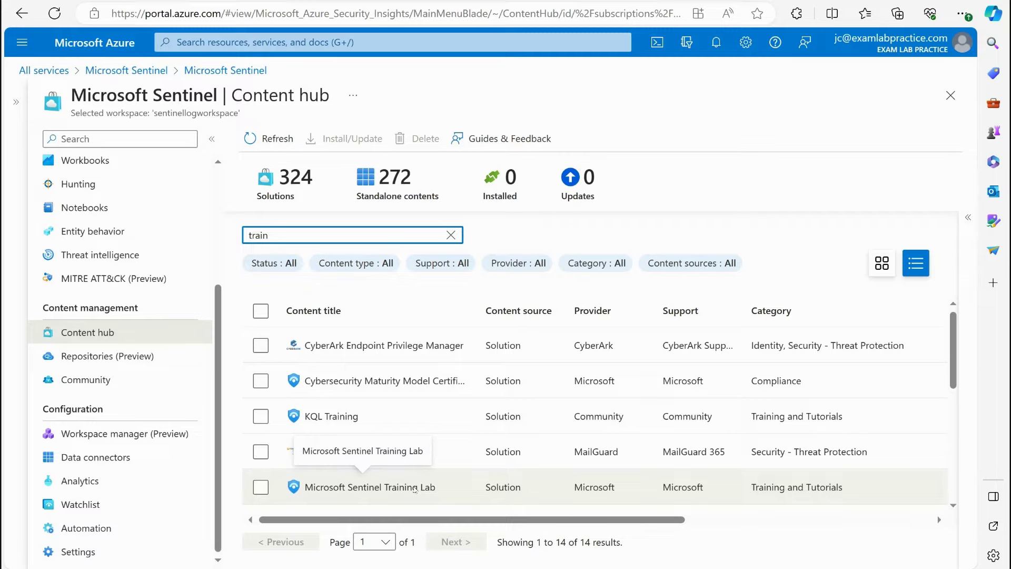
left_click(416, 488)
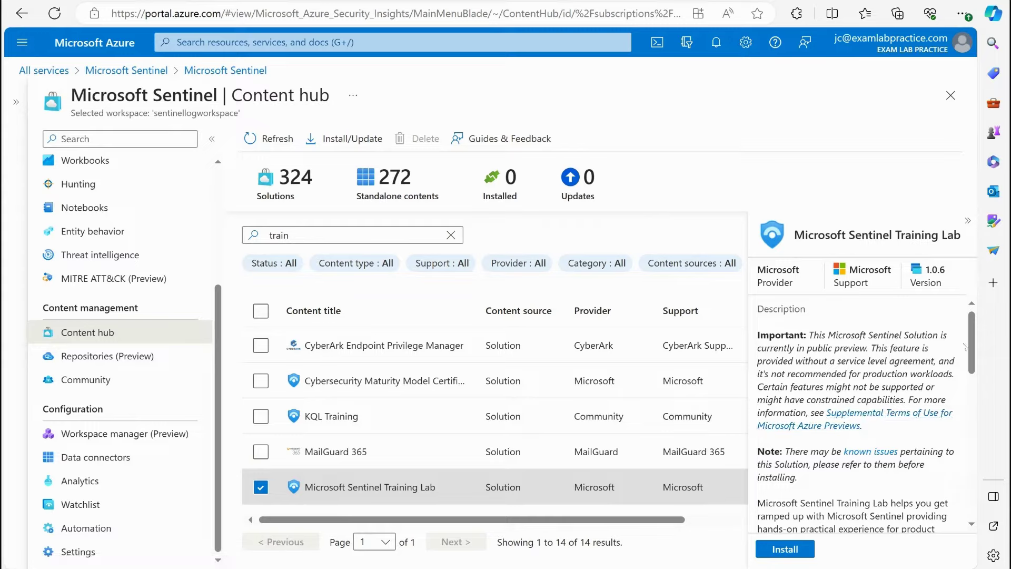
left_click_drag(972, 347, 974, 371)
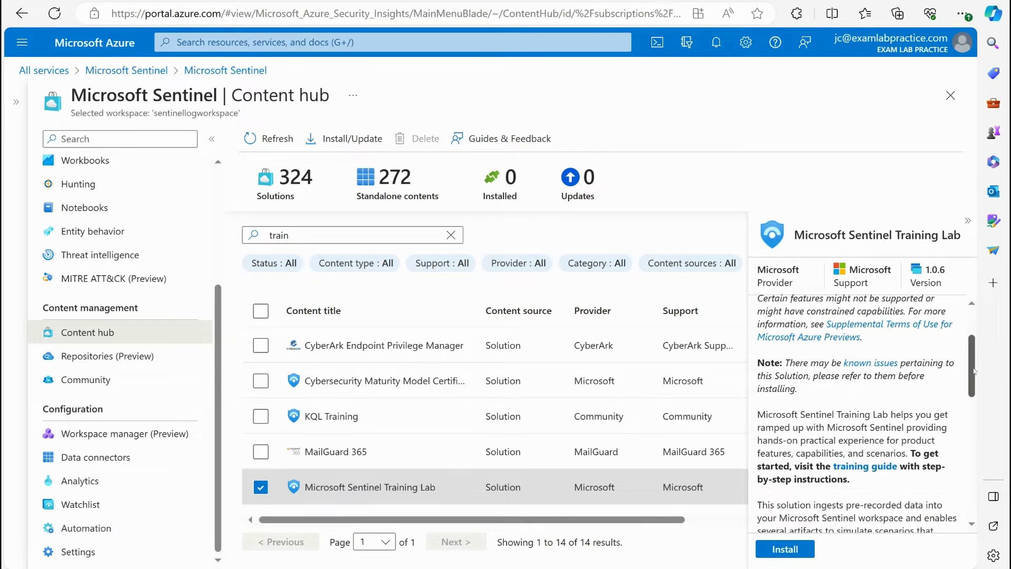
left_click_drag(974, 371, 974, 396)
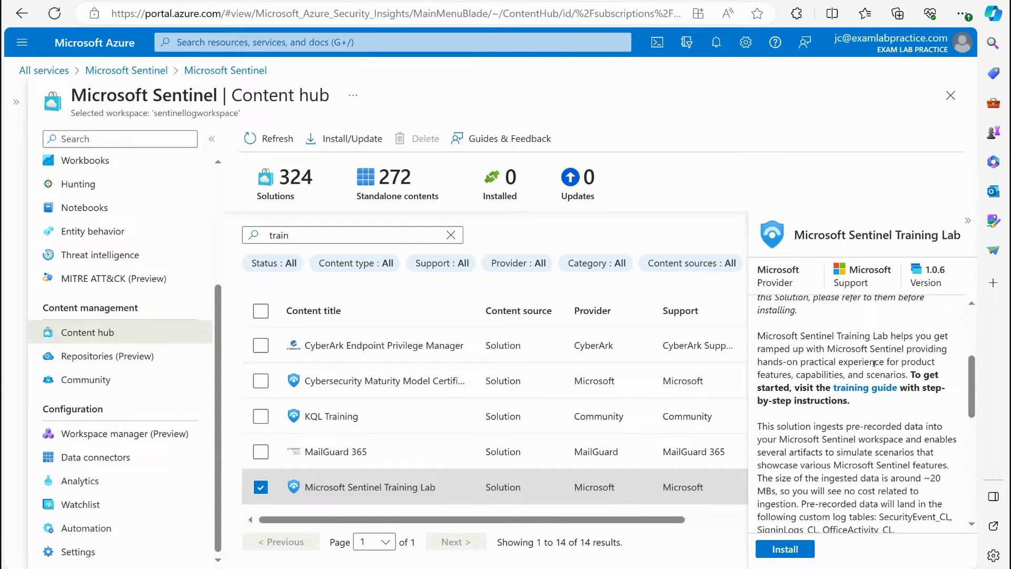
right_click(866, 388)
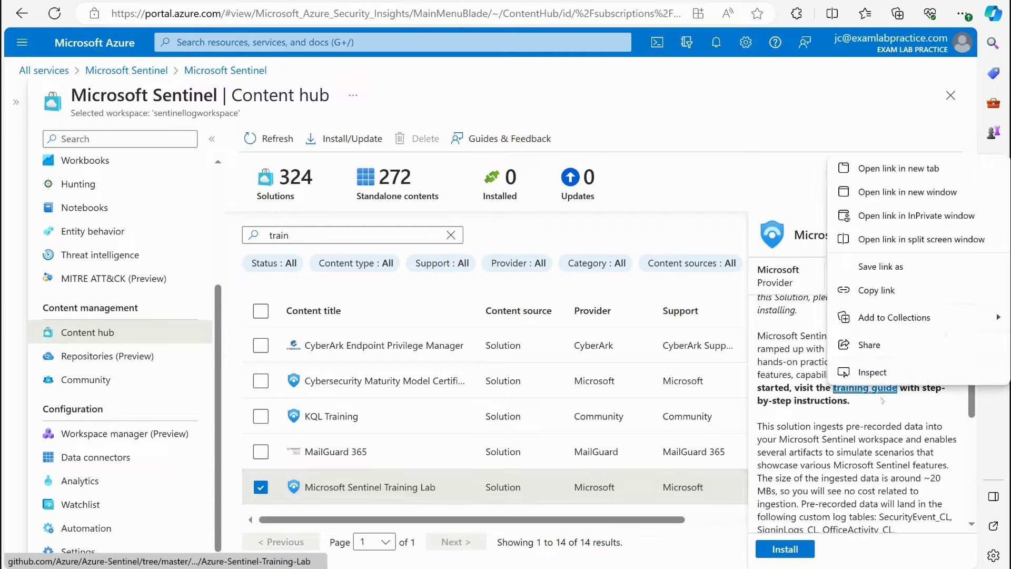
left_click(890, 168)
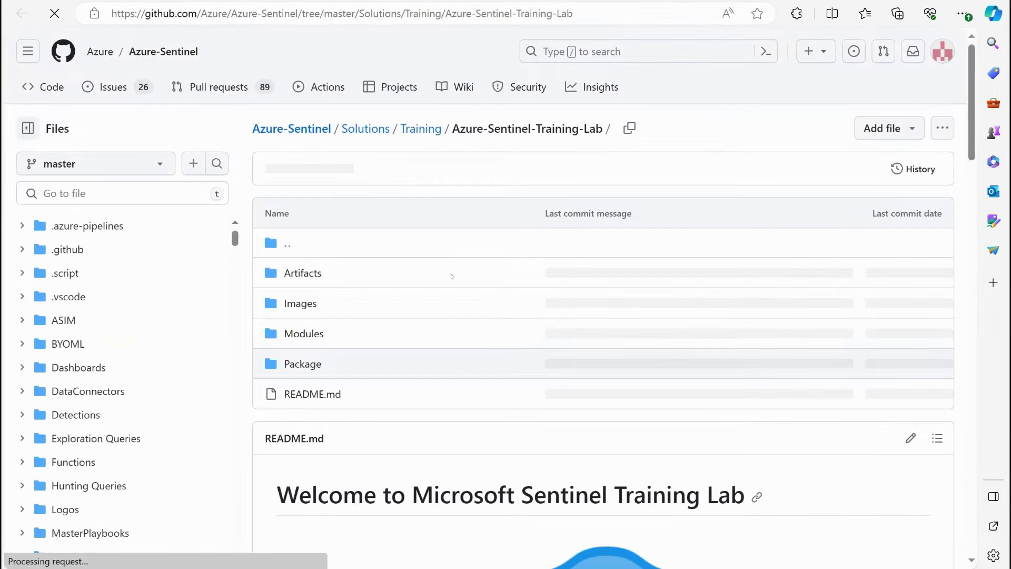
scroll(352, 263, "down", 2)
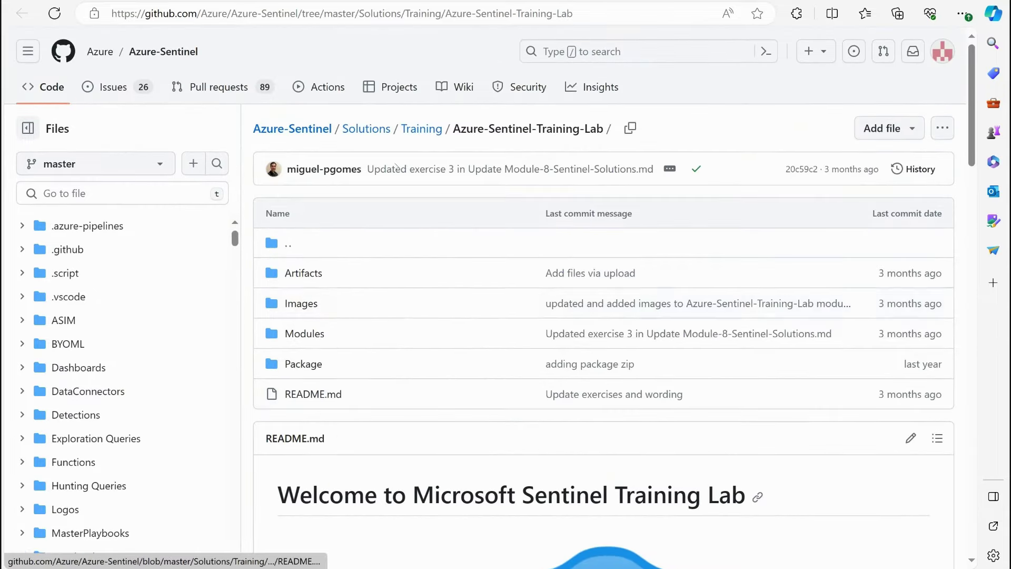
key("ctrl+w")
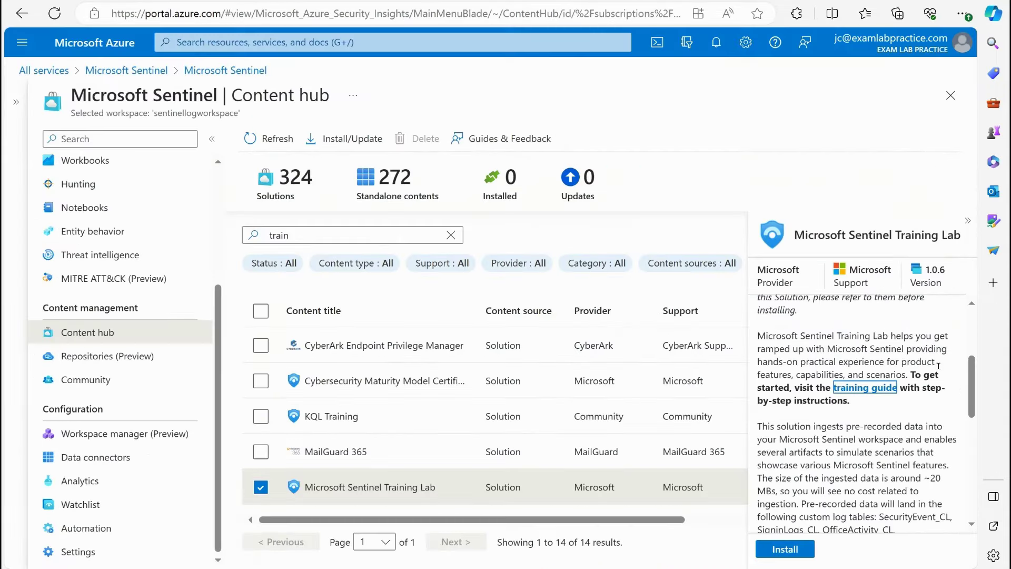
Review the Training Lab's content type and pricing, then start installing it
left_click_drag(972, 392, 975, 406)
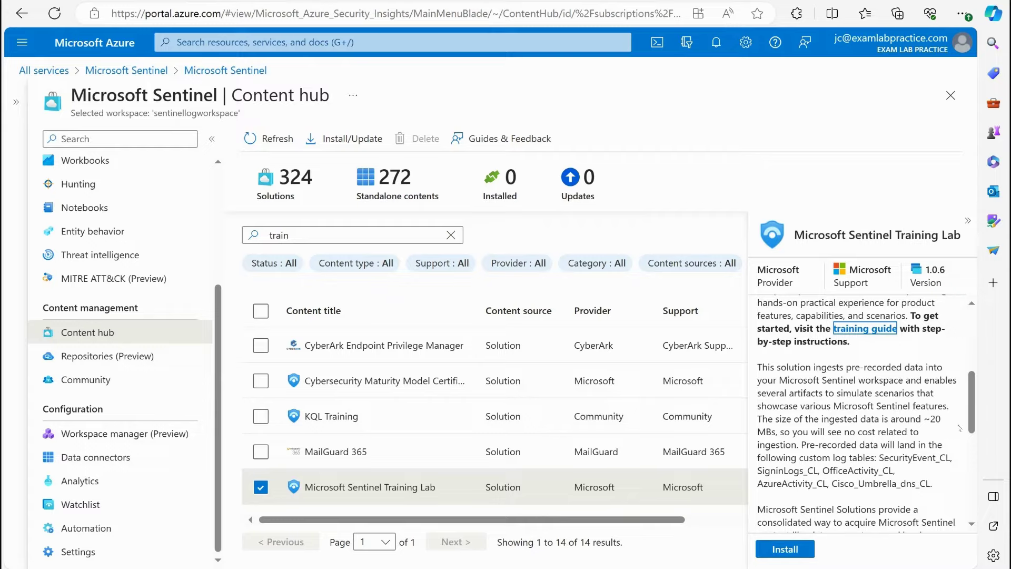
left_click_drag(972, 422, 977, 465)
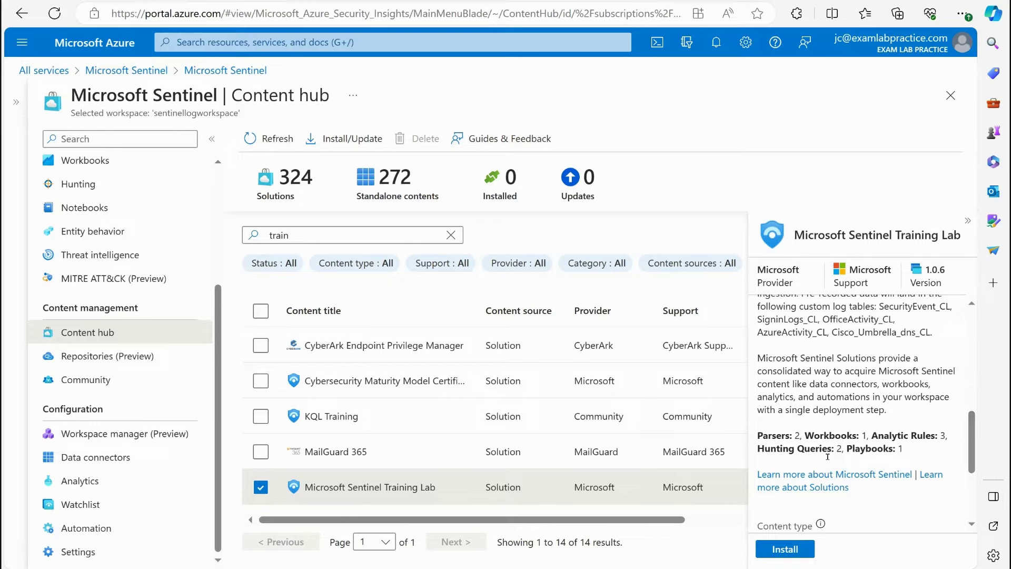
left_click_drag(968, 451, 979, 501)
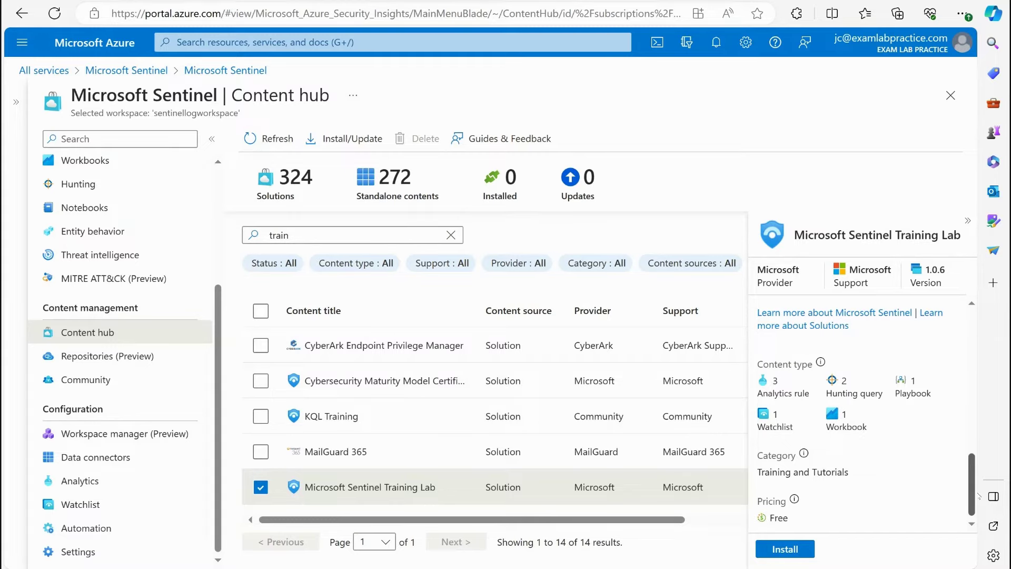
left_click(785, 550)
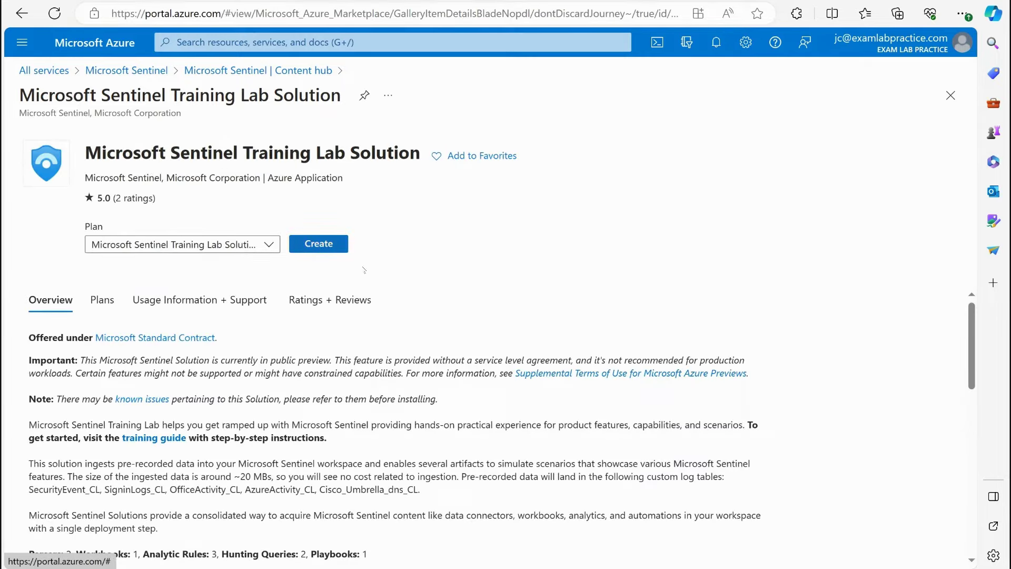
Create the Training Lab deployment in resource group SentinelRG and workspace SentinelLogWorkspace
left_click(333, 246)
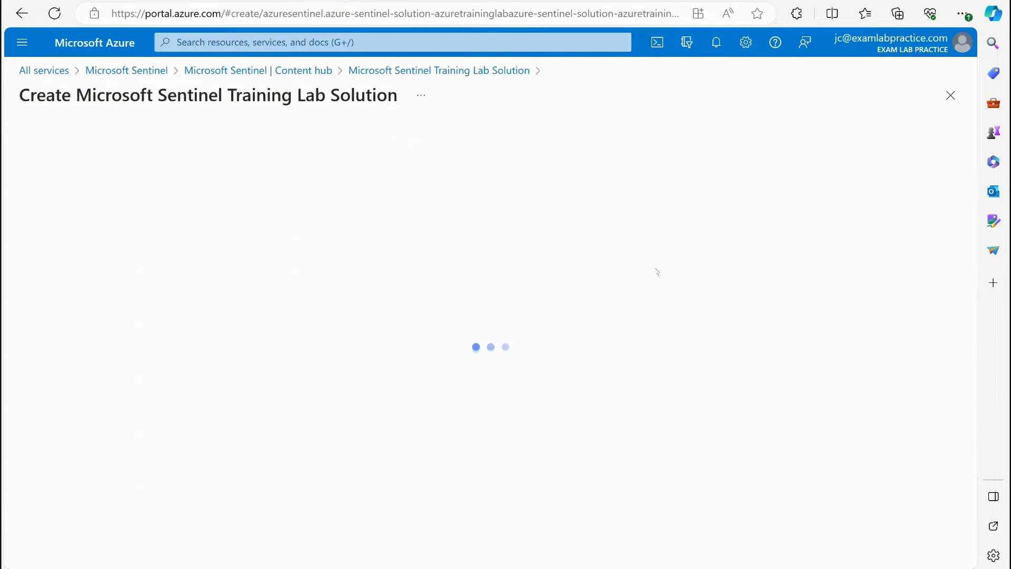
scroll(341, 358, "down", 1)
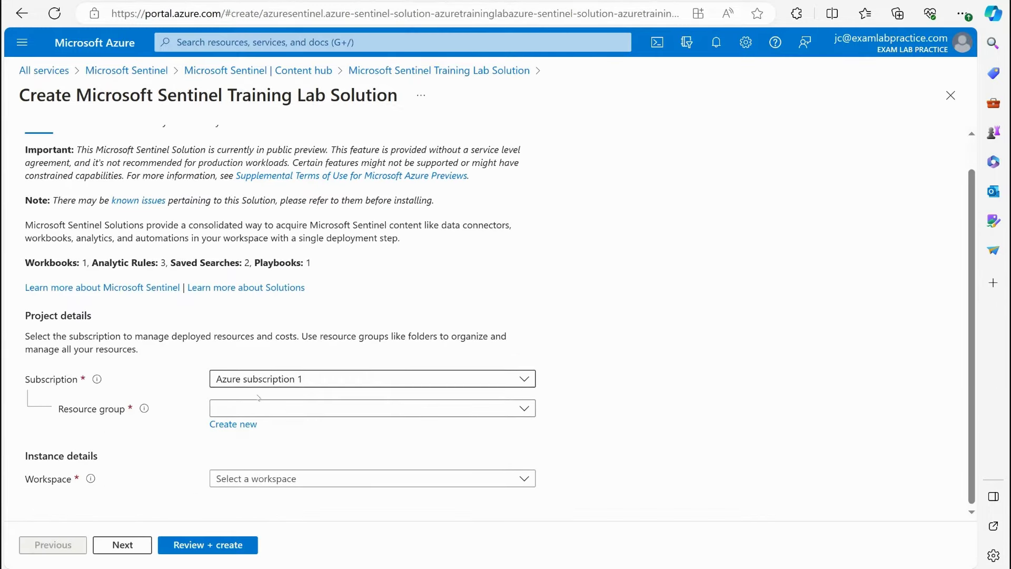
left_click(323, 412)
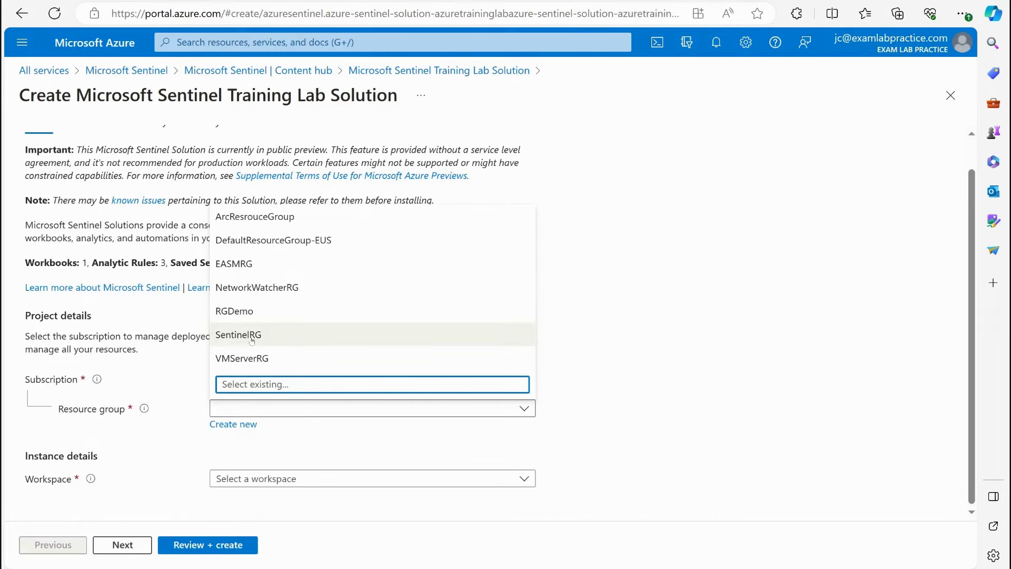
left_click(228, 335)
scroll(781, 320, "down", 1)
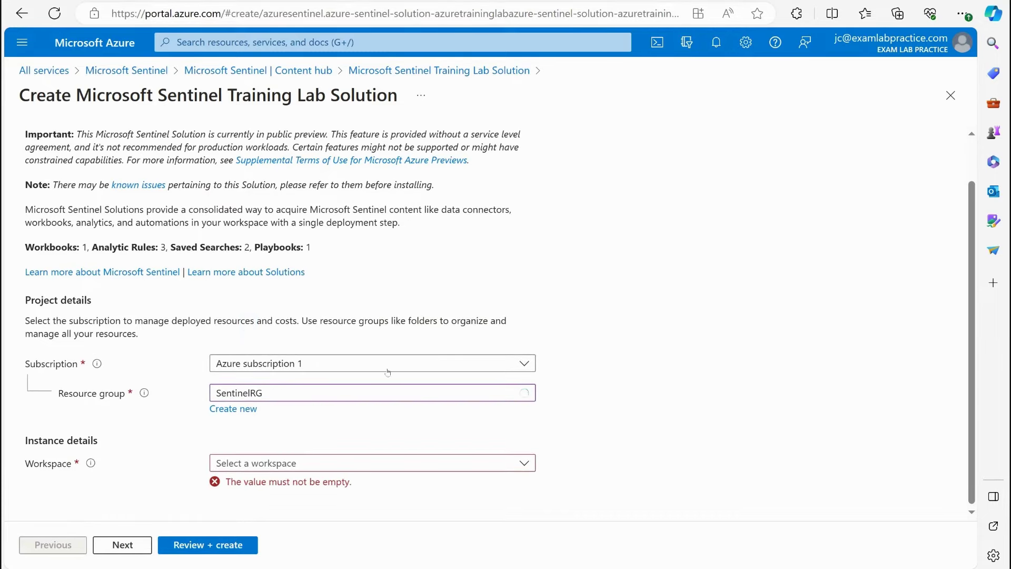
left_click(291, 464)
left_click(249, 484)
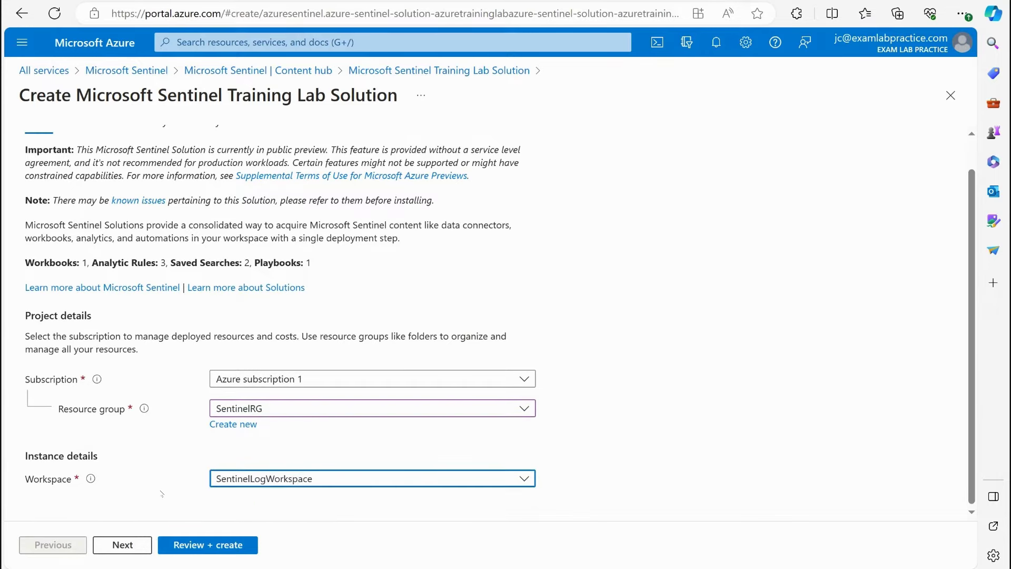
Review the deployment summary and submit the Training Lab creation
left_click(164, 544)
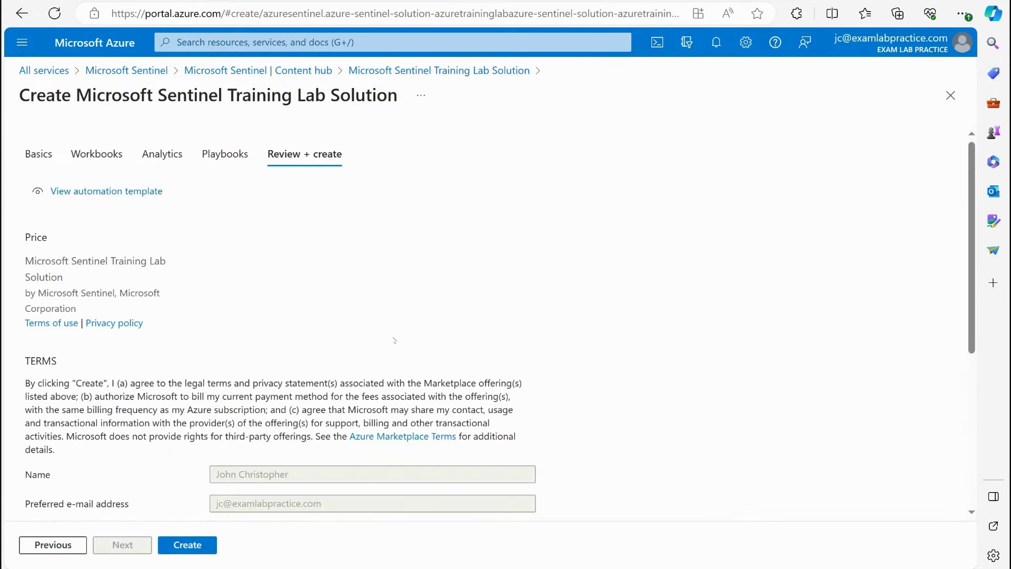
scroll(422, 314, "down", 5)
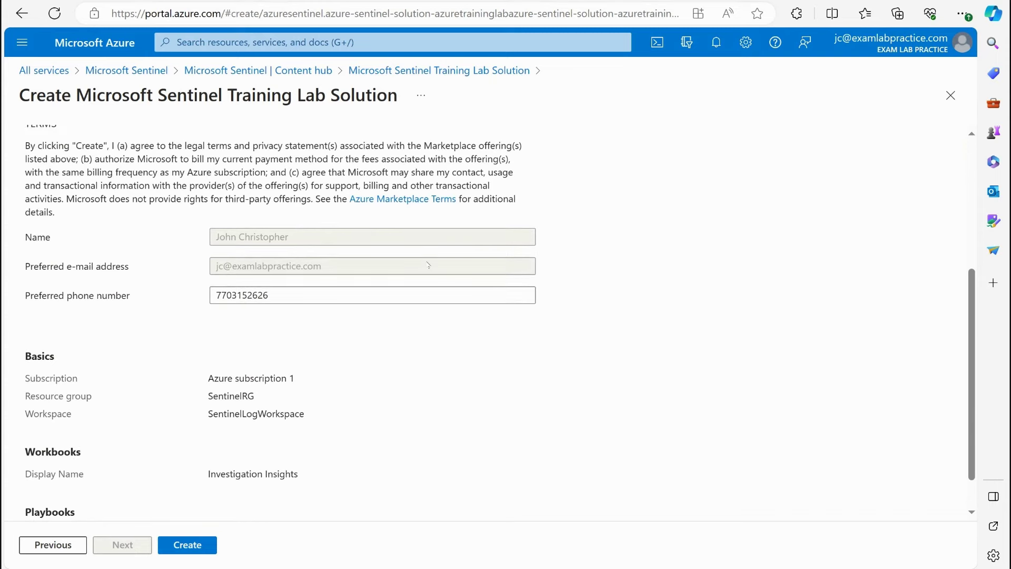
scroll(428, 265, "down", 1)
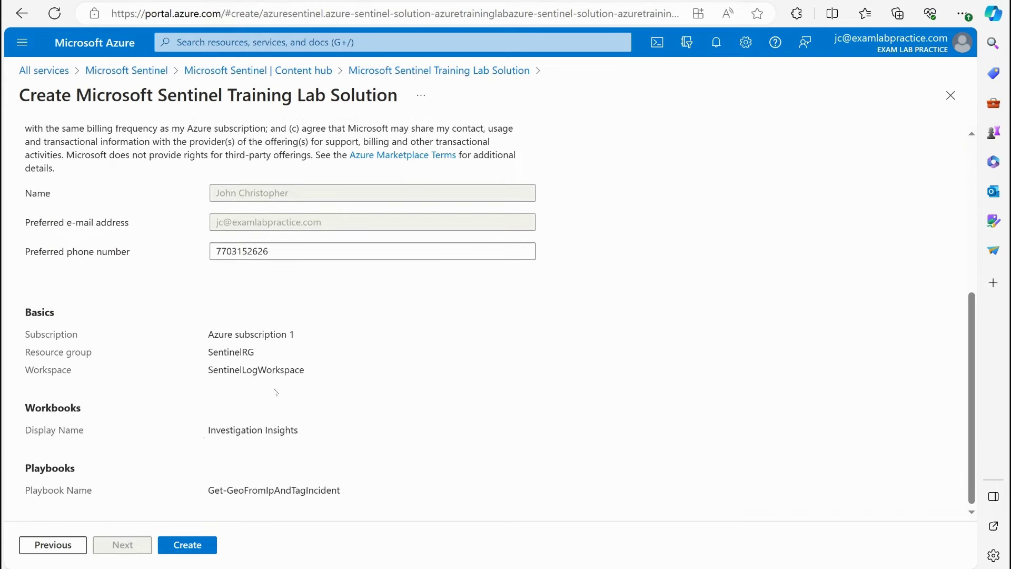
left_click(173, 540)
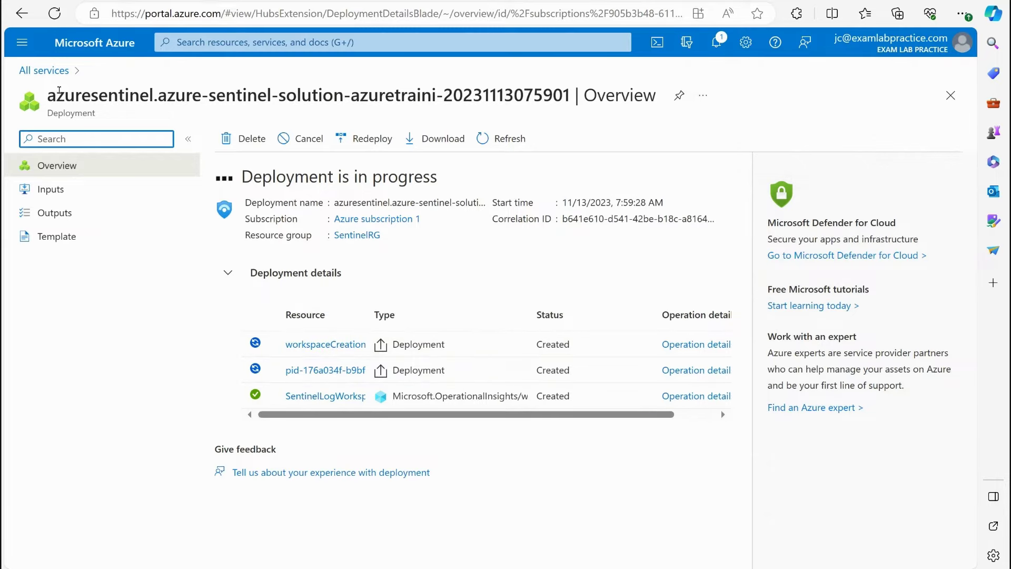
Reach SentinelLogWorkspace's Content hub via All services filtered by 'sent', now showing 1 installed
left_click(29, 44)
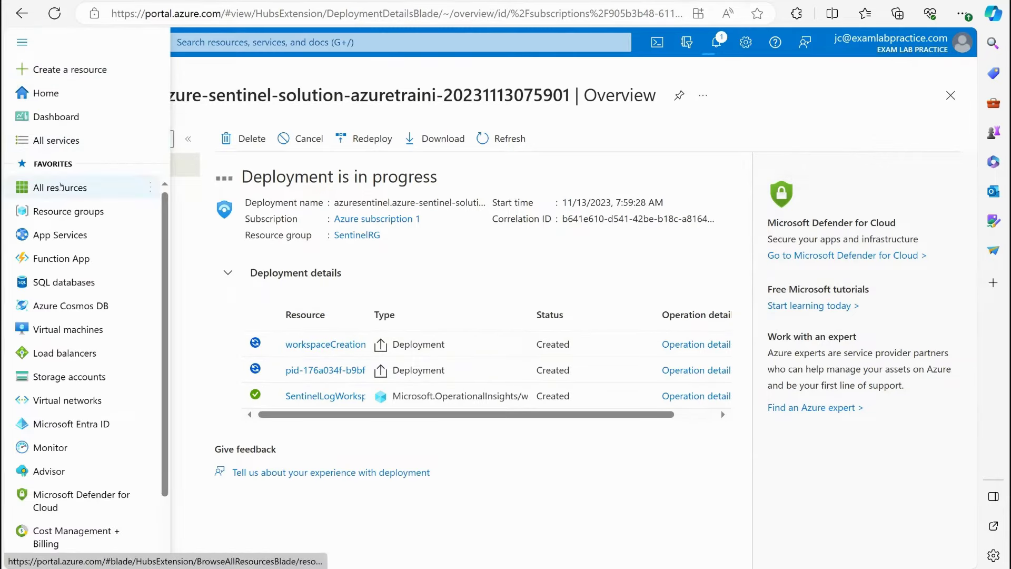
left_click(50, 139)
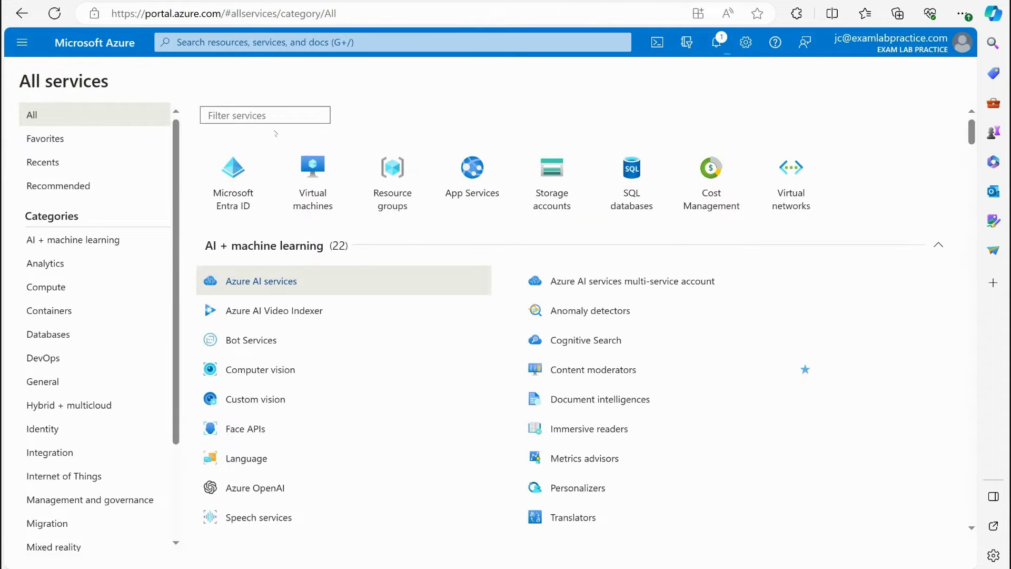
left_click(273, 123)
type("sent")
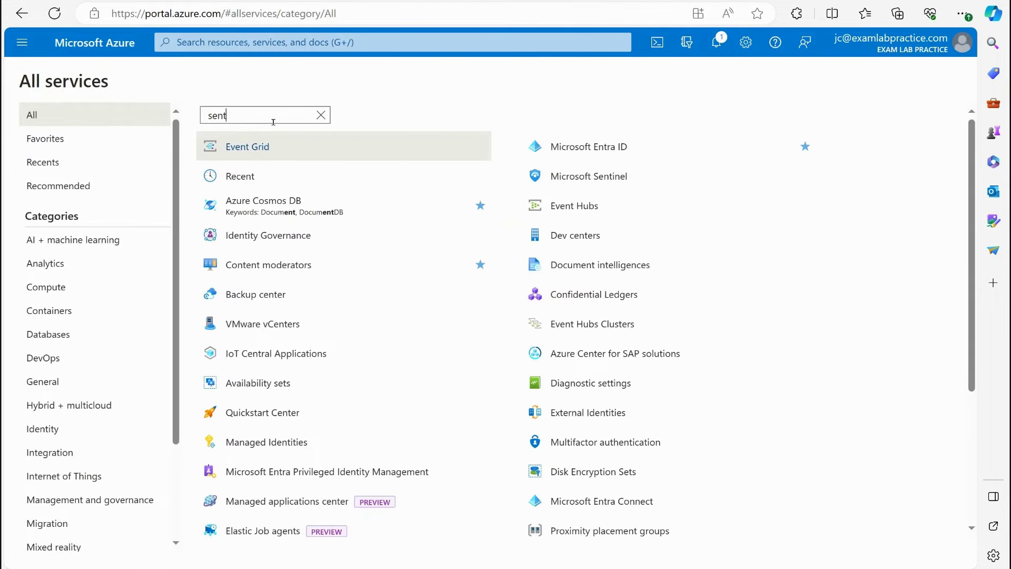
left_click(578, 183)
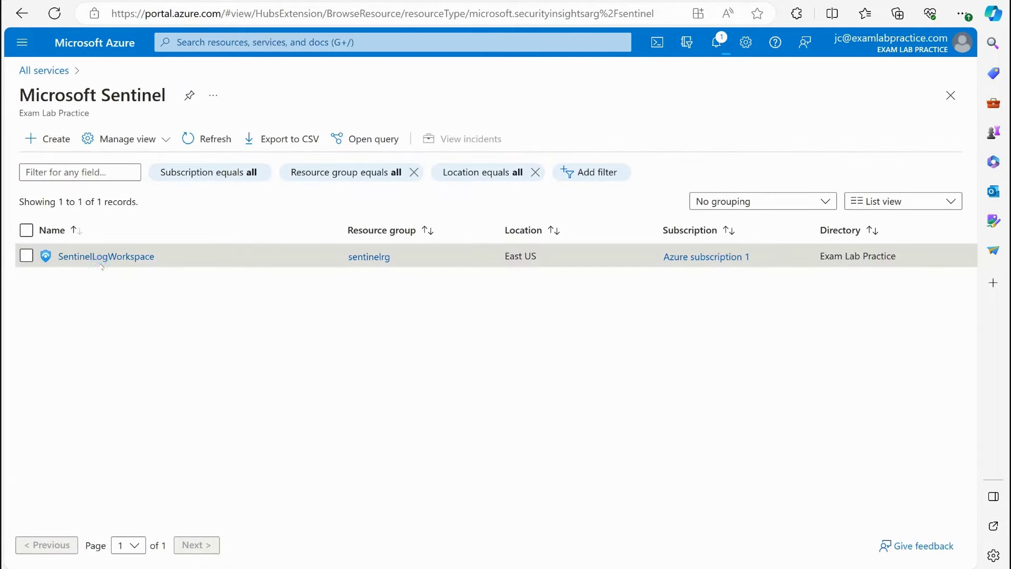
left_click(101, 255)
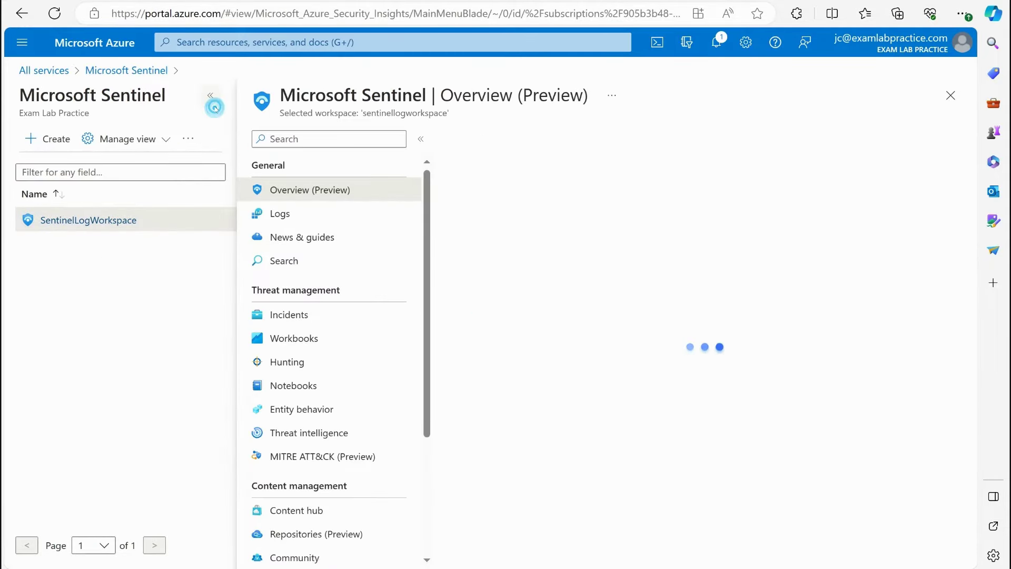
left_click(211, 96)
scroll(132, 369, "down", 3)
left_click(106, 386)
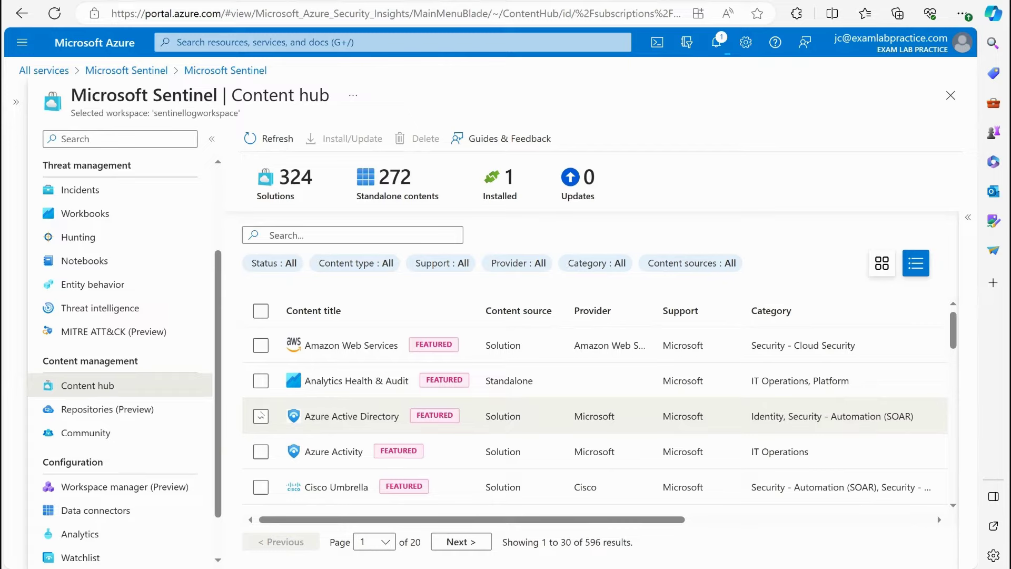
Select Azure Active Directory 3.0.6 and review its 60 analytics rules, 11 playbooks and pricing
left_click(316, 418)
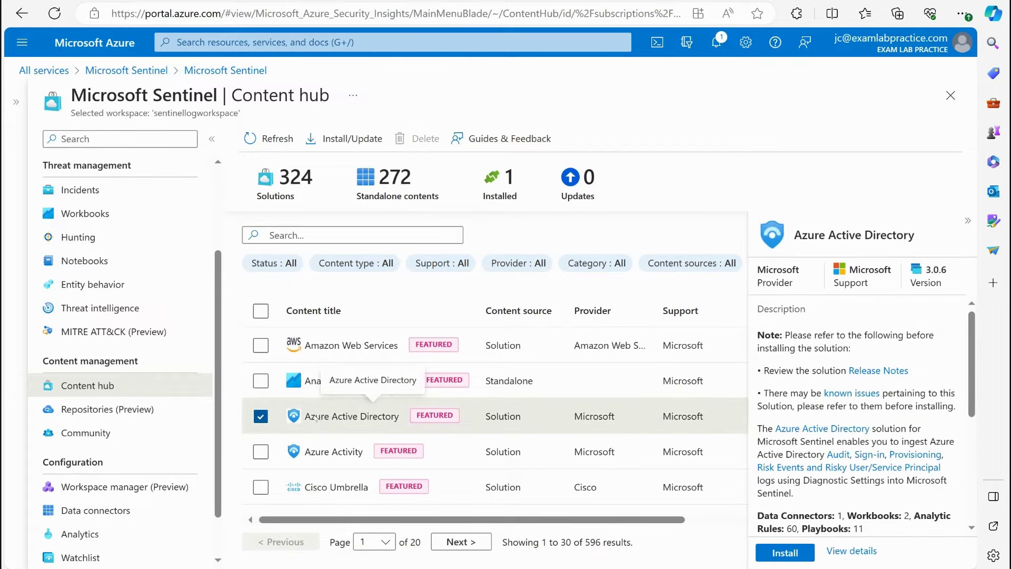
left_click_drag(972, 373, 972, 489)
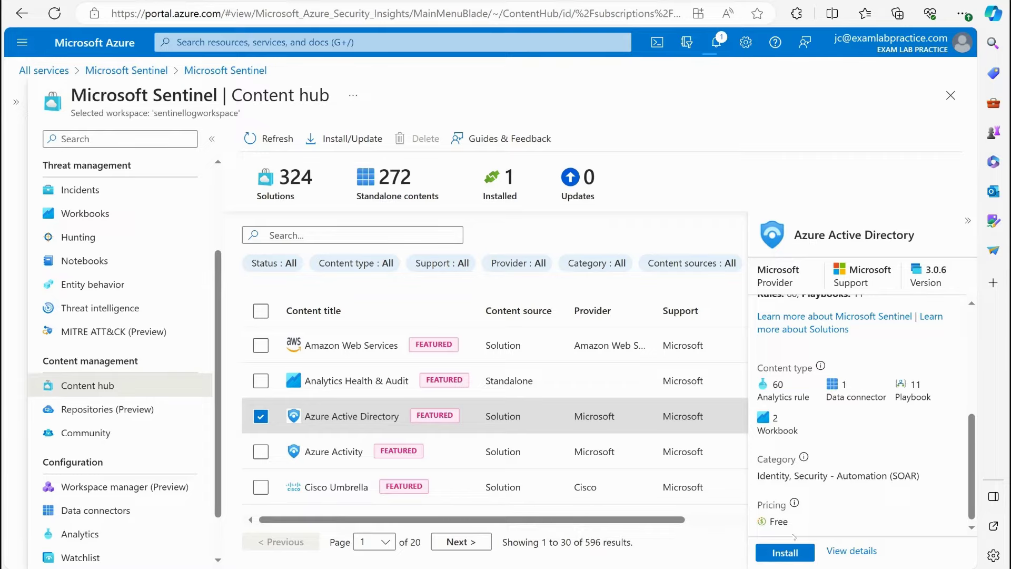
left_click(852, 551)
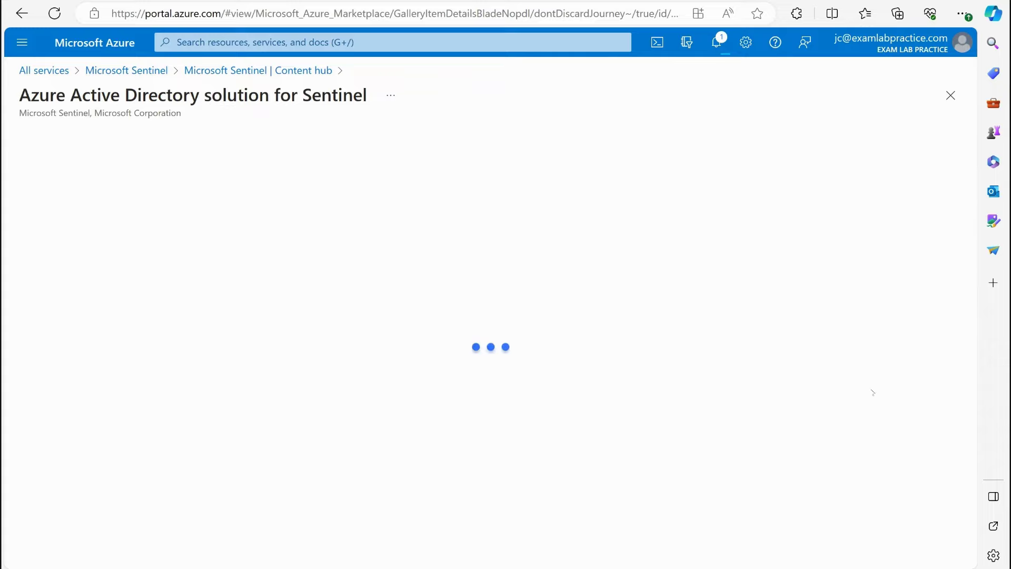
scroll(158, 358, "down", 3)
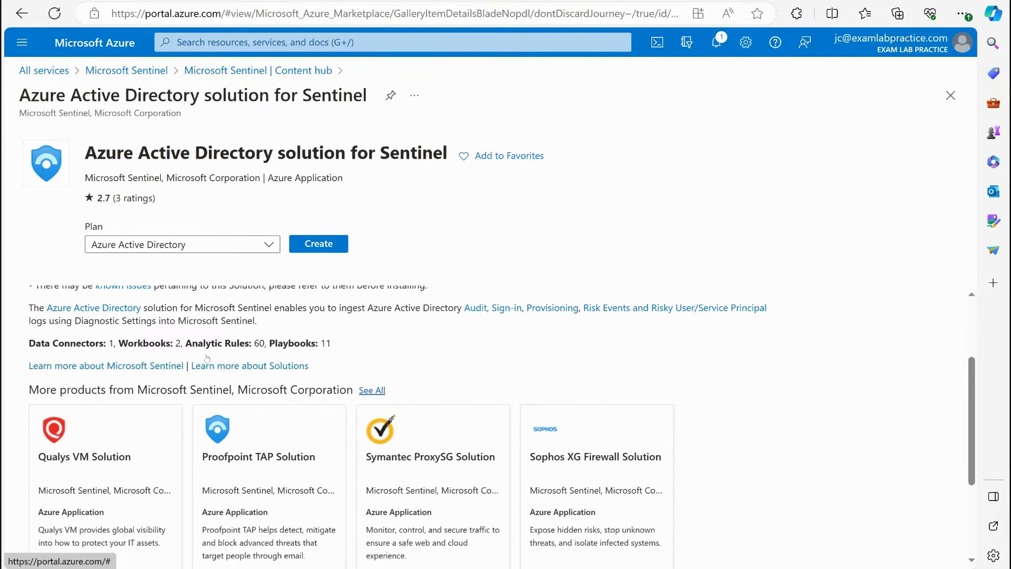
scroll(158, 358, "up", 2)
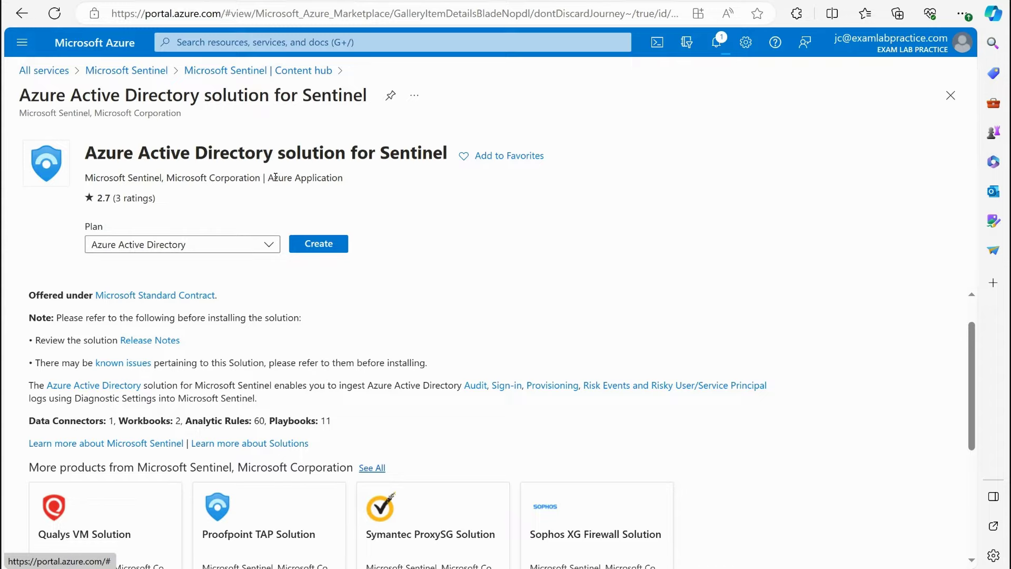
left_click(22, 14)
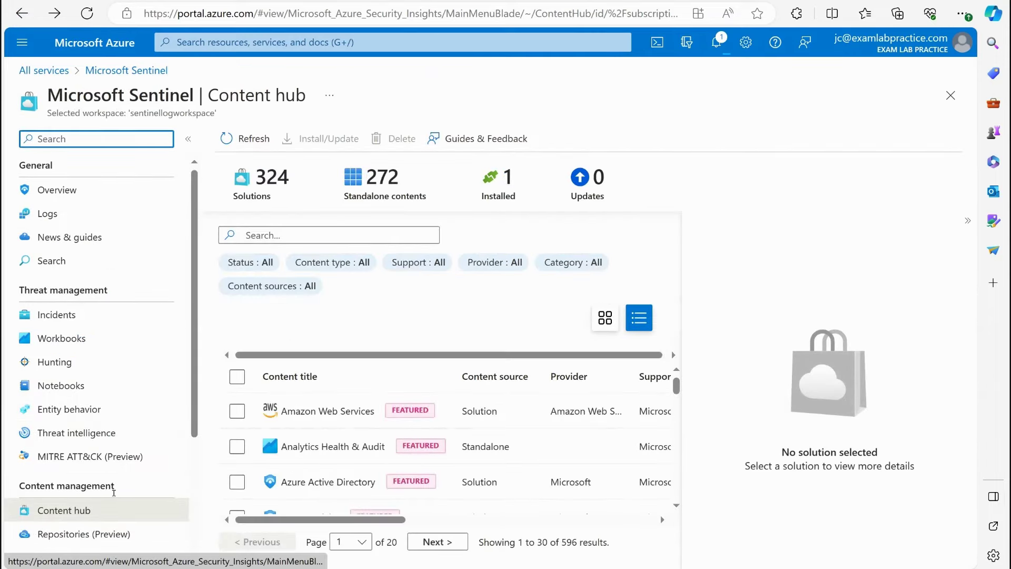
Tick Azure Active Directory, Azure Activity and DNS Essentials in the Content hub list
scroll(351, 477, "down", 1)
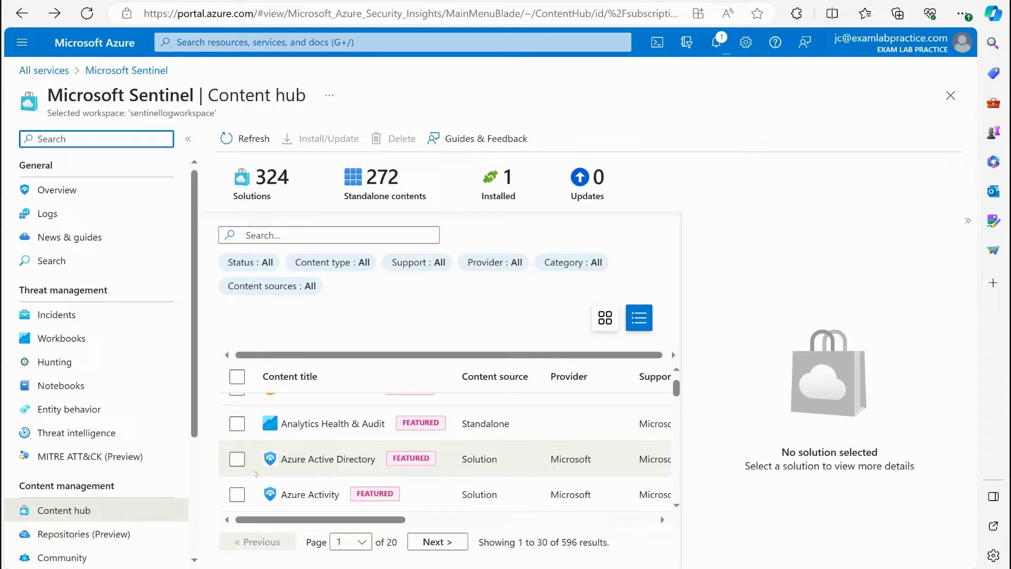
left_click(237, 459)
scroll(323, 478, "down", 2)
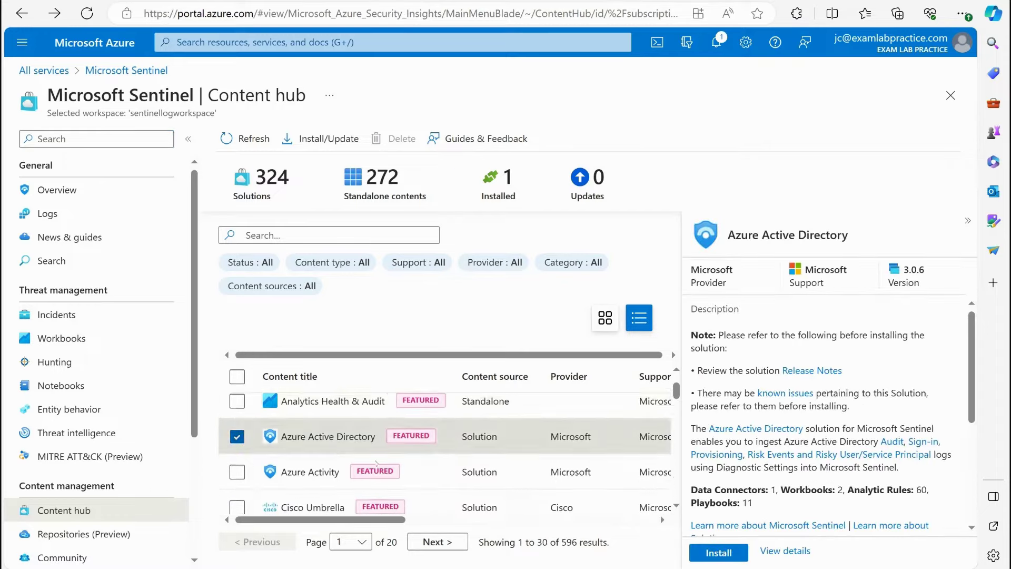
scroll(323, 478, "up", 1)
left_click(238, 449)
scroll(458, 428, "down", 1)
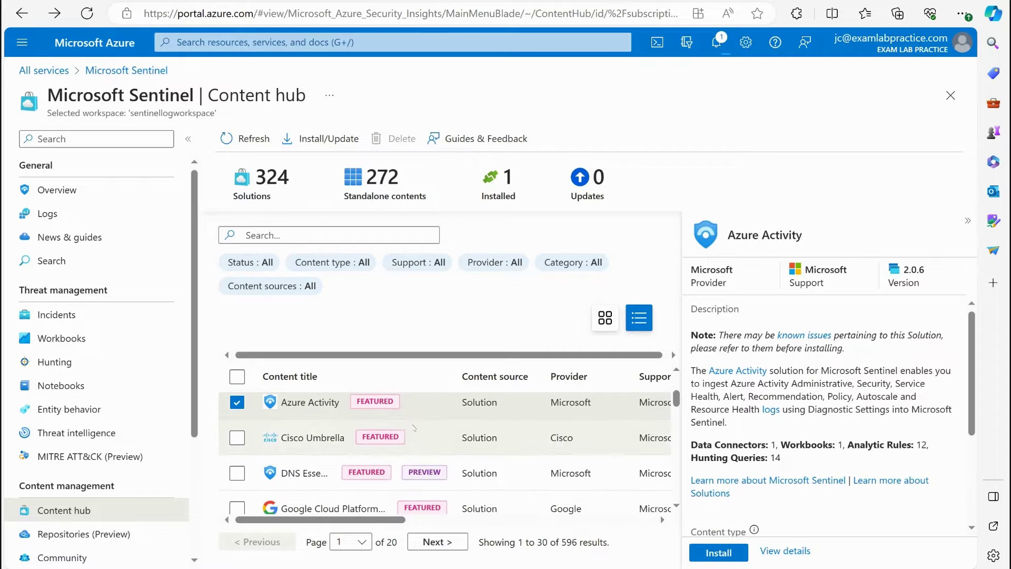
scroll(338, 451, "down", 1)
left_click(238, 450)
Add Network Session Essentials and Security Threat Essentials, then show DNS Essentials 3.0.0 details
scroll(463, 423, "down", 2)
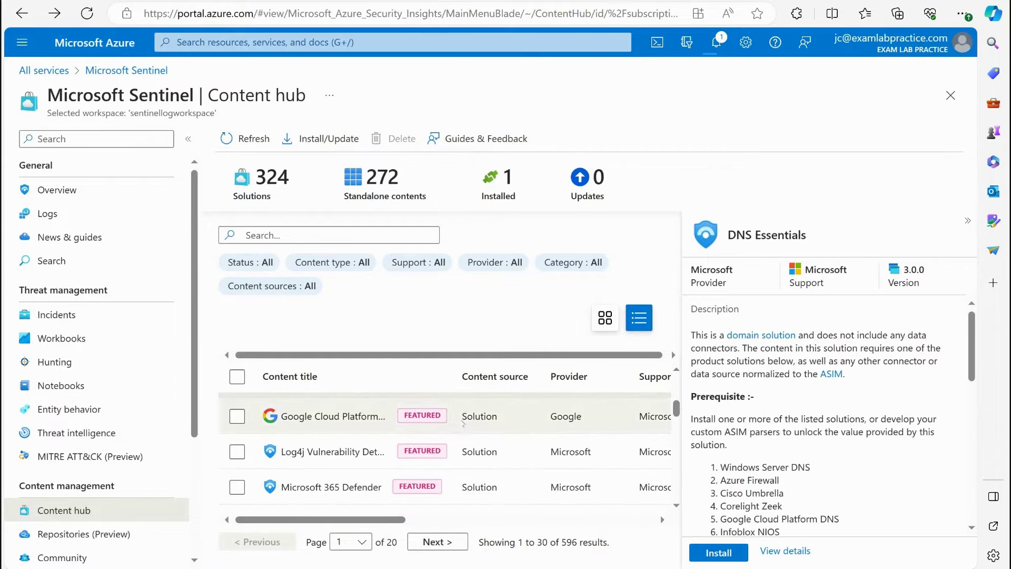
scroll(463, 423, "down", 6)
scroll(469, 411, "up", 1)
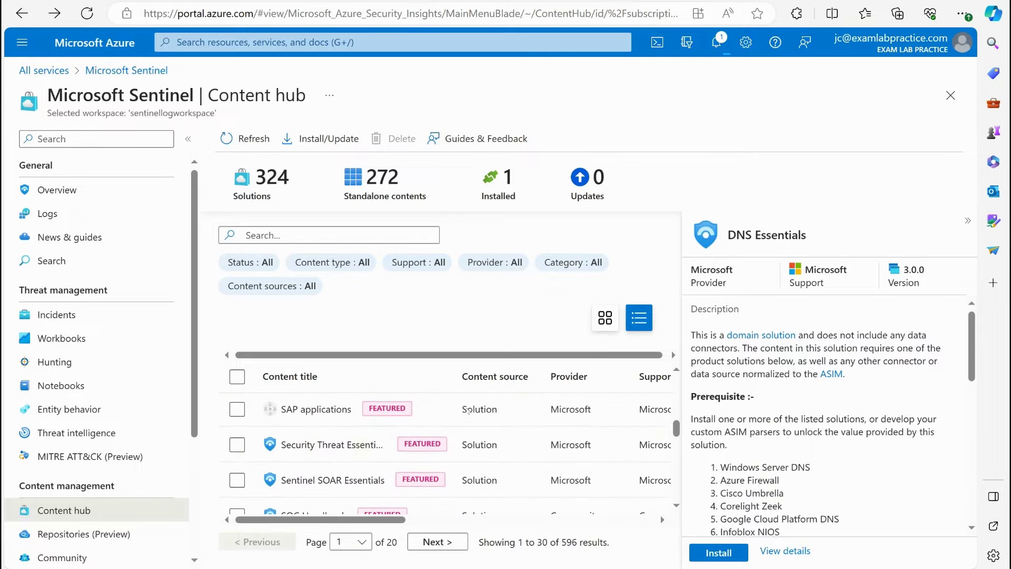
scroll(277, 458, "up", 1)
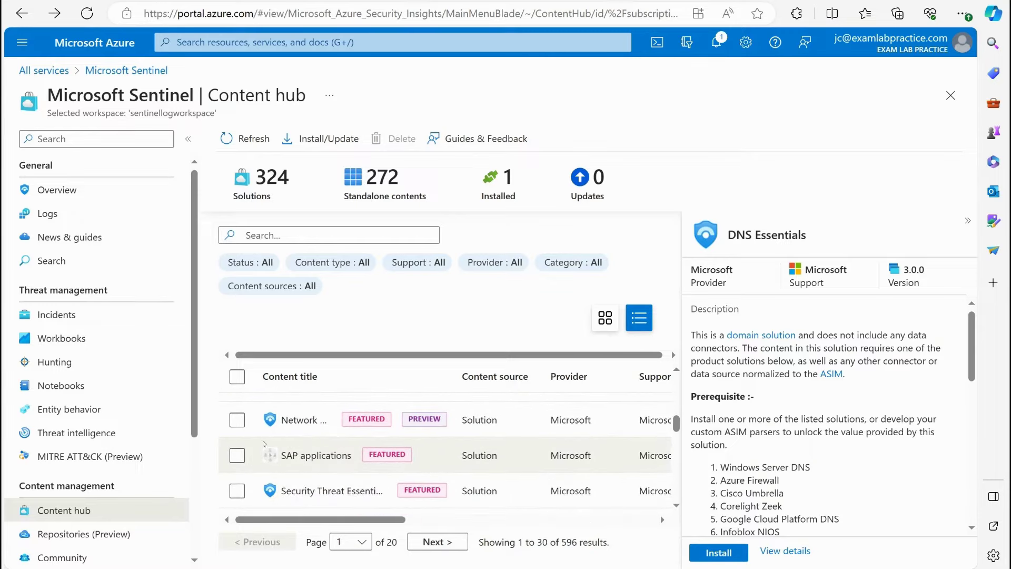
left_click(237, 421)
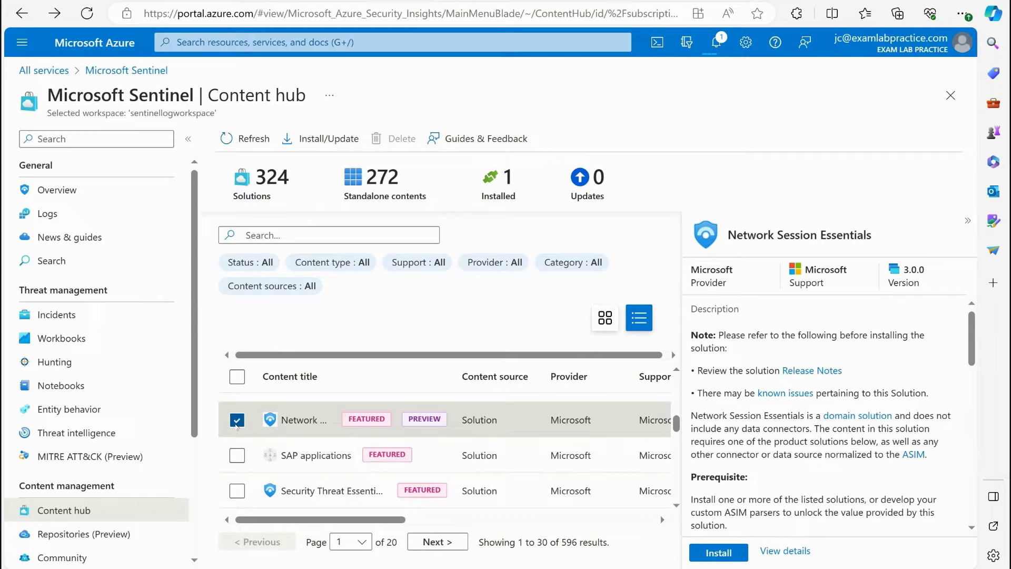
scroll(345, 458, "up", 1)
scroll(344, 464, "down", 2)
scroll(236, 471, "down", 1)
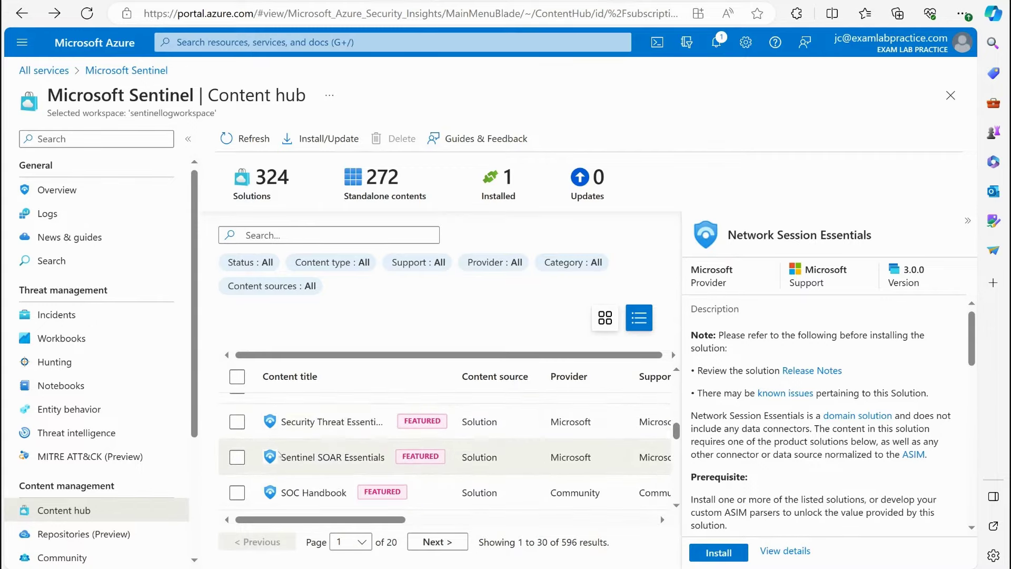
left_click(237, 422)
scroll(466, 470, "up", 3)
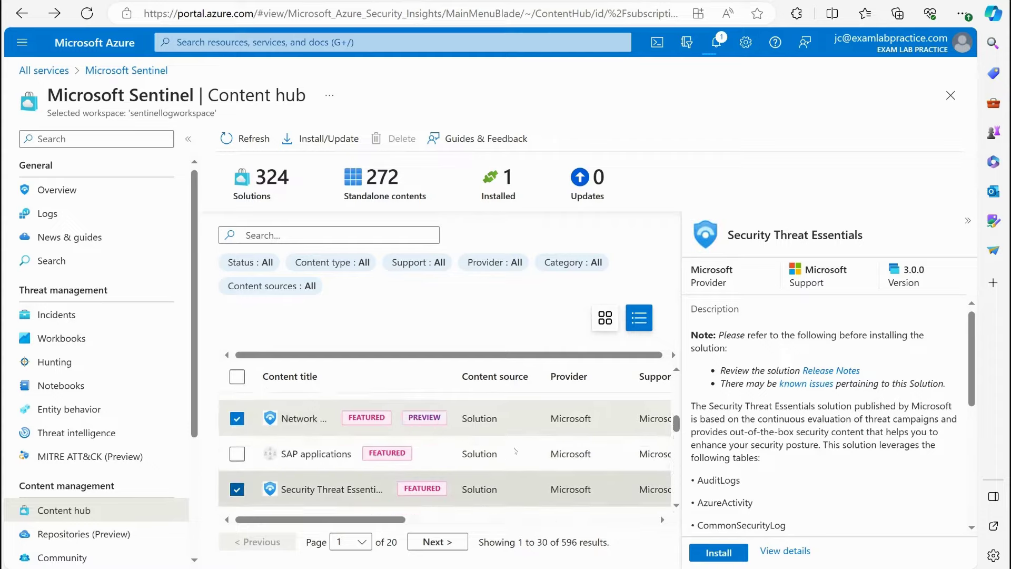
scroll(466, 470, "up", 3)
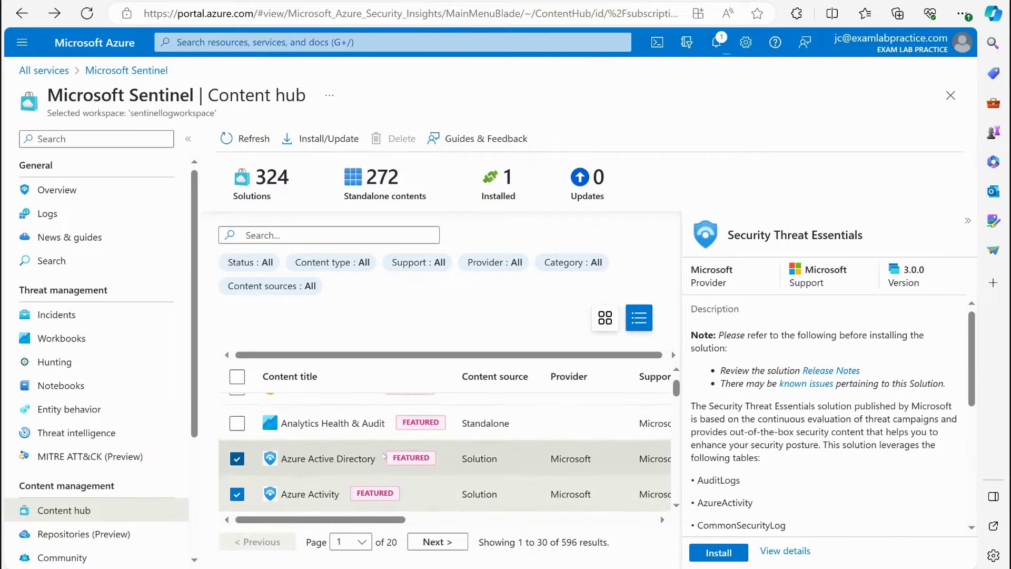
scroll(376, 468, "down", 1)
scroll(377, 468, "up", 1)
scroll(369, 464, "down", 2)
left_click(315, 436)
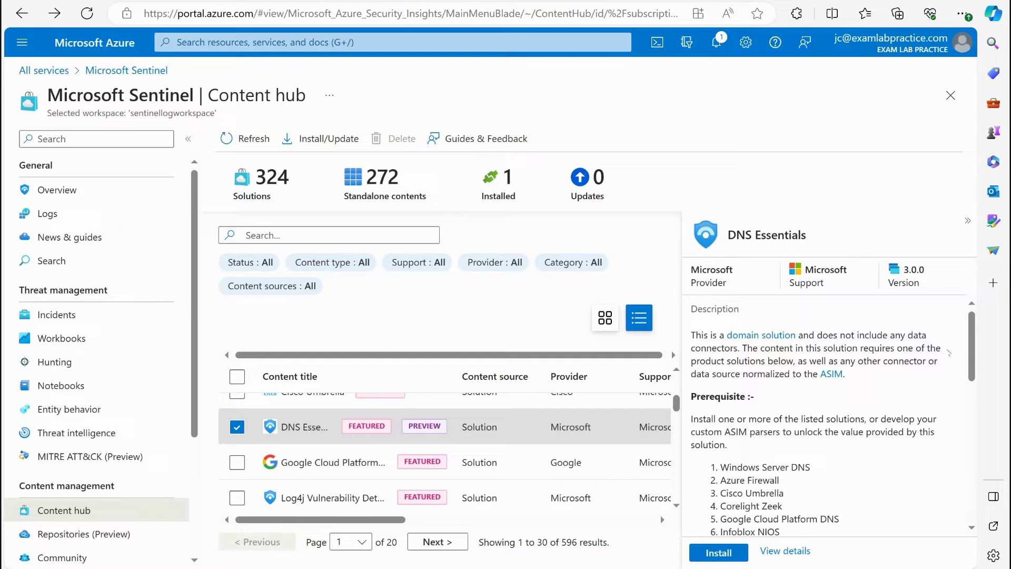
left_click_drag(974, 361, 973, 398)
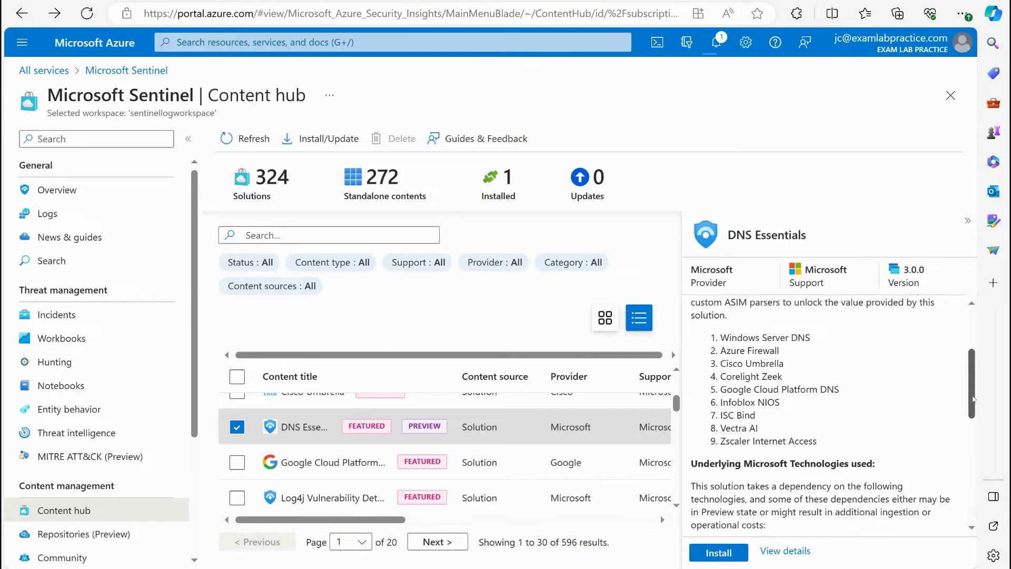
scroll(798, 426, "up", 1)
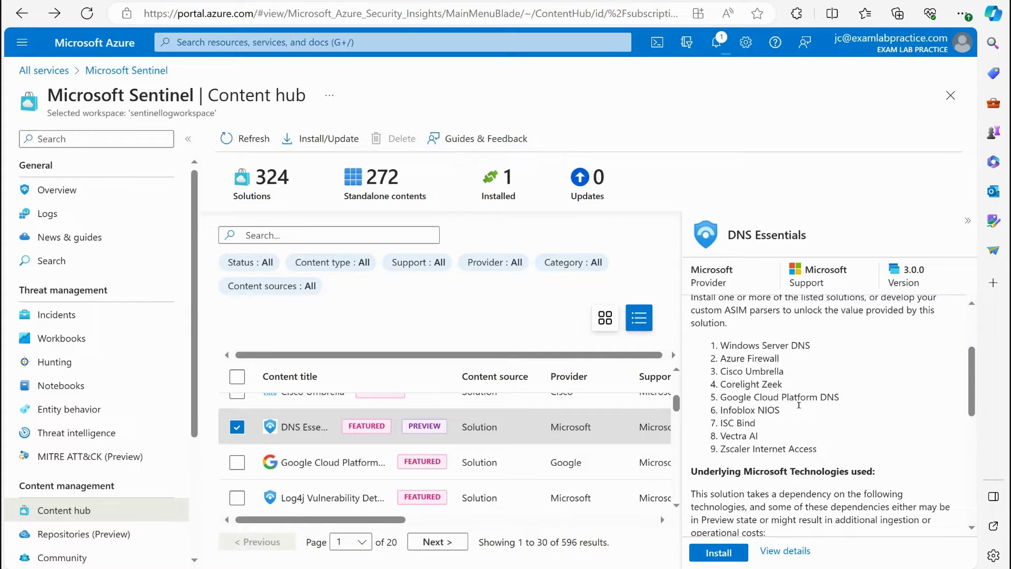
scroll(940, 410, "down", 5)
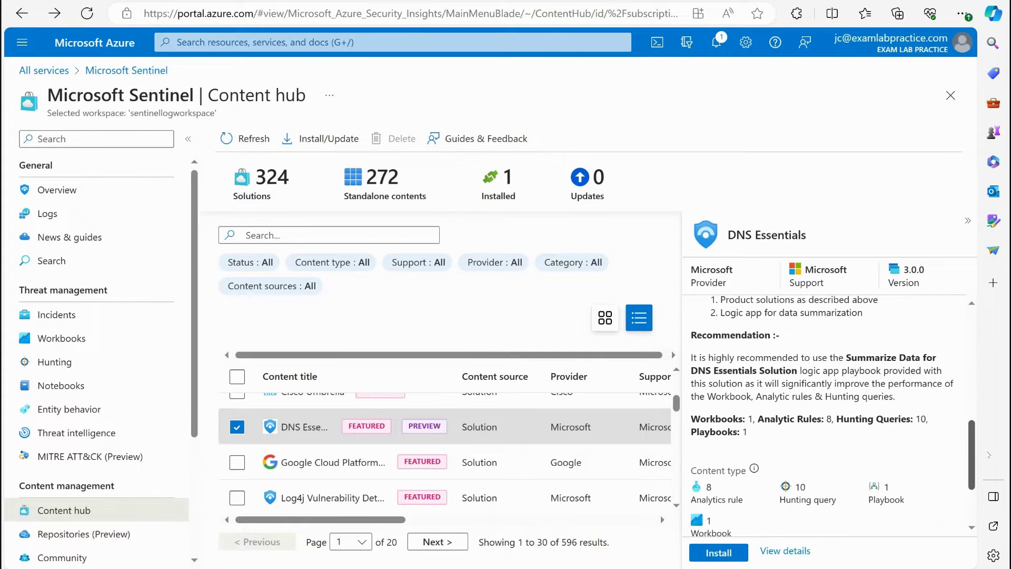
scroll(830, 416, "up", 1)
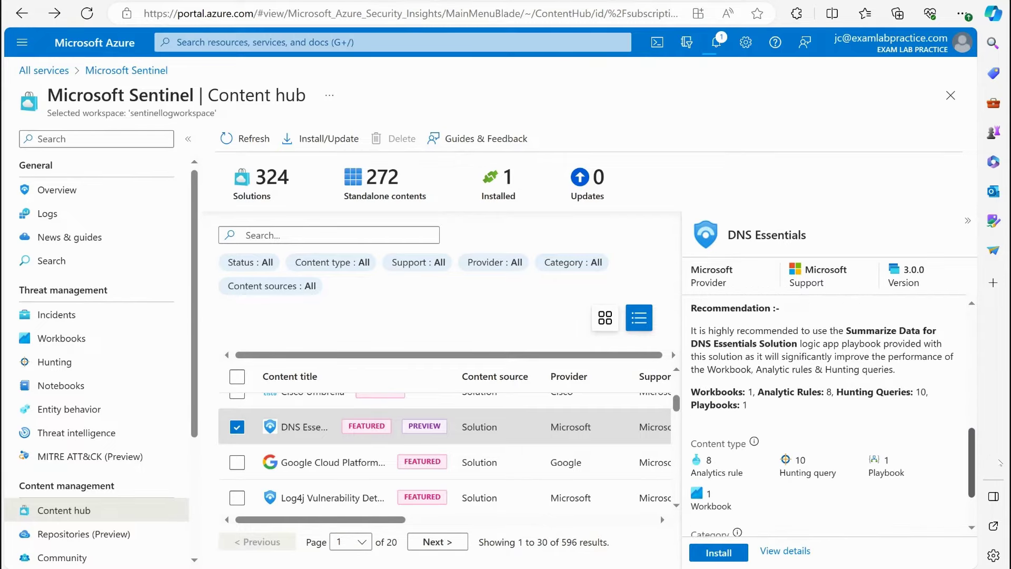
scroll(830, 416, "down", 3)
scroll(390, 464, "down", 3)
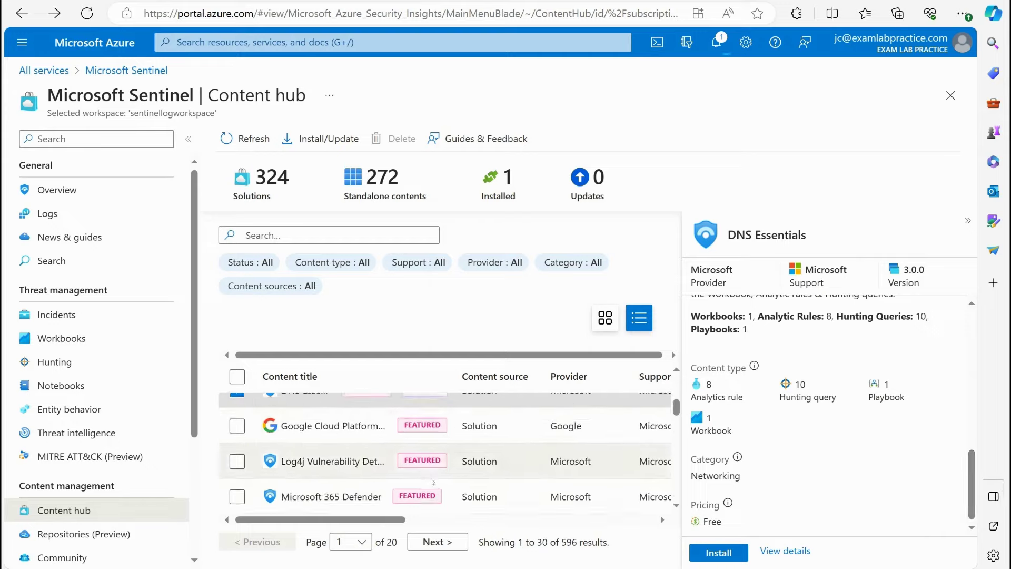
scroll(390, 470, "down", 3)
scroll(307, 470, "up", 3)
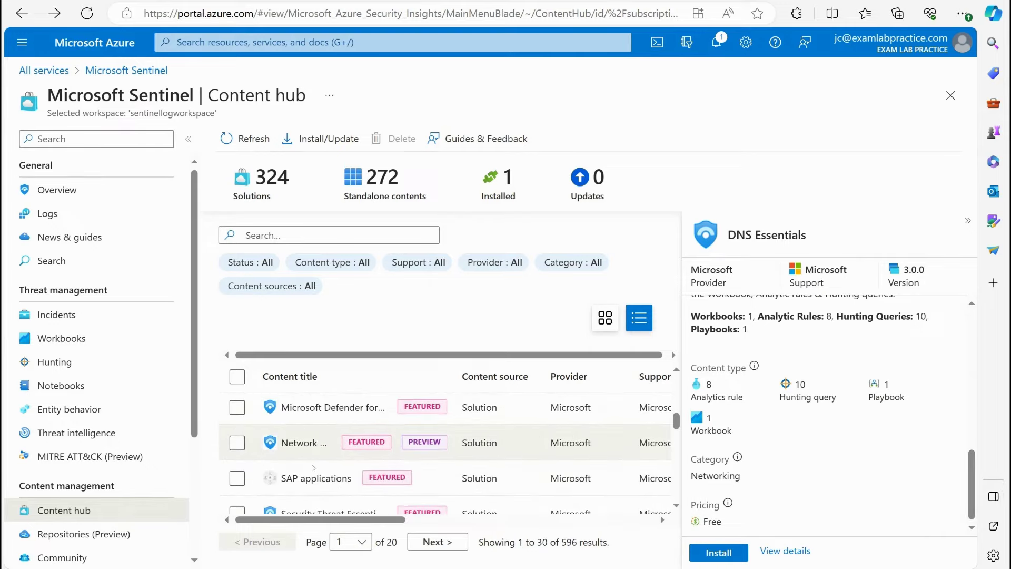
scroll(307, 470, "up", 5)
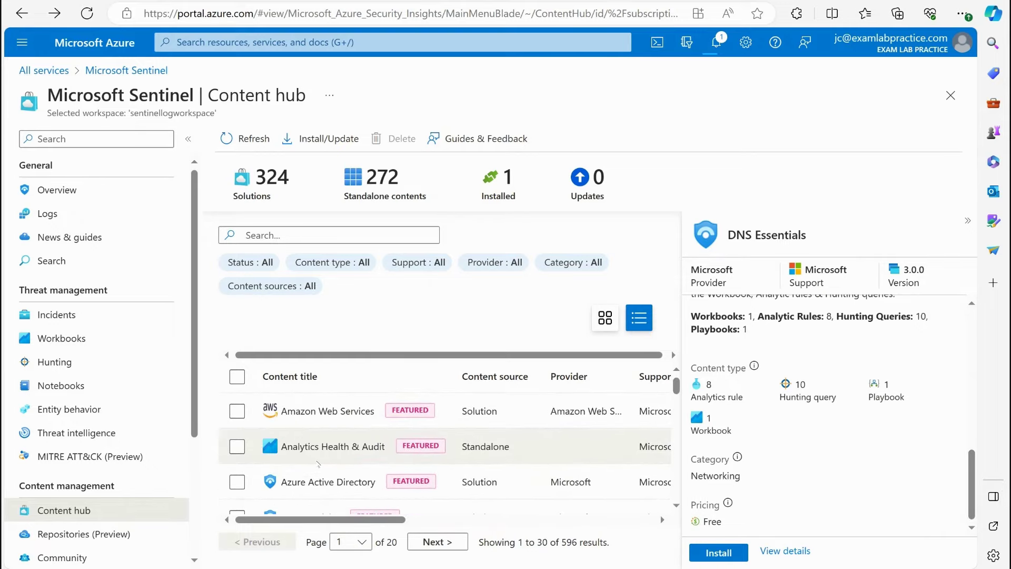
scroll(318, 464, "down", 3)
scroll(247, 443, "up", 2)
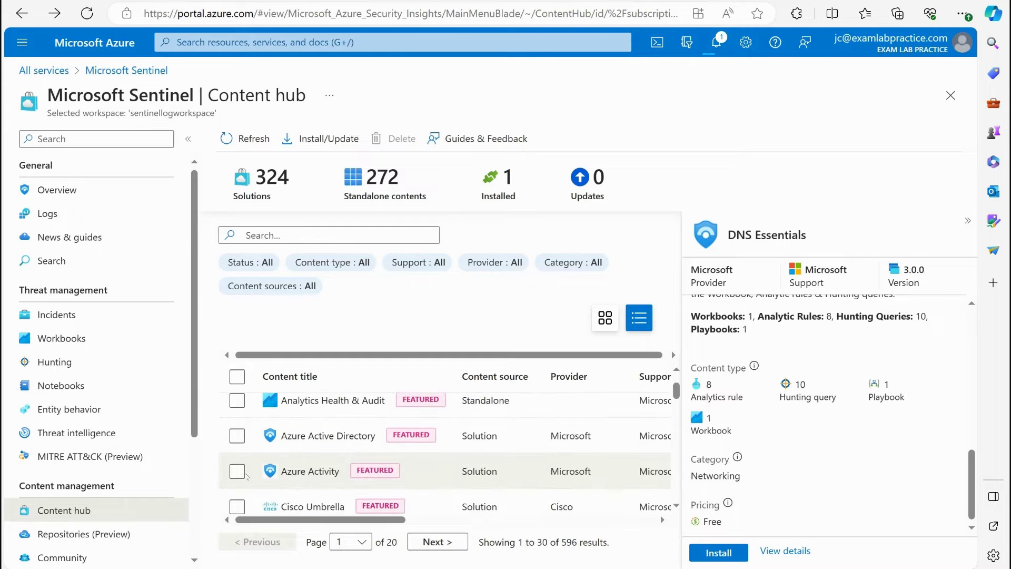
Tick Azure Active Directory and Network Session Essentials in the Content hub list
left_click(238, 436)
scroll(324, 475, "down", 5)
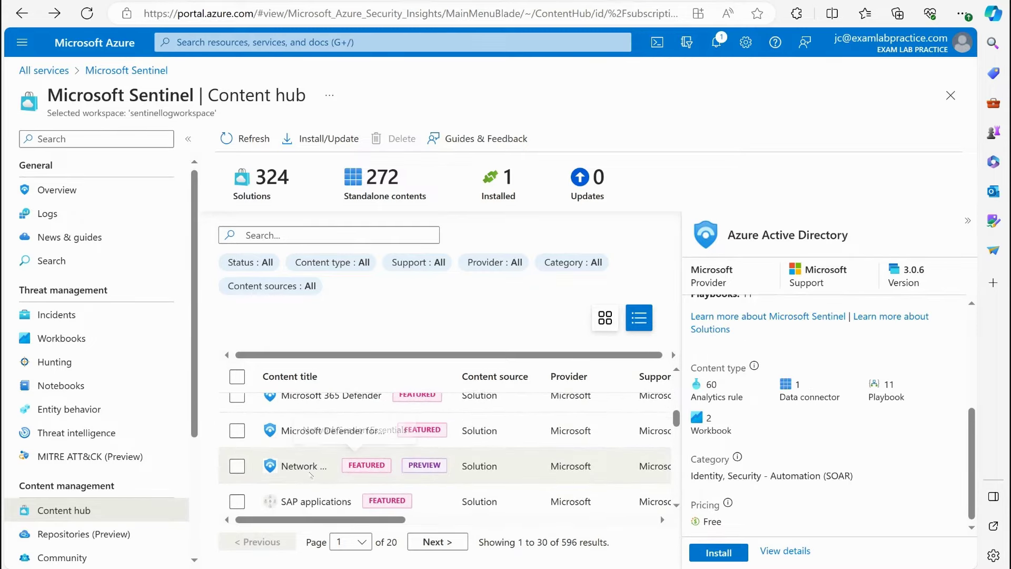
left_click(305, 465)
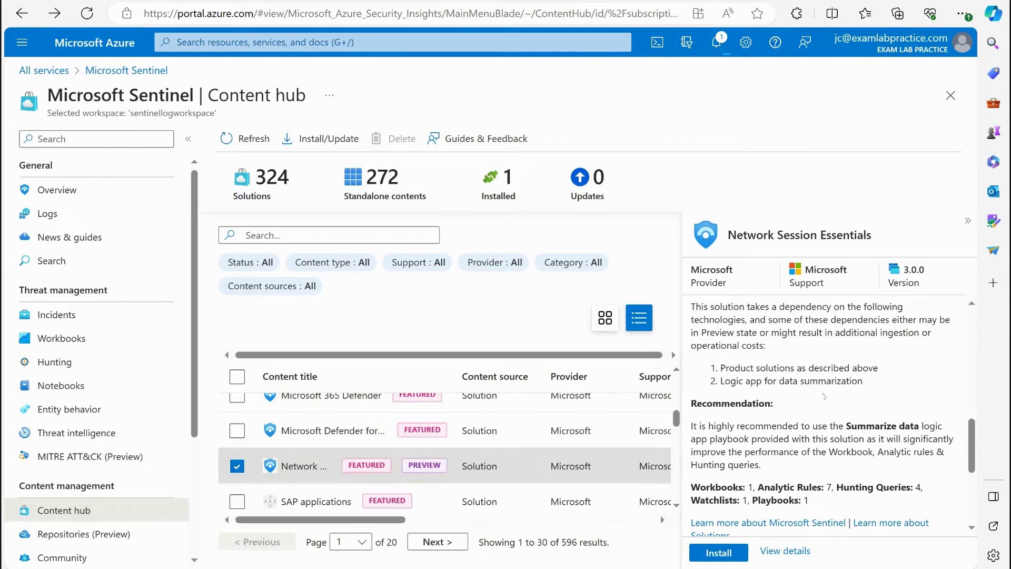
Review Network Session Essentials 3.0.0: 7 analytics rules, 4 hunting queries, 1 watchlist, free pricing
scroll(839, 404, "down", 1)
scroll(838, 404, "up", 10)
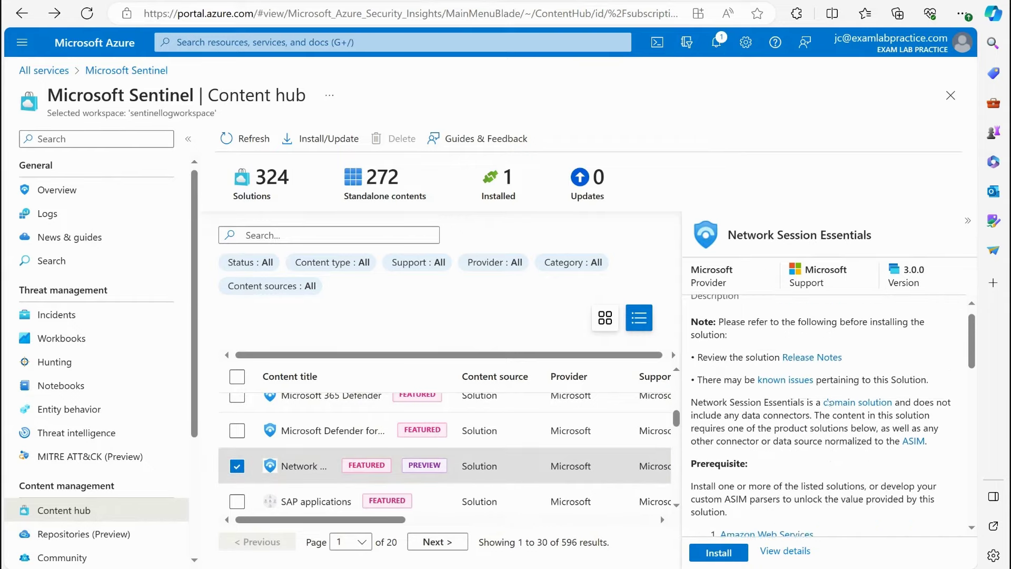
scroll(755, 449, "up", 1)
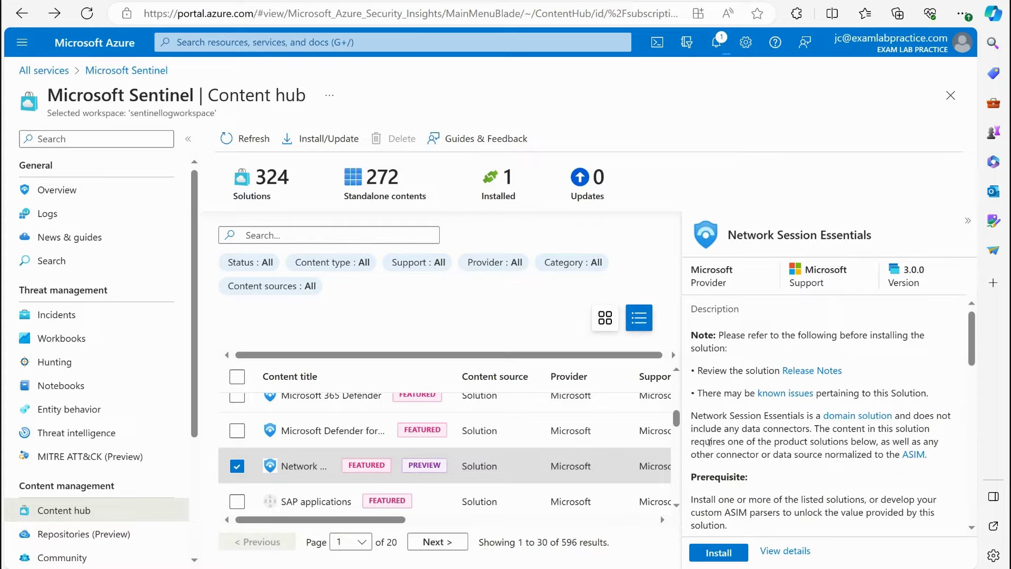
scroll(801, 443, "down", 3)
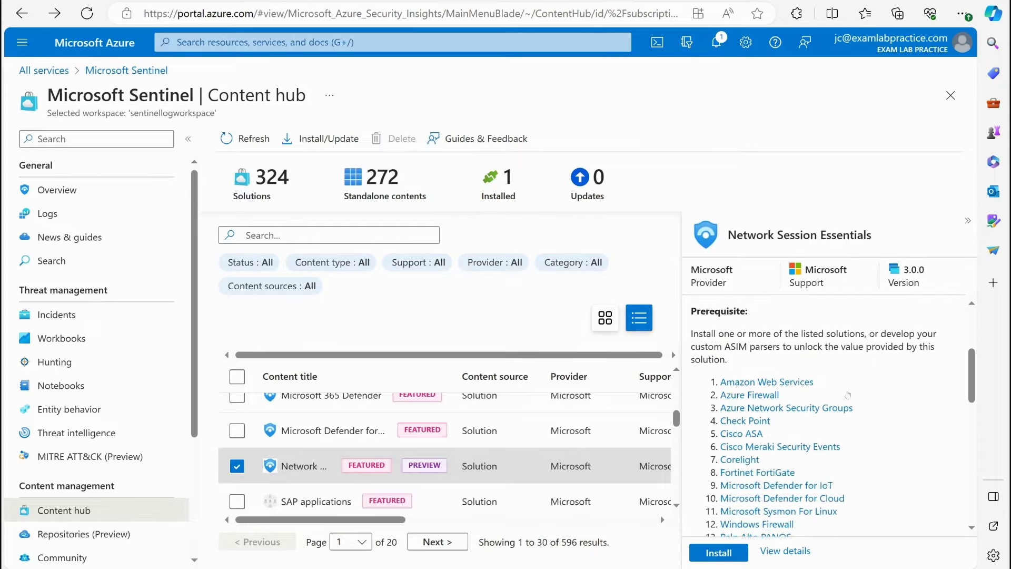
scroll(726, 353, "up", 1)
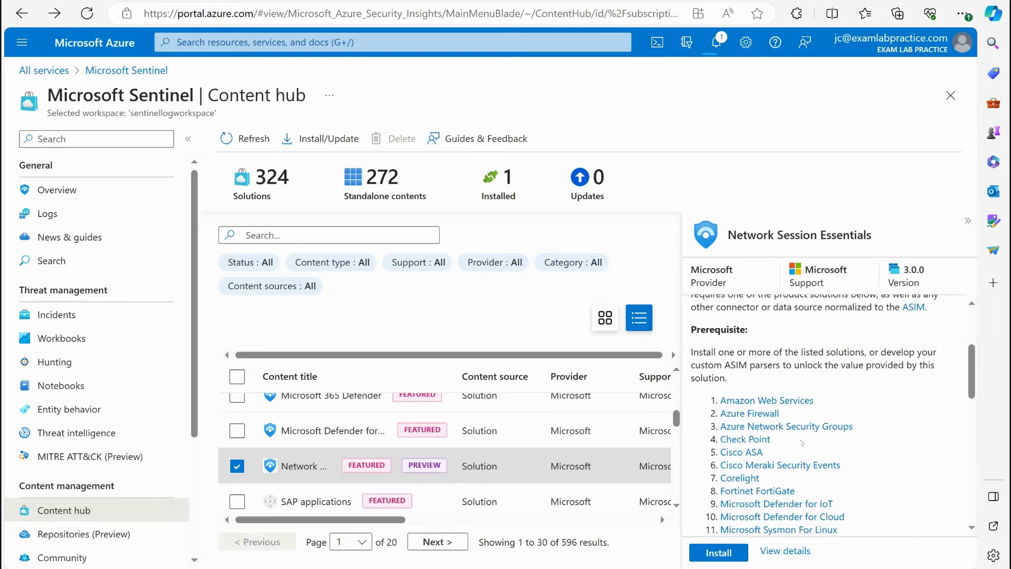
scroll(764, 398, "down", 2)
scroll(764, 397, "down", 2)
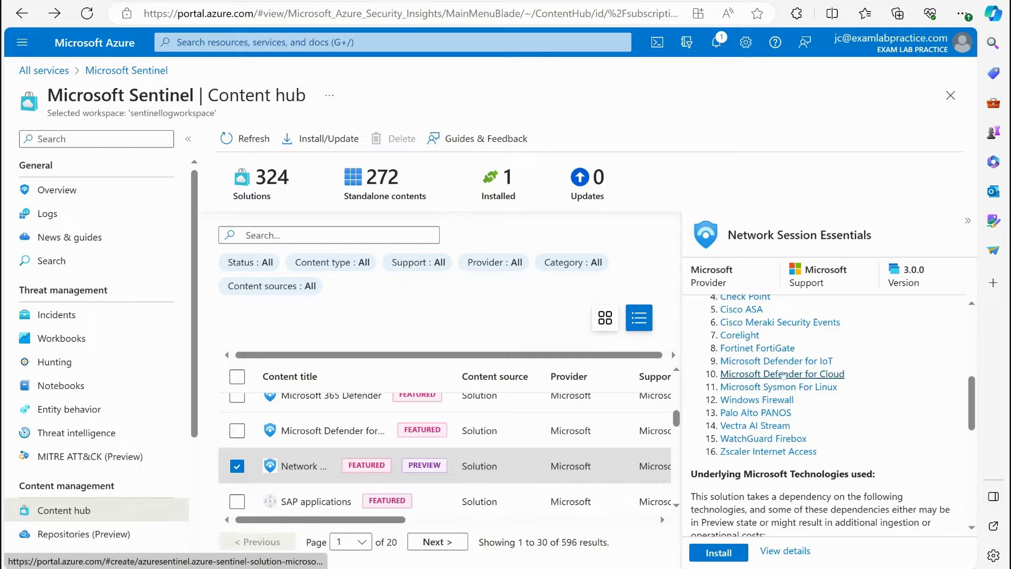
scroll(774, 419, "down", 2)
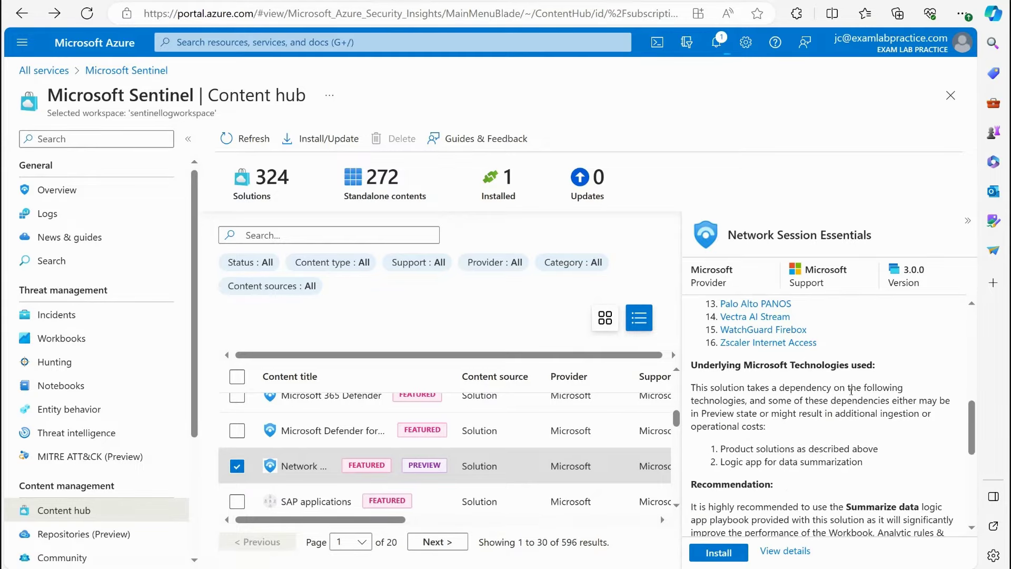
left_click_drag(972, 430, 973, 354)
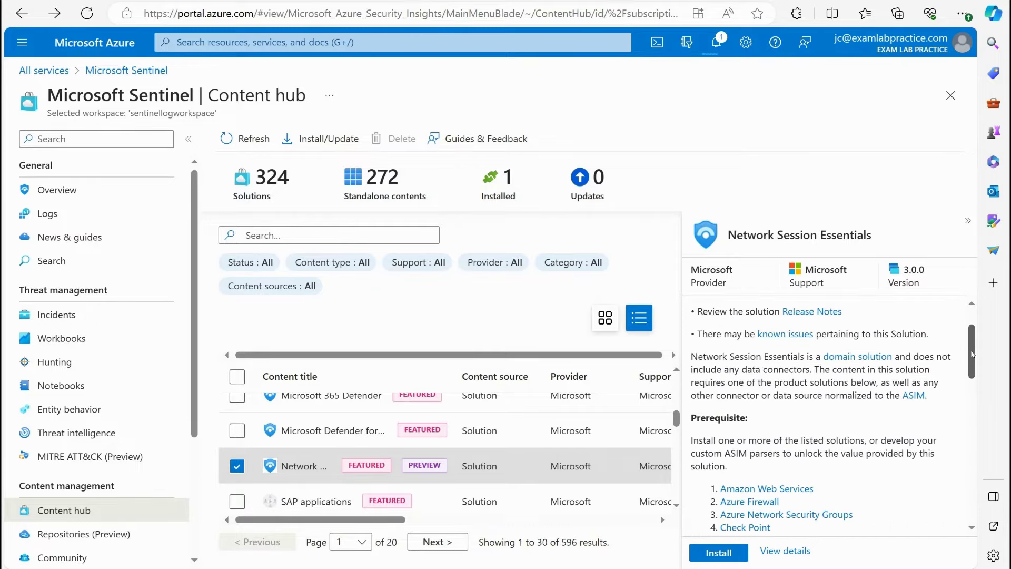
left_click_drag(973, 354, 996, 497)
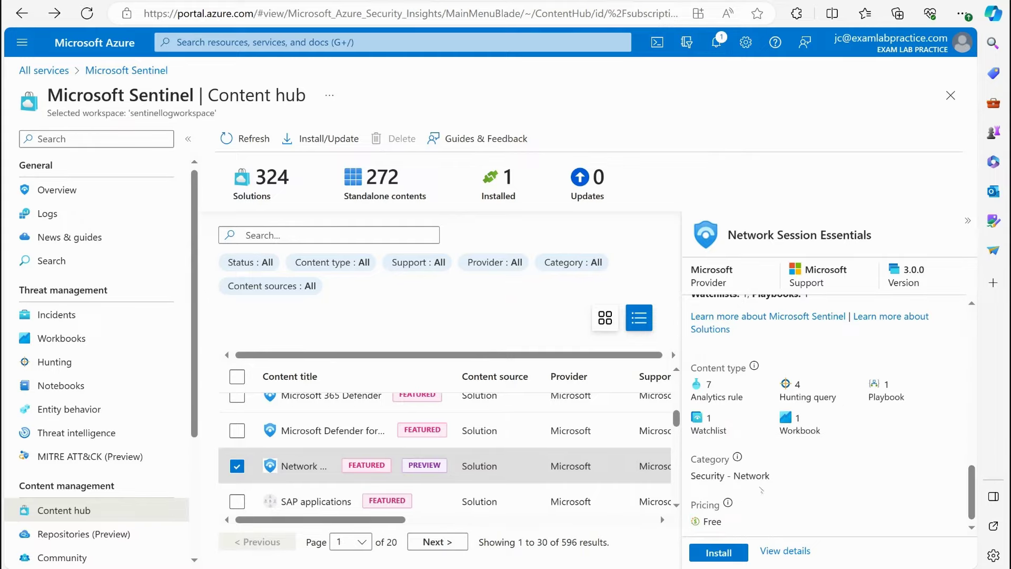
scroll(266, 471, "down", 3)
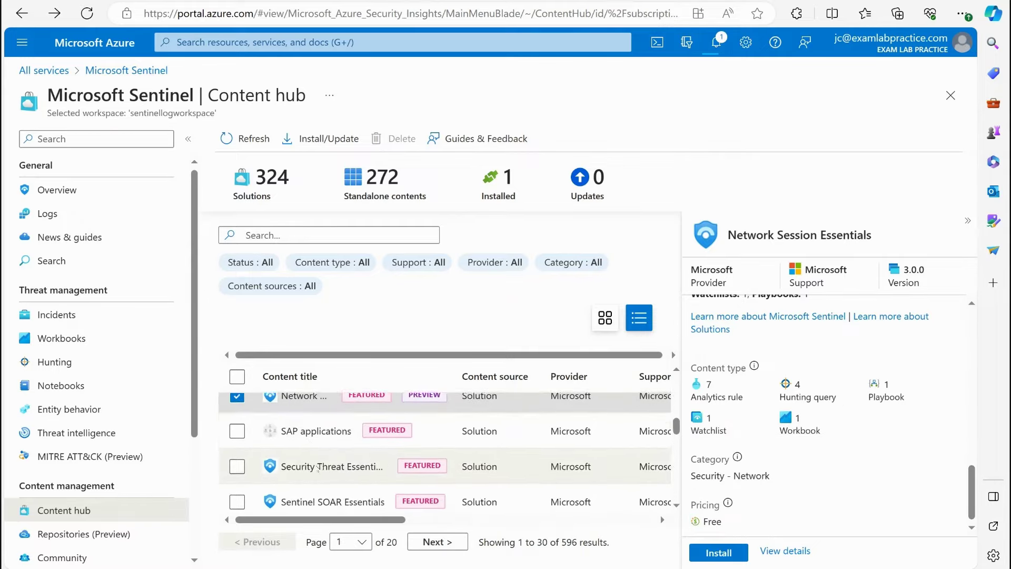
Tick Security Threat, Network Session, DNS Essentials, Azure Activity and Azure Active Directory
left_click(308, 458)
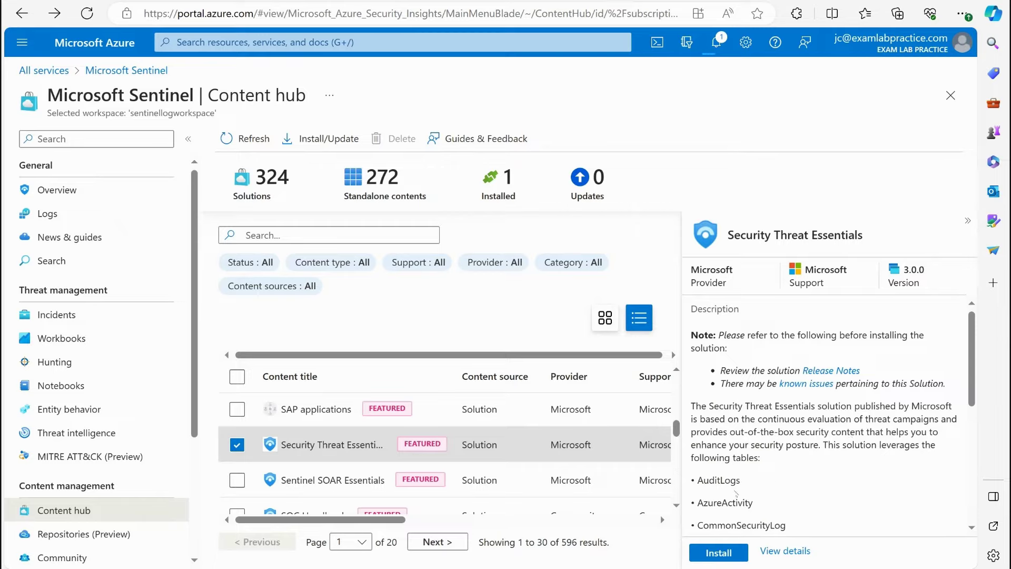
scroll(777, 388, "down", 3)
scroll(778, 389, "down", 3)
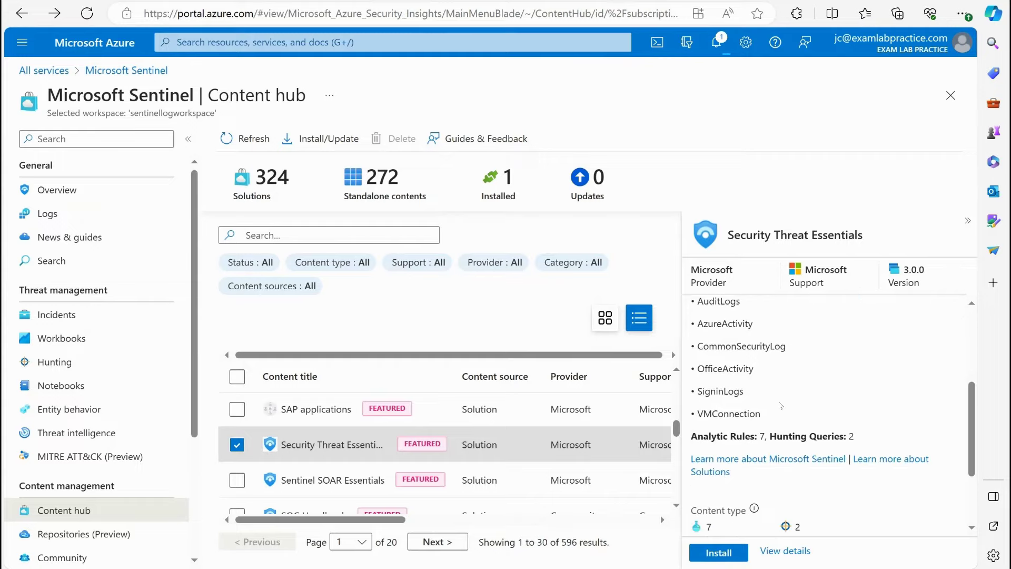
scroll(334, 467, "down", 2)
scroll(333, 468, "up", 2)
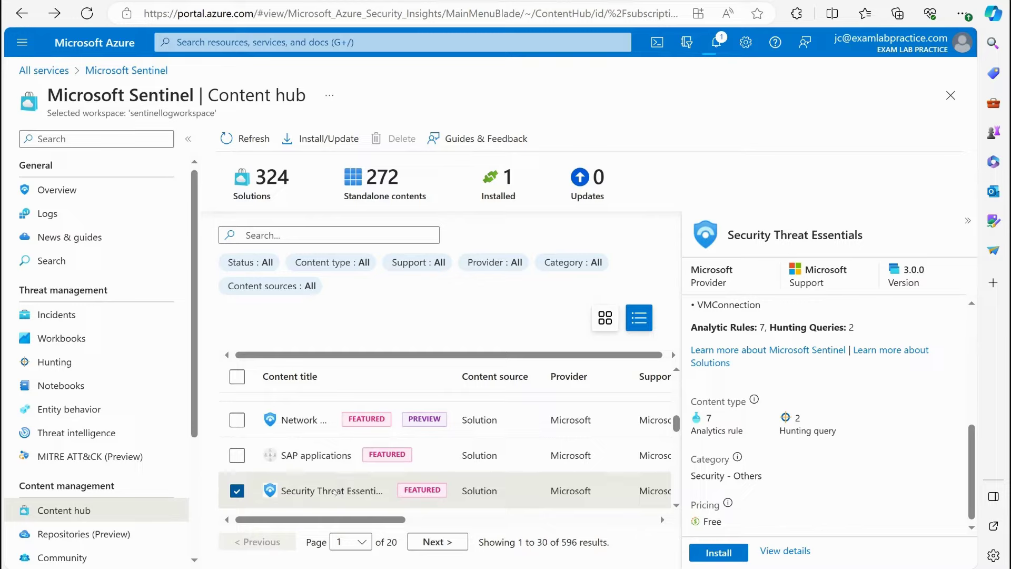
left_click(316, 420)
scroll(335, 474, "up", 2)
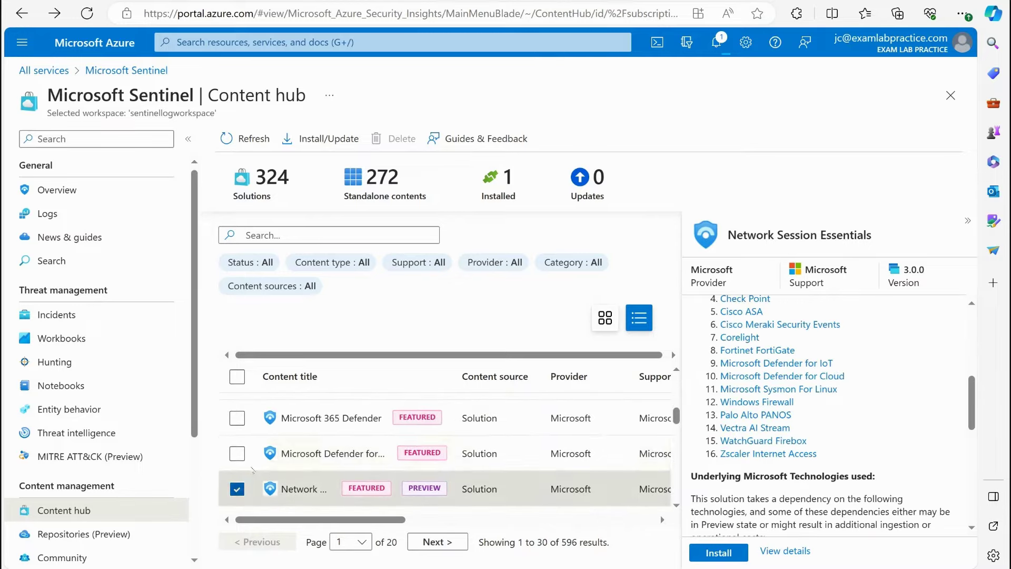
scroll(335, 473, "up", 4)
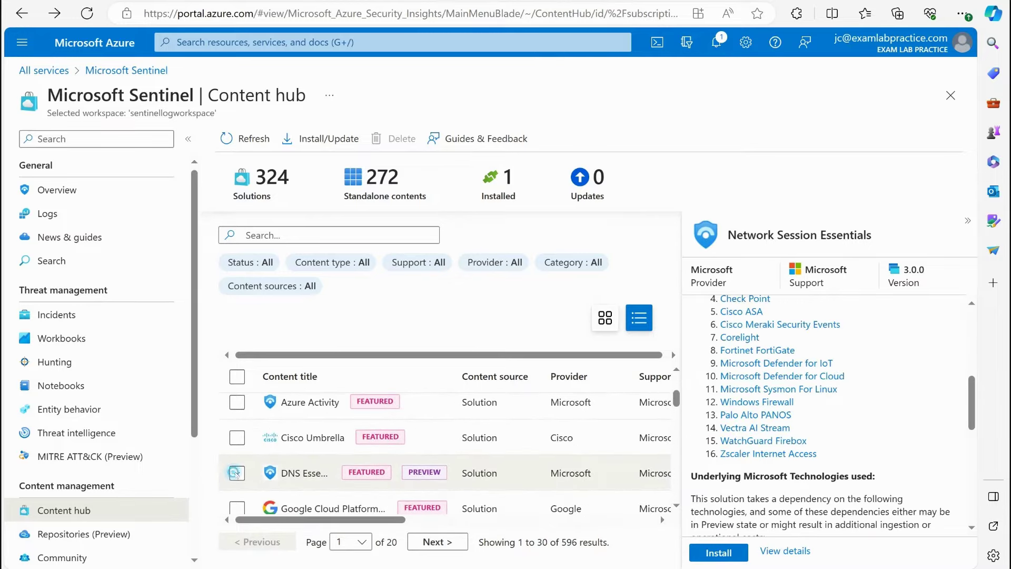
left_click(237, 473)
scroll(240, 464, "up", 1)
left_click(238, 447)
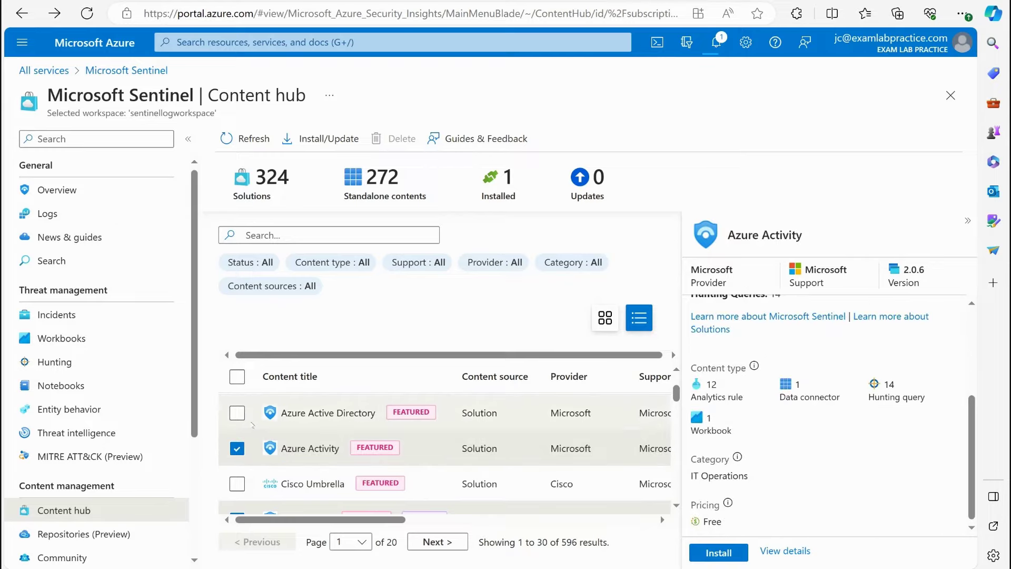
left_click(237, 413)
scroll(245, 416, "up", 2)
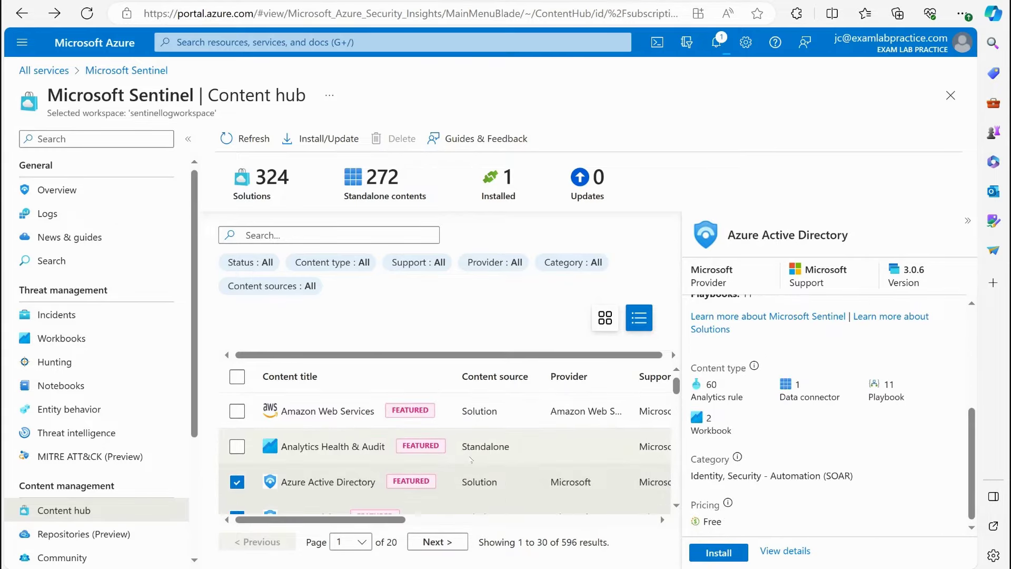
Reselect Network Session, Security Threat and DNS Essentials, then install all five solutions together
left_click(724, 552)
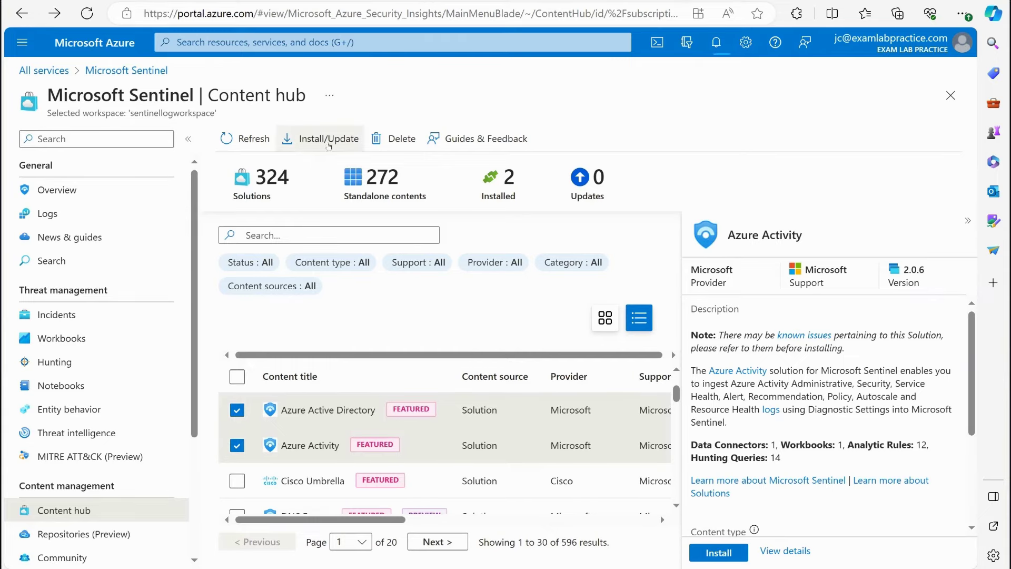
scroll(297, 452, "down", 6)
scroll(297, 452, "up", 2)
left_click(295, 460)
scroll(269, 475, "down", 2)
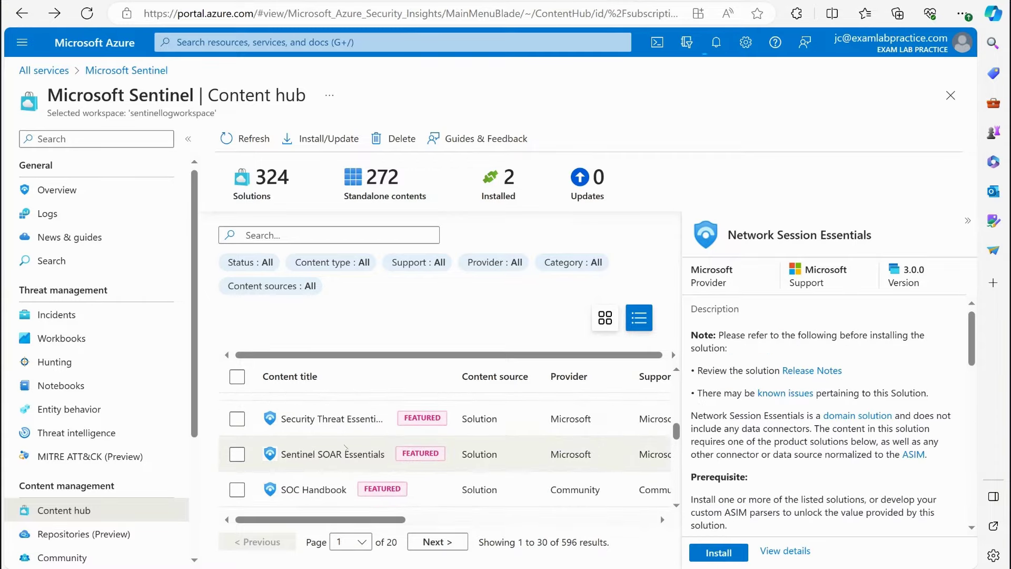
left_click(237, 418)
scroll(339, 470, "down", 3)
scroll(339, 470, "up", 4)
scroll(405, 483, "down", 3)
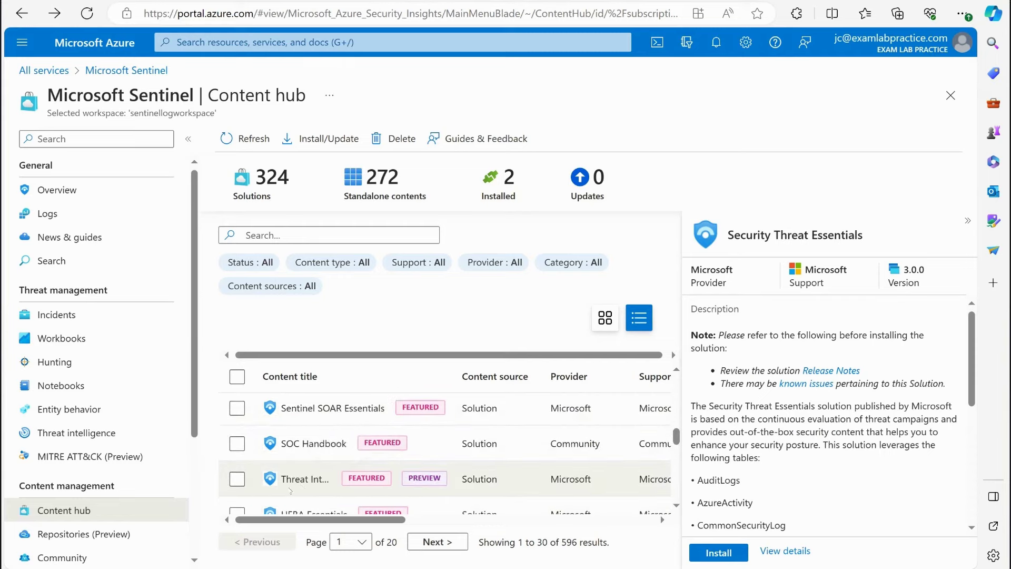
scroll(405, 483, "up", 5)
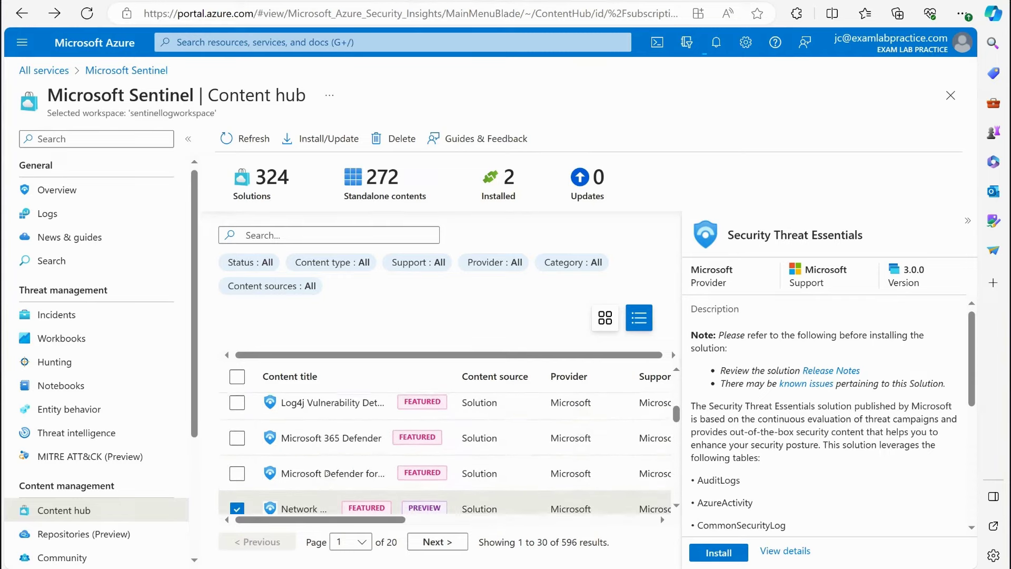
scroll(326, 473, "up", 5)
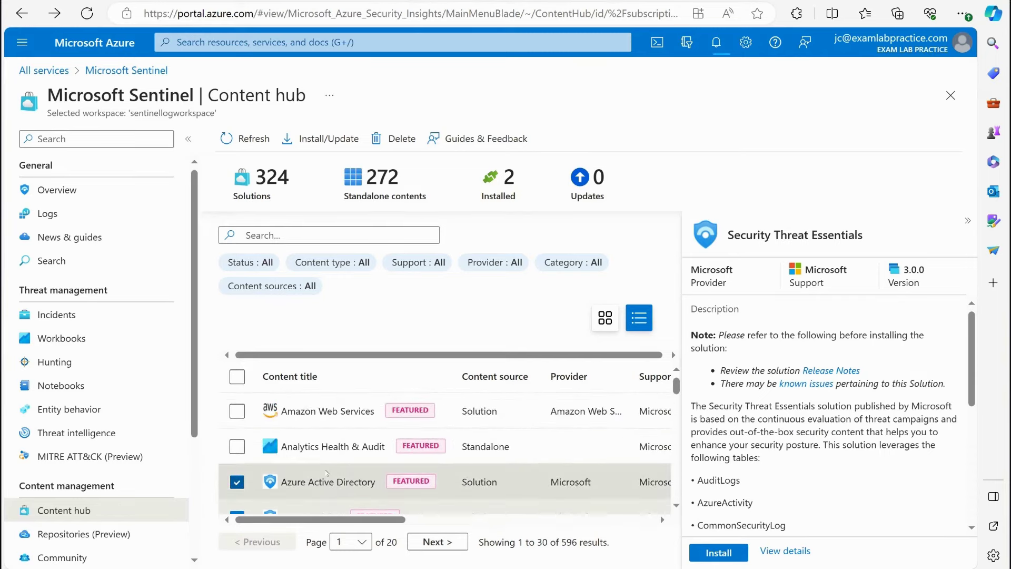
scroll(327, 473, "down", 3)
left_click(237, 473)
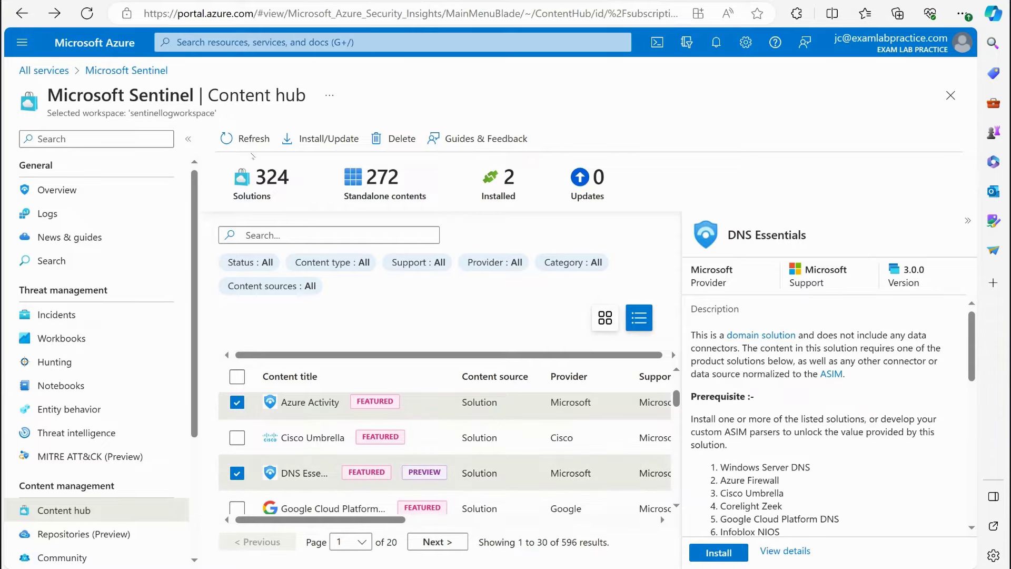
left_click(331, 140)
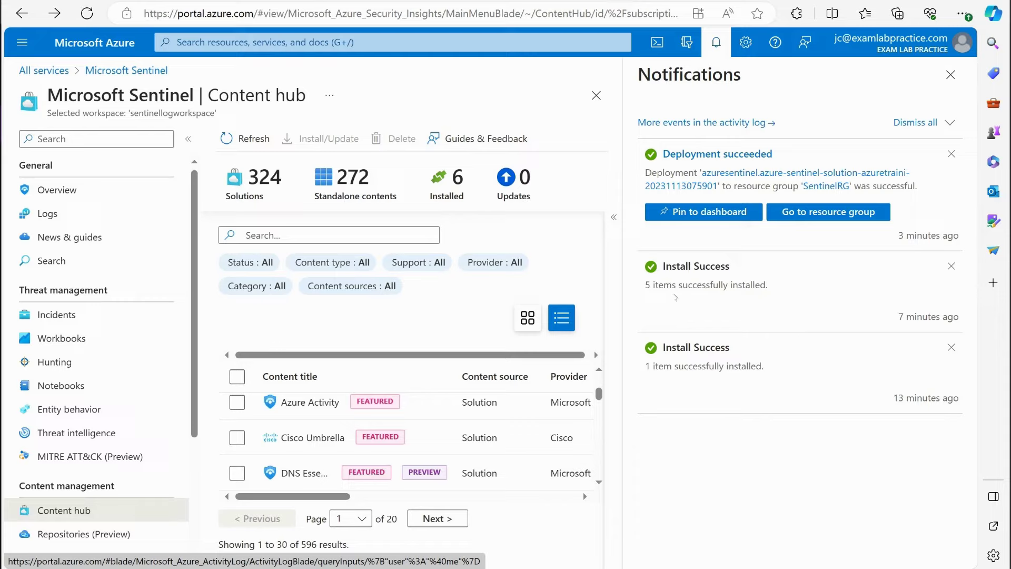
Close the Notifications panel once the installs report success
left_click(950, 74)
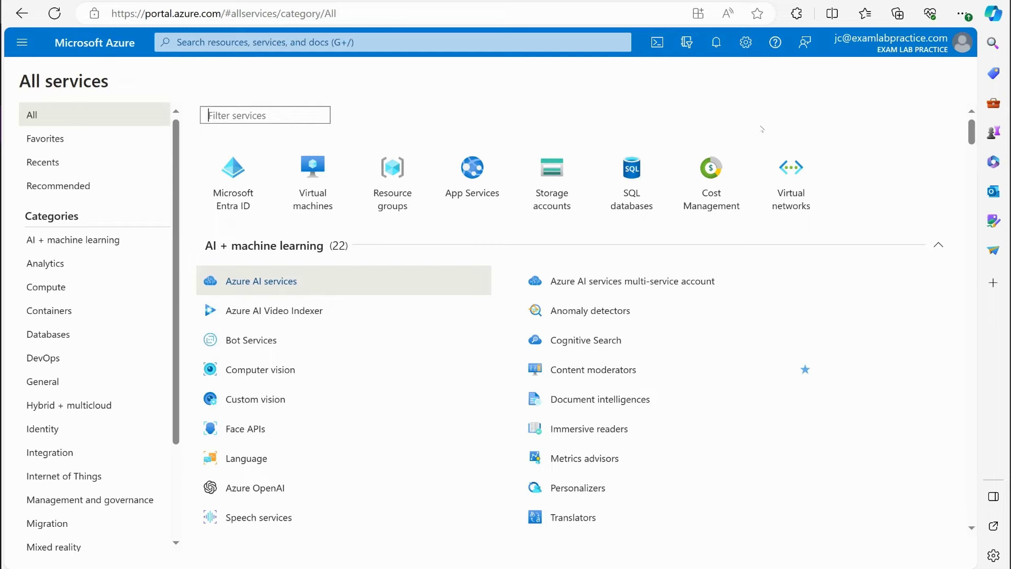
Find Microsoft Defender for Cloud via 'defender' in All services and list its 83 open security alerts
left_click(22, 42)
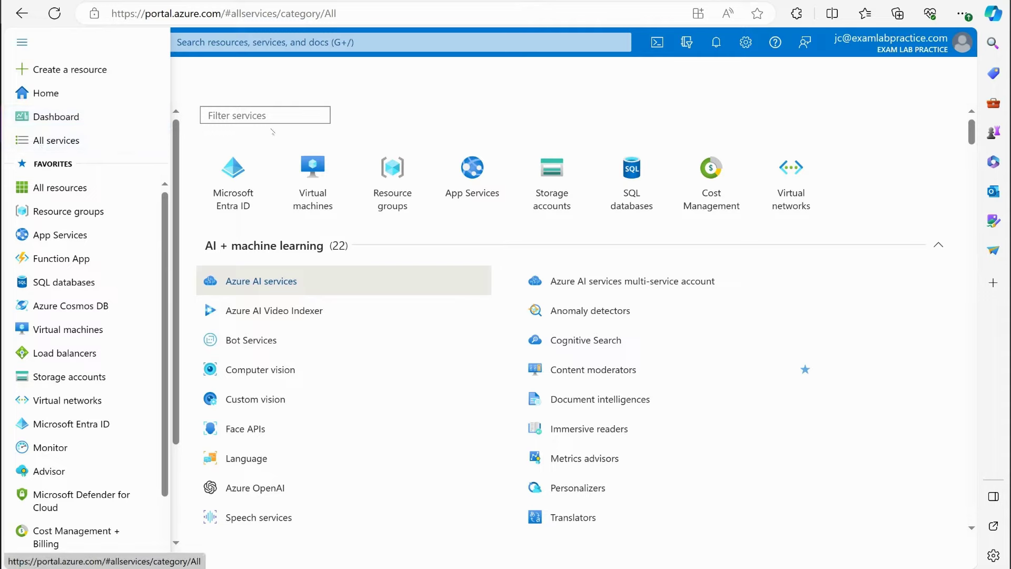
left_click(57, 140)
type("defender")
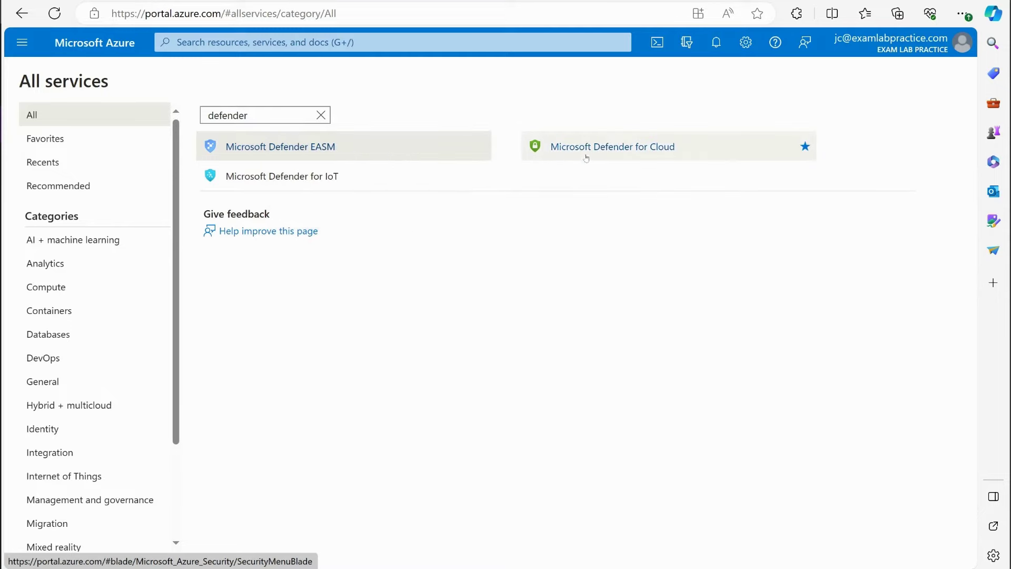
left_click(585, 156)
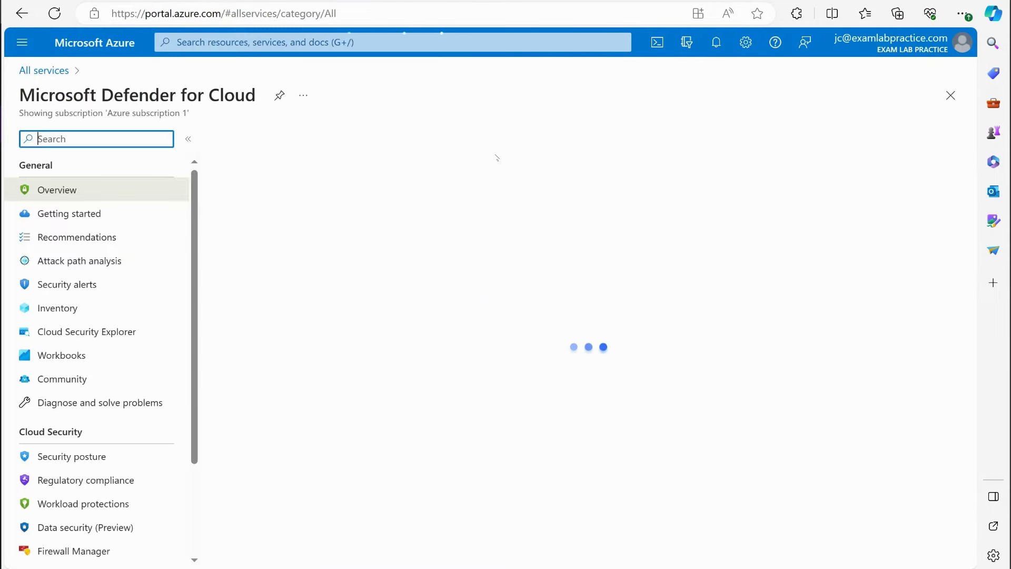
left_click(43, 287)
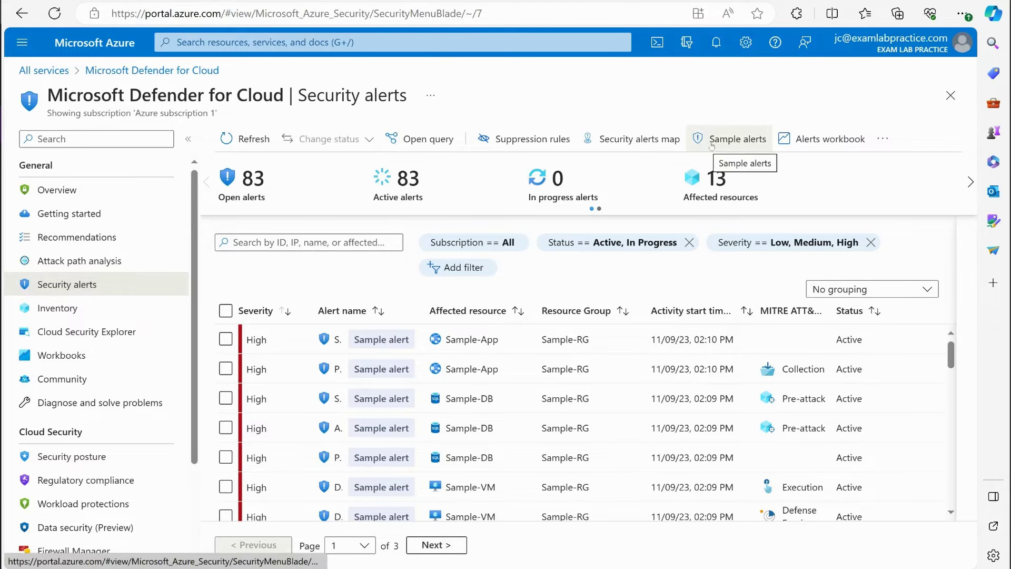
left_click(711, 141)
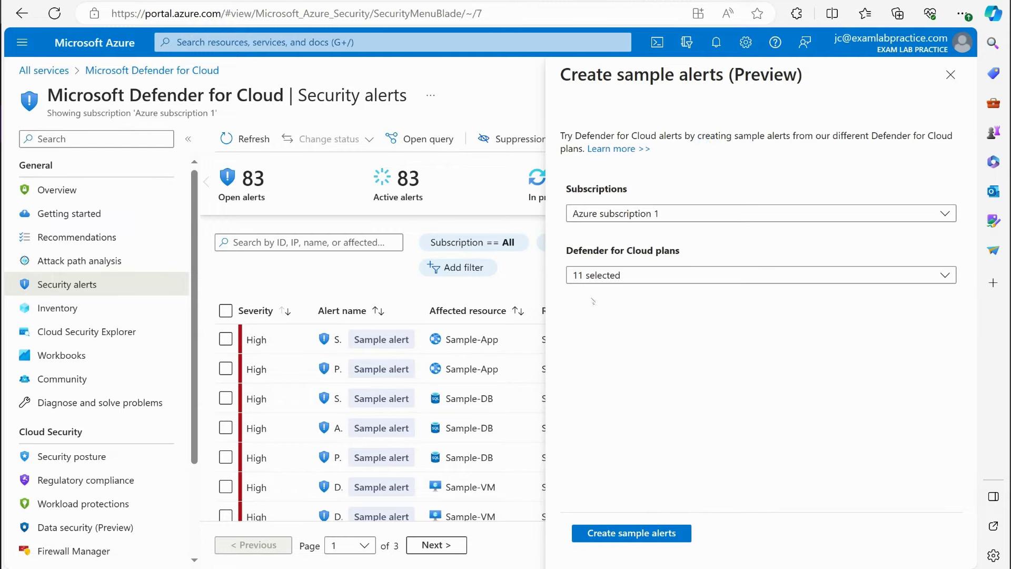
left_click(638, 282)
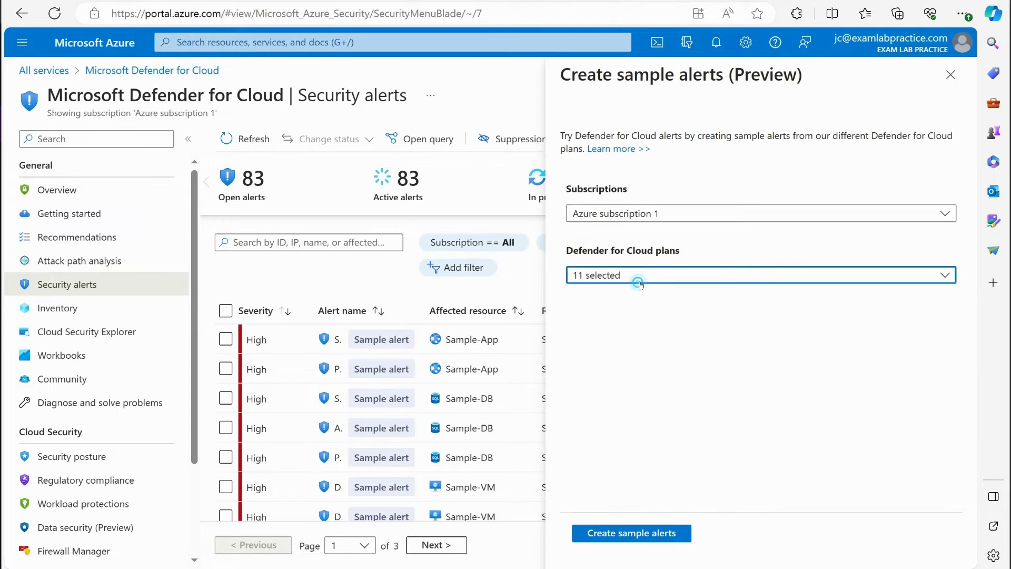
left_click(638, 282)
left_click(951, 75)
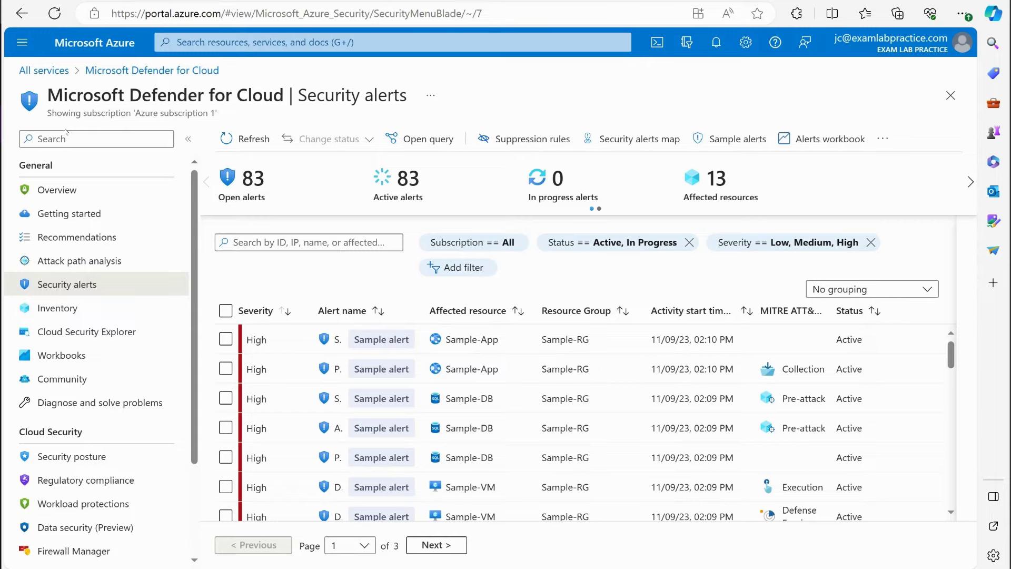
Open the Content hub of the sentinellogworkspace Microsoft Sentinel workspace
left_click(21, 42)
left_click(55, 140)
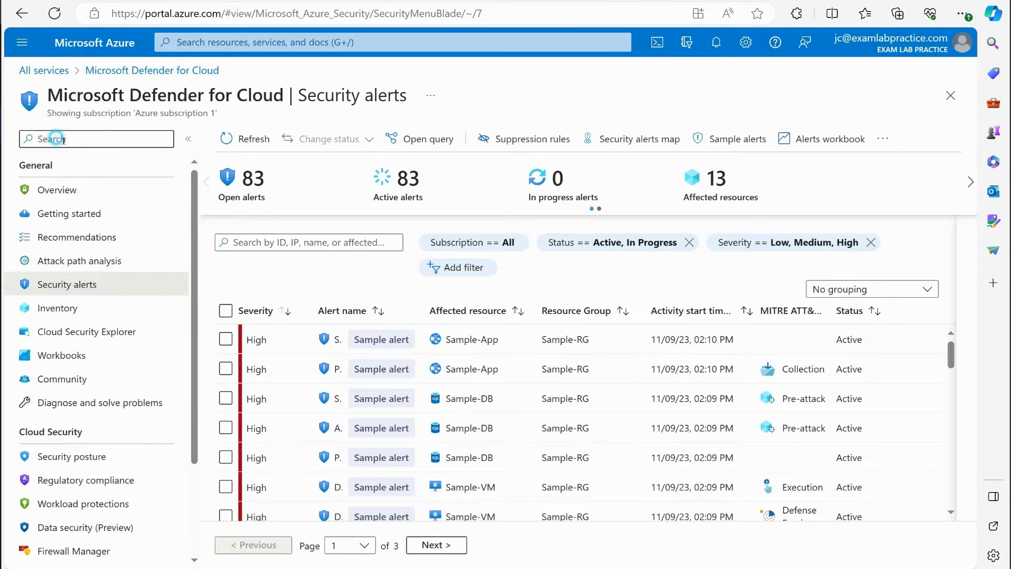
left_click(248, 116)
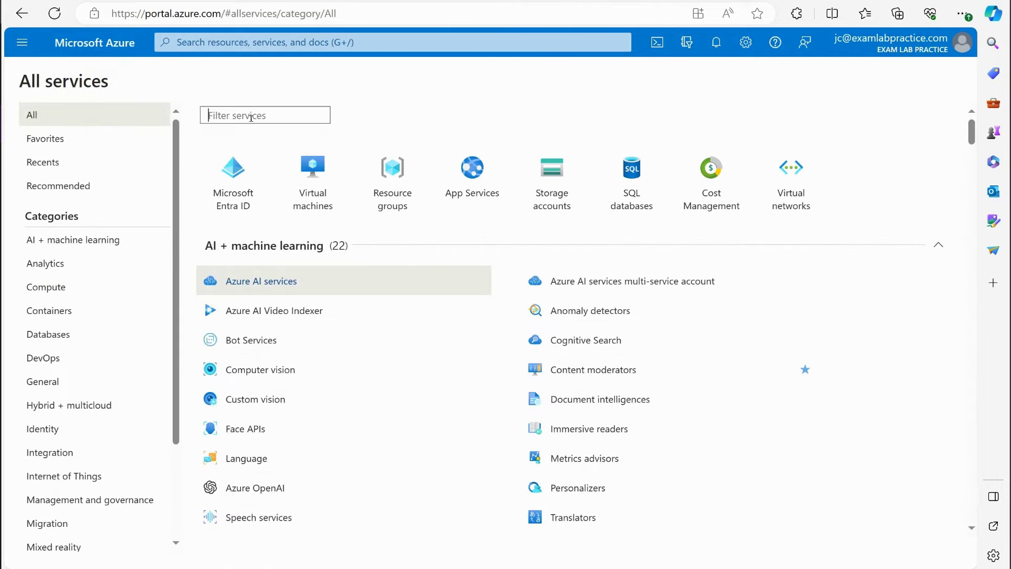
type("senti")
left_click(526, 149)
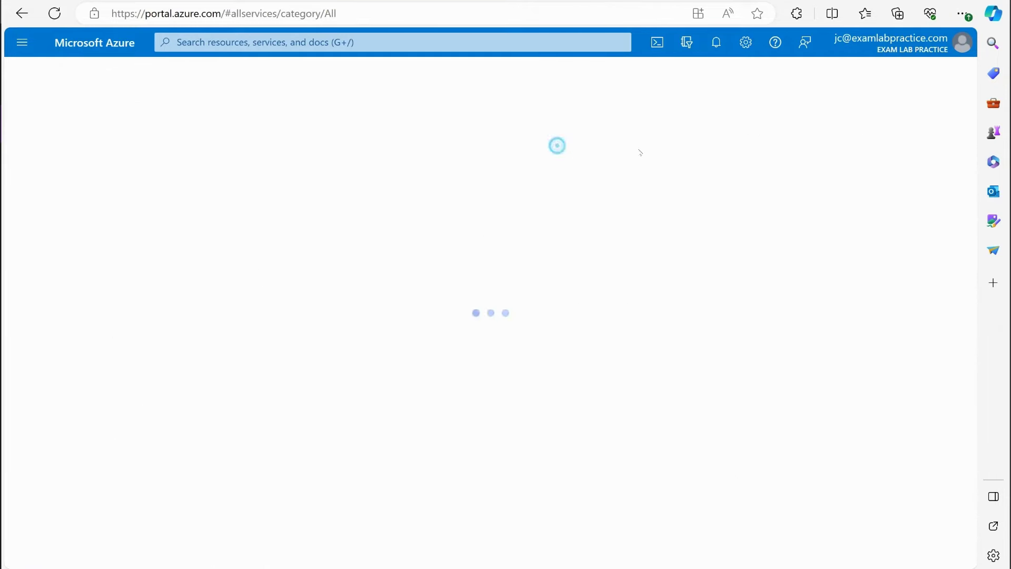
left_click(84, 257)
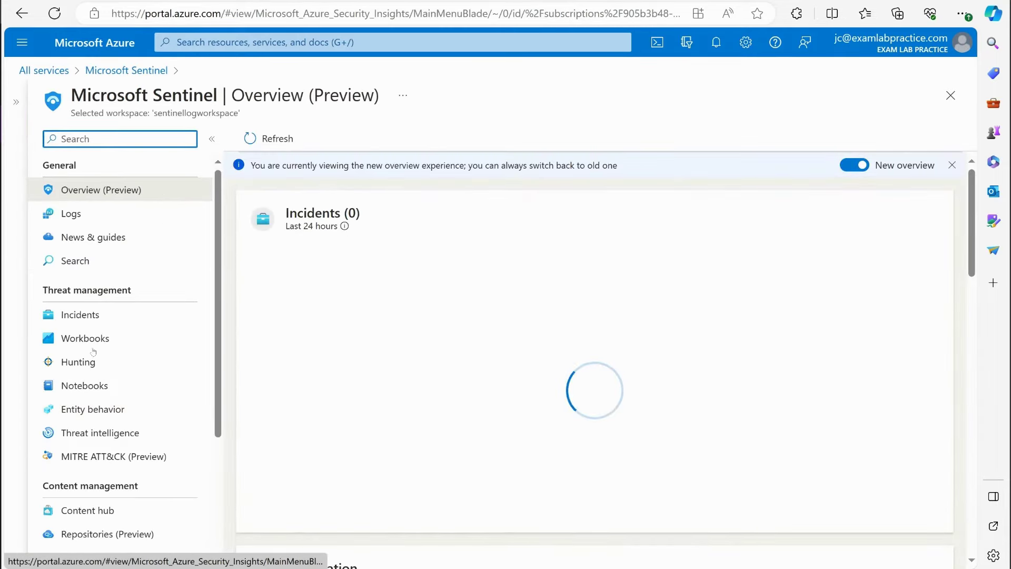
left_click(89, 510)
Search 'defender' and install the Microsoft 365 Defender and Microsoft Defender for Cloud solutions
scroll(137, 326, "down", 2)
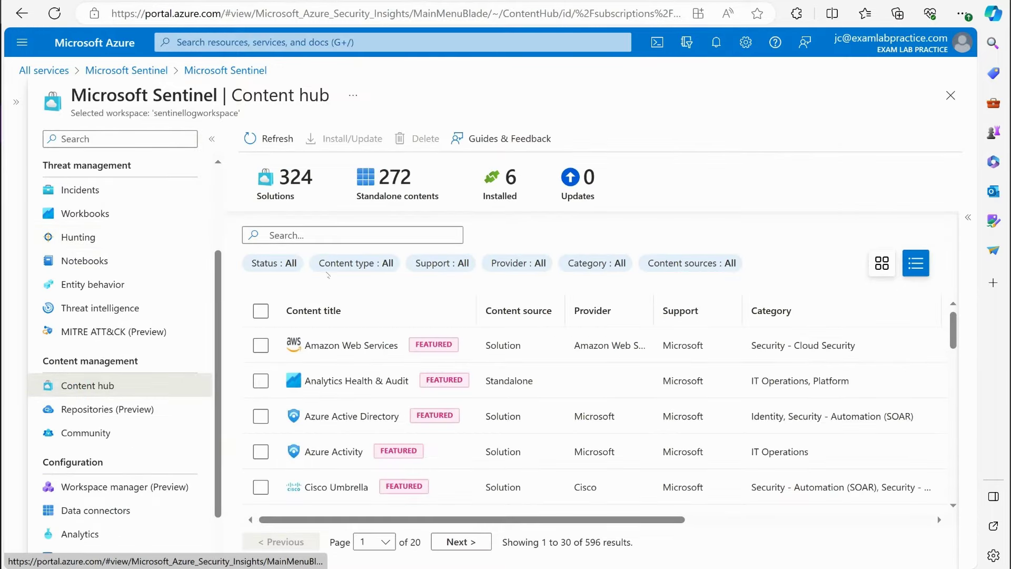
left_click(320, 234)
type("defender")
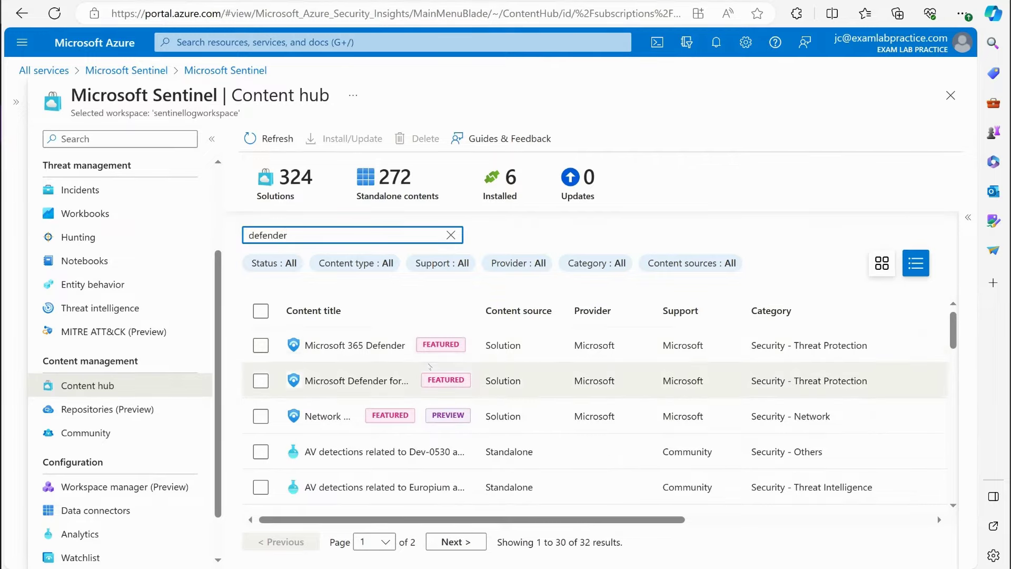
left_click(377, 344)
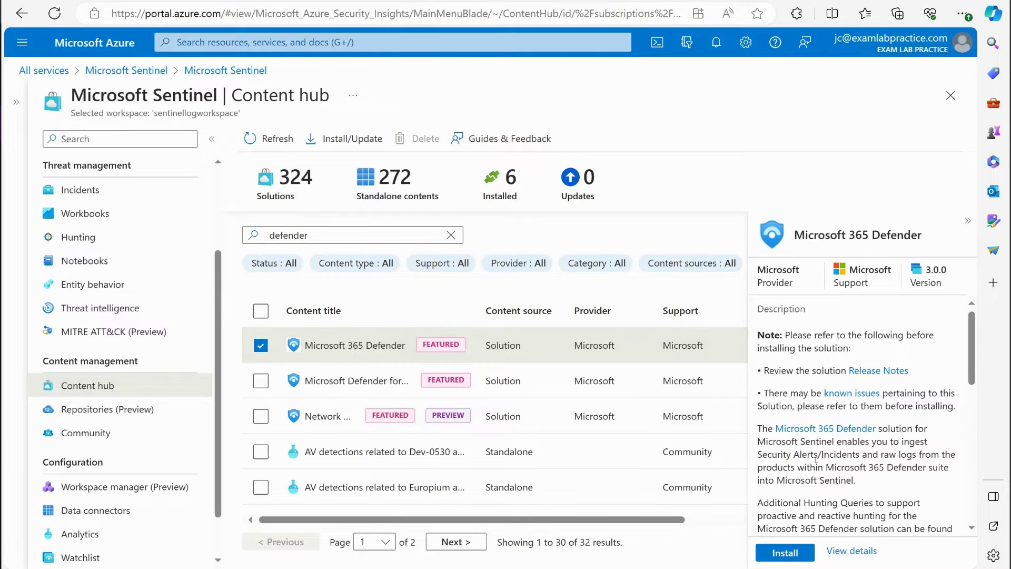
left_click_drag(825, 467, 953, 475)
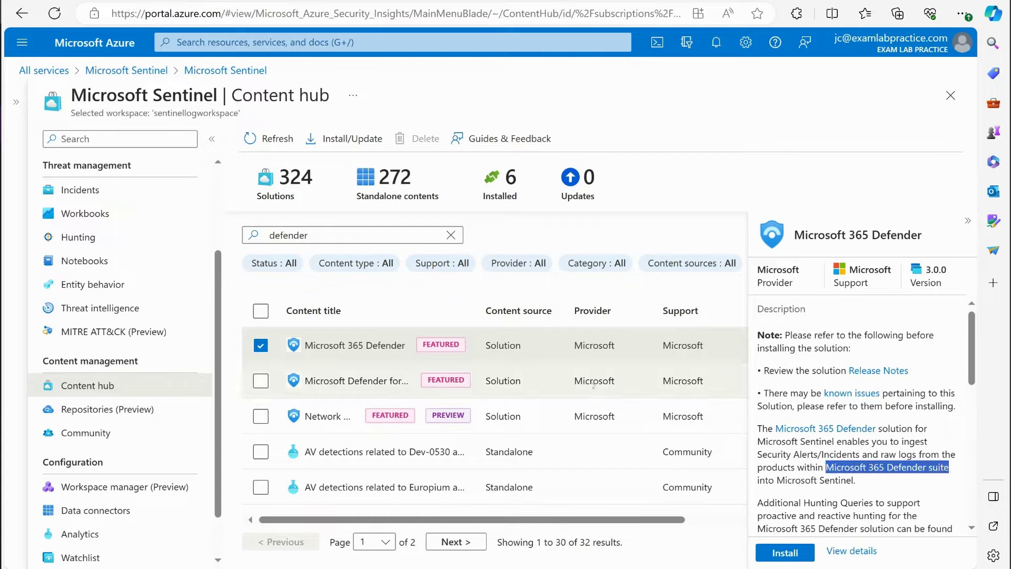
left_click(261, 383)
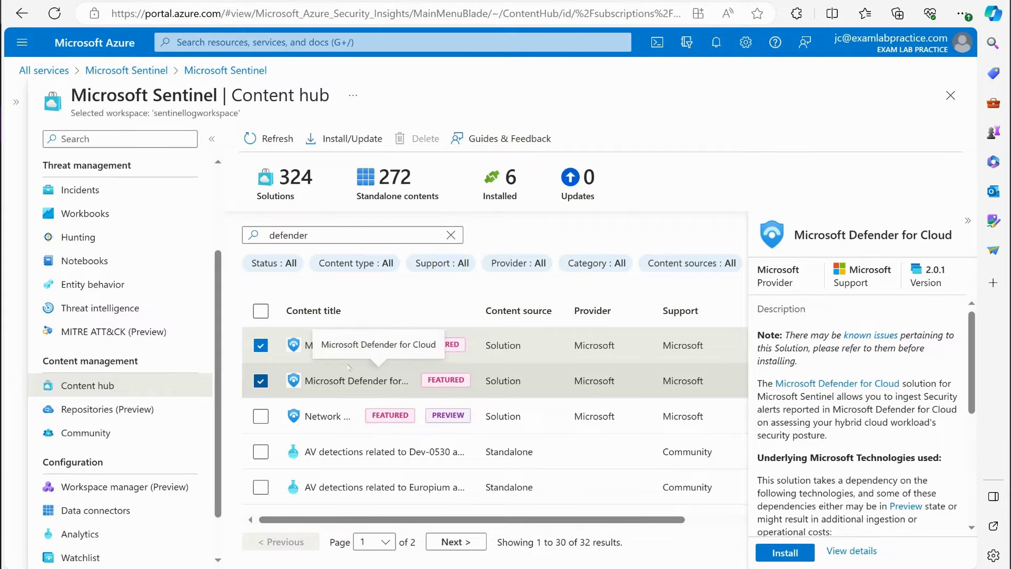
left_click(350, 138)
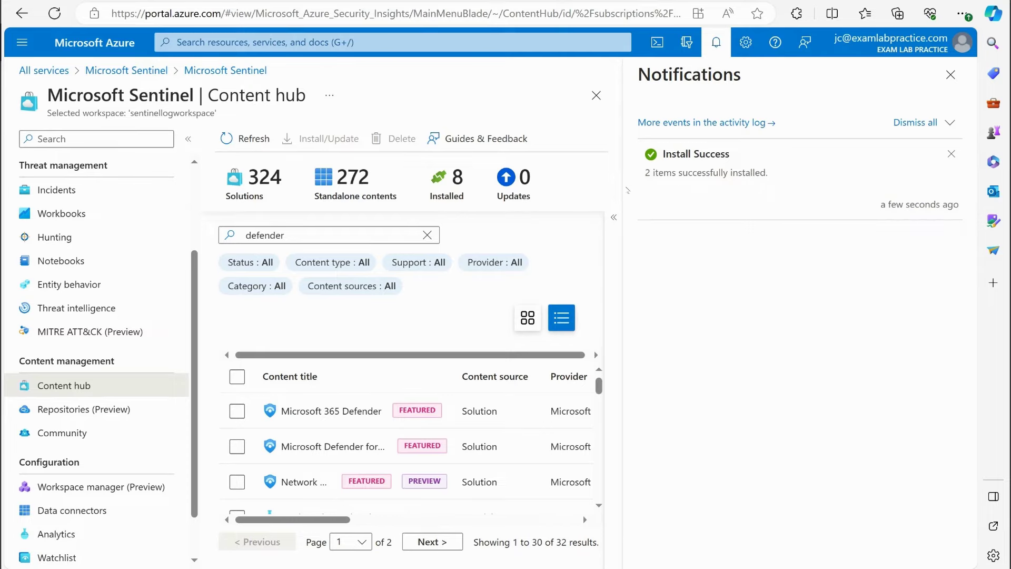
Confirm both Defender solutions show Installed, then switch to the CEF architecture diagram tab
left_click(951, 74)
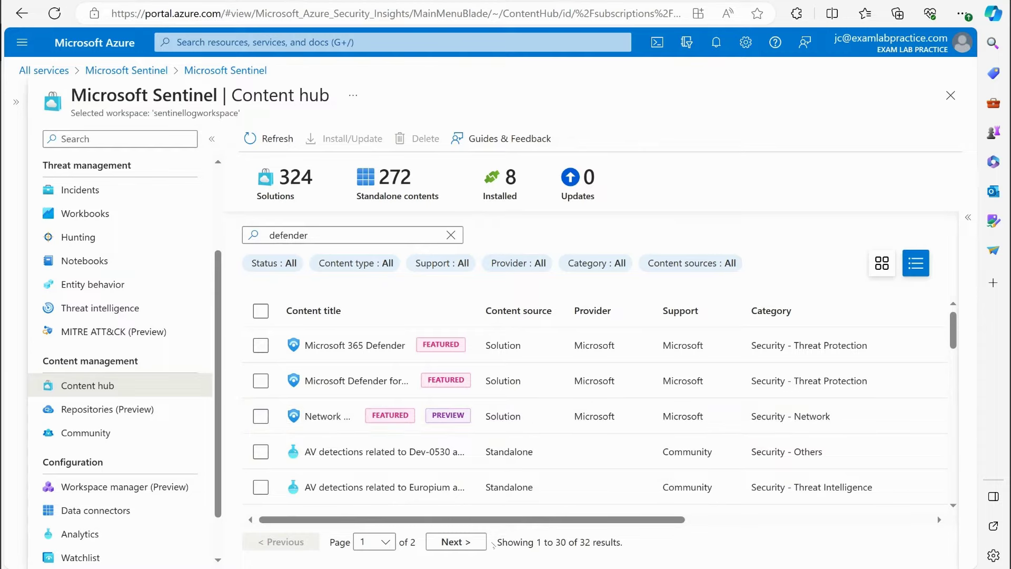
left_click_drag(490, 520, 719, 522)
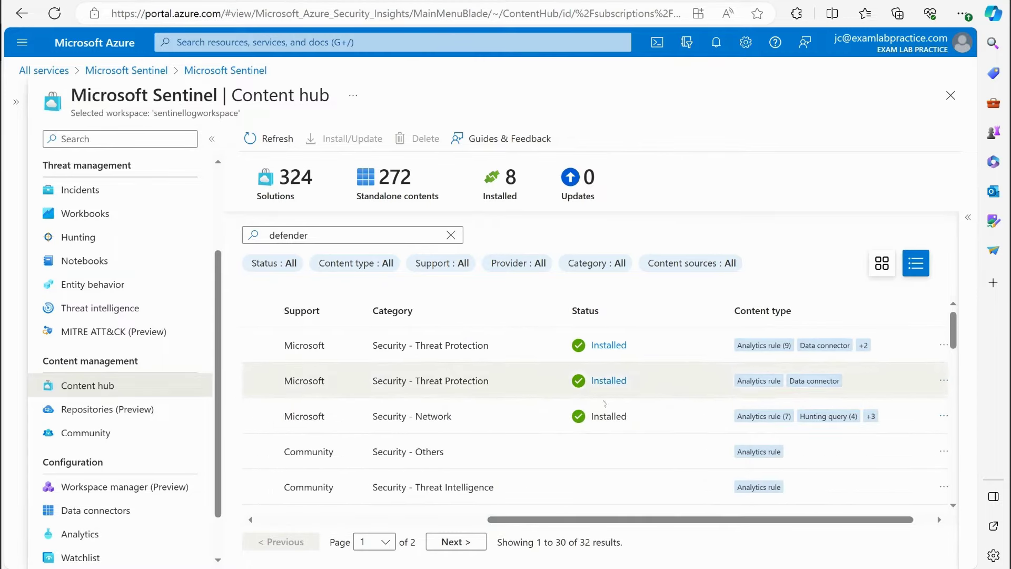
left_click_drag(651, 521, 315, 515)
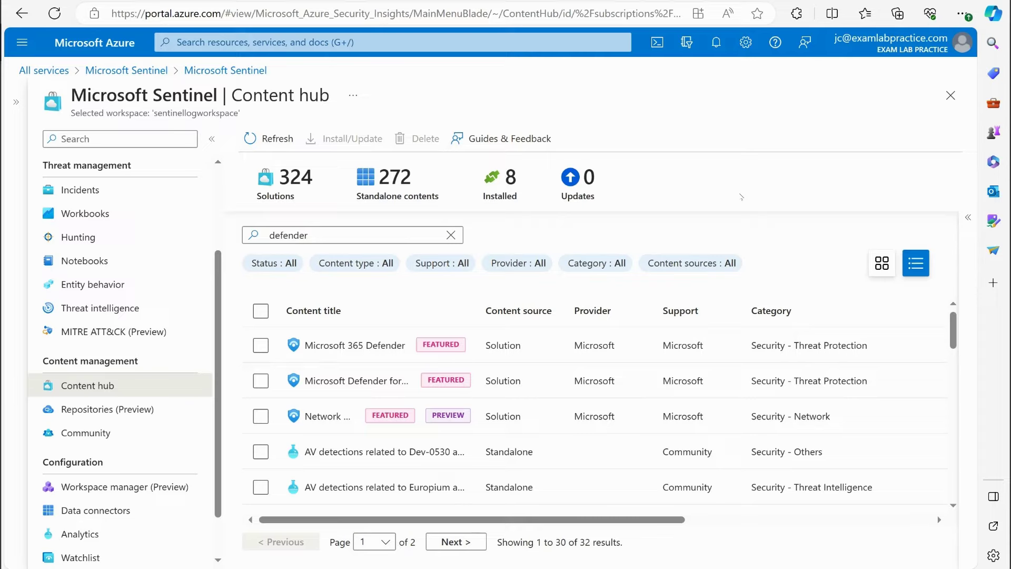
key("ctrl+Tab")
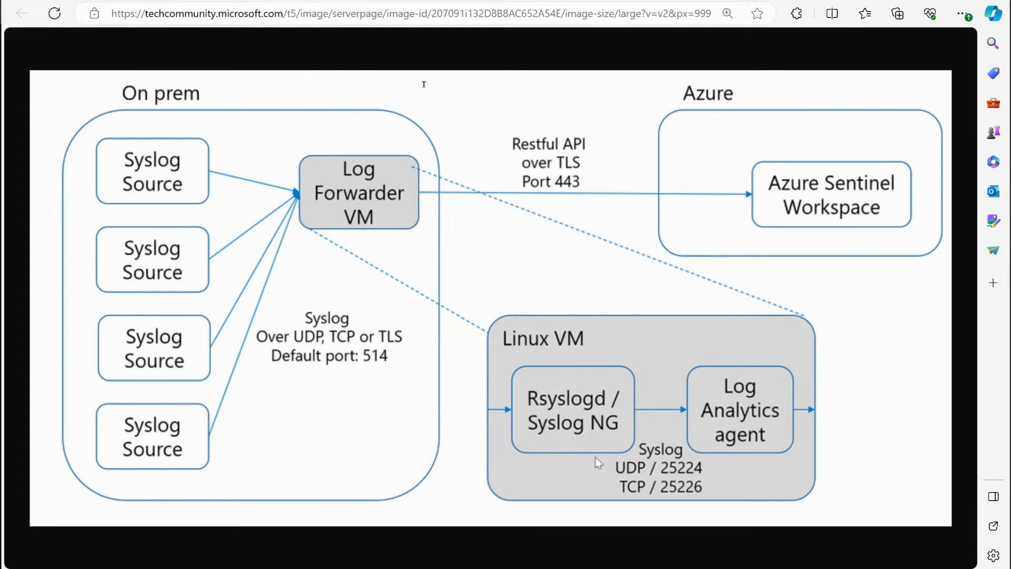
Open the Best Practices for CEF collection article from the search results and enlarge its diagram
key("ctrl+w")
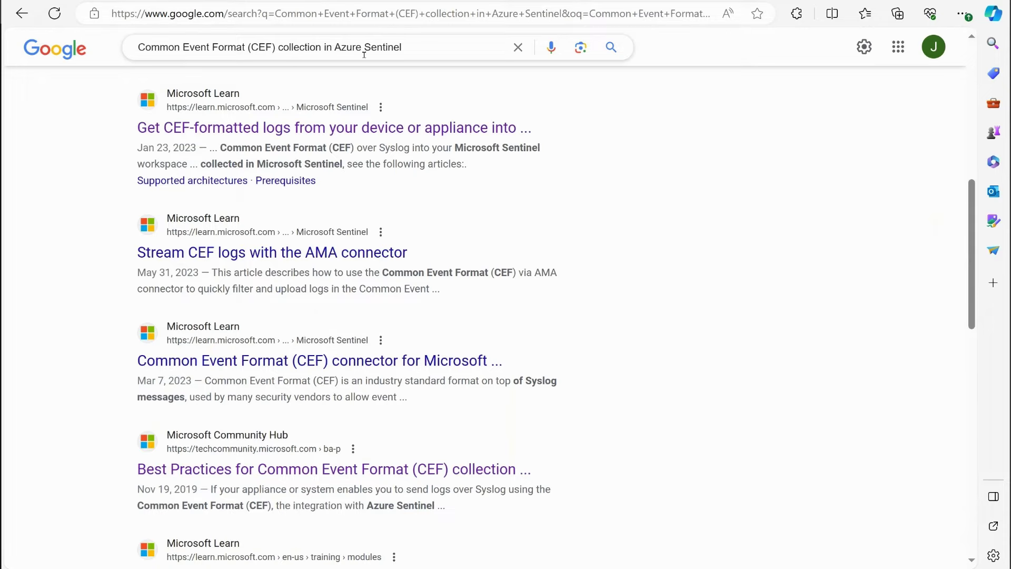
scroll(368, 53, "up", 2)
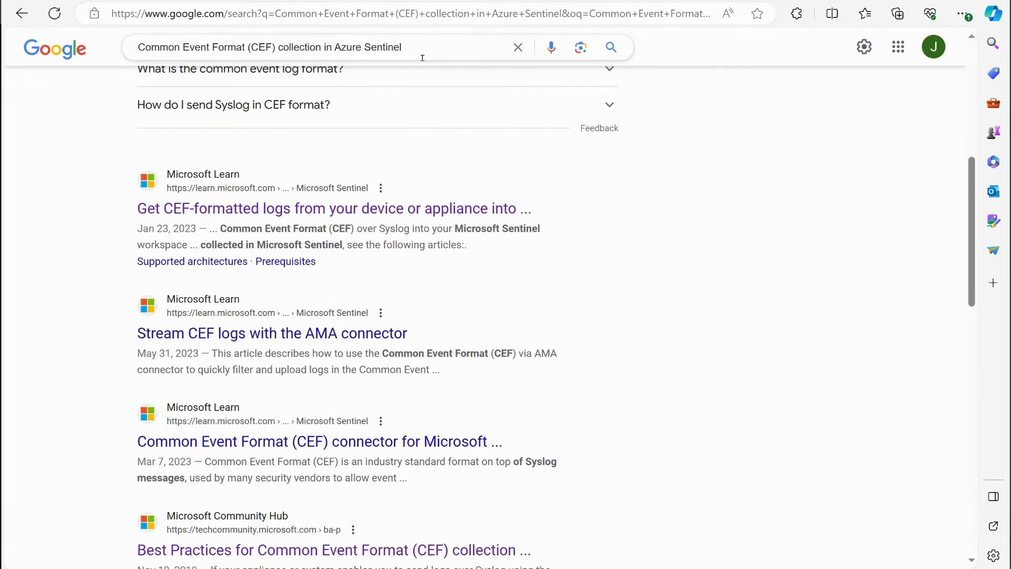
scroll(440, 57, "down", 6)
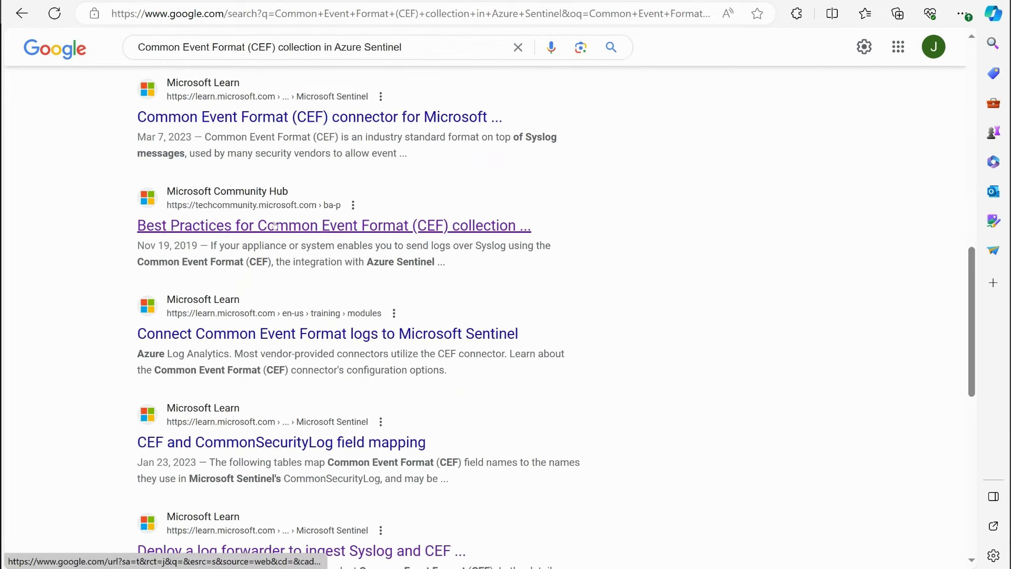
left_click(417, 230)
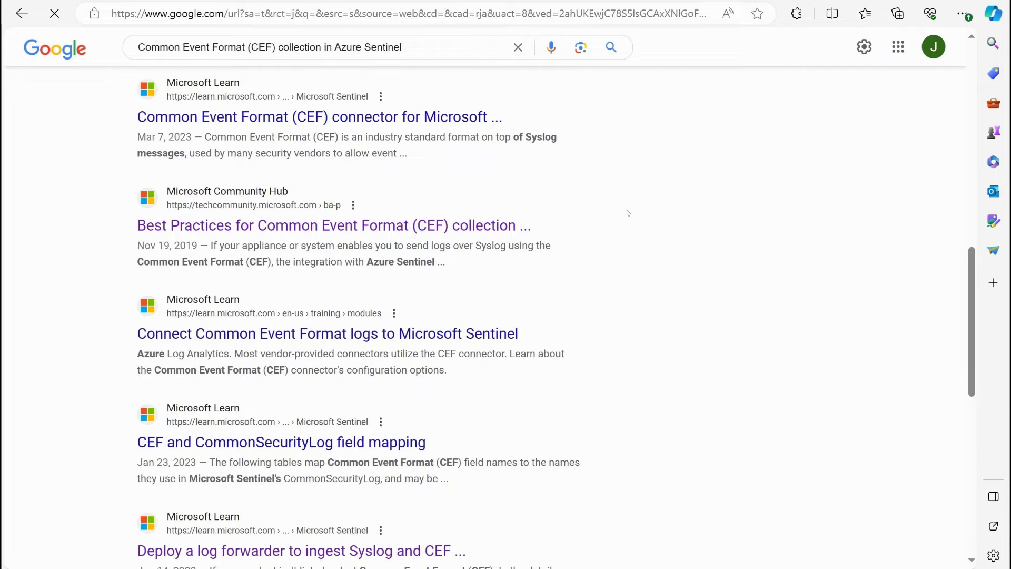
scroll(391, 367, "down", 10)
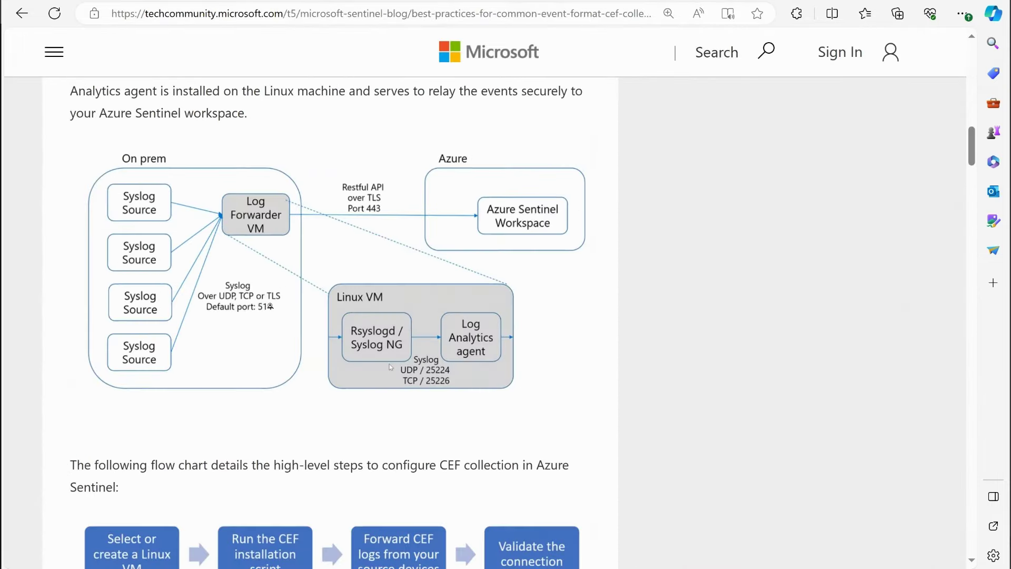
left_click(391, 367)
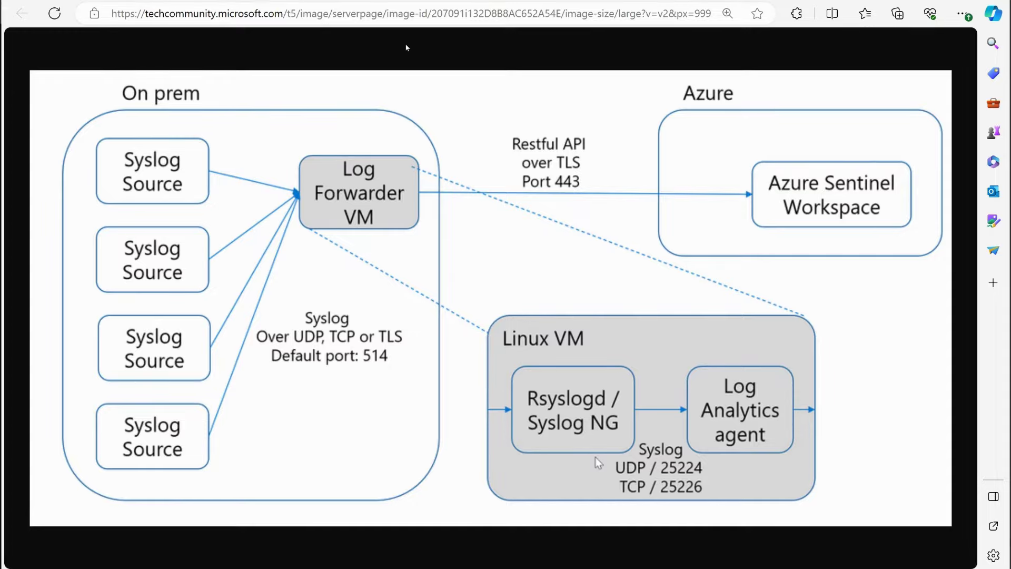
Return to the article and reopen the CEF architecture diagram at full size
key("ctrl+w")
scroll(521, 466, "up", 10)
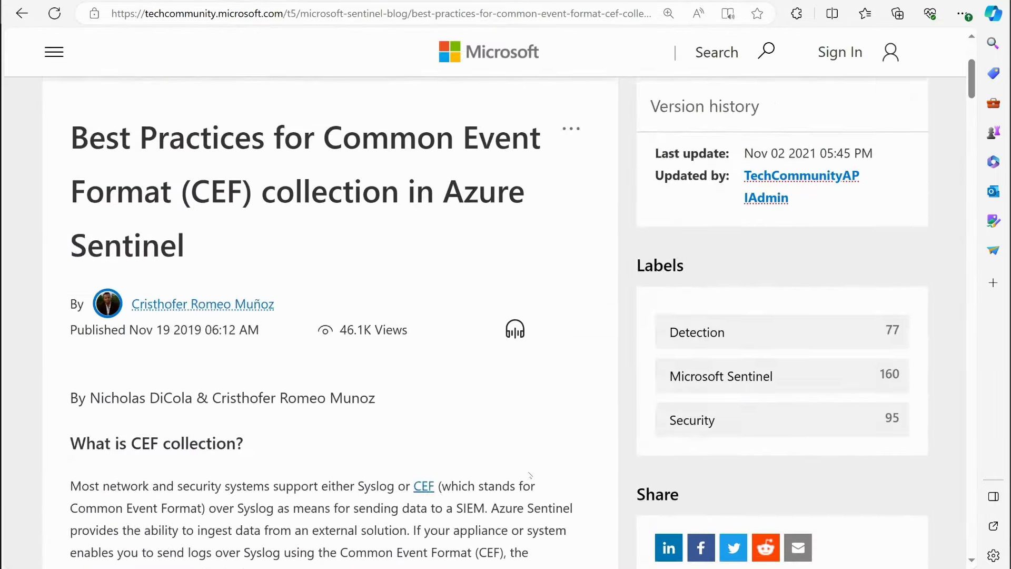
scroll(521, 466, "up", 1)
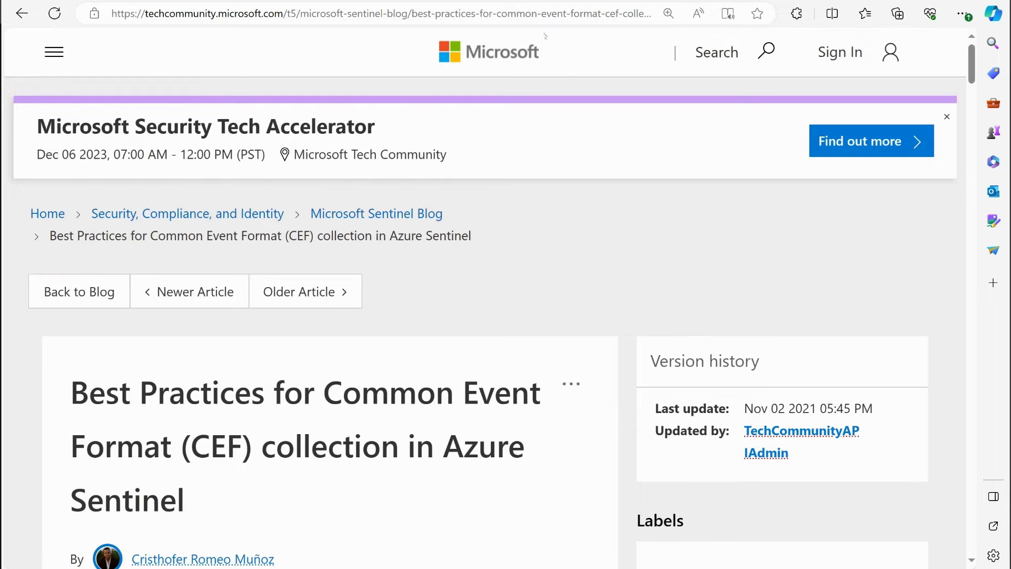
scroll(391, 361, "down", 10)
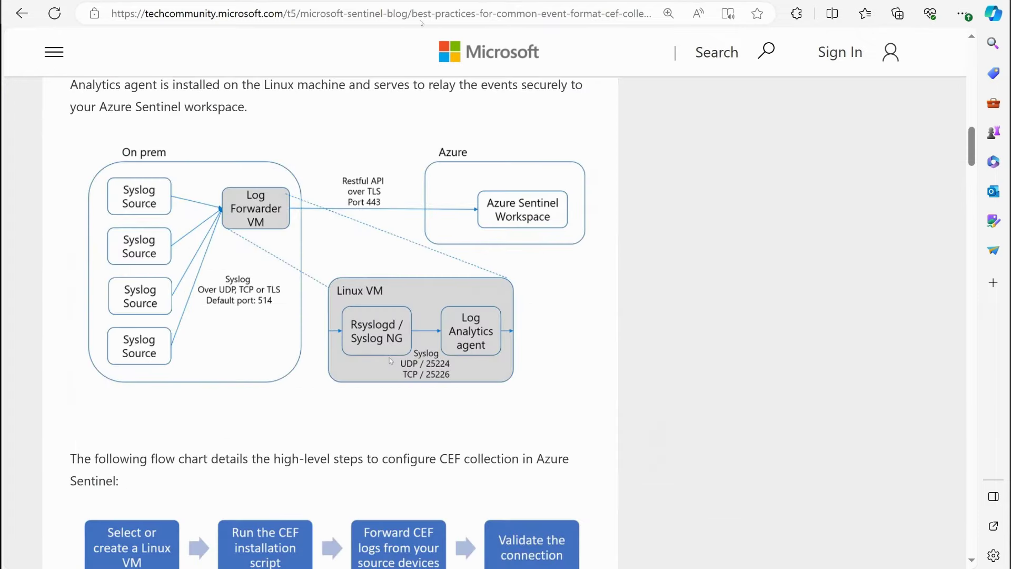
left_click(390, 361)
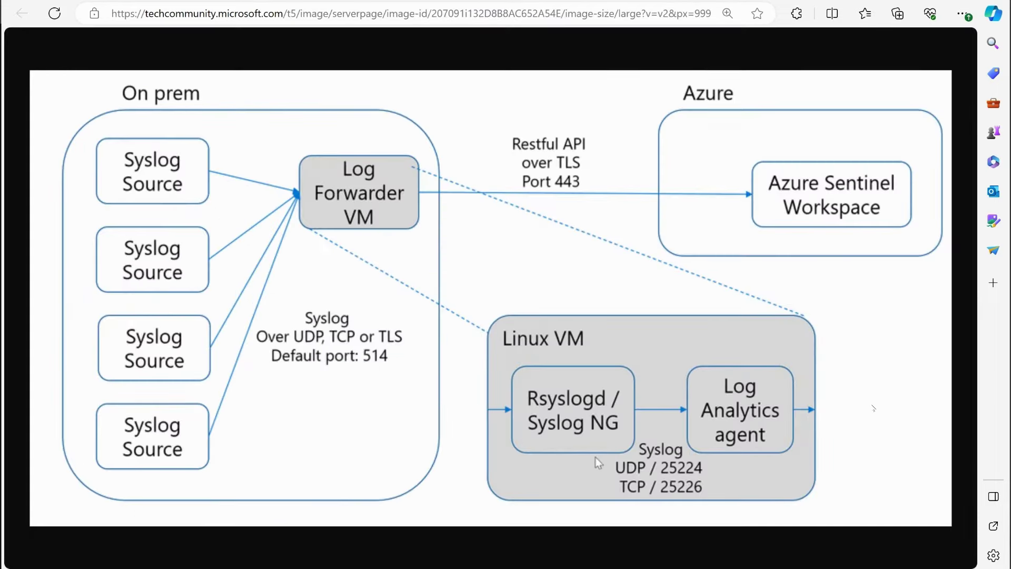
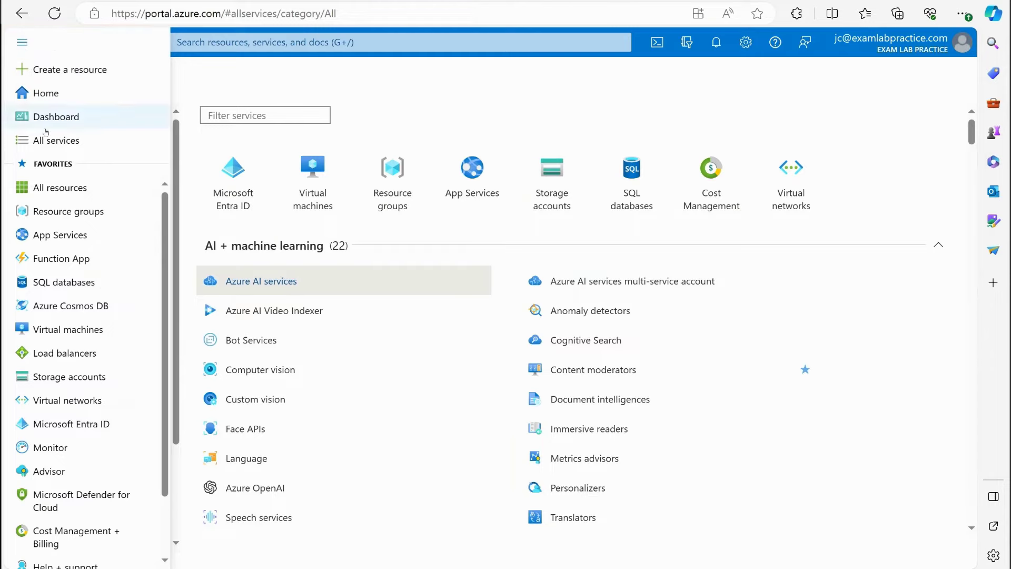
Find Microsoft Sentinel via All services, open SentinelLogWorkspace and collapse the workspace list
left_click(56, 140)
type("senti")
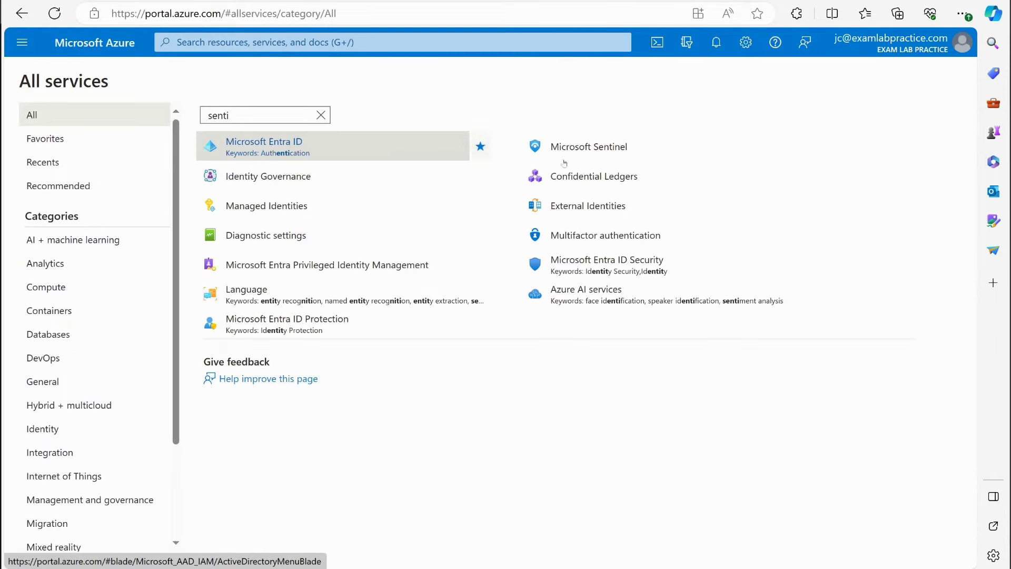
left_click(583, 148)
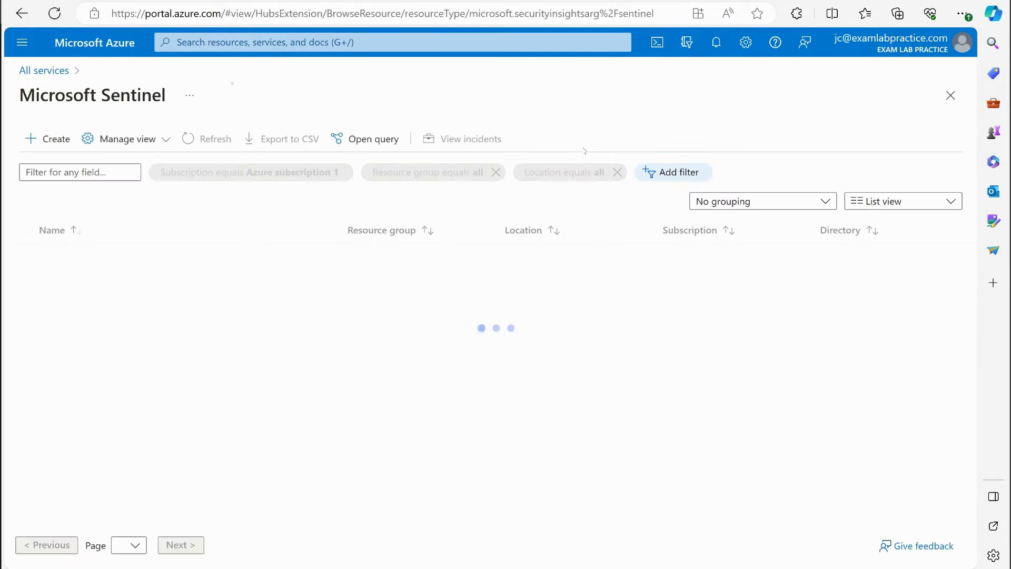
left_click(105, 255)
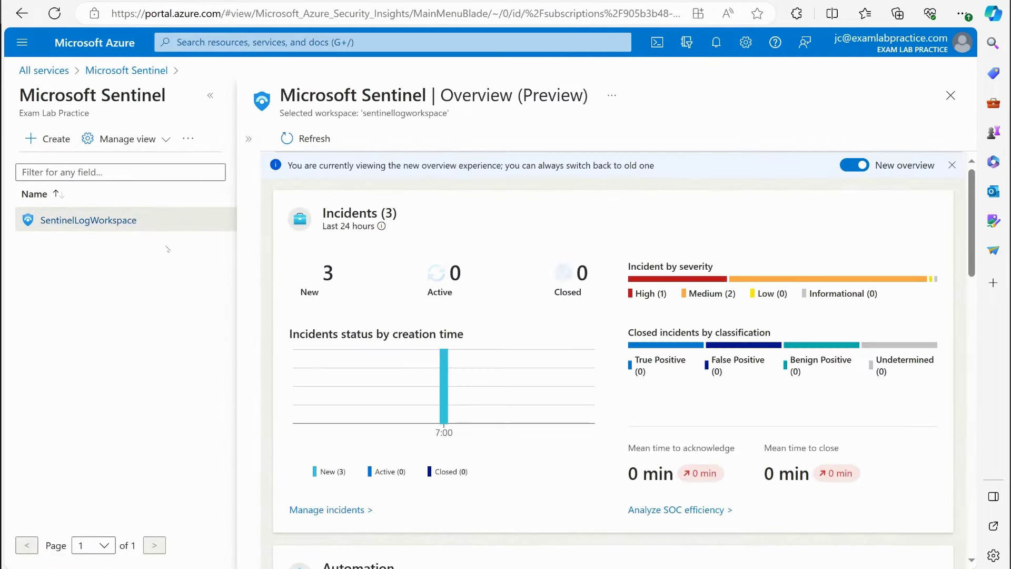
left_click(210, 96)
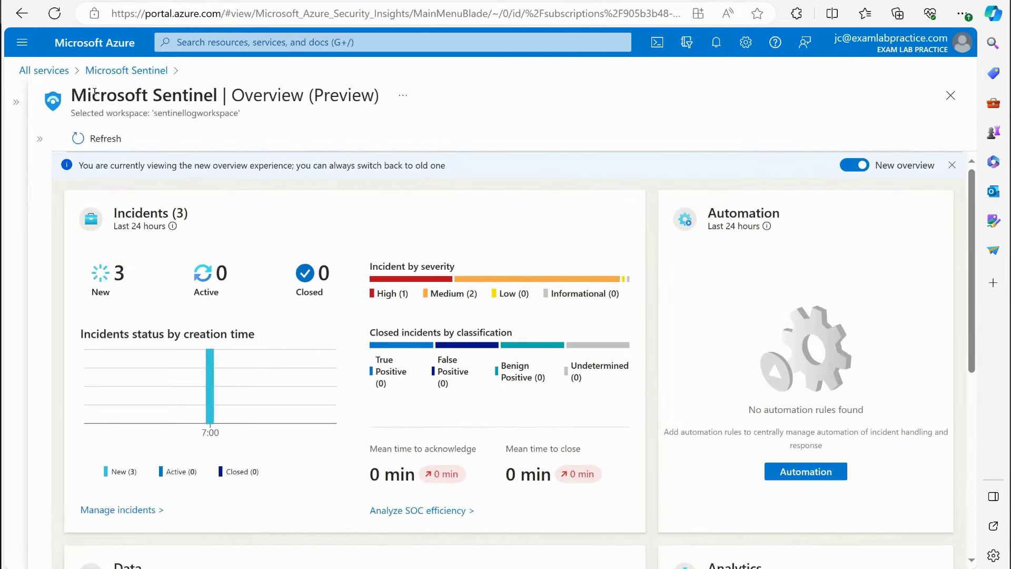
left_click(134, 73)
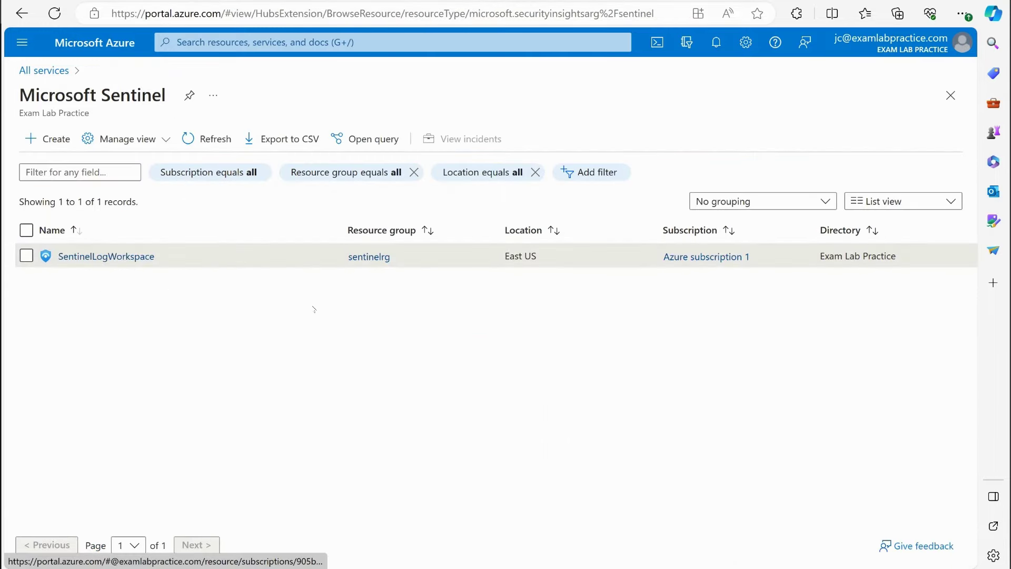
left_click(119, 256)
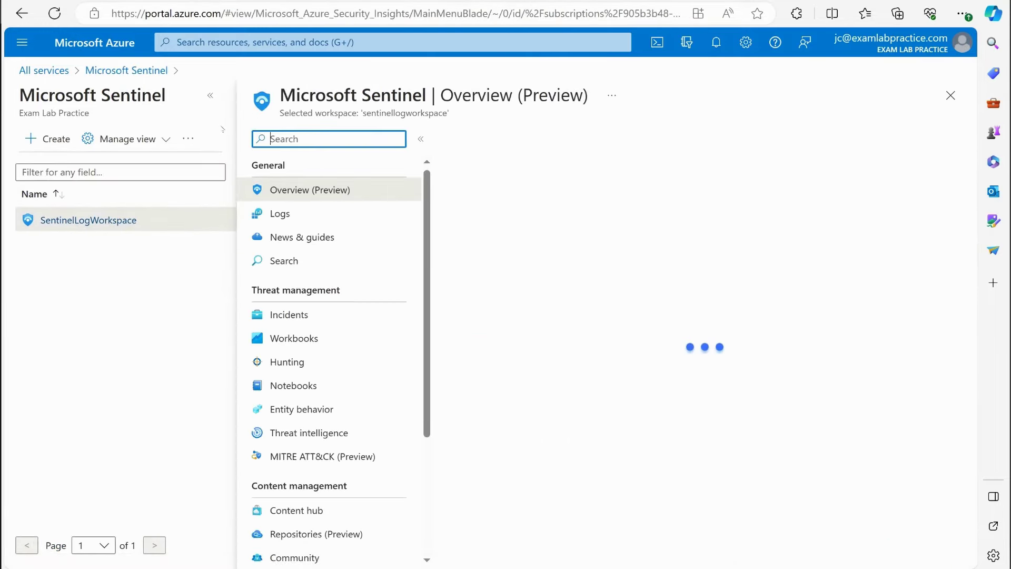
left_click(210, 96)
scroll(137, 347, "down", 3)
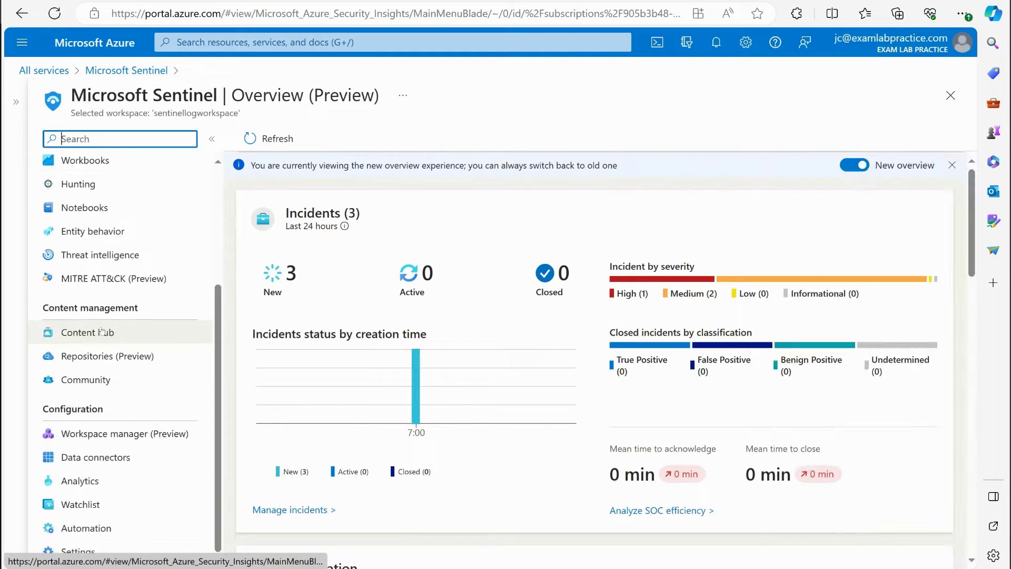
Search the Content hub for 'syslog' and select the Common Event Format solution
left_click(88, 332)
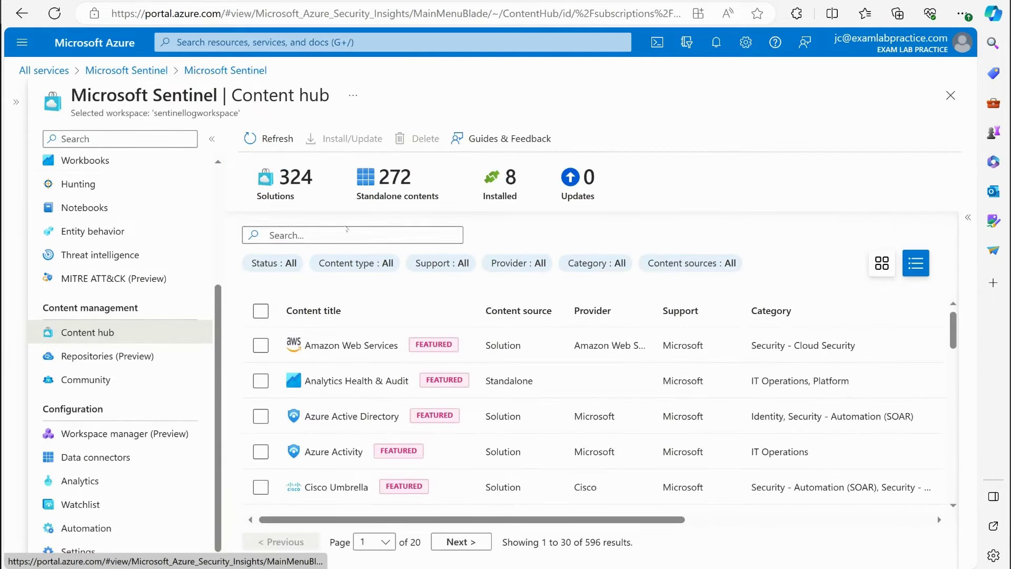
left_click(319, 237)
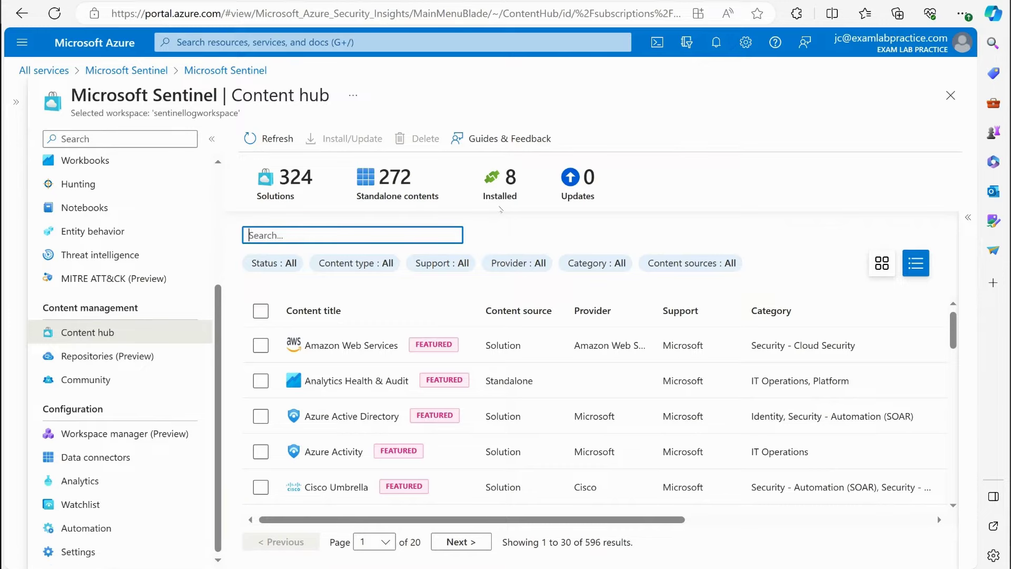
type("syslog")
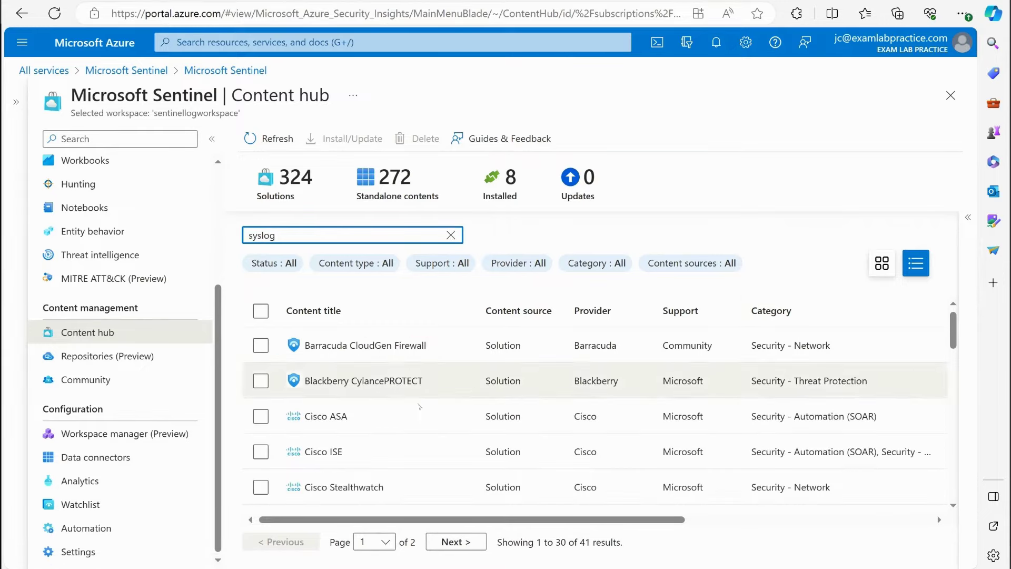
scroll(491, 371, "down", 4)
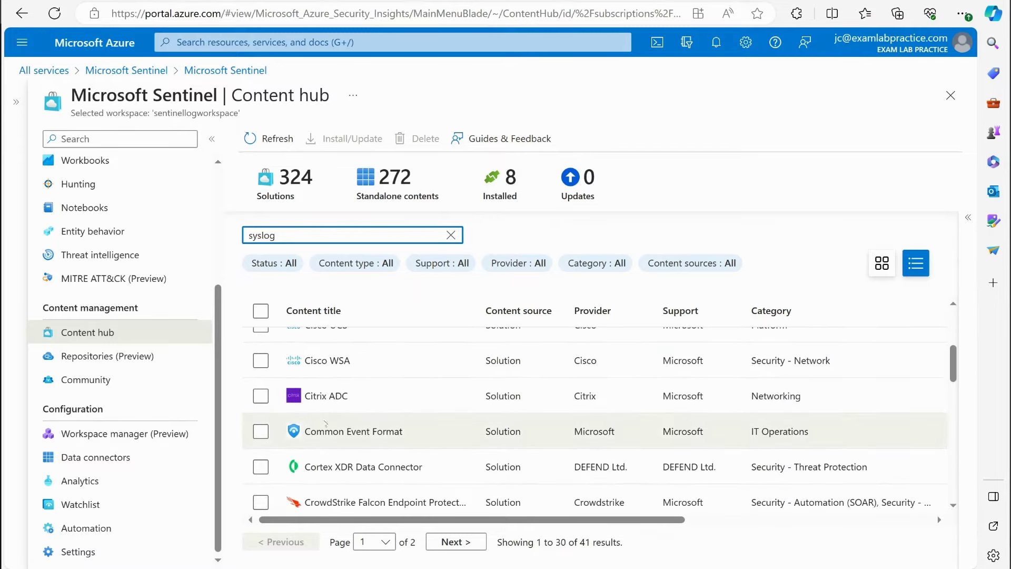
left_click(401, 435)
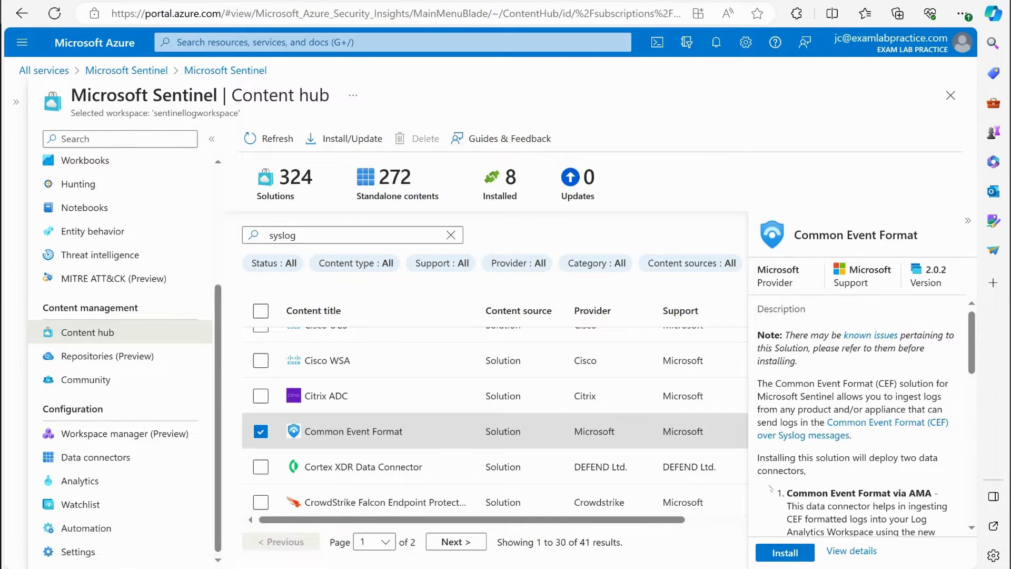
Select the Microsoft Sysmon For Linux solution and review its details pane
scroll(502, 418, "down", 2)
scroll(429, 398, "down", 3)
scroll(429, 398, "down", 5)
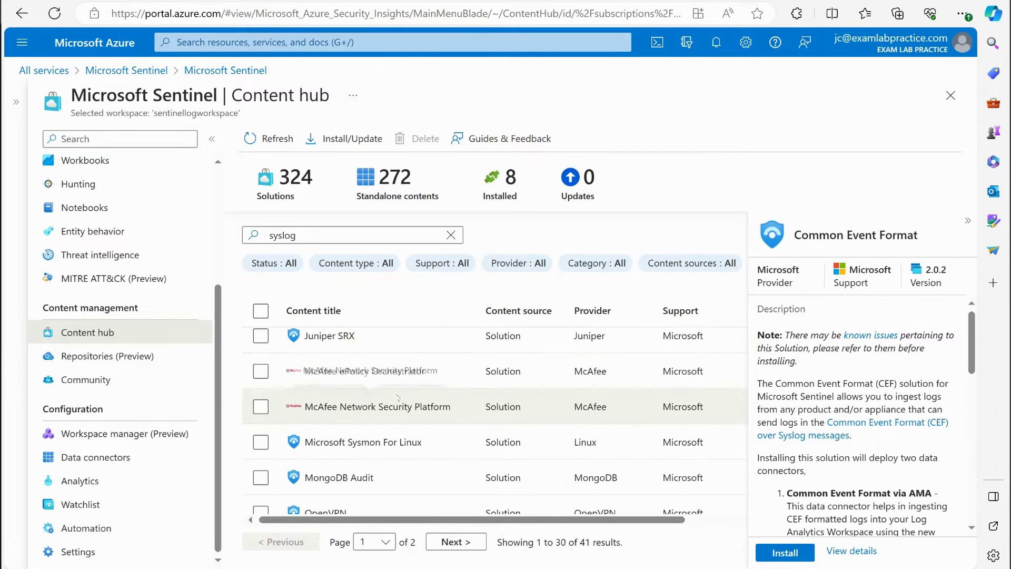
scroll(398, 397, "down", 2)
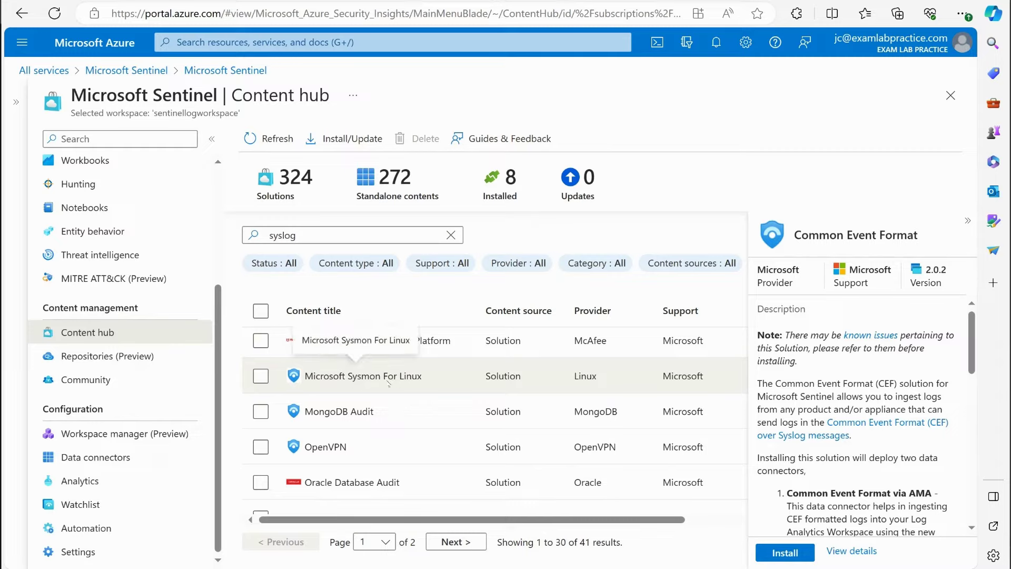
left_click(283, 376)
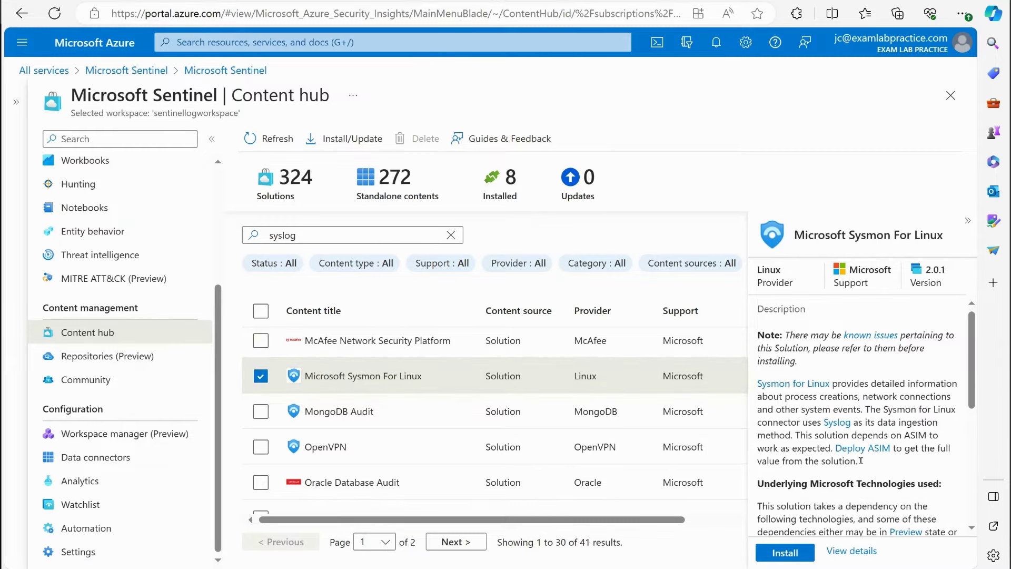
scroll(875, 451, "down", 2)
scroll(848, 411, "up", 1)
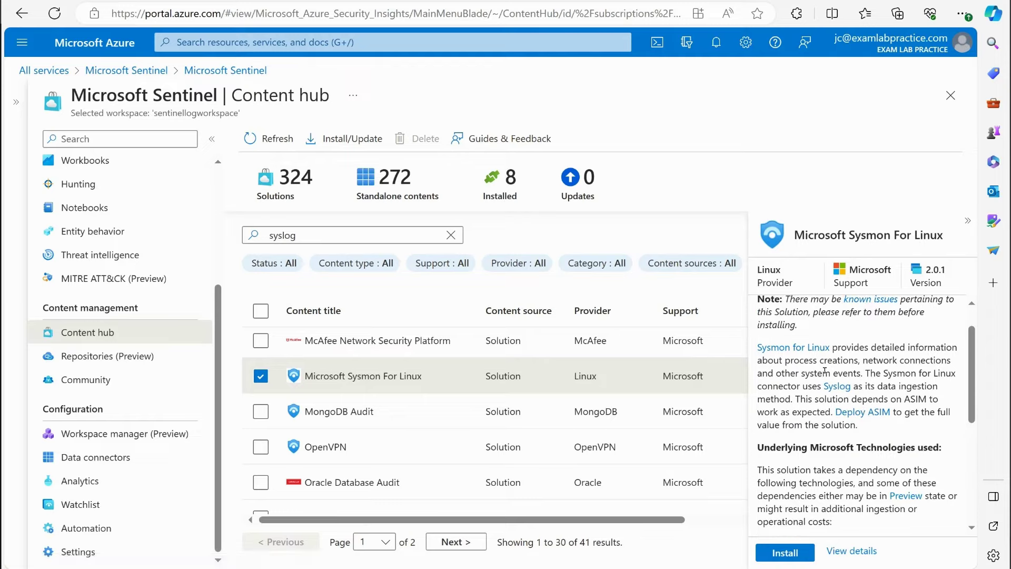
scroll(906, 358, "up", 1)
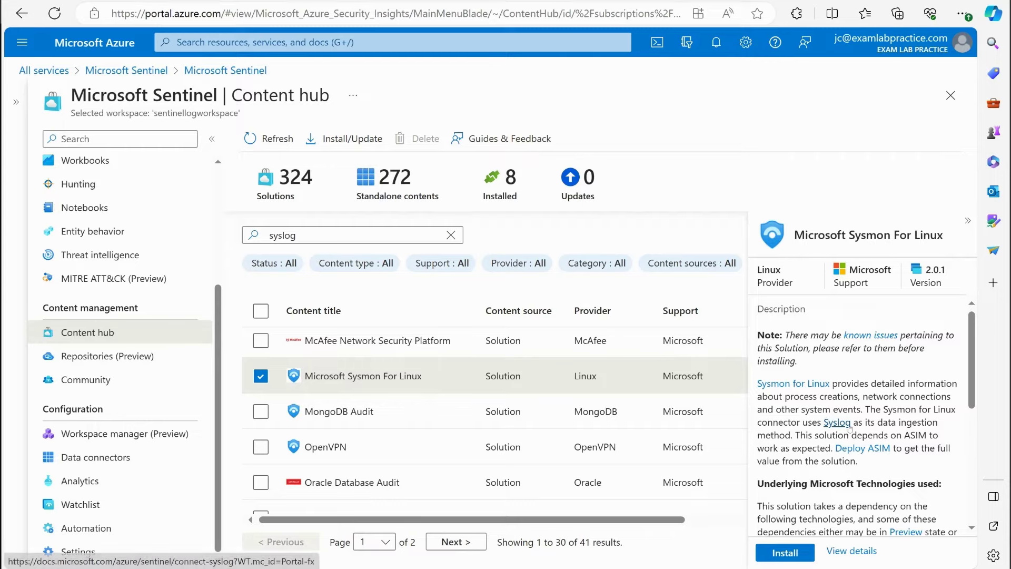
scroll(918, 428, "down", 3)
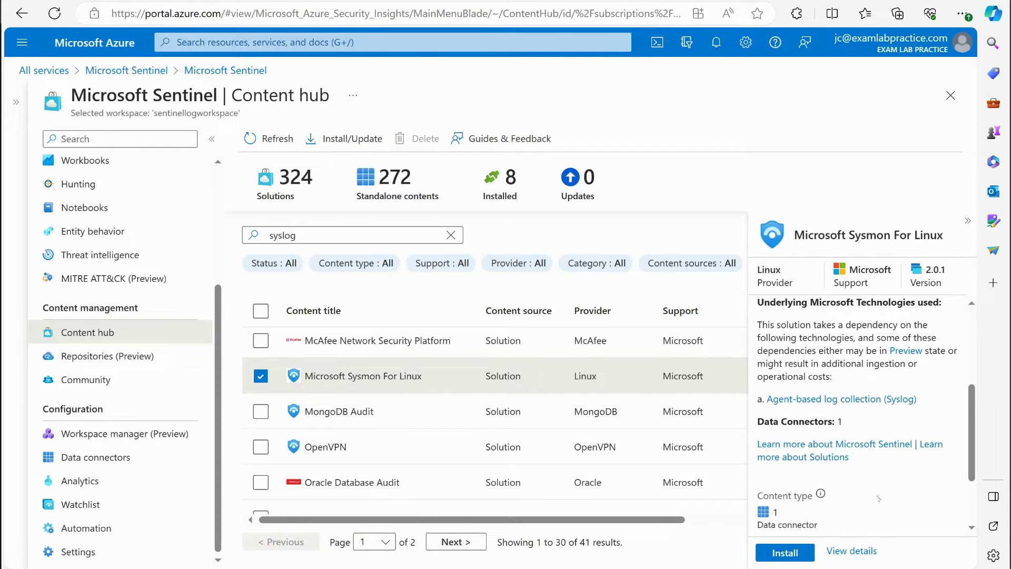
right_click(843, 551)
Open the Sysmon For Linux solution page in a new tab and review its Syslog dependency
left_click(896, 336)
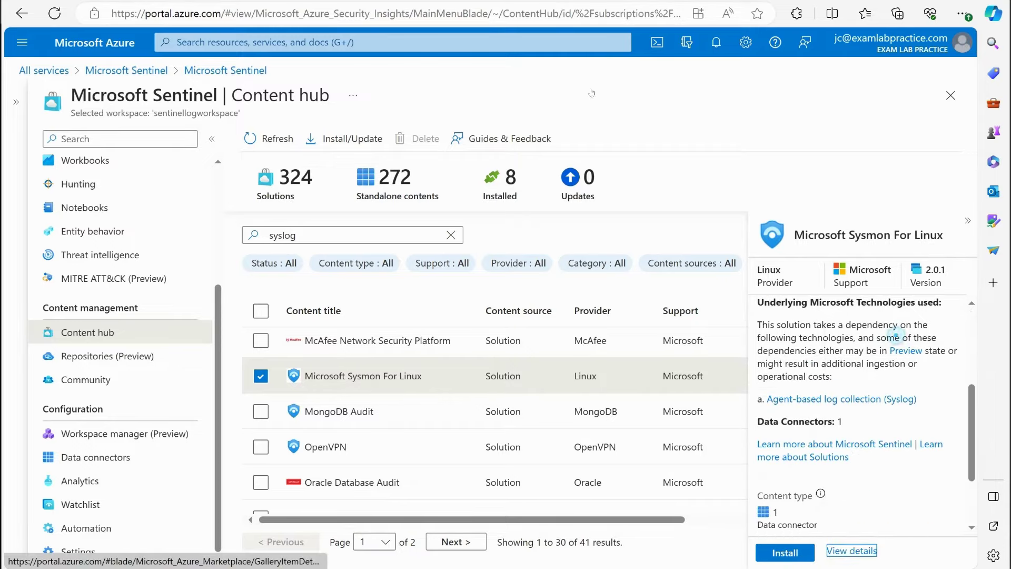
key("ctrl+Tab")
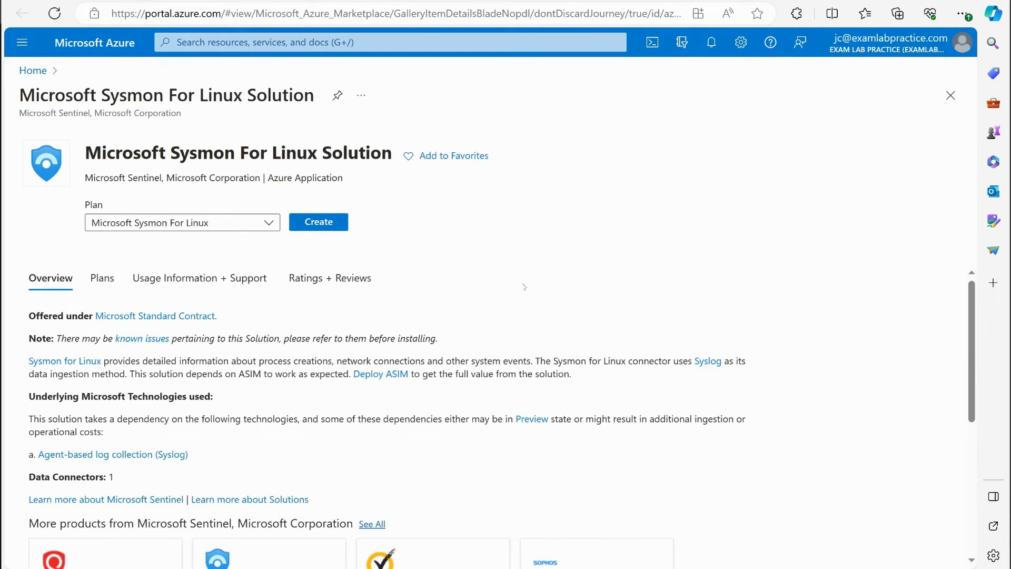
scroll(385, 308, "down", 1)
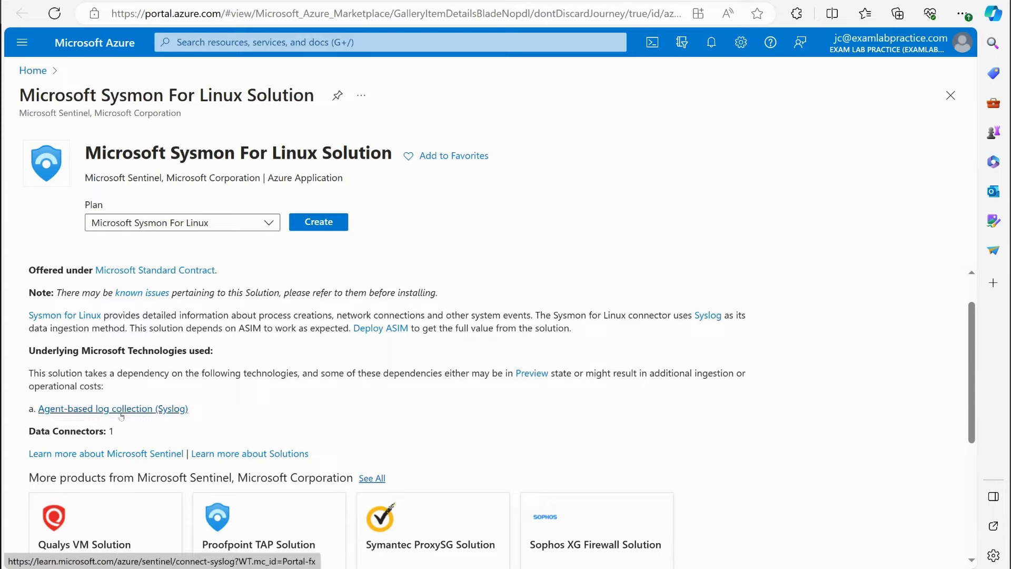
right_click(150, 415)
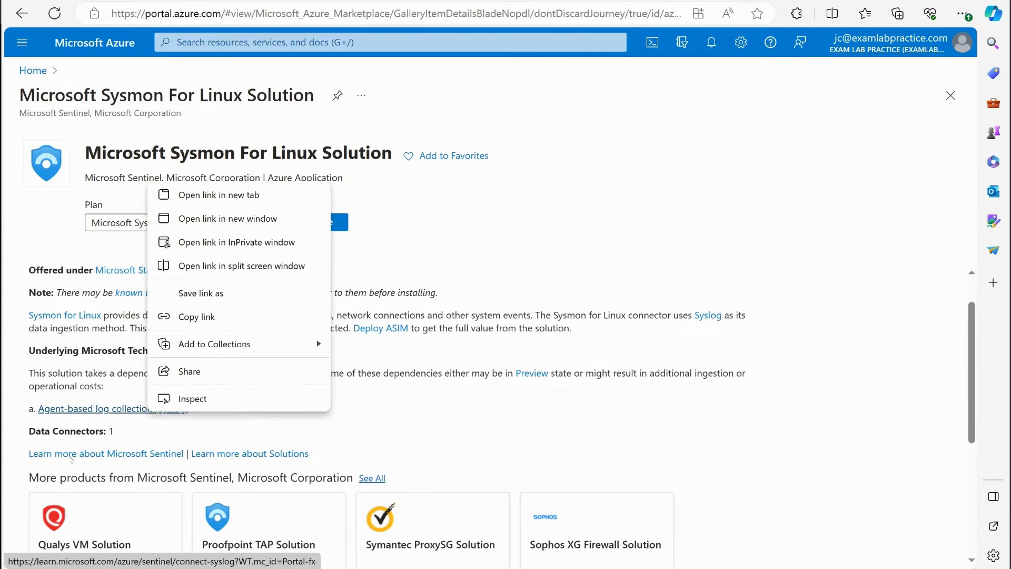
left_click(461, 419)
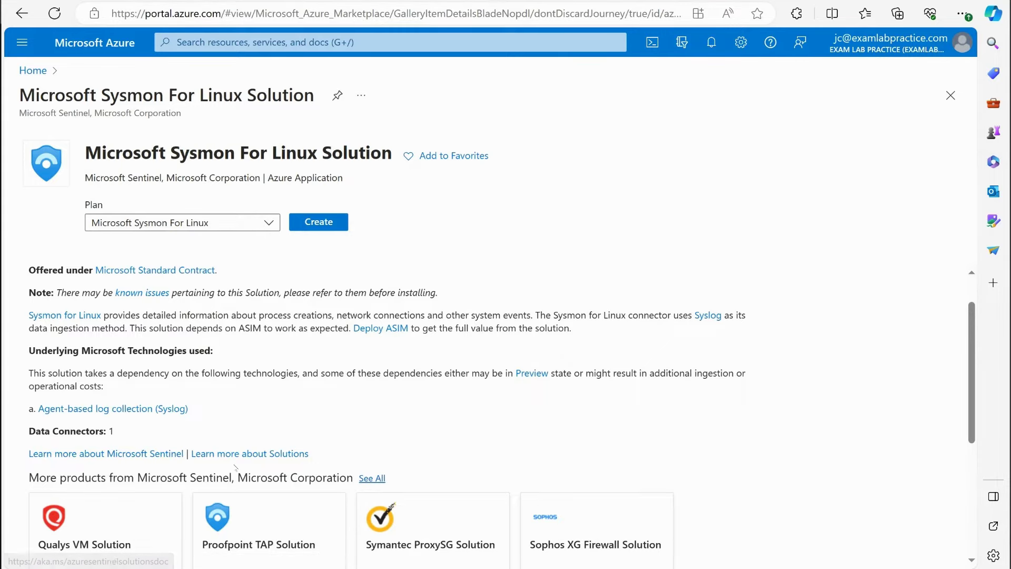
scroll(118, 431, "down", 1)
right_click(174, 364)
Open the 'Agent-based log collection (Syslog)' article in a new tab and view its architecture diagram
left_click(241, 379)
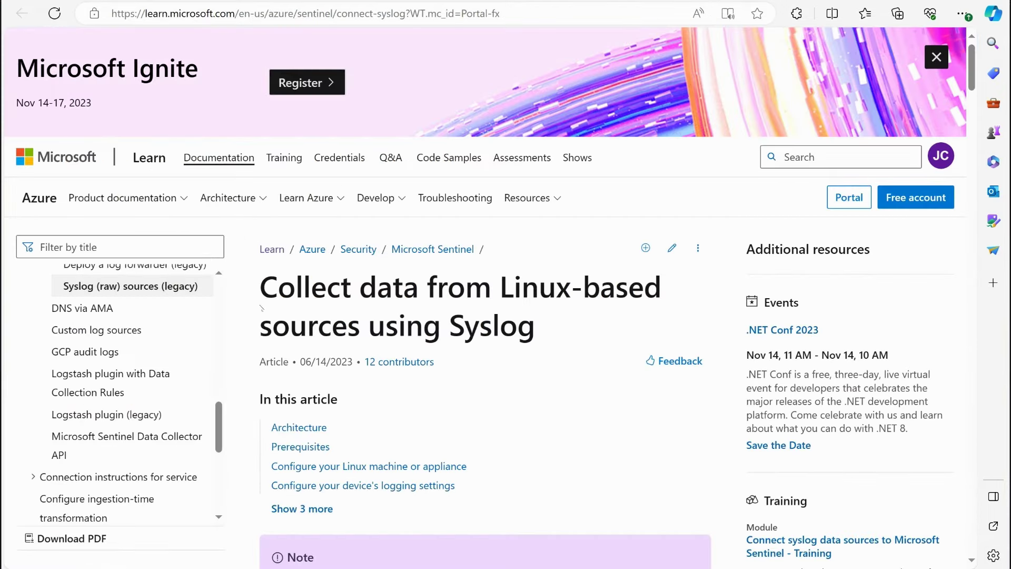
scroll(659, 297, "down", 15)
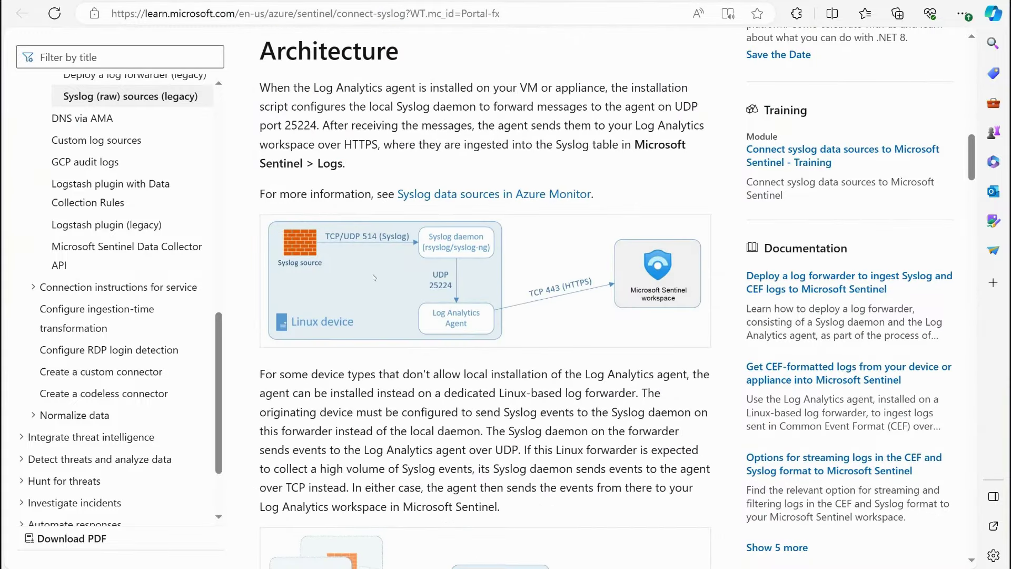
right_click(375, 257)
left_click(410, 267)
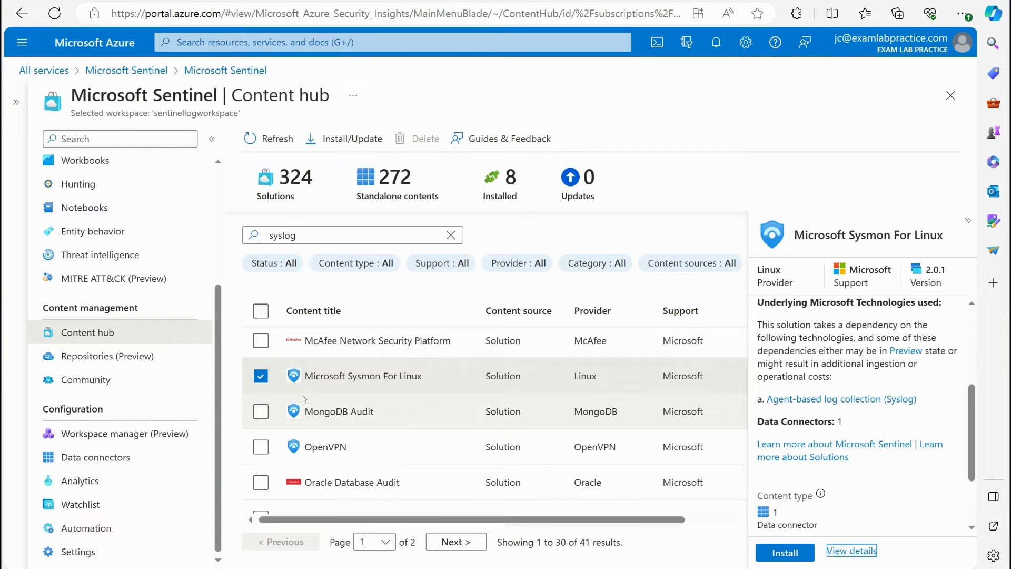
Install the selected Common Event Format and Microsoft Sysmon For Linux solutions
scroll(416, 388, "up", 15)
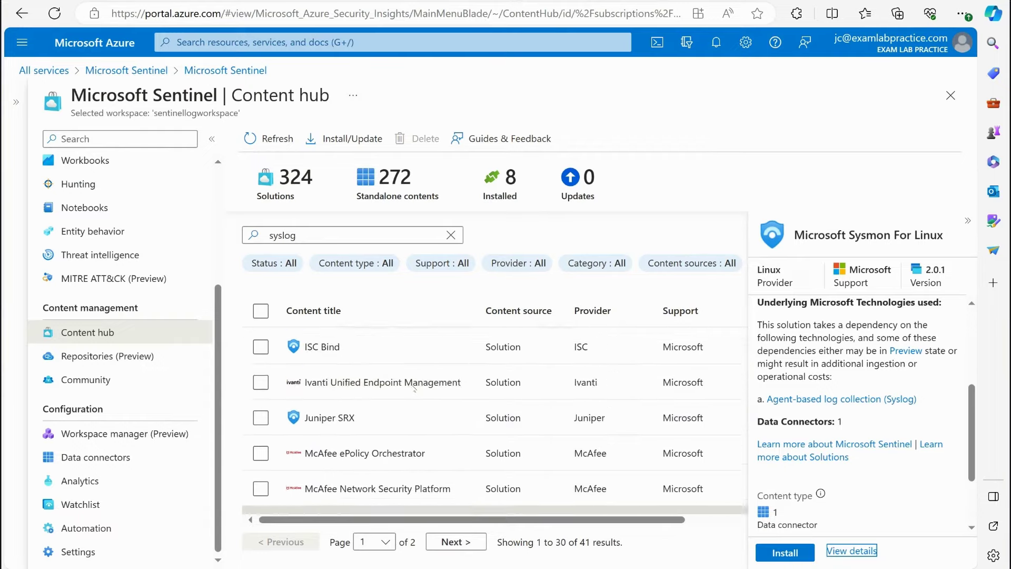
scroll(405, 432, "down", 1)
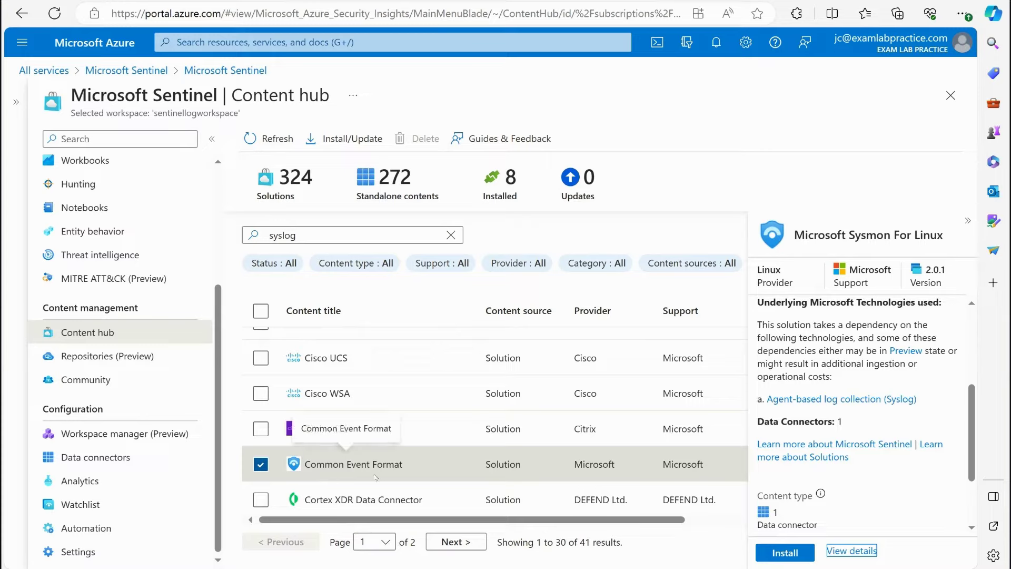
left_click(345, 138)
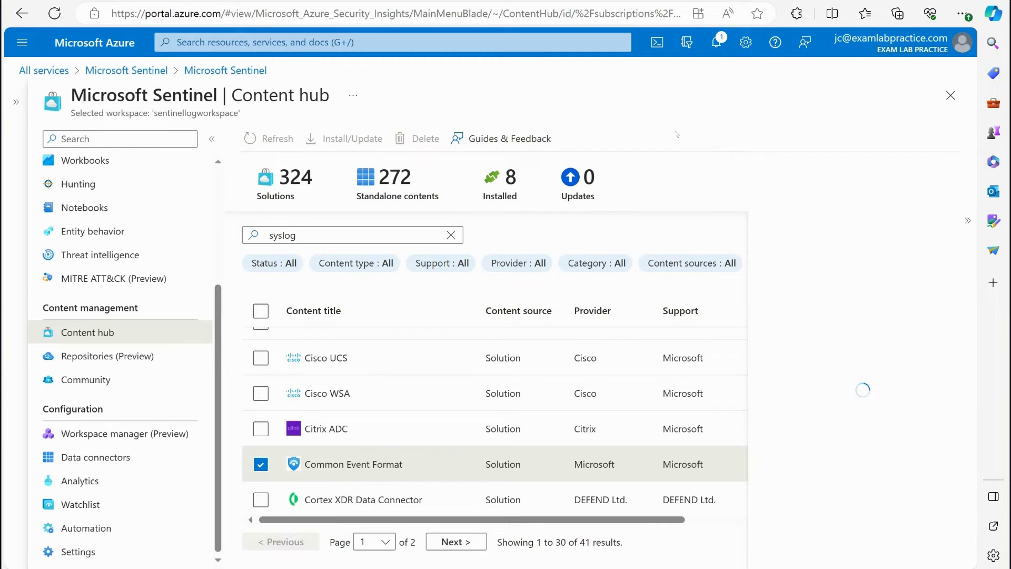
Check the installation notifications and confirm Sysmon For Linux shows Installed in the Status column
left_click(716, 42)
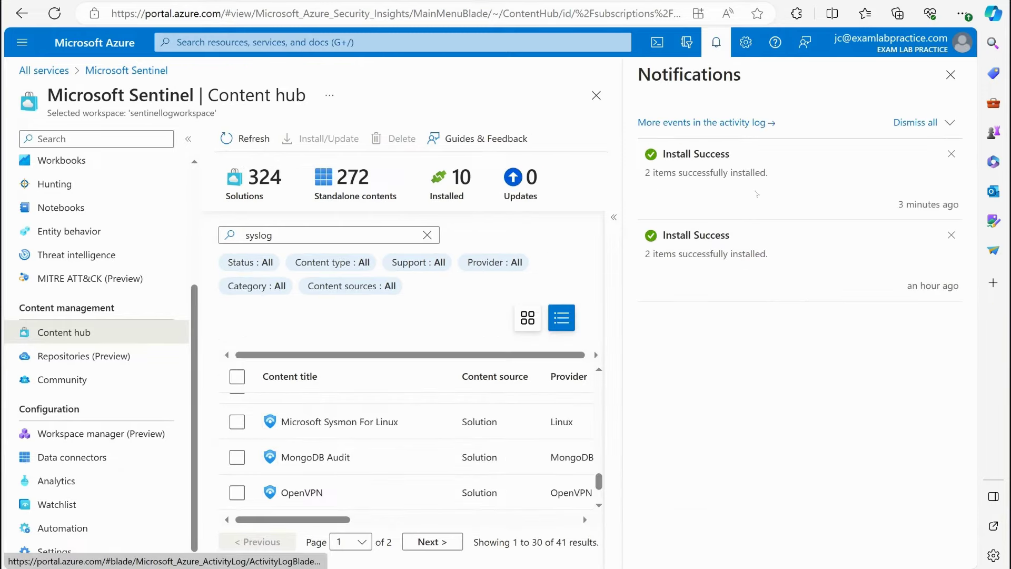
left_click(950, 75)
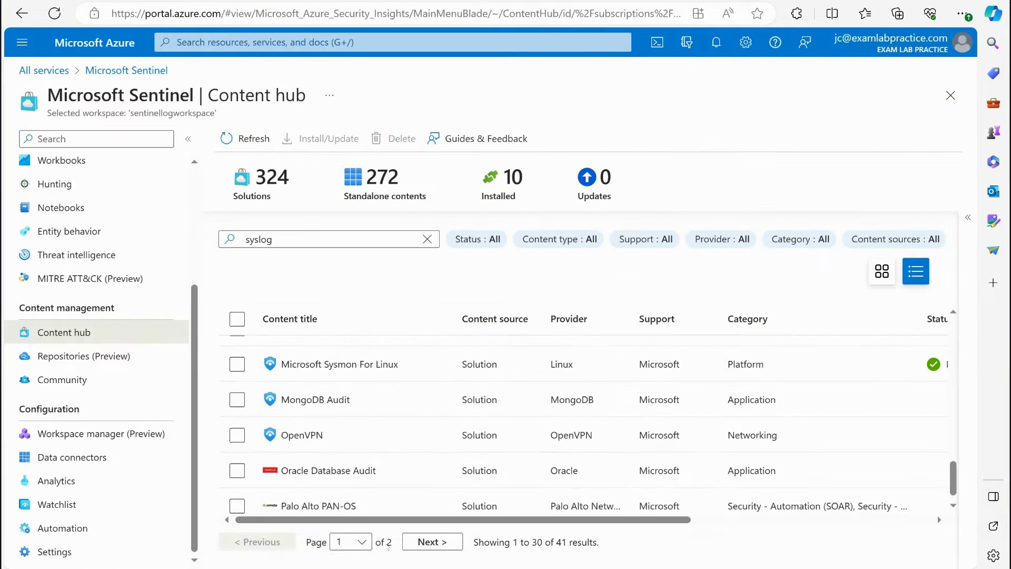
left_click_drag(389, 522, 528, 522)
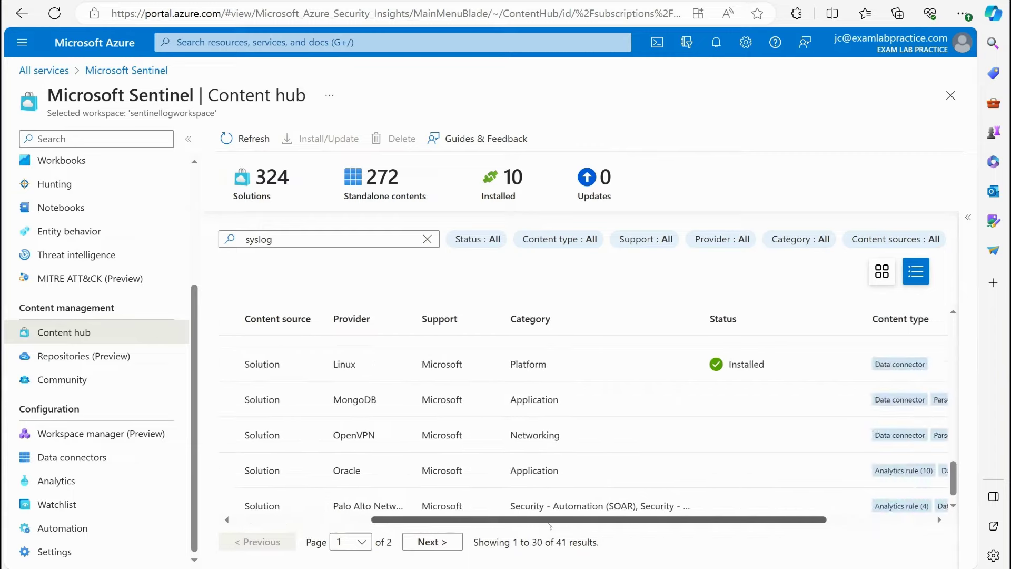
left_click_drag(659, 520, 521, 520)
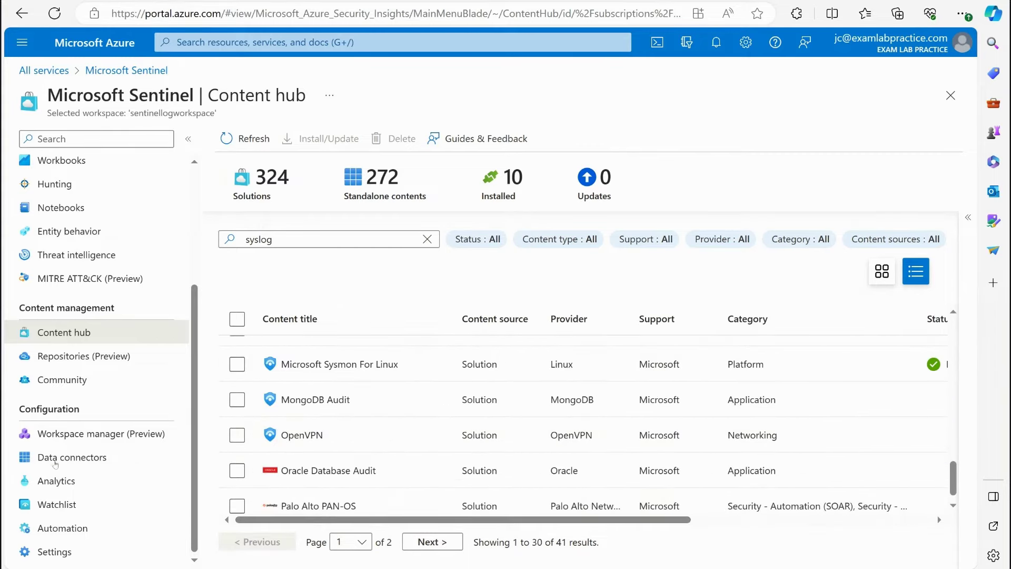
Browse the 8 Sentinel data connectors and open the Microsoft Sysmon For Linux connector
left_click(72, 457)
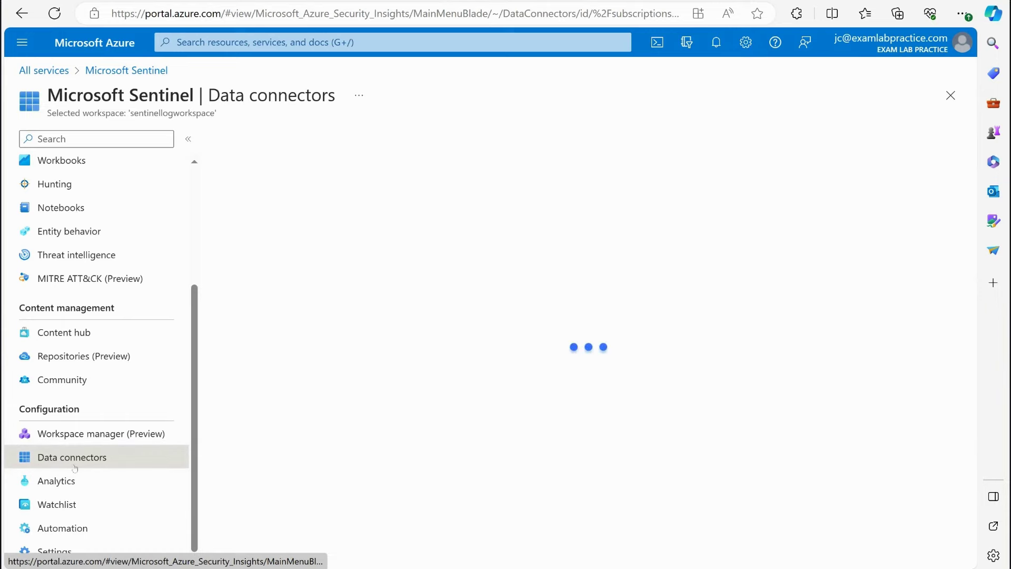
scroll(327, 537, "down", 3)
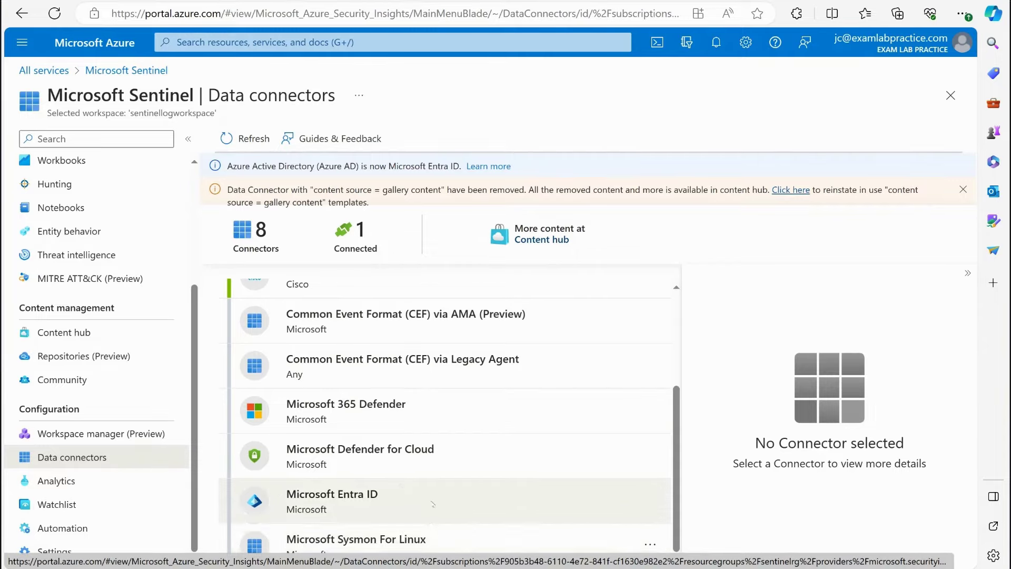
scroll(379, 474, "up", 3)
scroll(351, 458, "down", 1)
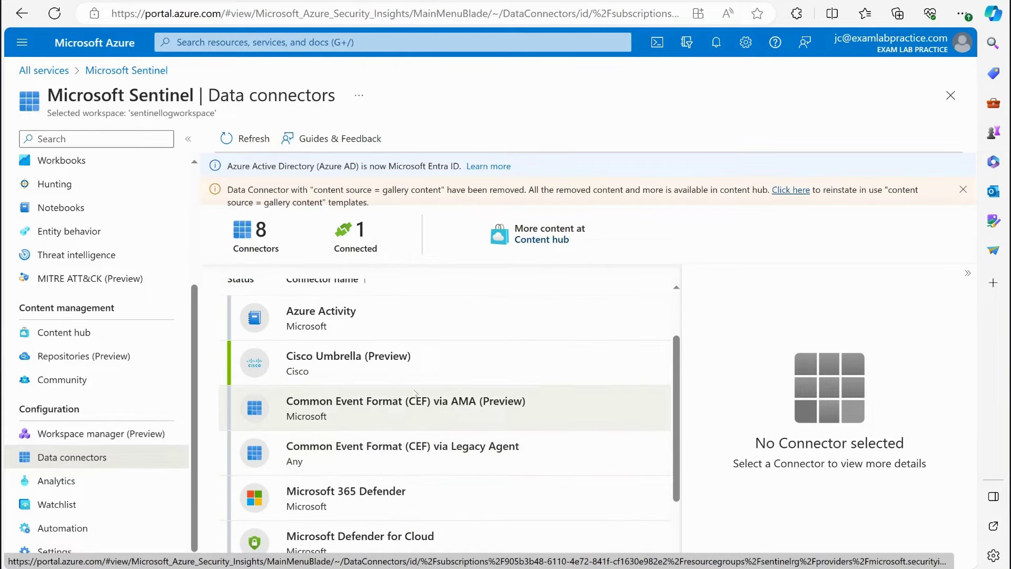
scroll(454, 396, "down", 2)
scroll(547, 395, "up", 1)
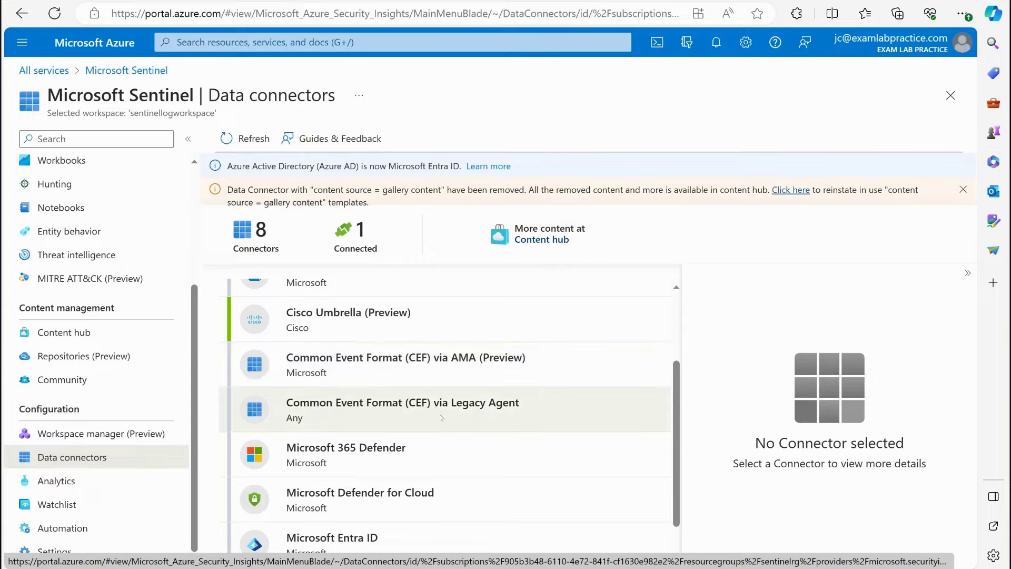
scroll(519, 455, "down", 1)
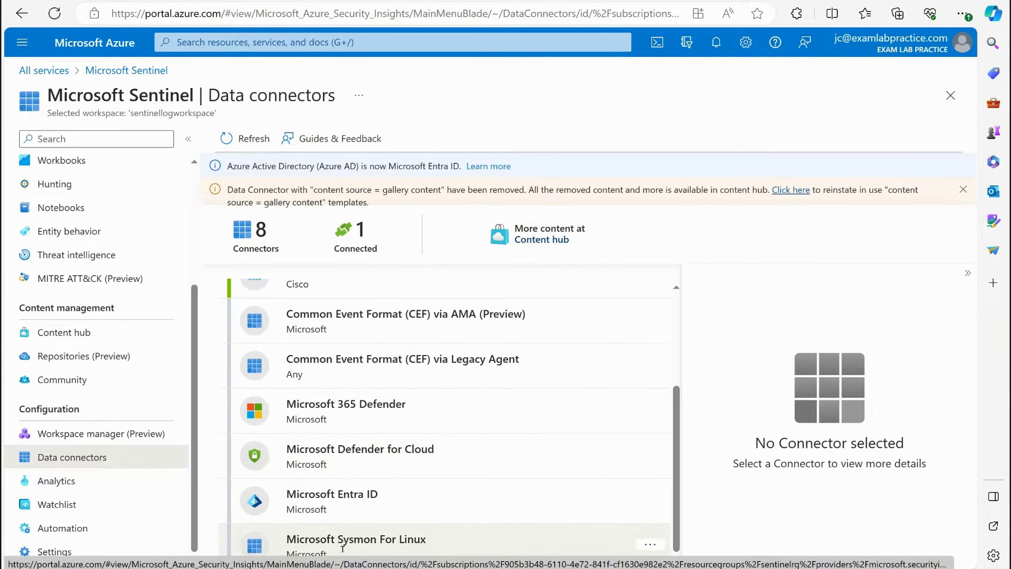
left_click(343, 548)
Open the Sysmon For Linux connector page and check the Azure Linux VM agent install instructions
left_click(748, 549)
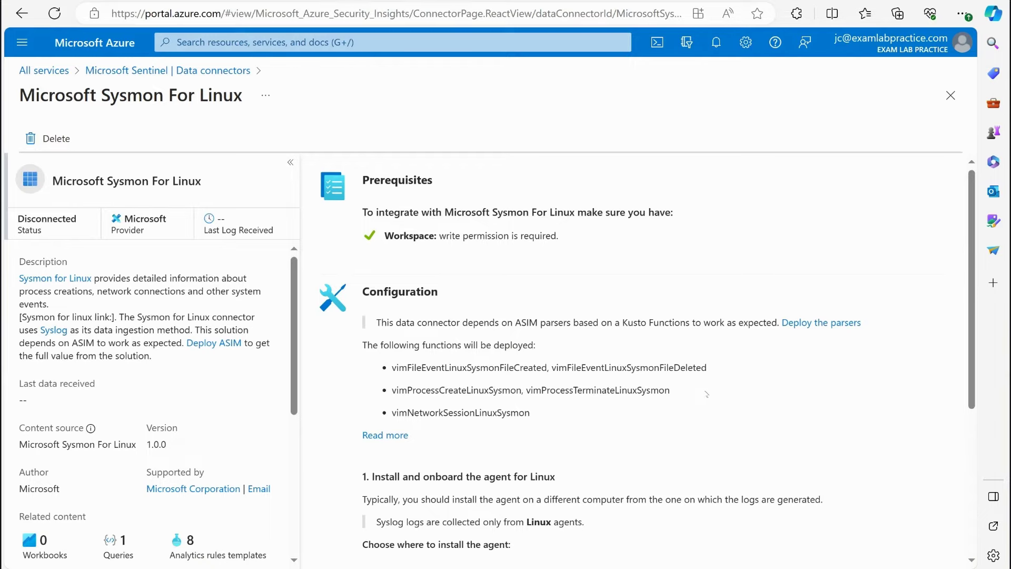
scroll(706, 394, "down", 5)
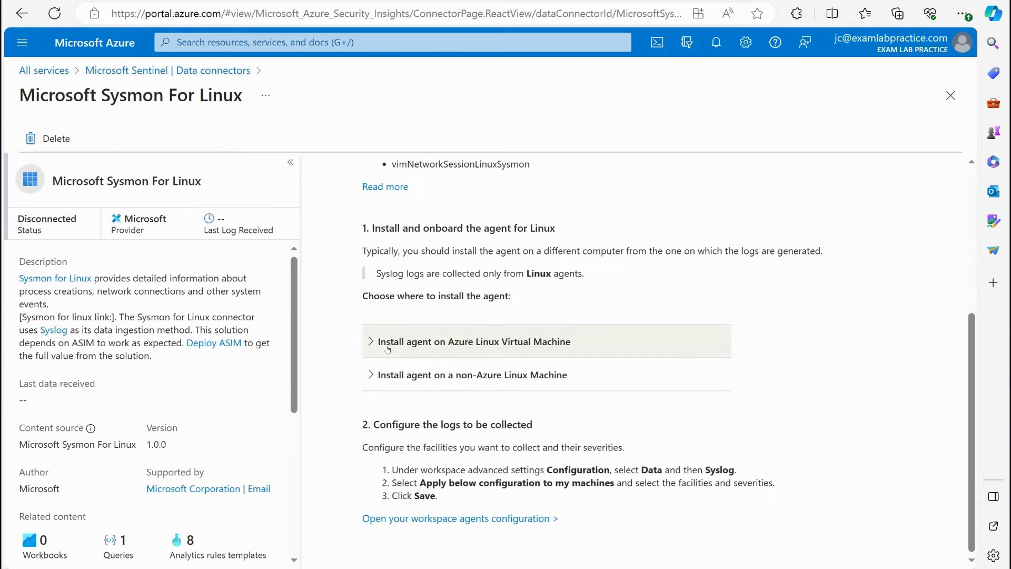
left_click(372, 341)
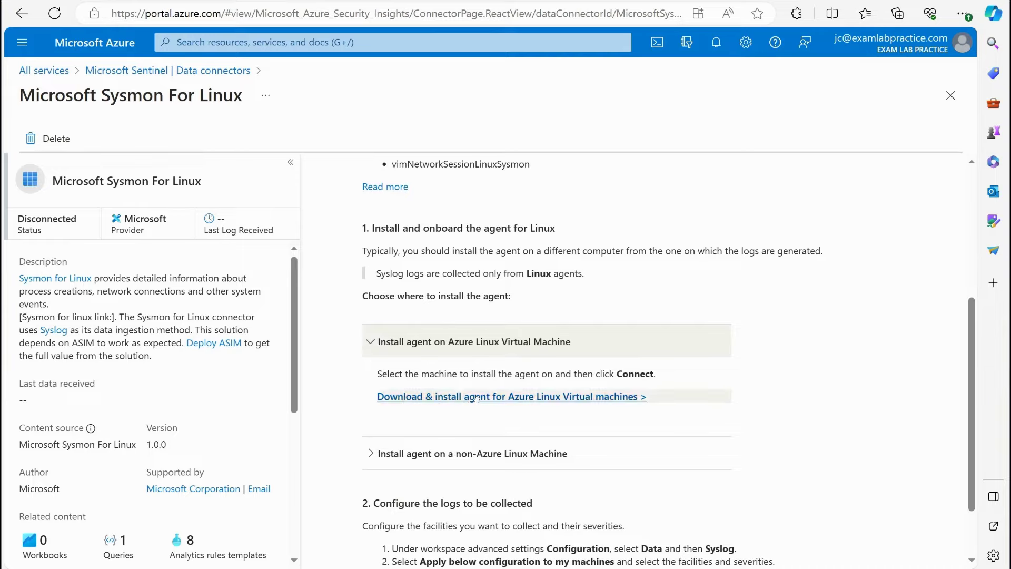
left_click(549, 405)
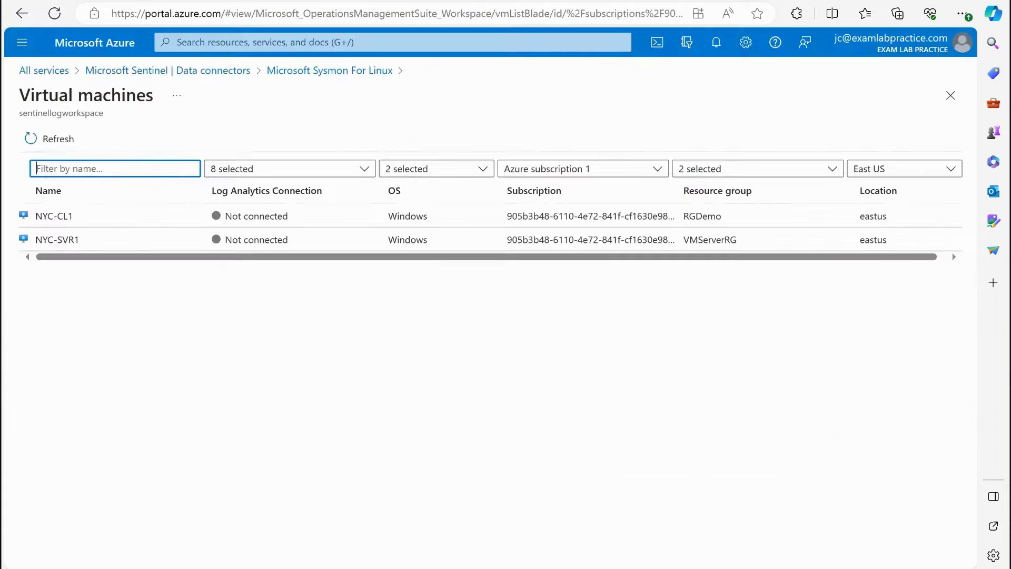
left_click(20, 11)
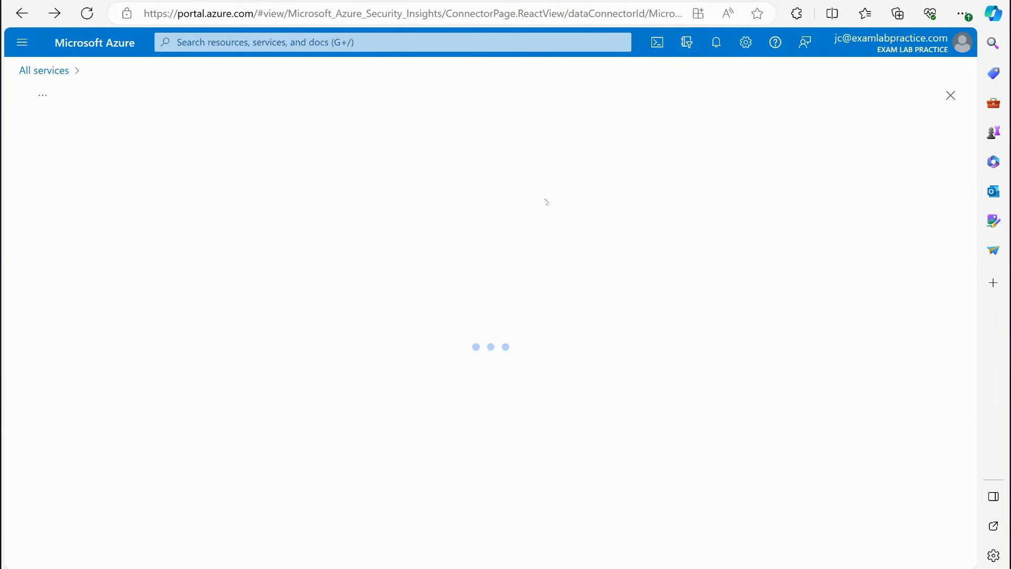
Expand the agent install instructions for non-Azure Linux machines
scroll(486, 390, "down", 1)
scroll(487, 390, "down", 3)
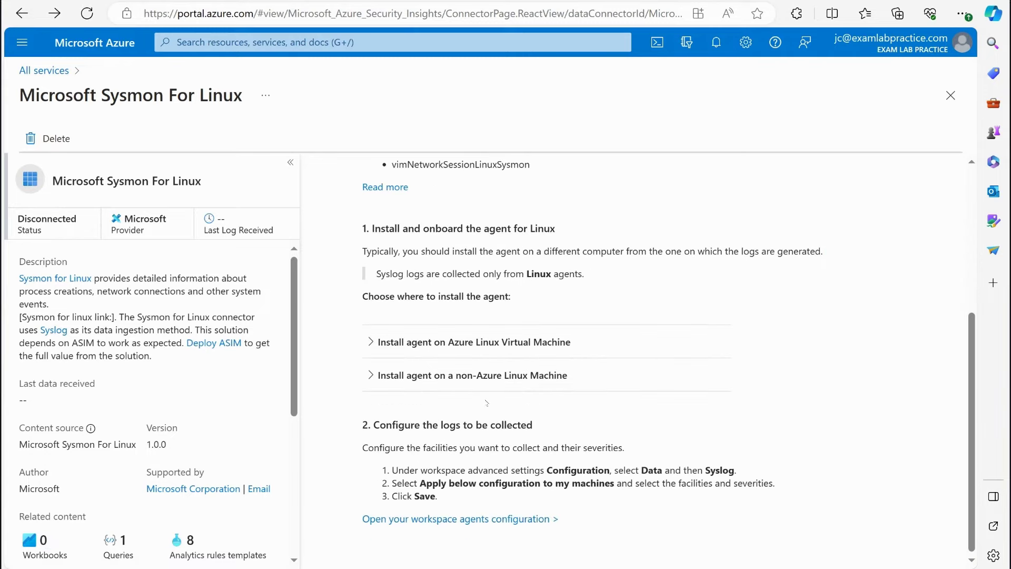
left_click(548, 375)
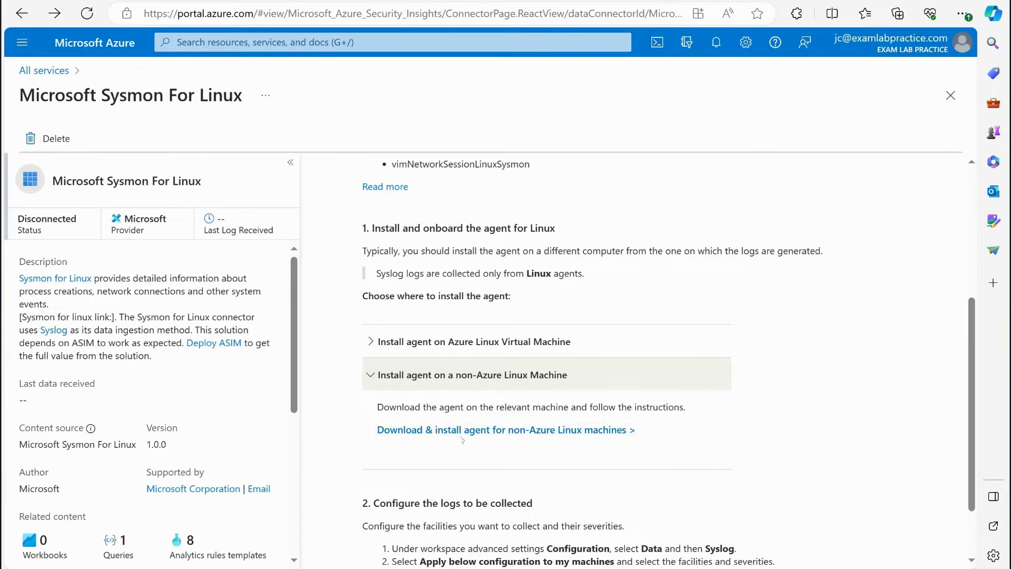
Open the sentinellogworkspace agents page and view the Linux servers Log Analytics agent instructions
left_click(479, 434)
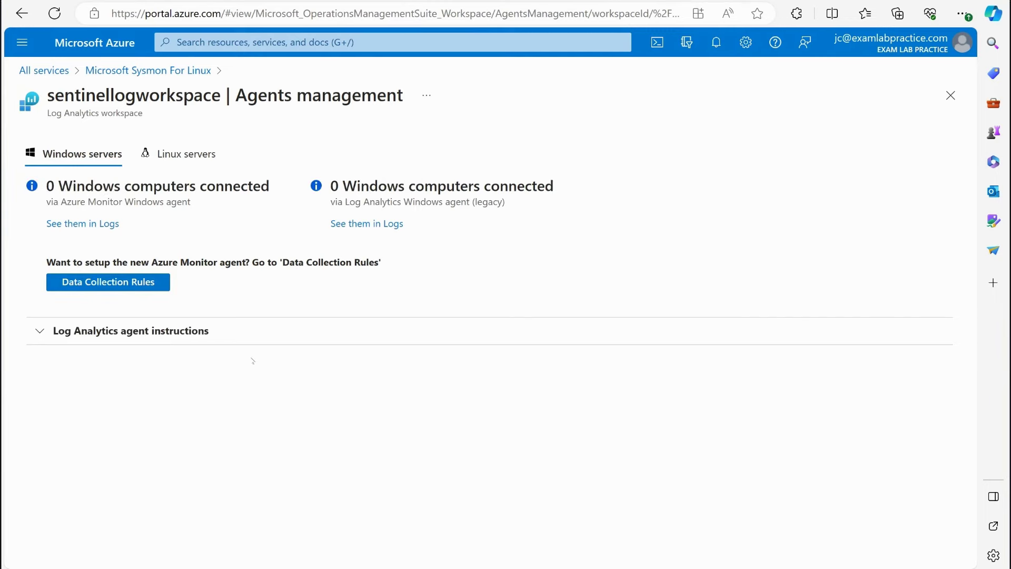
left_click(57, 324)
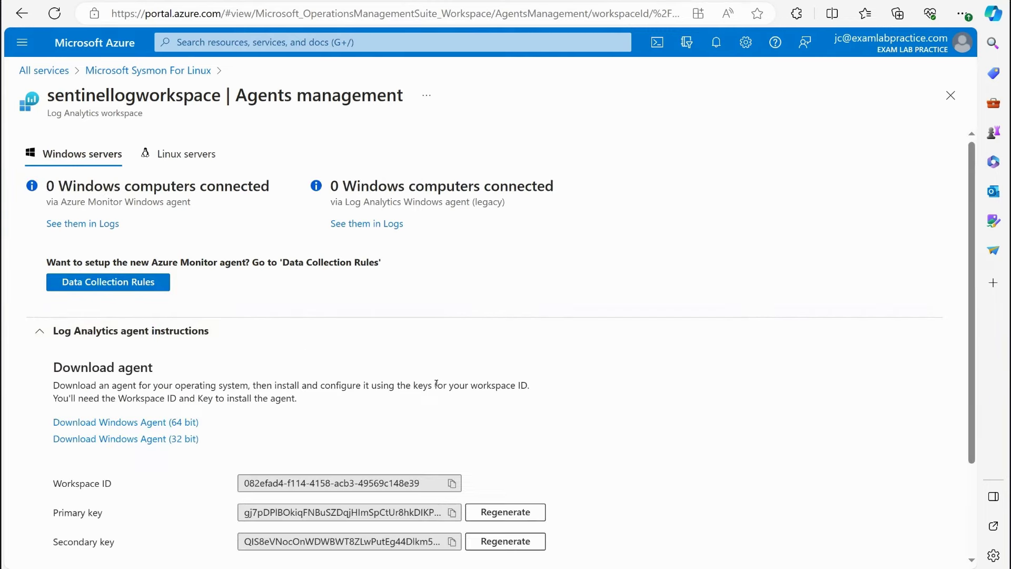
scroll(363, 318, "down", 2)
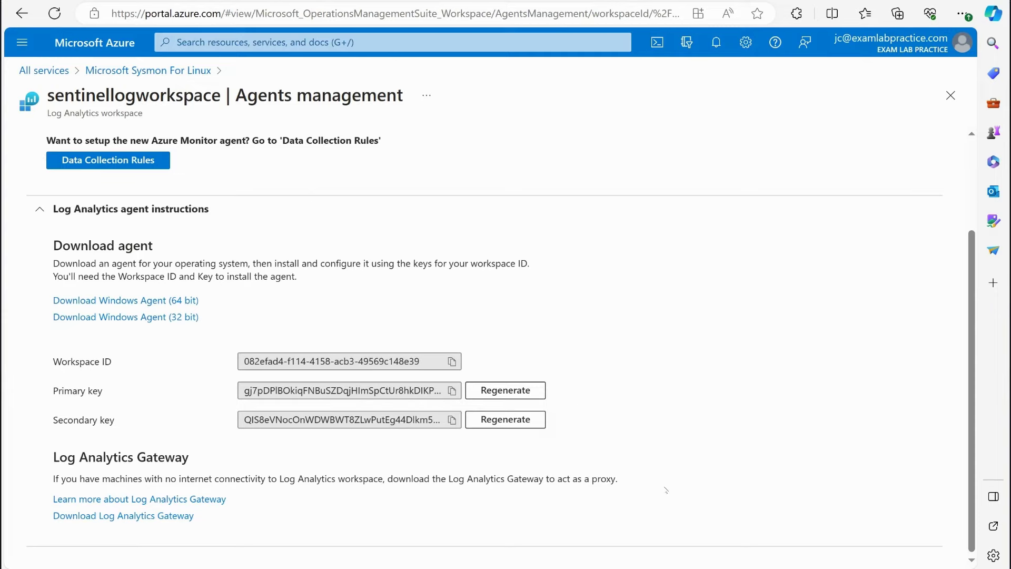
scroll(667, 489, "up", 2)
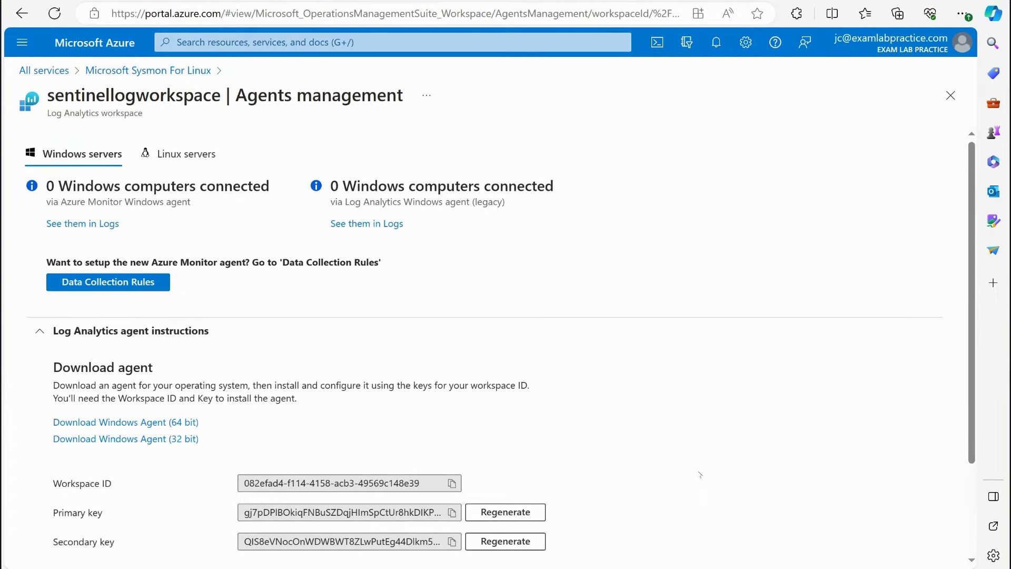
left_click(196, 158)
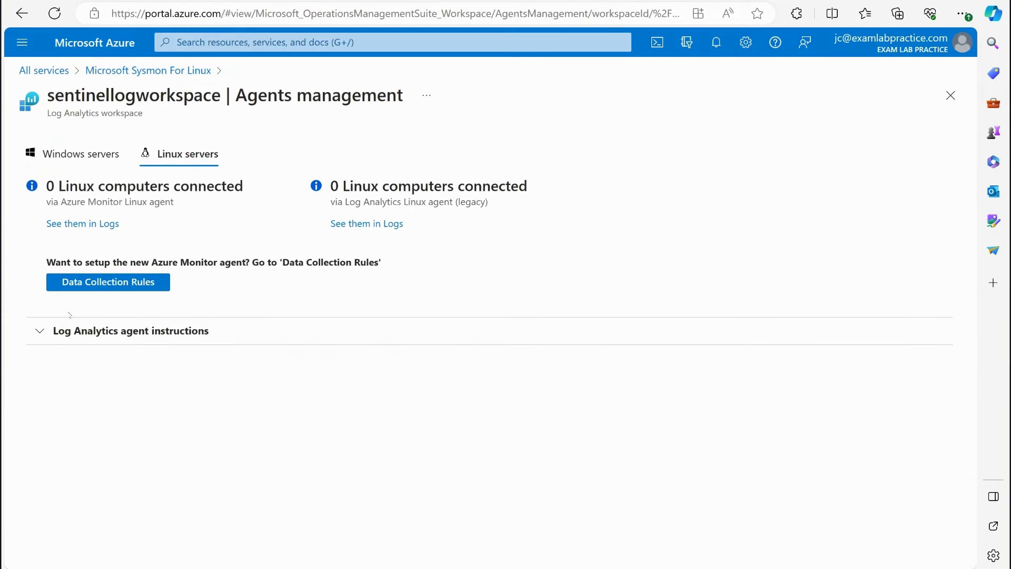
left_click(83, 336)
scroll(220, 419, "down", 1)
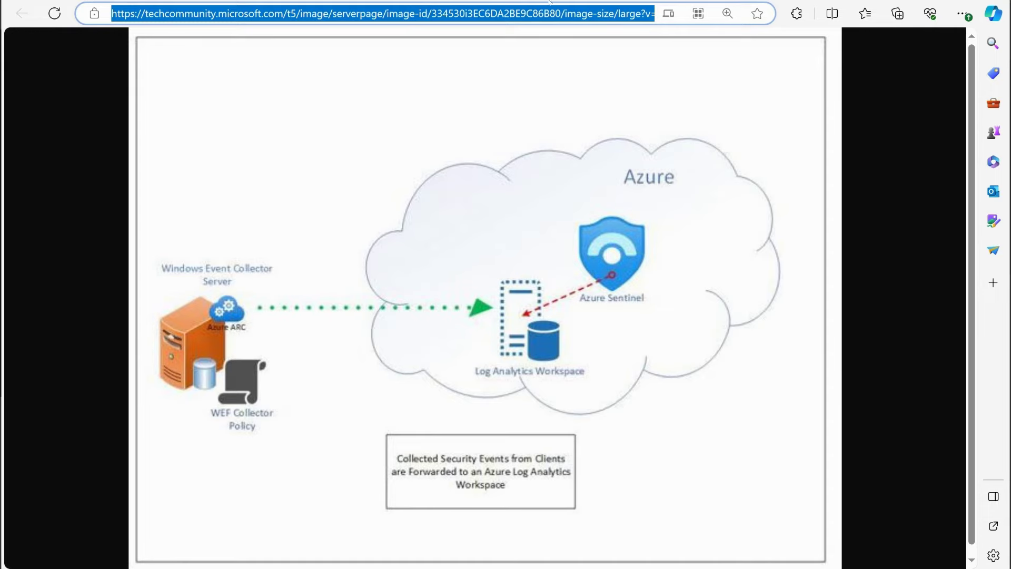
Open the 'Forward On-Premises Windows Security Event Logs to Microsoft Sentinel' article and review its diagrams
key("ctrl+w")
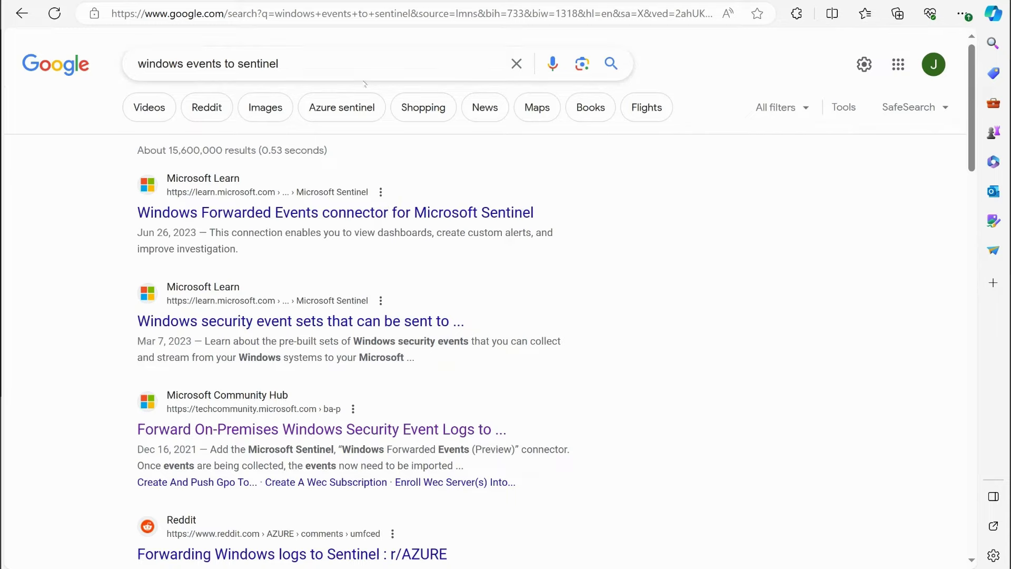
scroll(166, 273, "down", 3)
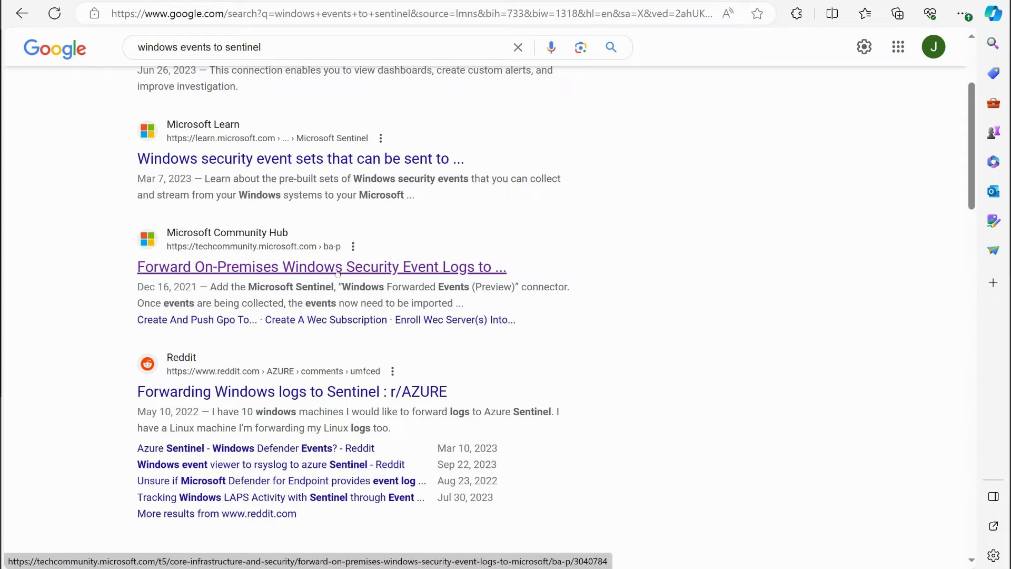
left_click(396, 273)
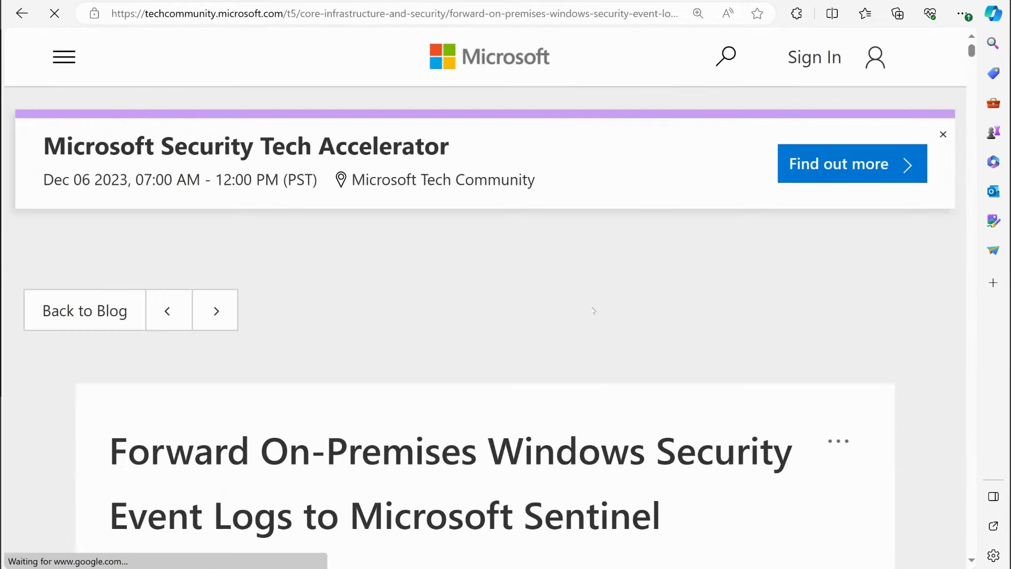
scroll(258, 281, "down", 20)
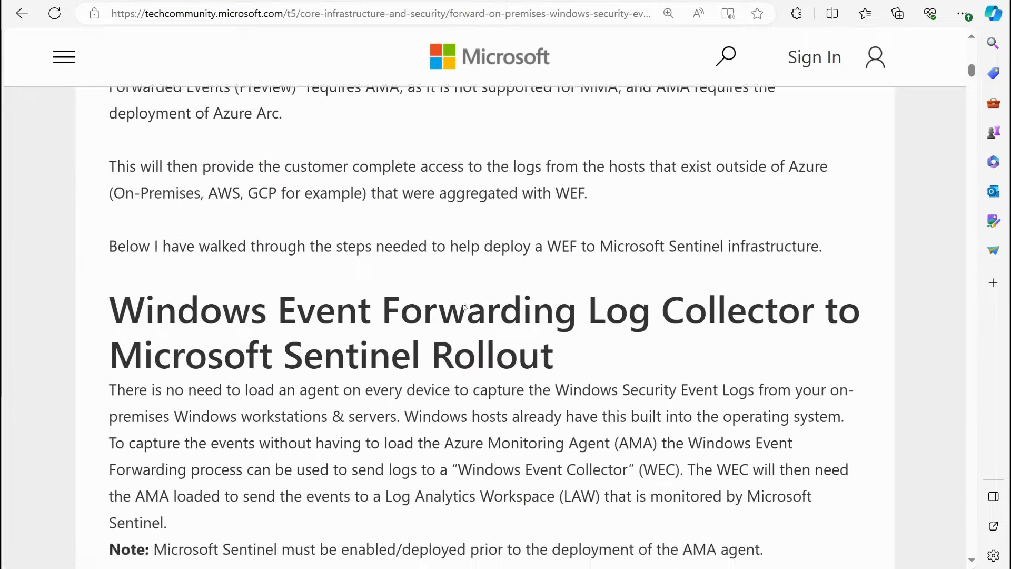
scroll(467, 309, "down", 12)
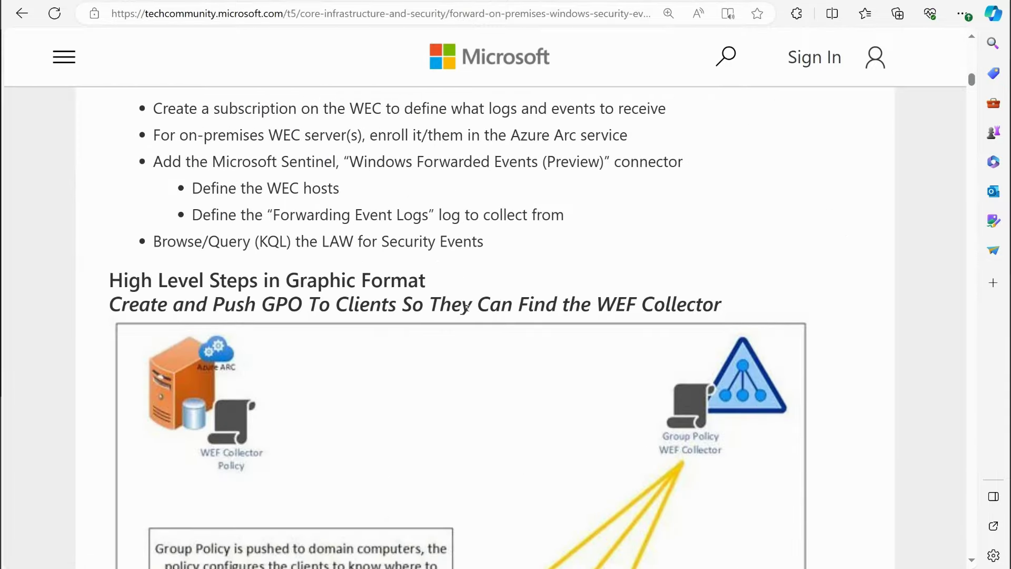
scroll(467, 309, "up", 3)
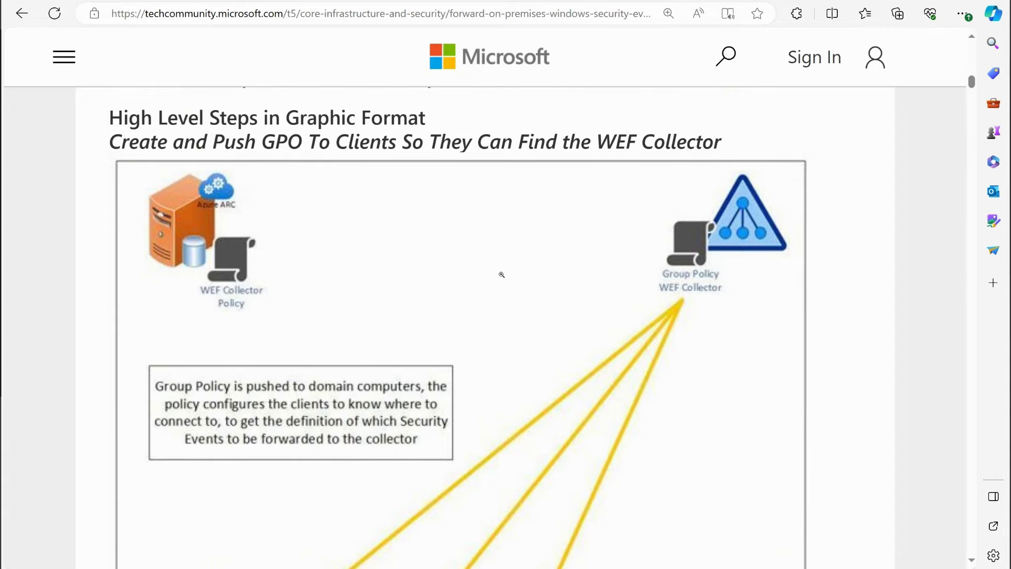
scroll(501, 275, "down", 4)
scroll(310, 422, "up", 5)
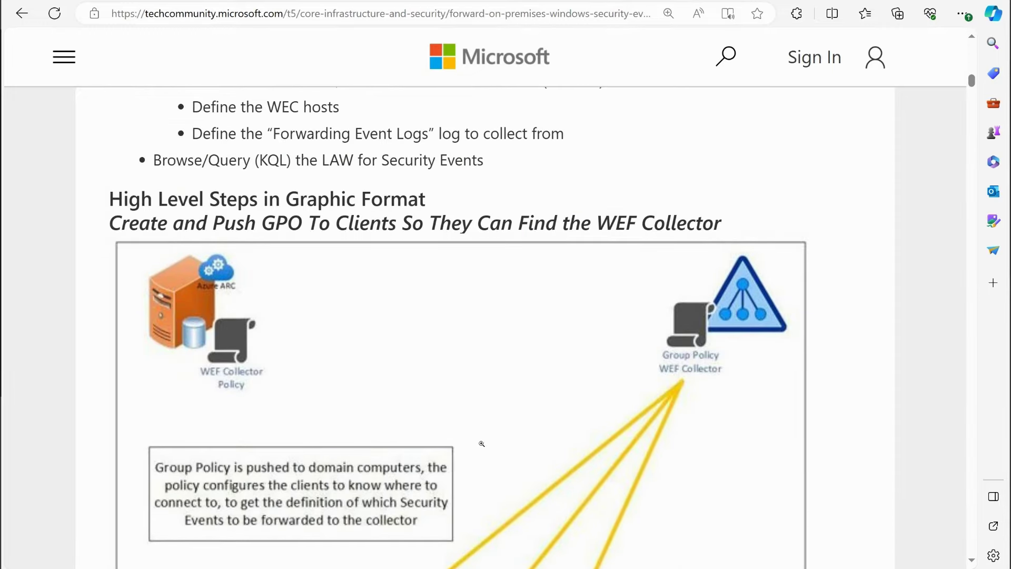
scroll(501, 450, "down", 5)
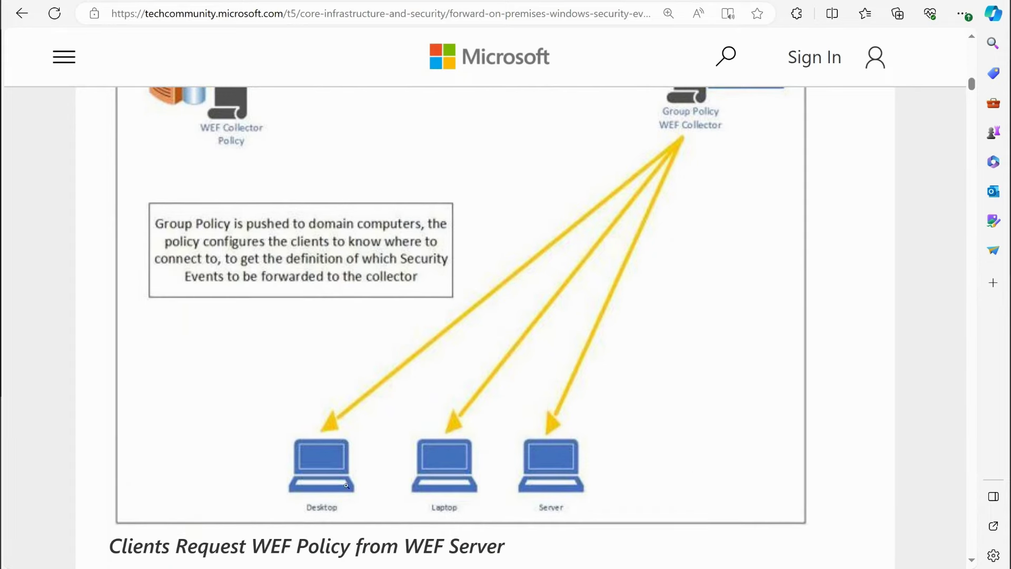
scroll(376, 443, "up", 1)
scroll(467, 422, "up", 3)
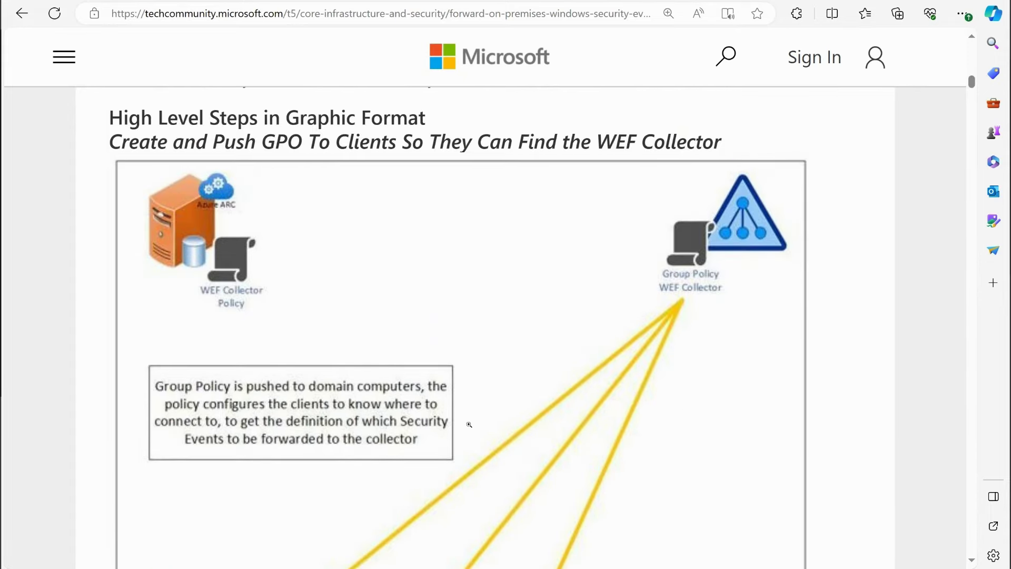
scroll(479, 444, "down", 2)
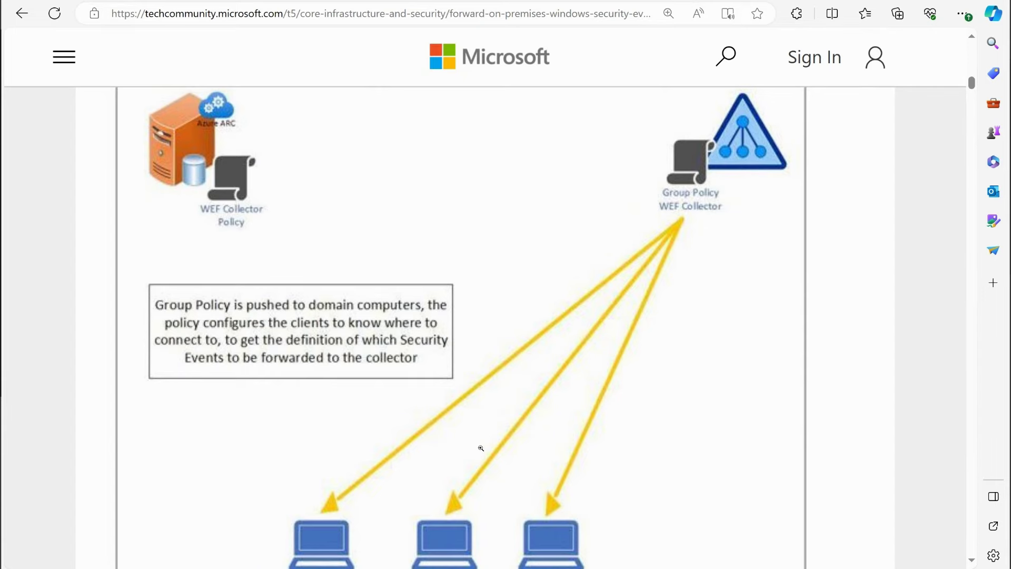
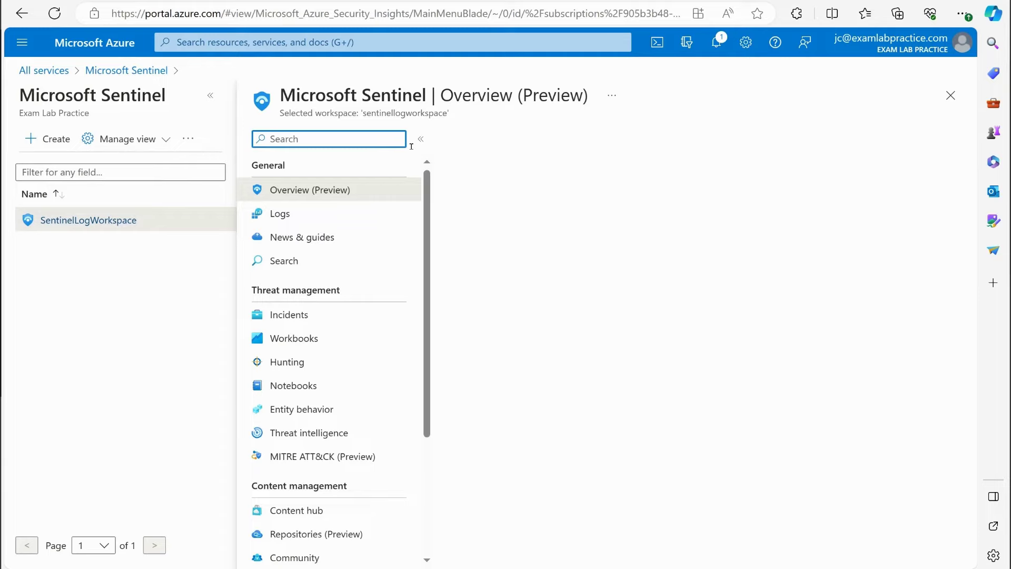
Go to the Content hub in Microsoft Sentinel
left_click(421, 138)
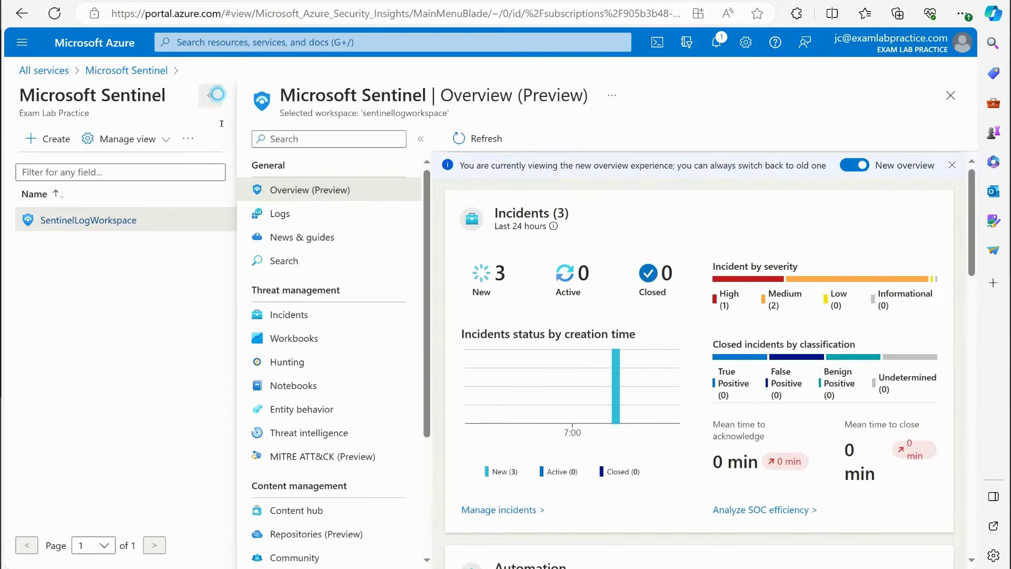
left_click(210, 95)
scroll(93, 332, "down", 3)
left_click(92, 332)
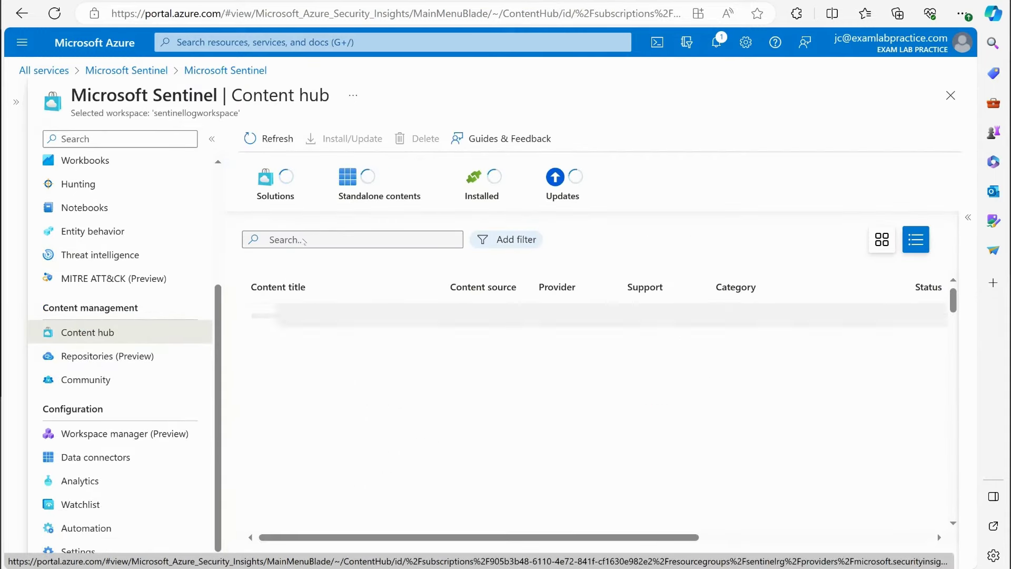
Search the Content hub for 'windows security' and select the Windows Security Events solution
left_click(287, 240)
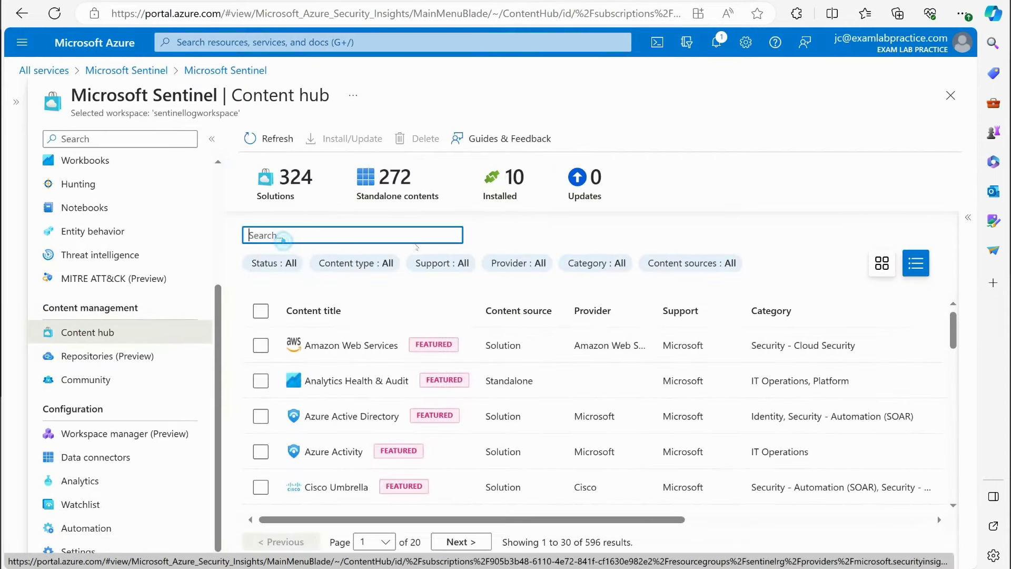
type("windows security")
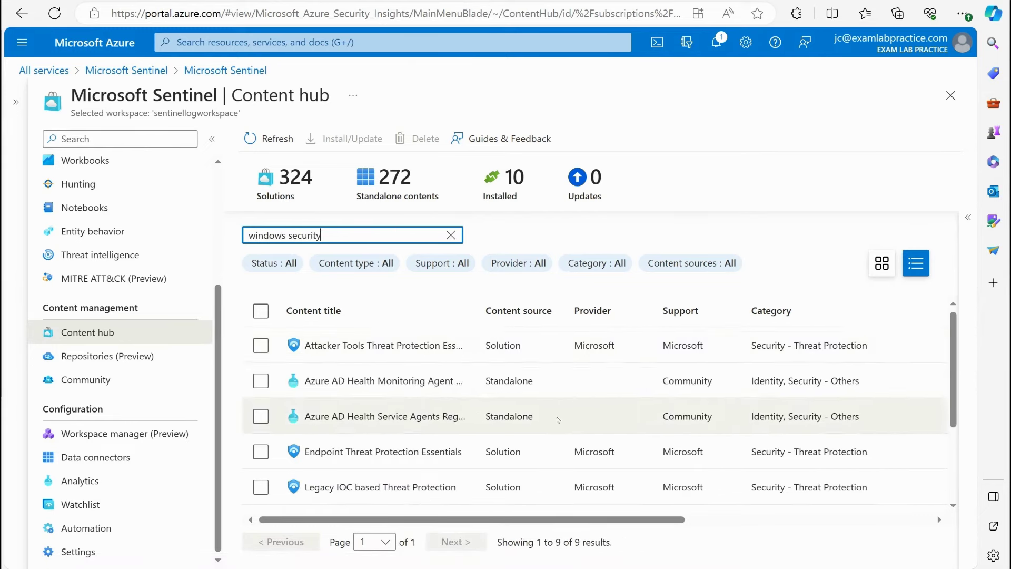
scroll(558, 412, "down", 3)
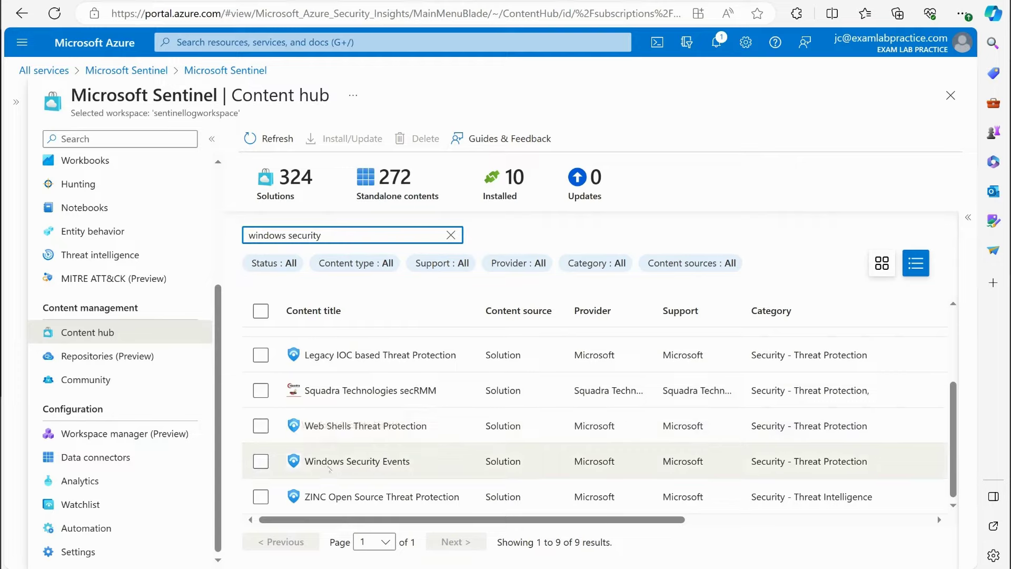
left_click(363, 463)
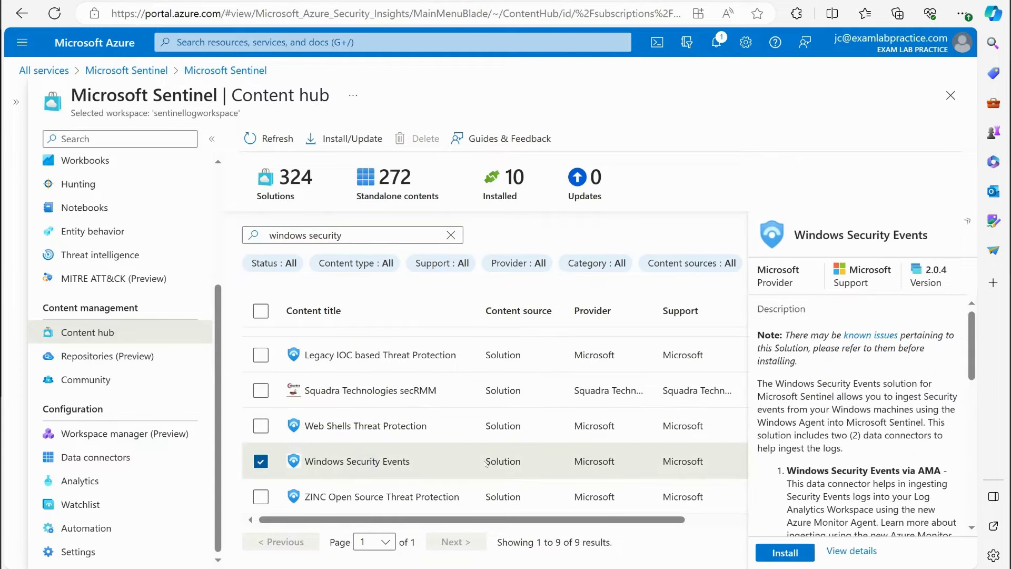
Open the Windows Security Events full details in a new browser tab
scroll(864, 364, "down", 5)
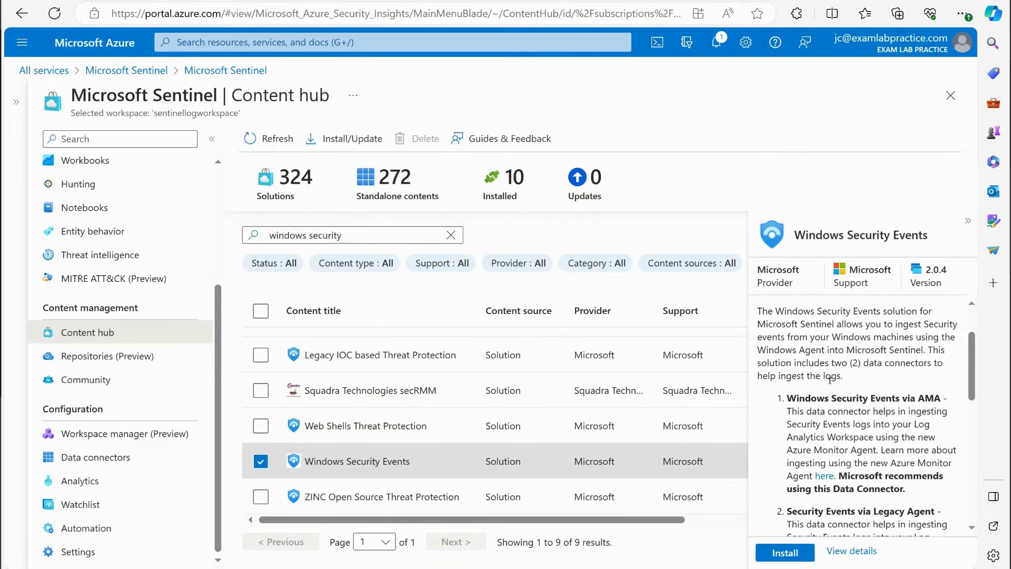
scroll(828, 358, "down", 5)
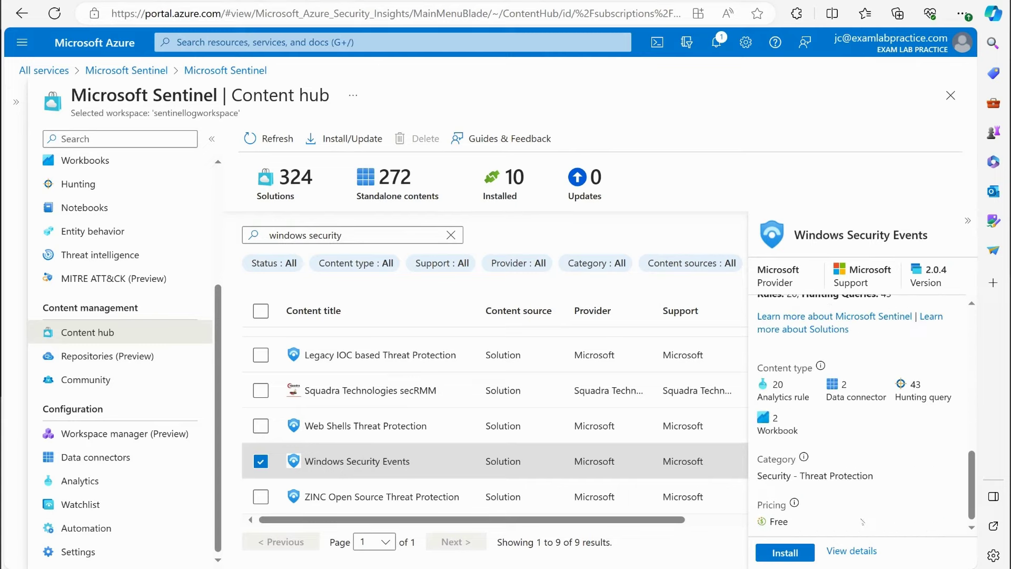
right_click(845, 551)
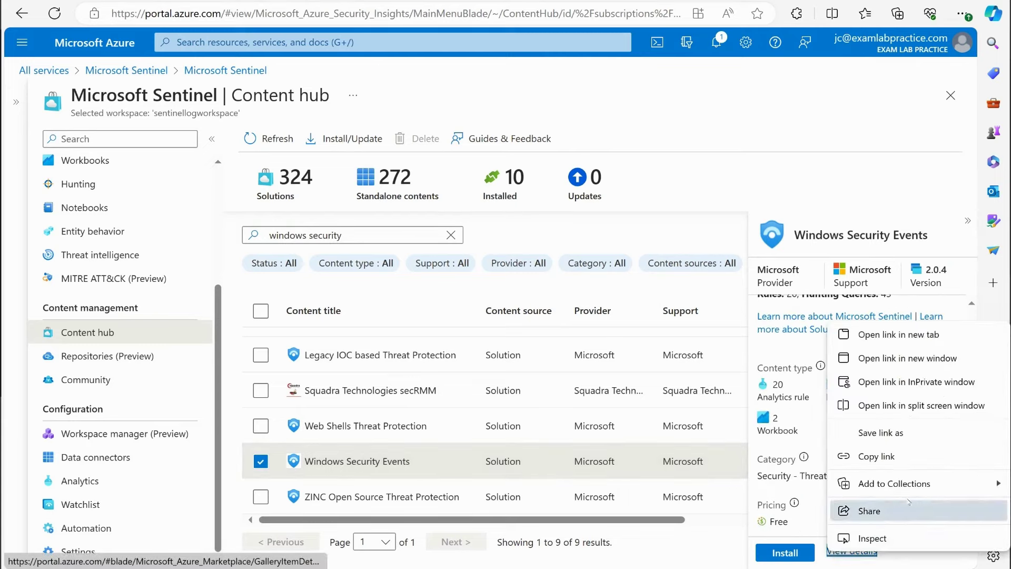
left_click(886, 335)
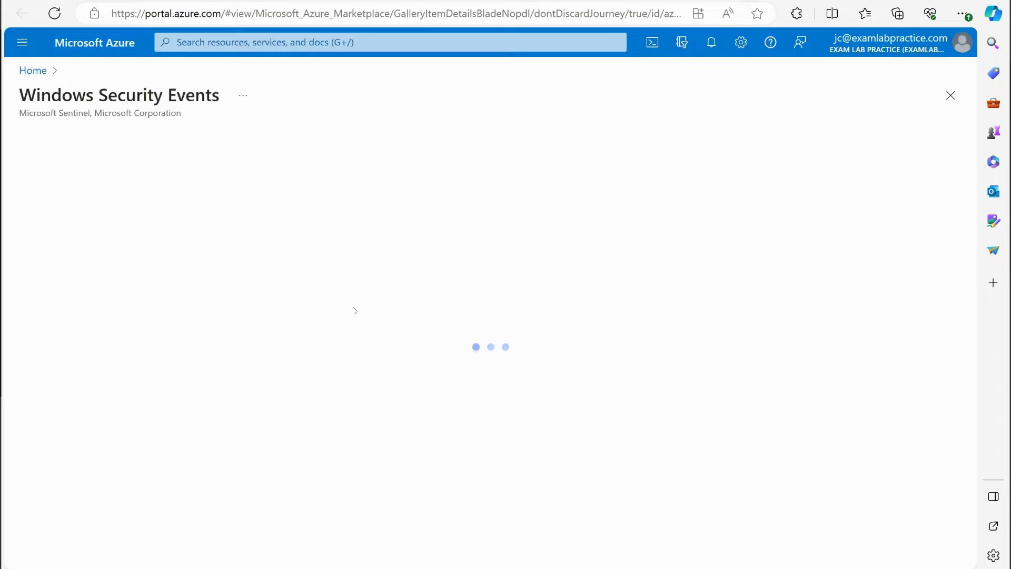
Scroll through the Windows Security Events marketplace description
scroll(293, 312, "down", 2)
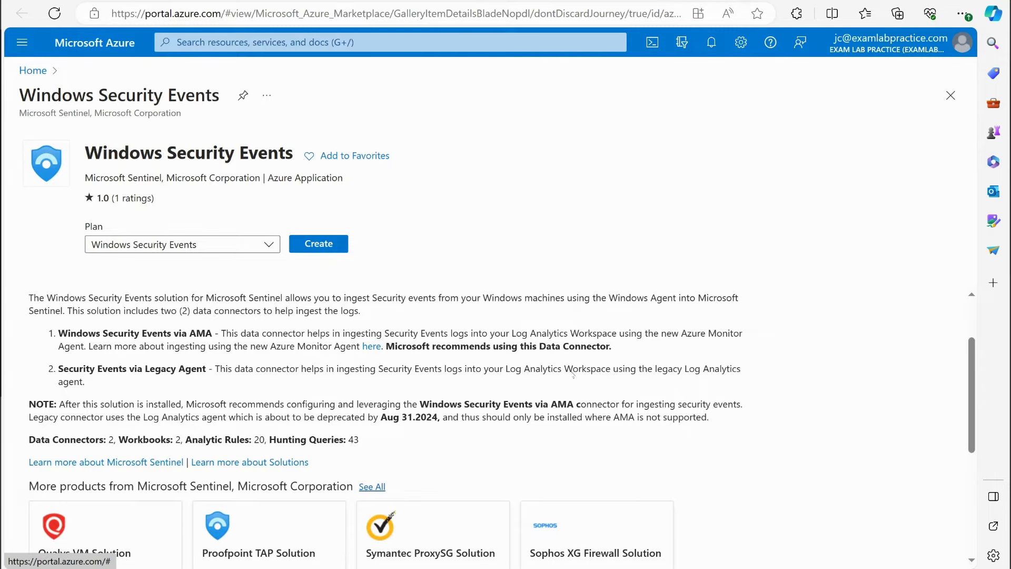
scroll(575, 376, "down", 2)
scroll(574, 375, "down", 1)
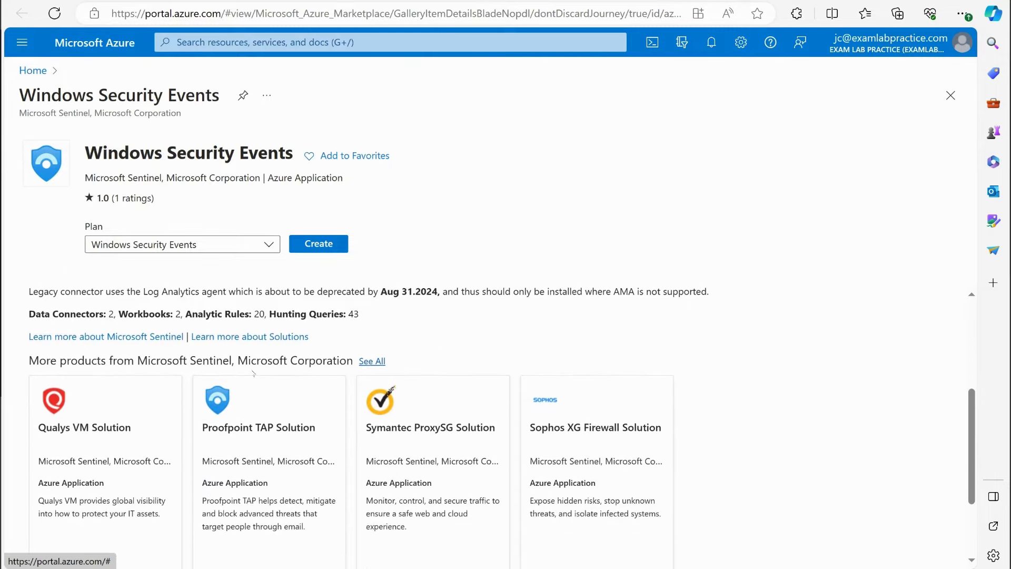
right_click(126, 337)
key("Escape")
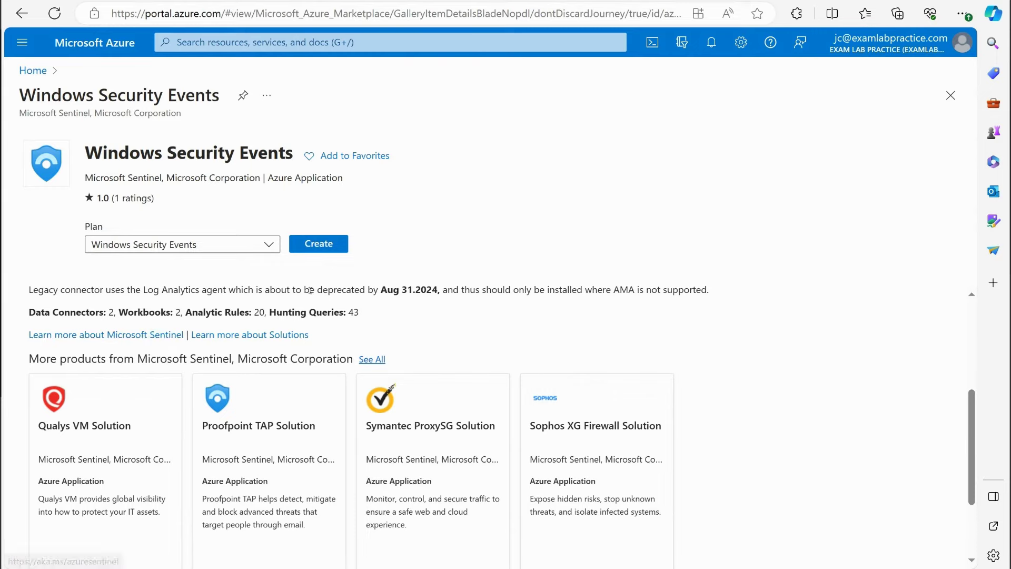
Open the linked Azure Monitor Agent ingestion article in a new tab
scroll(237, 346, "up", 4)
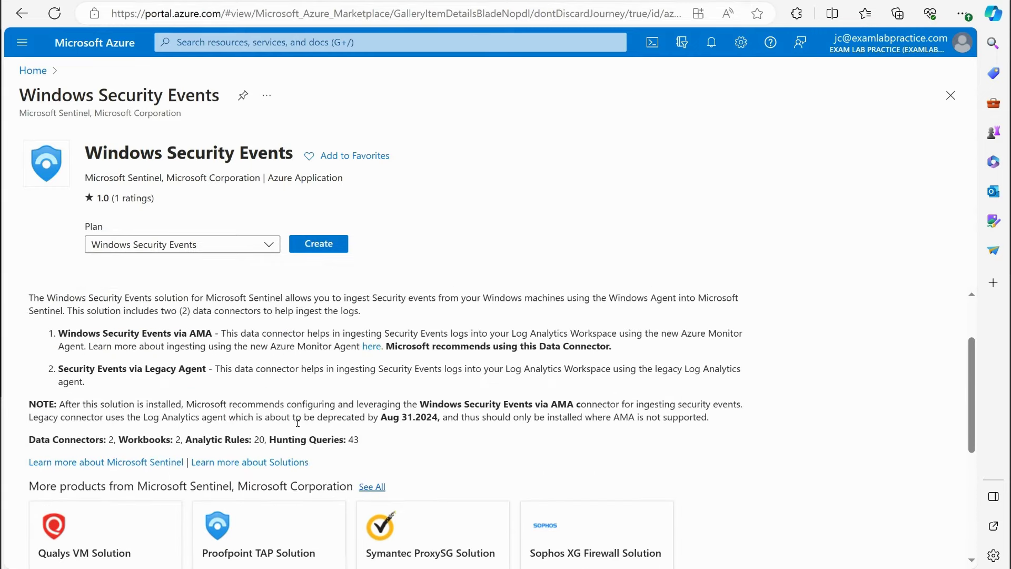
scroll(271, 433, "up", 1)
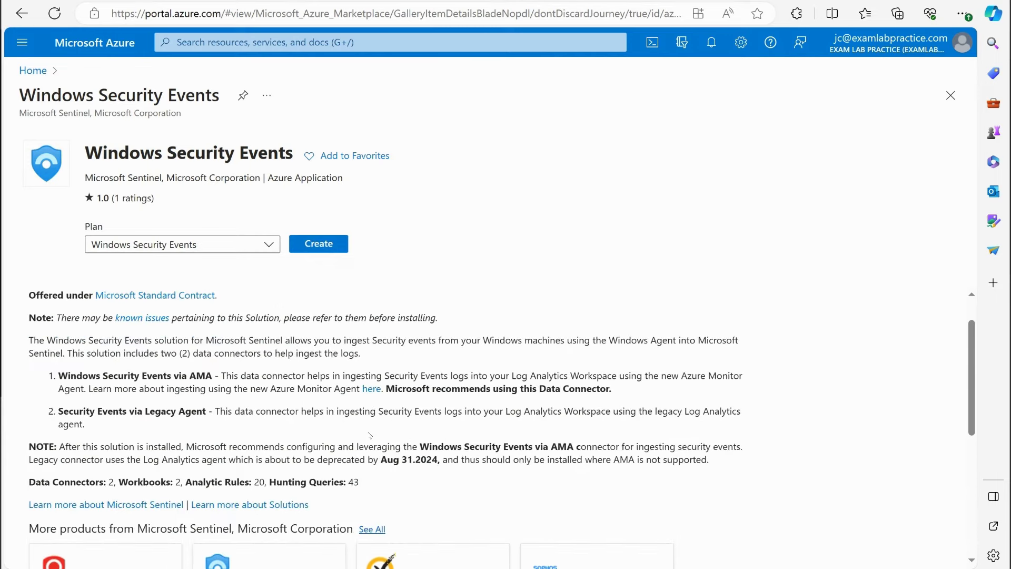
scroll(369, 435, "up", 1)
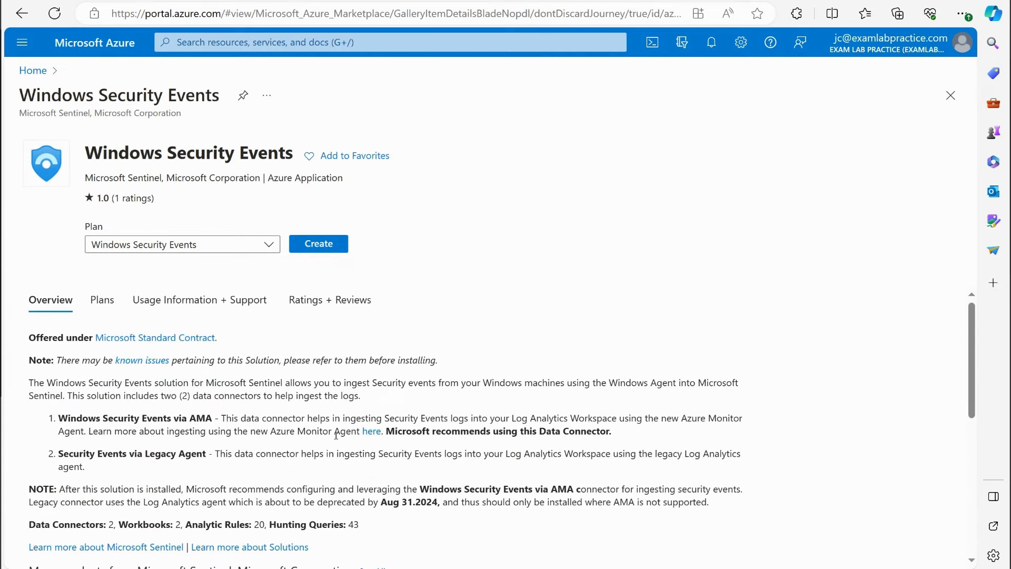
right_click(372, 431)
left_click(426, 221)
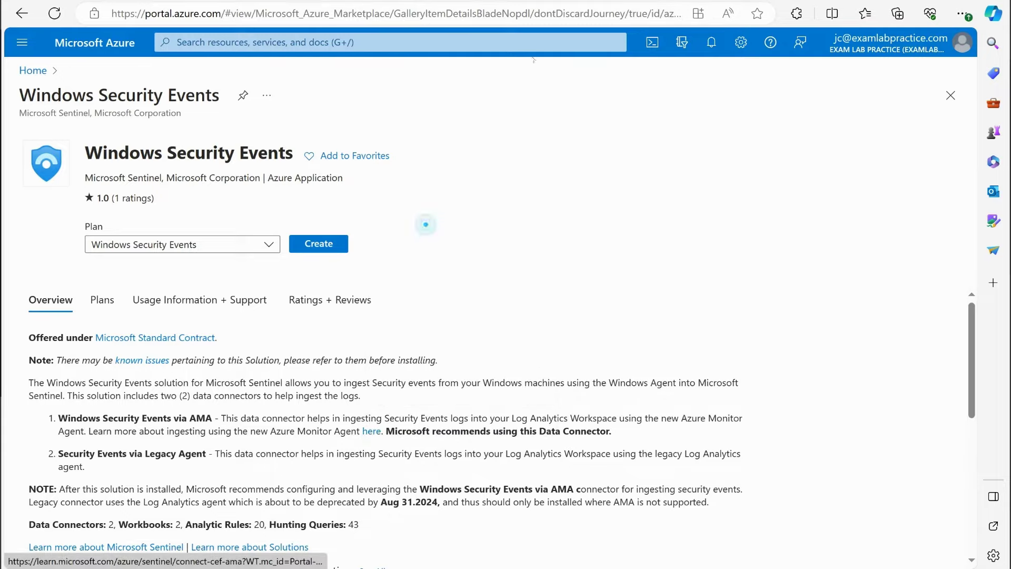
scroll(511, 102, "down", 5)
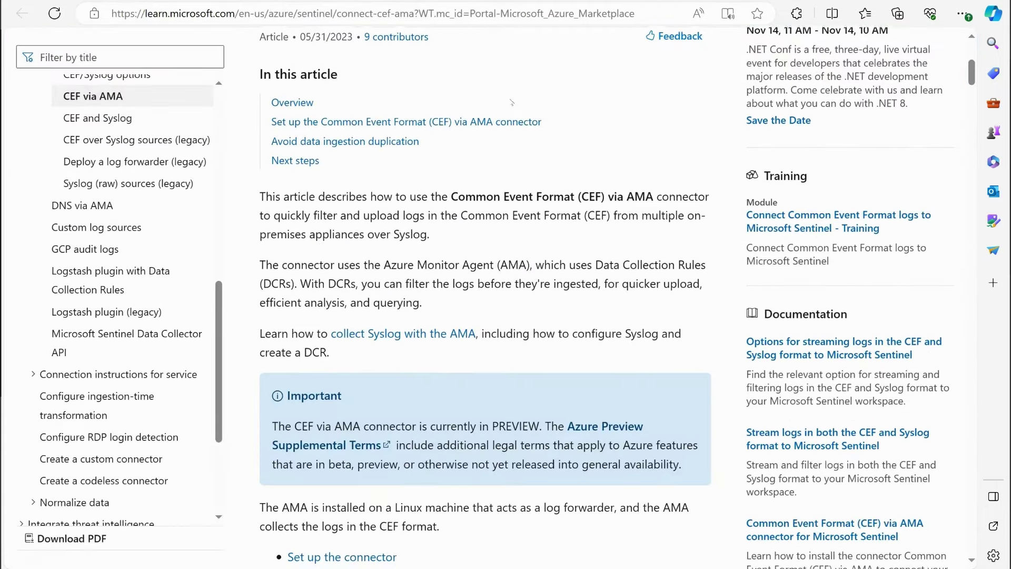
Read the CEF via AMA article and view its collection diagram image on its own
scroll(511, 102, "up", 3)
scroll(551, 223, "down", 12)
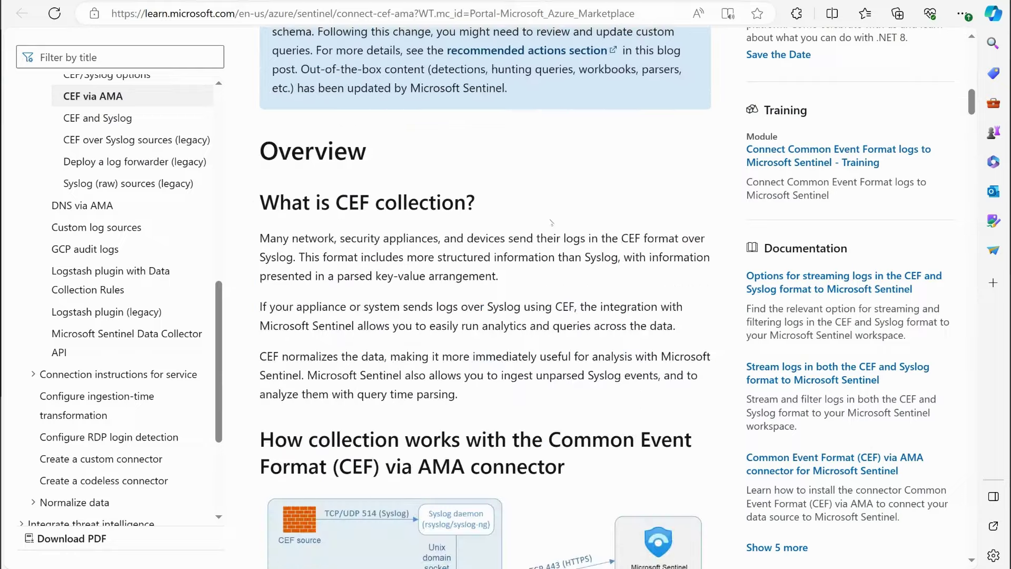
scroll(552, 223, "down", 9)
scroll(447, 202, "up", 3)
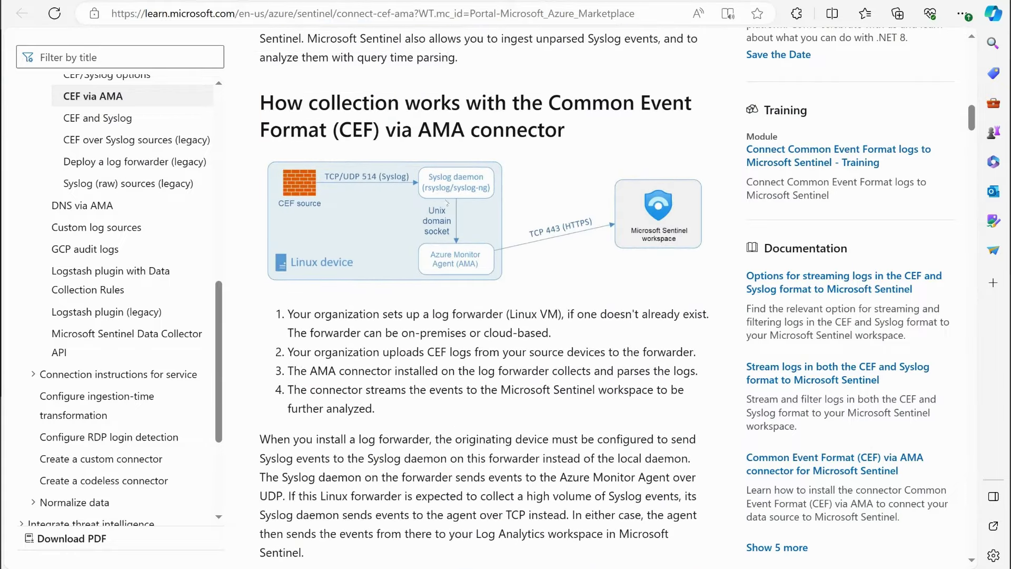
right_click(447, 202)
left_click(479, 211)
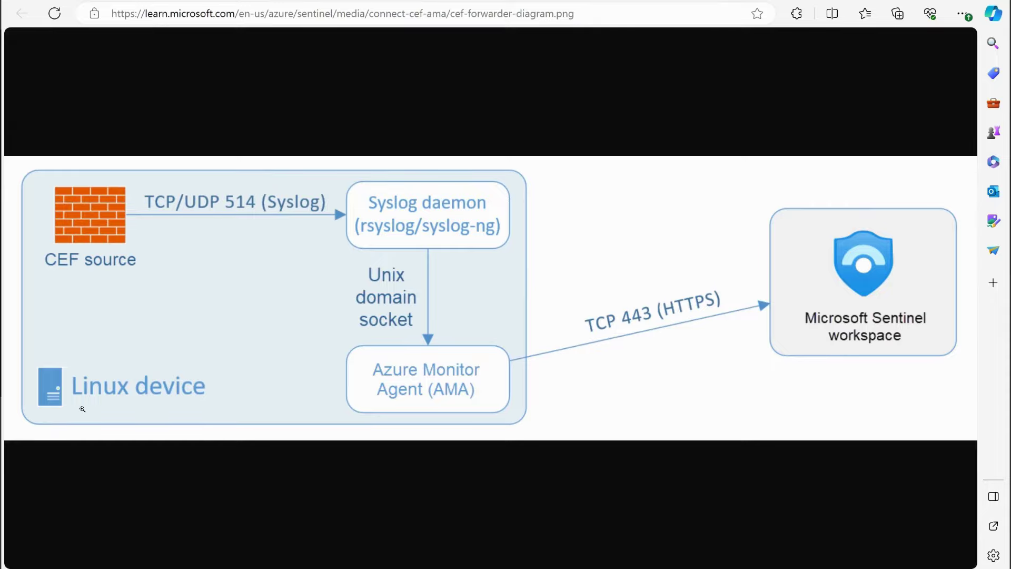
Close the diagram image, finish reviewing the article, and return to the marketplace page
key("ctrl+w")
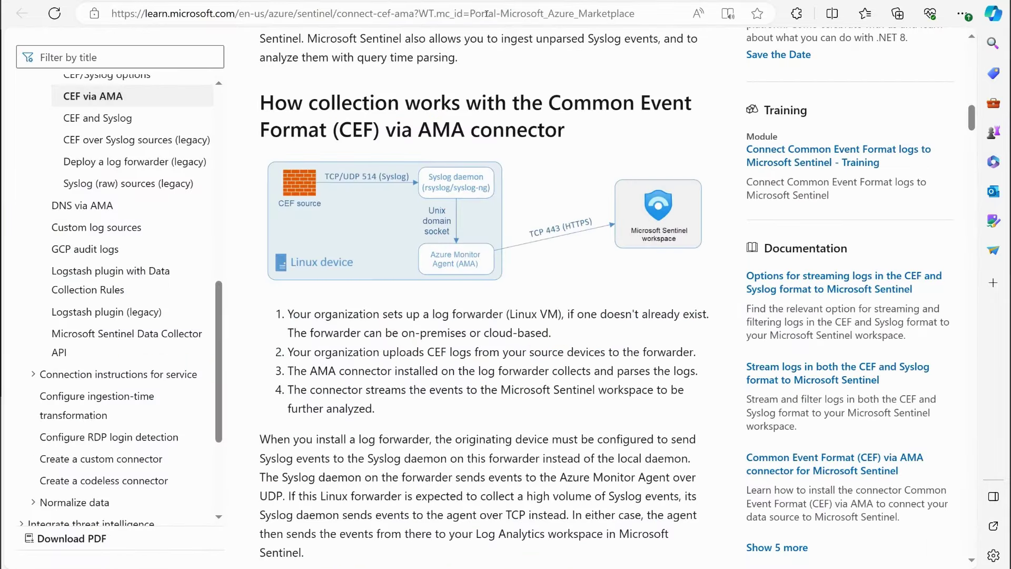
scroll(483, 468, "down", 9)
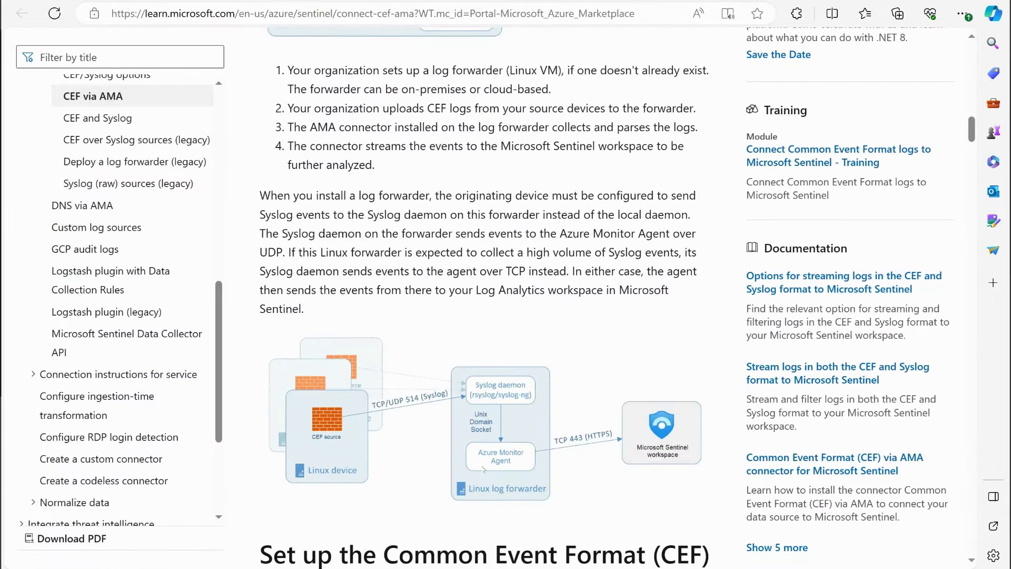
scroll(483, 468, "up", 10)
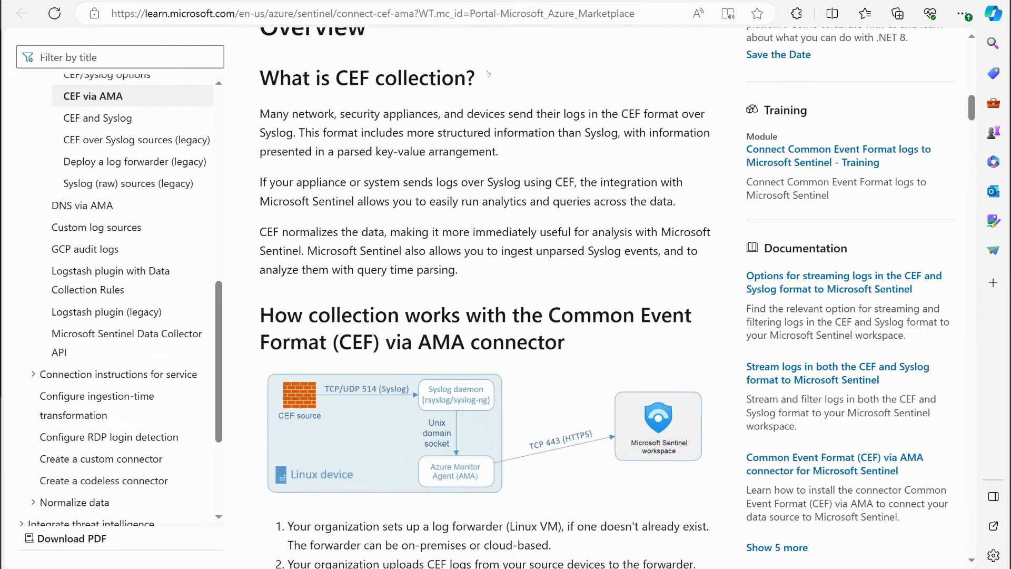
key("ctrl+w")
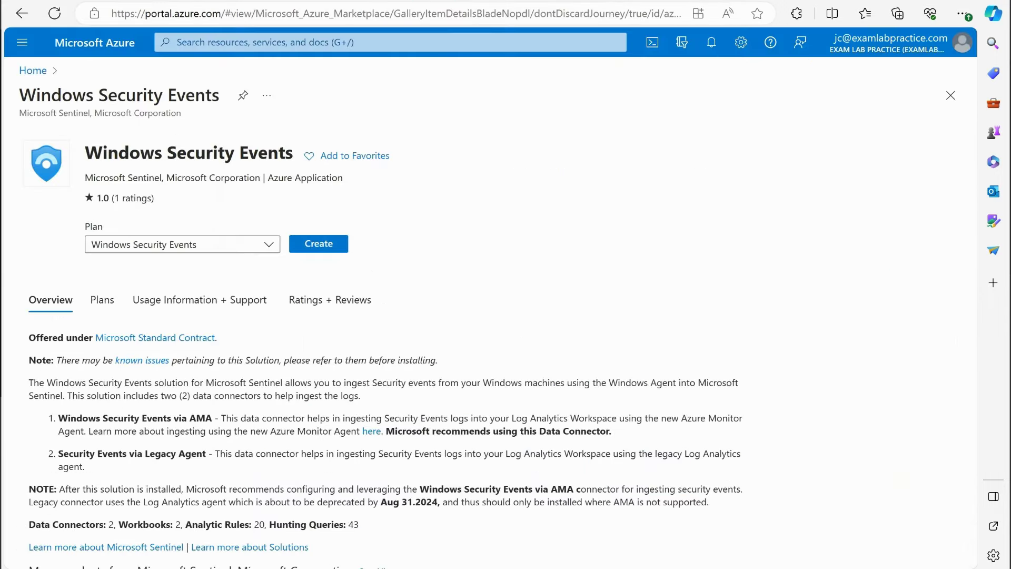
Install the Windows Security Events solution from its Content hub details pane
key("ctrl+w")
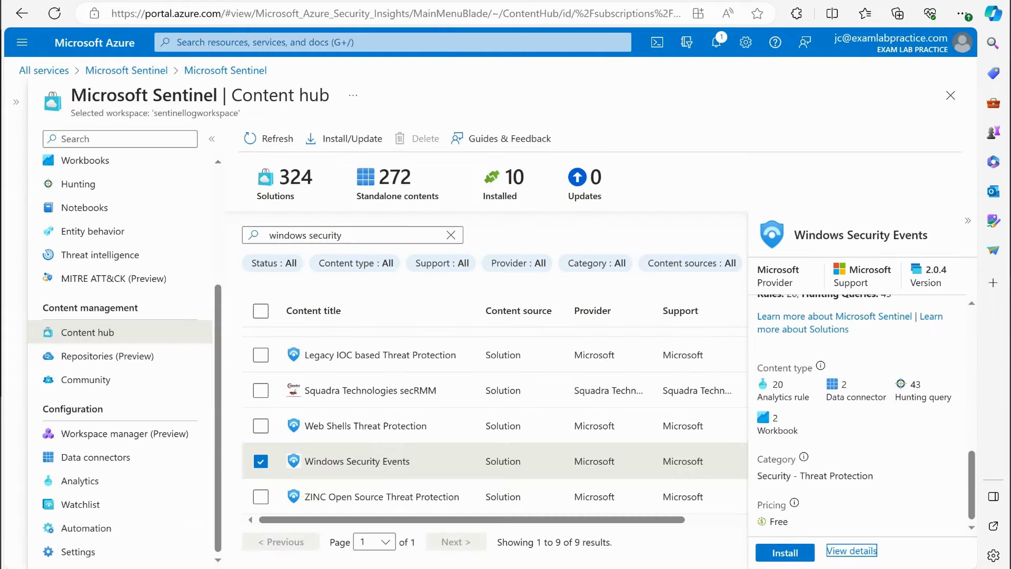
left_click(774, 553)
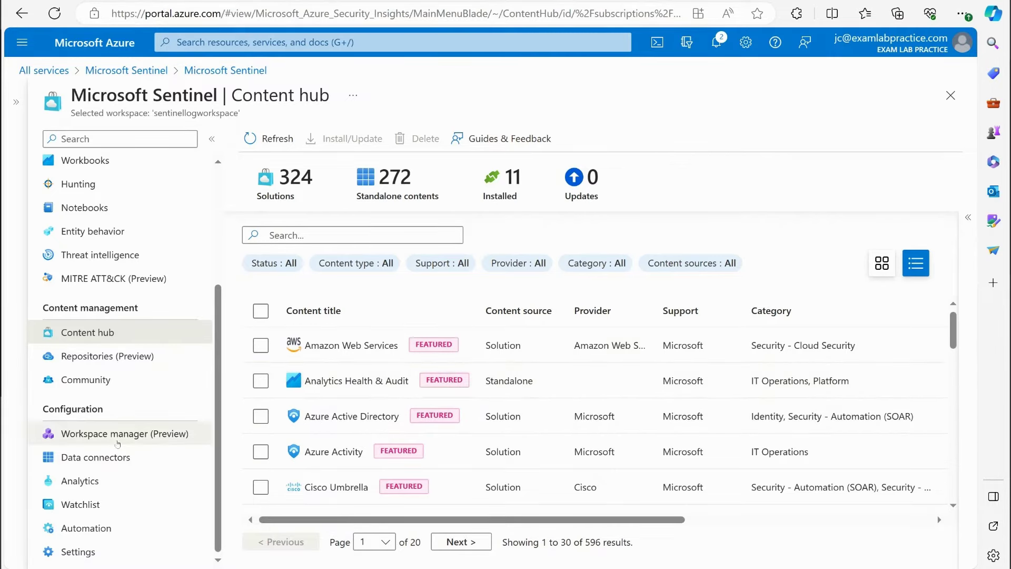
left_click(96, 457)
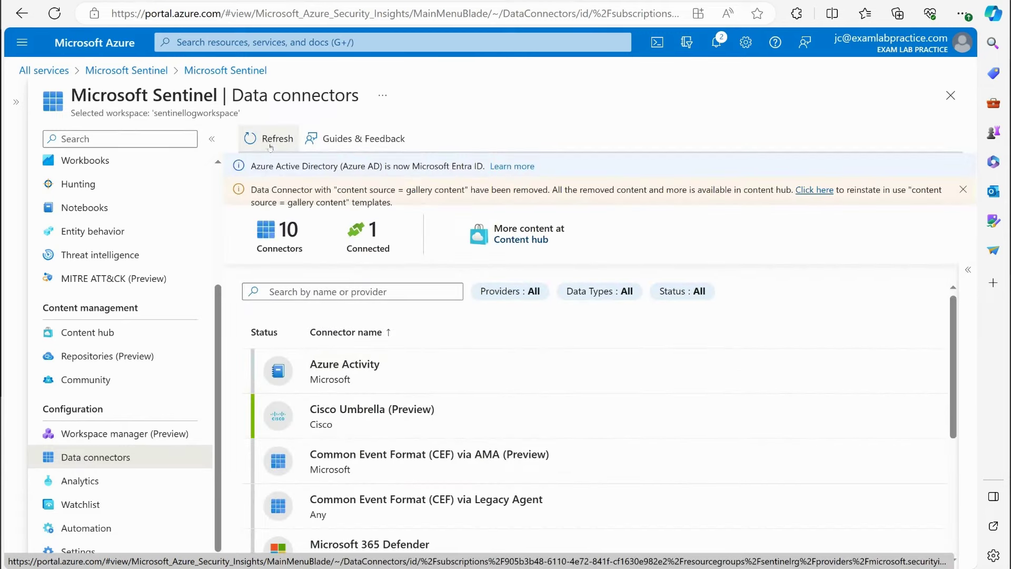
Select Windows Security Events via AMA in Data connectors and open its connector page
scroll(489, 414, "down", 1)
scroll(490, 414, "down", 4)
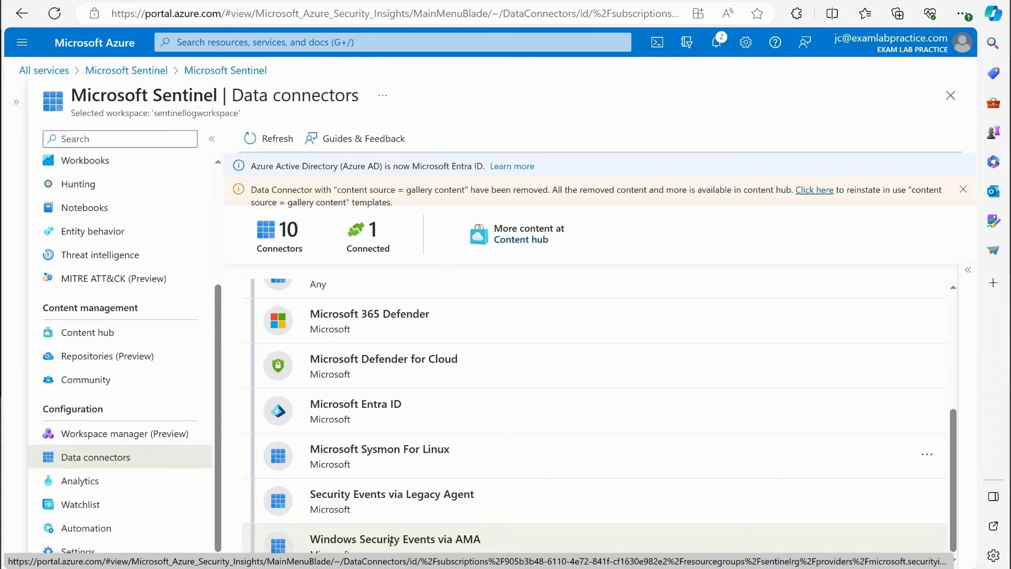
left_click(425, 543)
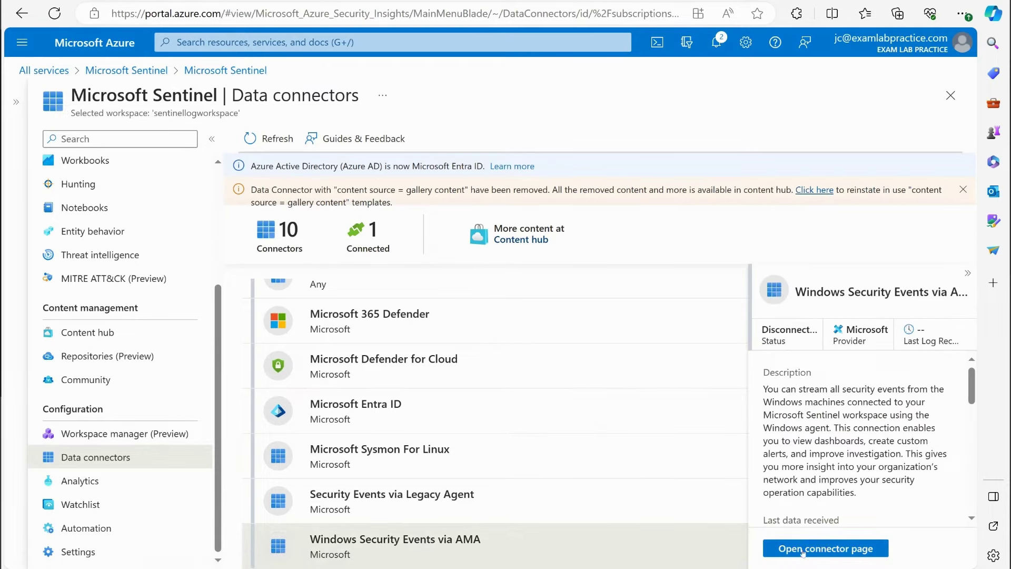
left_click(819, 551)
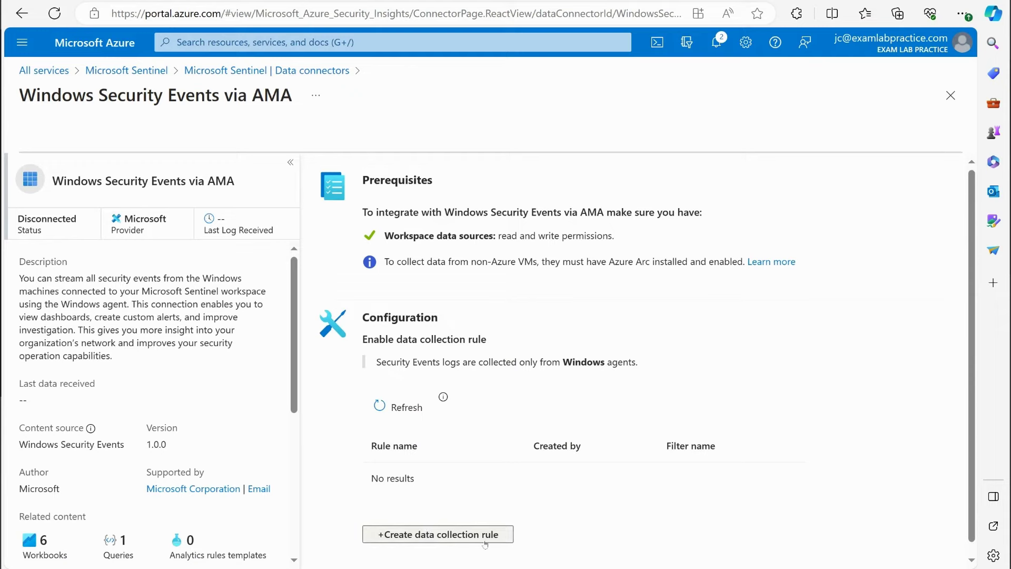
Start a data collection rule named NYC-CL1-collection-rule, keeping Azure subscription 1 and SentinelRG
left_click(455, 538)
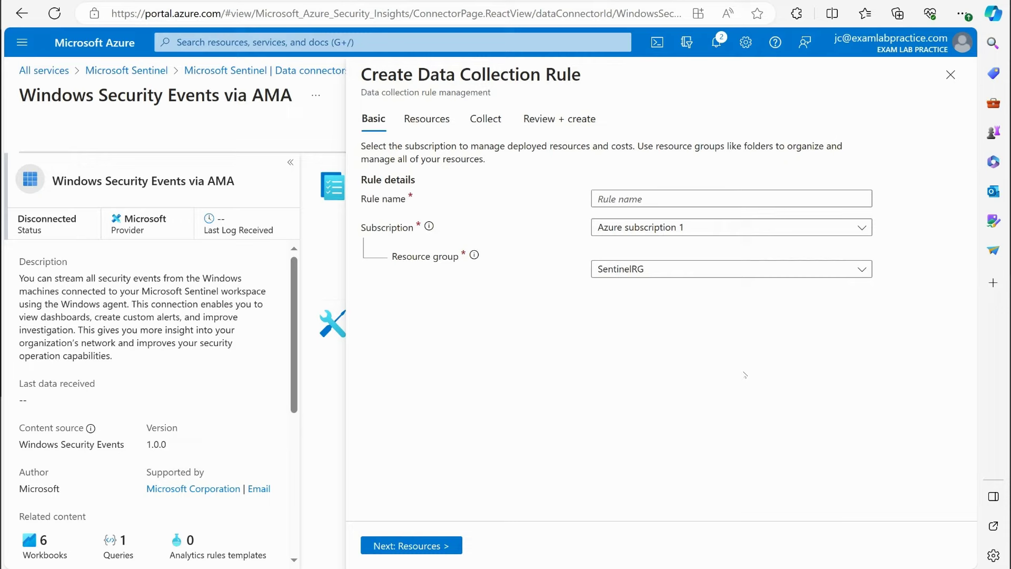
left_click(648, 199)
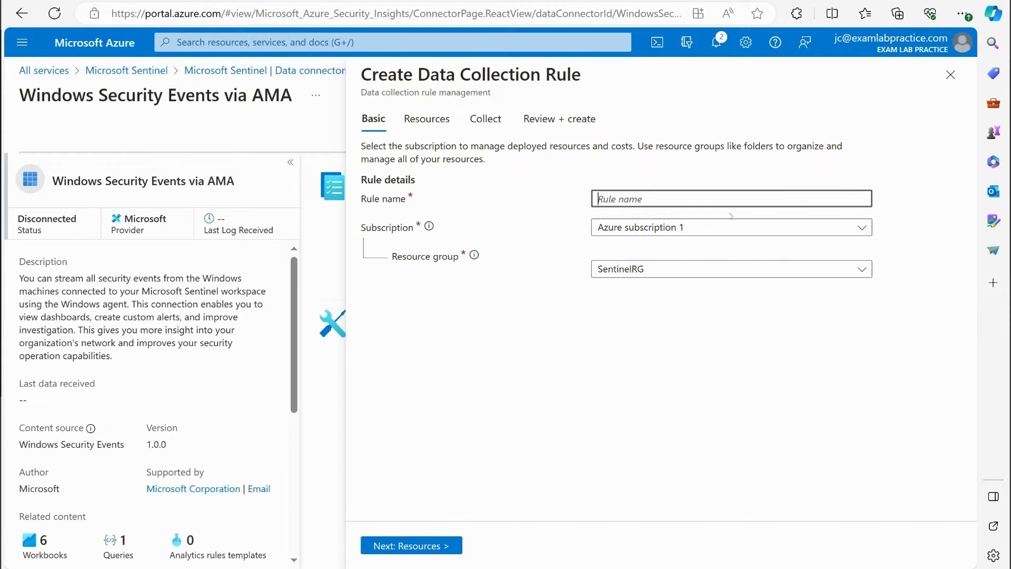
type("NYC-CL1 rule")
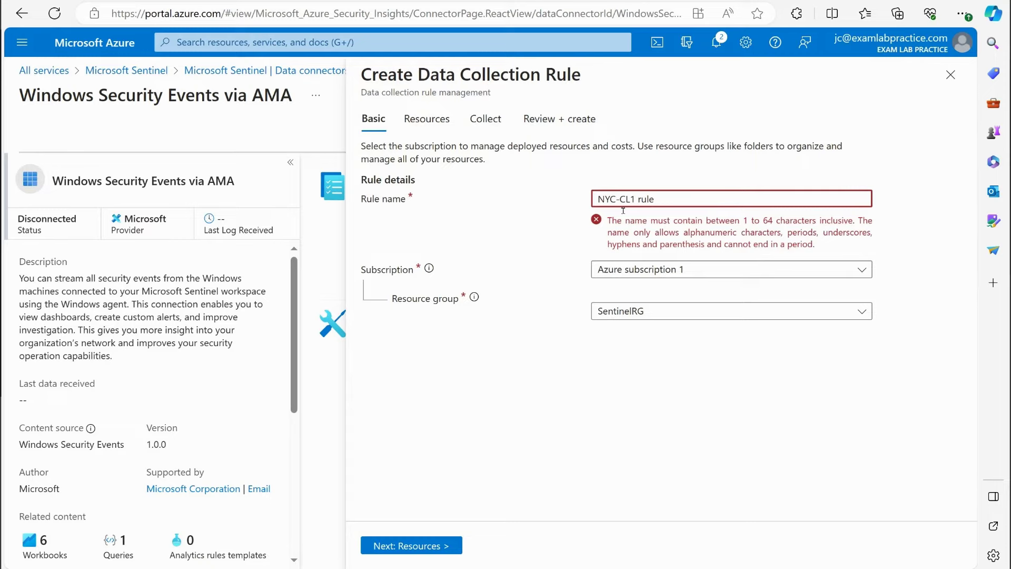
left_click(637, 200)
key("BackSpace")
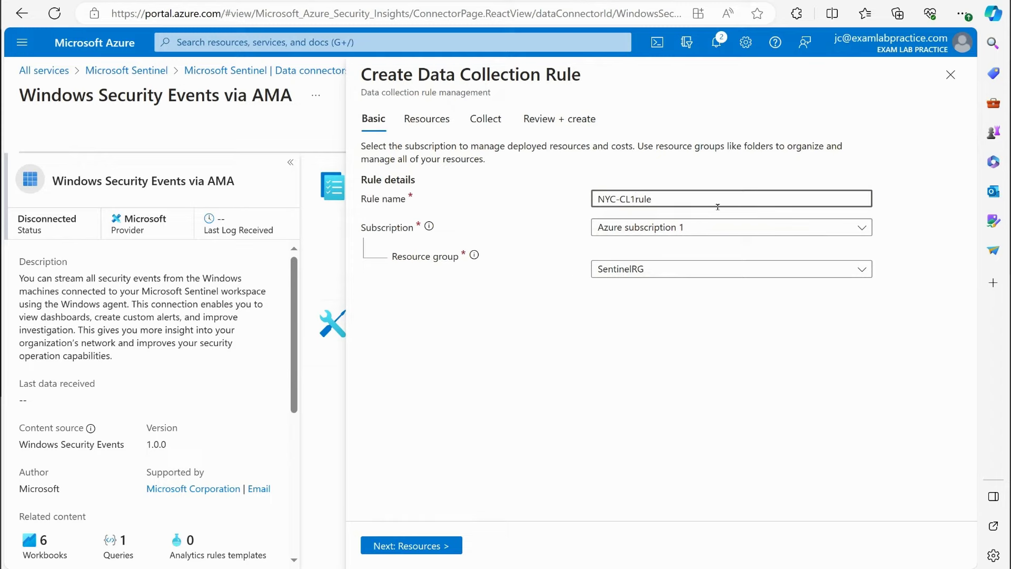
key("Delete")
key("Delete")
key("Delete")
type("collection-rule")
left_click(751, 338)
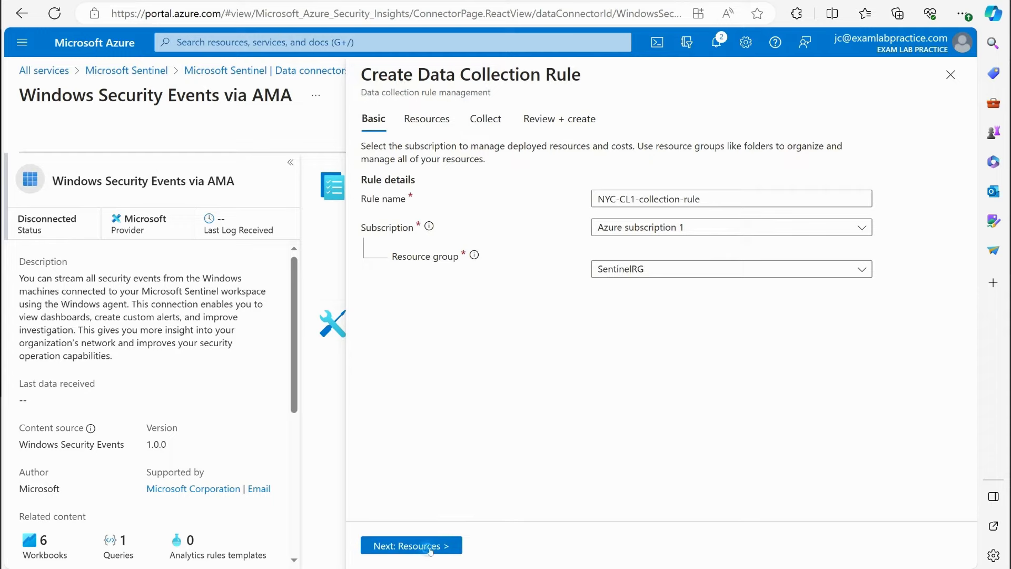
left_click(441, 545)
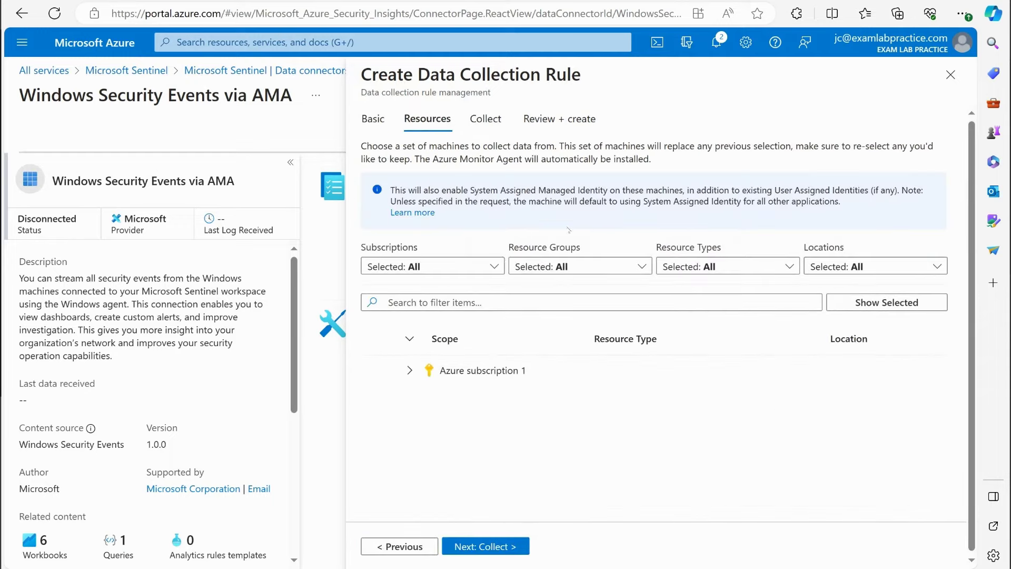
Tick the NYC-CL1 virtual machine under Azure subscription 1 > RGDemo as the rule's resource
left_click(410, 370)
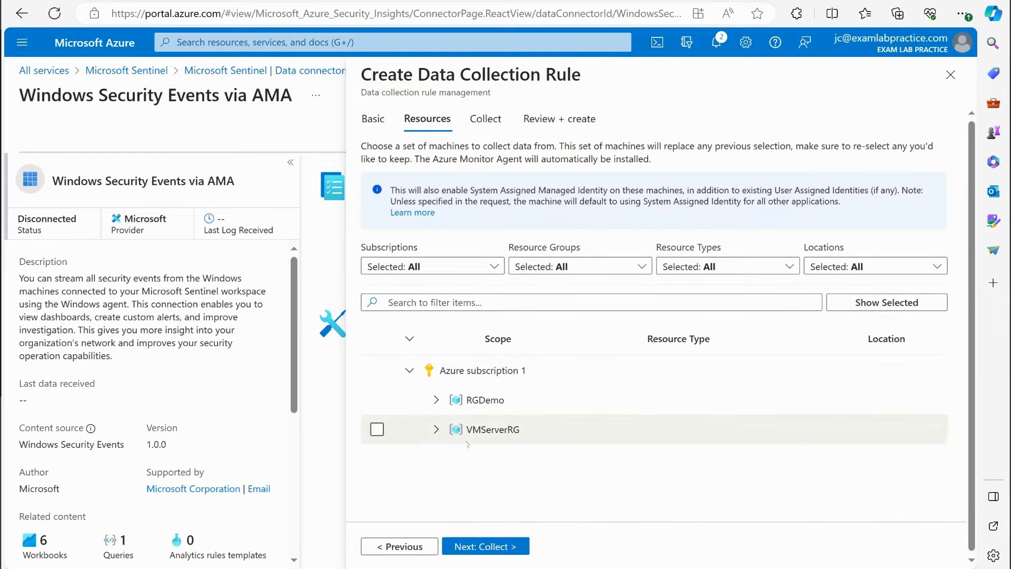
left_click(437, 400)
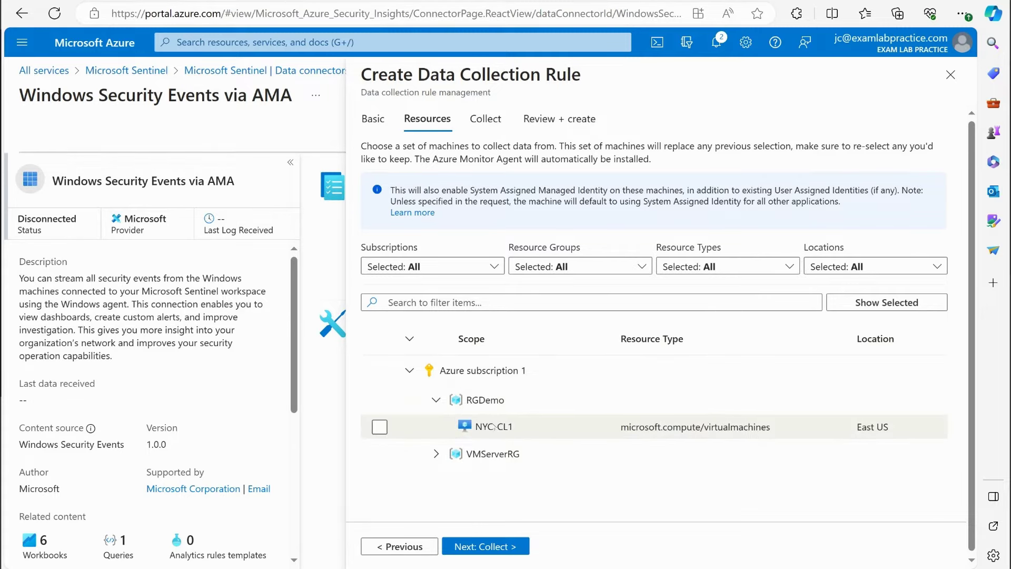
left_click(381, 427)
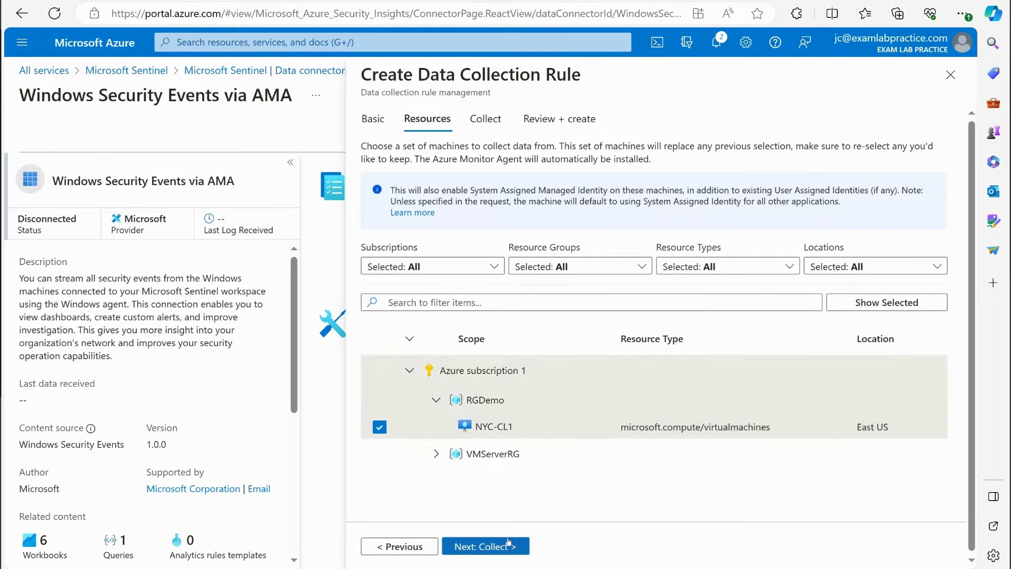
left_click(508, 544)
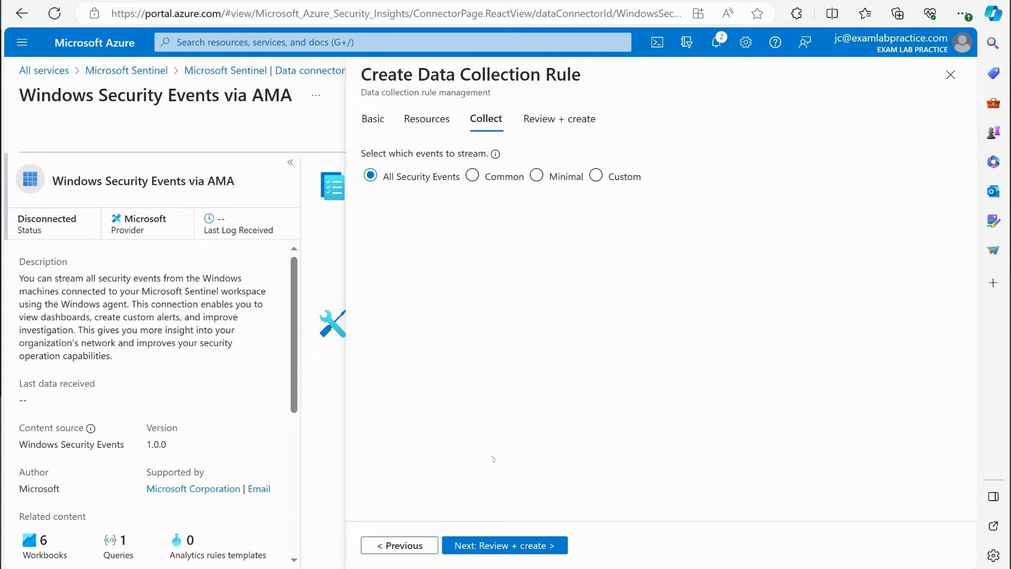
Choose All Security Events after comparing Custom, Minimal and Common, then review and create the rule
left_click(619, 179)
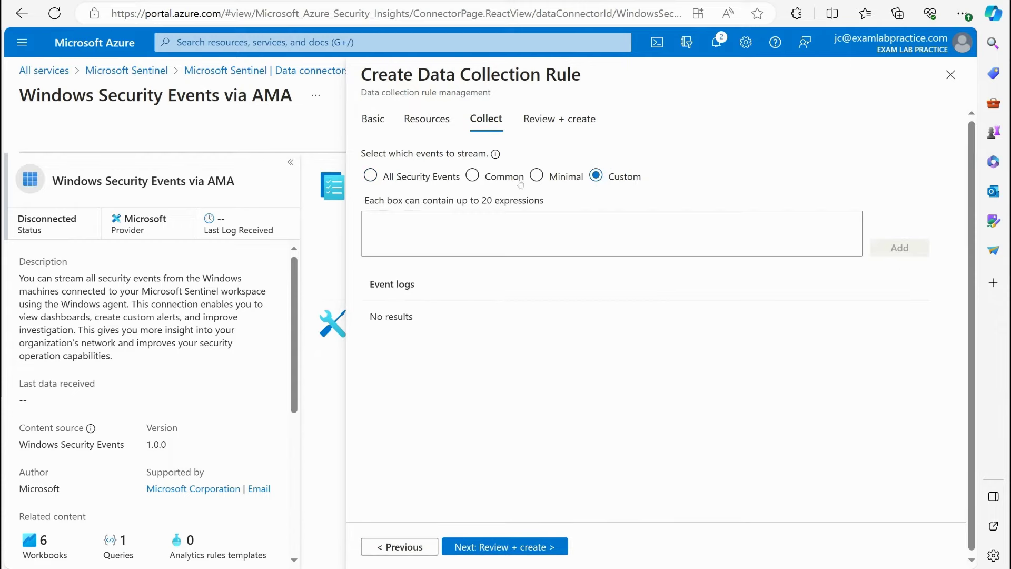
left_click(541, 178)
left_click(473, 176)
mouse_move(496, 154)
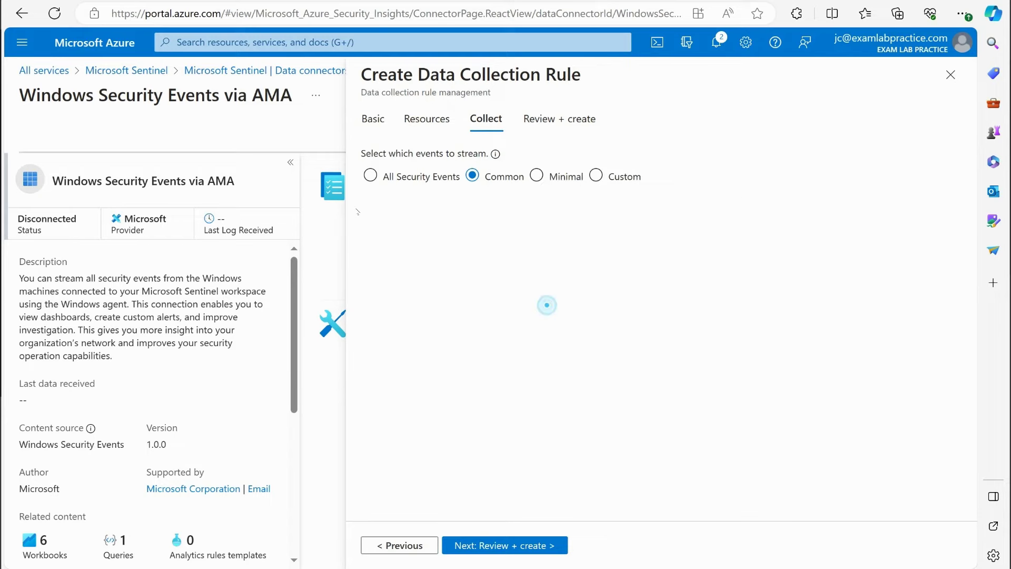
left_click(371, 176)
left_click(544, 537)
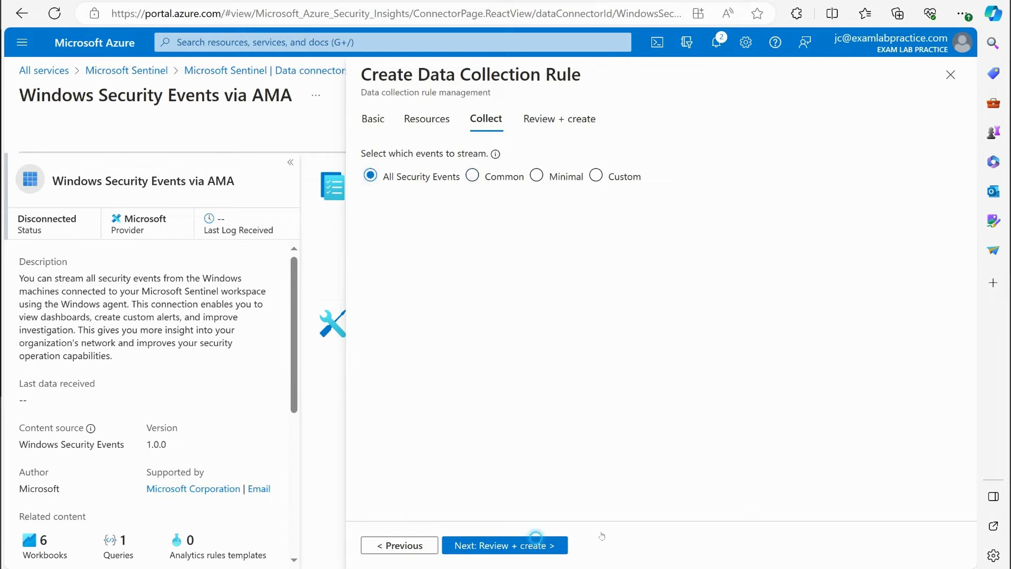
left_click(485, 543)
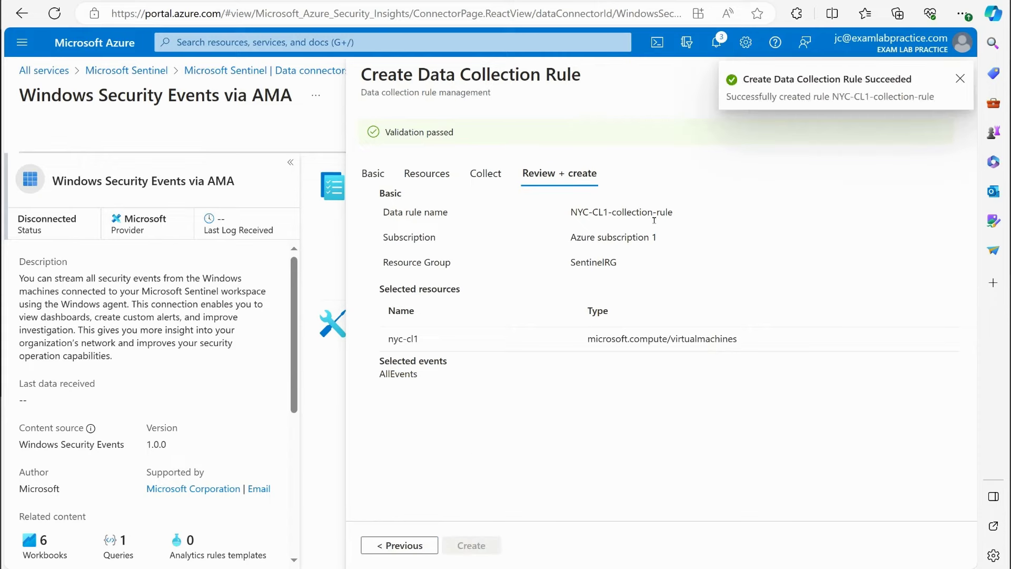
Dismiss the association, success and extension notifications and close the rule creation panel
left_click(964, 80)
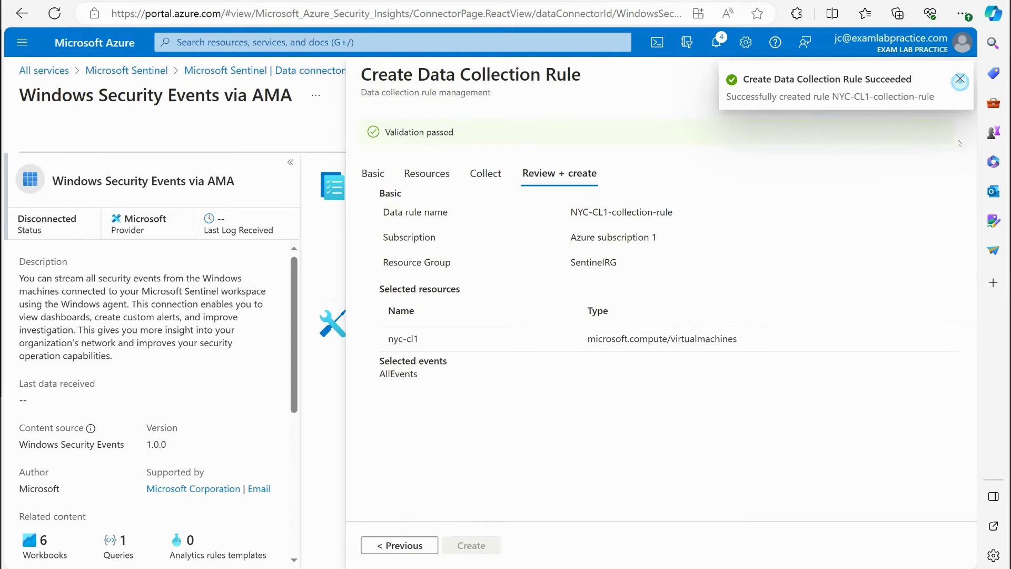
left_click(961, 79)
left_click(951, 74)
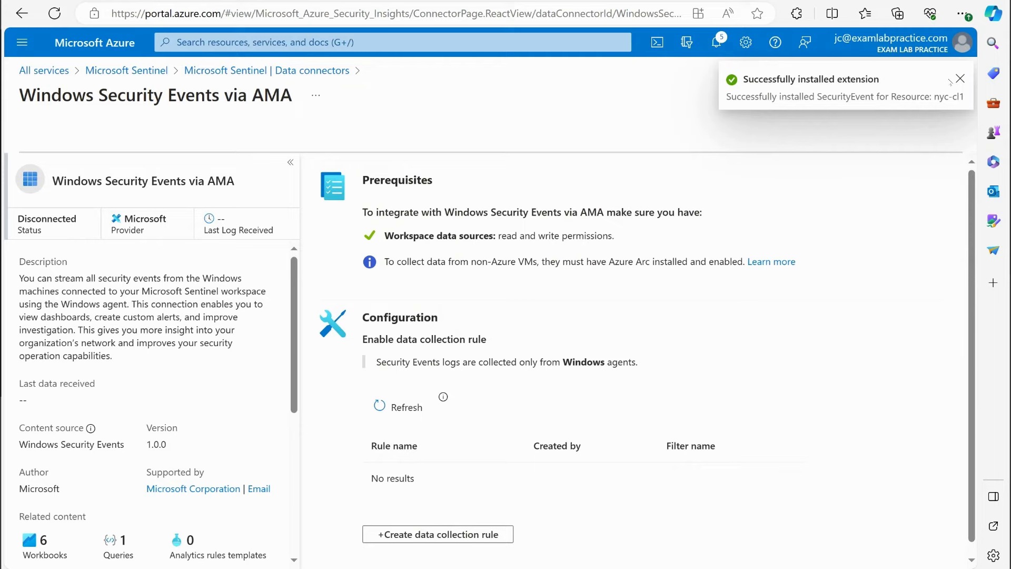
left_click(958, 78)
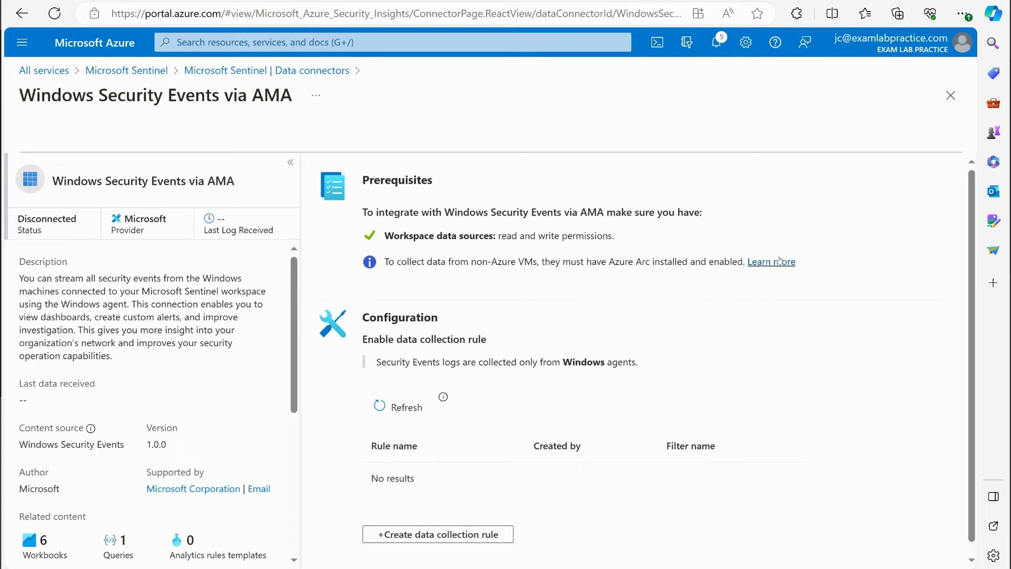
Bring up and dismiss the browser's page options on the connector page
right_click(757, 271)
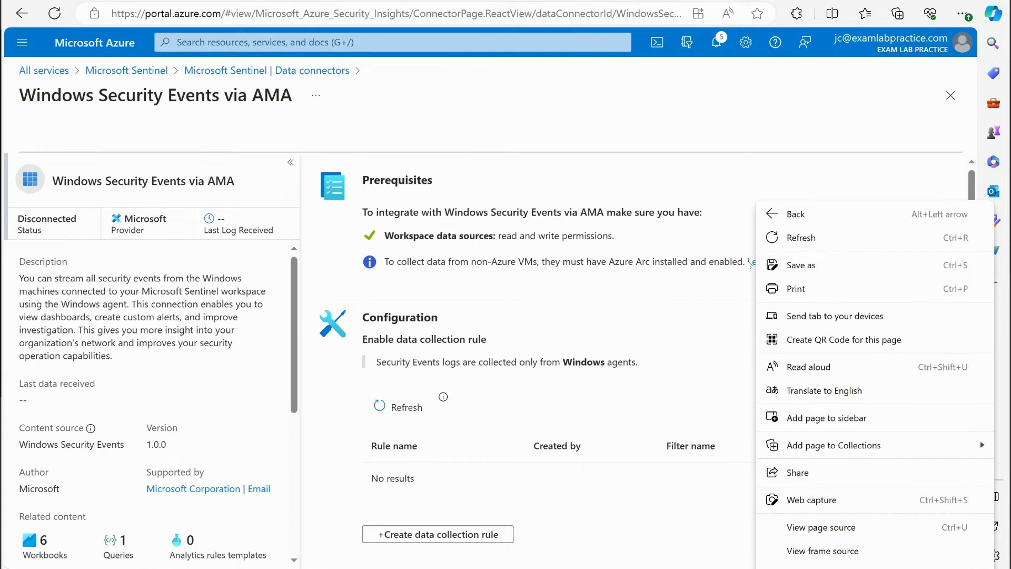
left_click(729, 217)
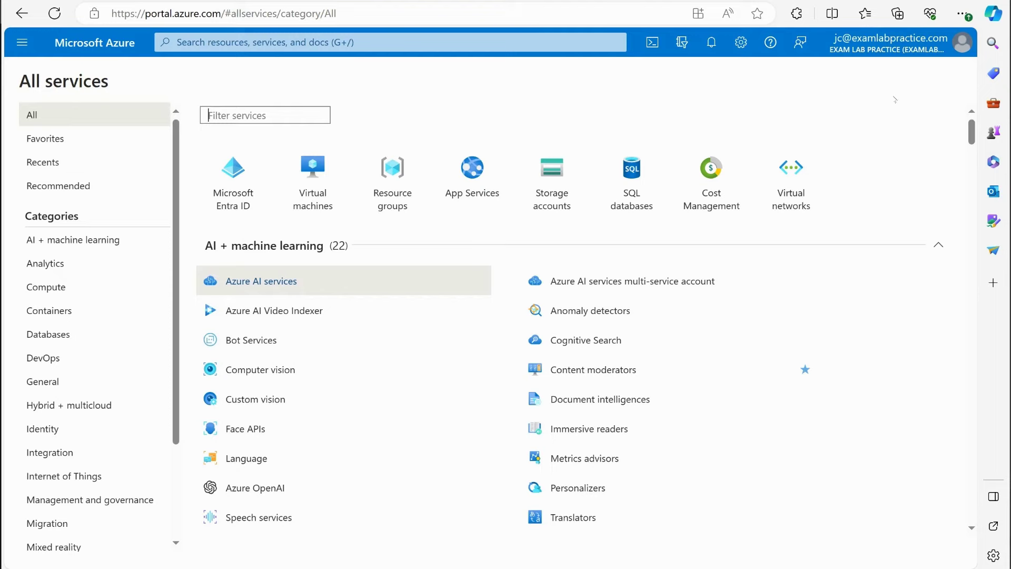
Reach SentinelLogWorkspace's Content hub via All services filtered for 'senti' and Microsoft Sentinel
left_click(22, 42)
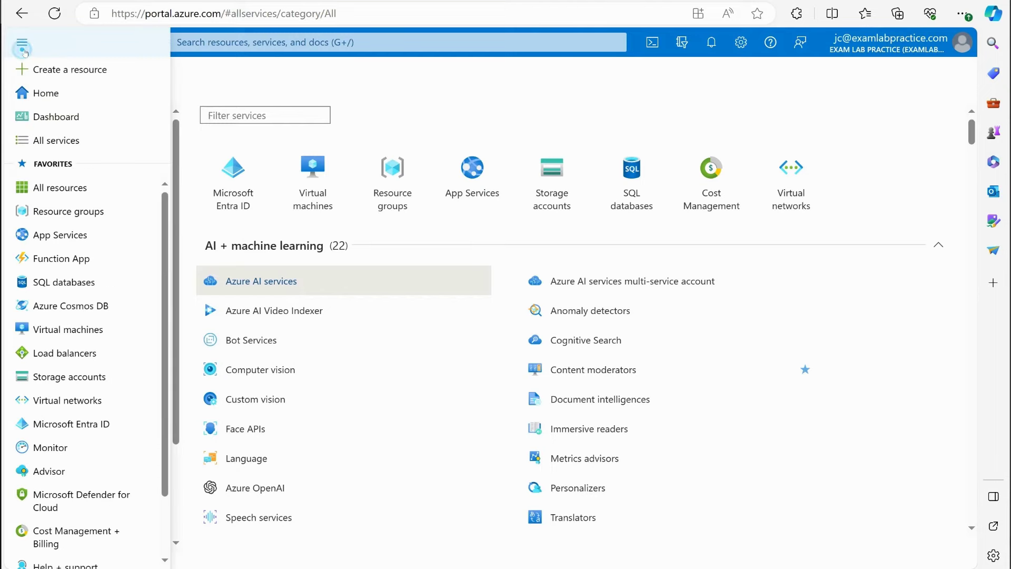
left_click(260, 113)
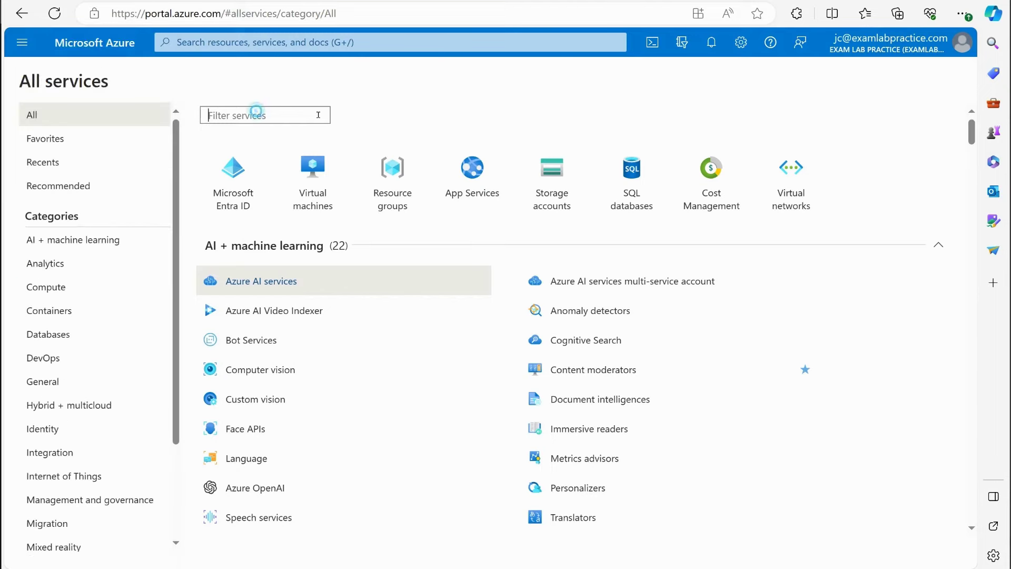
type("sne")
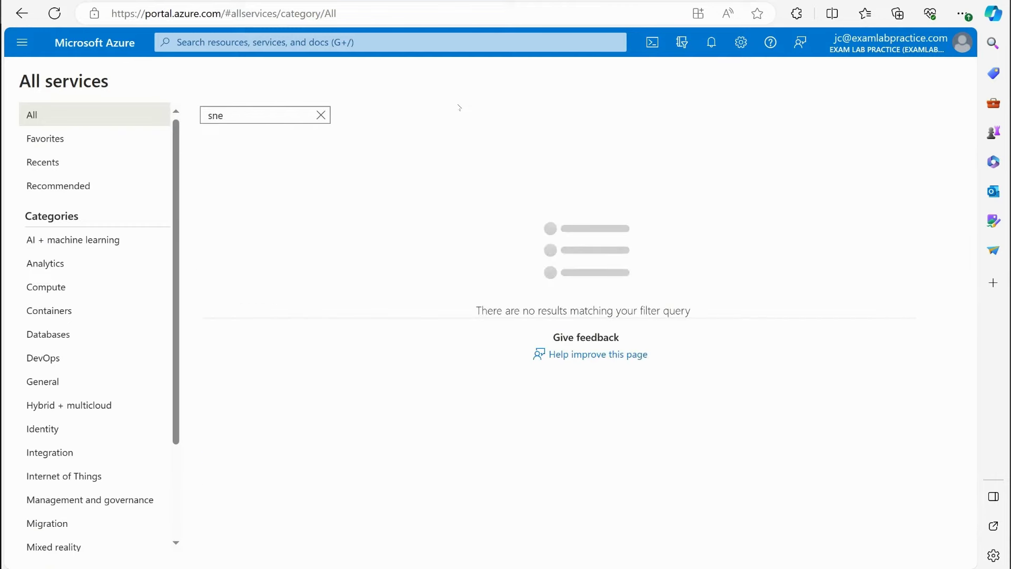
key("BackSpace")
key("BackSpace")
type("enti")
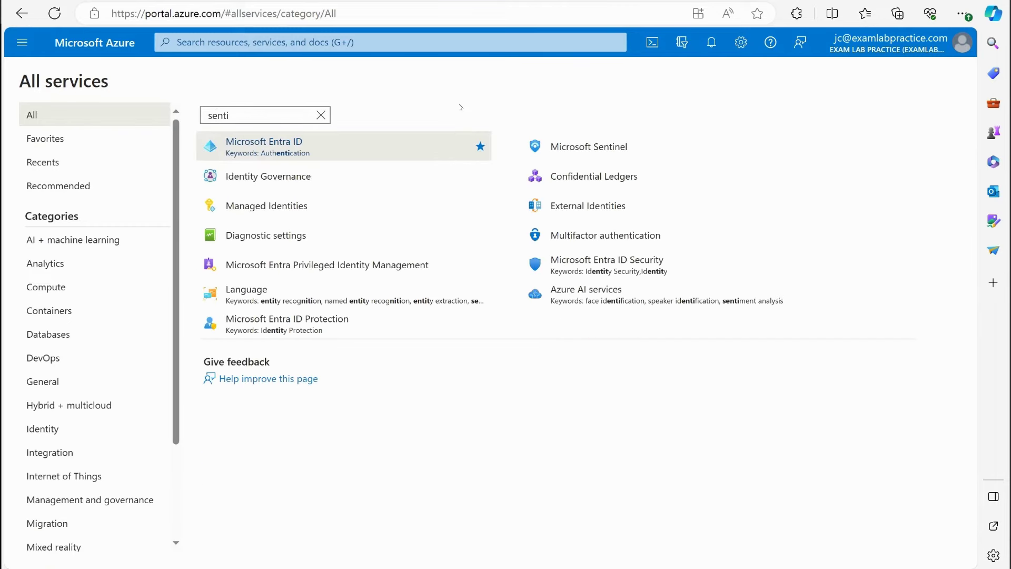
left_click(586, 145)
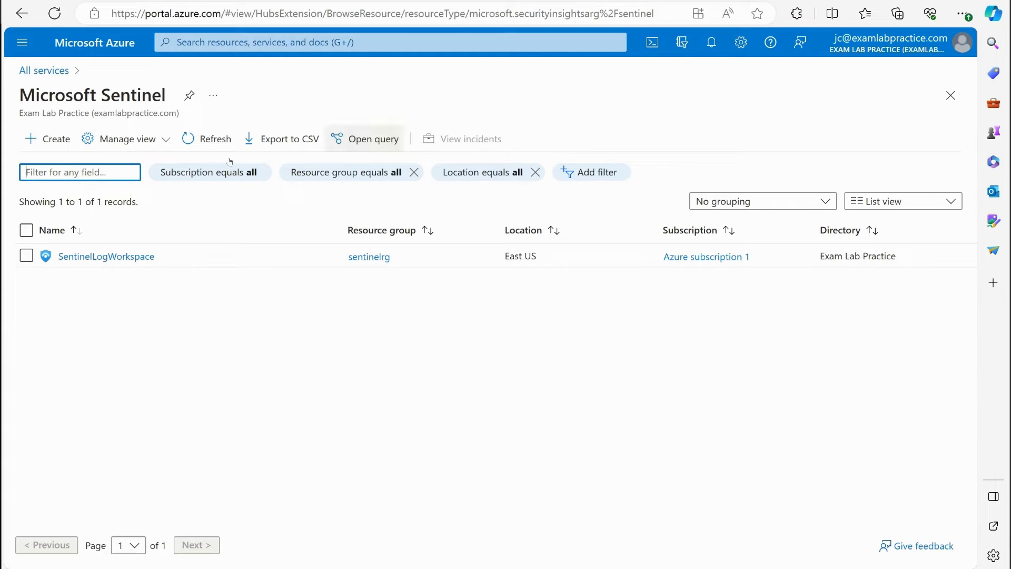
left_click(83, 256)
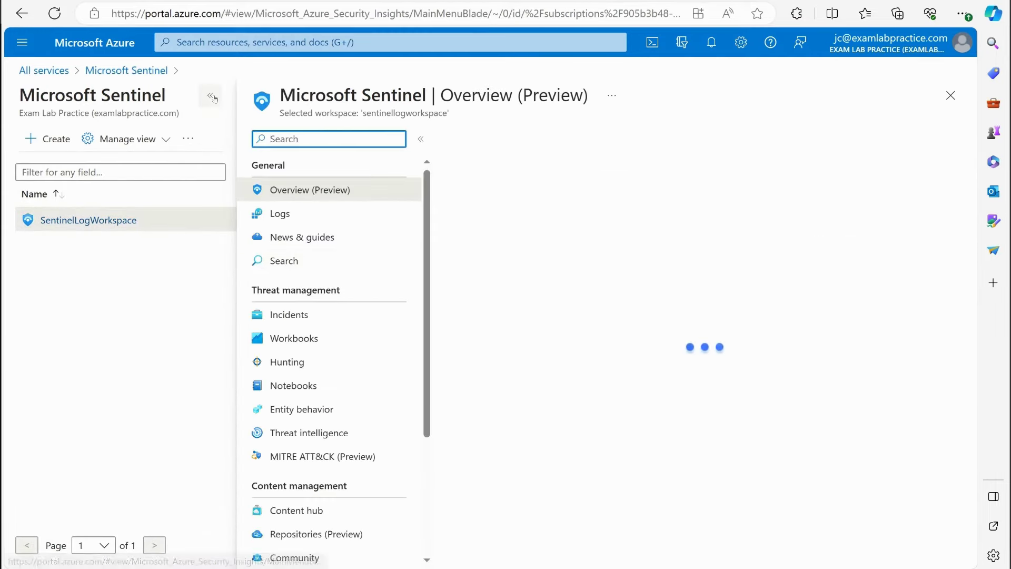
scroll(135, 423, "down", 3)
left_click(99, 335)
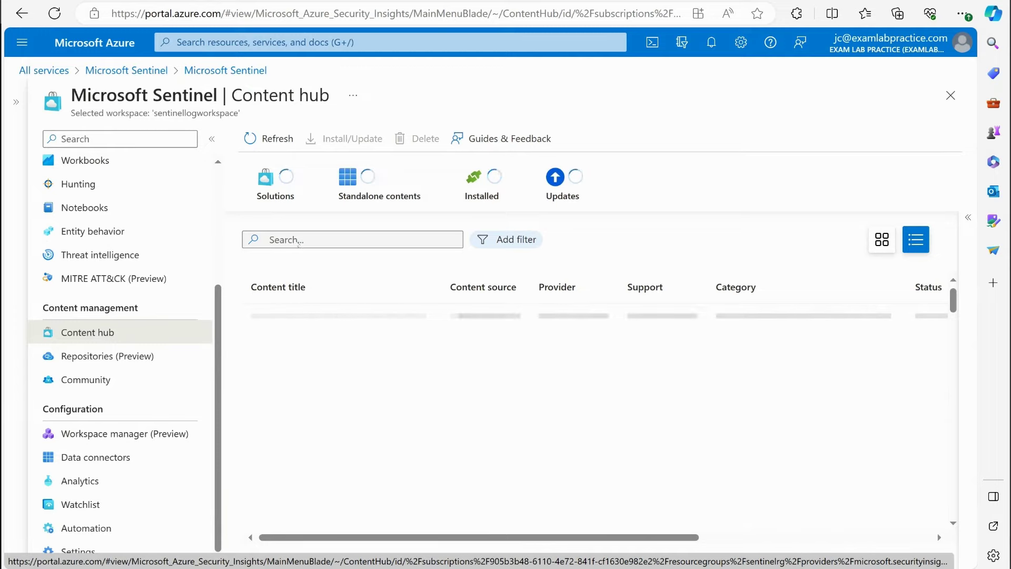
Search the Content hub for 'threat' and install the Threat Intelligence solution
left_click(319, 235)
type("threat")
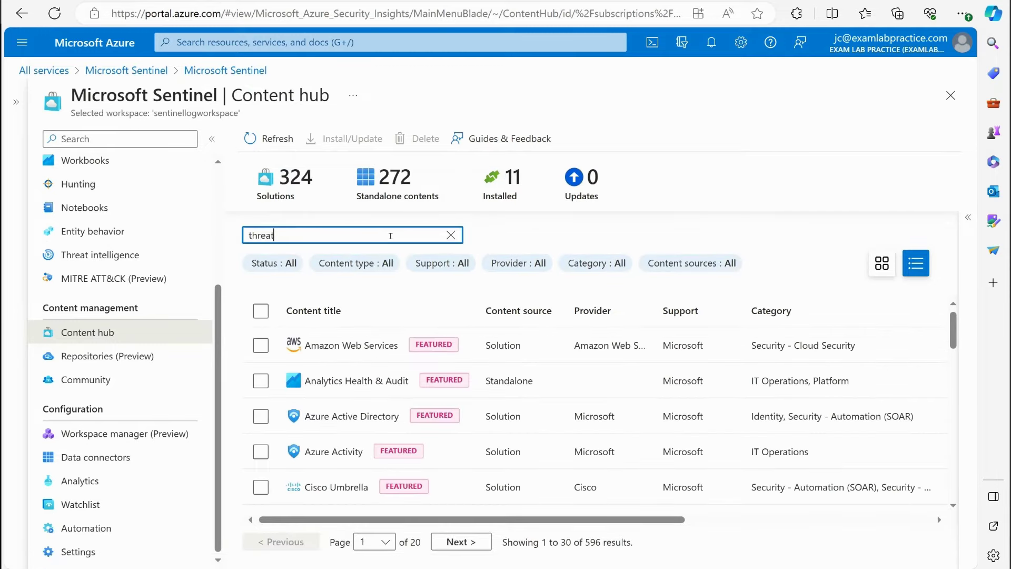
scroll(428, 389, "down", 1)
scroll(427, 393, "down", 2)
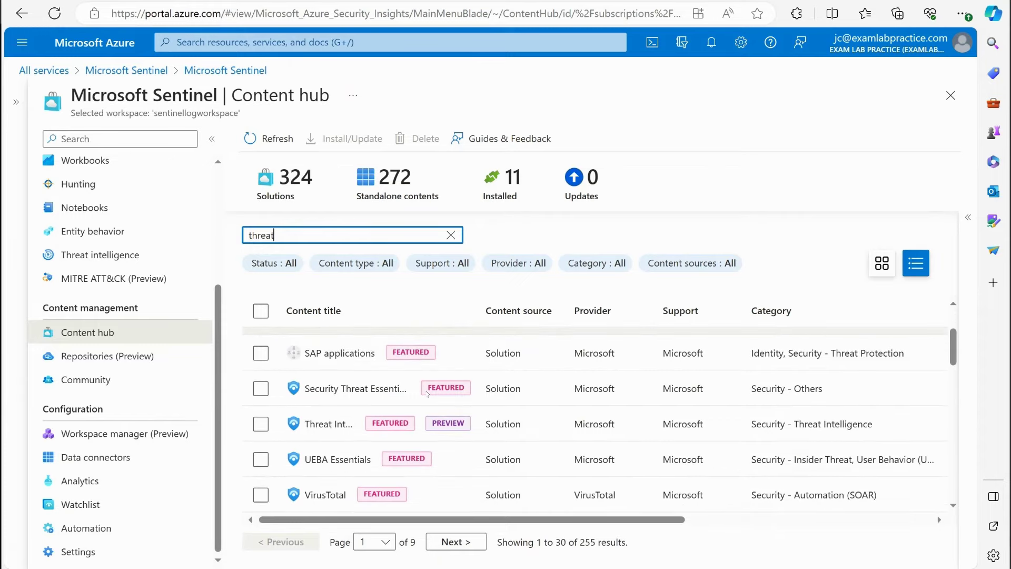
left_click(346, 391)
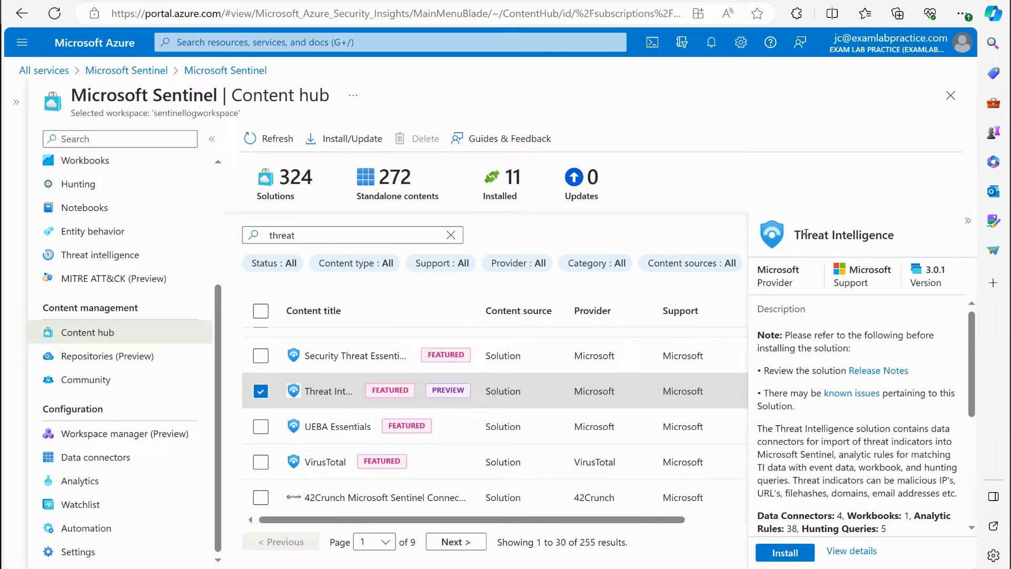
left_click(792, 558)
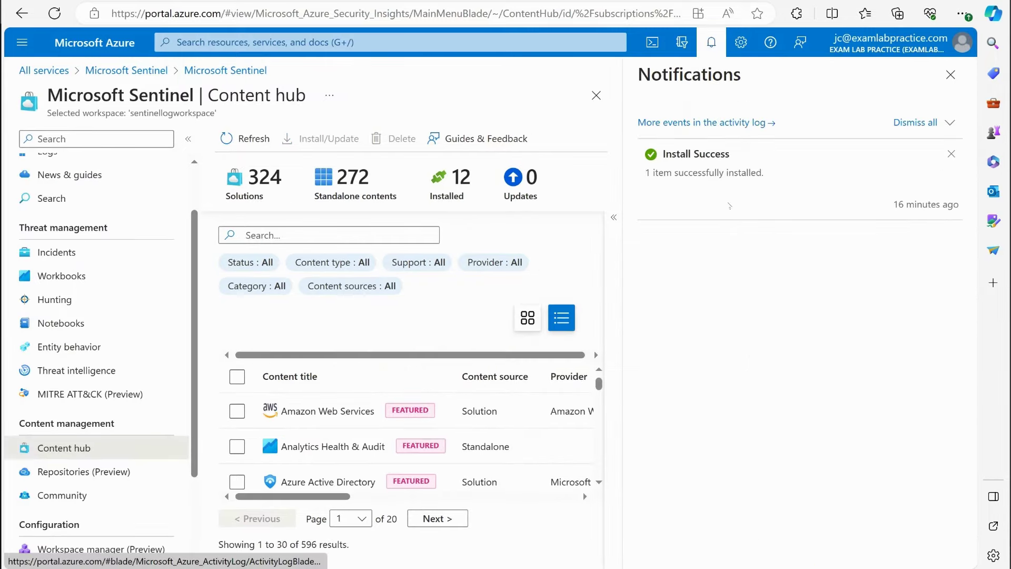
Close the Notifications pane and scroll through the Content hub solutions list
left_click(950, 74)
scroll(143, 365, "down", 2)
scroll(144, 364, "down", 1)
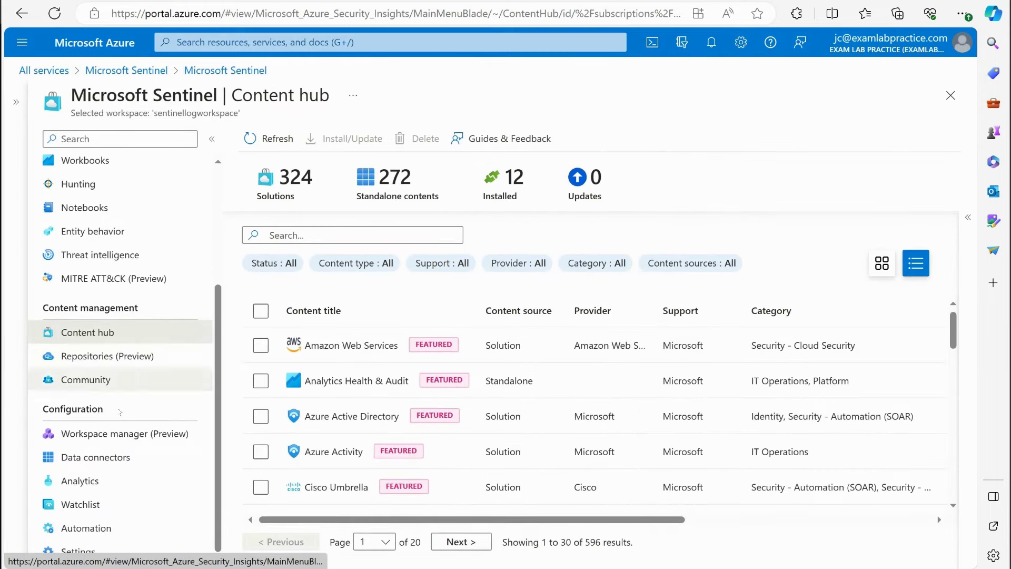
Open the Threat intelligence - TAXII connector page from Data connectors and review its instructions
left_click(100, 457)
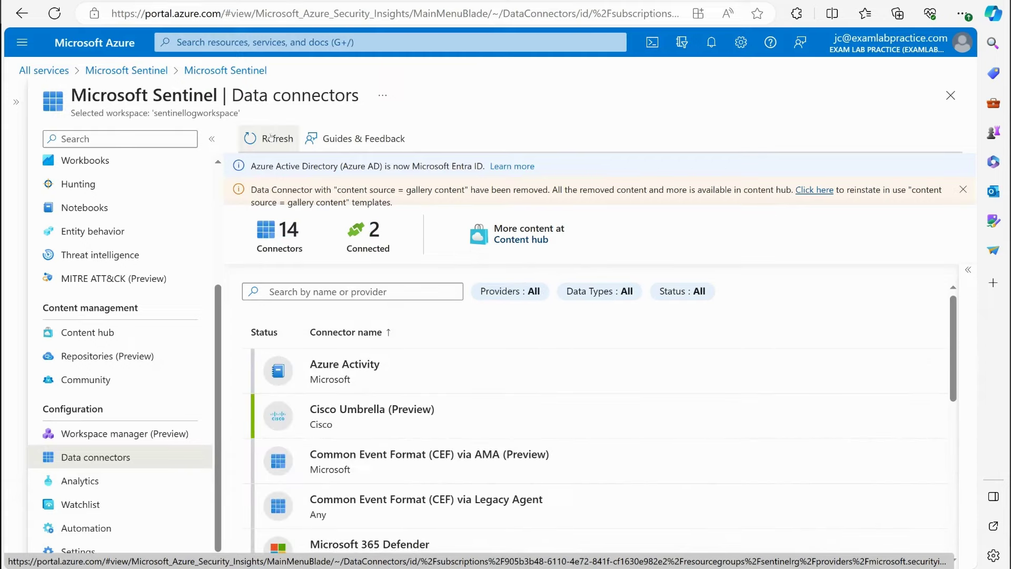
scroll(577, 467, "down", 5)
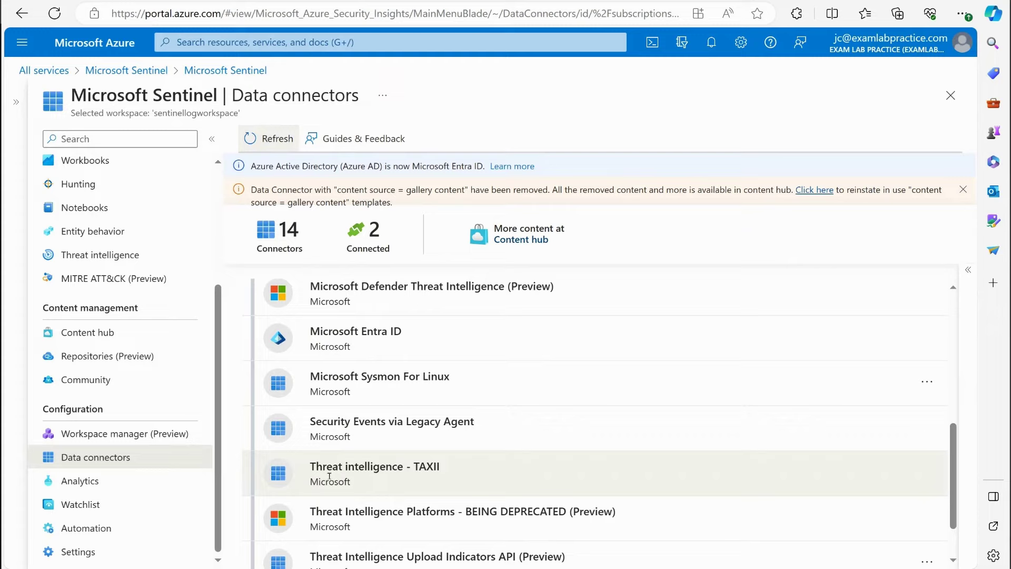
left_click(357, 479)
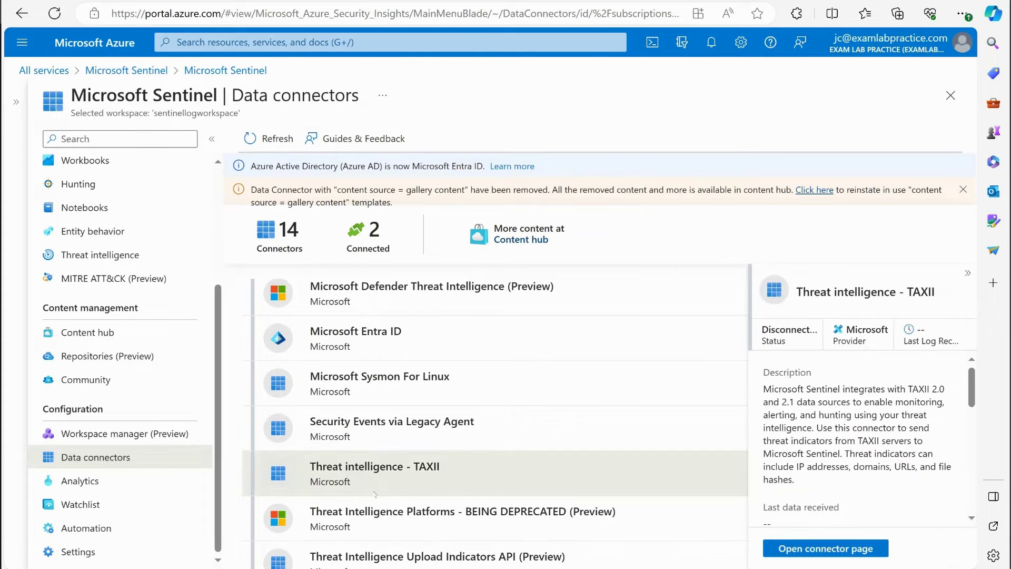
left_click(862, 550)
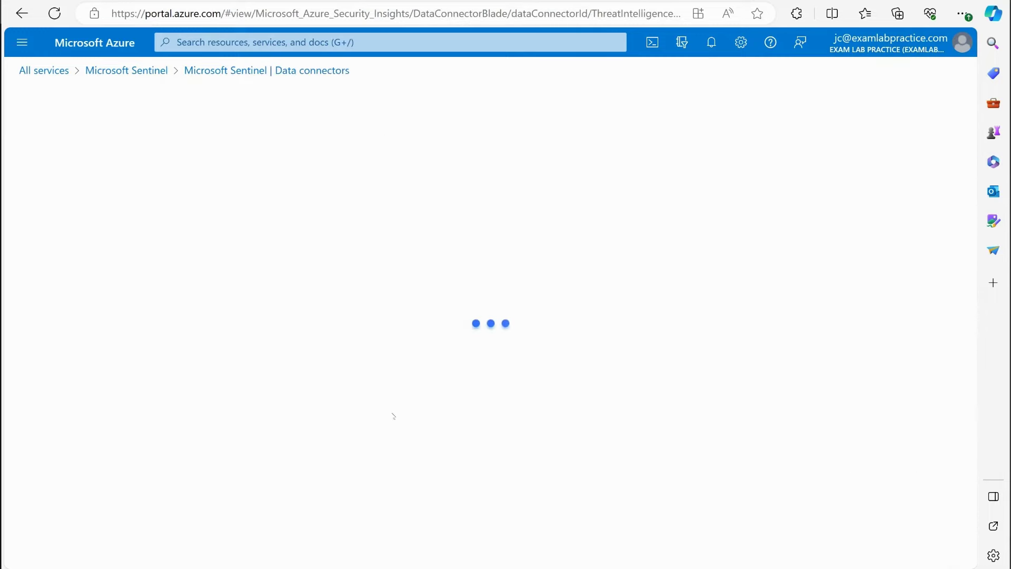
scroll(458, 340, "down", 4)
scroll(659, 346, "up", 4)
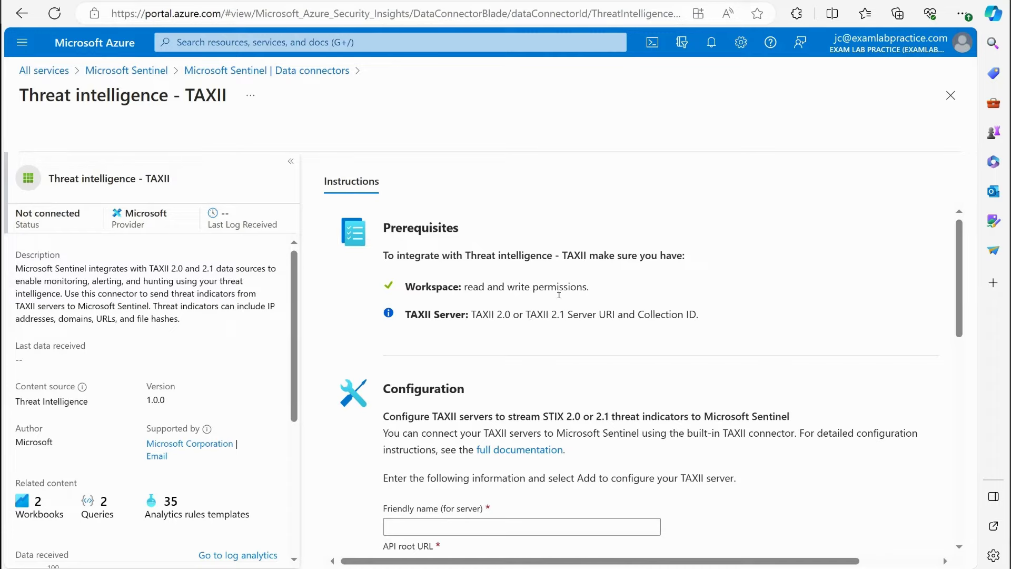
scroll(518, 343, "down", 2)
scroll(469, 325, "up", 2)
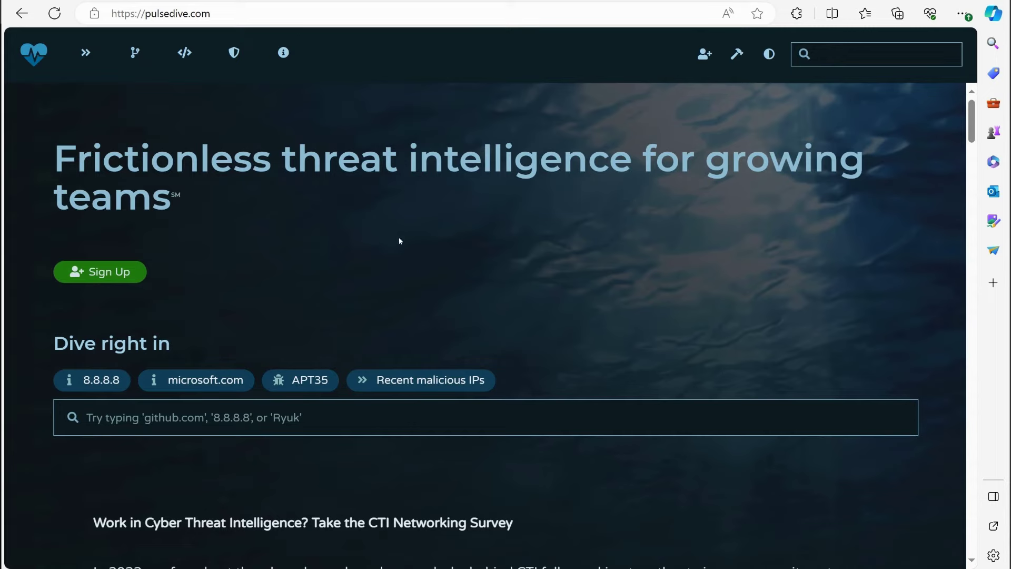
Register on Pulsedive with the work e-mail address, accepting the terms, to get a link
left_click(705, 54)
left_click(498, 110)
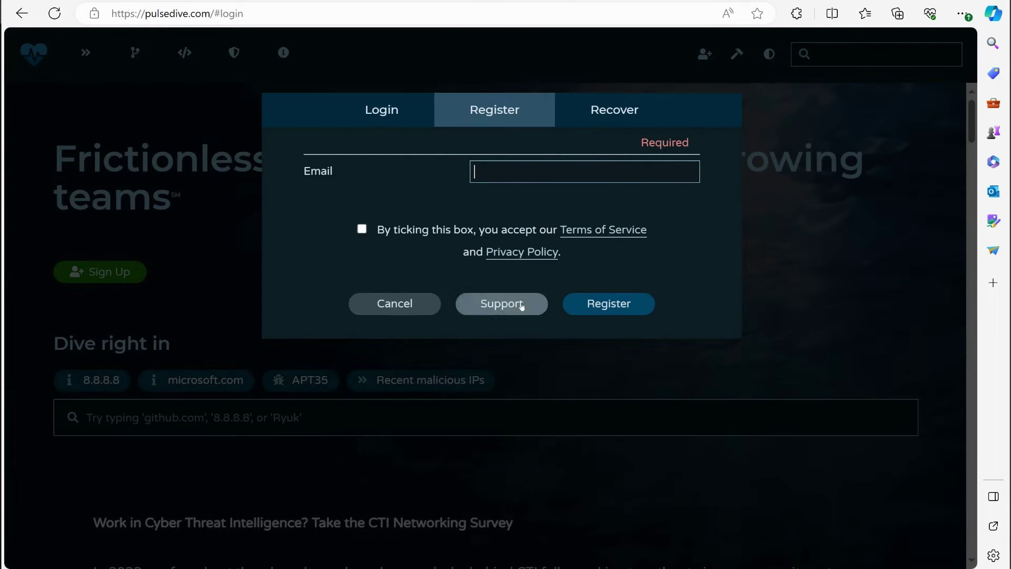
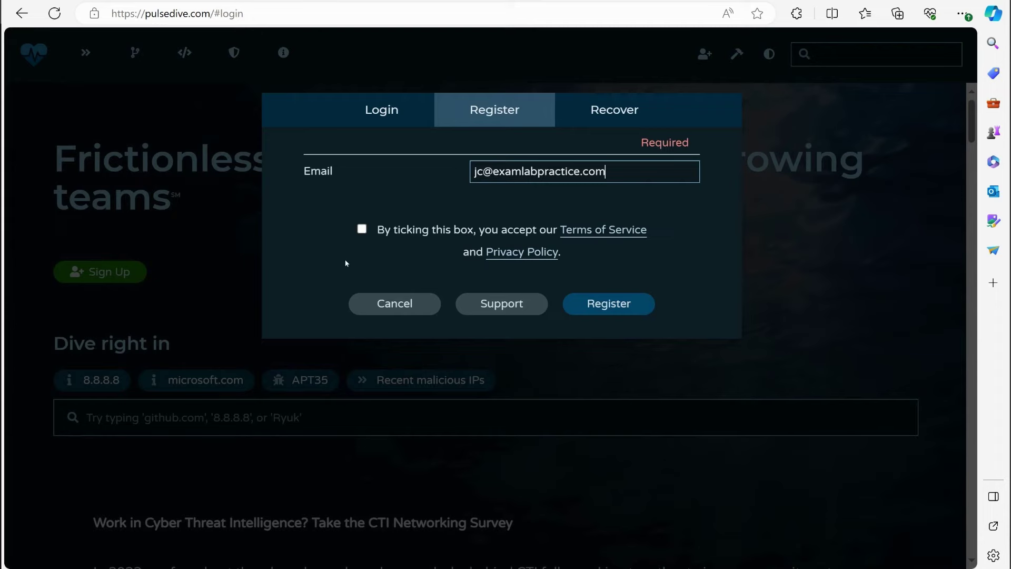
left_click(363, 229)
left_click(612, 303)
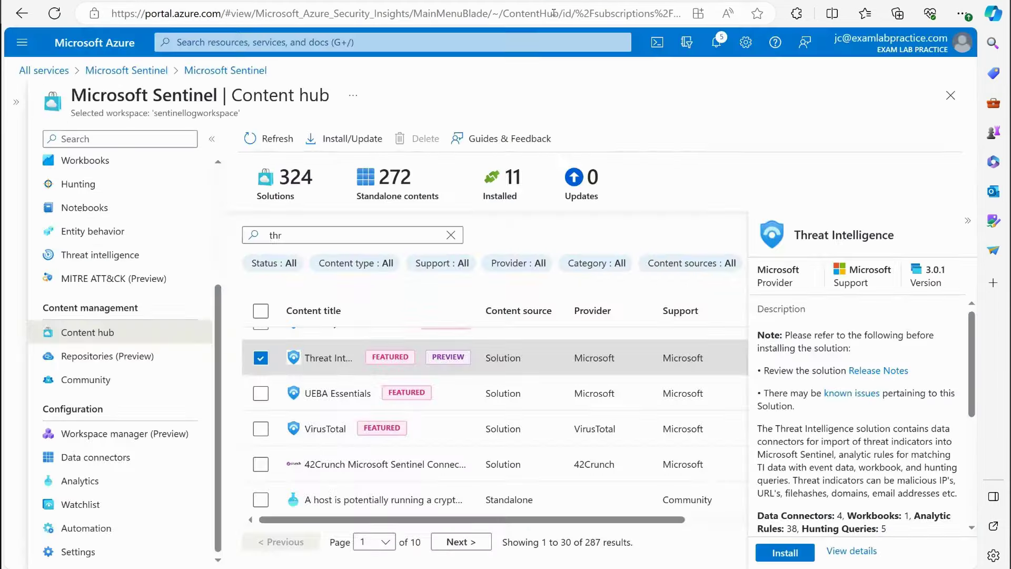
Browse to the Microsoft 365 home page
key("ctrl+l")
type("micros")
key("Return")
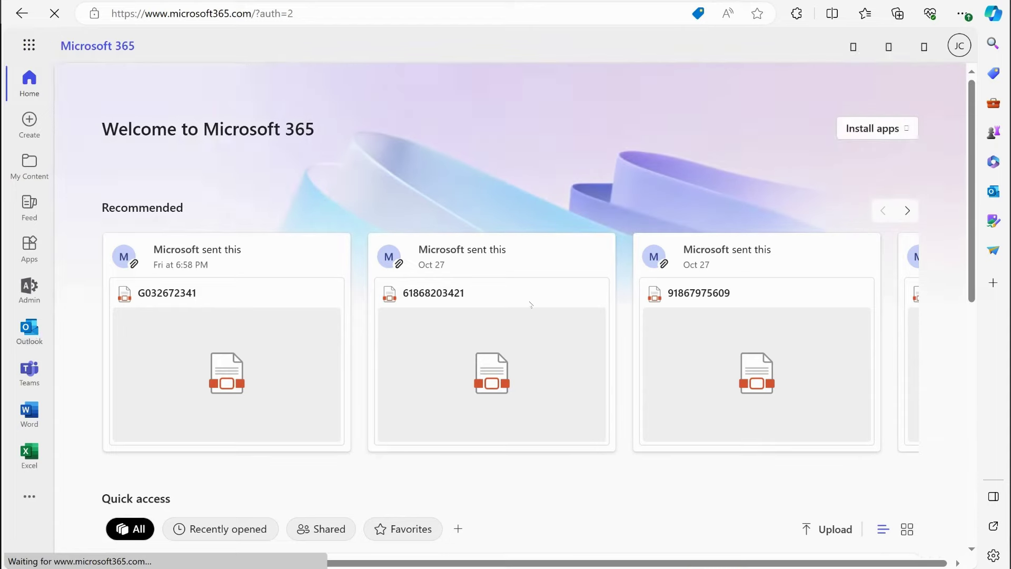
Open the [Pulsedive] Registration Link e-mail in Outlook's Focused Inbox and follow its link
left_click(29, 45)
left_click(71, 133)
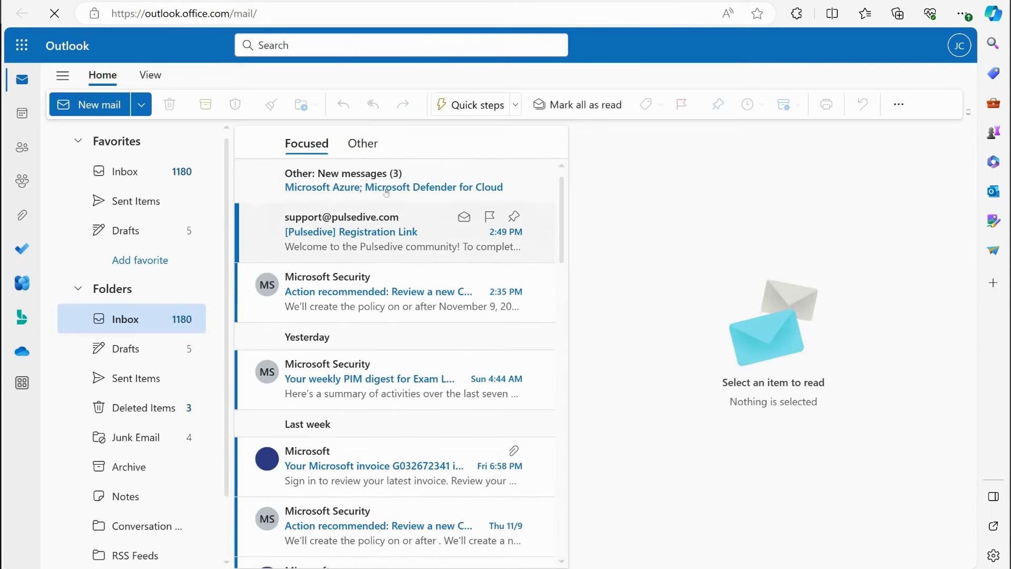
left_click(158, 169)
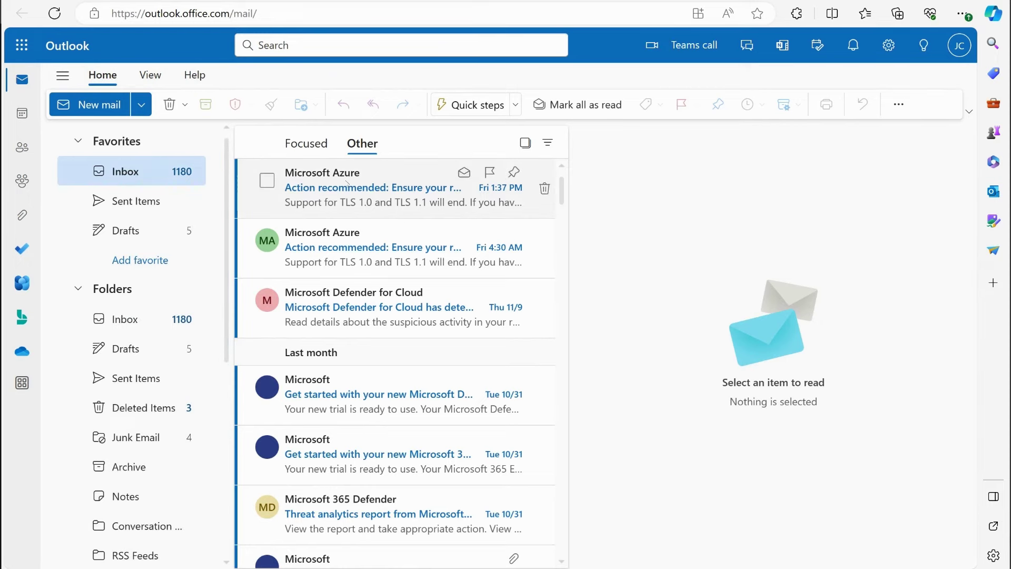
scroll(420, 291, "down", 4)
scroll(420, 292, "up", 4)
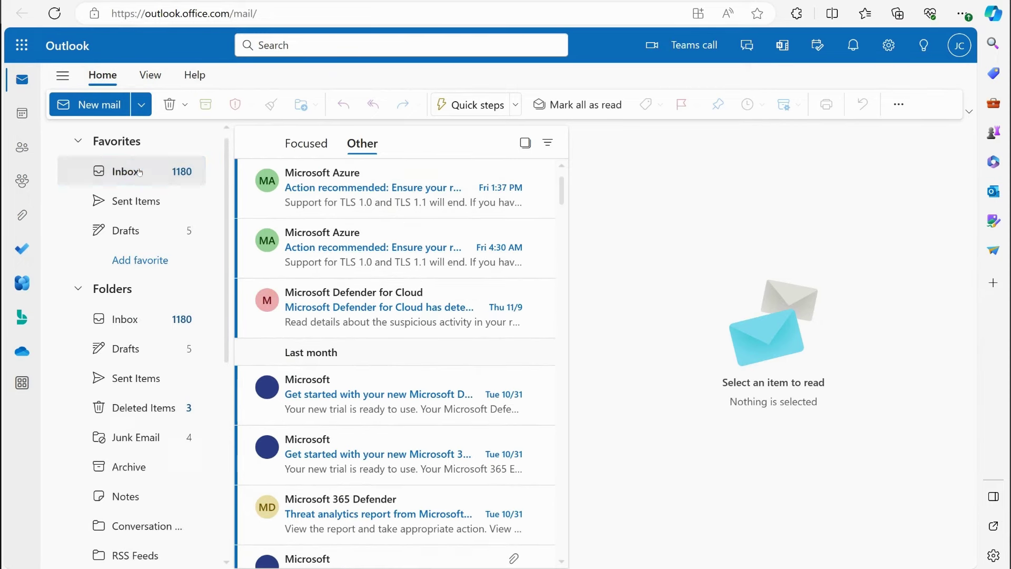
left_click(170, 316)
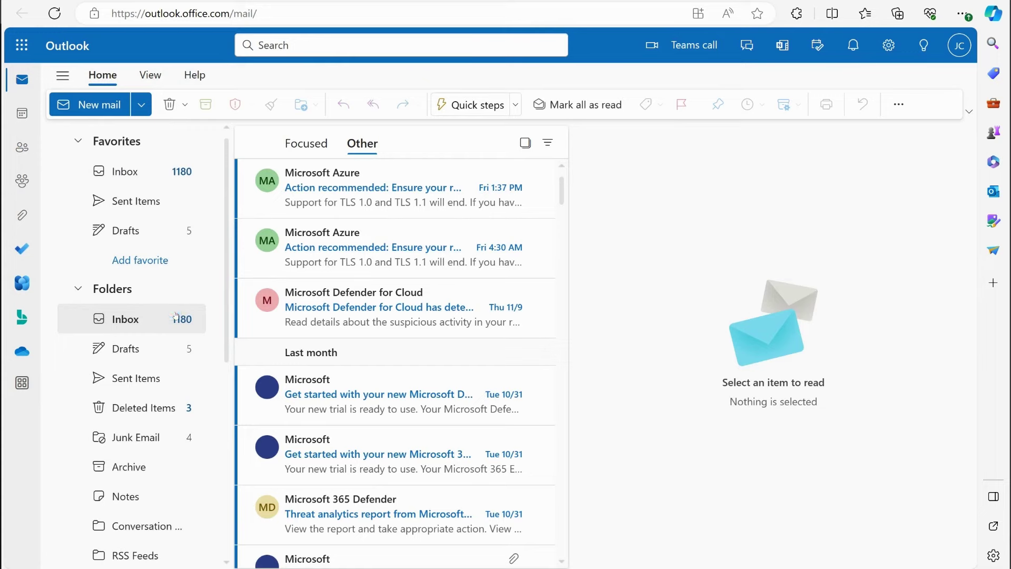
left_click(306, 144)
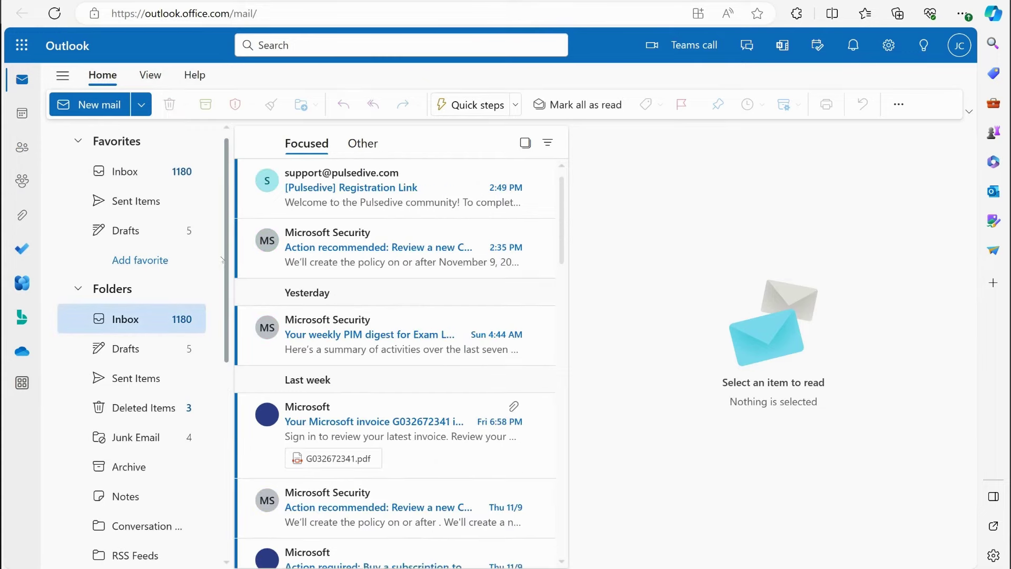
left_click(360, 192)
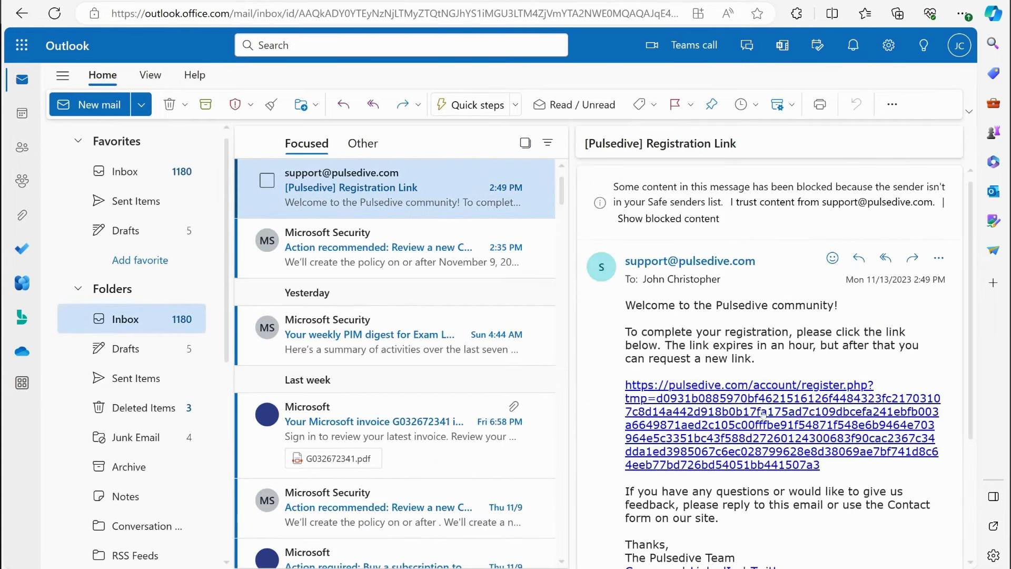
left_click(760, 415)
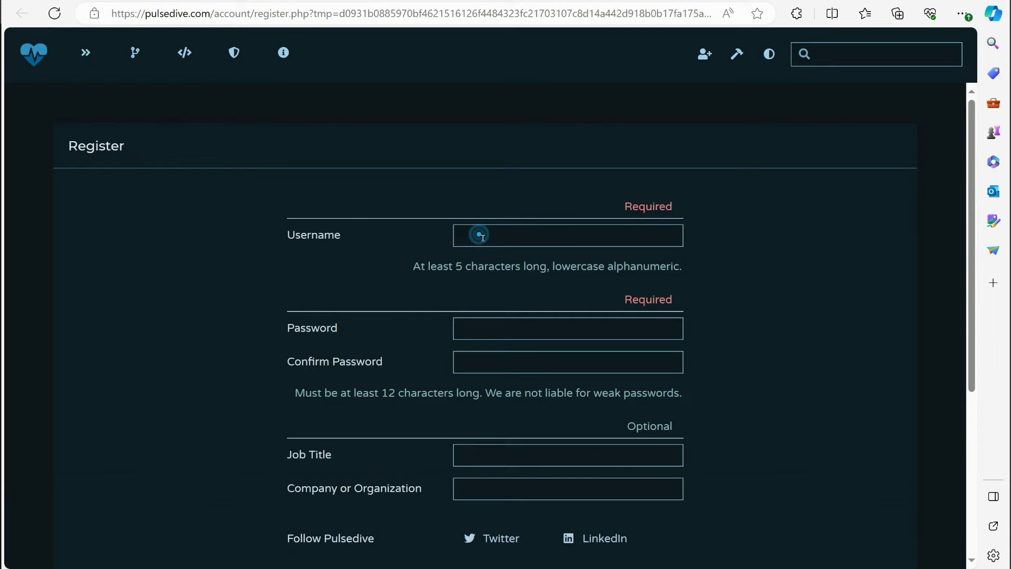
Fill in the Pulsedive username, account password, confirmation and 'Instructor' on the Register form
left_click(467, 235)
type("jcexamlabpractice")
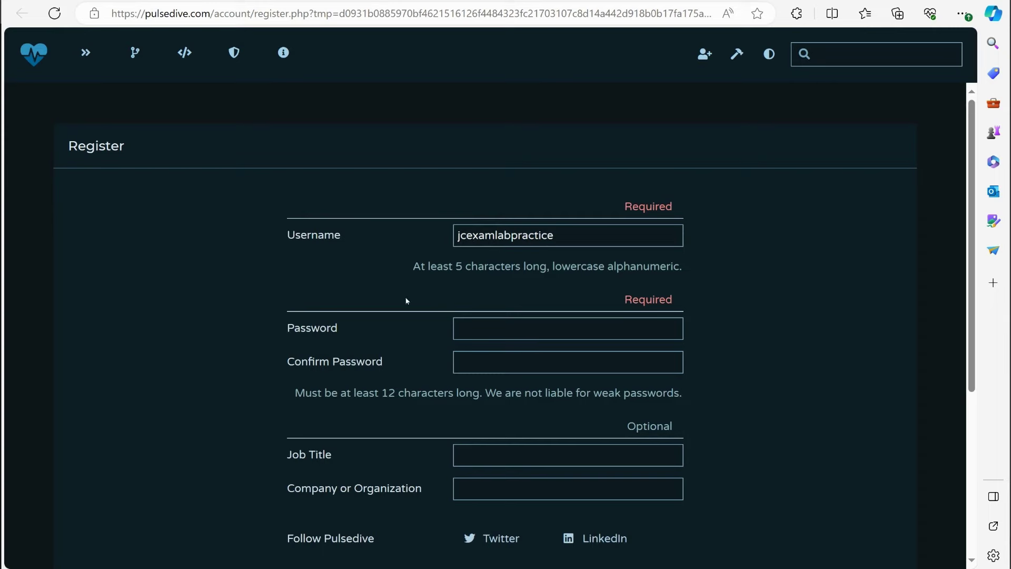
left_click(523, 325)
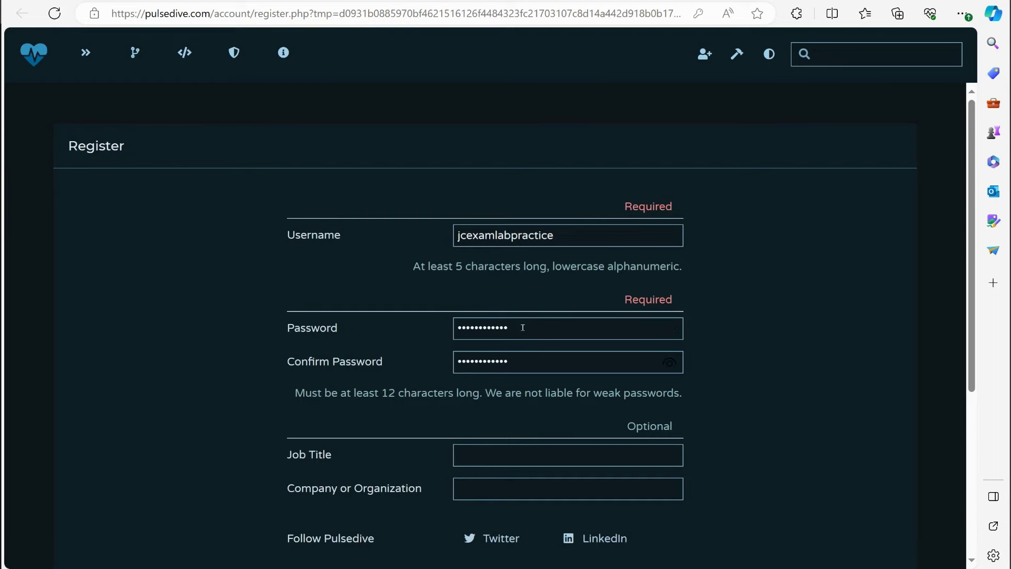
left_click(522, 326)
left_click(543, 349)
left_click(565, 358)
scroll(568, 362, "down", 2)
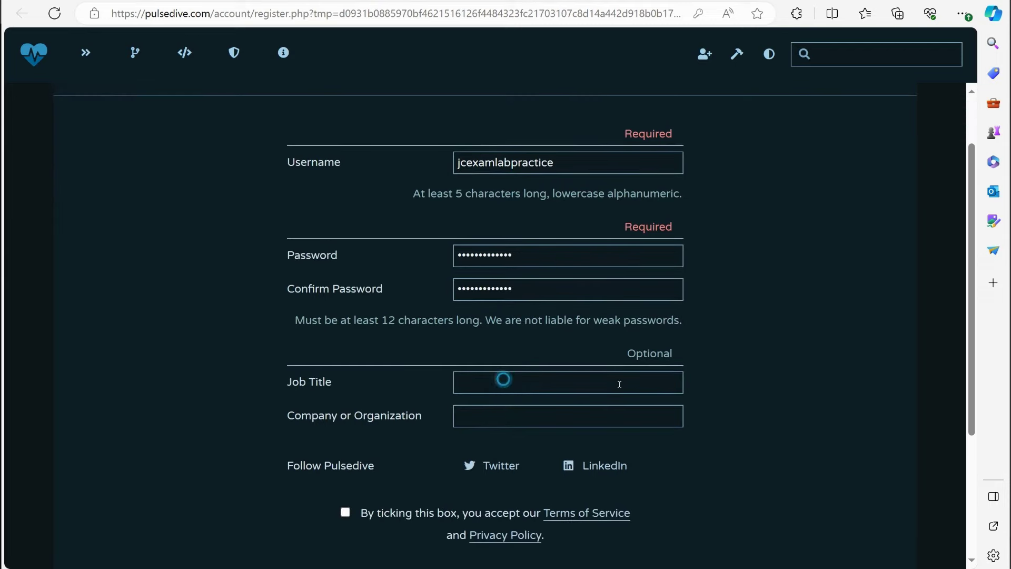
type("Instructor")
Enter organization 'Exam Lab Practice', accept the terms, and submit the registration
left_click(553, 422)
type("Exam")
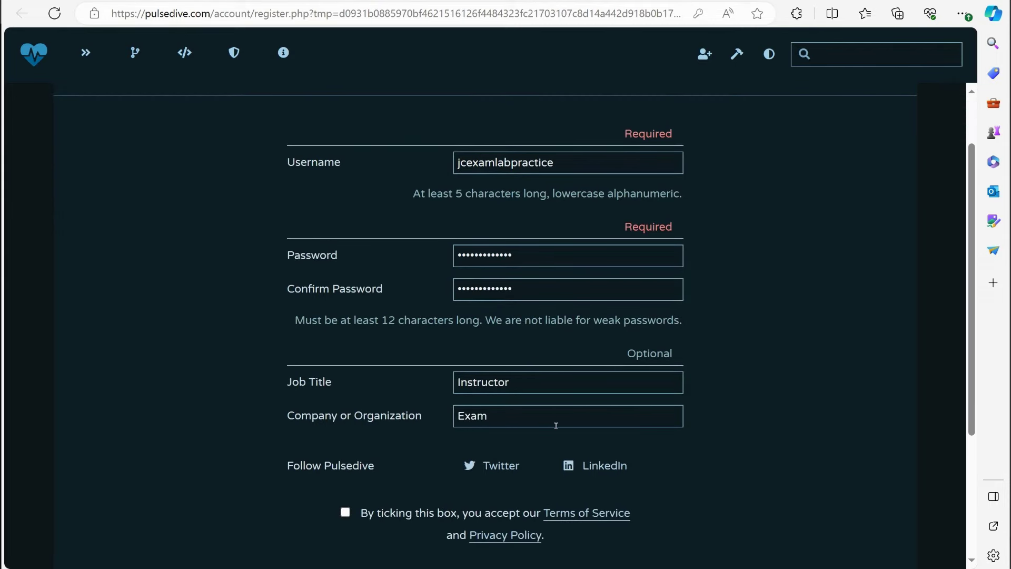
type(" Lab Practice")
scroll(558, 437, "down", 3)
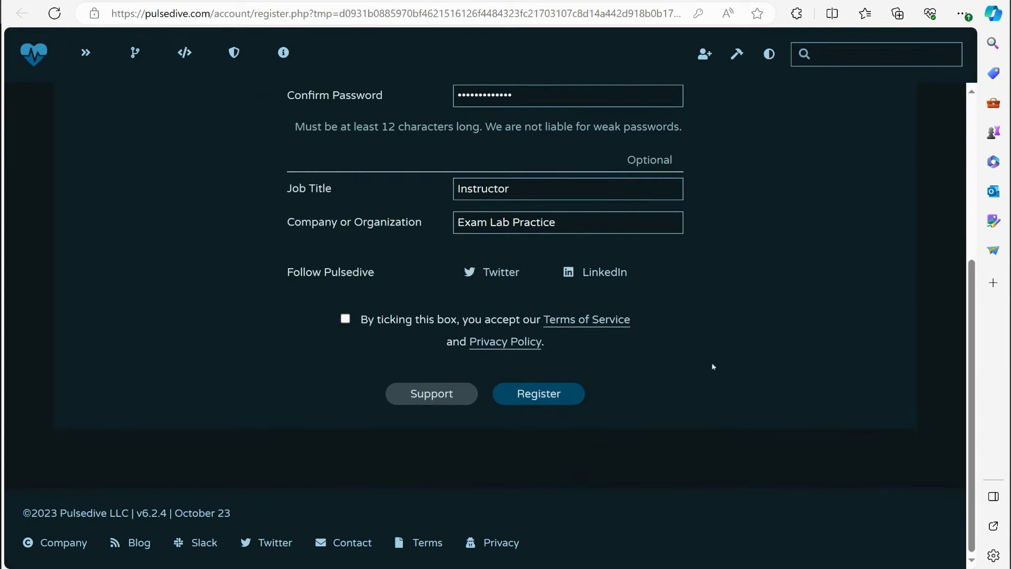
left_click(345, 319)
left_click(538, 394)
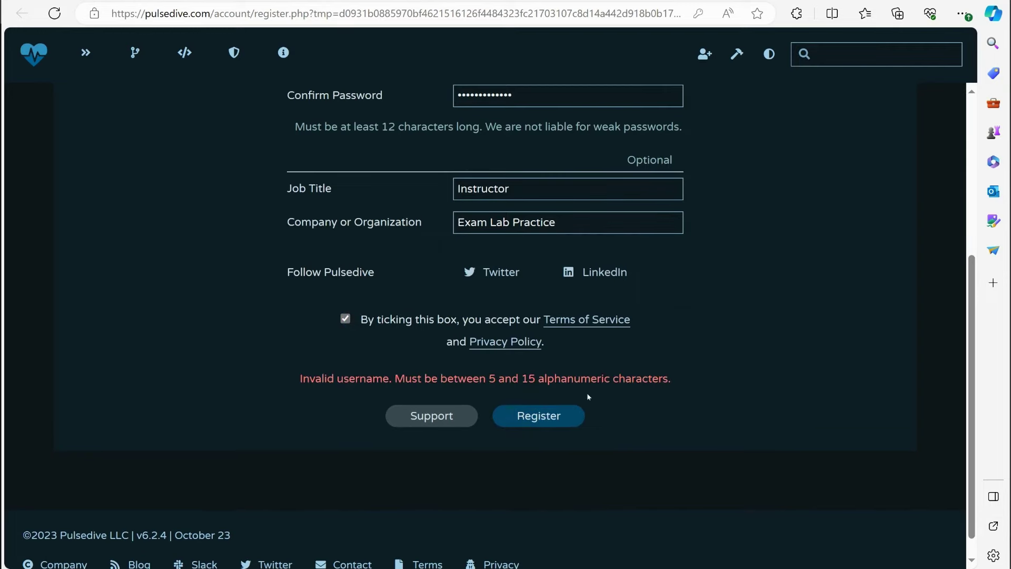
Shorten the username to fit the limit, resubmit, and sign in to the new account
scroll(682, 385, "up", 4)
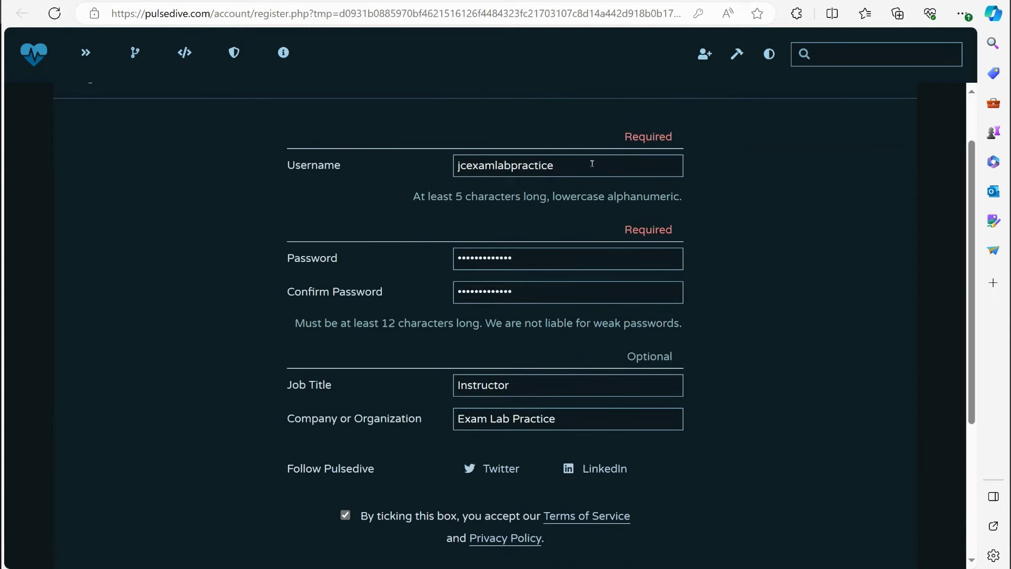
key("Home")
key("Delete")
key("Delete")
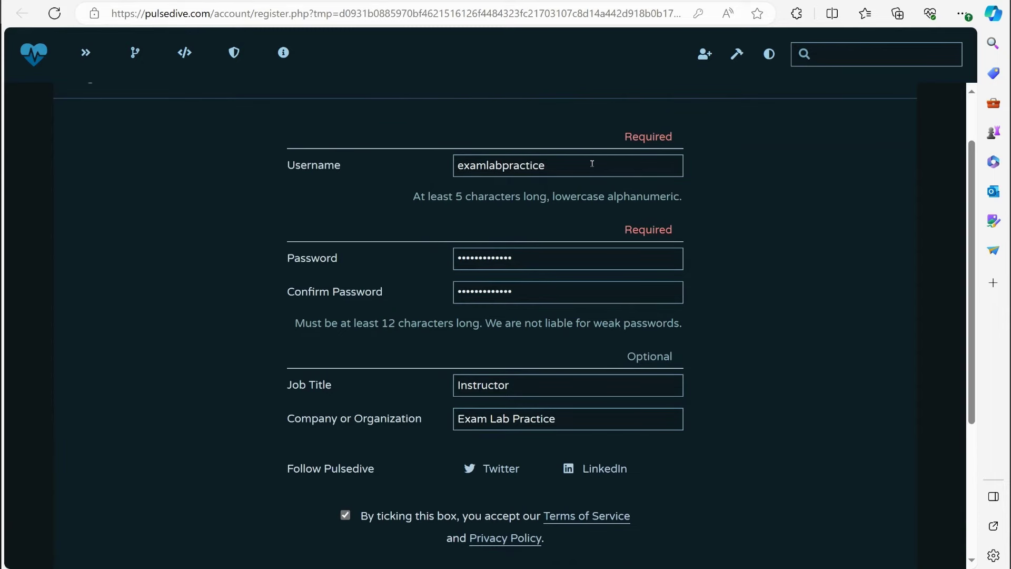
scroll(592, 164, "down", 4)
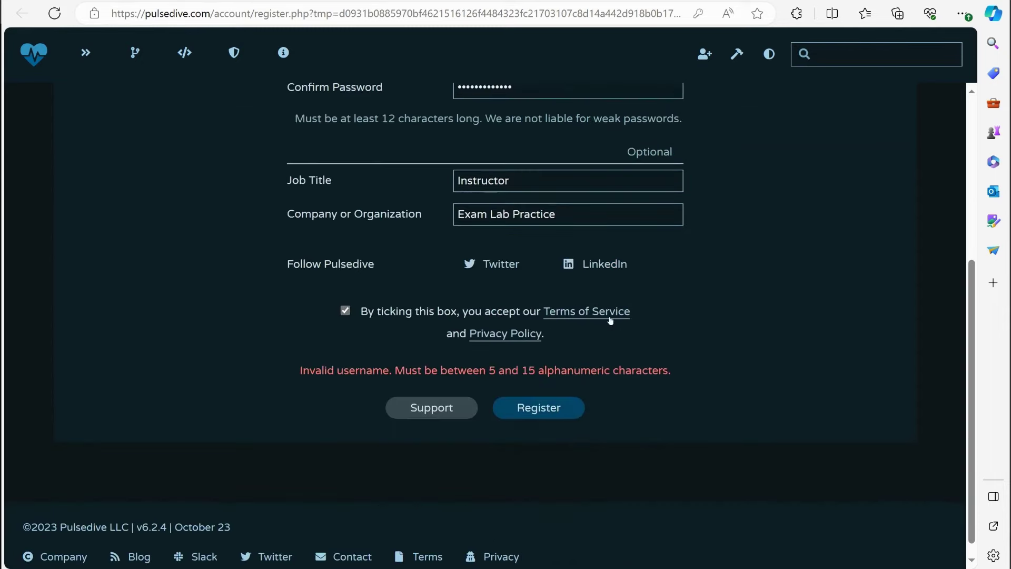
left_click(547, 396)
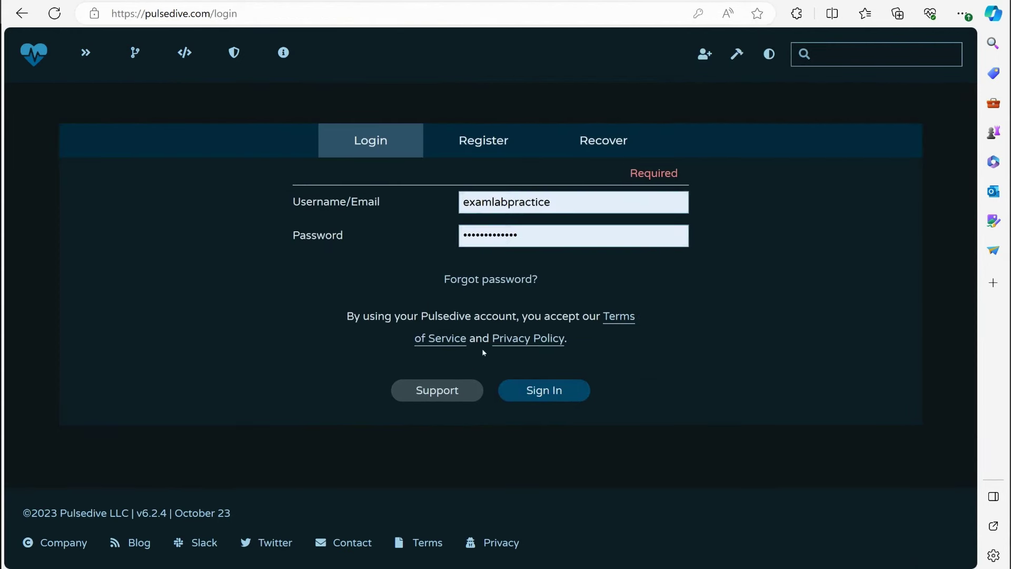
left_click(532, 393)
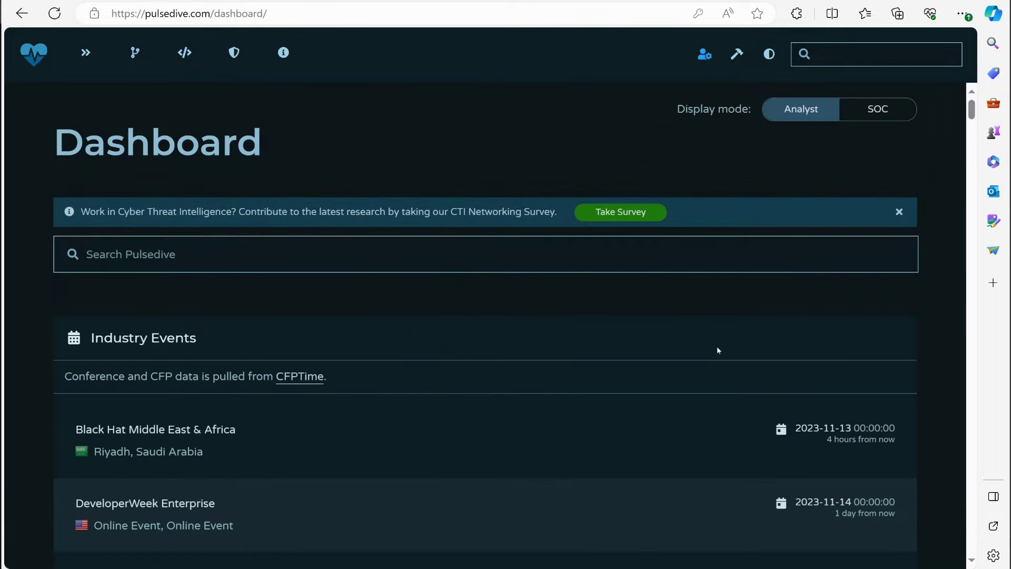
scroll(559, 338, "down", 1)
scroll(514, 353, "up", 1)
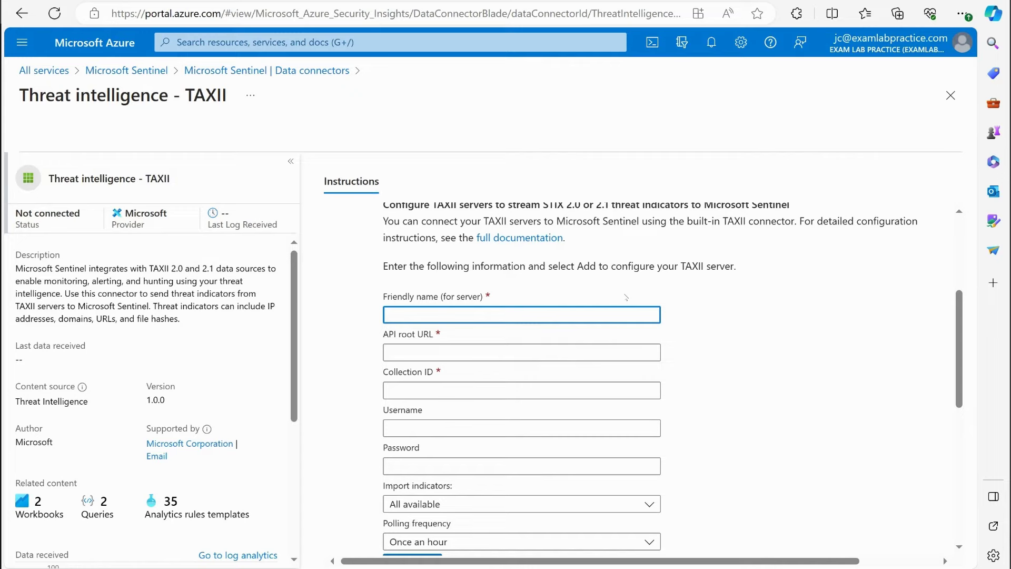
type("pulsefeed")
left_click(415, 353)
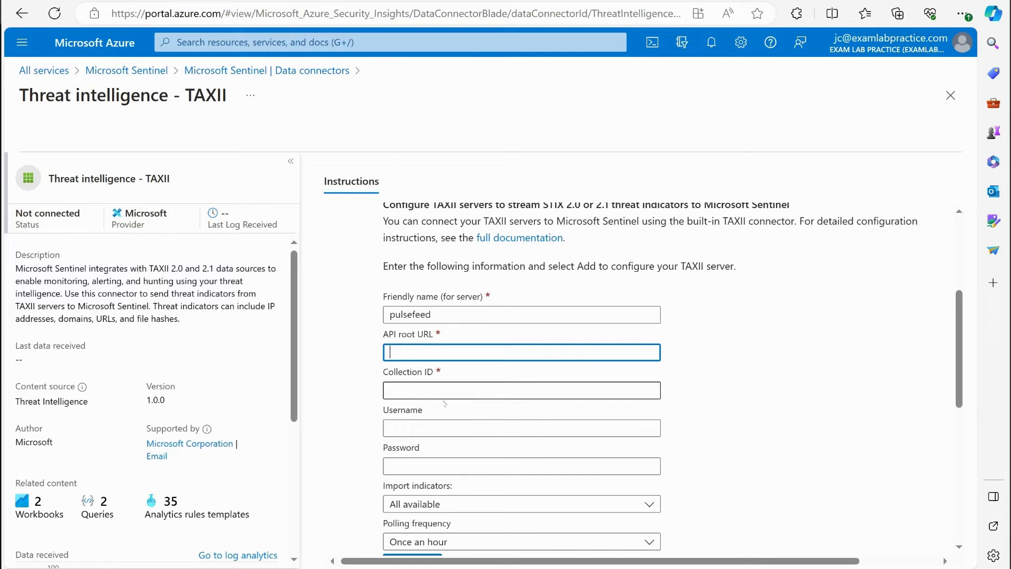
type("https://pulsedive.com/taxii2/api/")
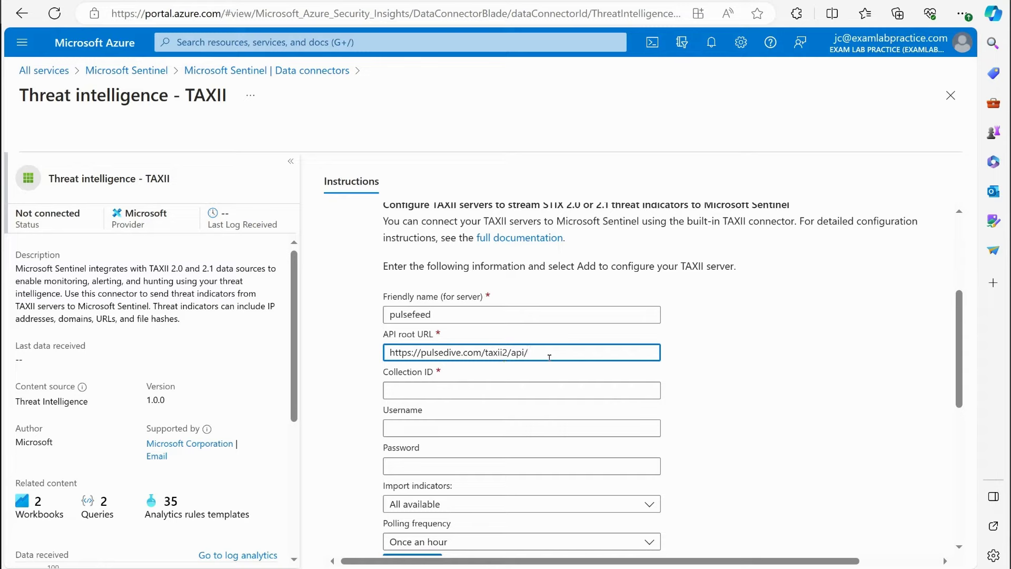
Switch to Pulsedive's TAXII documentation to look up the Collection ID
key("ctrl+a")
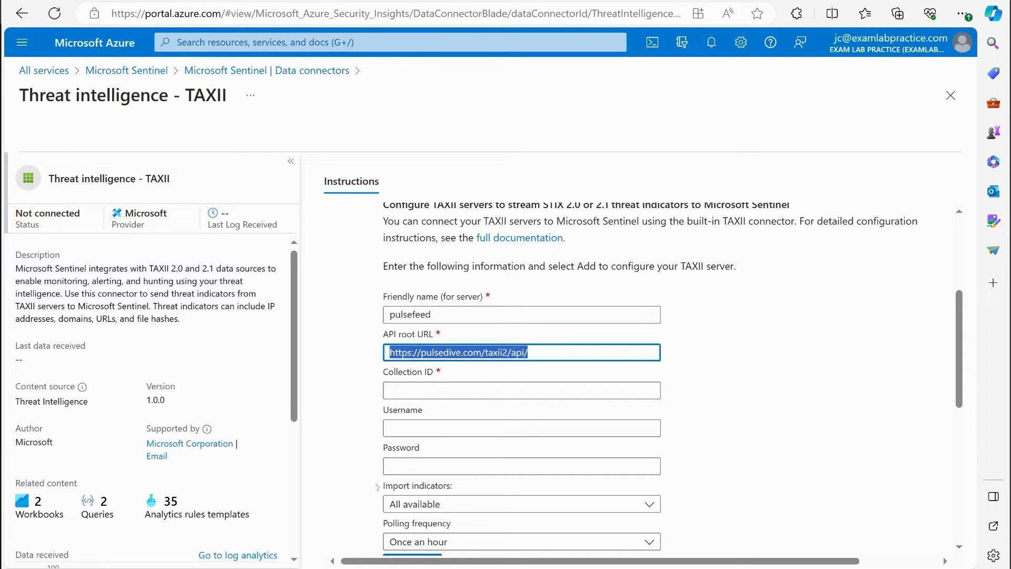
left_click(413, 391)
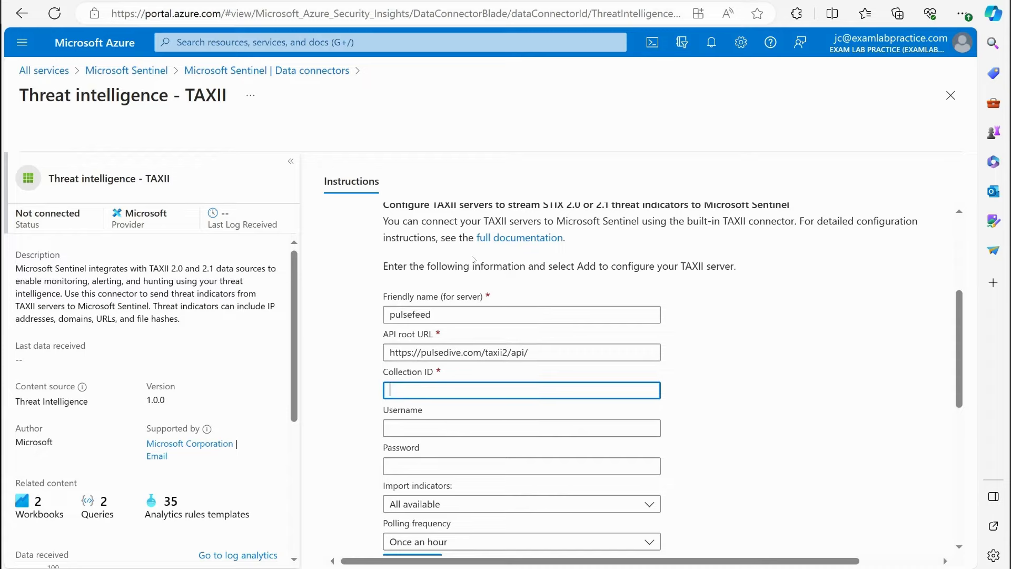
key("ctrl+Tab")
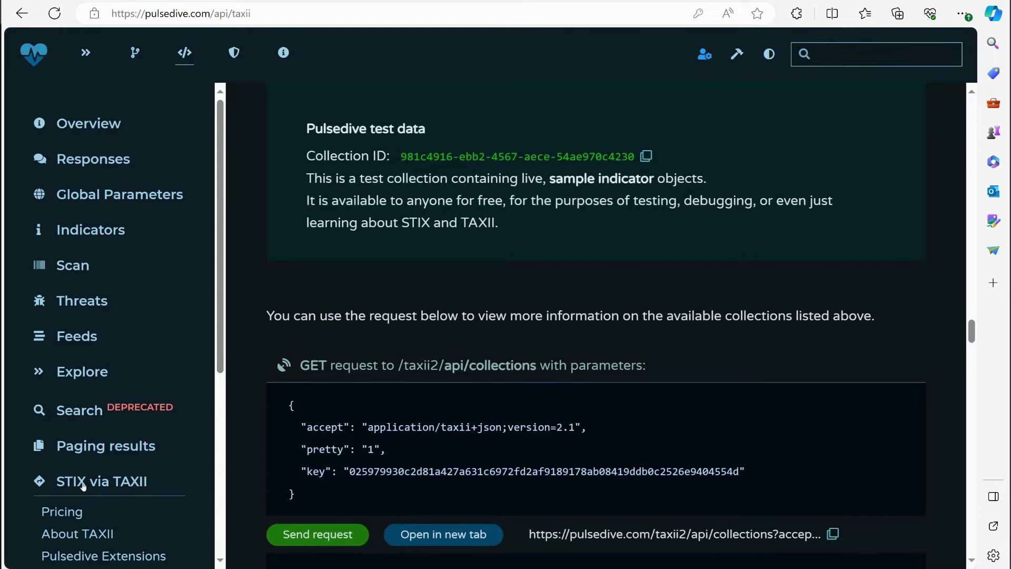
Copy the test data Collection ID from Pulsedive's STIX via TAXII Collections docs, then return to Sentinel
left_click(110, 481)
scroll(121, 437, "down", 3)
scroll(116, 400, "down", 3)
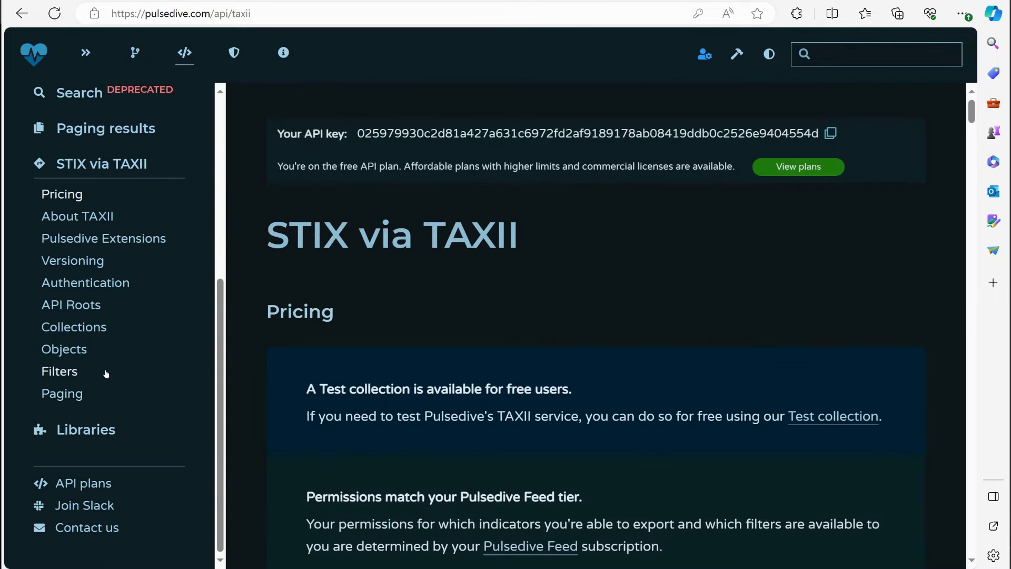
left_click(84, 328)
scroll(661, 276, "down", 8)
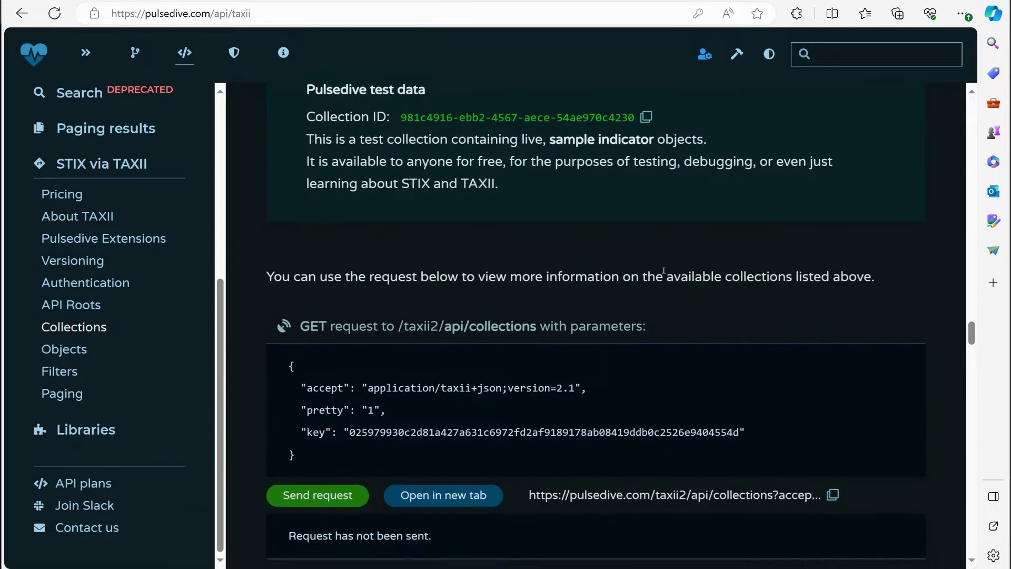
scroll(670, 261, "up", 1)
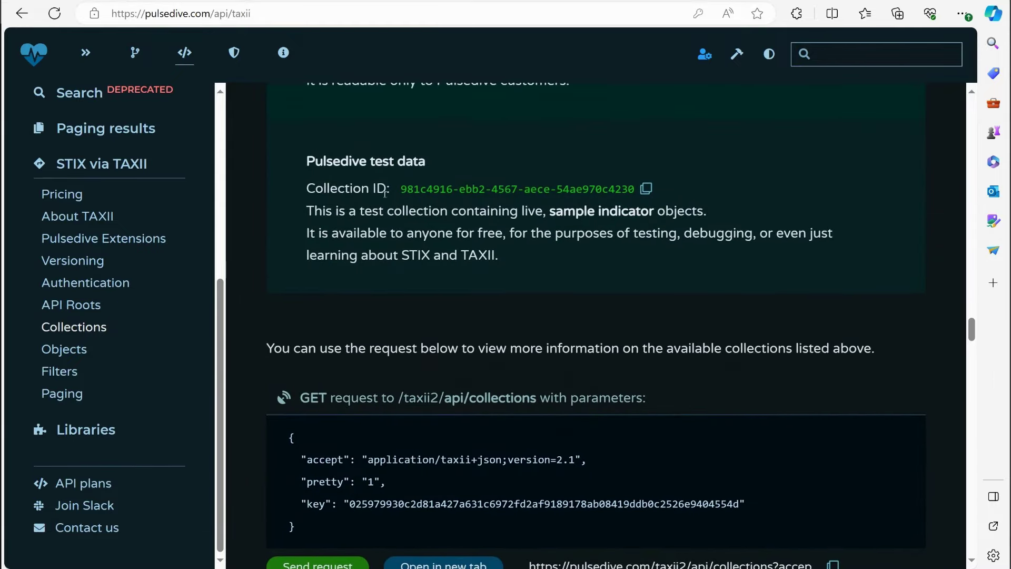
left_click(647, 197)
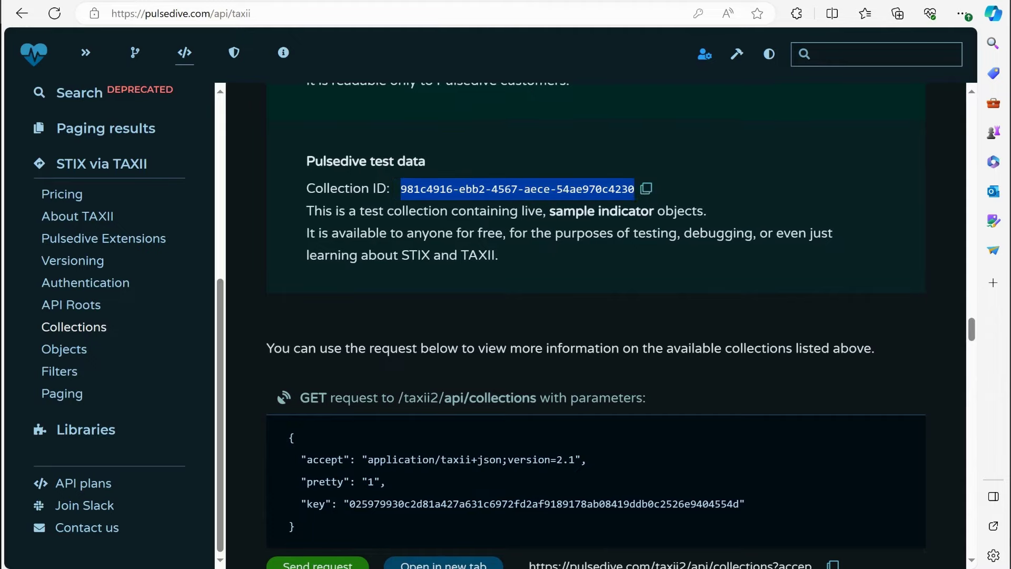
left_click(474, 0)
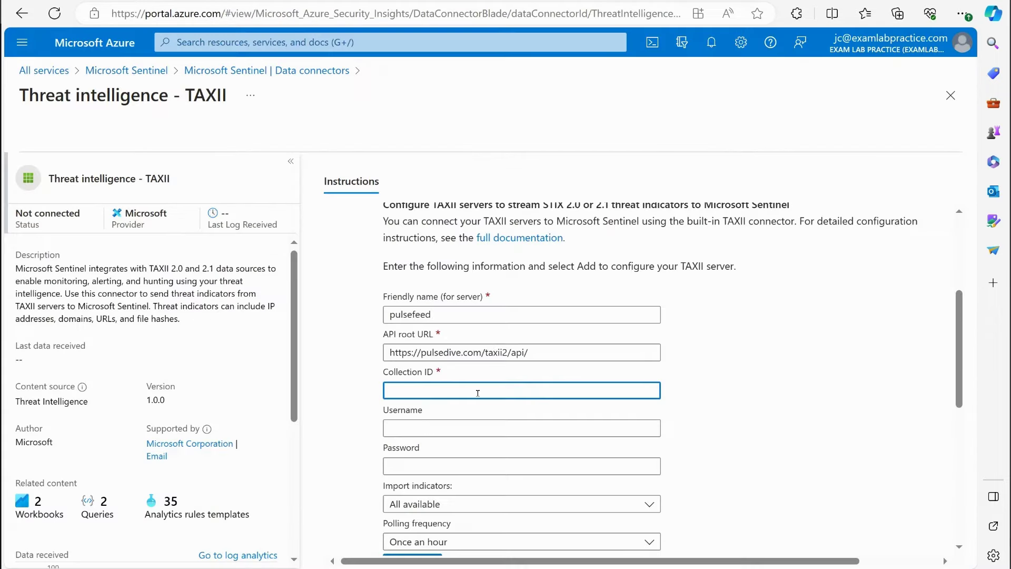
Paste the Pulsedive Collection ID and set username taxii2 in the TAXII server form
key("ctrl+v")
scroll(479, 393, "down", 2)
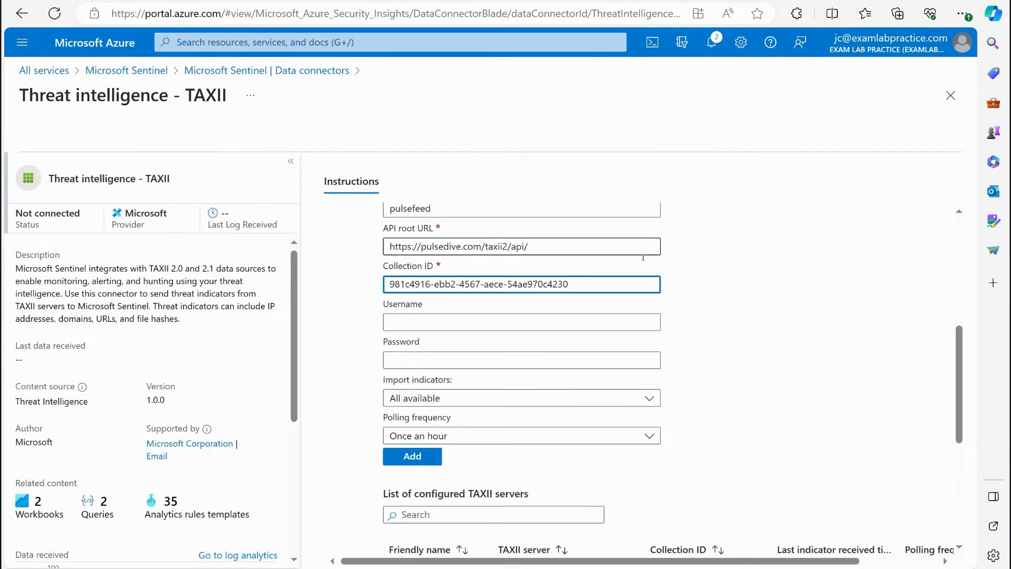
left_click(433, 325)
type("taxii2")
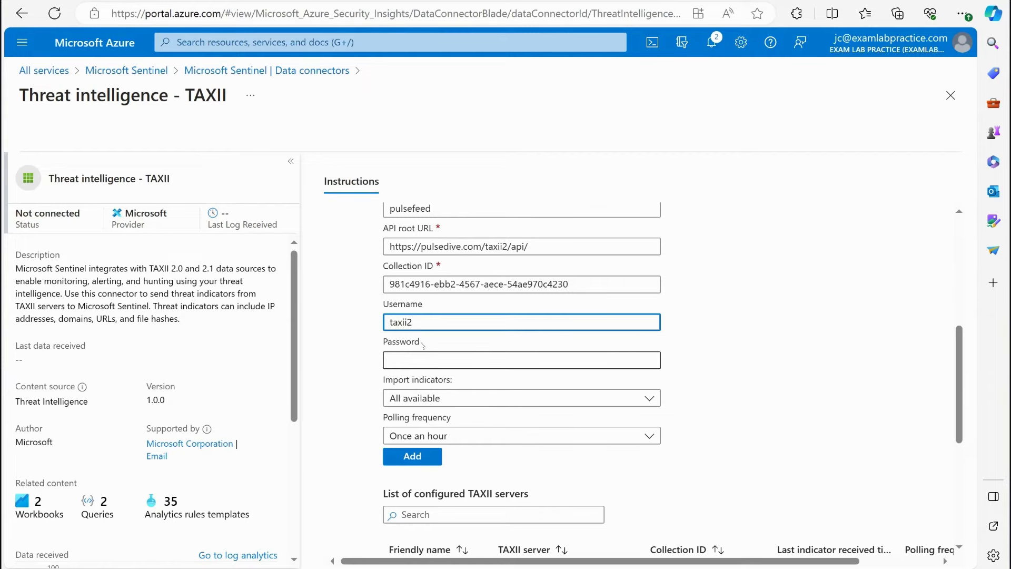
left_click(412, 360)
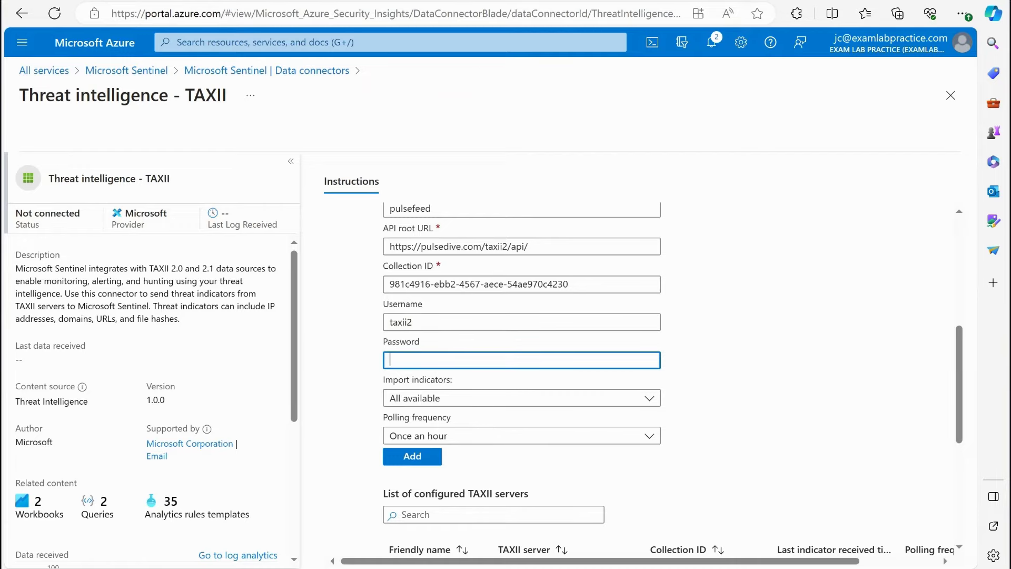
key("ctrl+Tab")
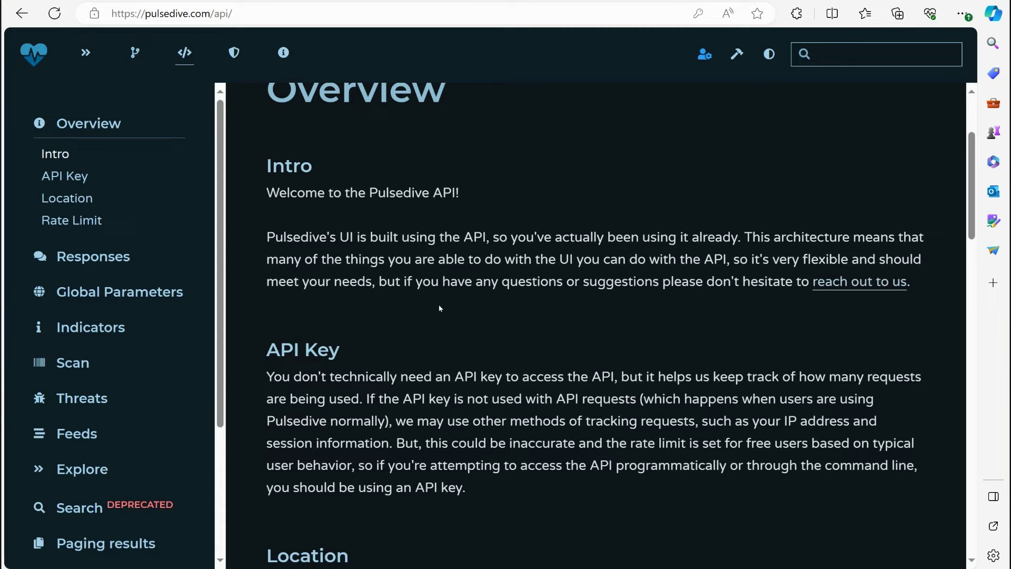
Copy the Pulsedive API key from its API docs and return to the Sentinel TAXII form
left_click(187, 66)
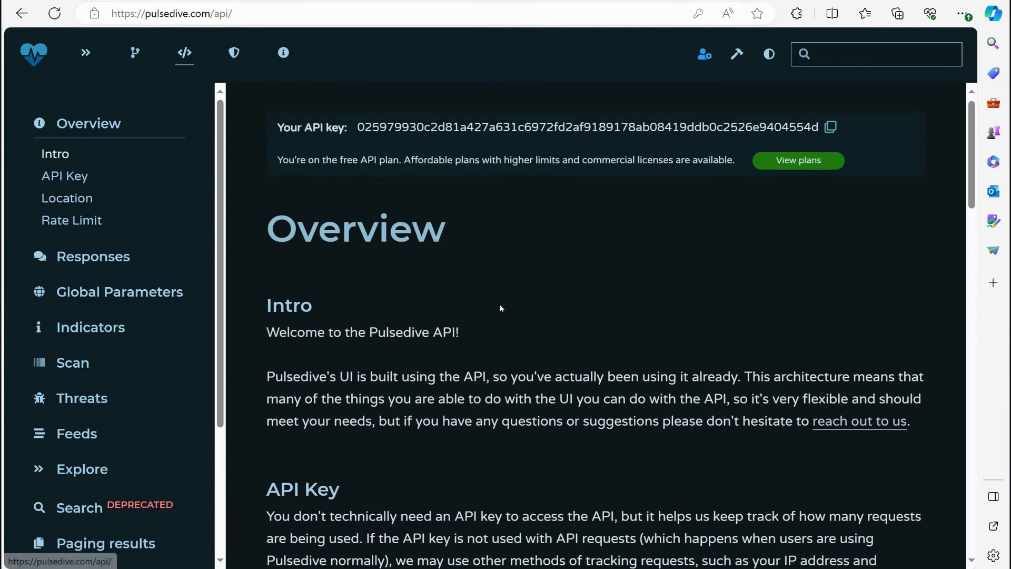
left_click(830, 135)
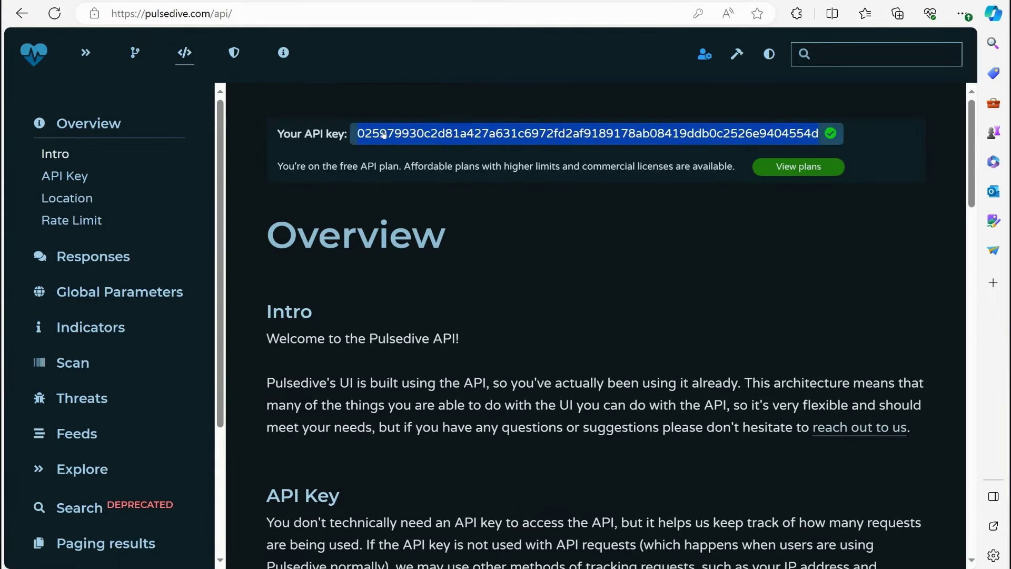
left_click(706, 59)
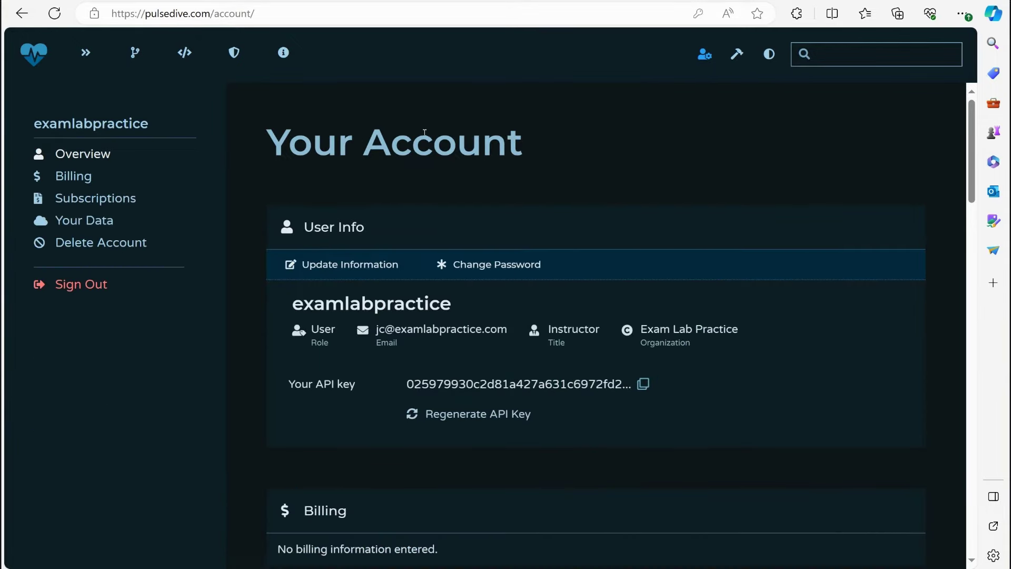
key("alt+Tab")
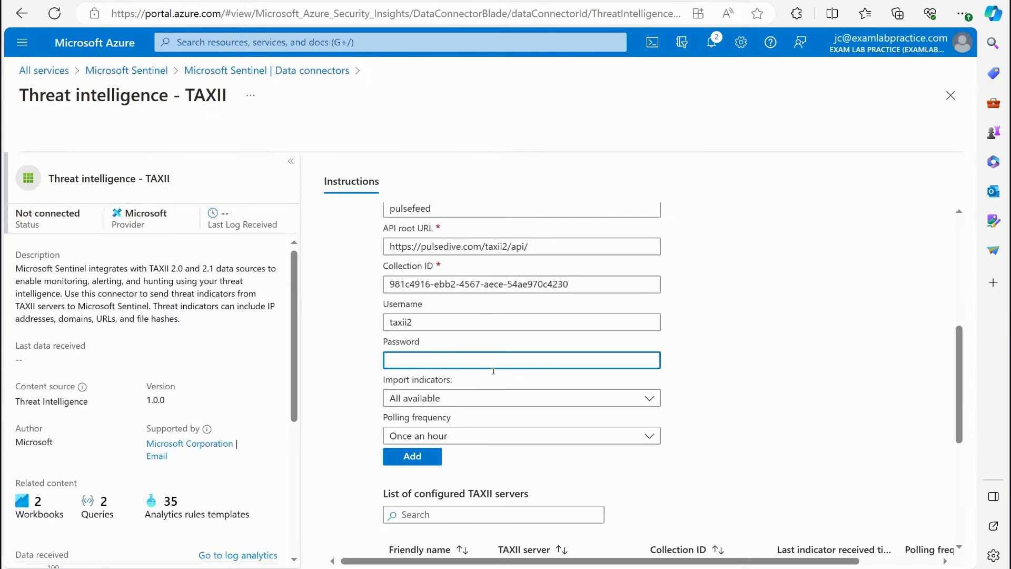
Paste the API key as the password and add the pulsefeed TAXII server
key("ctrl+v")
scroll(744, 300, "down", 1)
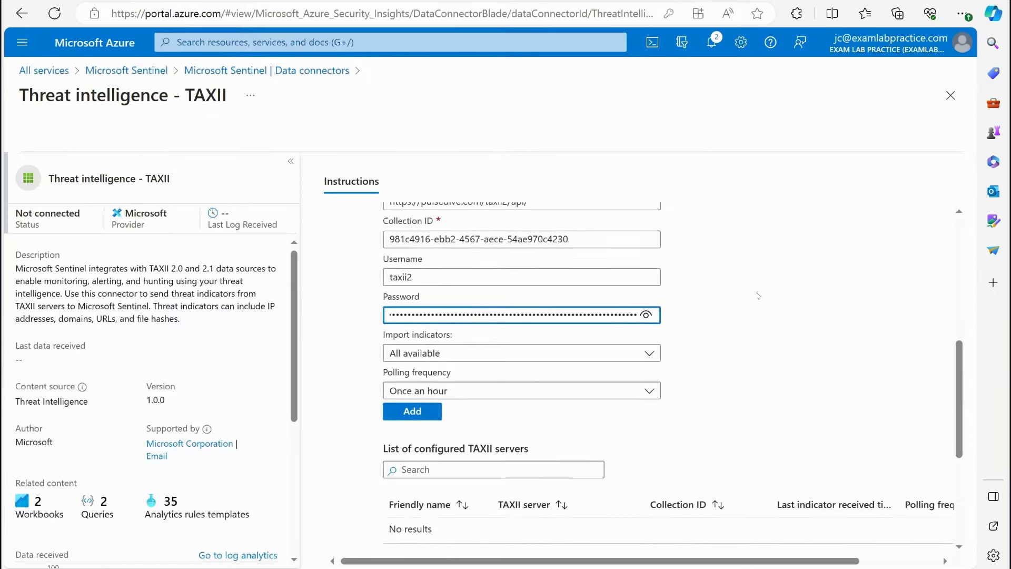
left_click(429, 404)
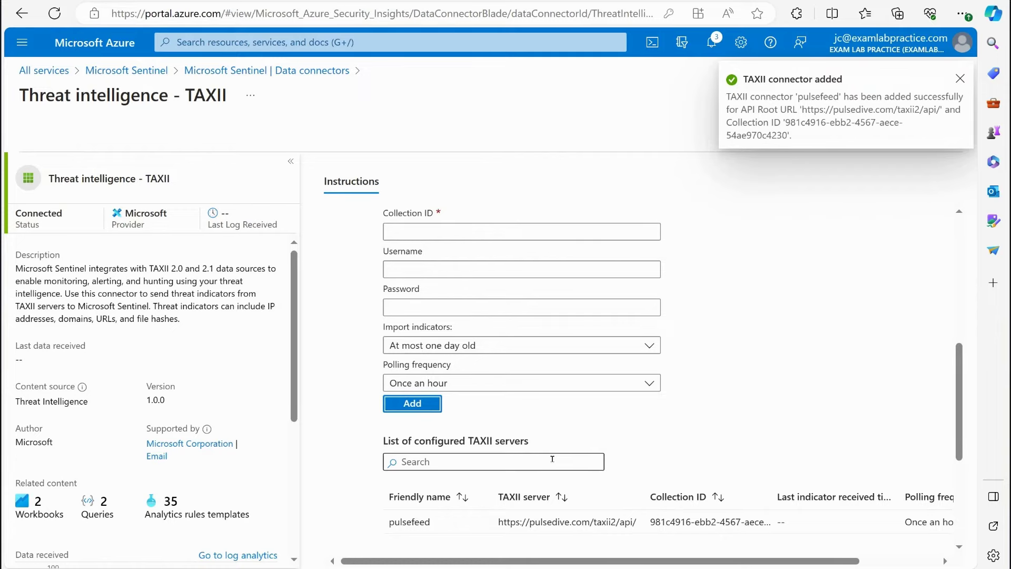
scroll(551, 456, "down", 3)
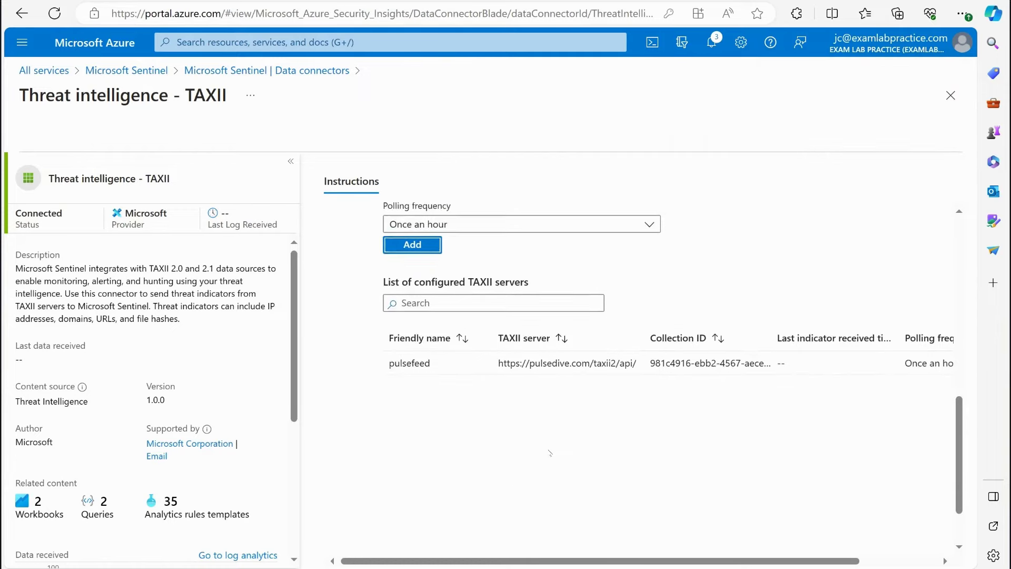
scroll(550, 453, "down", 2)
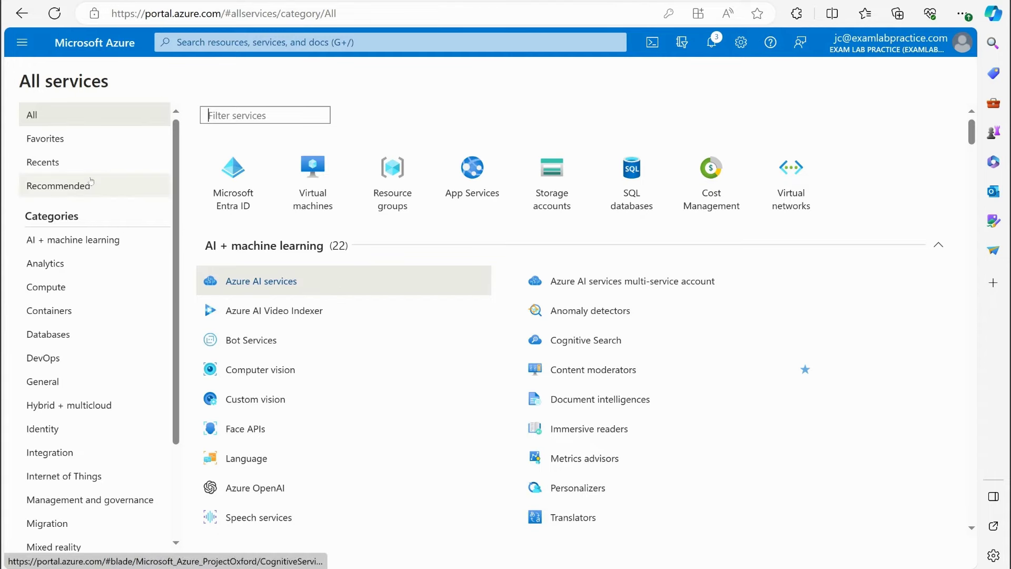
Go through Log Analytics workspaces to SentinelLogWorkspace's Tables and open the Create options
left_click(22, 45)
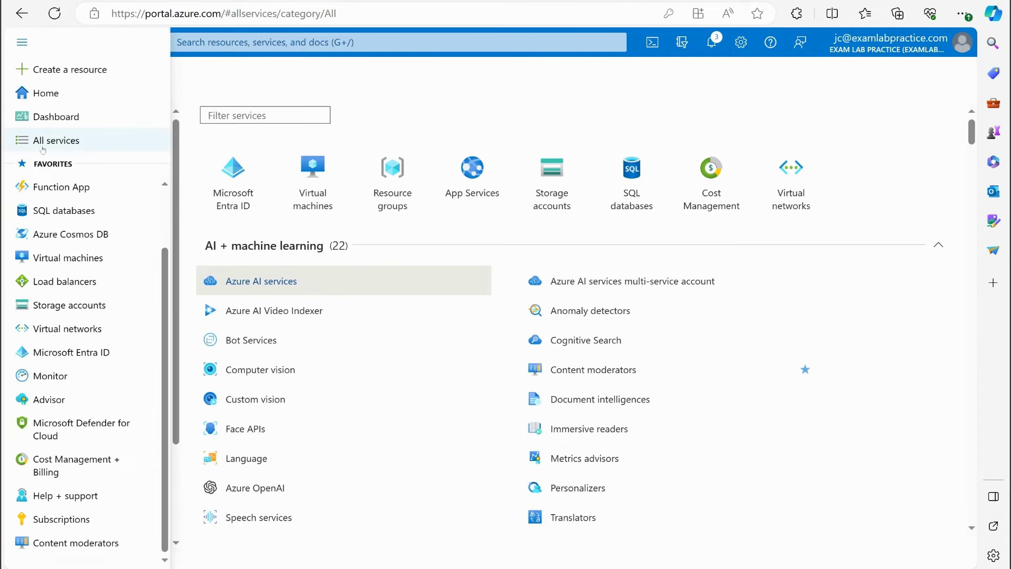
left_click(270, 117)
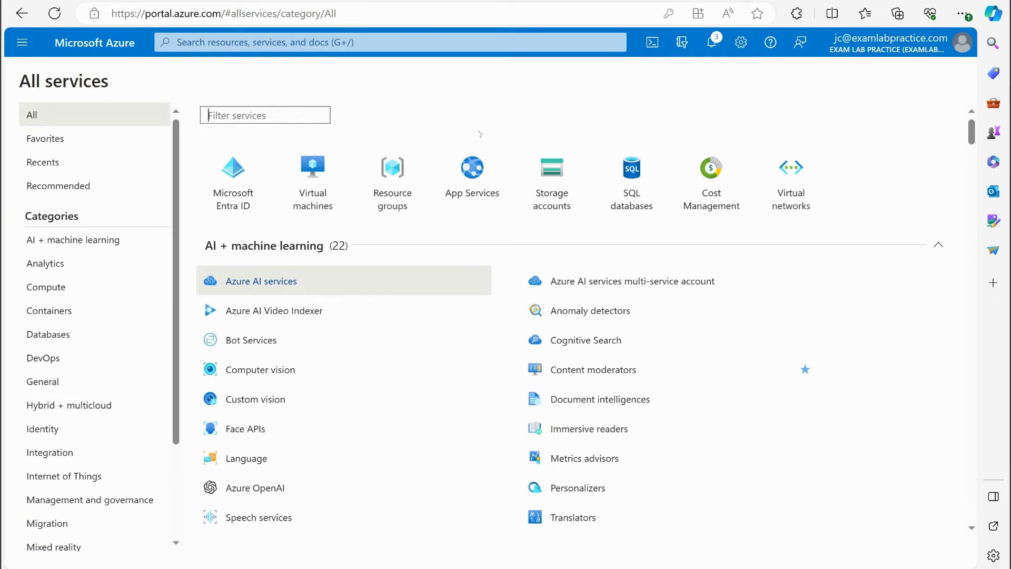
type("lo")
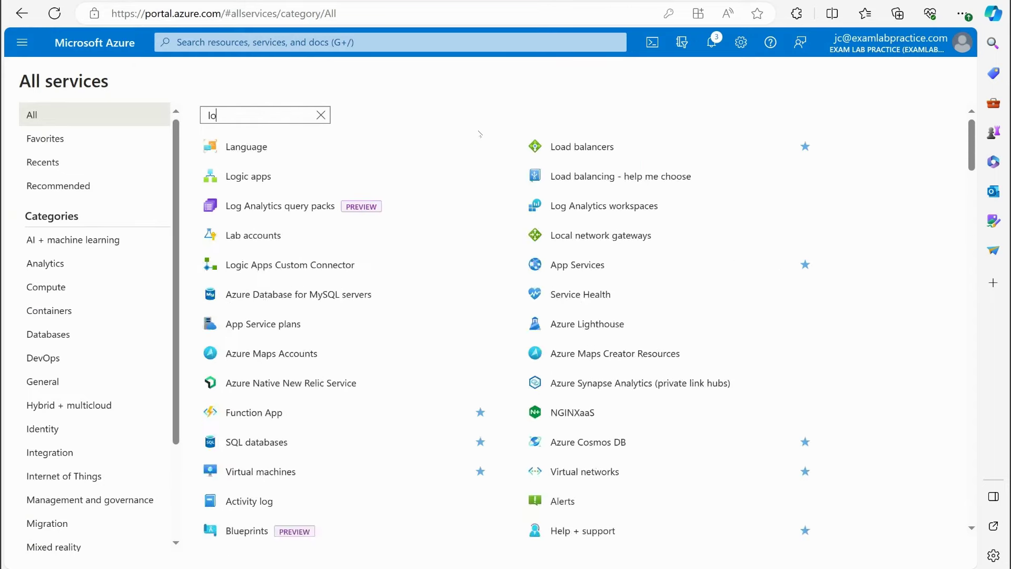
type("g anal")
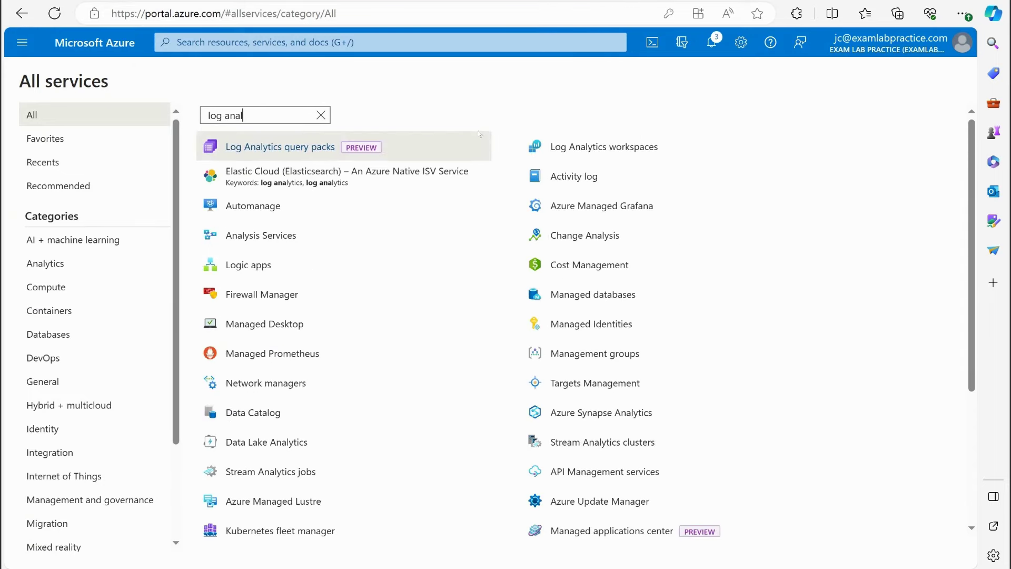
left_click(638, 152)
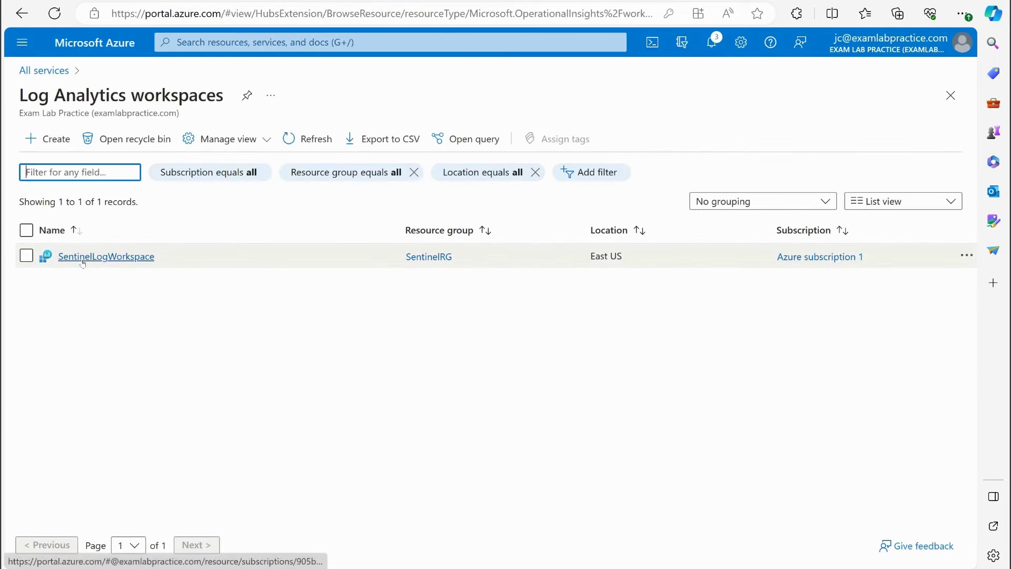
left_click(106, 257)
left_click(220, 92)
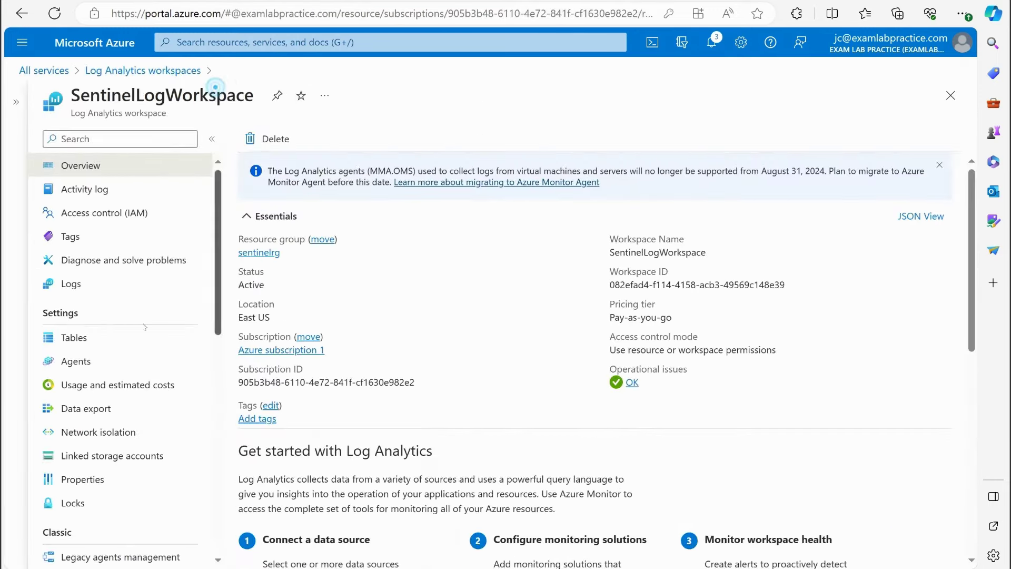
left_click(78, 338)
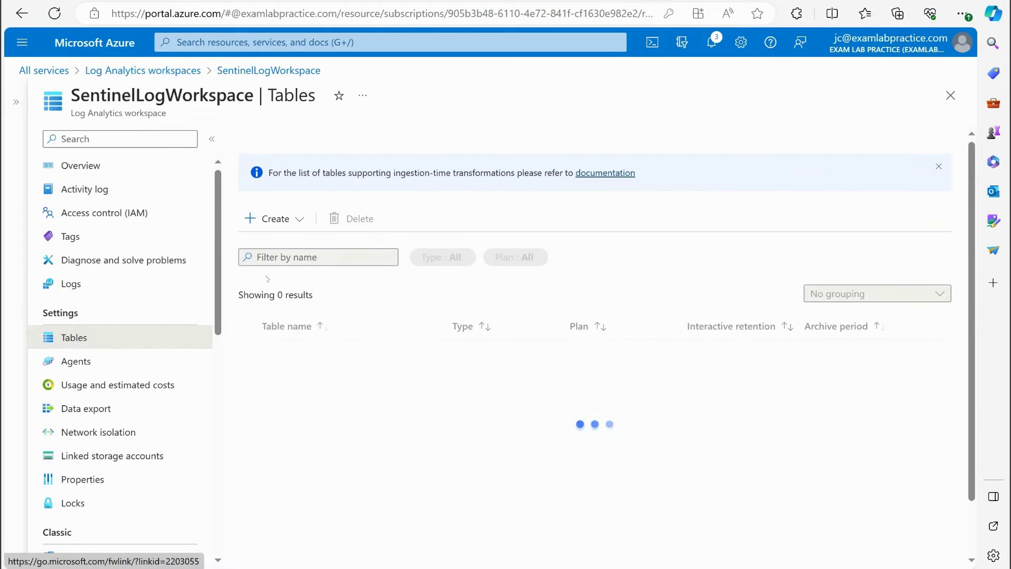
left_click(275, 218)
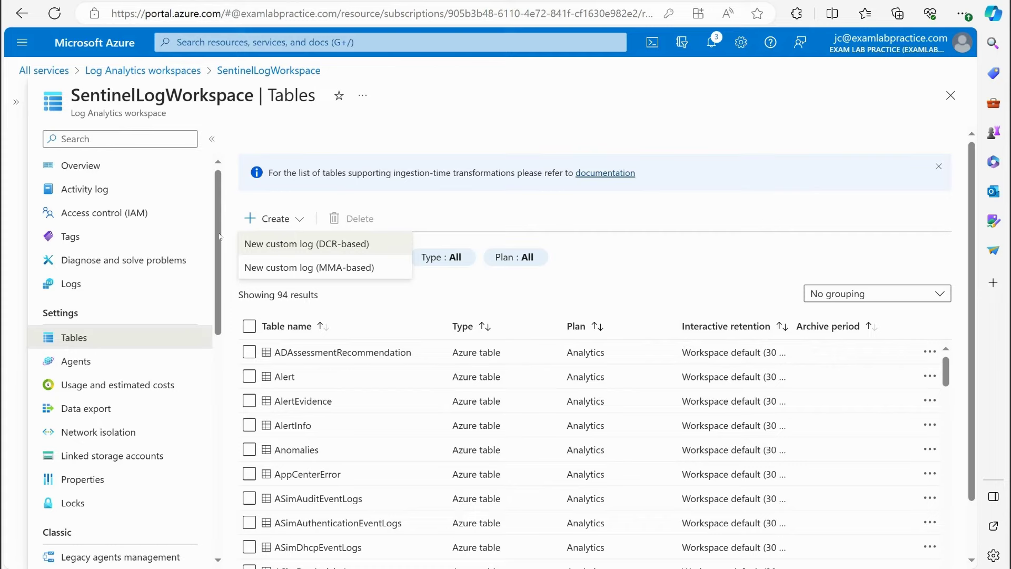
Start a New custom log (DCR-based) and find the Data collection endpoint dropdown empty
left_click(291, 248)
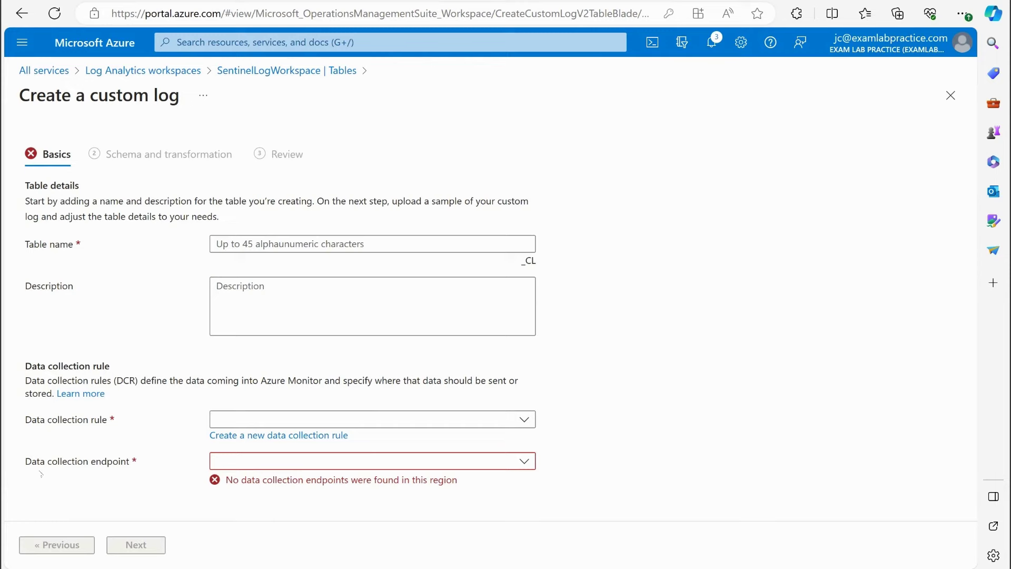
left_click(266, 463)
left_click(147, 459)
left_click(313, 460)
left_click(314, 460)
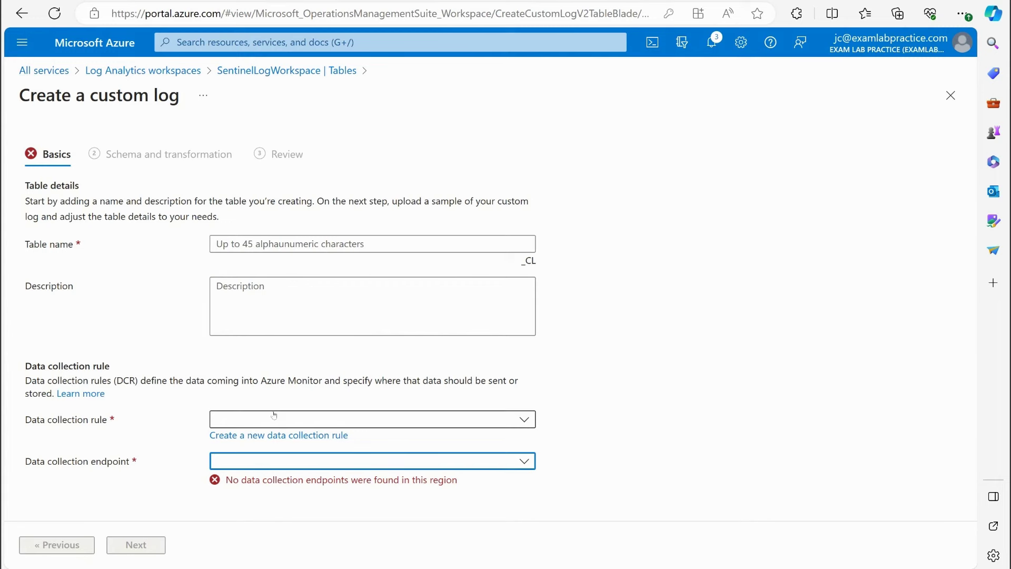
left_click(21, 51)
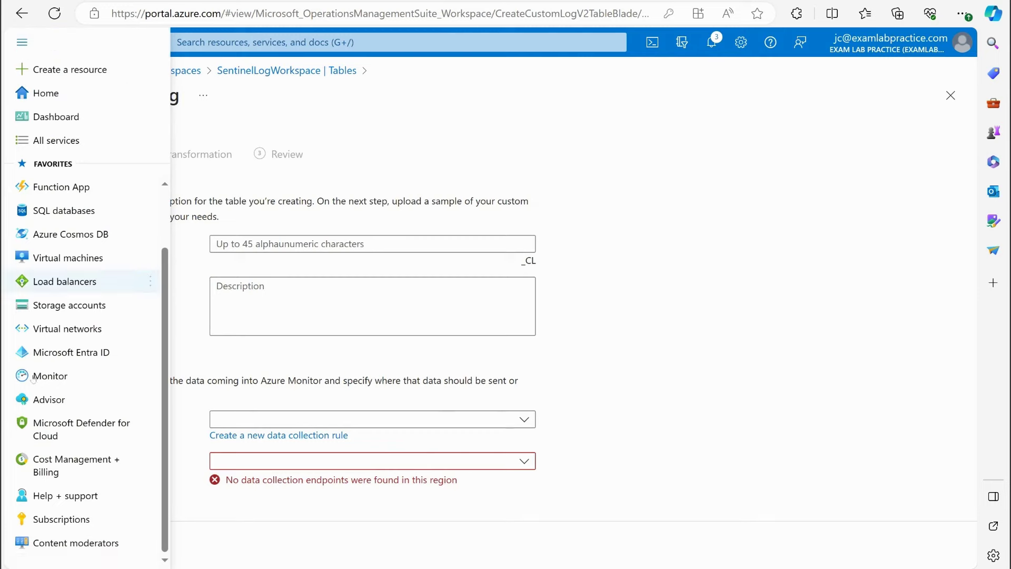
Go to Monitor's Data Collection Endpoints and start a new endpoint
left_click(33, 376)
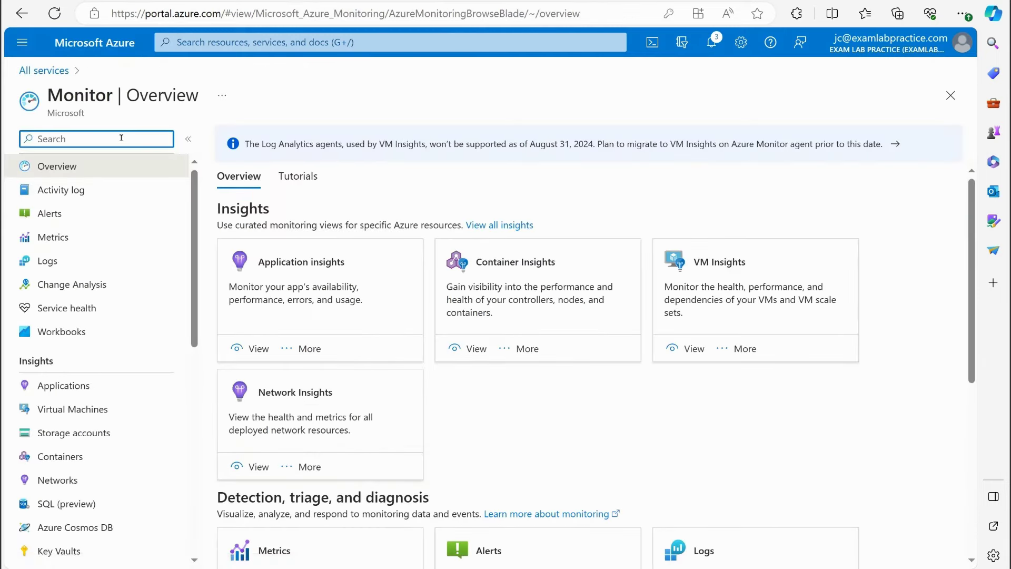
scroll(124, 198, "down", 8)
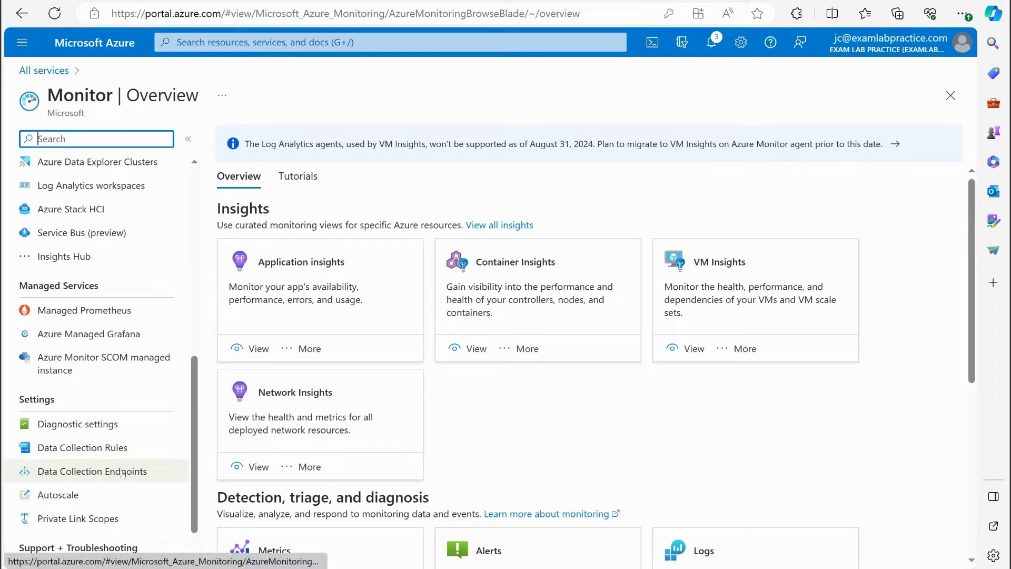
left_click(123, 471)
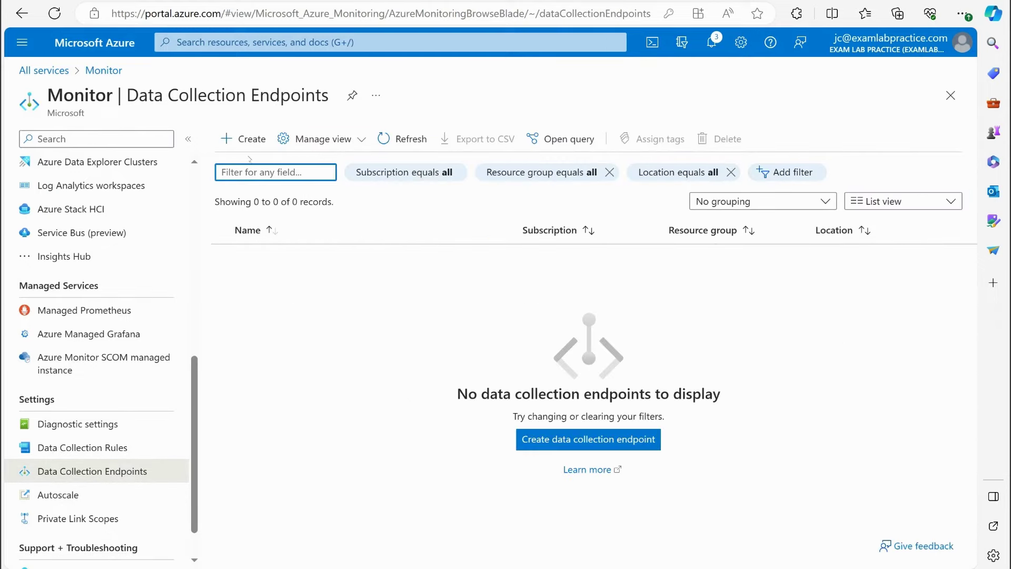
left_click(243, 140)
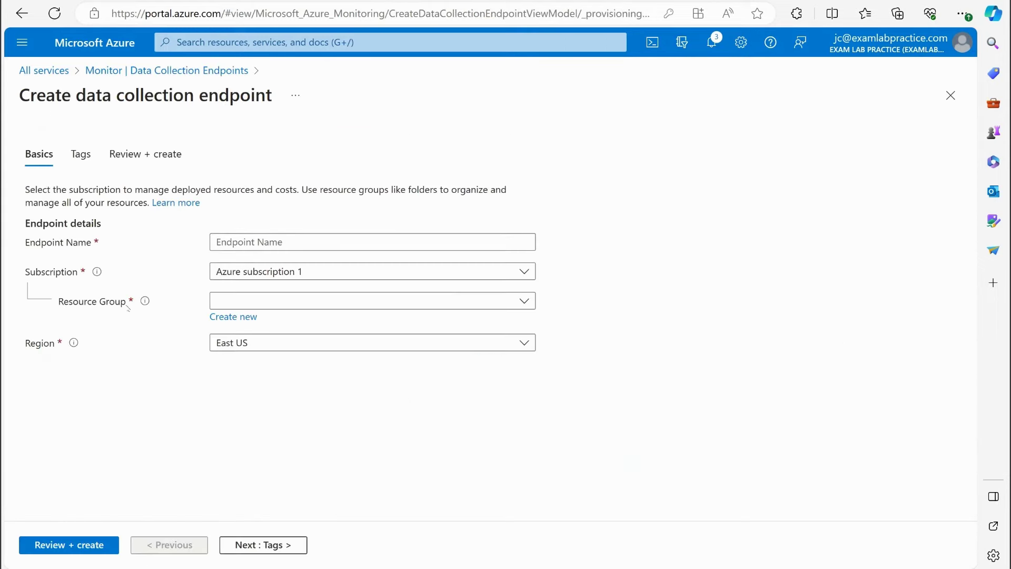
Create endpoint customlogsitedemo in SentinelRG, then refresh the endpoints list
left_click(222, 305)
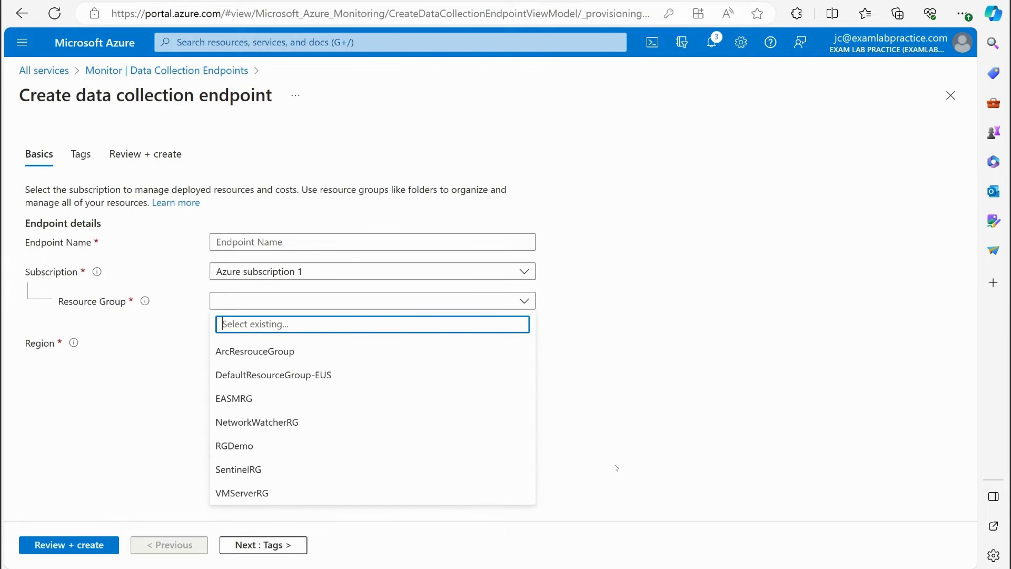
left_click(288, 470)
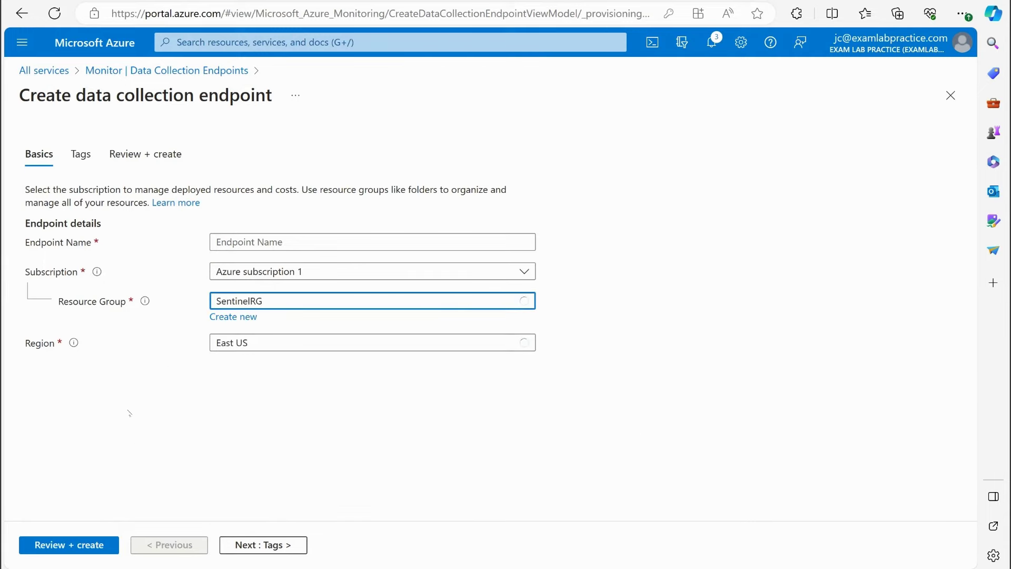
left_click(506, 242)
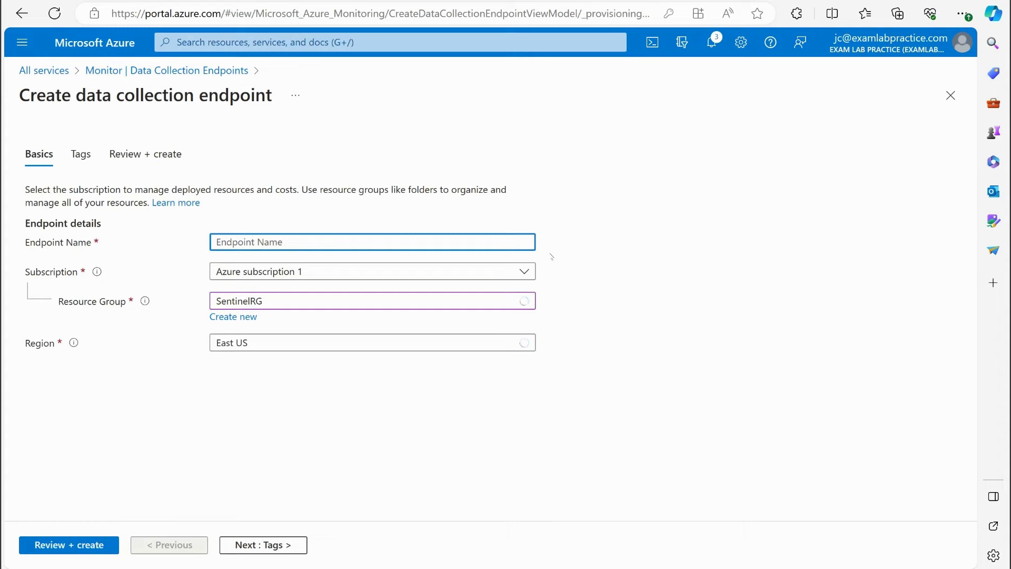
type("custo")
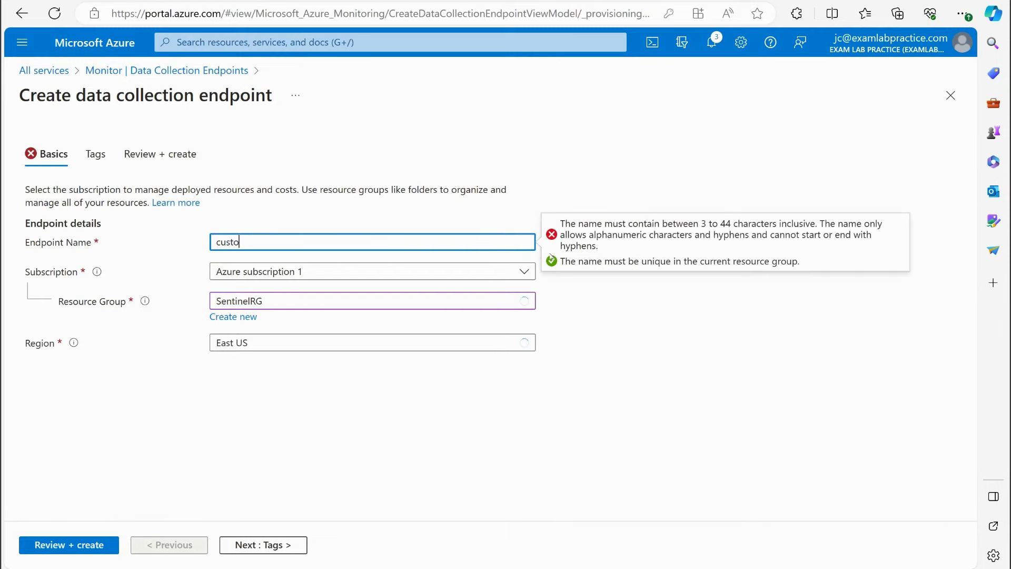
type("mlogsi")
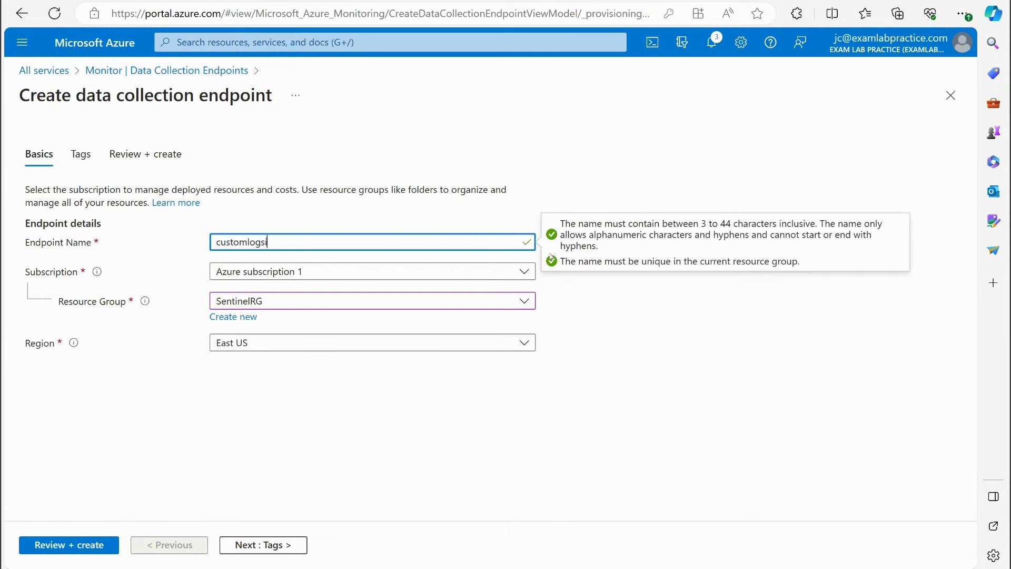
type("tedemo")
left_click(72, 544)
left_click(47, 544)
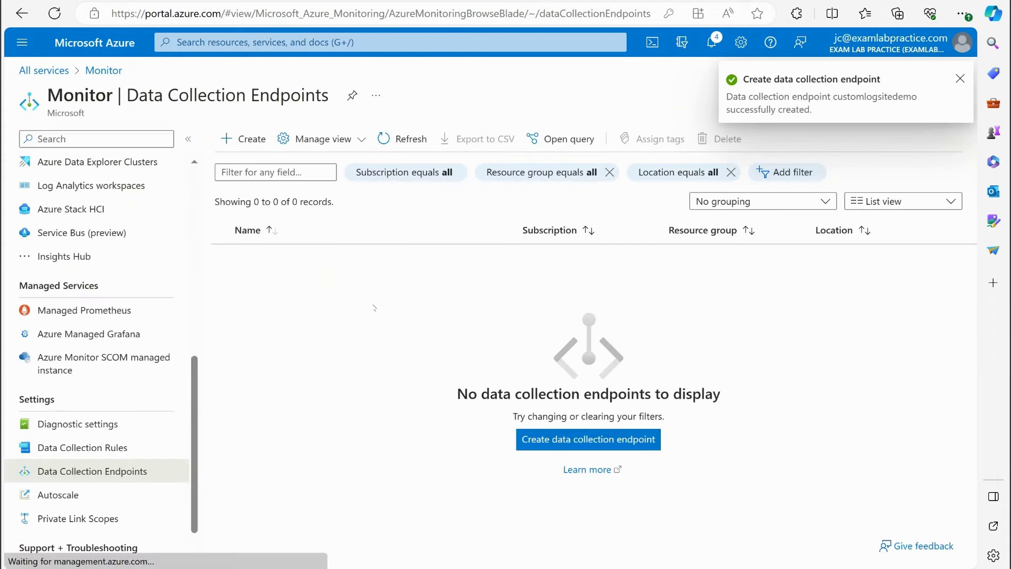
left_click(402, 139)
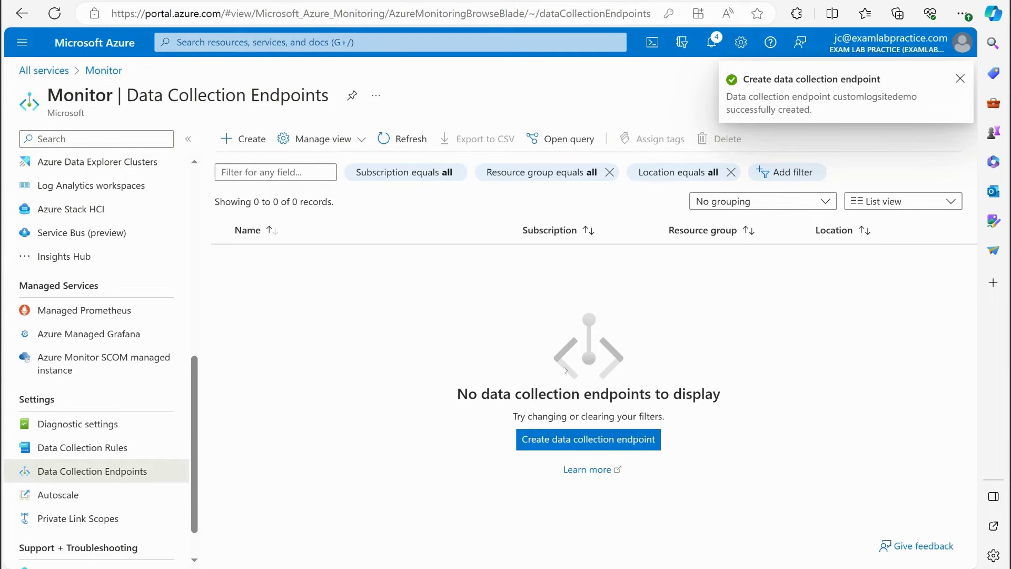
left_click(402, 139)
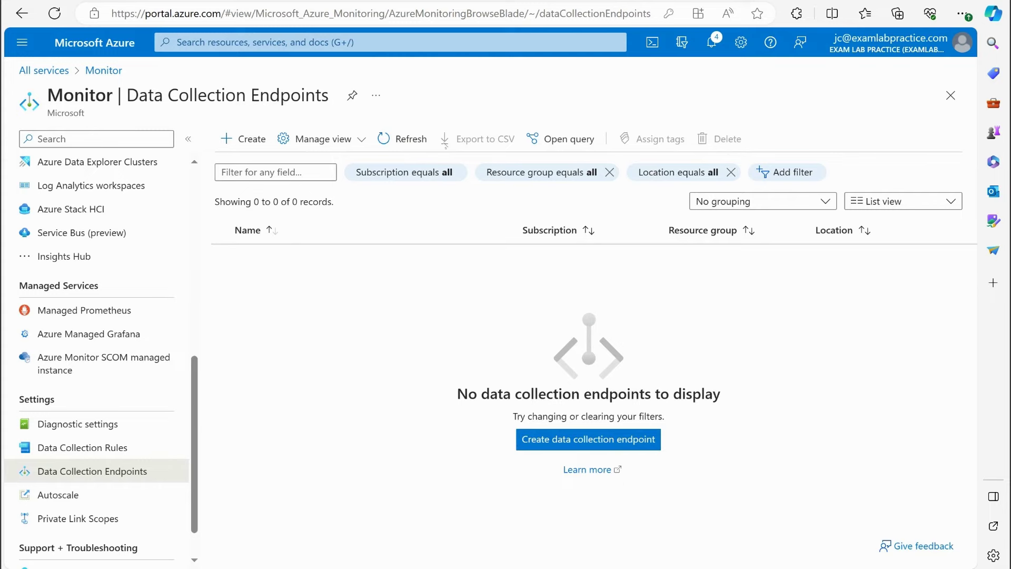
left_click(396, 139)
Reopen SentinelLogWorkspace's Tables and choose Create > New custom log (DCR-based)
left_click(34, 45)
left_click(47, 140)
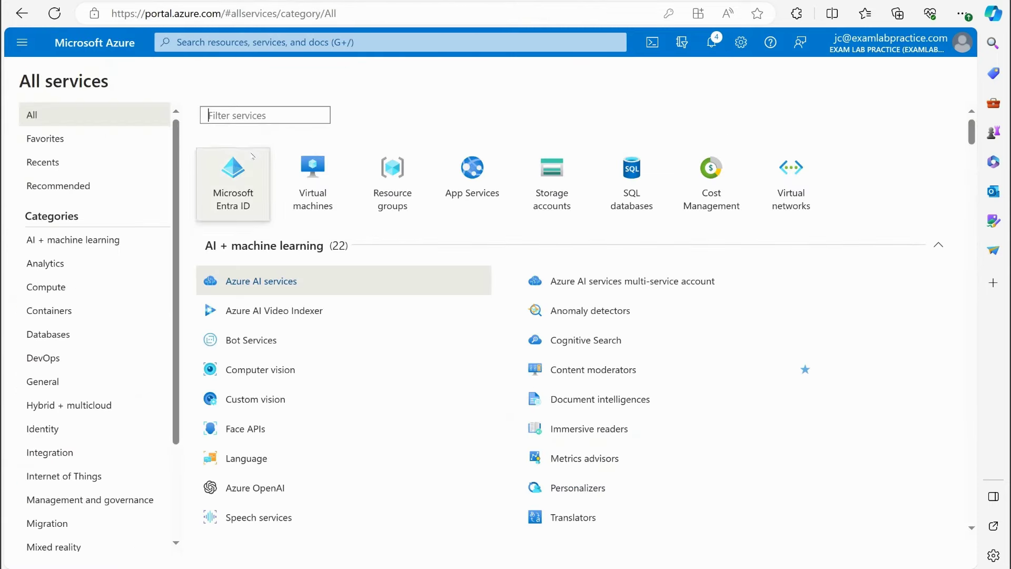
type("log an")
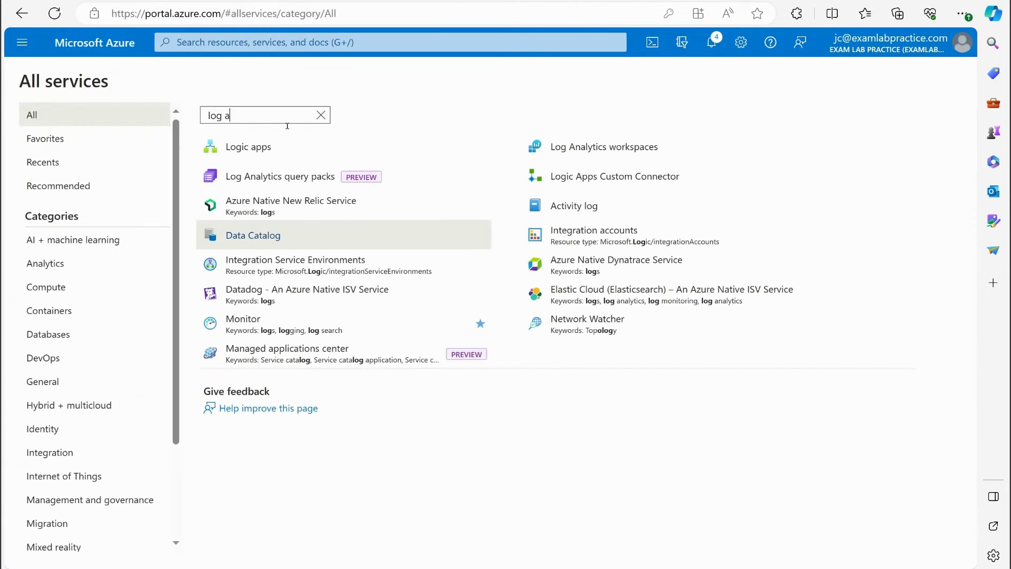
left_click(558, 145)
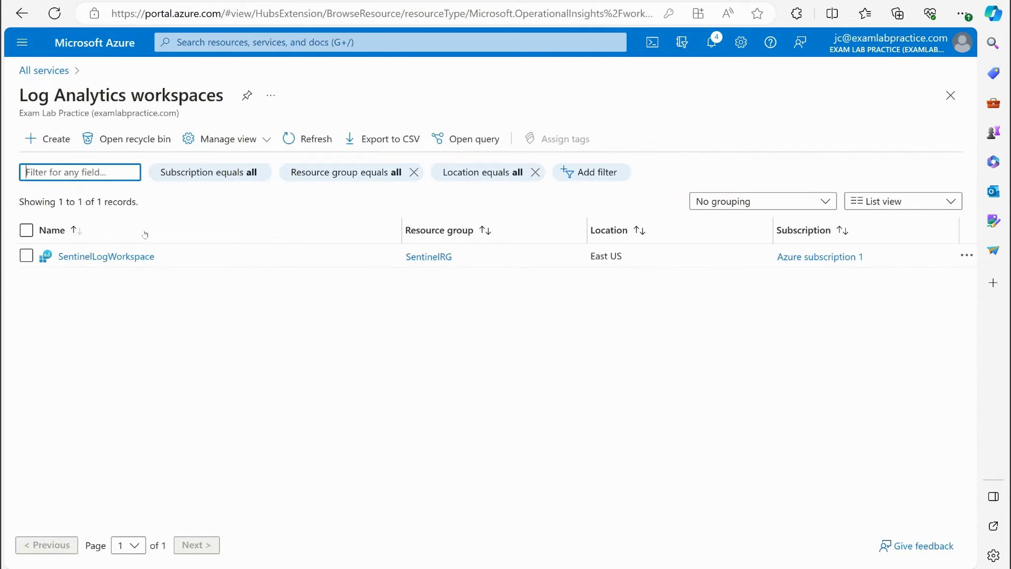
left_click(117, 257)
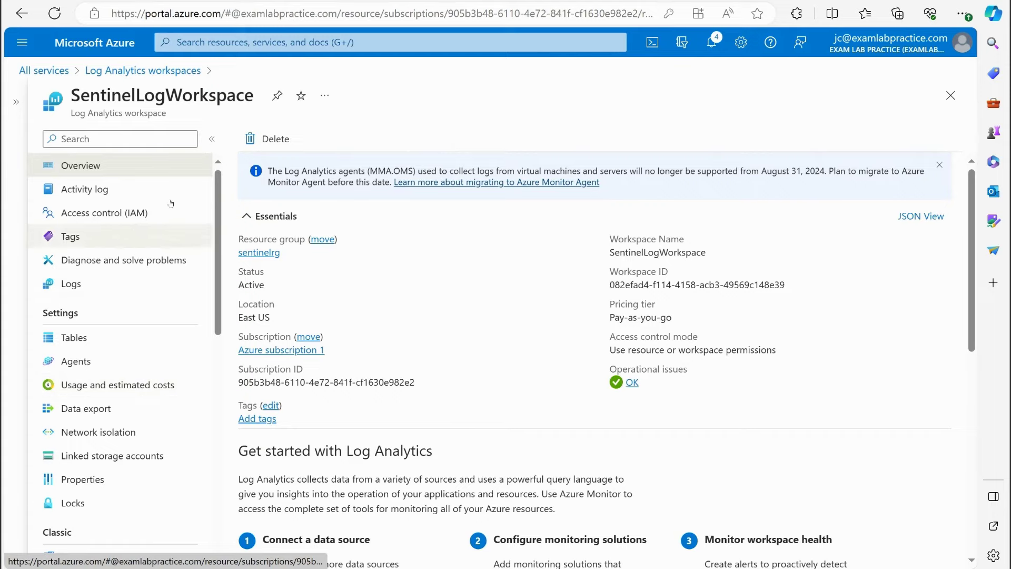
left_click(82, 337)
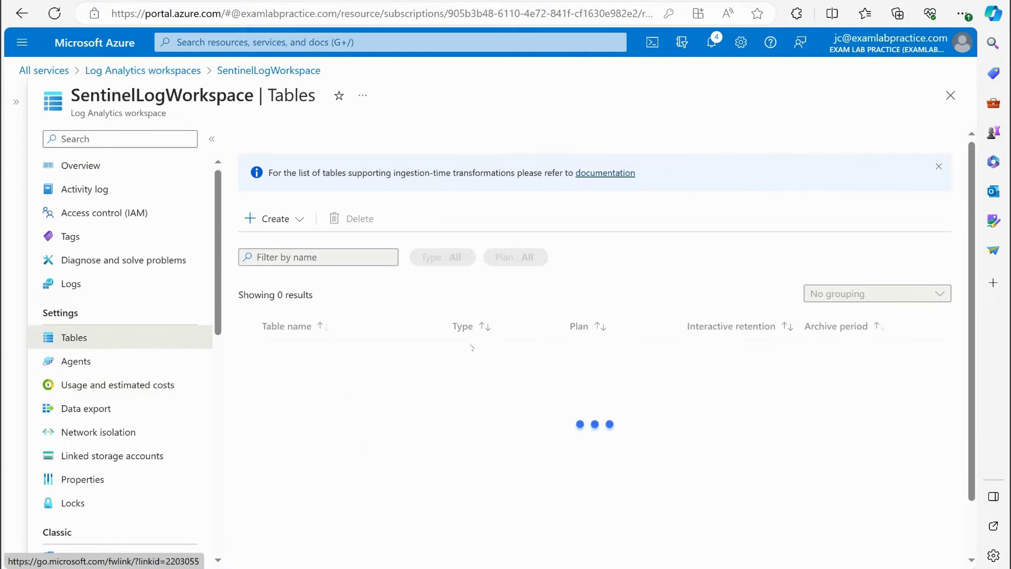
left_click(300, 221)
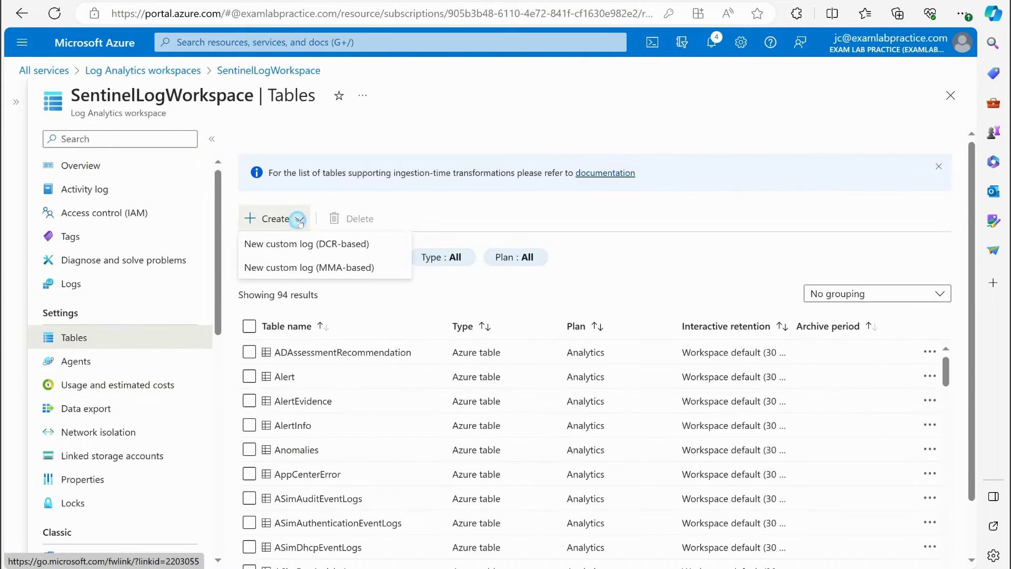
left_click(347, 247)
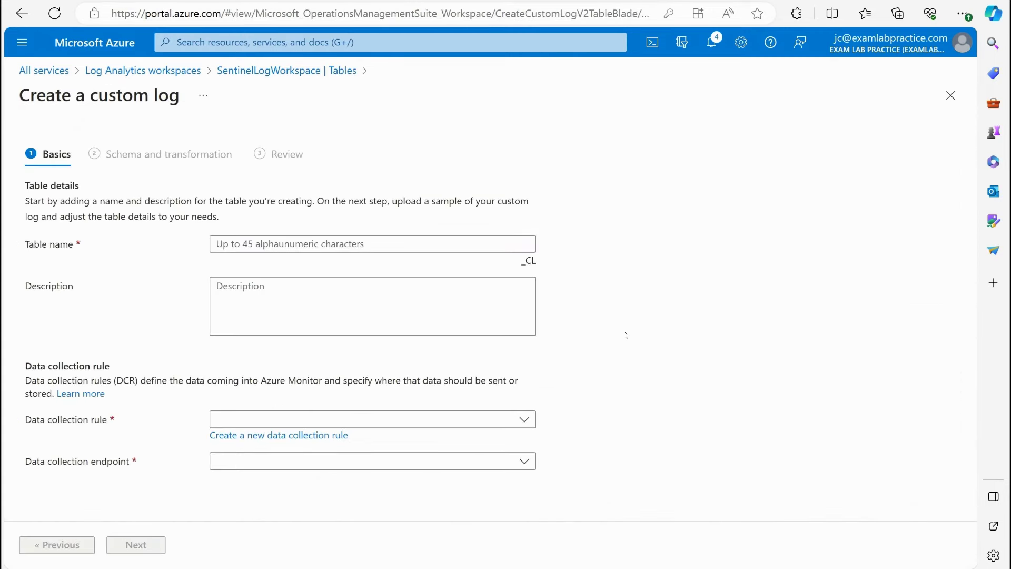
Name the table customlogdemo and create a new data collection rule customlogruledemo
left_click(288, 247)
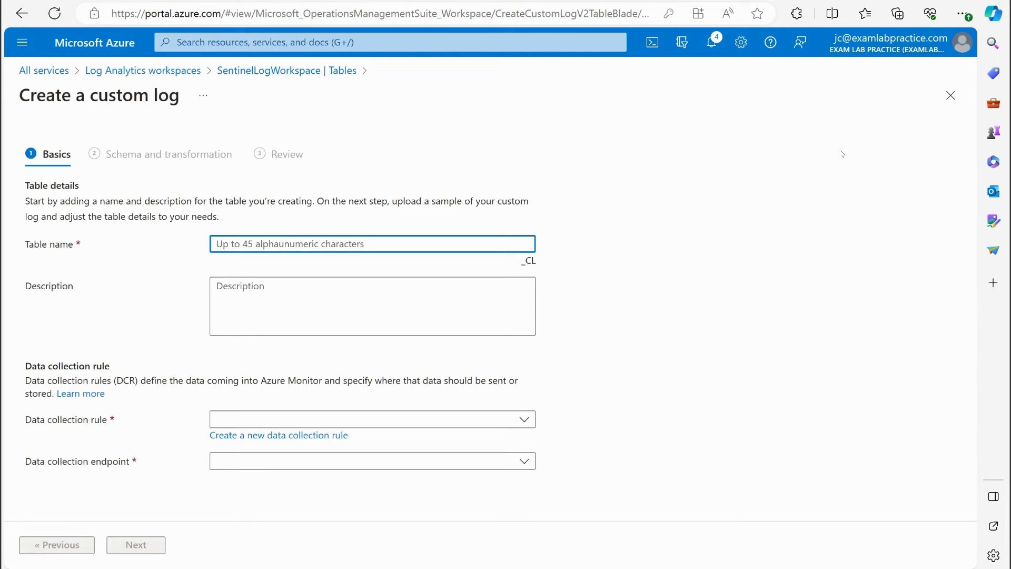
type("customlog")
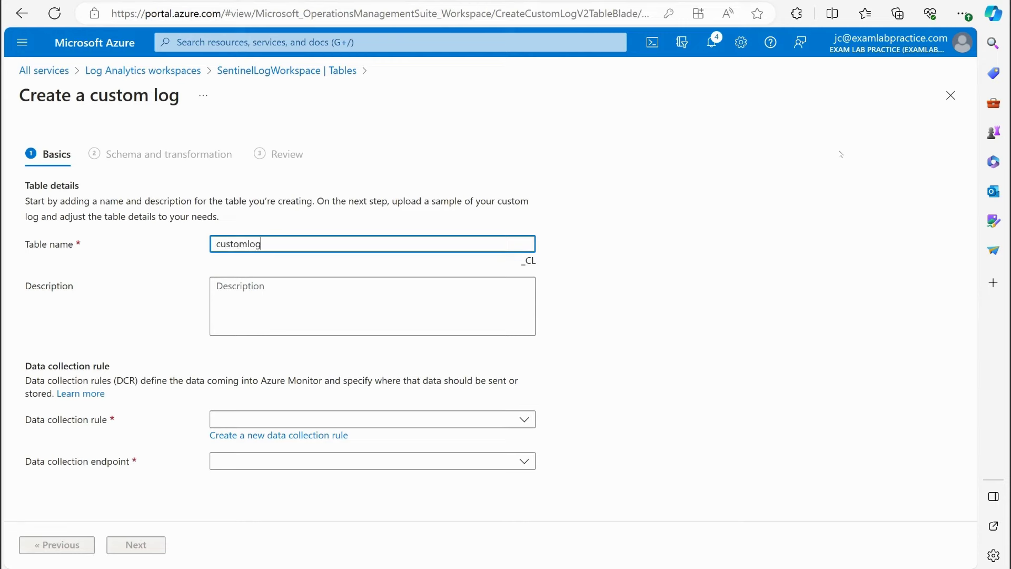
type("demo")
left_click(221, 420)
left_click(242, 419)
left_click(243, 435)
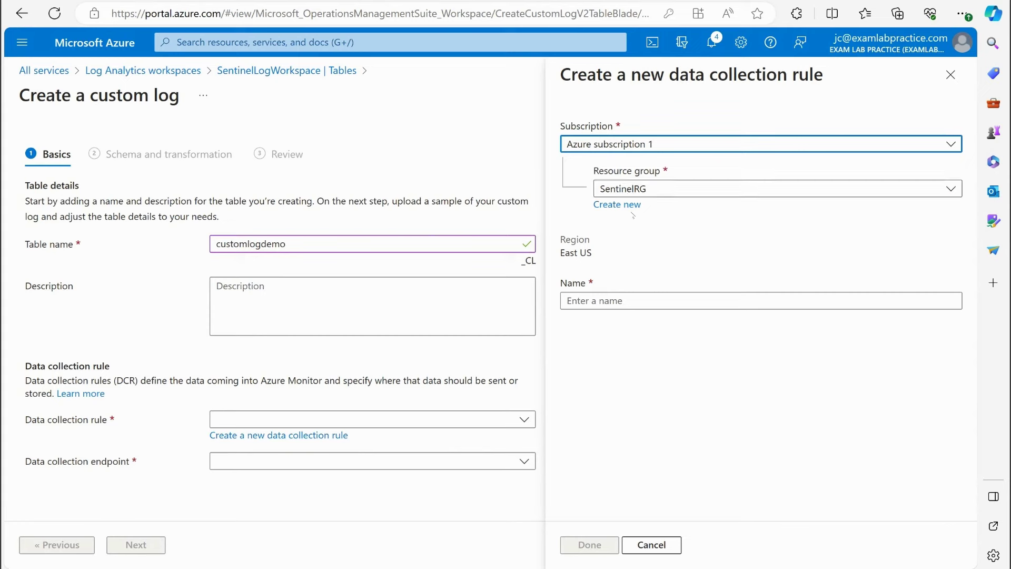
left_click(589, 301)
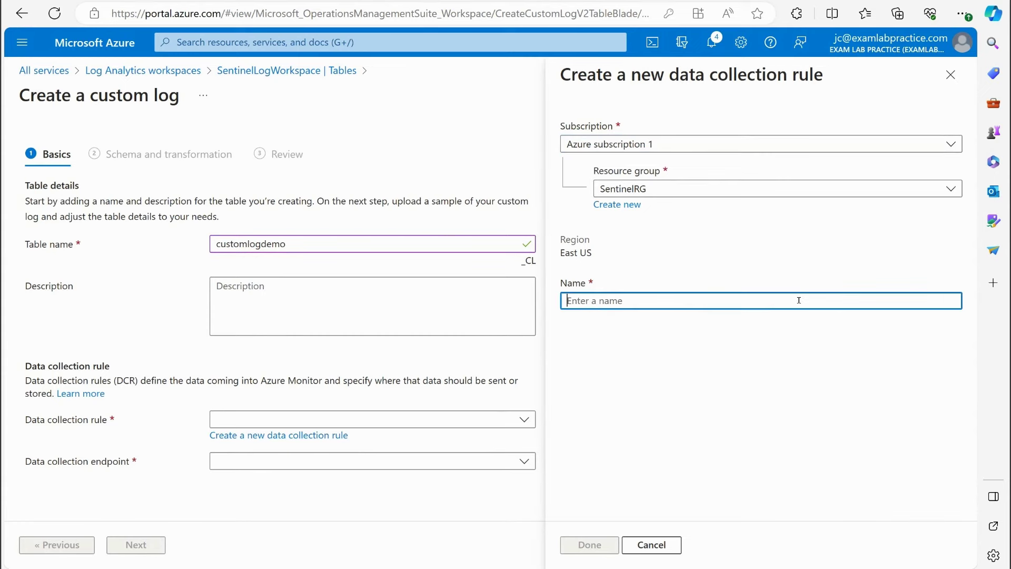
type("customlogruledemo")
left_click(580, 546)
Choose customlogsitedemo as the endpoint, advance to Schema and transformation, and return to search results
left_click(271, 461)
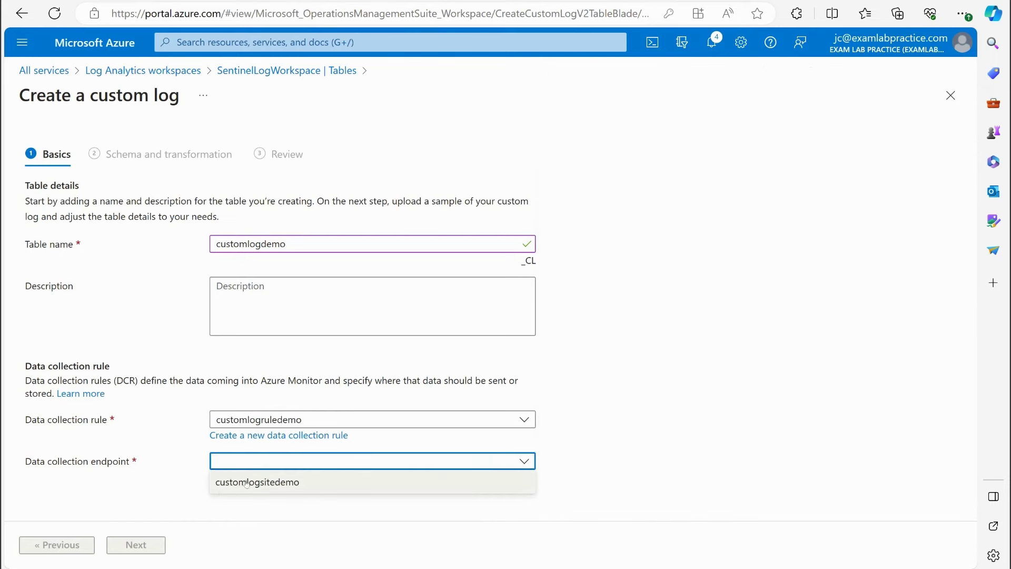
left_click(306, 482)
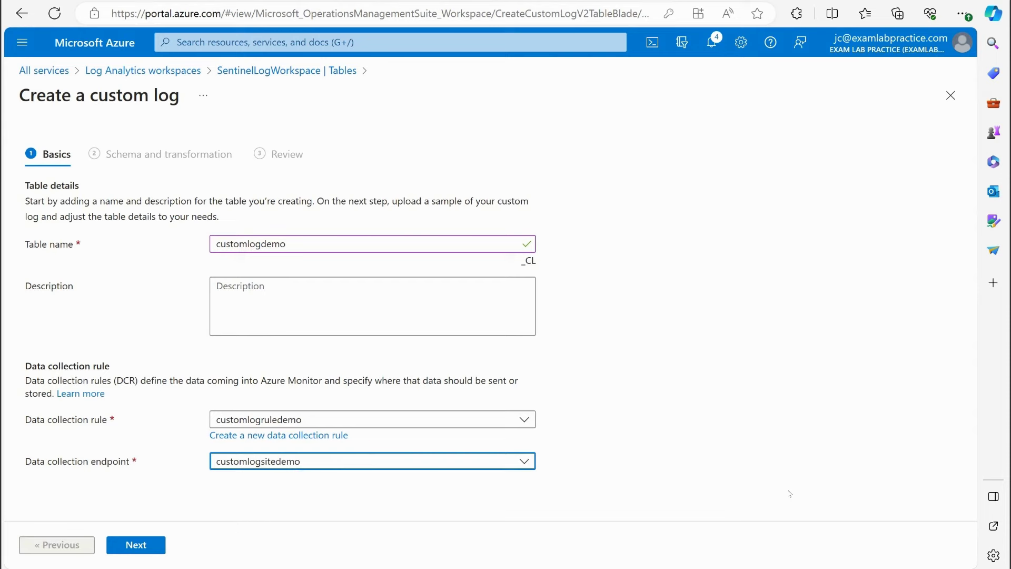
left_click(162, 547)
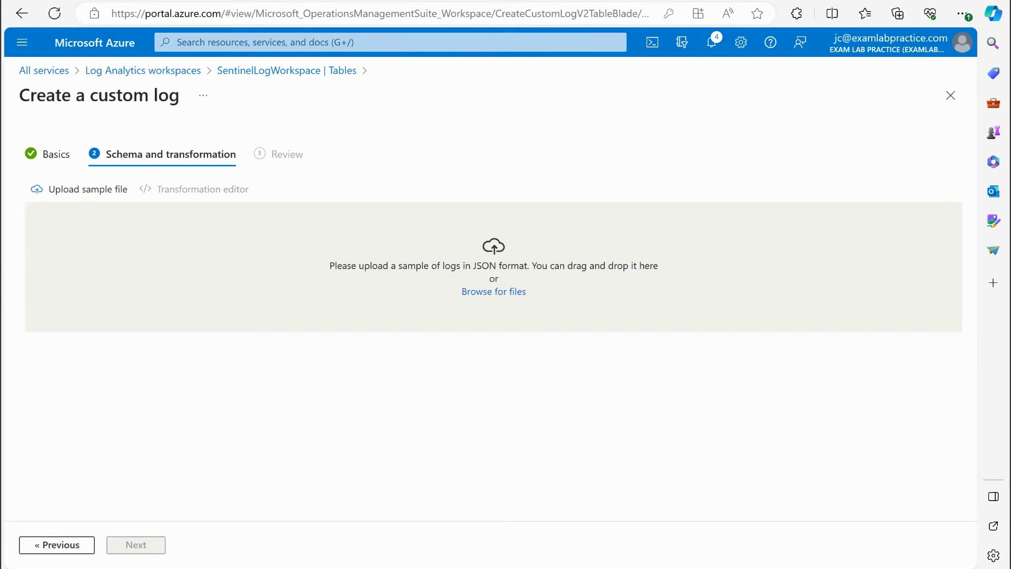
key("alt+Left")
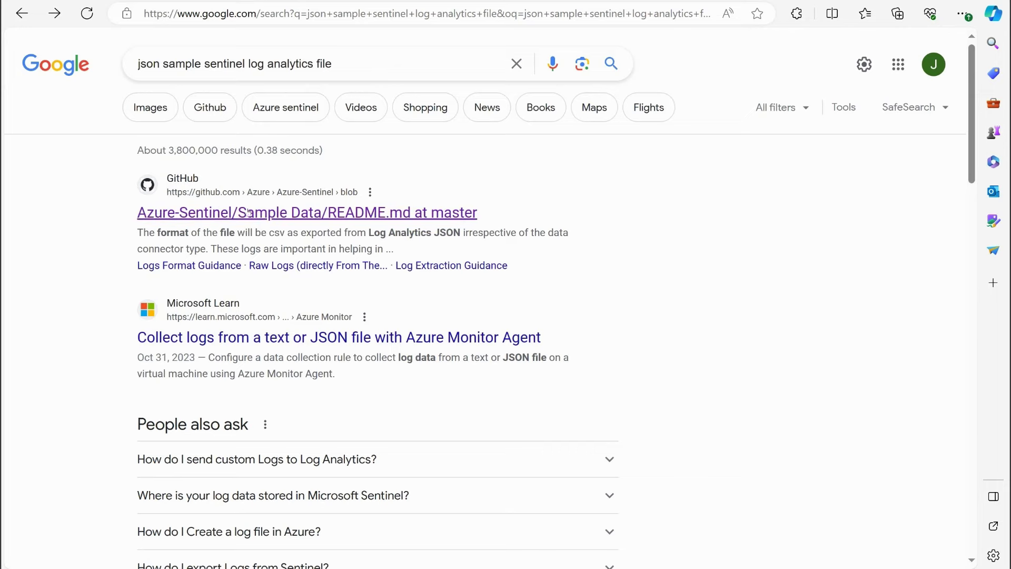
Open the Azure-Sentinel Sample Data README and copy its sample API response JSON
left_click(289, 212)
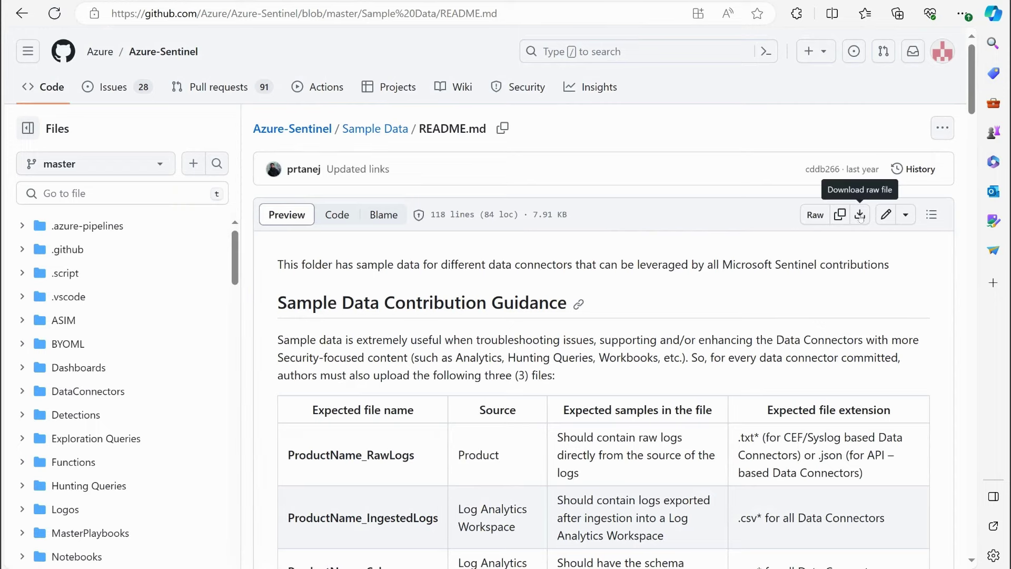
scroll(860, 217, "down", 15)
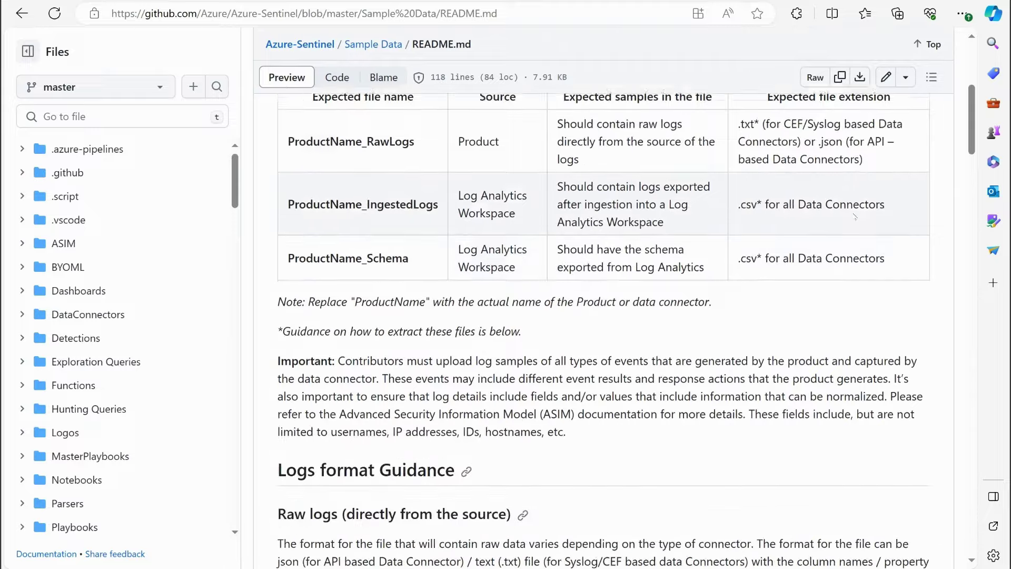
scroll(852, 216, "down", 4)
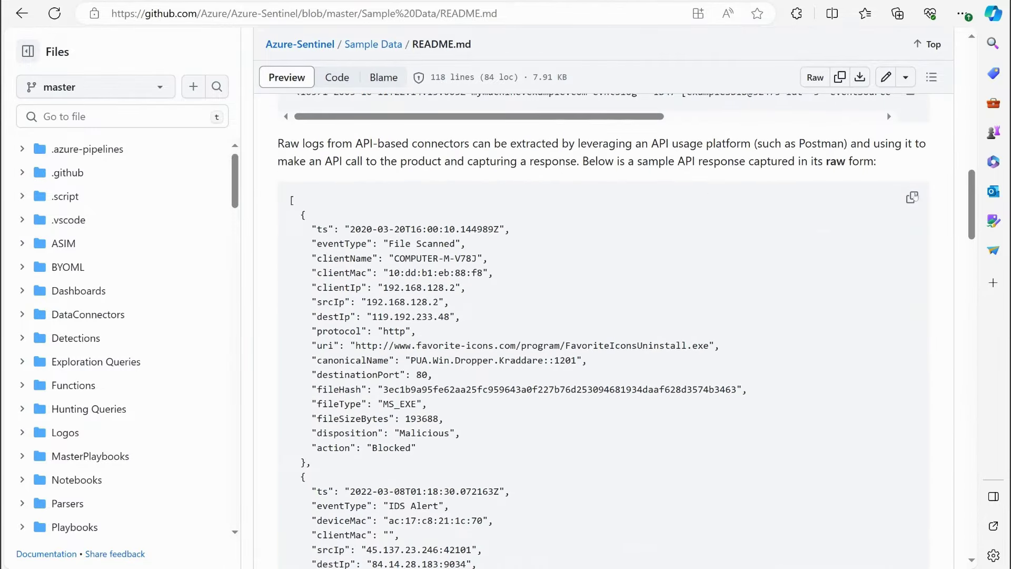
scroll(900, 204, "down", 4)
scroll(899, 204, "up", 5)
scroll(895, 204, "down", 8)
scroll(888, 204, "down", 9)
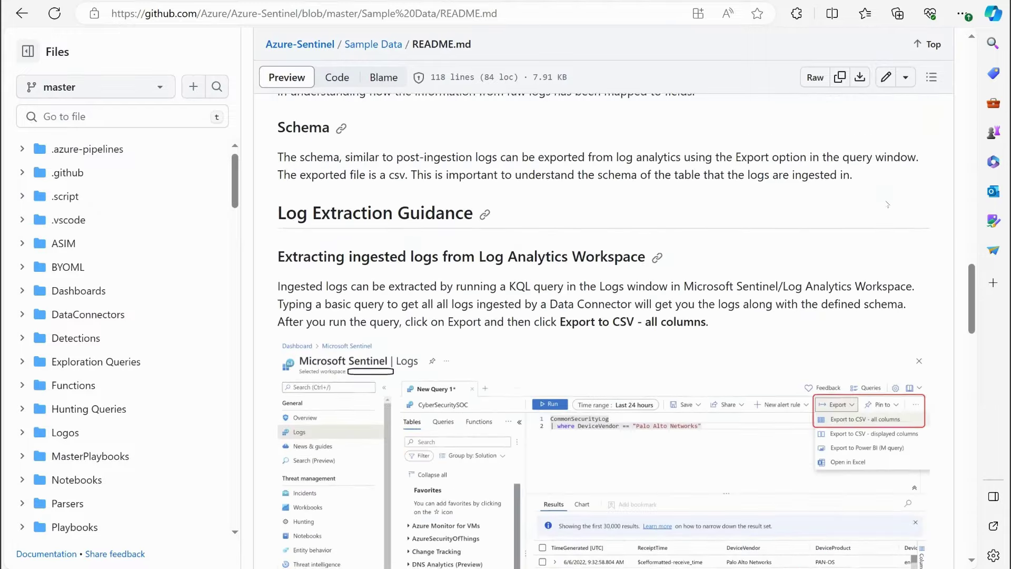
scroll(889, 205, "down", 10)
scroll(882, 209, "up", 20)
scroll(877, 211, "up", 10)
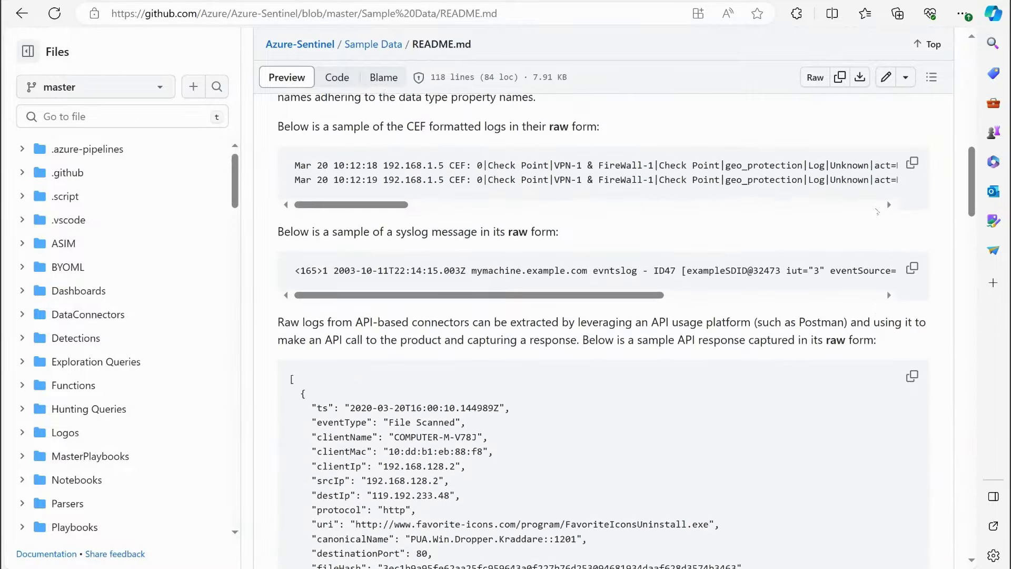
scroll(894, 242, "down", 5)
left_click(913, 199)
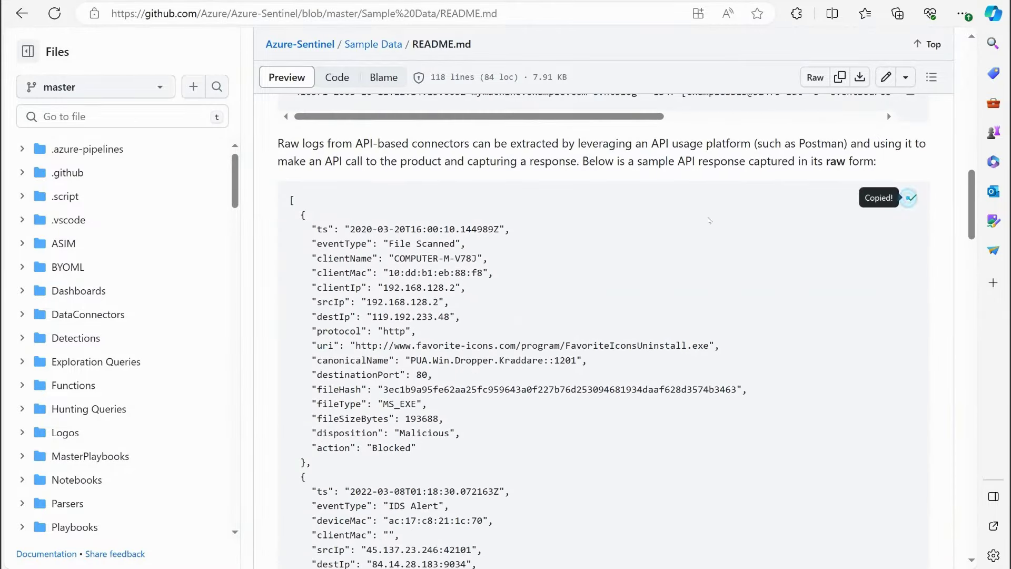
key("super")
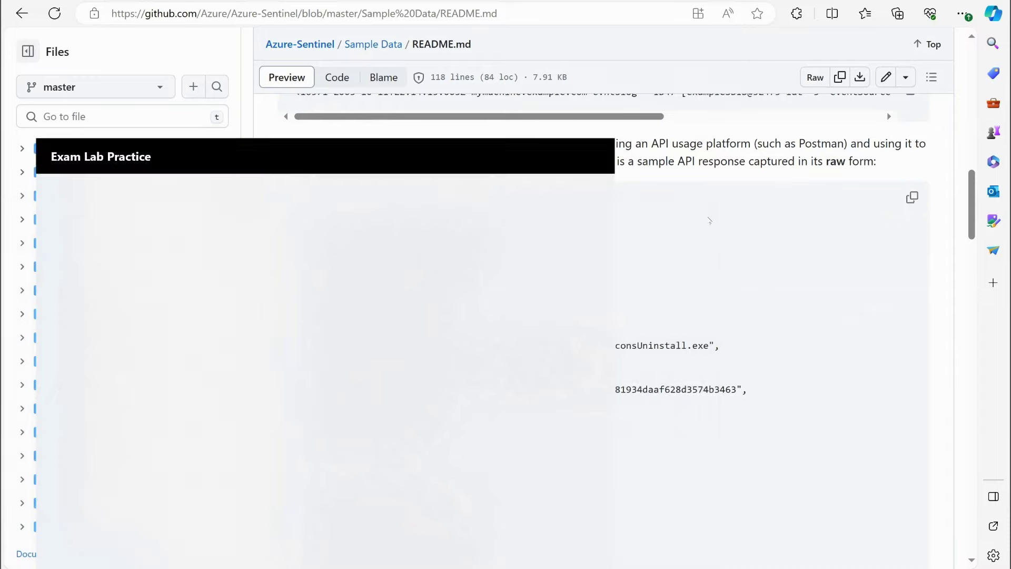
Paste the JSON sample into a new Notepad document and open its File menu
type("notepad")
key("Return")
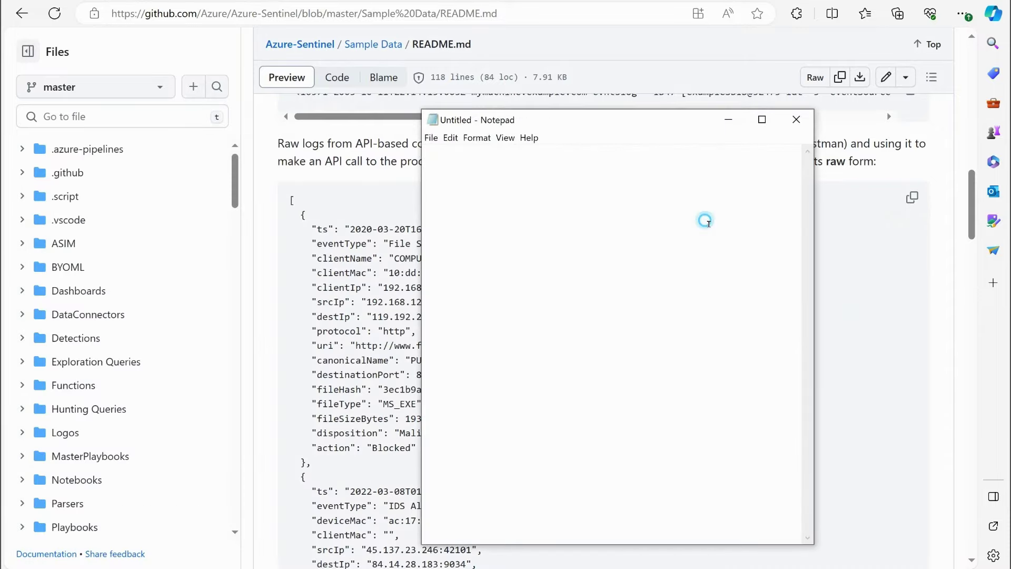
key("ctrl+v")
left_click_drag(560, 132, 513, 88)
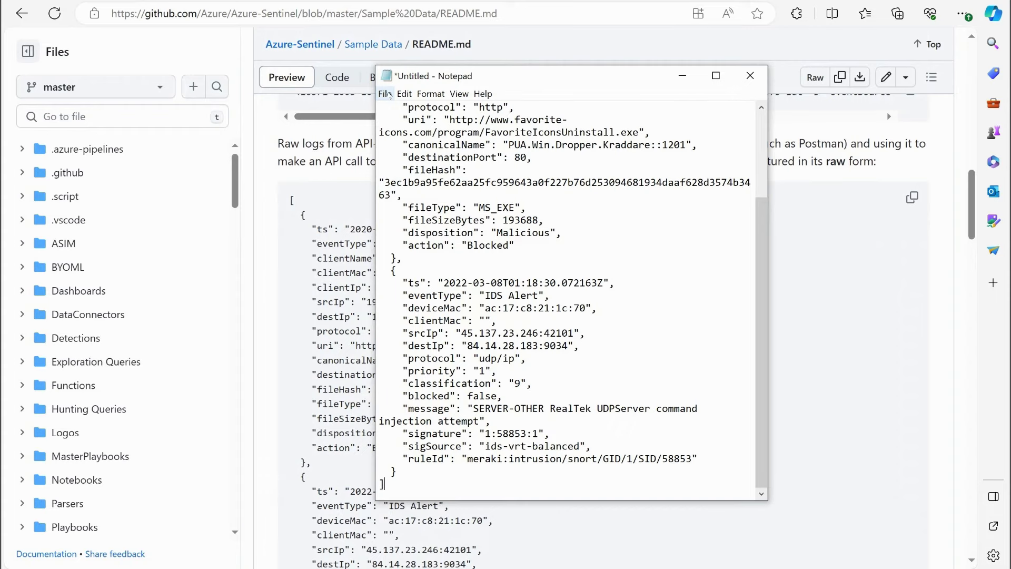
left_click(387, 95)
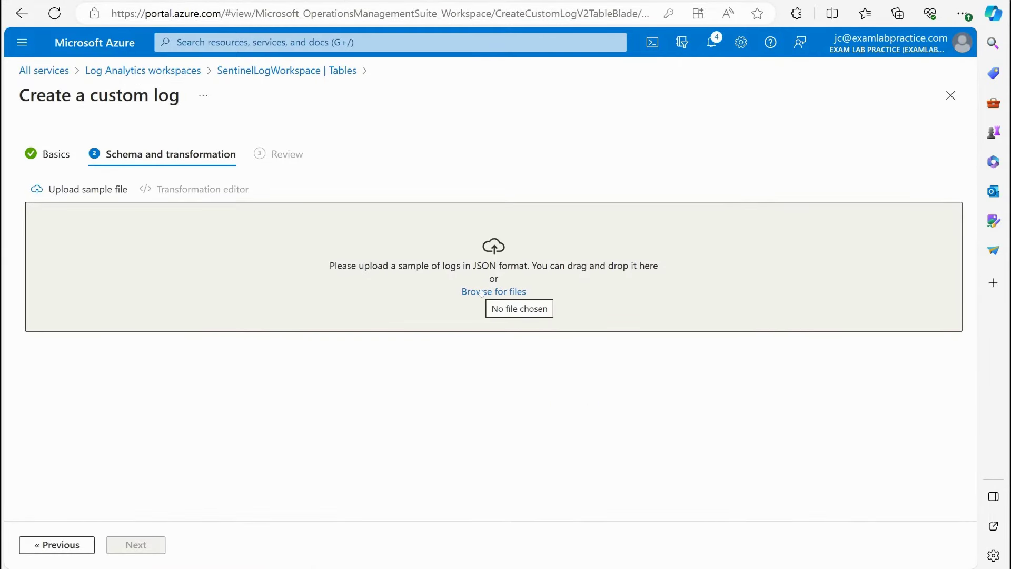
Upload sample.json to the schema step and highlight the missing TimeGenerated field
left_click(498, 292)
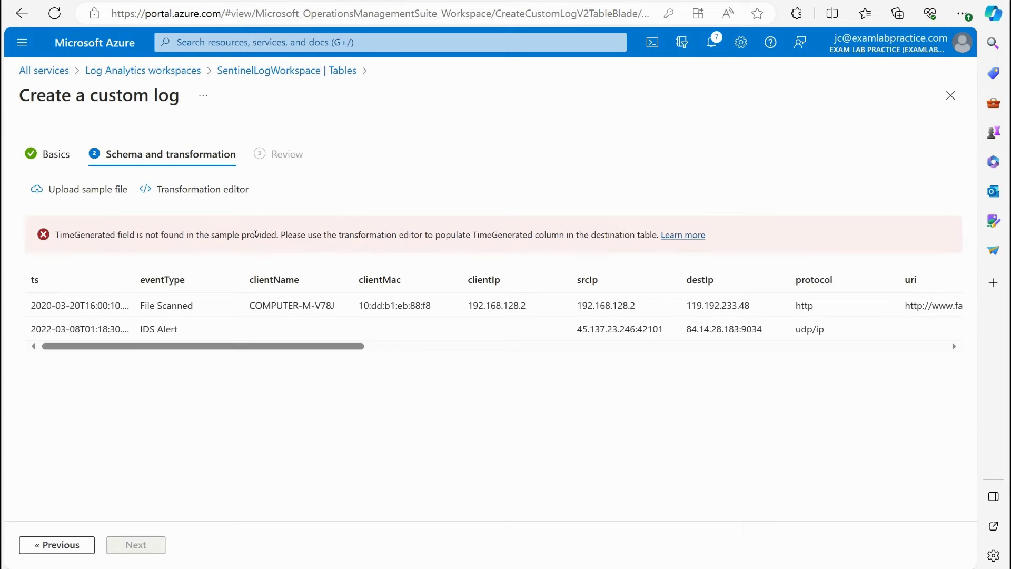
left_click_drag(56, 238, 115, 238)
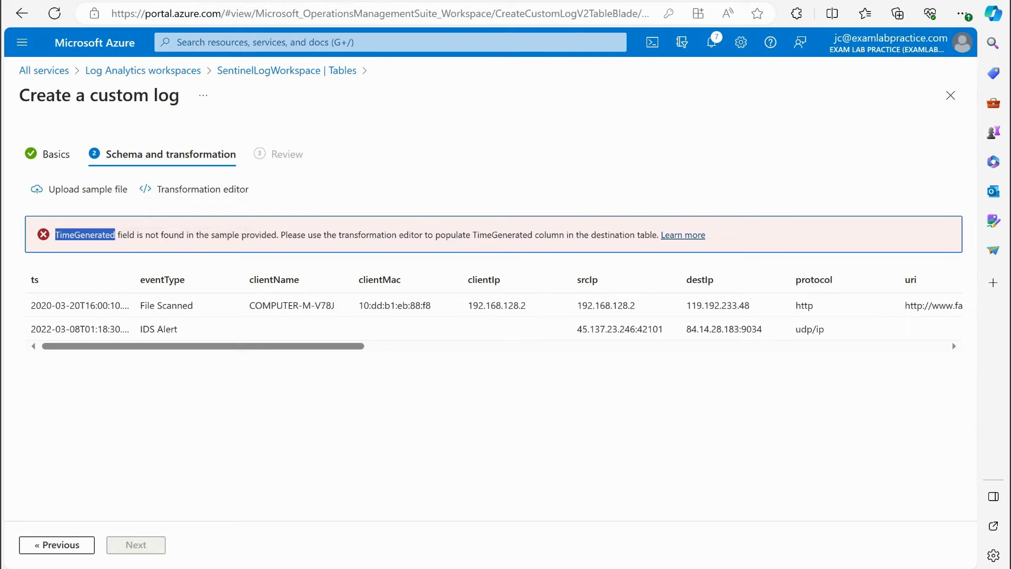
left_click(492, 553)
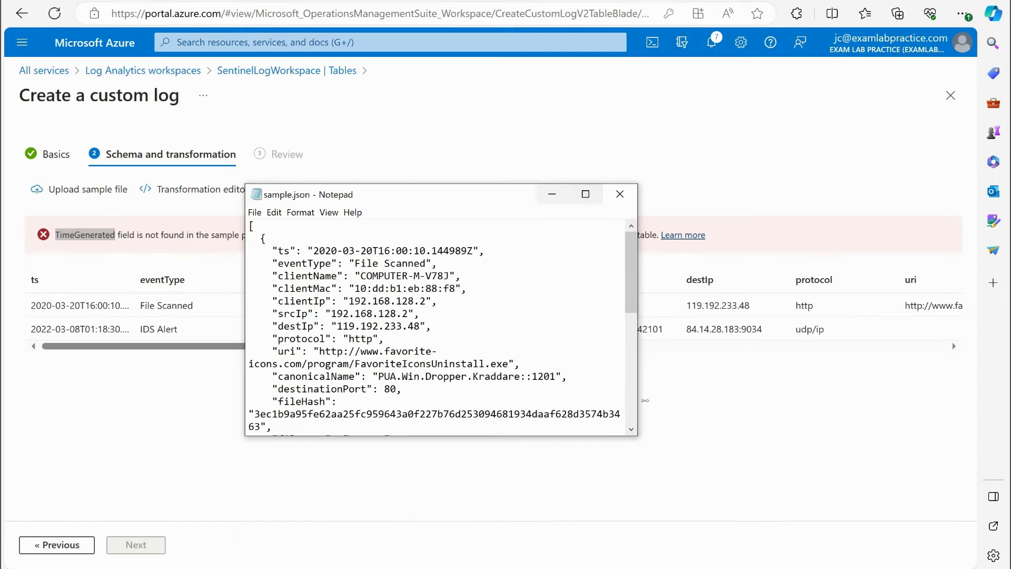
Review sample.json in Notepad, selecting its ts timestamp key, then return to the portal
left_click_drag(636, 444, 879, 556)
scroll(453, 350, "down", 4)
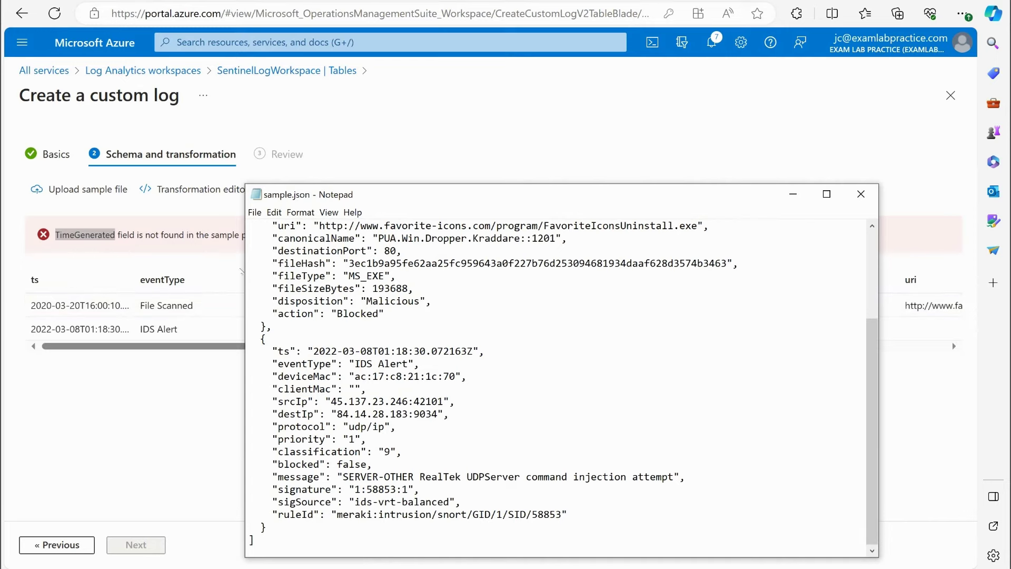
scroll(403, 354, "up", 4)
double_click(280, 252)
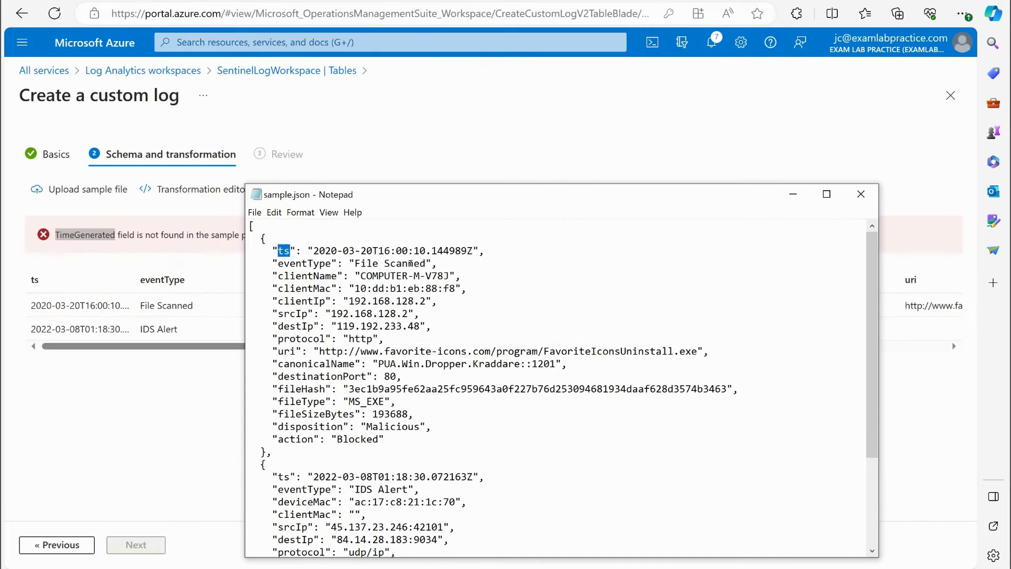
key("alt+Tab")
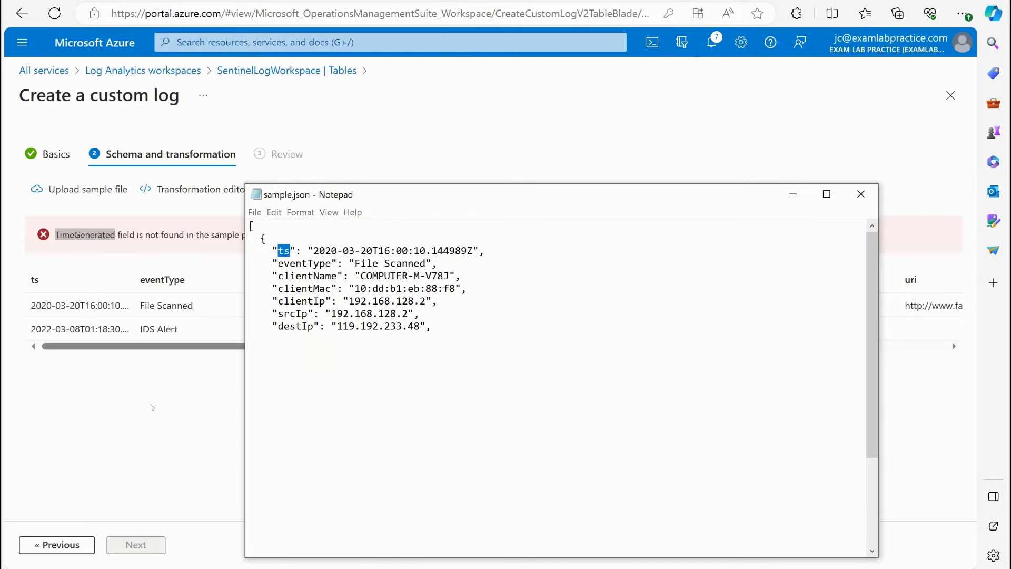
right_click(672, 236)
key("Escape")
Read the Microsoft Learn tutorial on adding TimeGenerated, then return to the custom log schema page
left_click(683, 235)
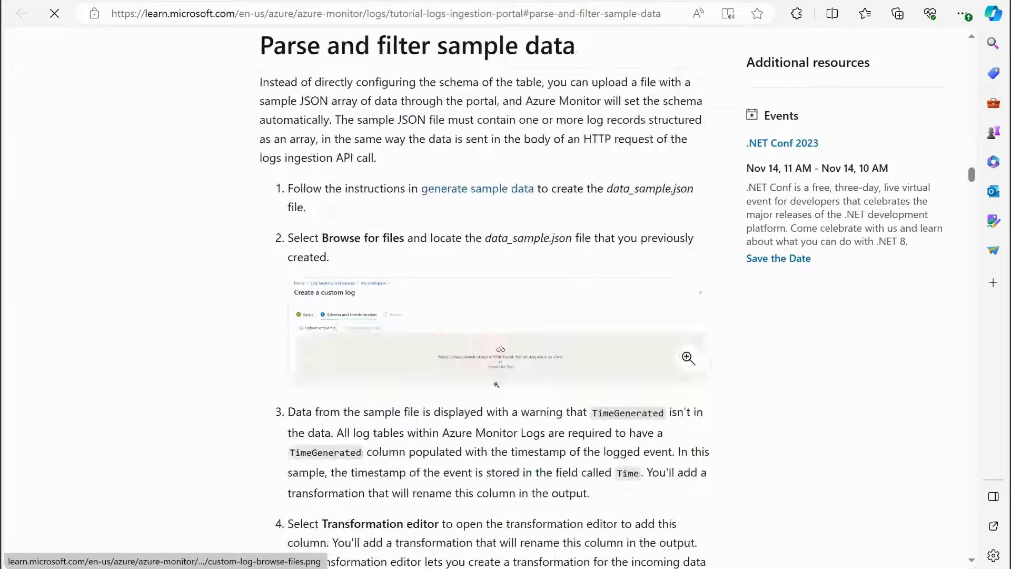
scroll(686, 208, "down", 10)
scroll(385, 260, "up", 1)
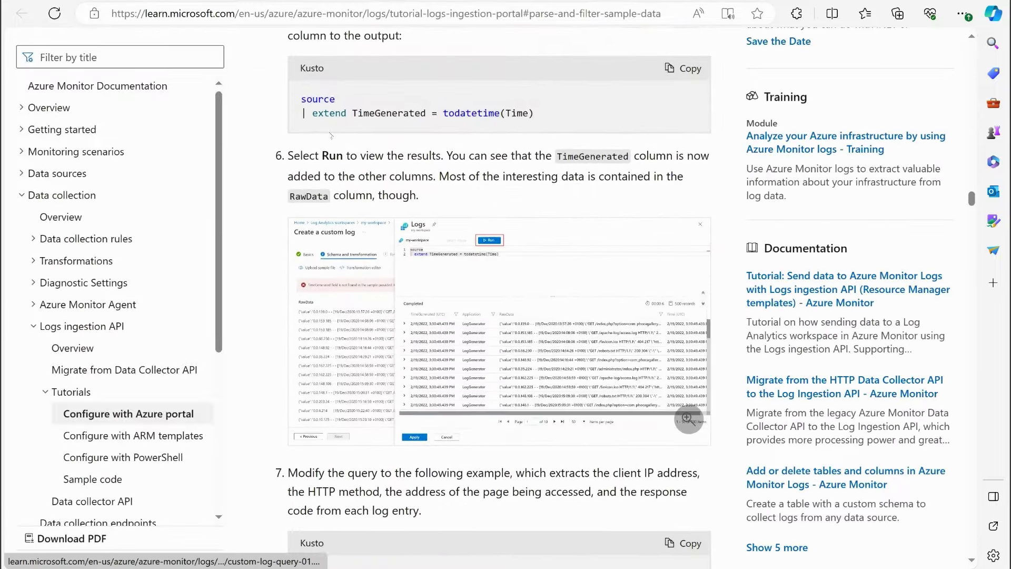
scroll(369, 237, "down", 10)
scroll(337, 186, "up", 5)
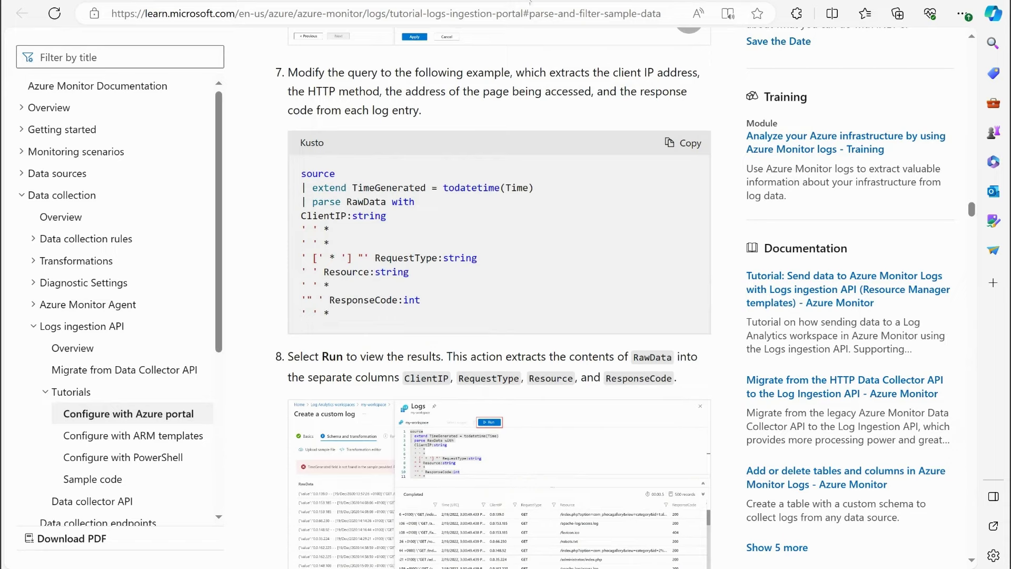
key("alt+Tab")
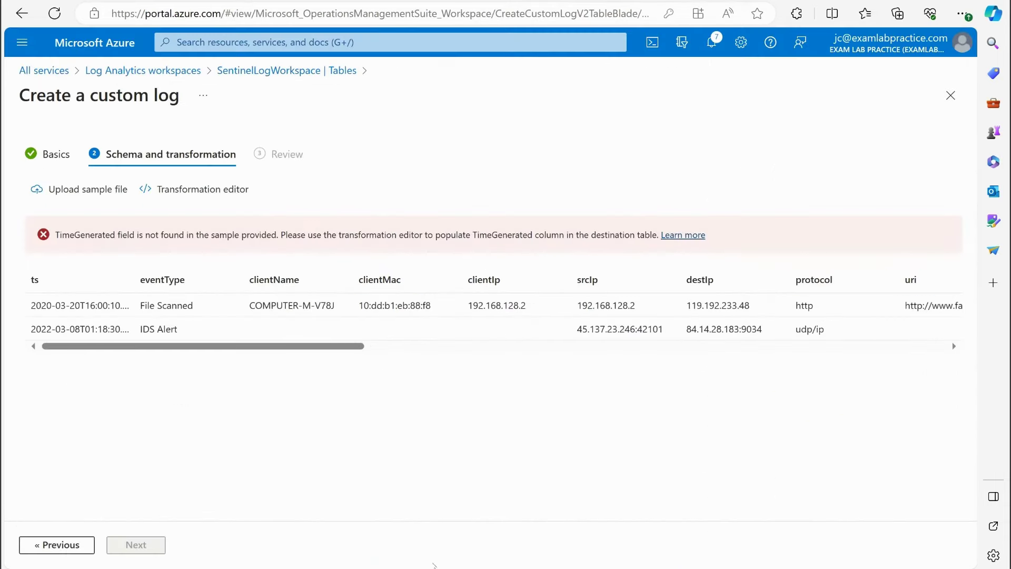
Replace the ts key with TimeGenerated in each sample.json record in Notepad
mouse_move(433, 565)
left_click(506, 479)
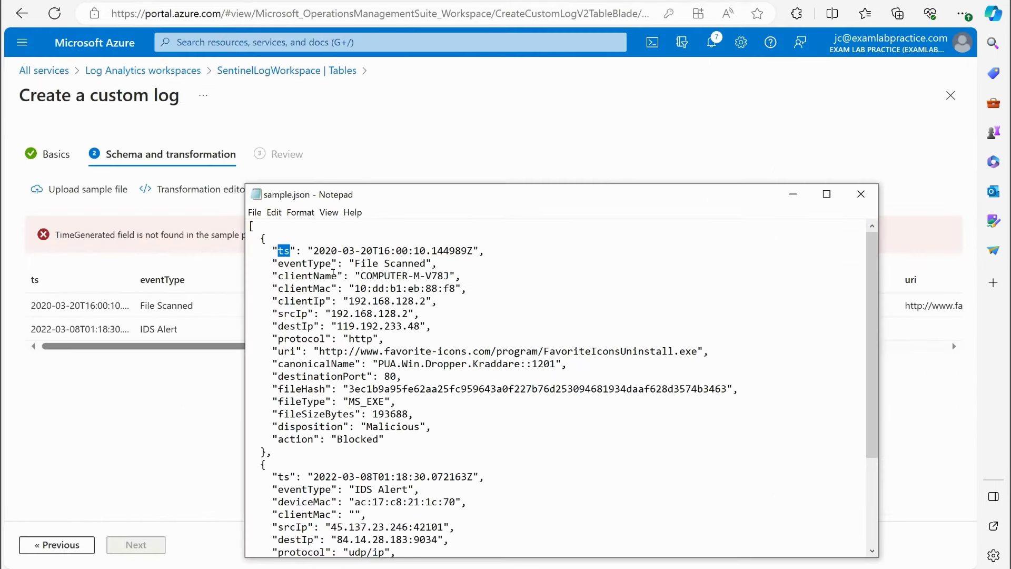
type("TimeGenera")
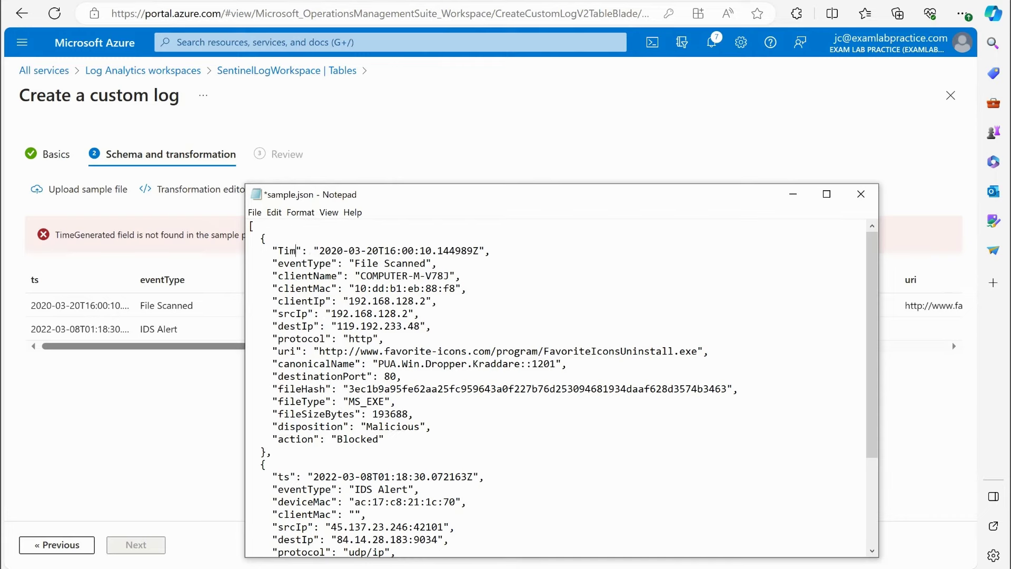
type("ted")
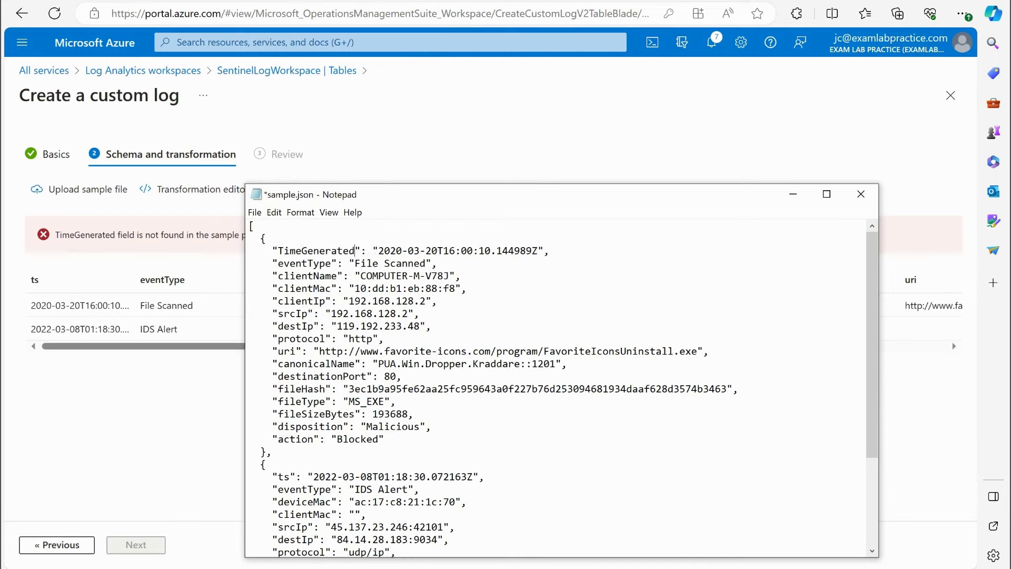
left_click_drag(359, 251, 284, 256)
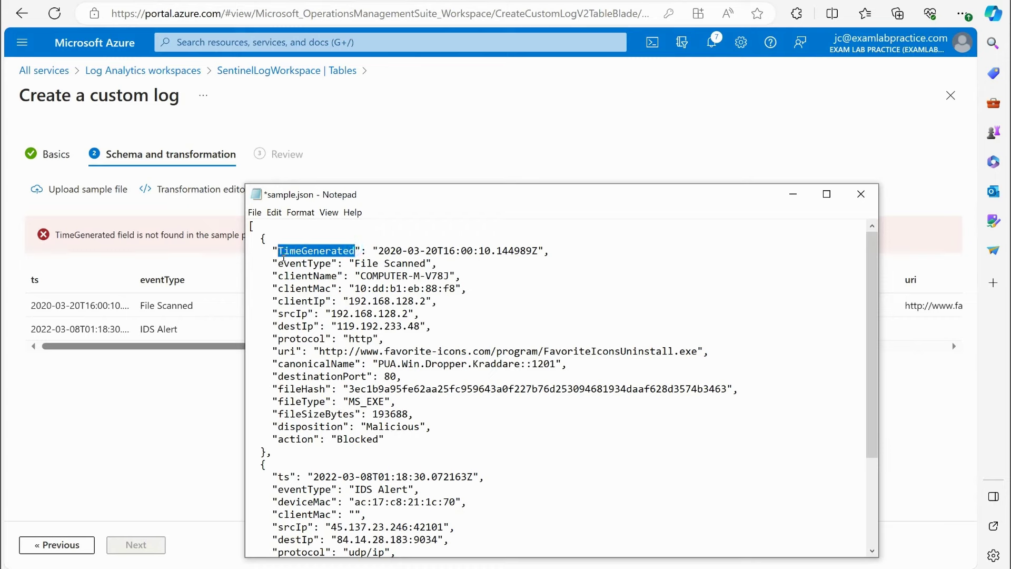
scroll(486, 364, "down", 2)
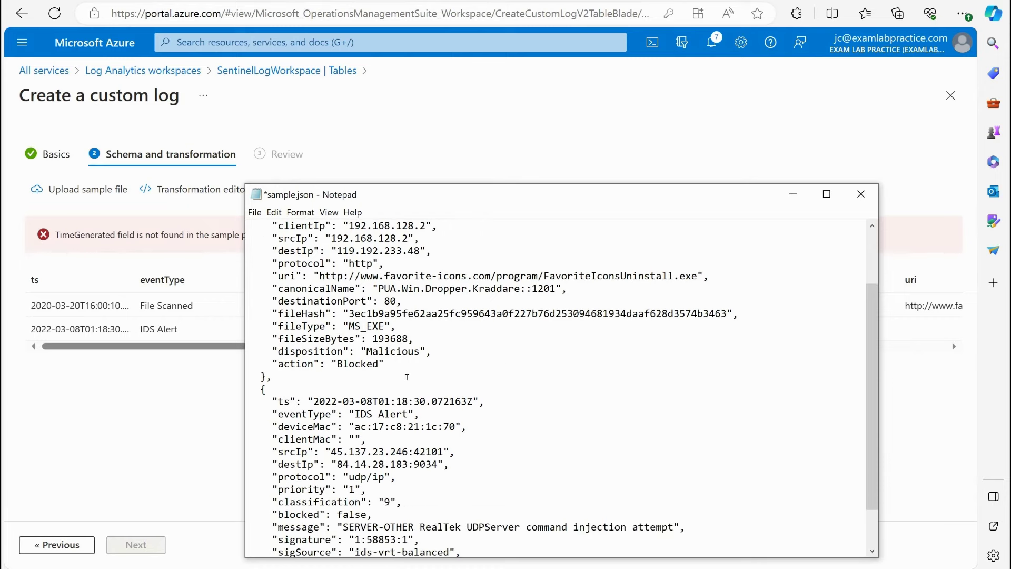
double_click(281, 402)
key("ctrl+v")
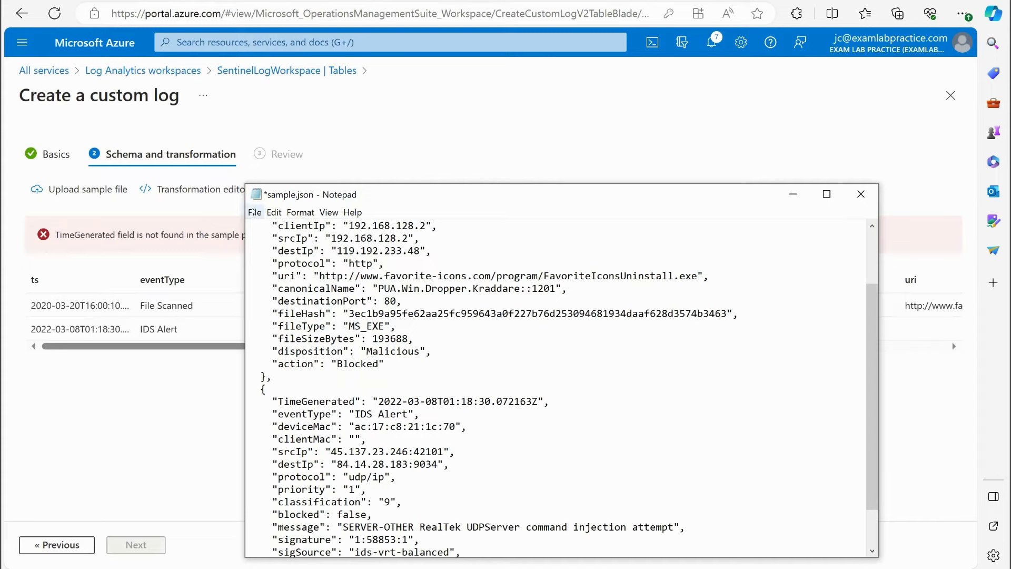
Save the edited sample.json and go back to the custom log wizard
left_click(254, 212)
left_click(280, 266)
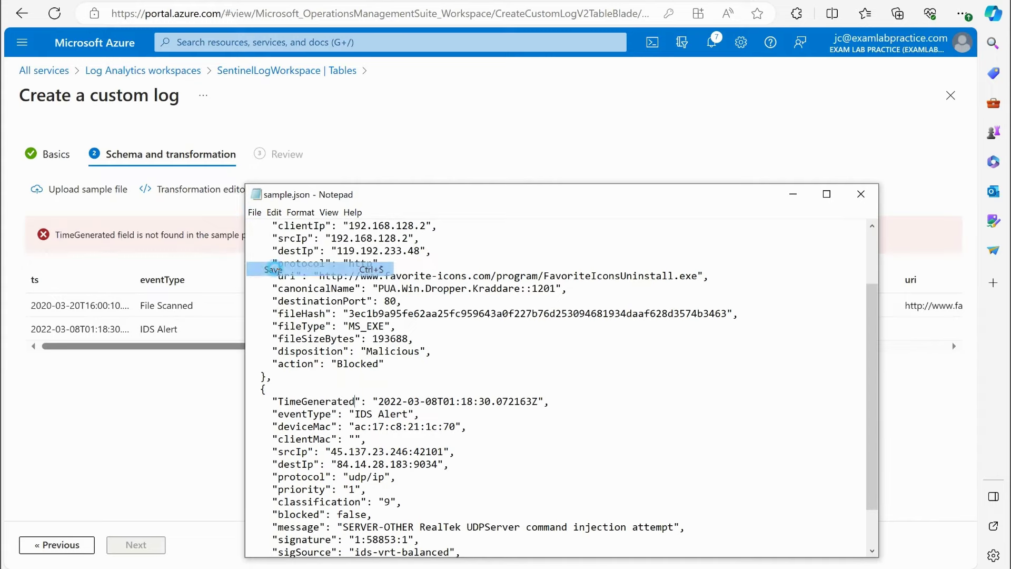
left_click(182, 414)
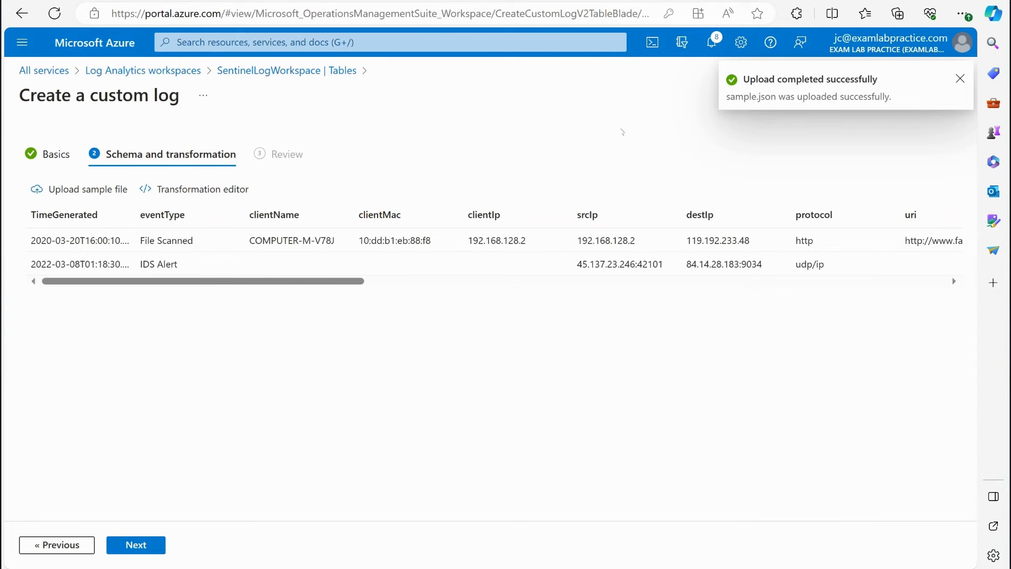
Review the settings and create the customlogdemo_CL custom log
left_click(138, 539)
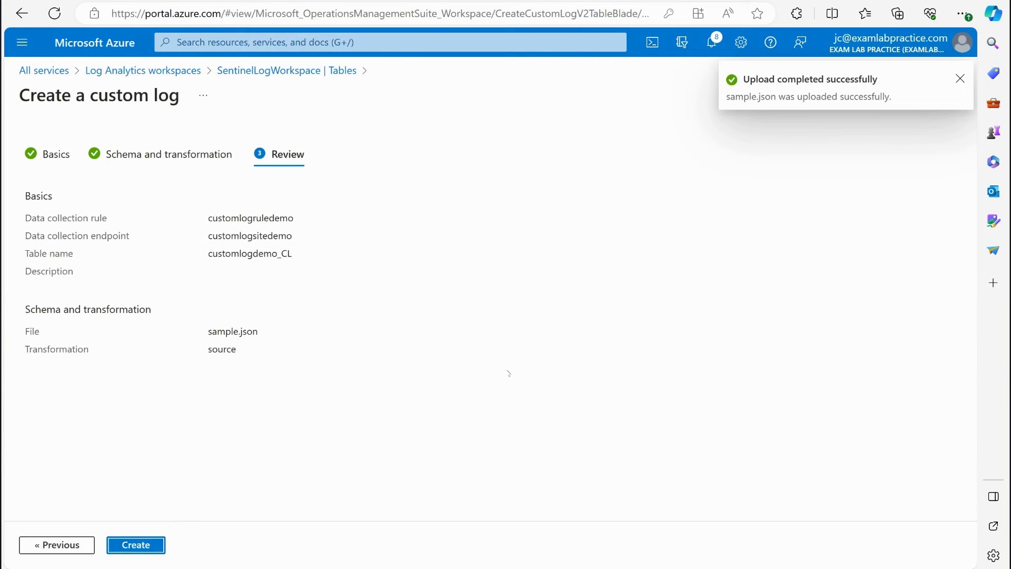
left_click(157, 545)
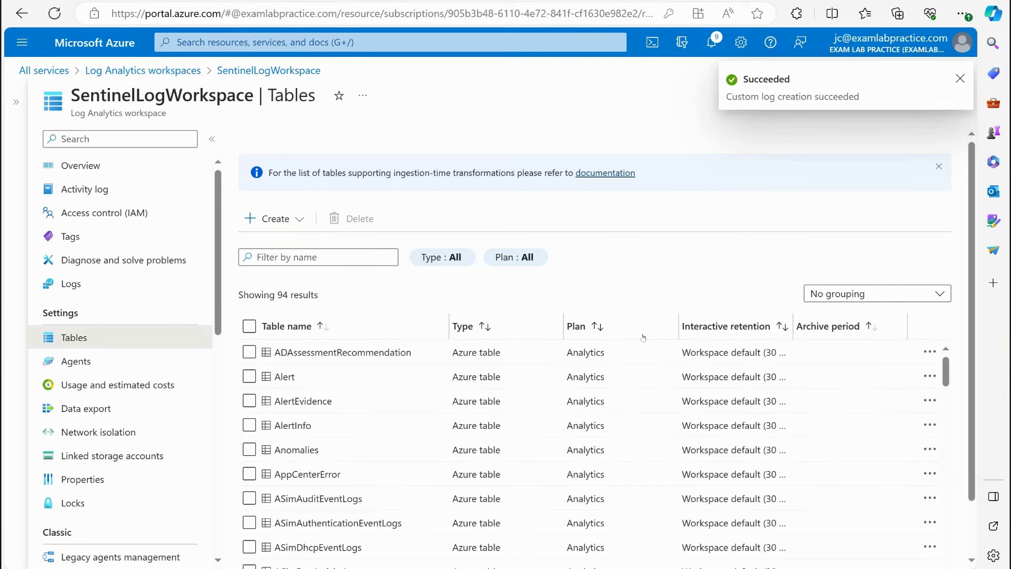
Locate customlogdemo_CL in the Tables list, select it and show its actions menu
scroll(643, 337, "down", 10)
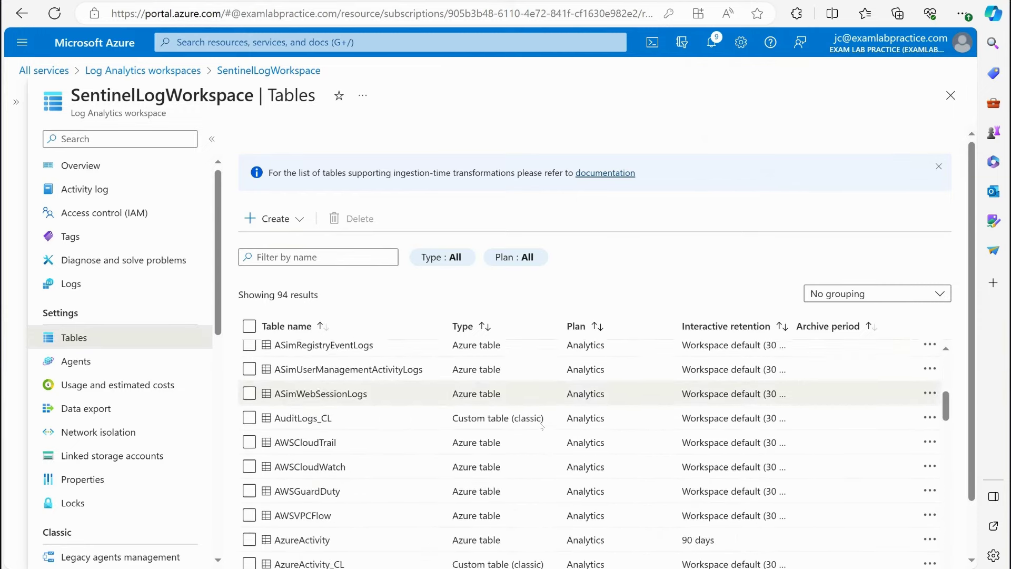
scroll(541, 427, "down", 2)
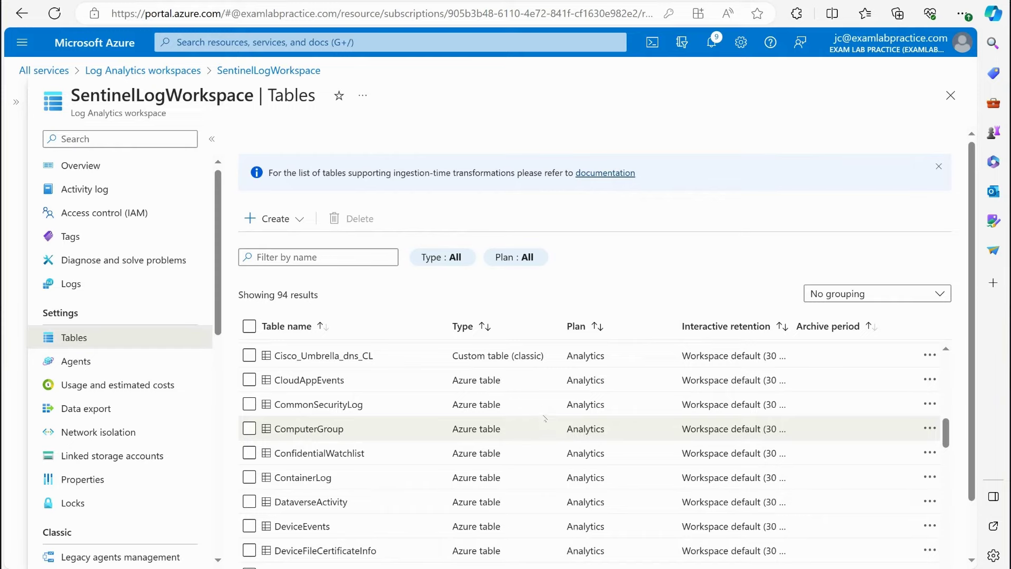
scroll(547, 417, "down", 10)
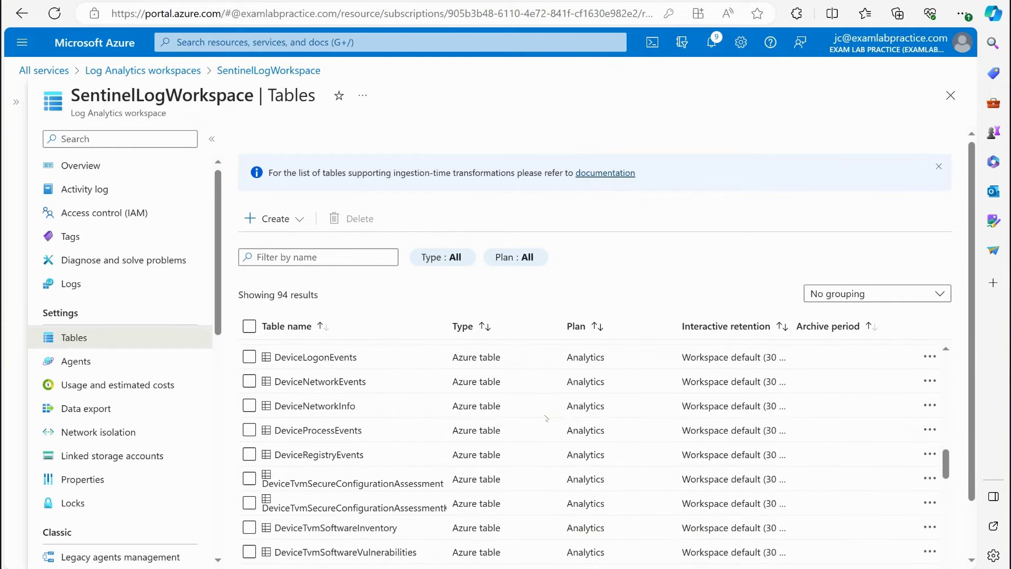
scroll(611, 371, "down", 2)
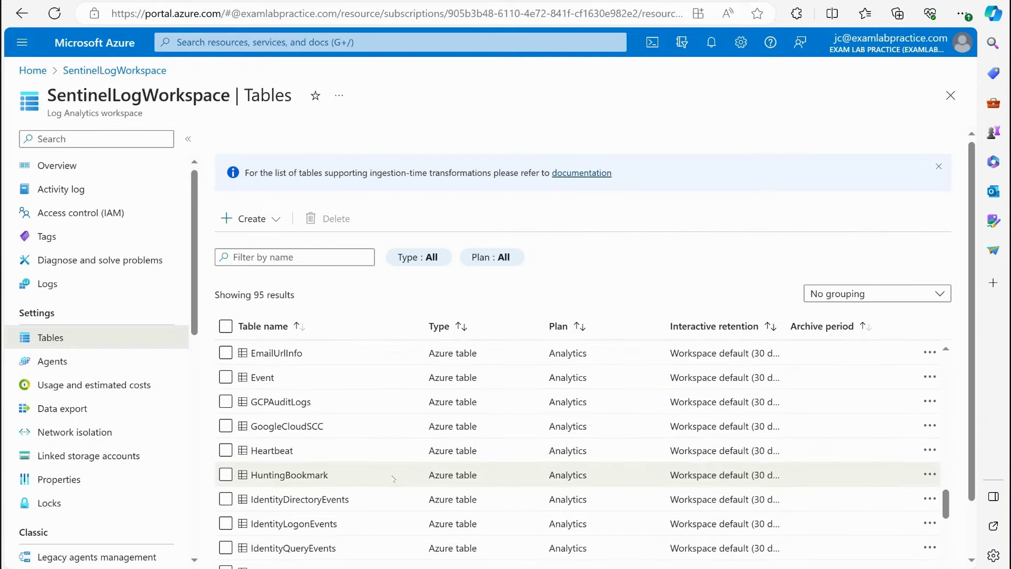
scroll(393, 479, "up", 1)
scroll(392, 479, "up", 15)
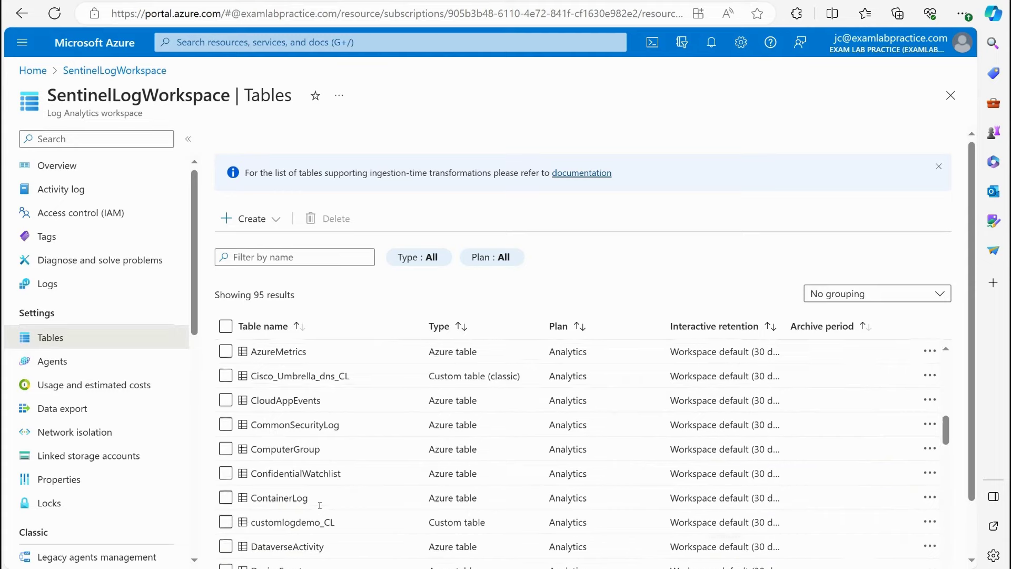
scroll(315, 504, "up", 1)
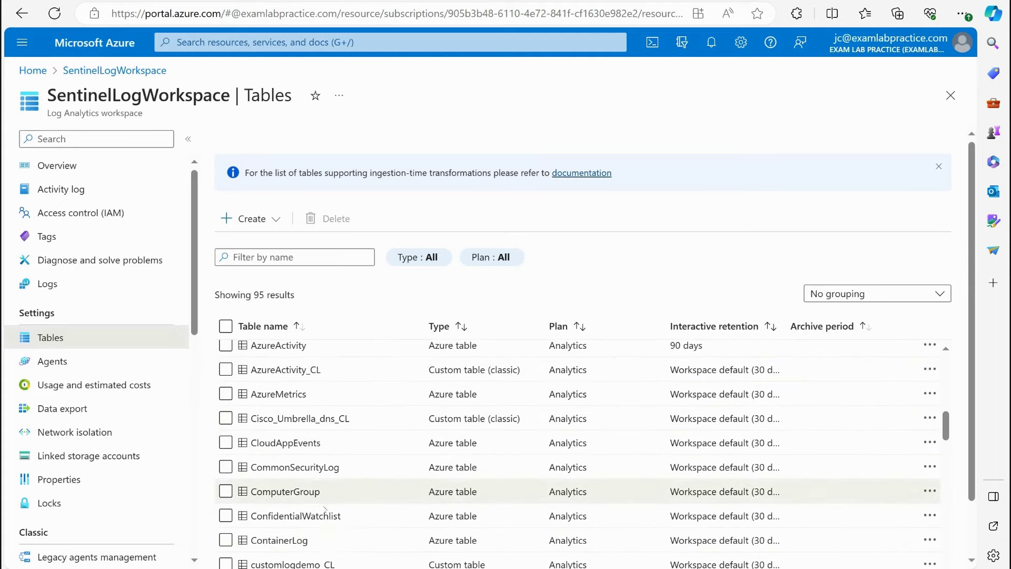
scroll(308, 507, "down", 3)
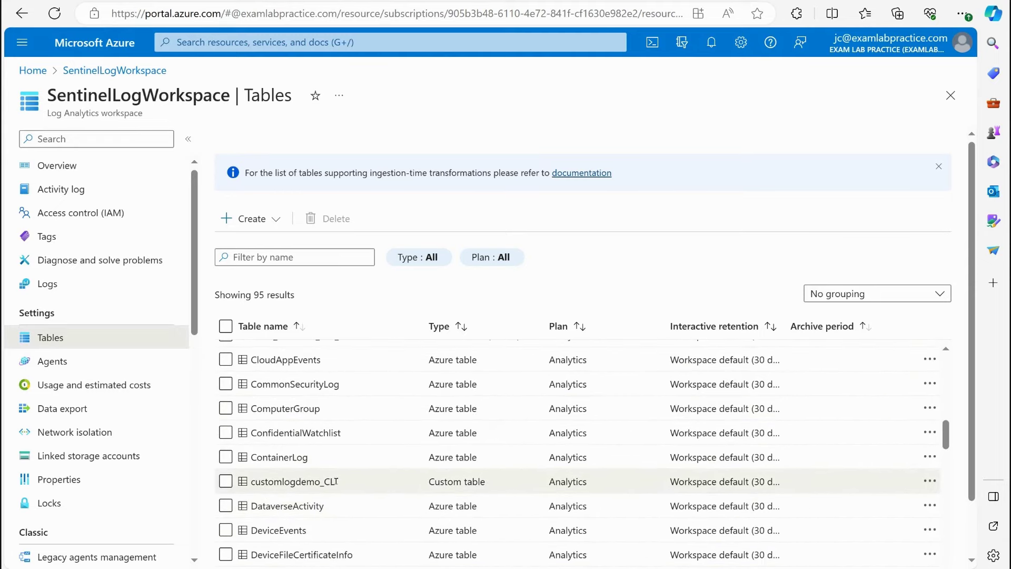
left_click(318, 488)
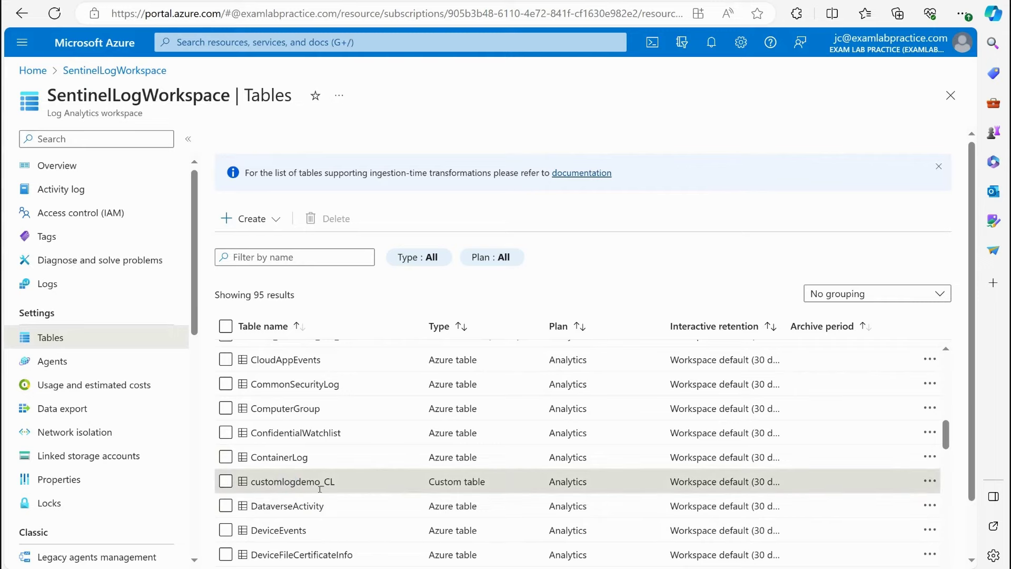
left_click(226, 481)
left_click(226, 481)
left_click(226, 481)
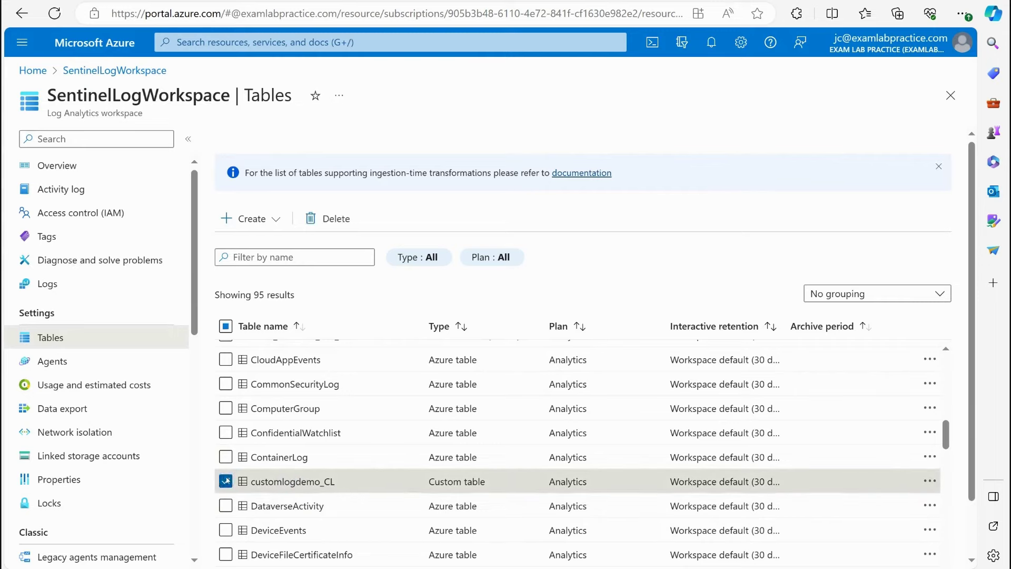
left_click(935, 482)
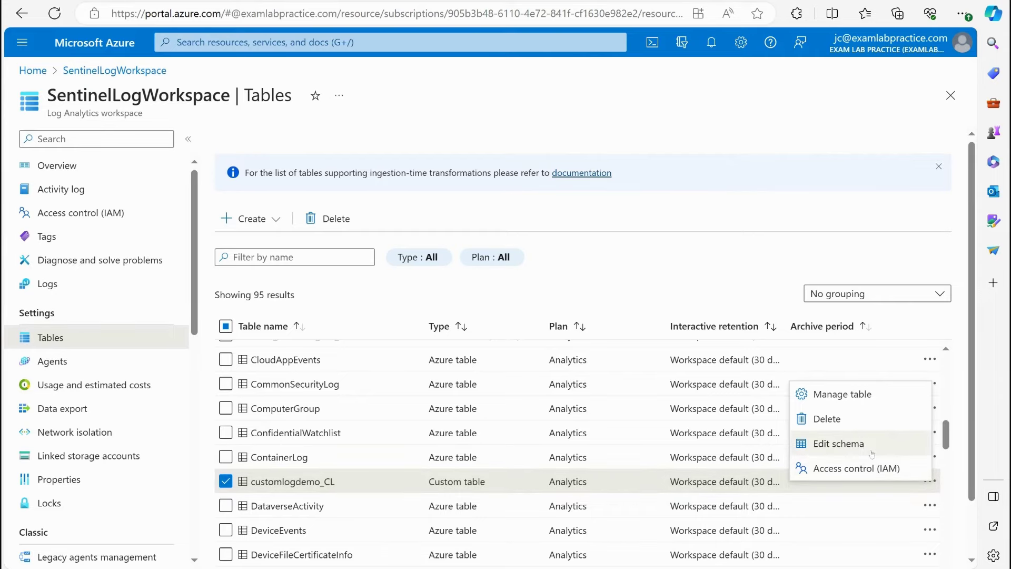
Review the customlogdemo_CL schema's 6 Azure and 24 custom columns, then cancel without changes
left_click(868, 446)
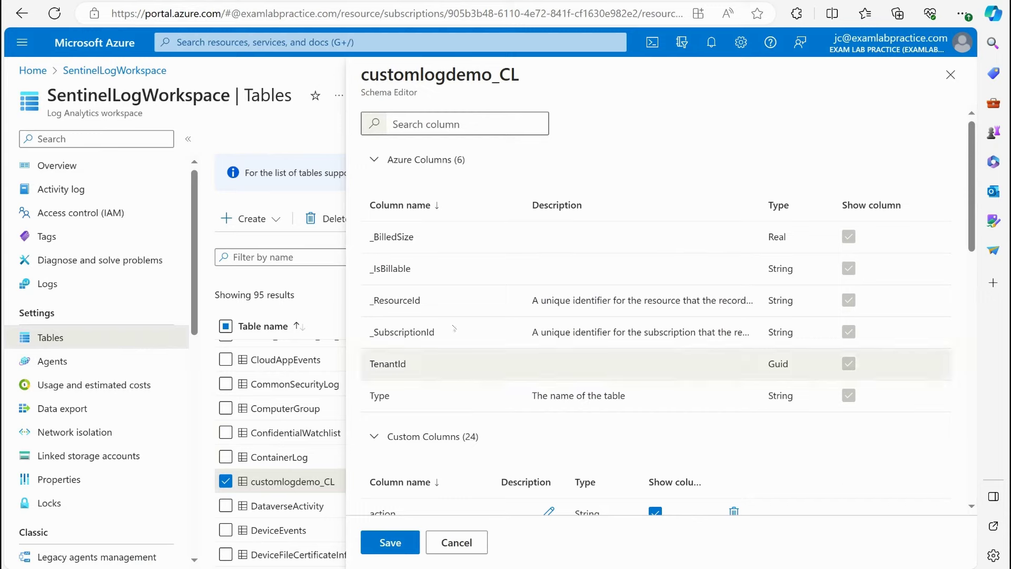
scroll(464, 308, "down", 15)
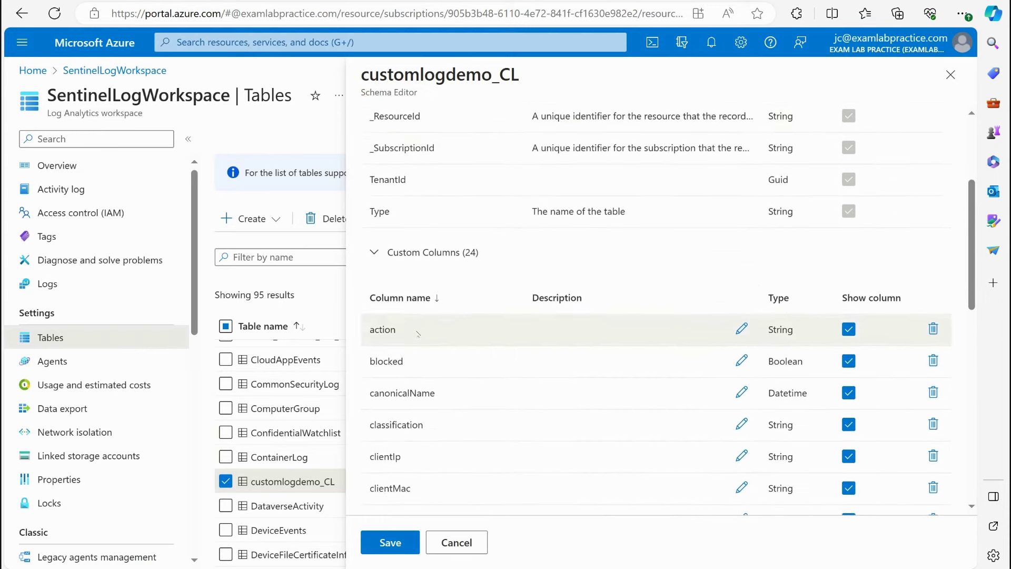
scroll(430, 316, "down", 3)
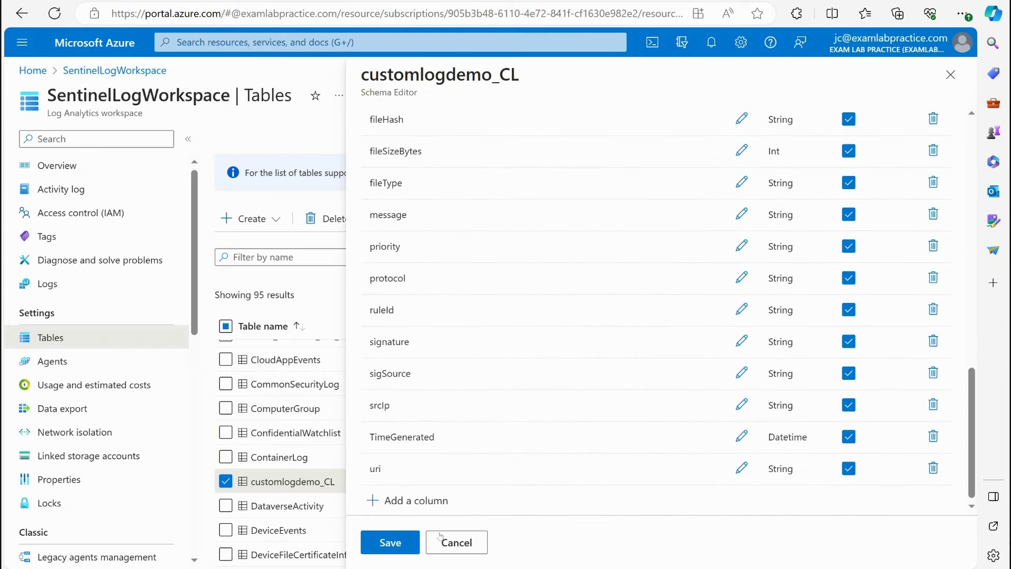
left_click(443, 540)
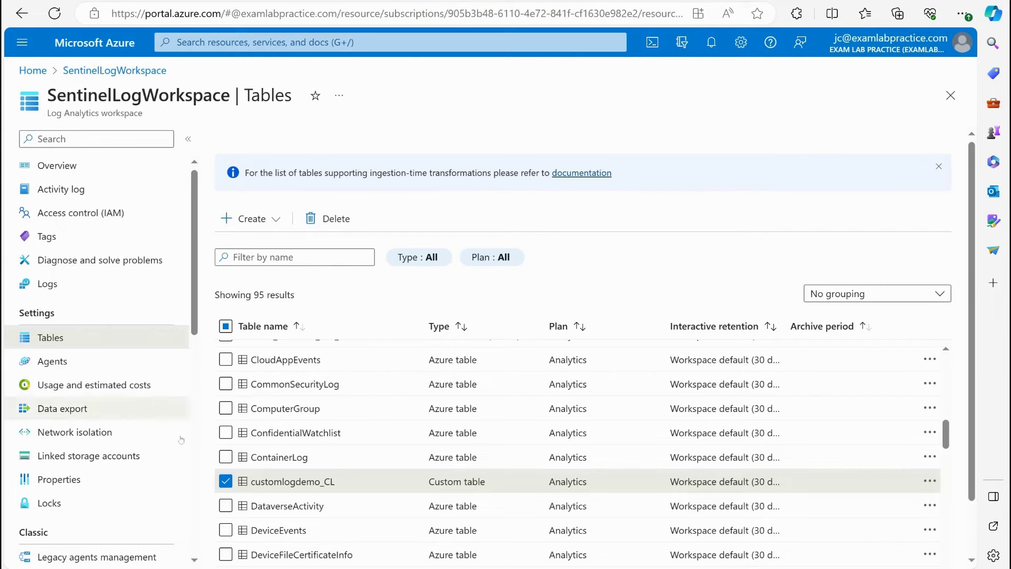
Open the customlogsitedemo data collection endpoint from Monitor to view its Logs Ingestion URL
left_click(16, 49)
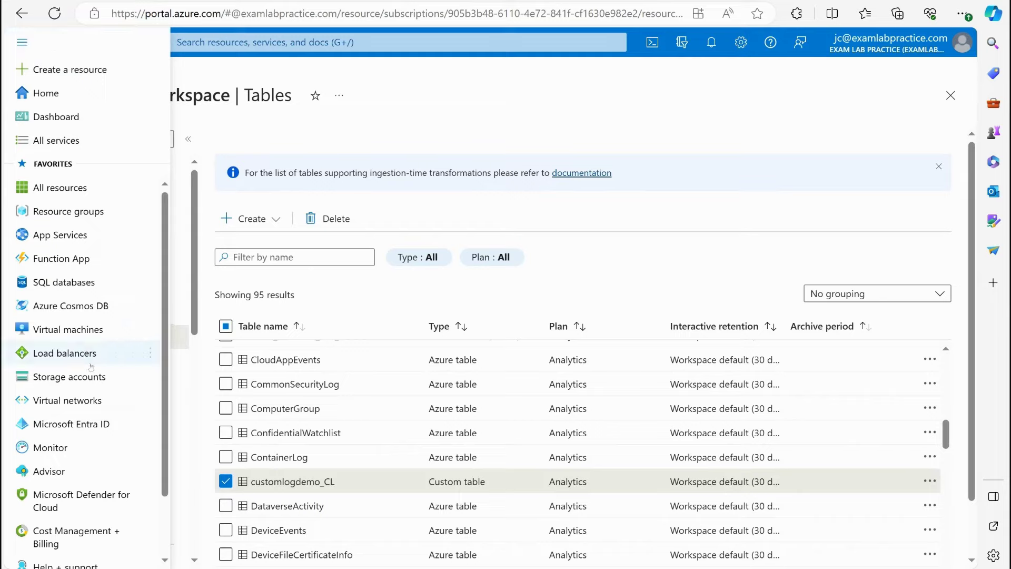
left_click(62, 448)
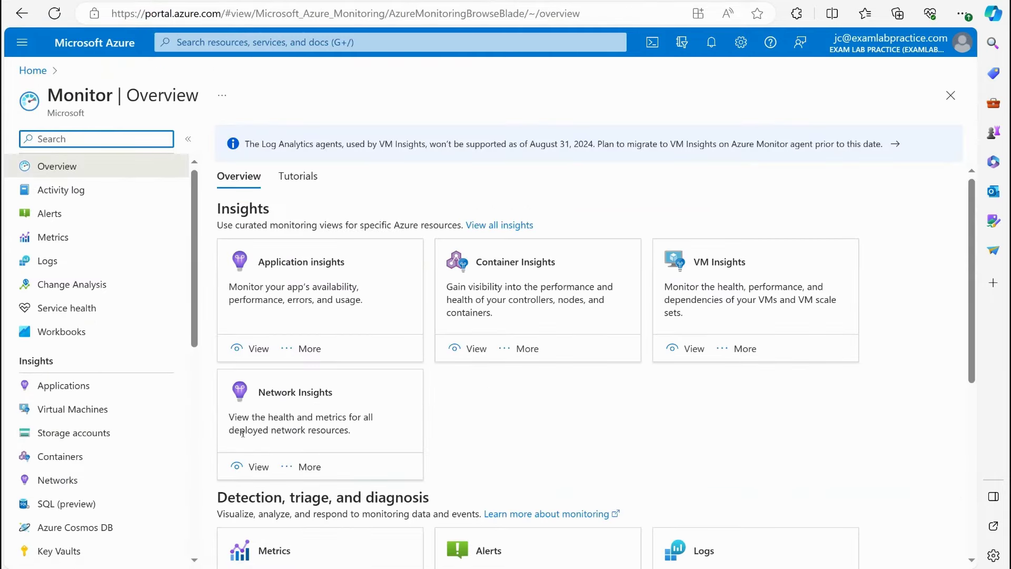
scroll(105, 479, "down", 9)
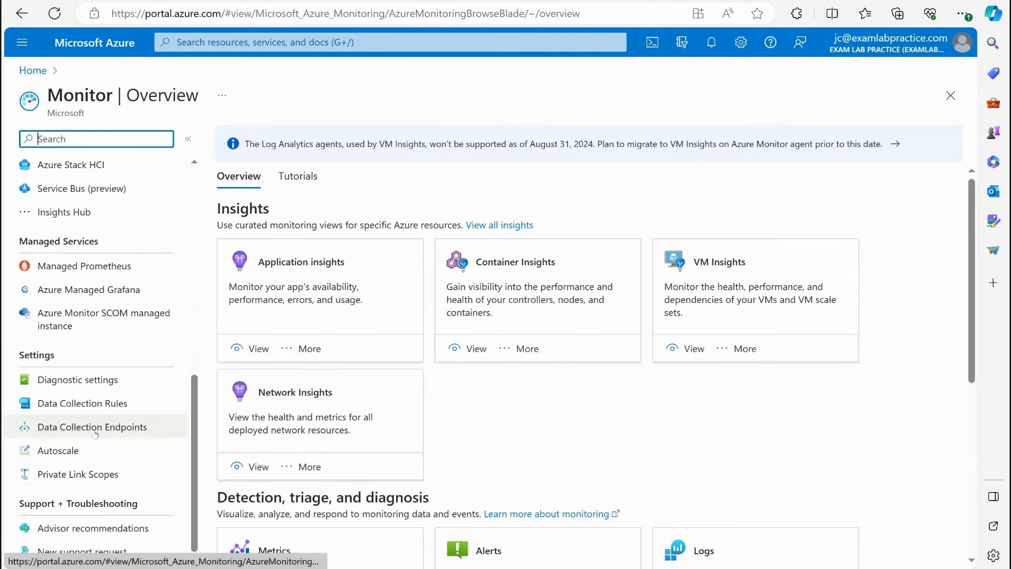
left_click(129, 435)
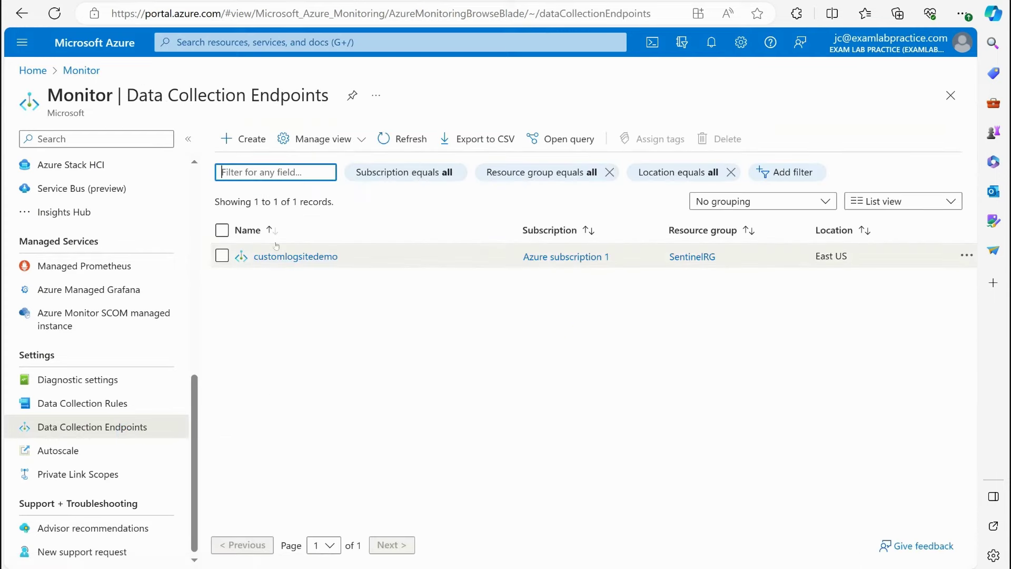
left_click(295, 258)
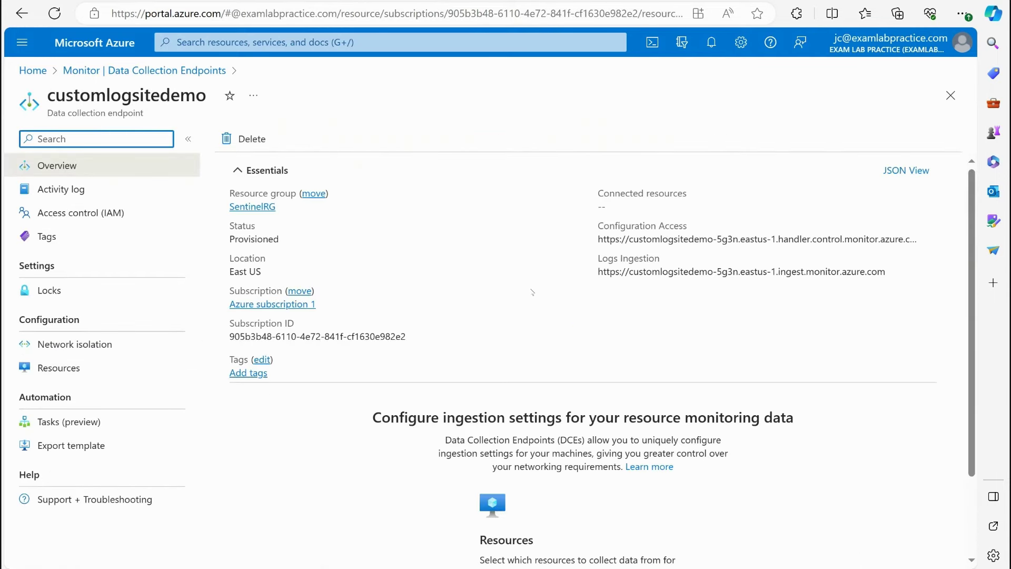
mouse_move(780, 271)
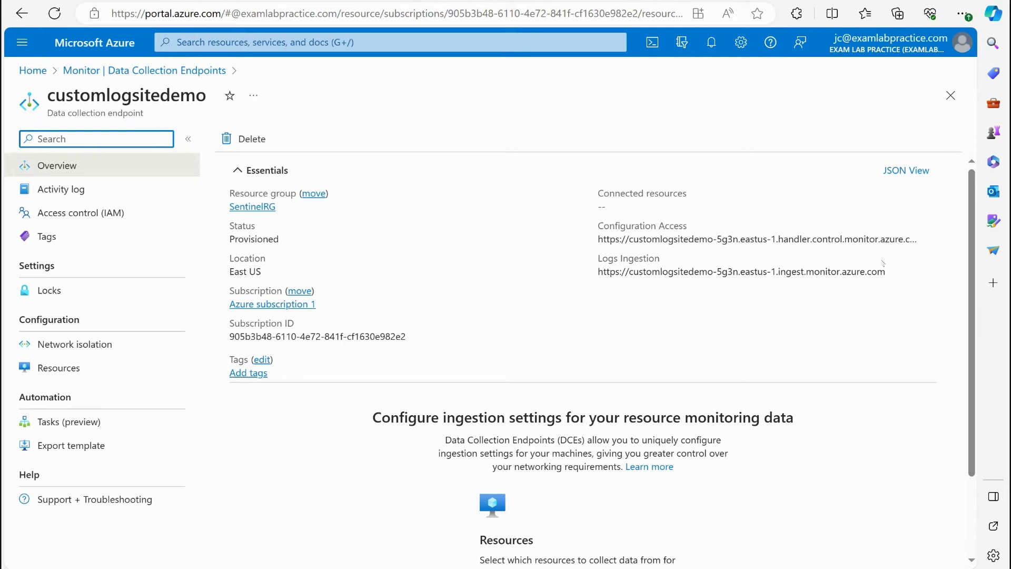
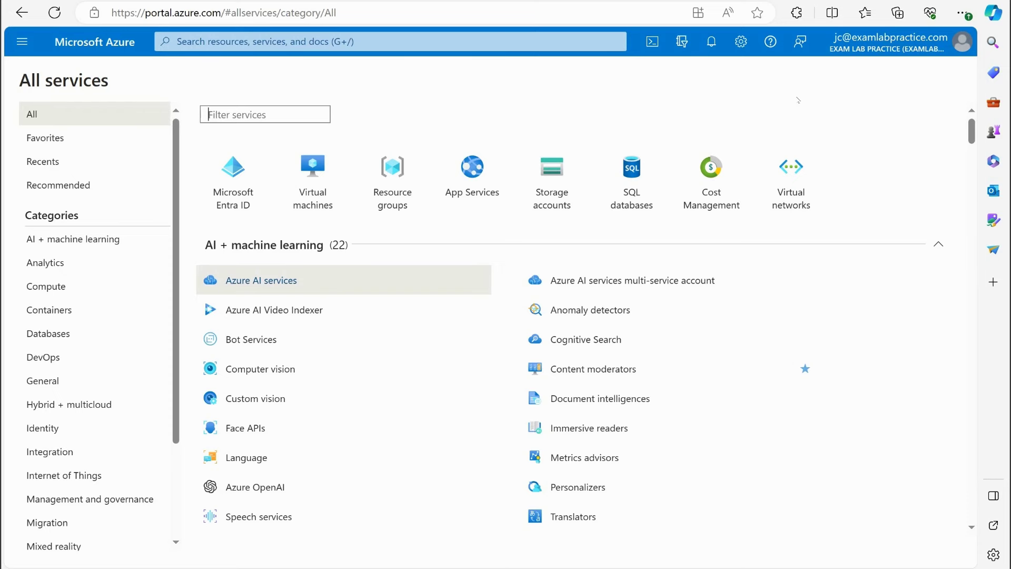
Filter All services for 'sentin' and open Microsoft Sentinel's SentinelLogWorkspace overview with the list collapsed
left_click(22, 41)
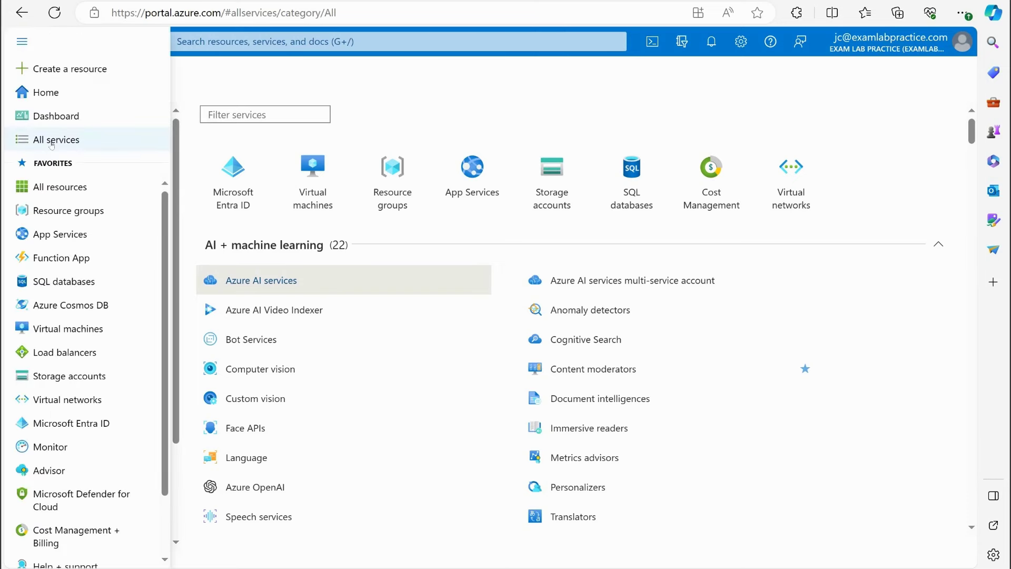
left_click(233, 98)
left_click(240, 113)
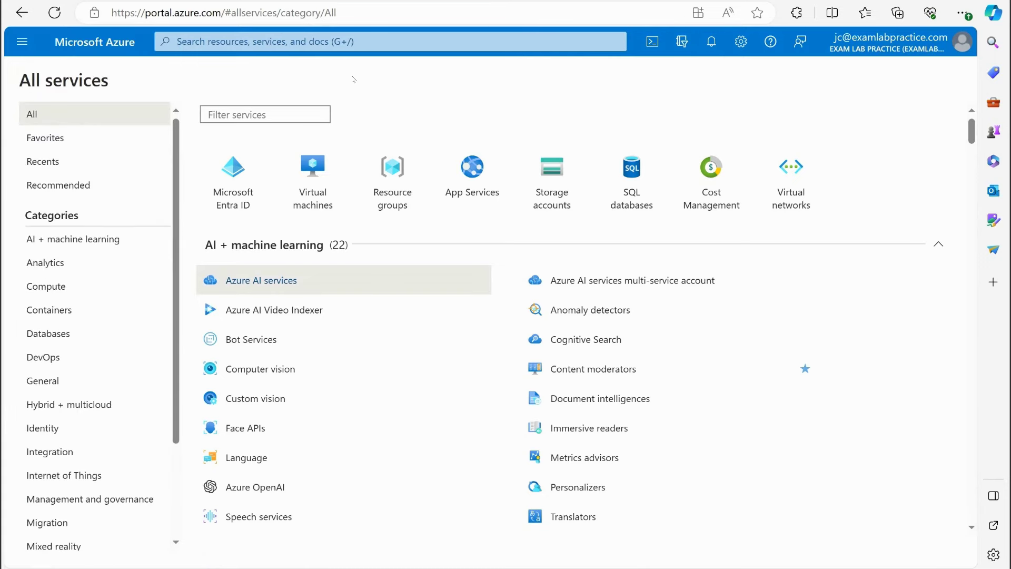
type("sentin")
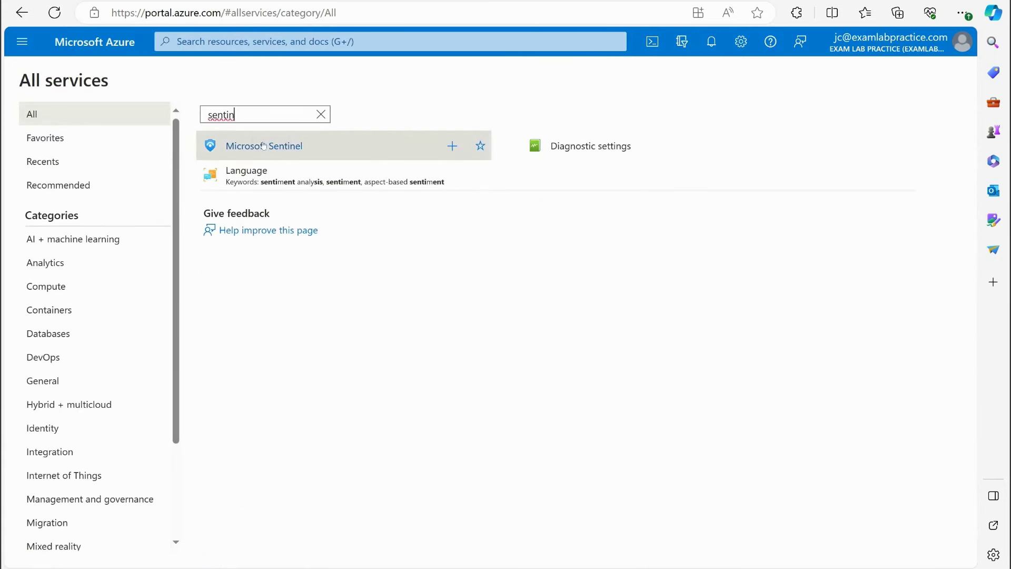
left_click(263, 146)
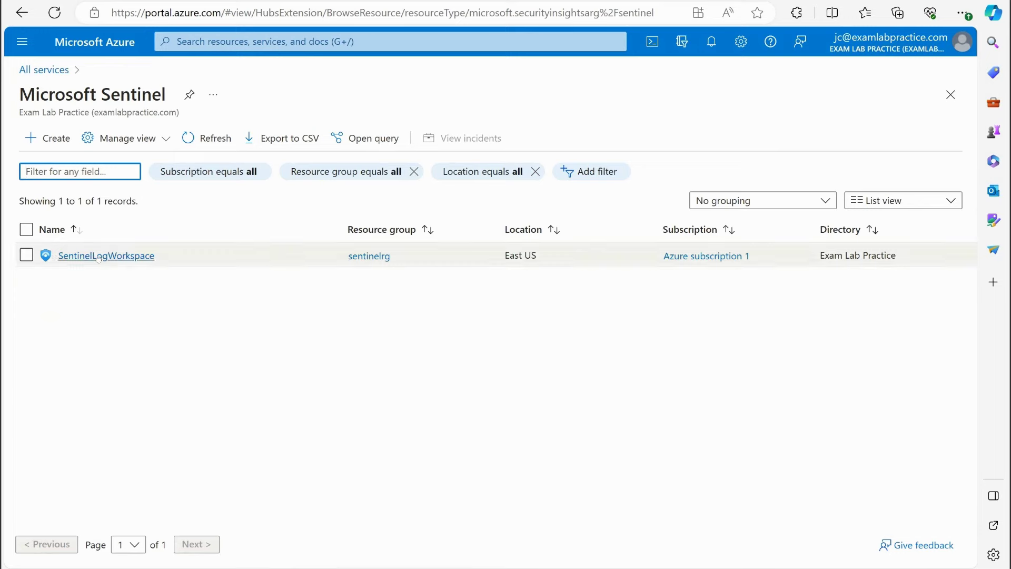
left_click(90, 255)
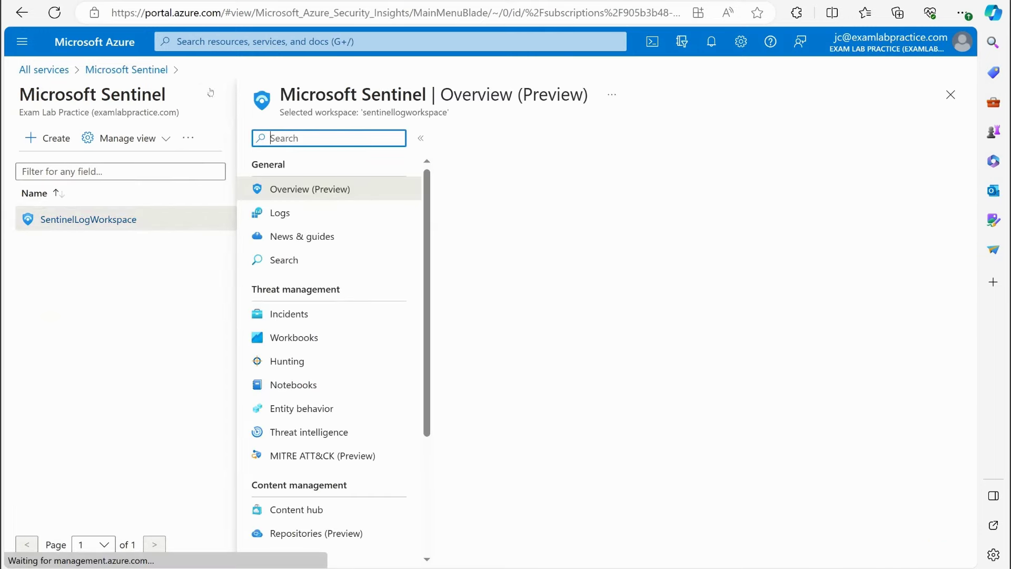
left_click(210, 94)
scroll(118, 293, "down", 3)
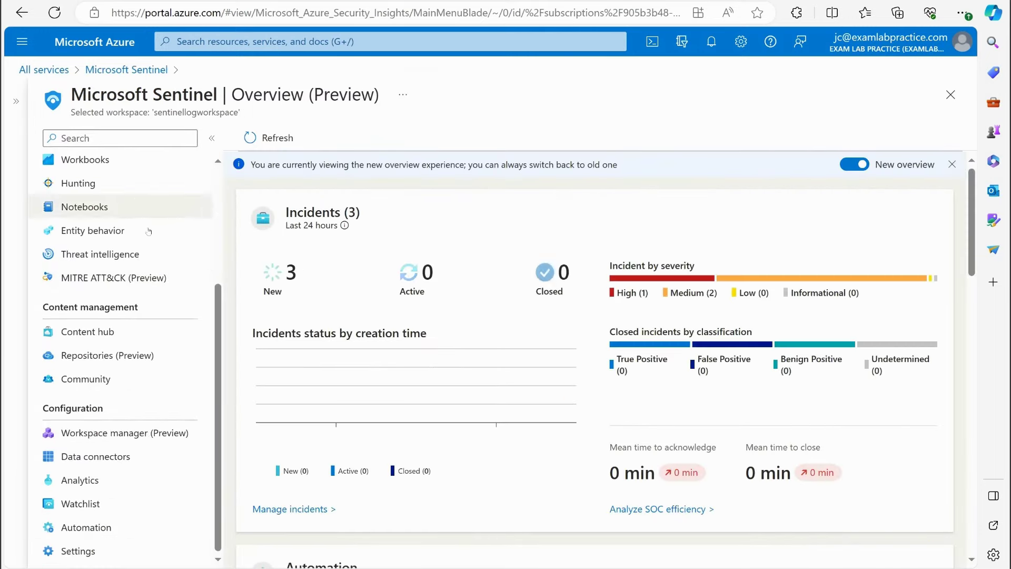
In Sentinel Analytics, select Advanced Multistage Attack Detection, widen the Name column, and edit the rule
left_click(74, 478)
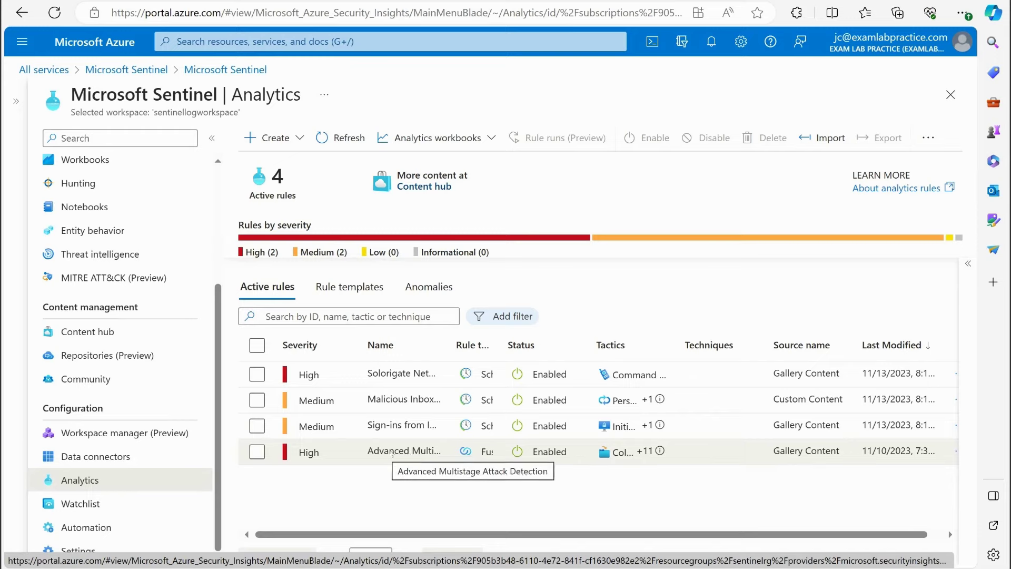
left_click(430, 451)
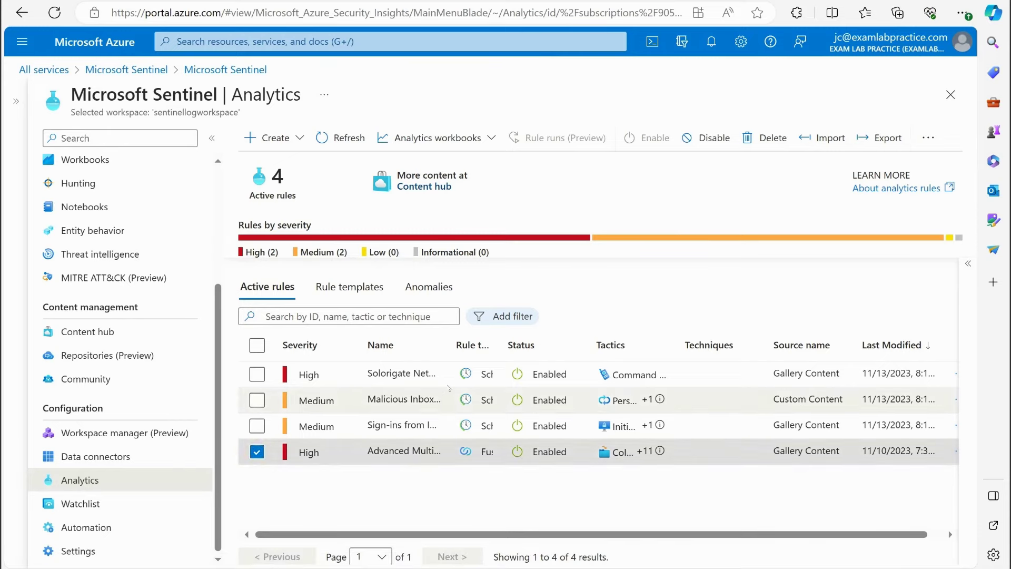
left_click_drag(449, 343, 684, 343)
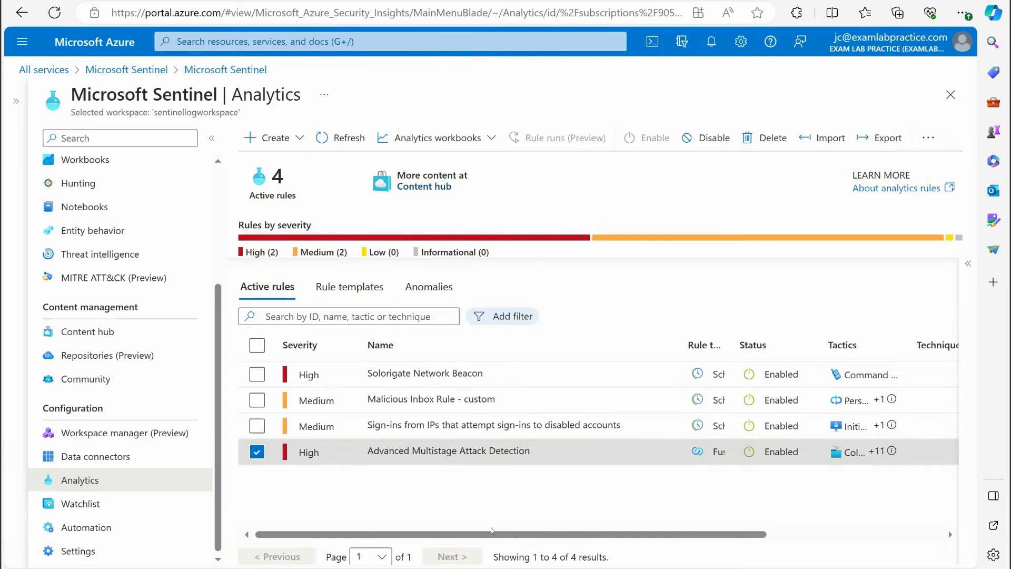
left_click_drag(598, 535, 774, 536)
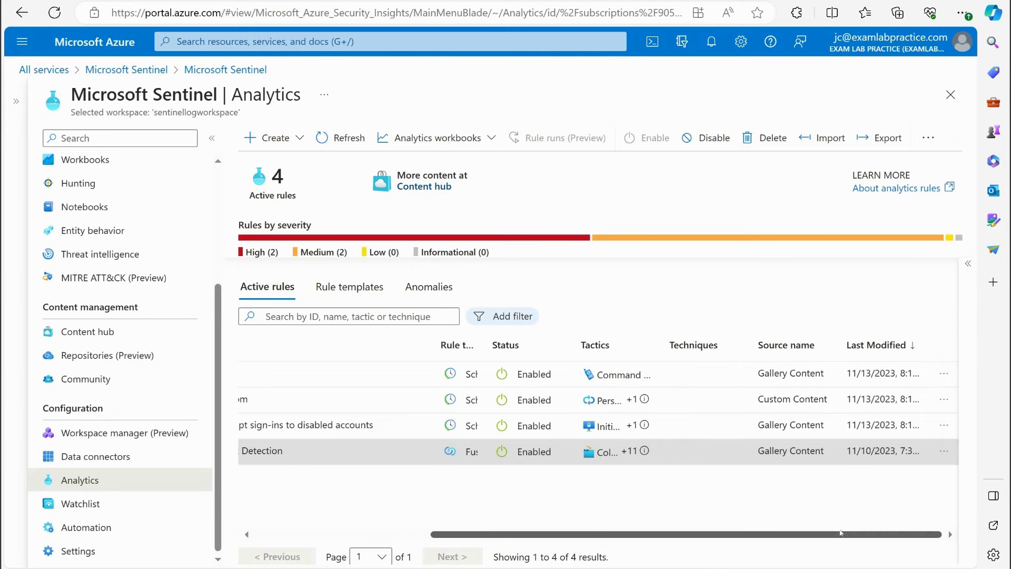
left_click(946, 451)
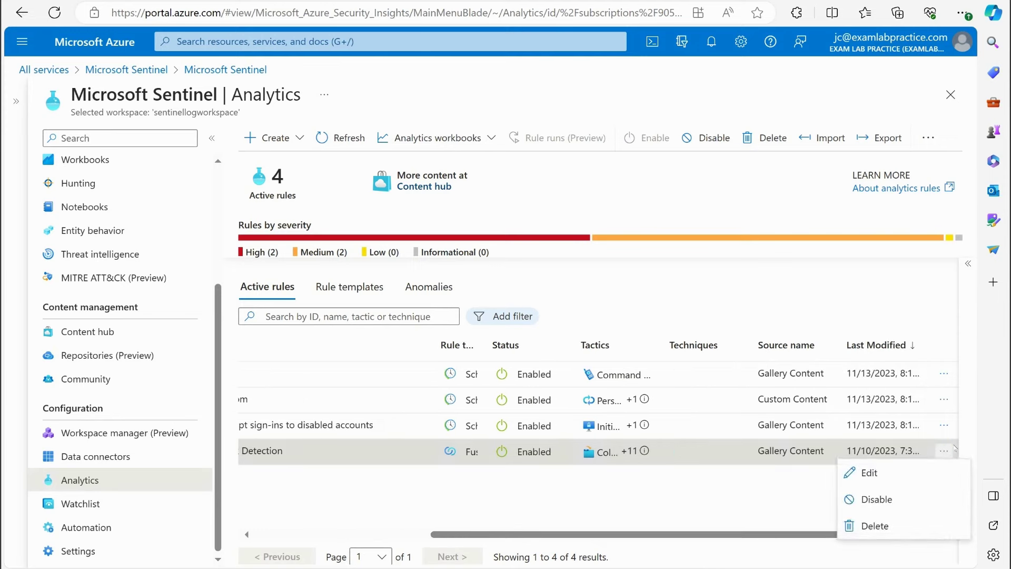
left_click(864, 473)
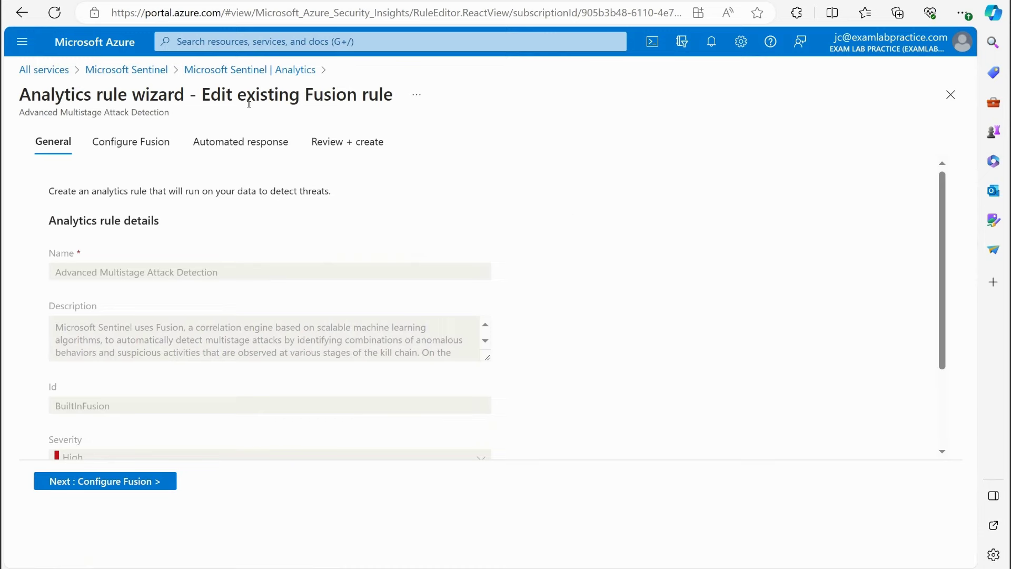
Look over the Fusion rule's General settings, then go to the Configure Fusion source signals
left_click_drag(288, 95, 400, 96)
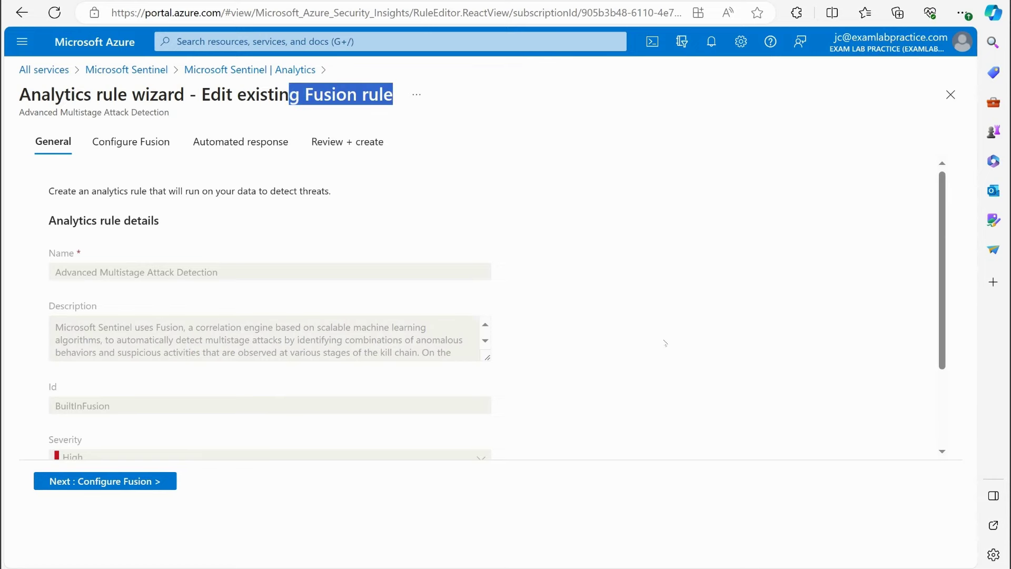
left_click(844, 340)
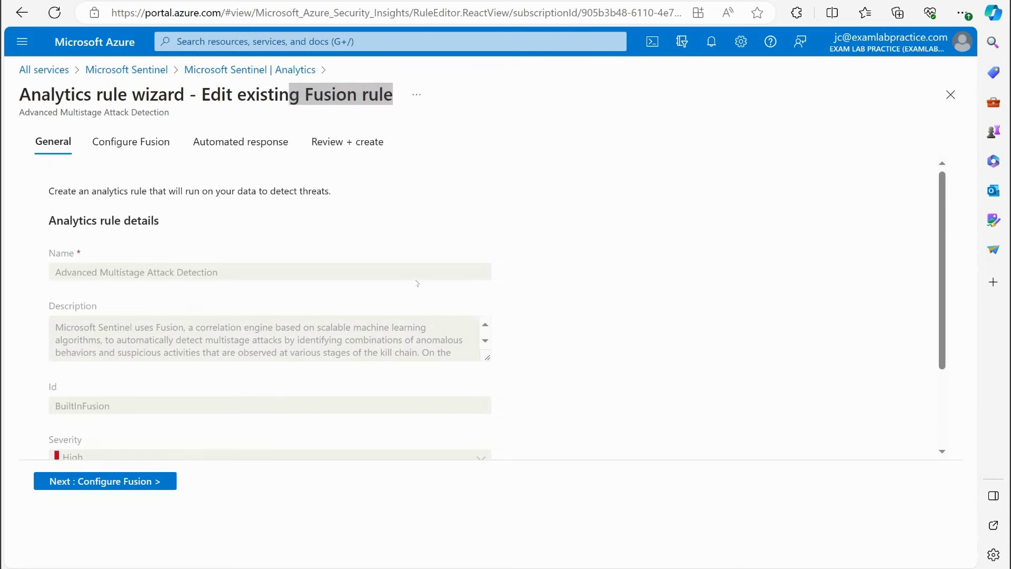
scroll(418, 283, "down", 3)
scroll(181, 228, "up", 3)
scroll(409, 290, "down", 3)
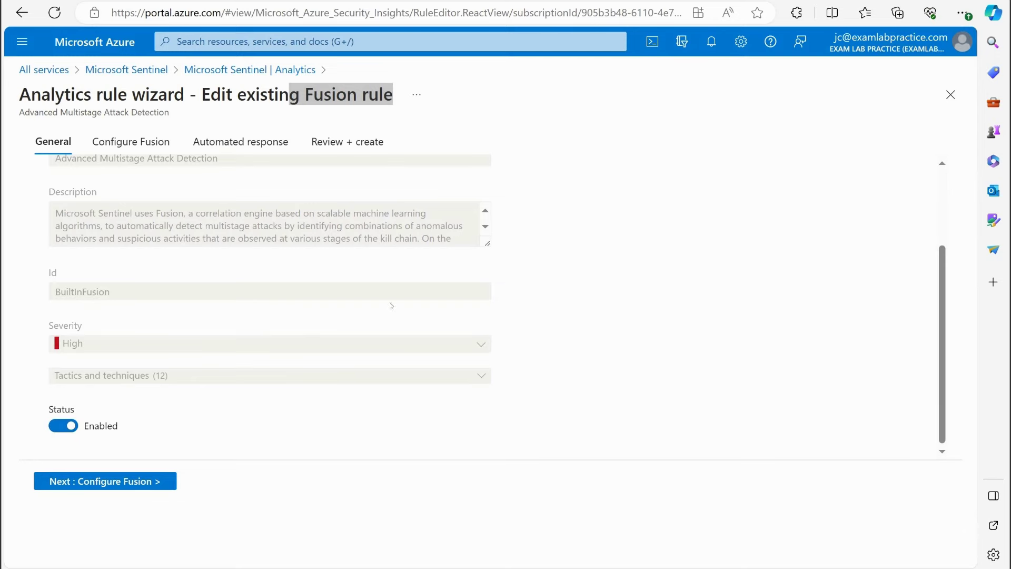
left_click(128, 143)
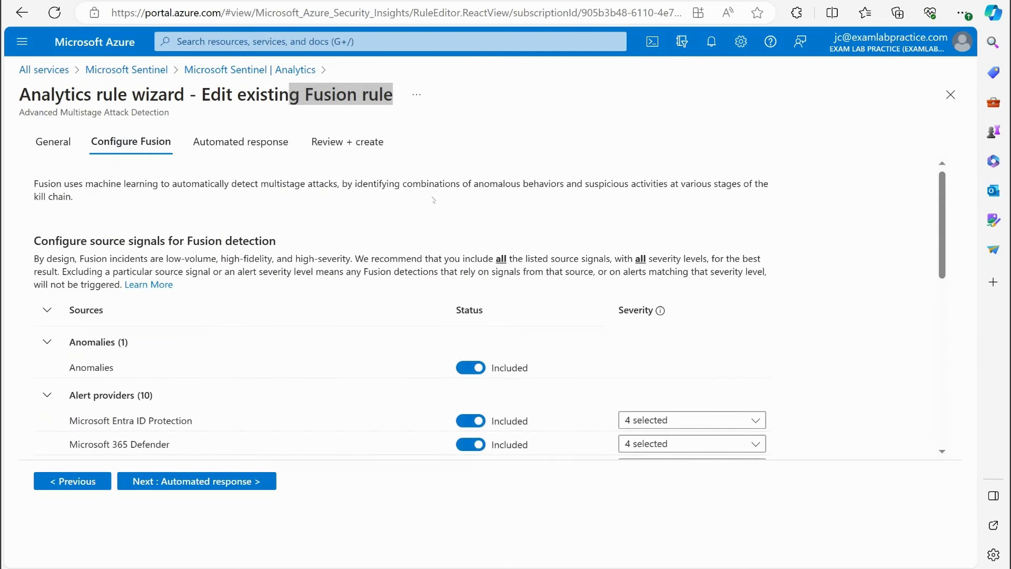
Review the Fusion source signal providers, all included at every severity
scroll(380, 287, "down", 3)
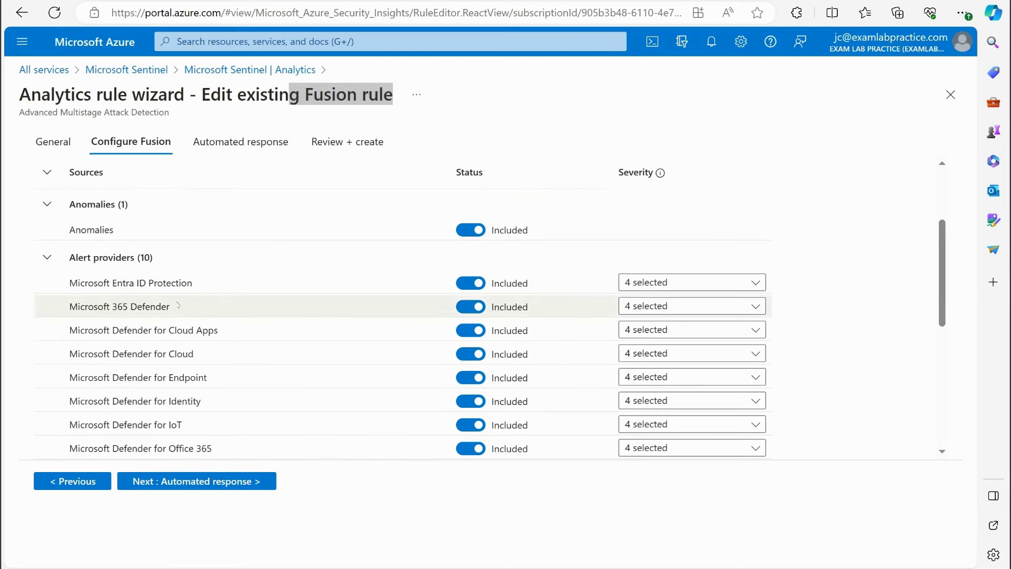
scroll(95, 201, "down", 3)
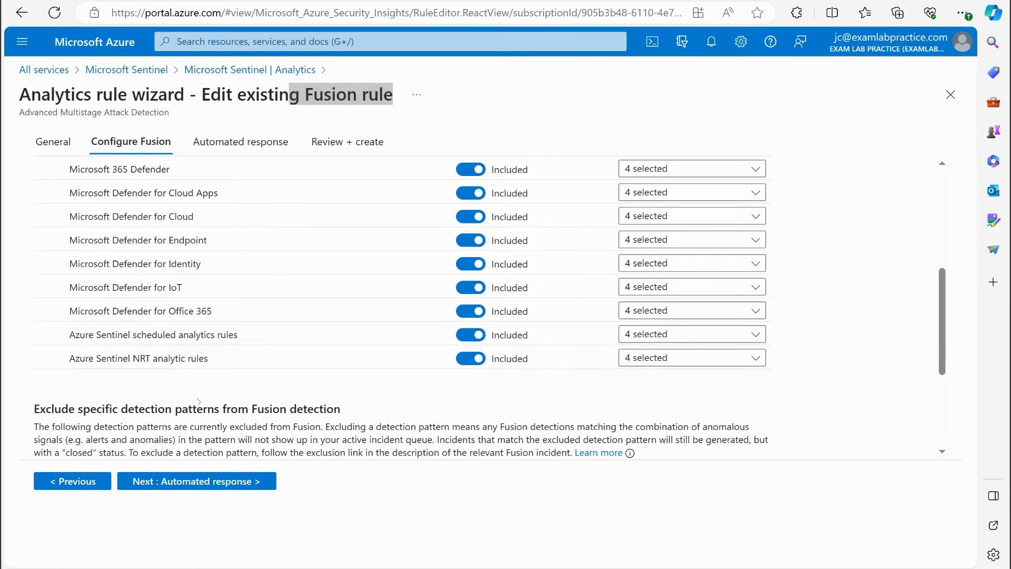
scroll(199, 341, "up", 4)
scroll(199, 341, "down", 3)
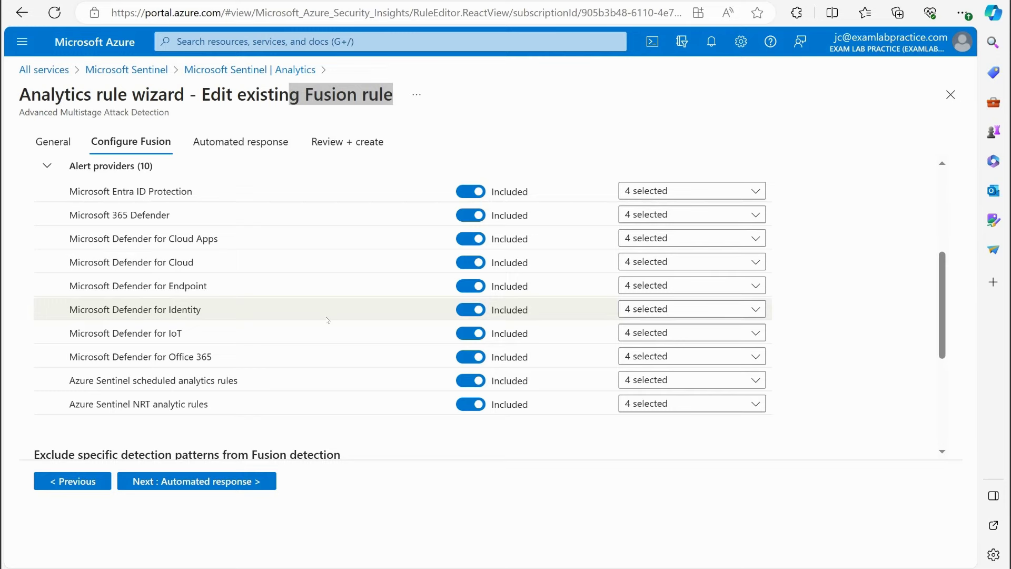
scroll(327, 320, "up", 2)
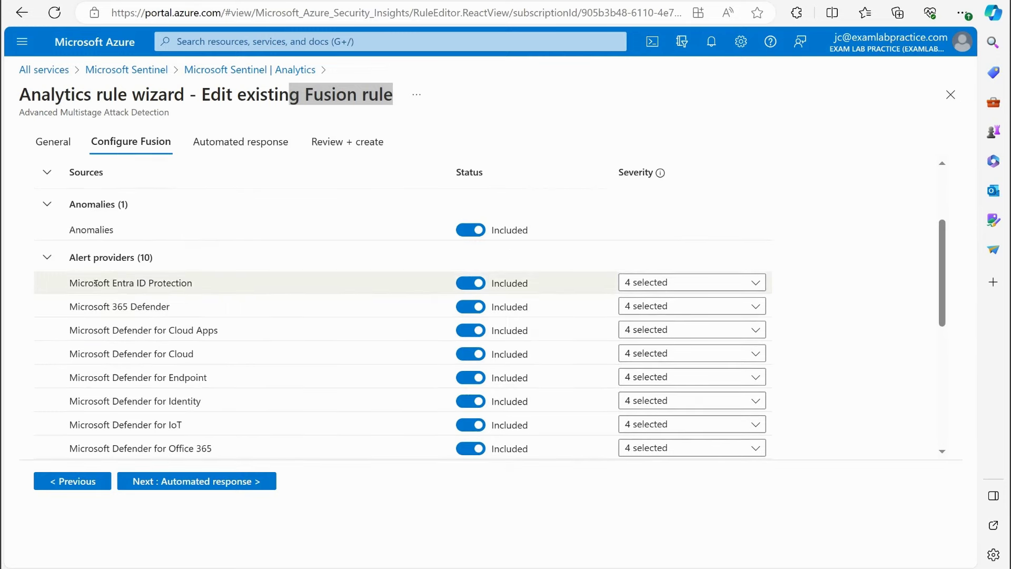
scroll(230, 288, "down", 2)
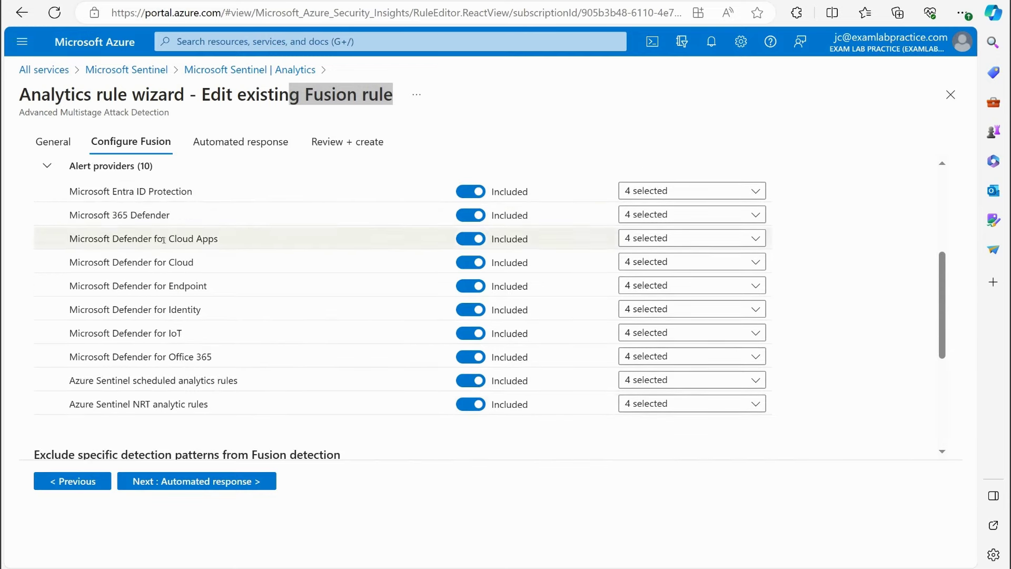
scroll(525, 285, "up", 1)
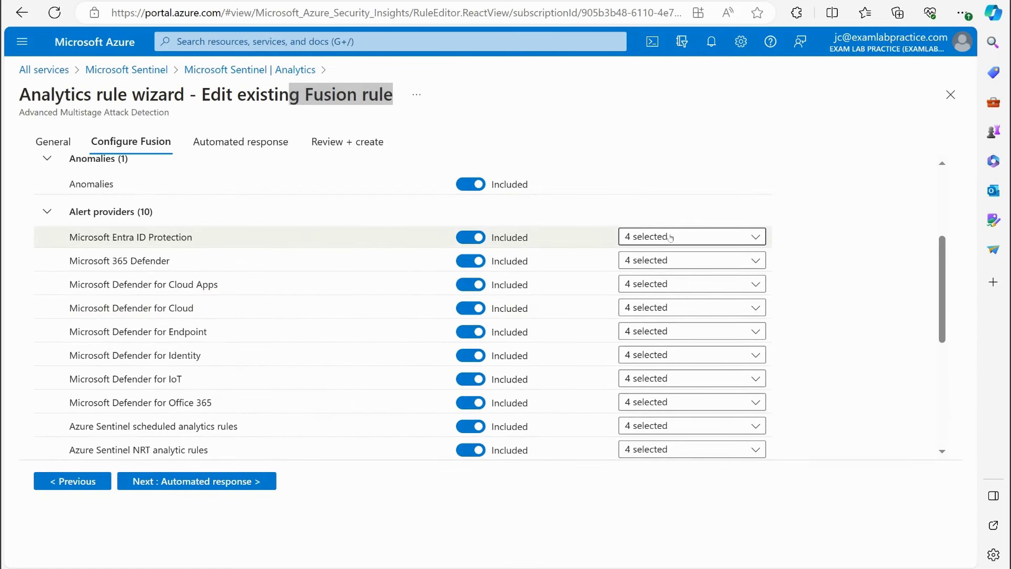
Check Entra ID Protection's included severities without changes, then proceed to Automated response
left_click(710, 238)
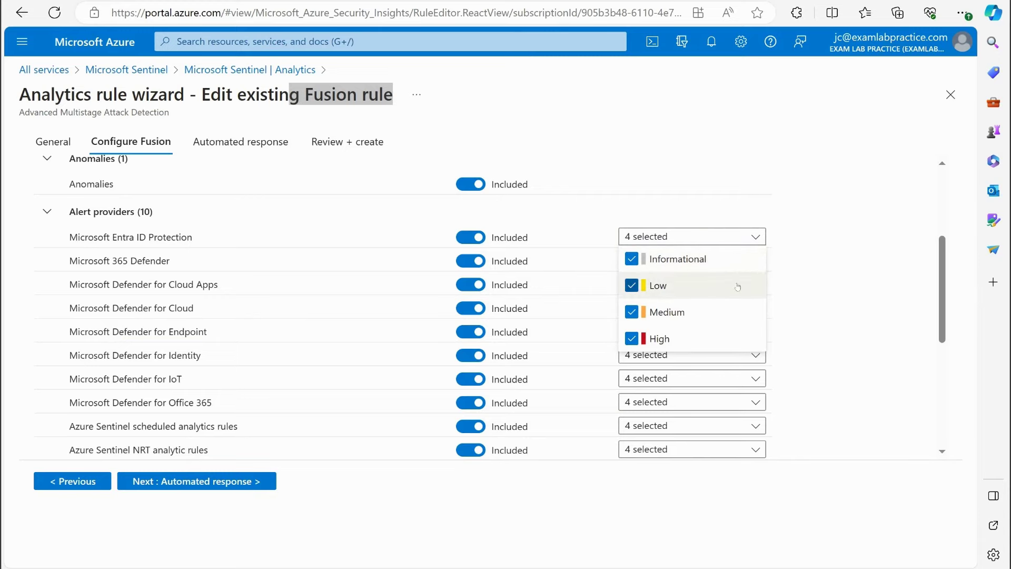
left_click(911, 271)
scroll(912, 270, "down", 2)
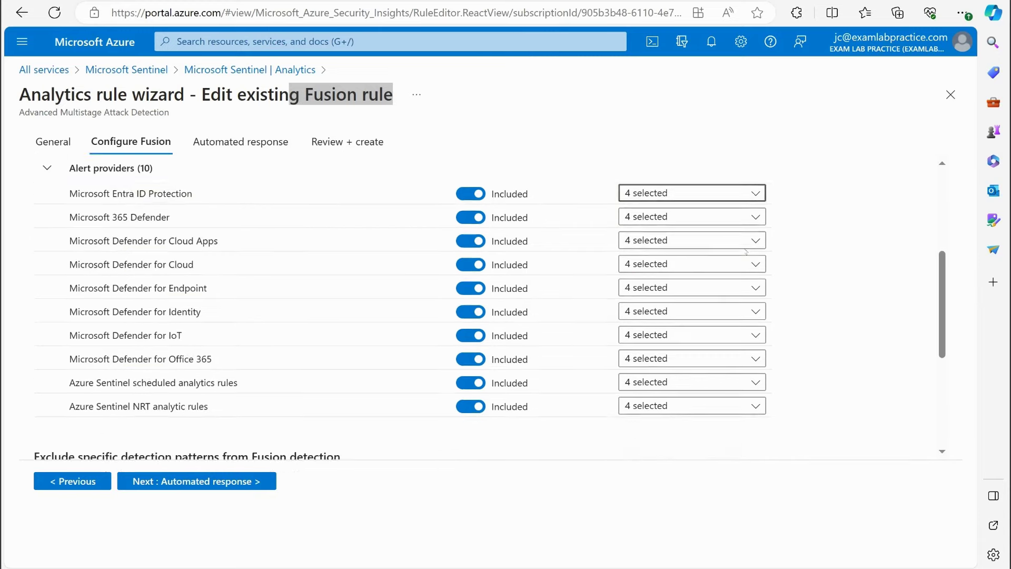
scroll(721, 311, "up", 2)
scroll(720, 312, "down", 3)
scroll(716, 284, "up", 3)
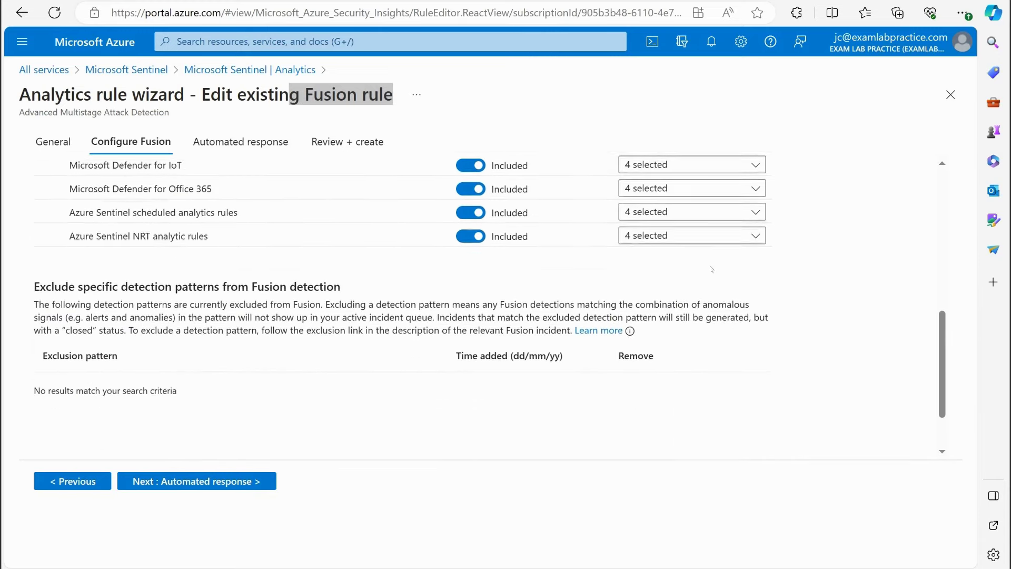
scroll(713, 262, "down", 3)
scroll(713, 261, "down", 1)
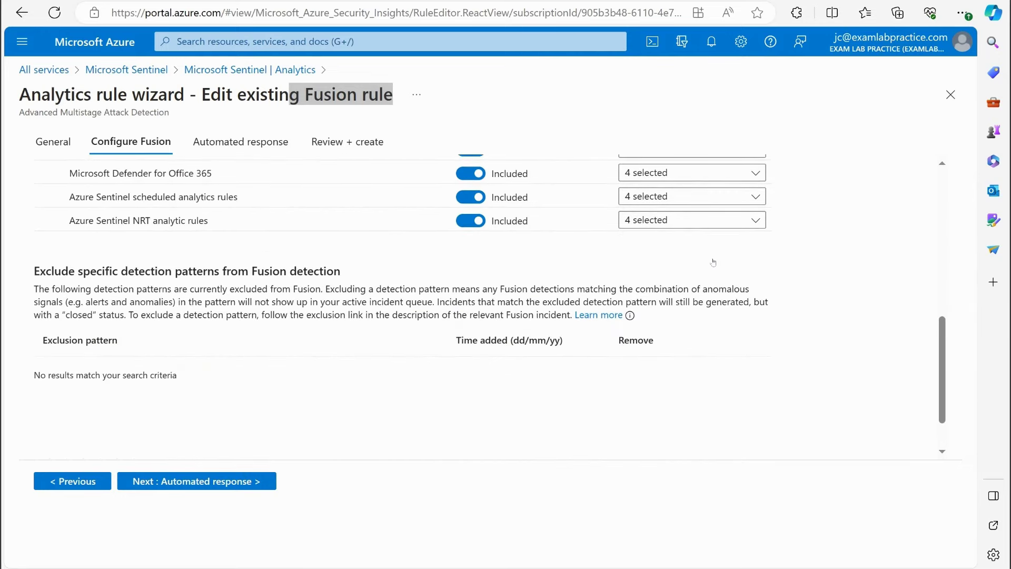
scroll(713, 262, "up", 4)
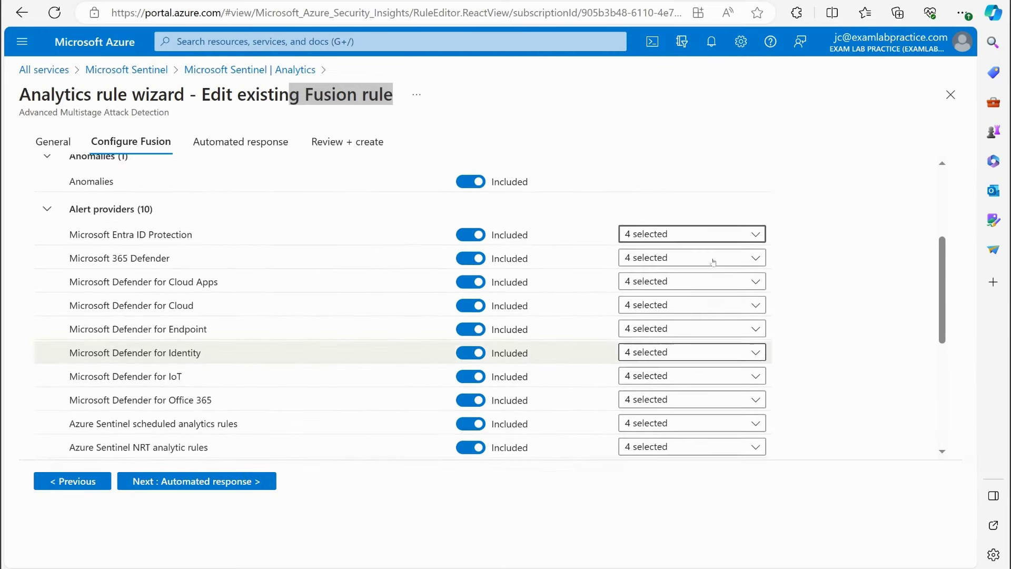
left_click(254, 145)
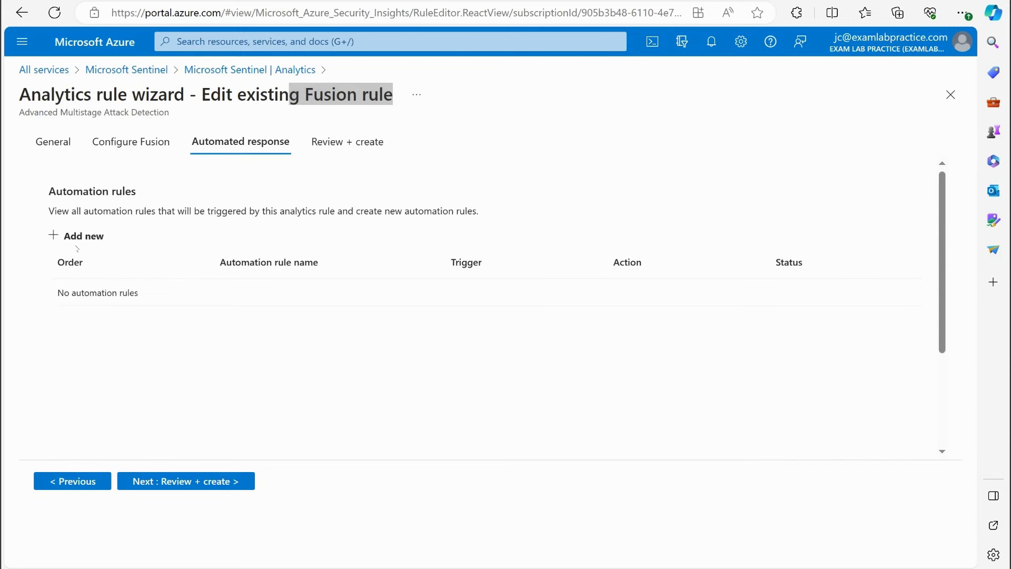
left_click(59, 236)
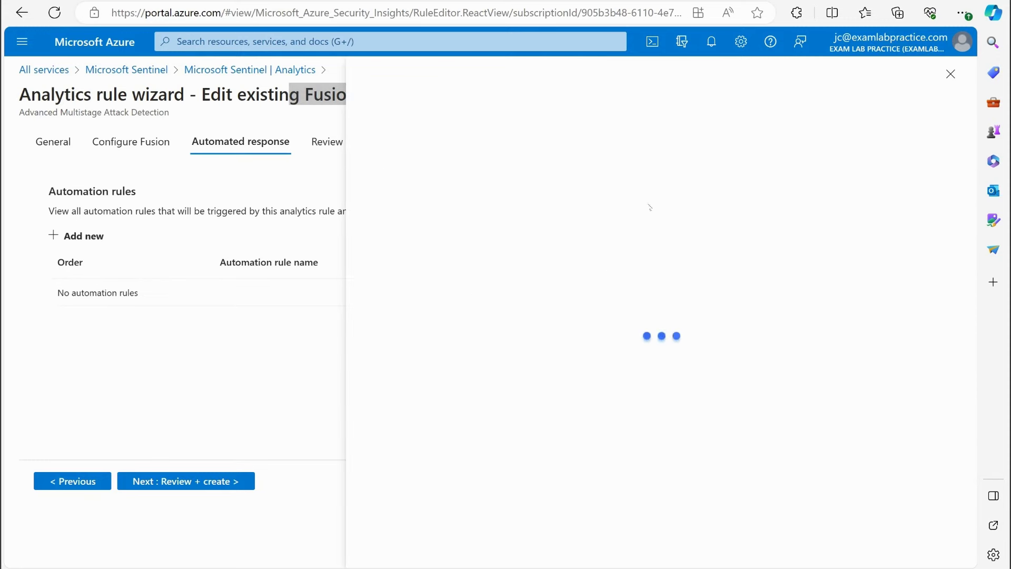
left_click(951, 74)
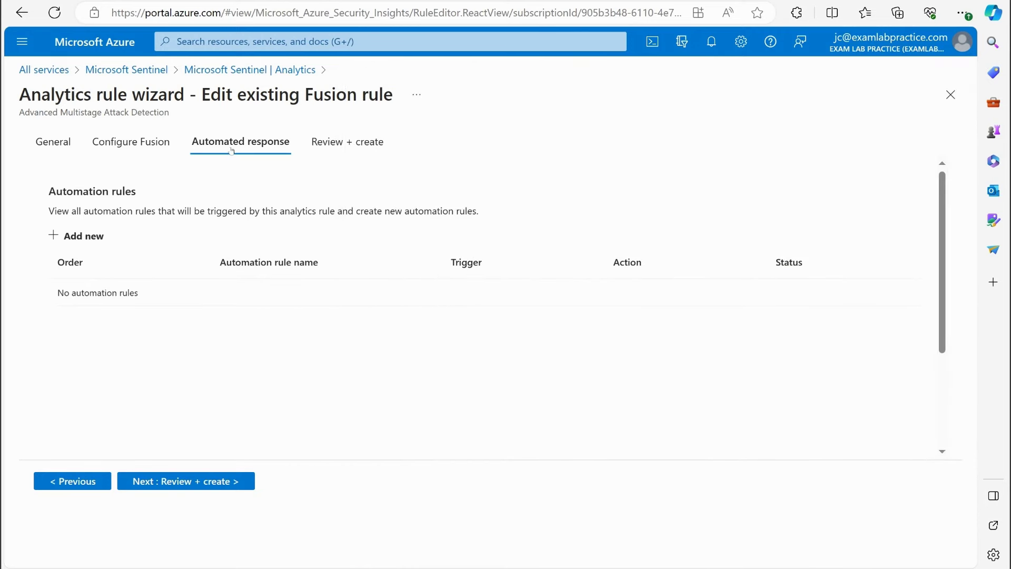
left_click(161, 481)
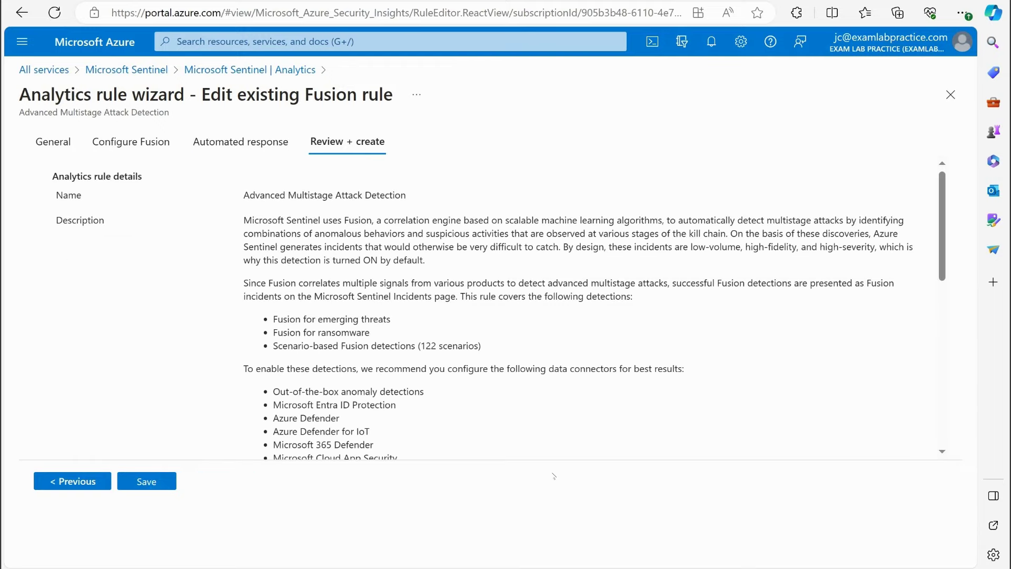
scroll(406, 305, "down", 4)
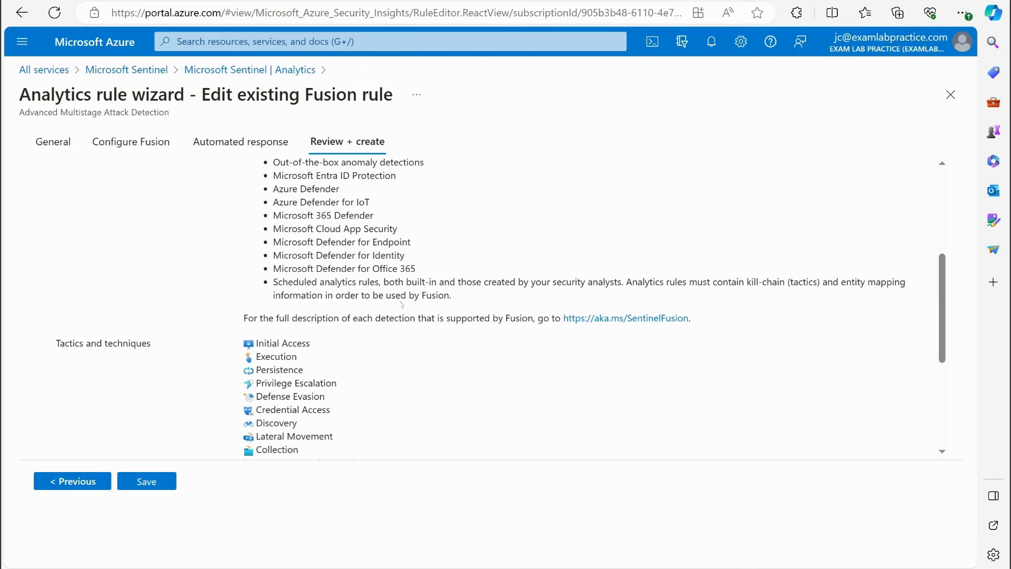
scroll(401, 304, "down", 4)
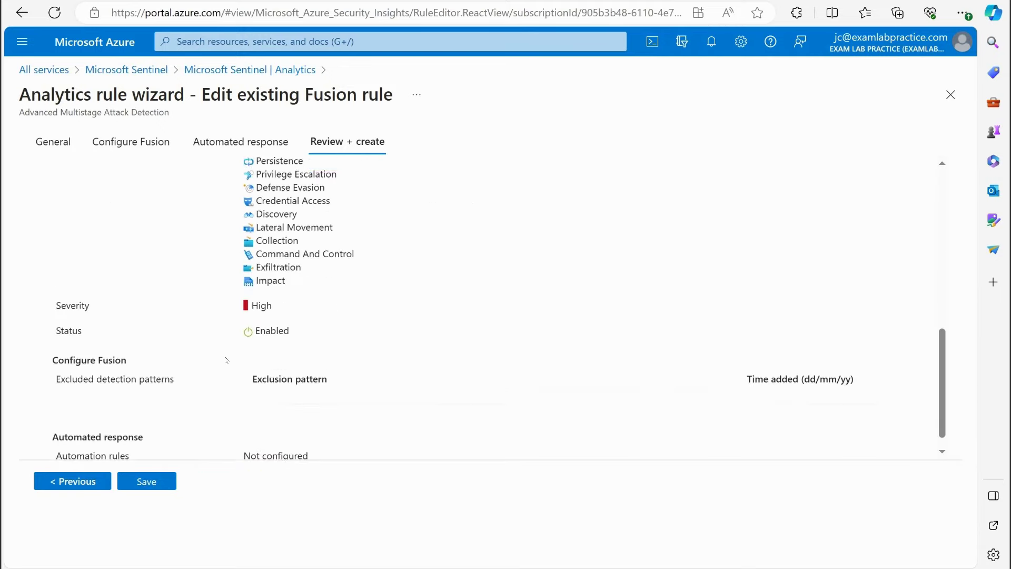
scroll(265, 313, "up", 7)
scroll(285, 327, "down", 5)
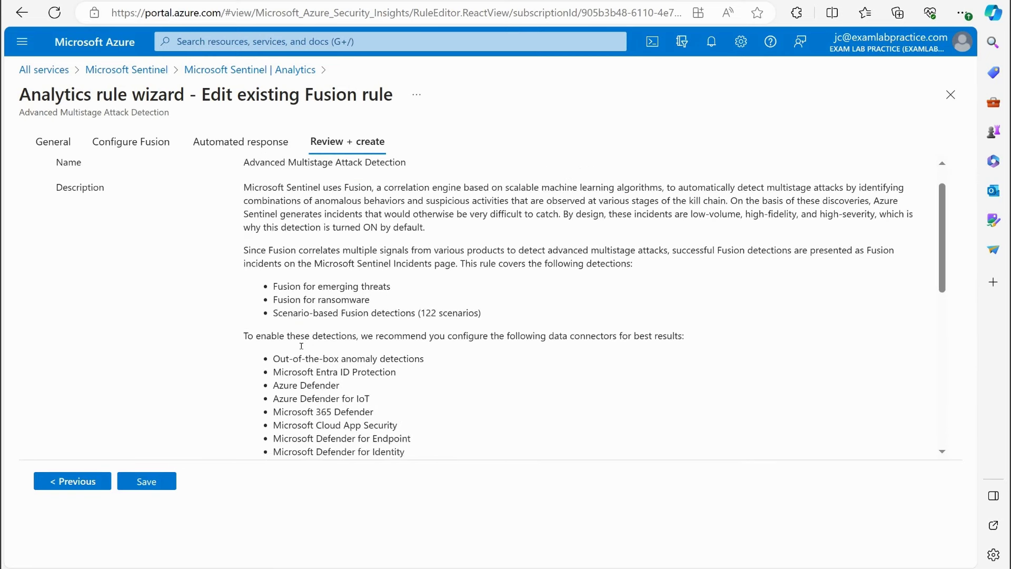
scroll(310, 342, "down", 3)
scroll(314, 348, "up", 1)
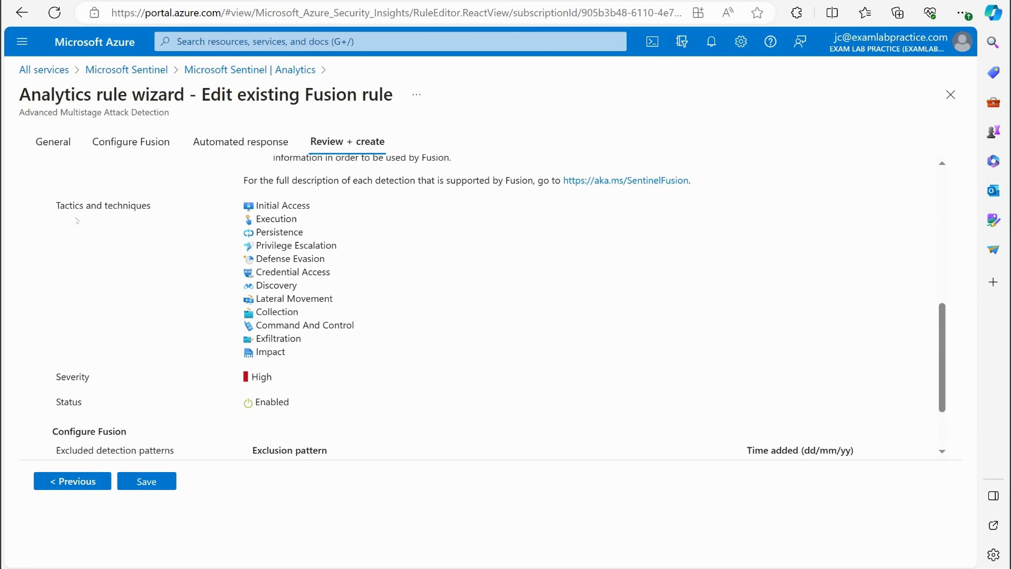
left_click_drag(51, 206, 274, 158)
left_click(270, 287)
scroll(610, 226, "down", 2)
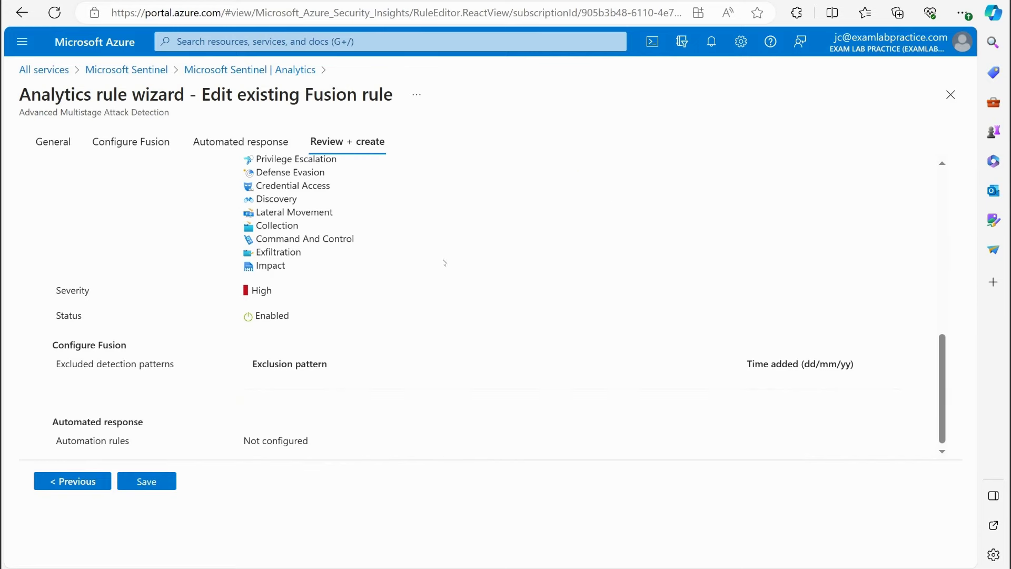
Revisit the Fusion rule's Configure Fusion source signals and General details
left_click(98, 141)
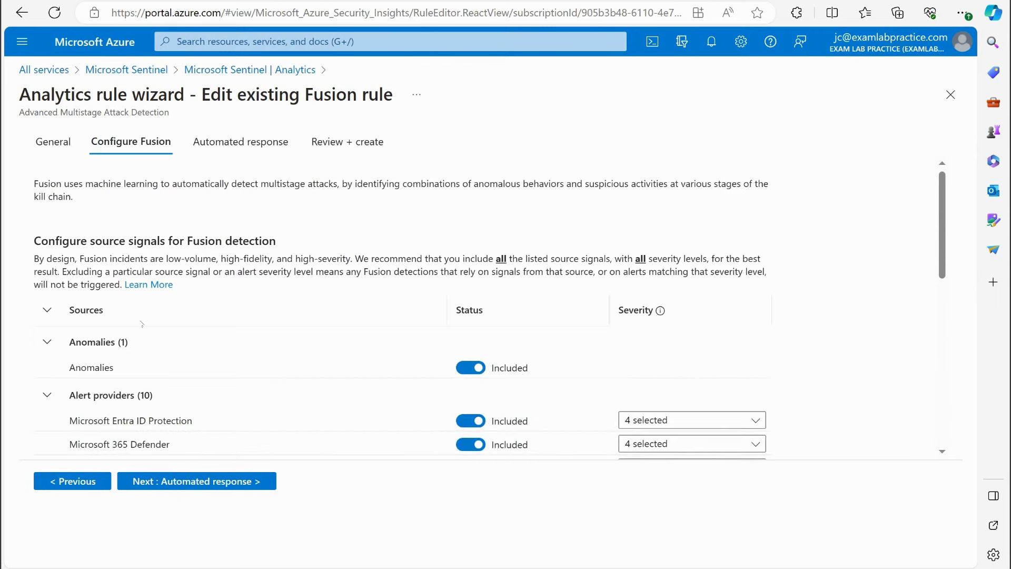
scroll(129, 302, "down", 4)
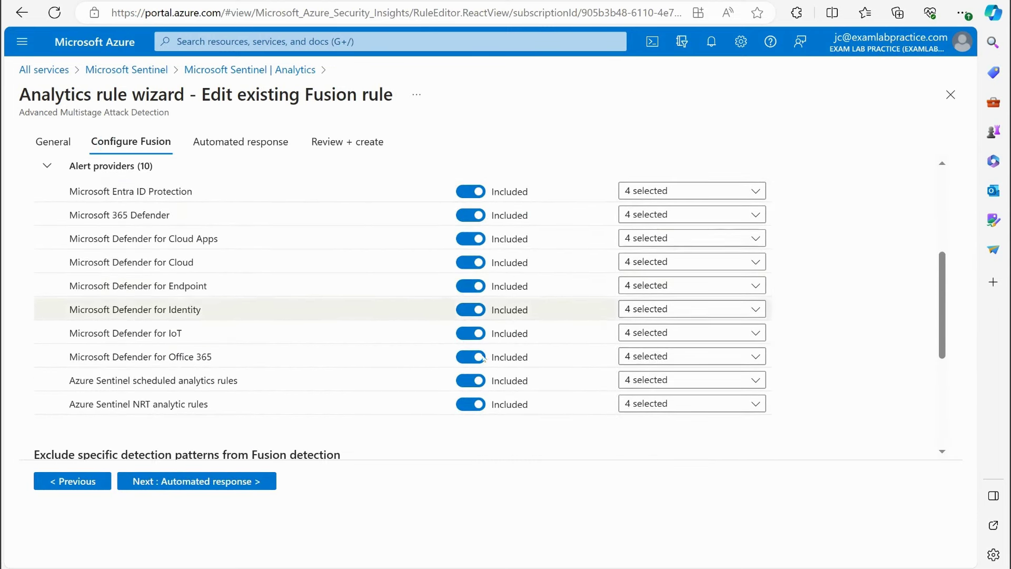
scroll(483, 358, "up", 5)
scroll(636, 282, "down", 4)
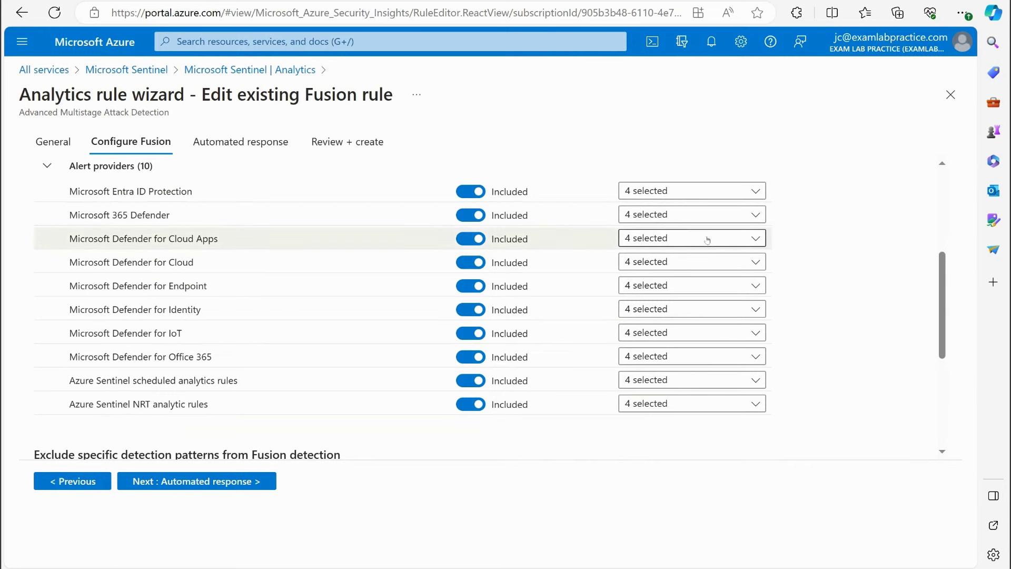
left_click(69, 147)
scroll(68, 353, "down", 1)
scroll(124, 431, "down", 2)
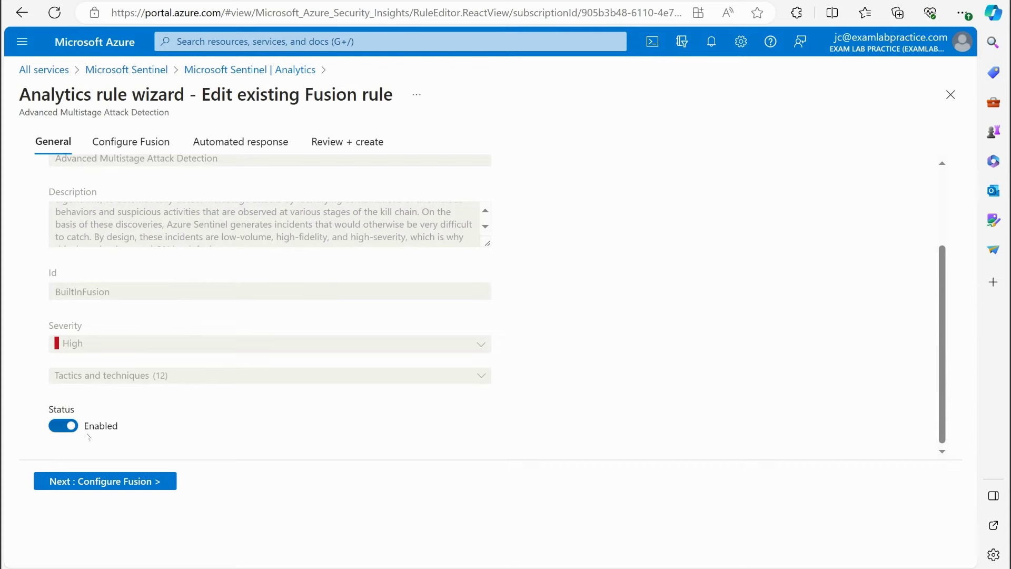
scroll(243, 295, "up", 2)
Check the automated response and final review, then save the Advanced Multistage Attack Detection rule
left_click(241, 147)
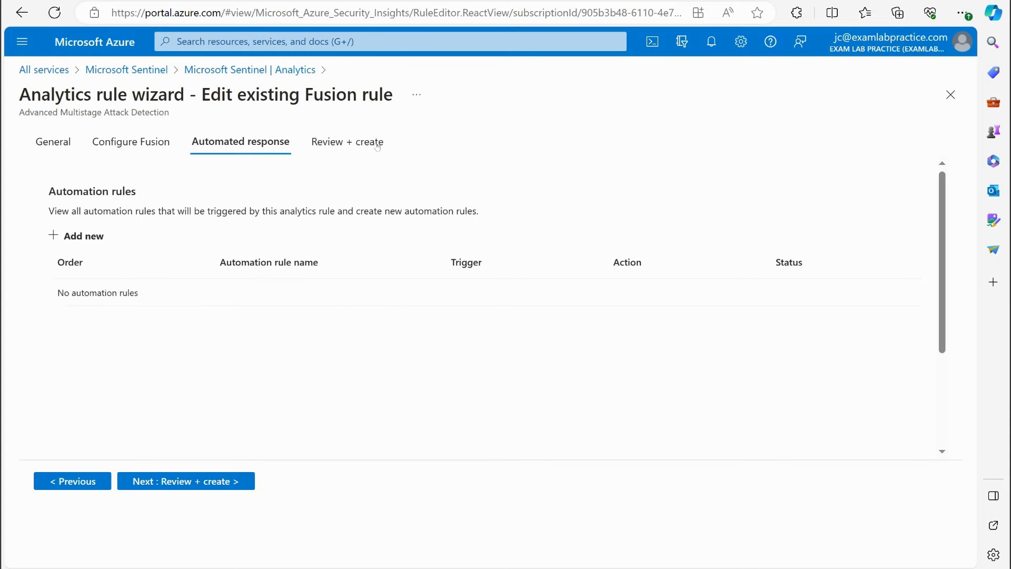
left_click(361, 138)
left_click(167, 485)
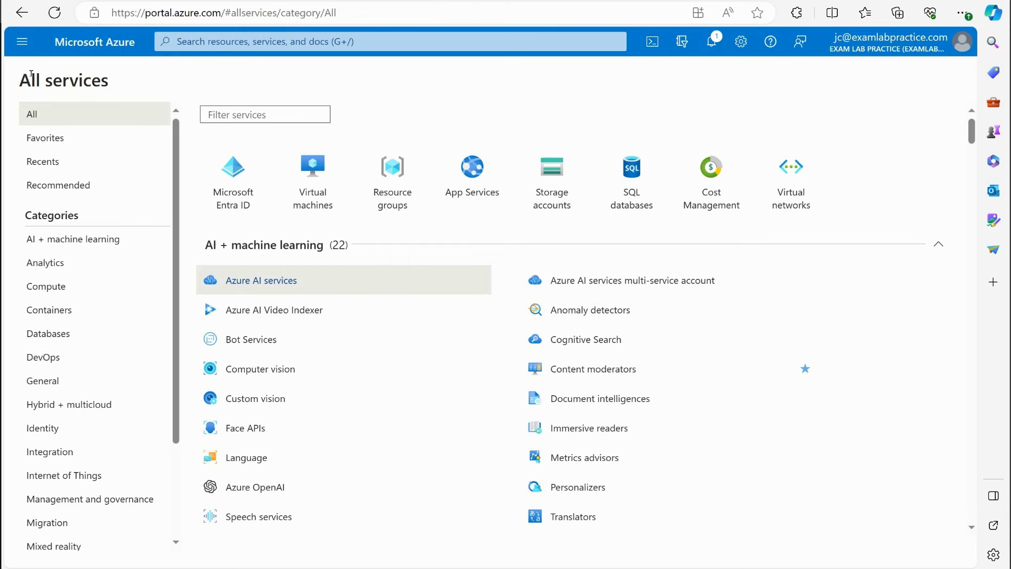
Reopen SentinelLogWorkspace via All services ('senti'), go to Analytics, and bring up the Create choices
left_click(22, 42)
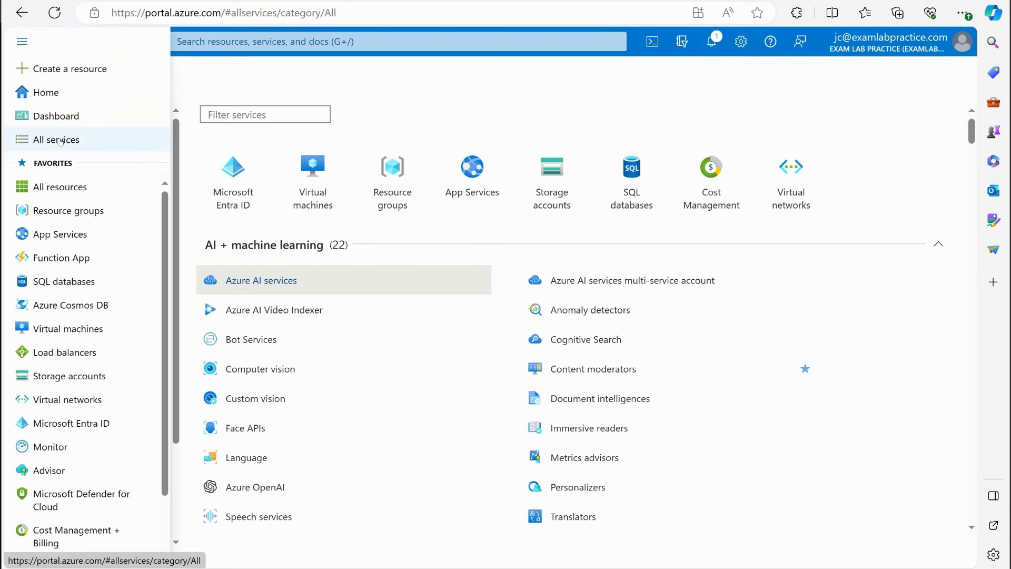
left_click(61, 139)
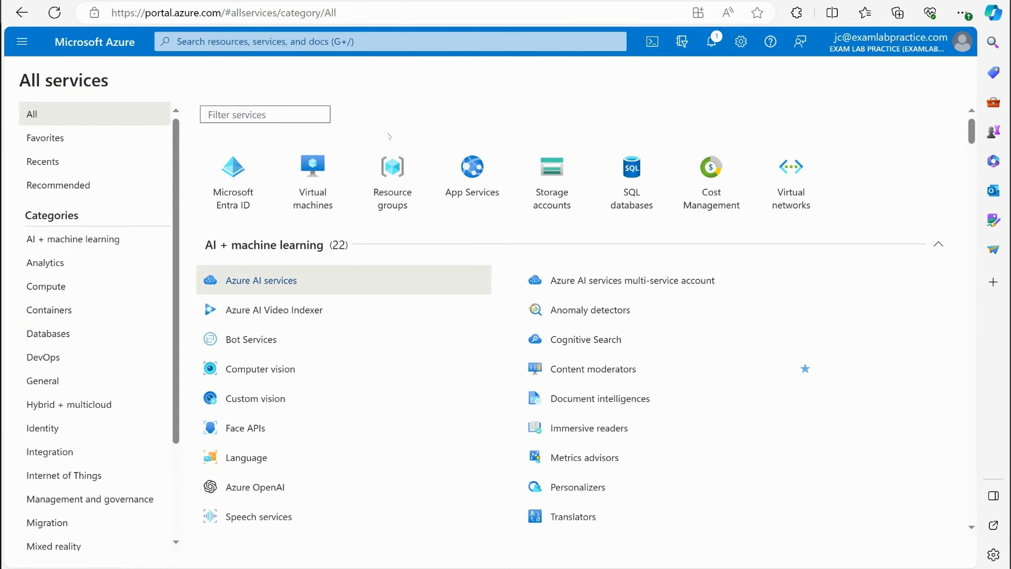
type("senti")
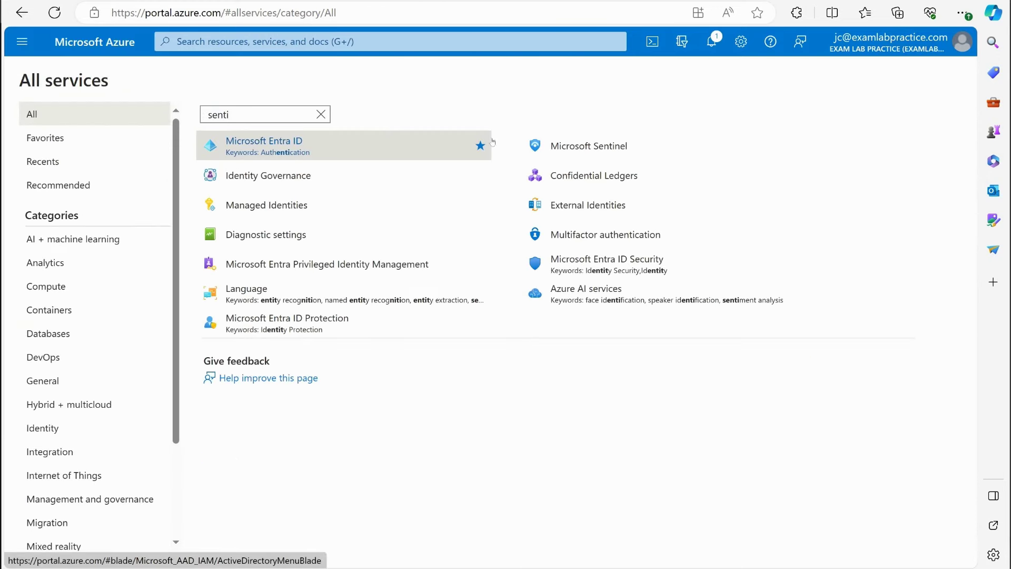
left_click(557, 152)
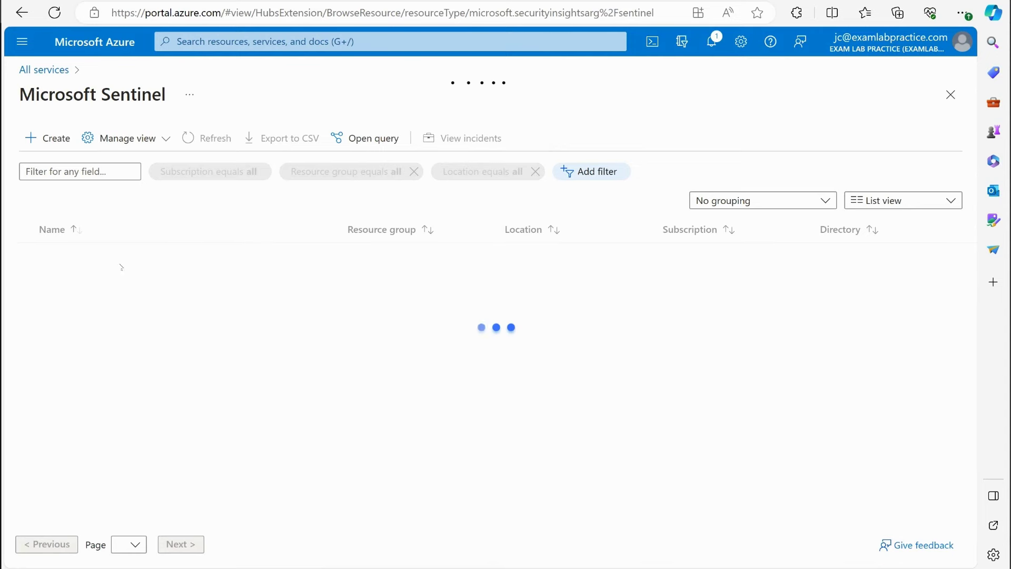
left_click(106, 256)
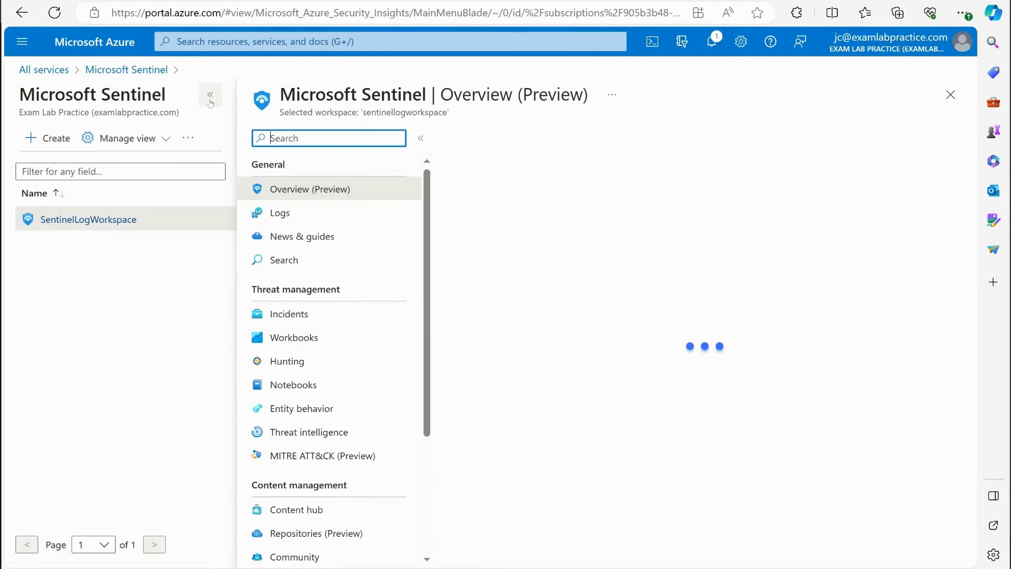
scroll(122, 200, "down", 3)
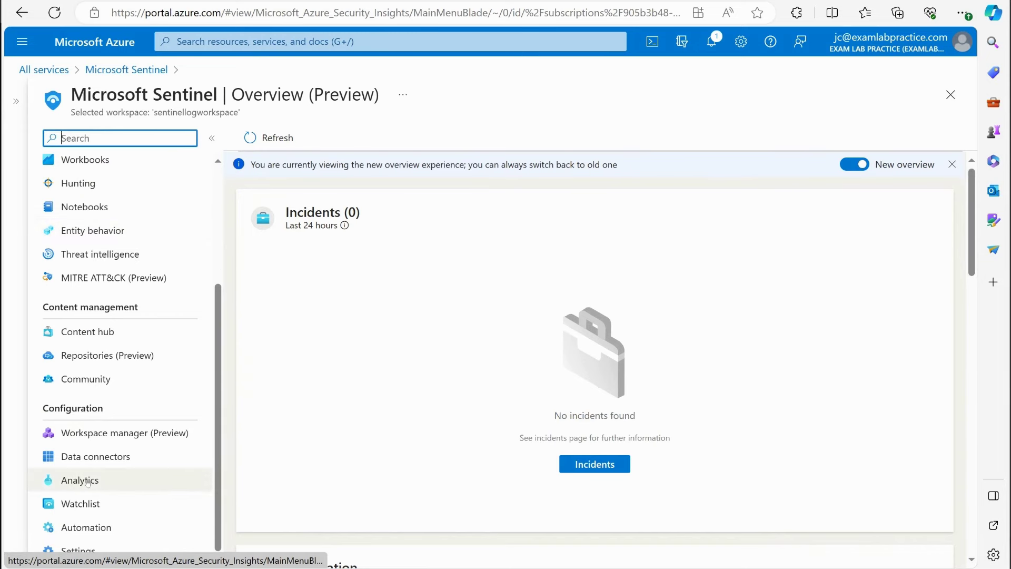
left_click(87, 481)
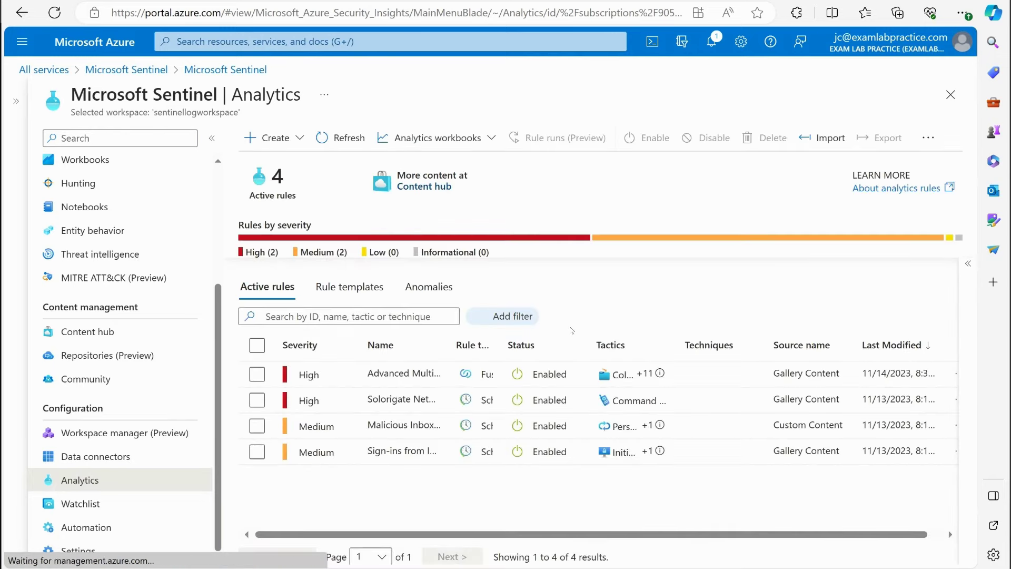
left_click(290, 139)
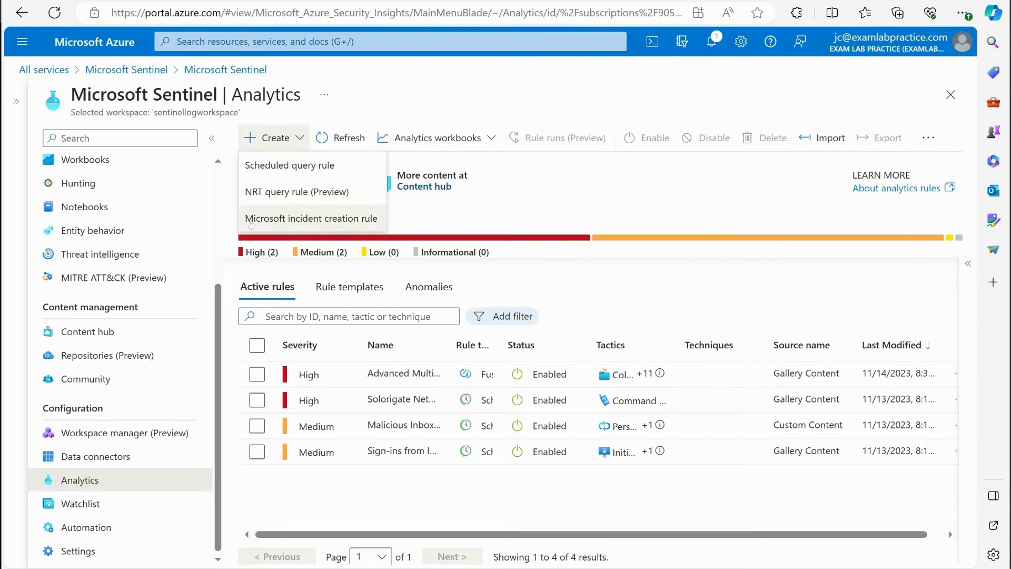
Start a Microsoft incident creation rule and name it 'Incident Demo Rule'
left_click(376, 225)
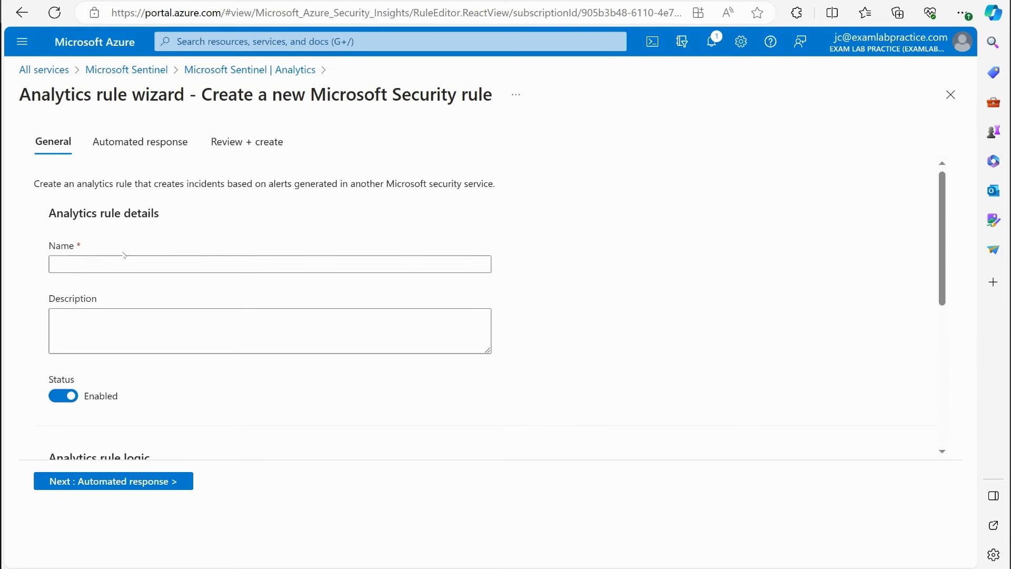
left_click(92, 267)
type("Incident Rule De")
key("BackSpace")
key("BackSpace")
key("BackSpace")
key("BackSpace")
key("BackSpace")
key("BackSpace")
key("BackSpace")
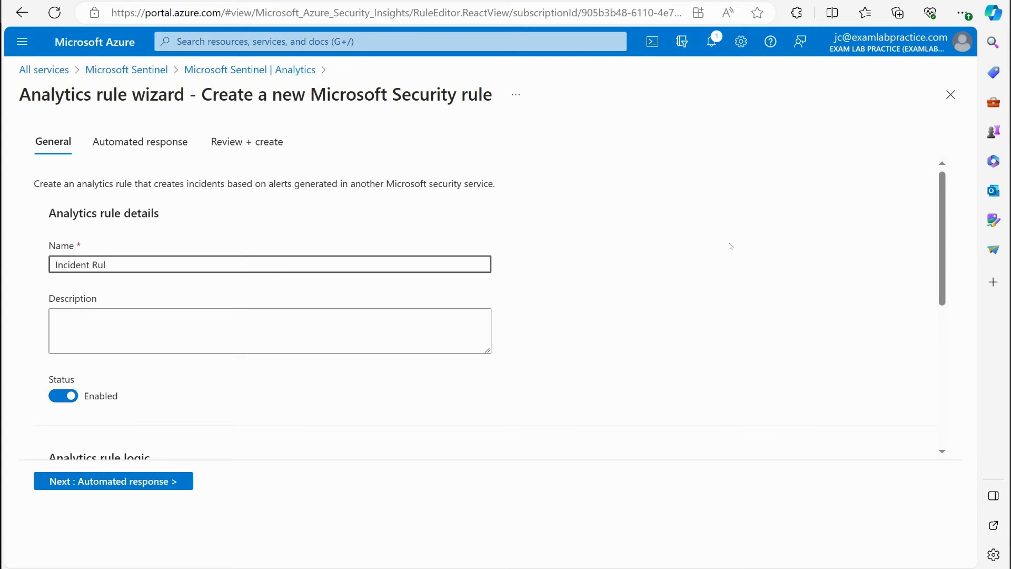
type("Demo Rule")
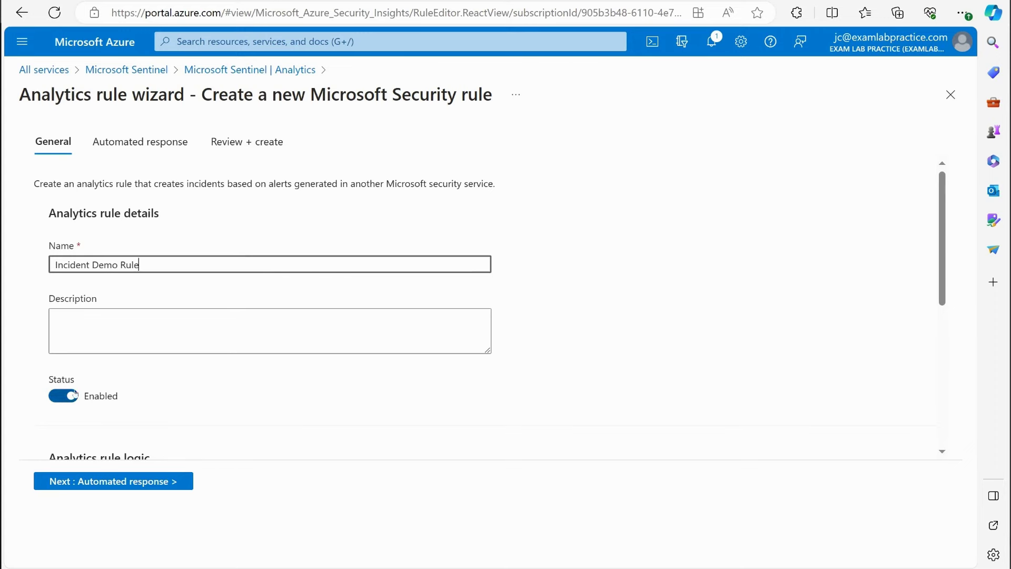
scroll(418, 227, "down", 4)
scroll(497, 179, "up", 2)
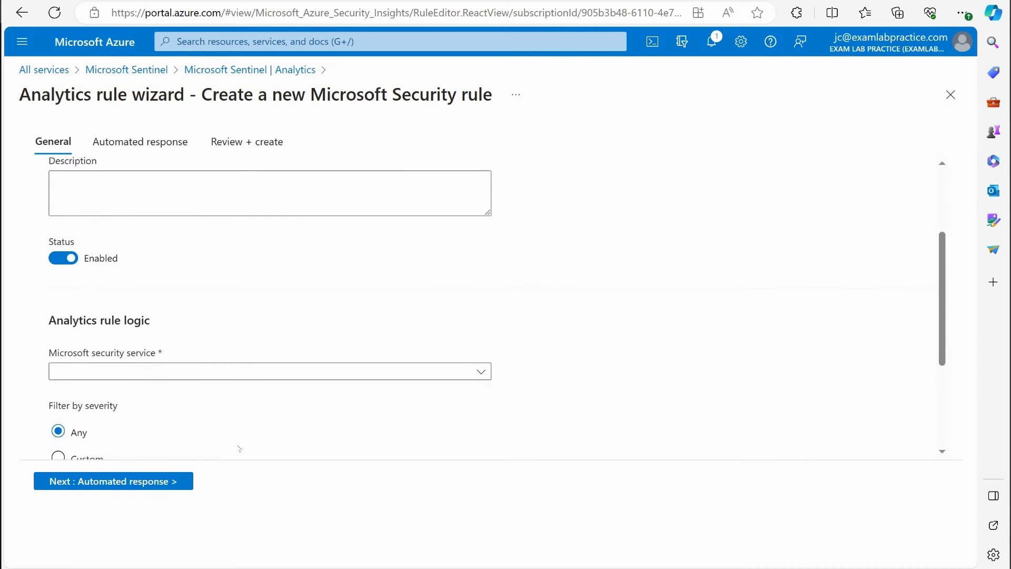
Set the rule's Microsoft security service to Microsoft Defender for Cloud, keeping severity filter Any
scroll(158, 319, "down", 2)
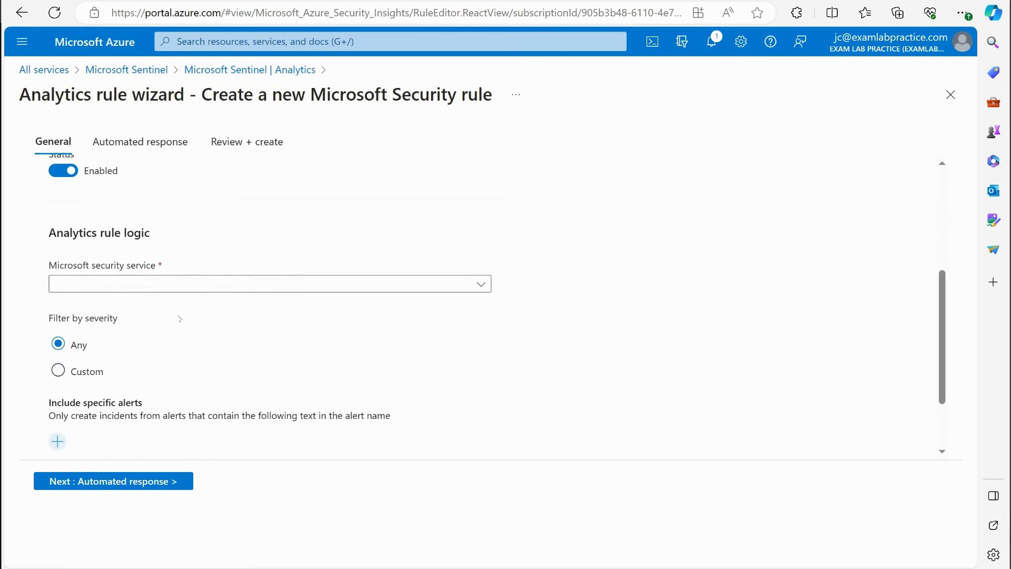
left_click(181, 279)
left_click(181, 279)
left_click(200, 280)
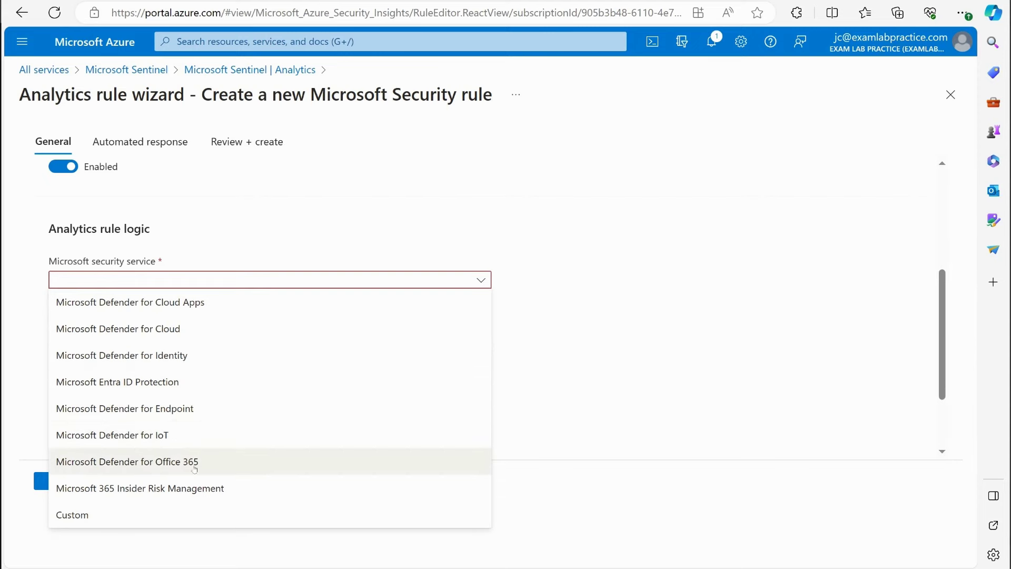
left_click(75, 515)
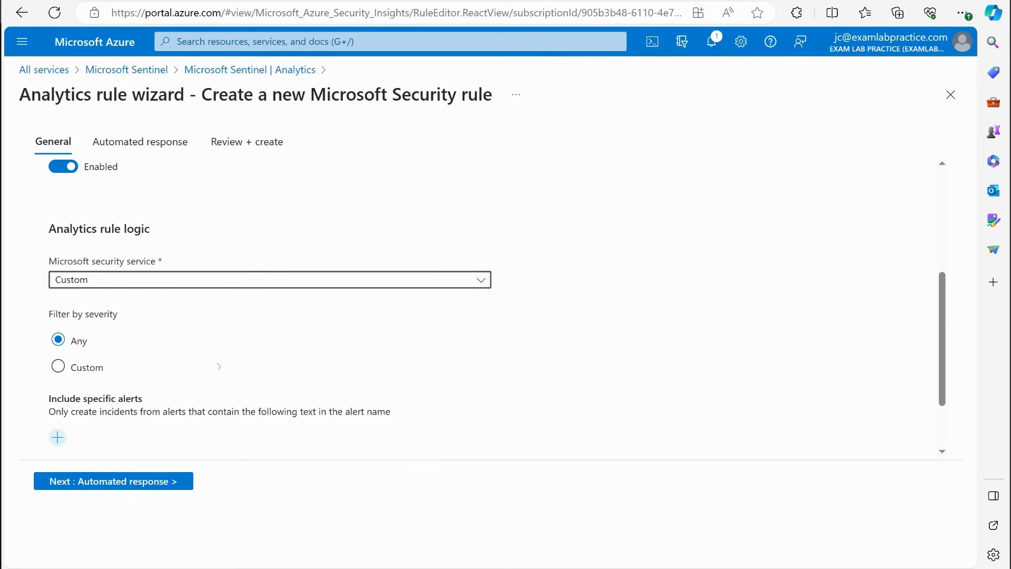
scroll(316, 409, "up", 2)
scroll(316, 409, "down", 1)
left_click(76, 413)
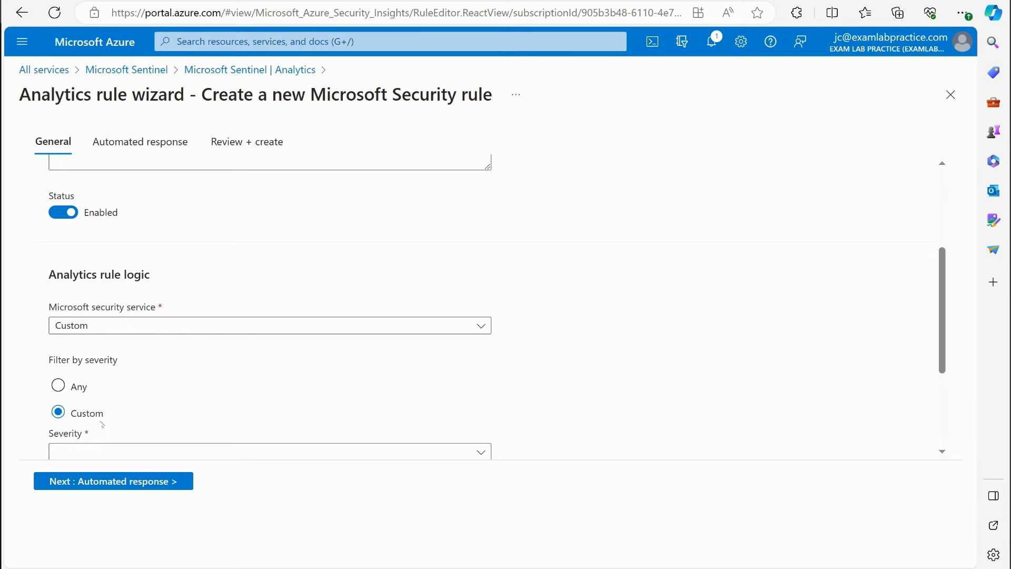
left_click(71, 387)
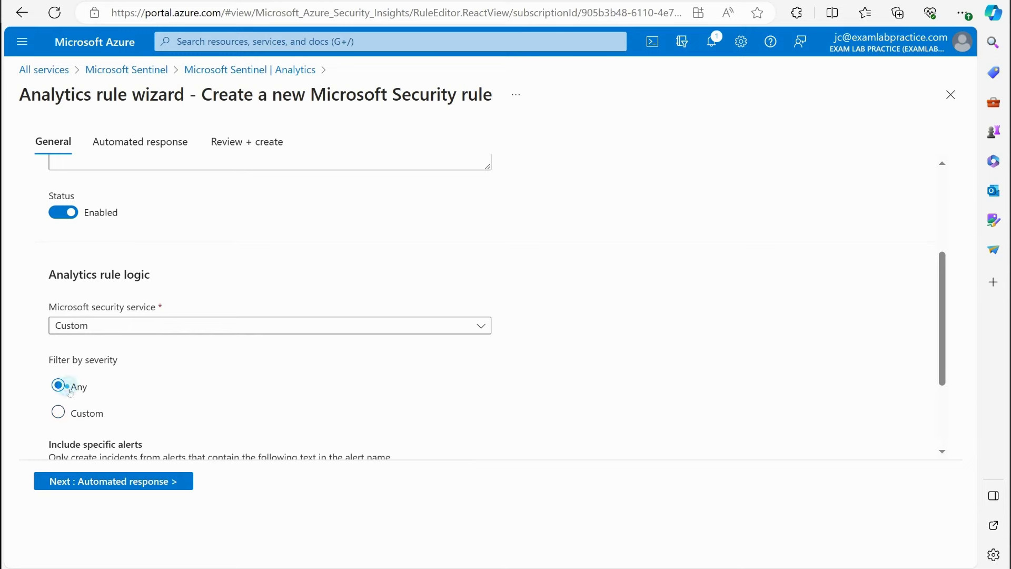
left_click(108, 325)
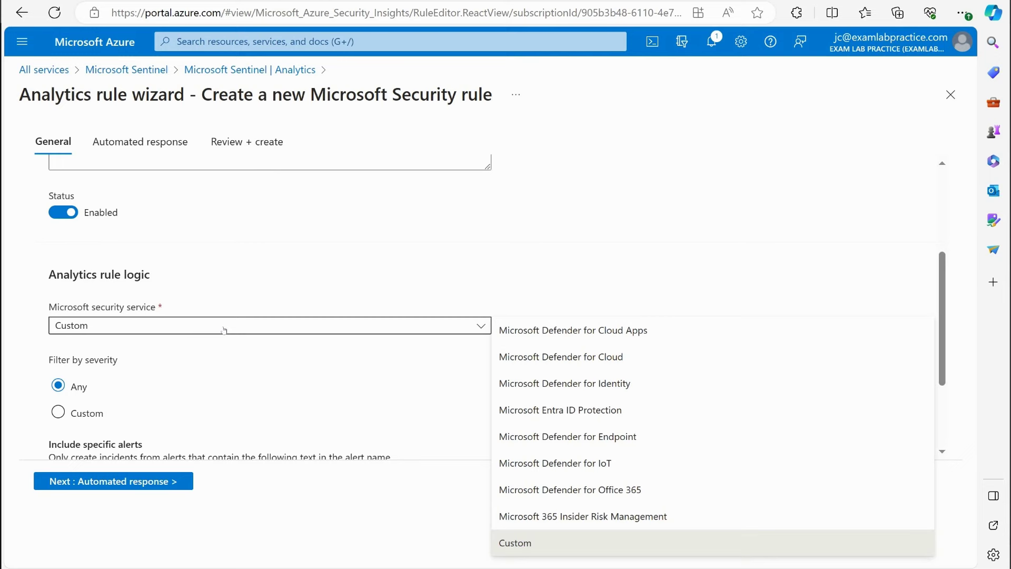
left_click(577, 362)
scroll(279, 324, "down", 2)
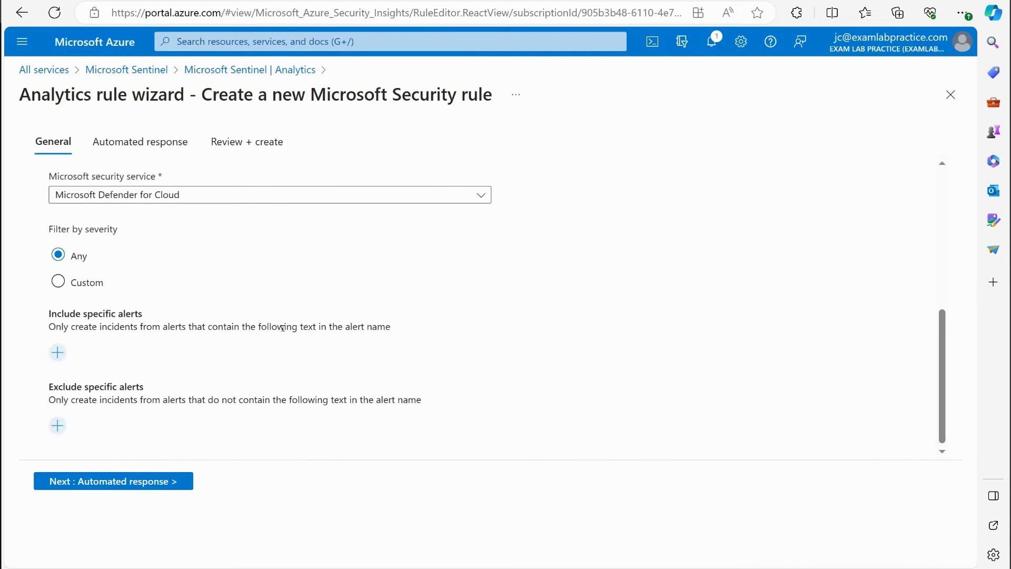
Cancel the include and exclude alert-name entries, leaving both lists empty
left_click(57, 353)
left_click(133, 427)
left_click(58, 351)
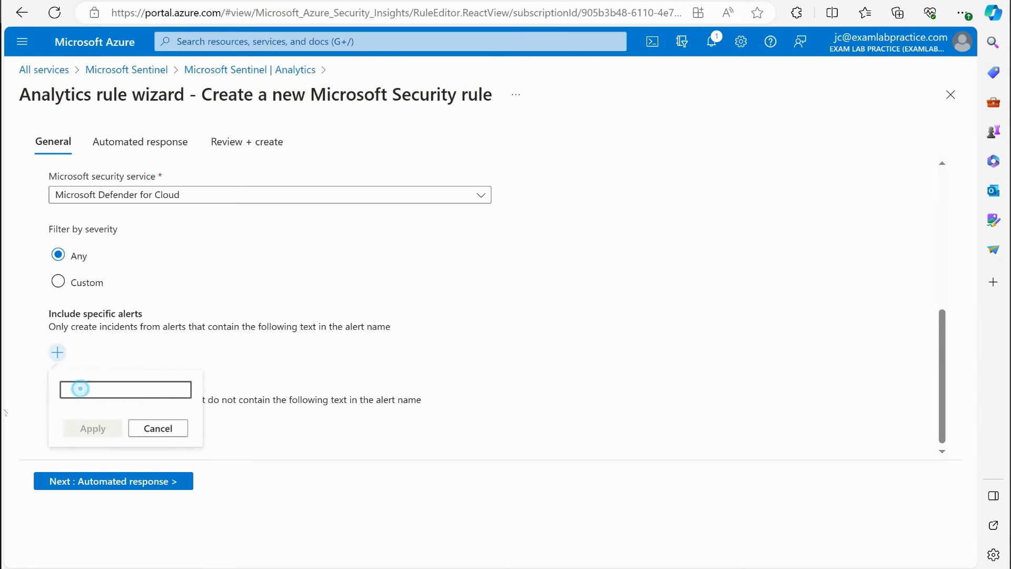
left_click(158, 428)
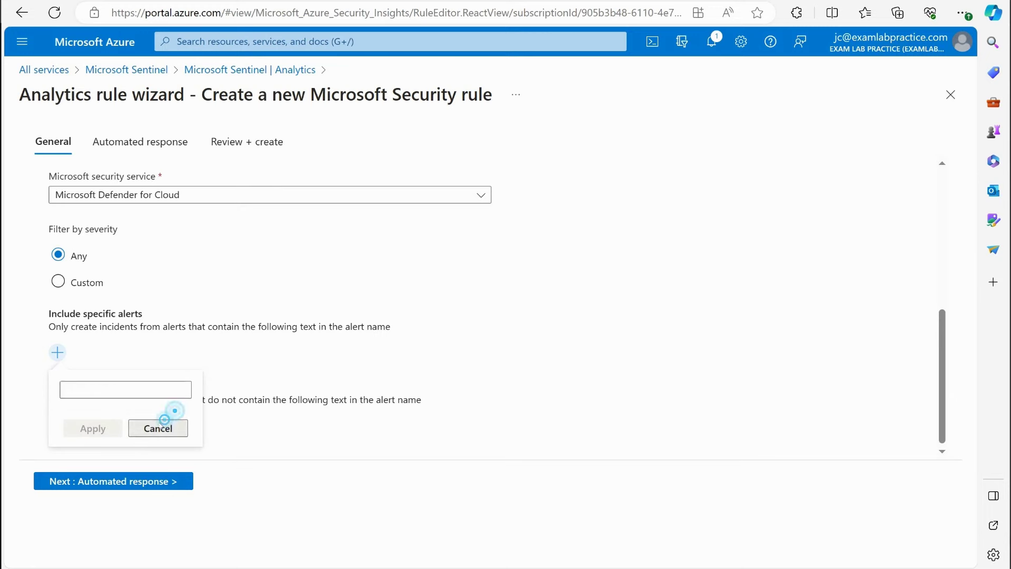
left_click(62, 431)
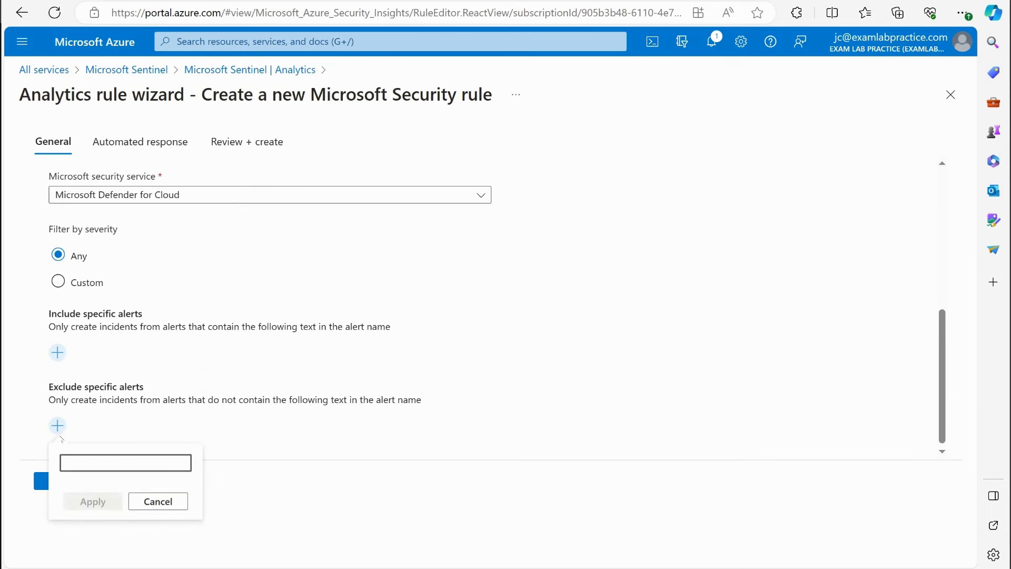
left_click(164, 505)
Review the rule's general settings and advance the wizard to Automated response
scroll(163, 469, "up", 7)
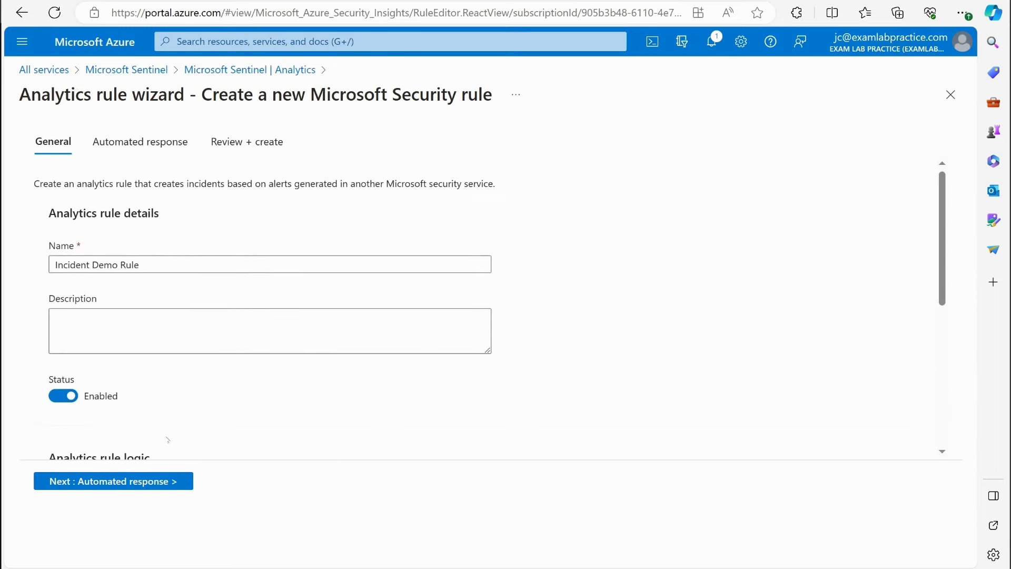
scroll(172, 308, "down", 6)
scroll(150, 350, "up", 7)
scroll(197, 392, "down", 4)
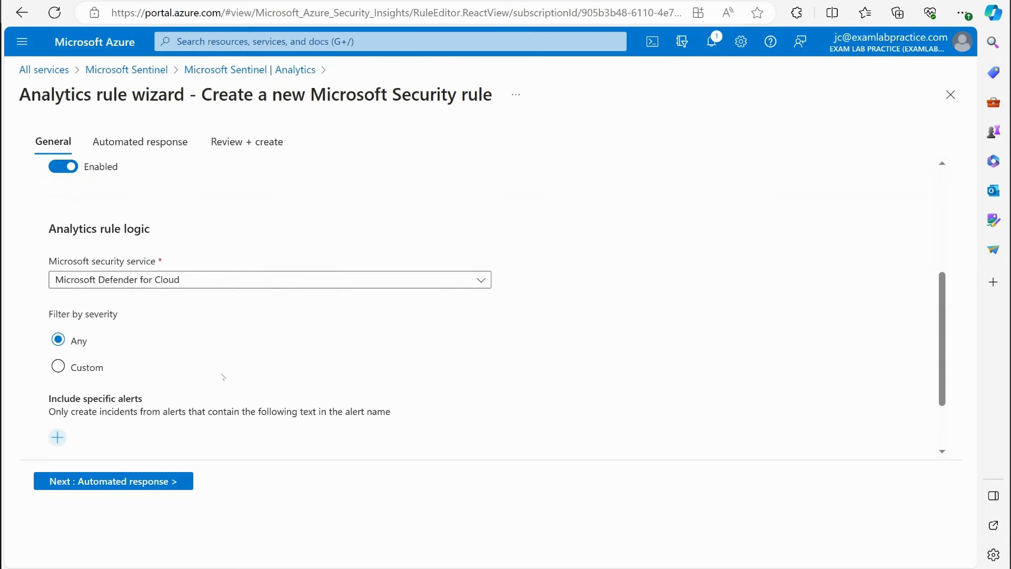
scroll(223, 377, "down", 2)
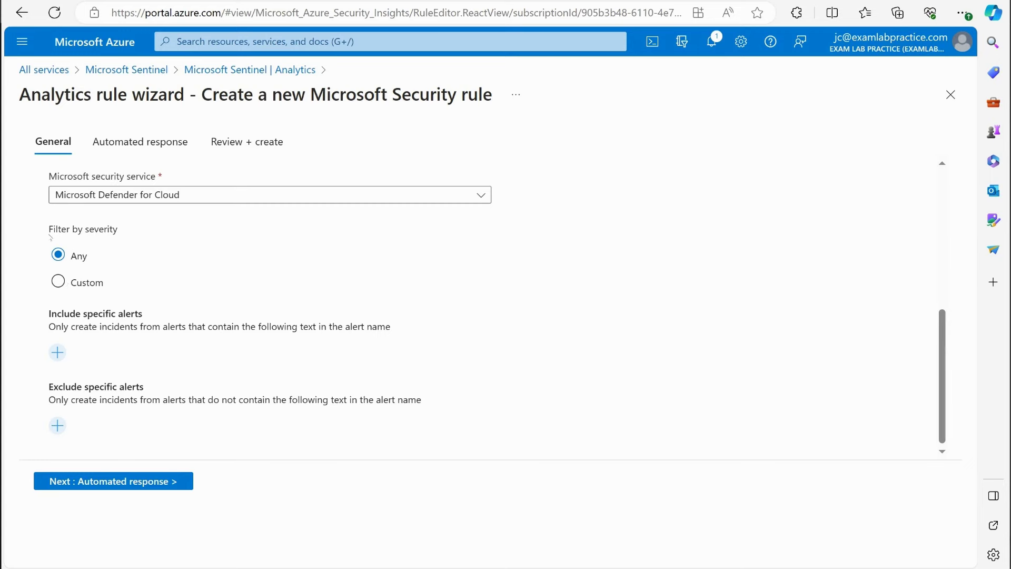
scroll(198, 338, "up", 3)
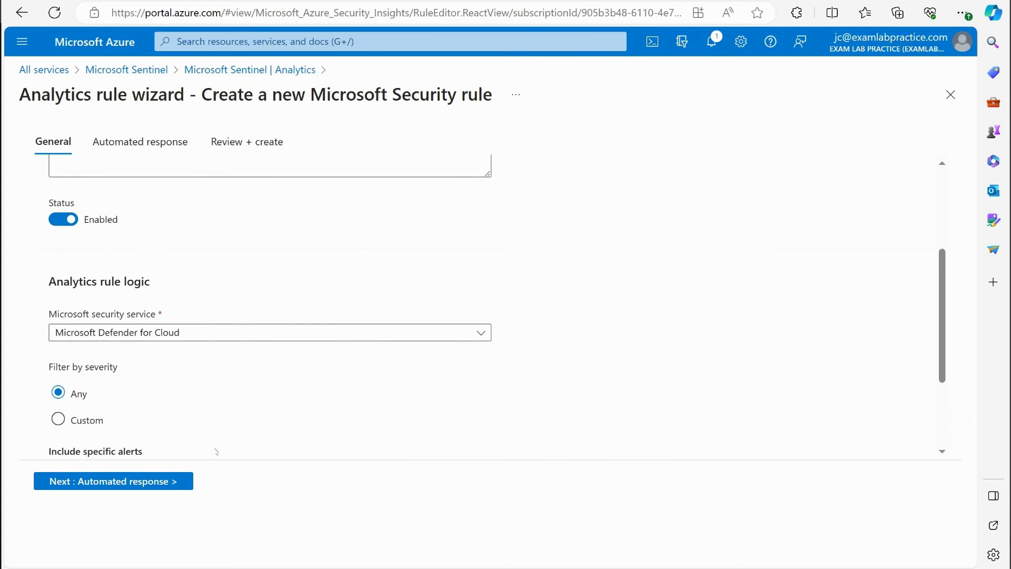
scroll(214, 418, "down", 3)
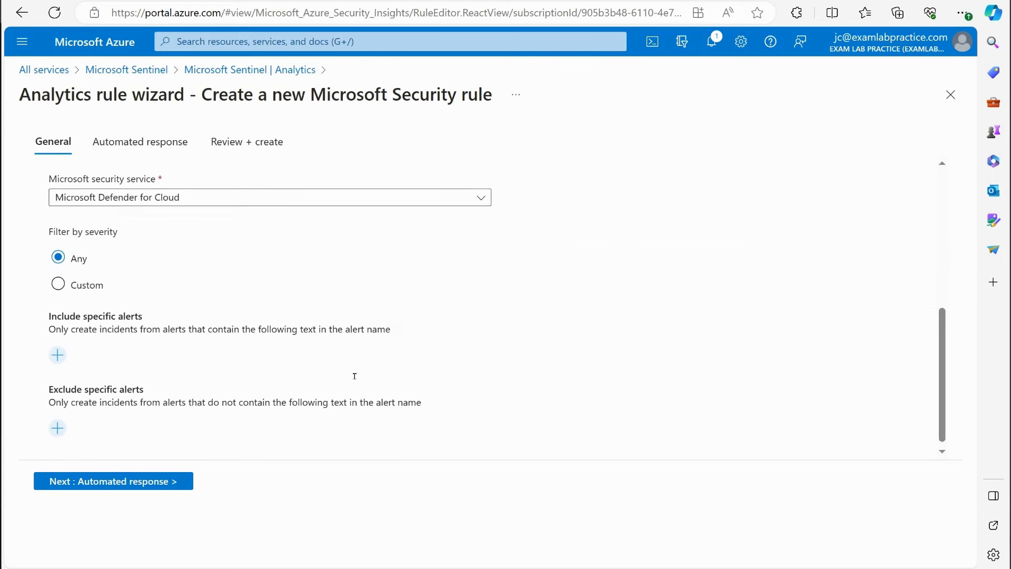
scroll(356, 371, "up", 5)
scroll(368, 357, "down", 5)
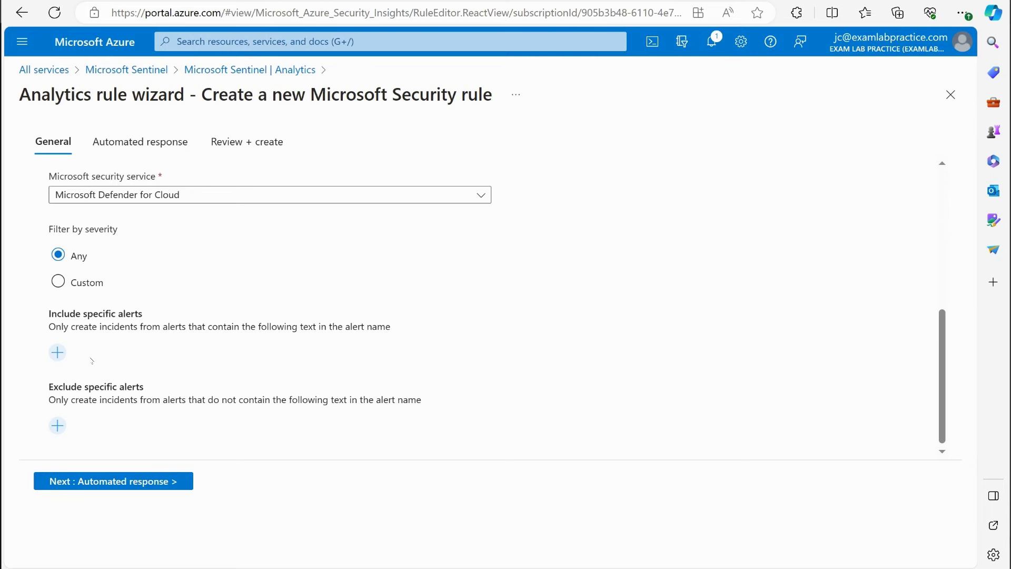
left_click(97, 488)
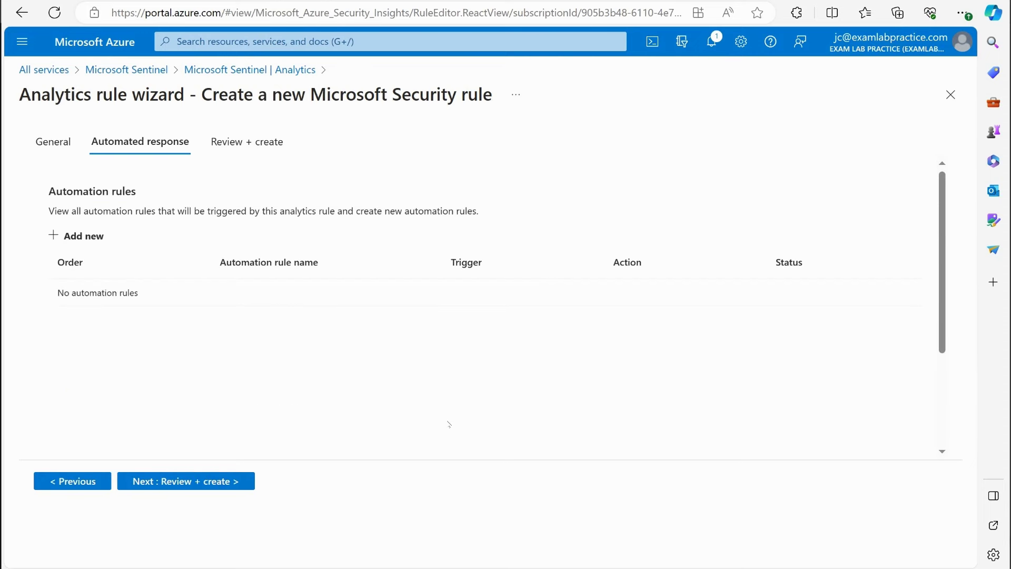
Add an automation rule 'automationdemorule' triggered When incident is created
left_click(54, 235)
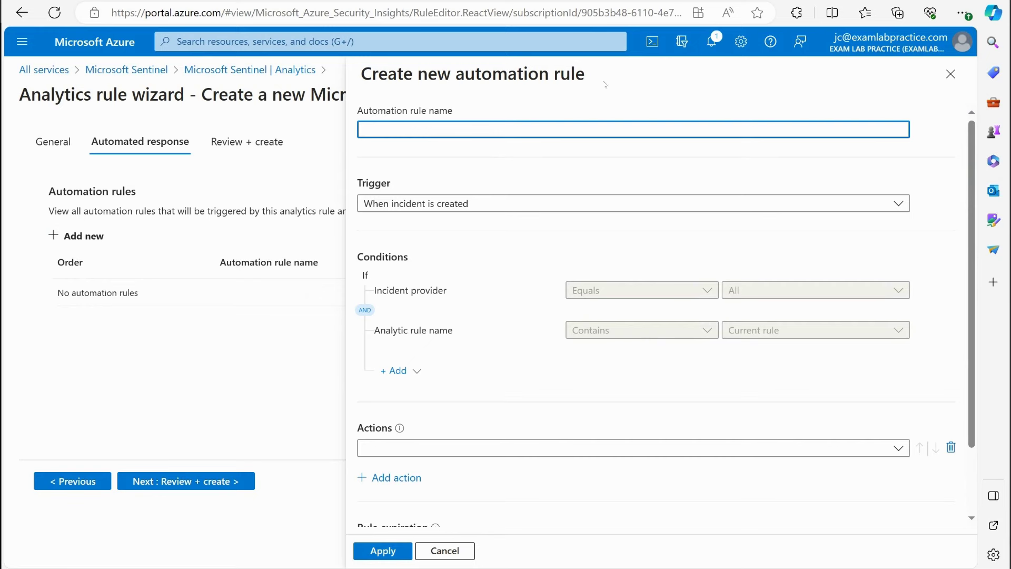
type("automationdemorule")
left_click(509, 205)
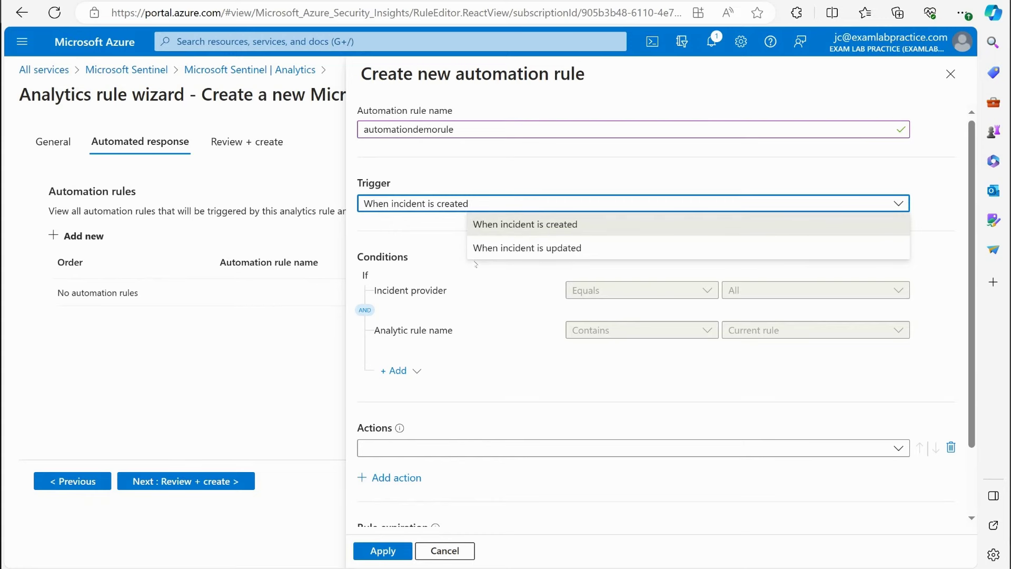
left_click(559, 225)
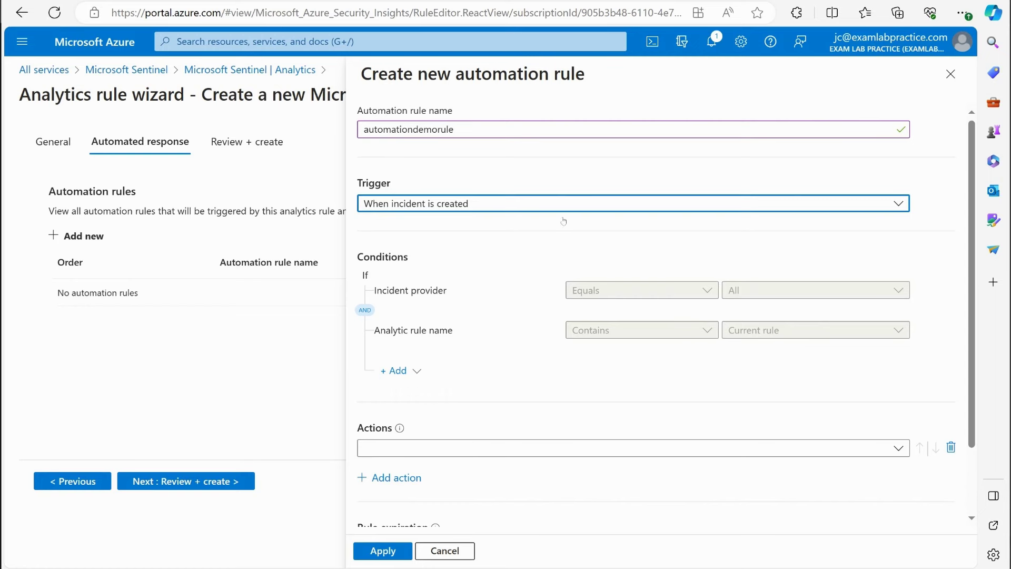
Add an AND condition: Severity Equals High
left_click(395, 370)
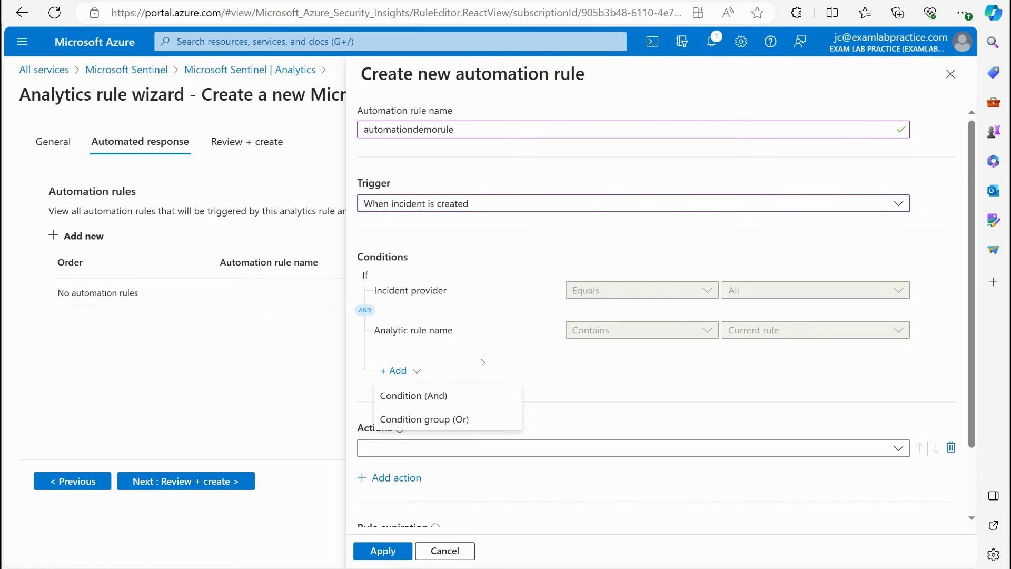
left_click(456, 393)
left_click(515, 370)
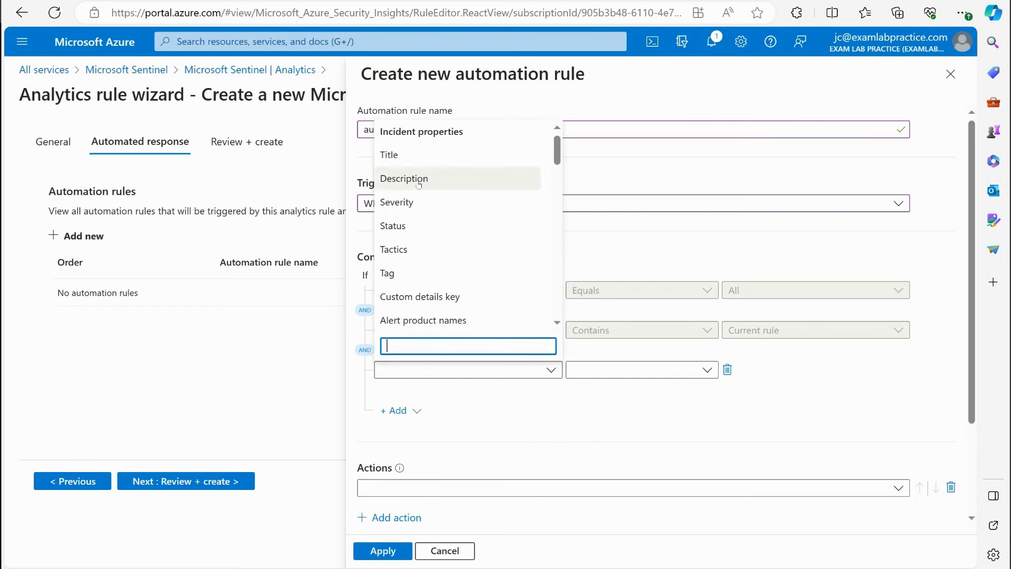
left_click(424, 200)
left_click(692, 369)
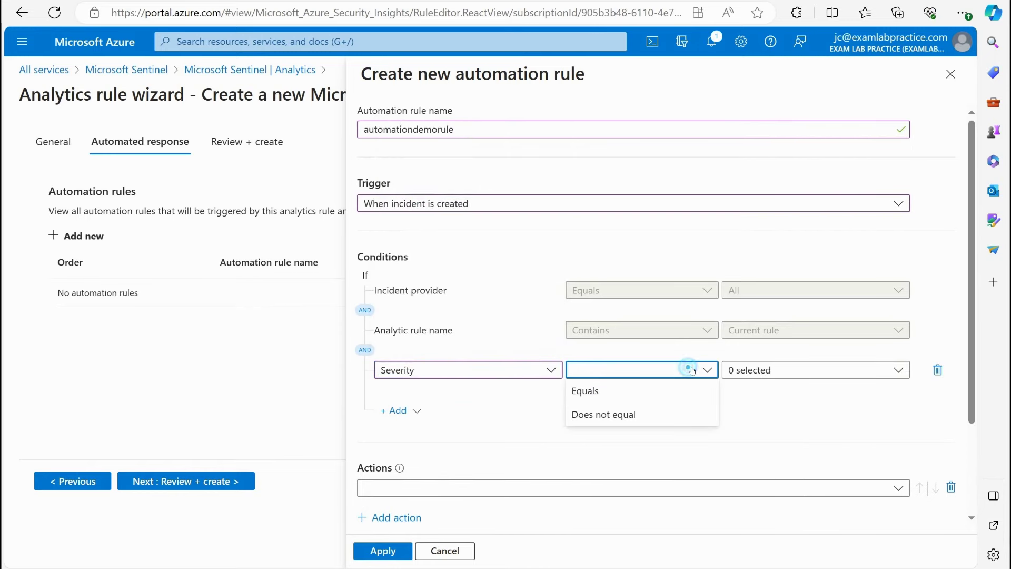
left_click(652, 391)
left_click(822, 371)
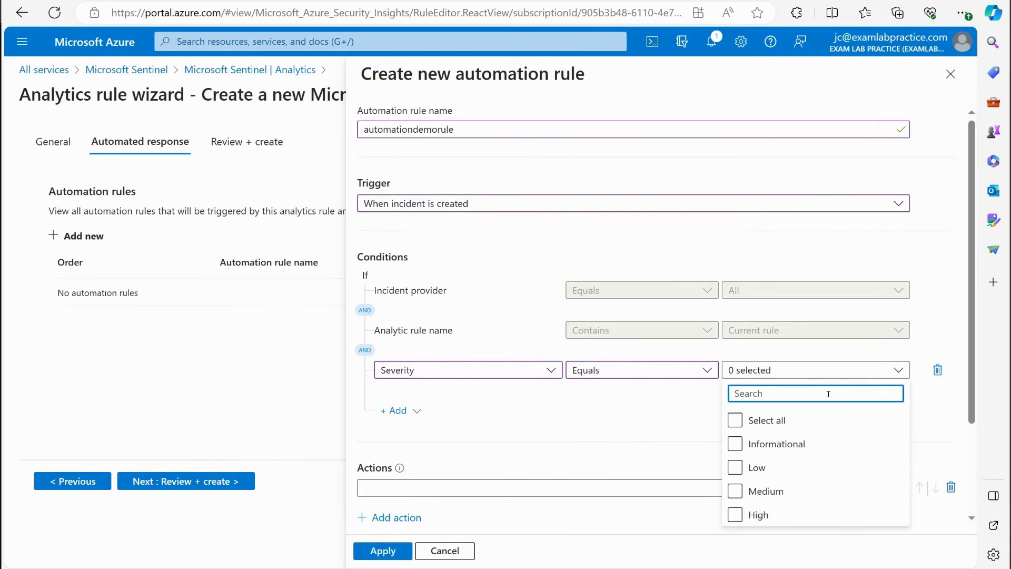
left_click(761, 516)
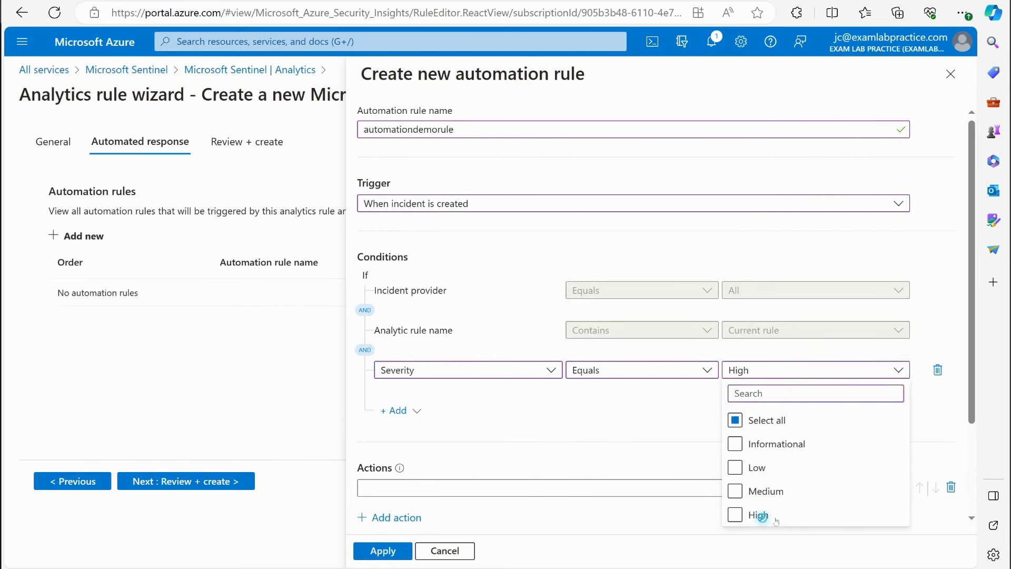
left_click(564, 443)
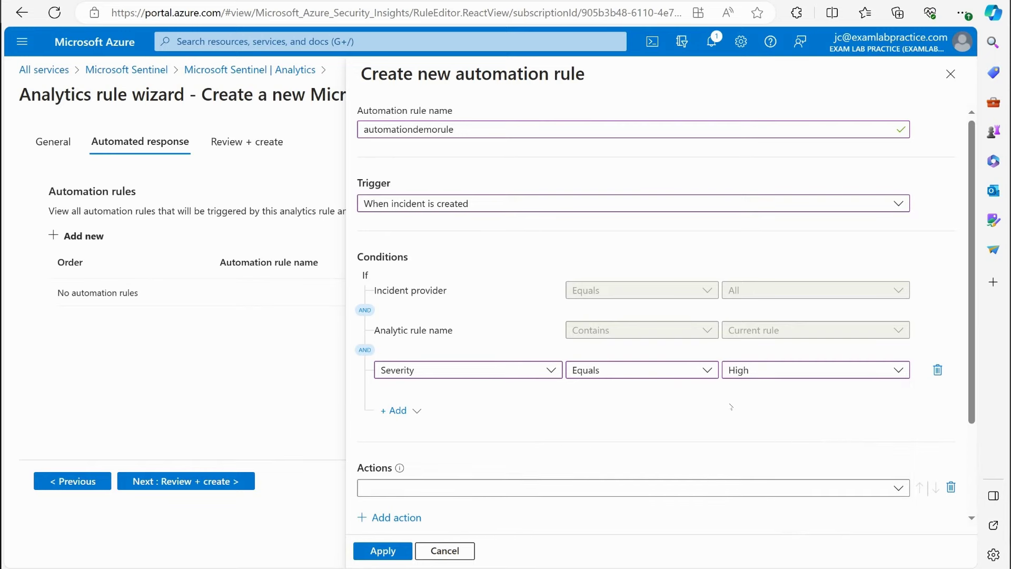
Add a second AND condition: Title Contains 'password'
left_click(407, 405)
left_click(430, 436)
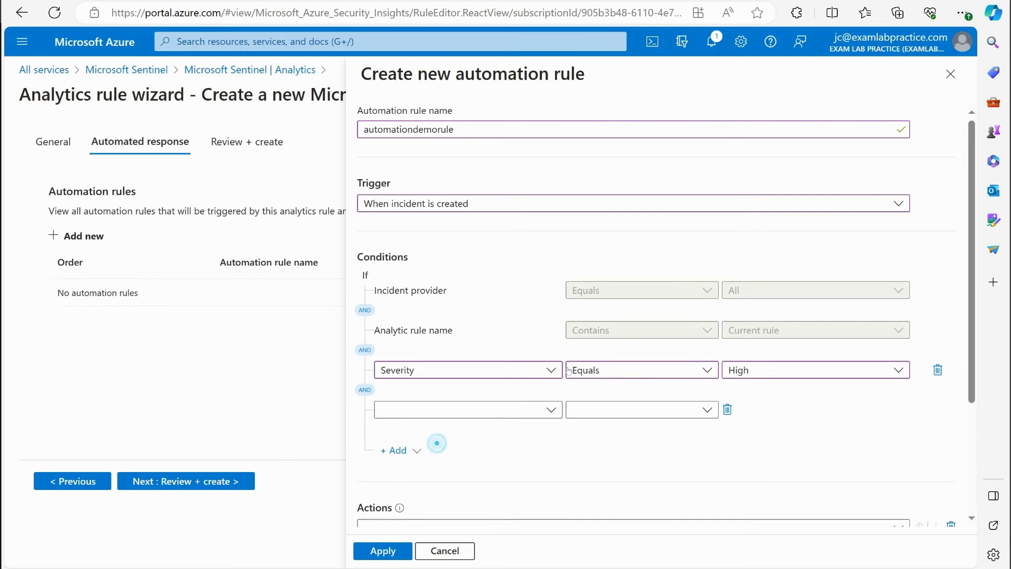
left_click(442, 408)
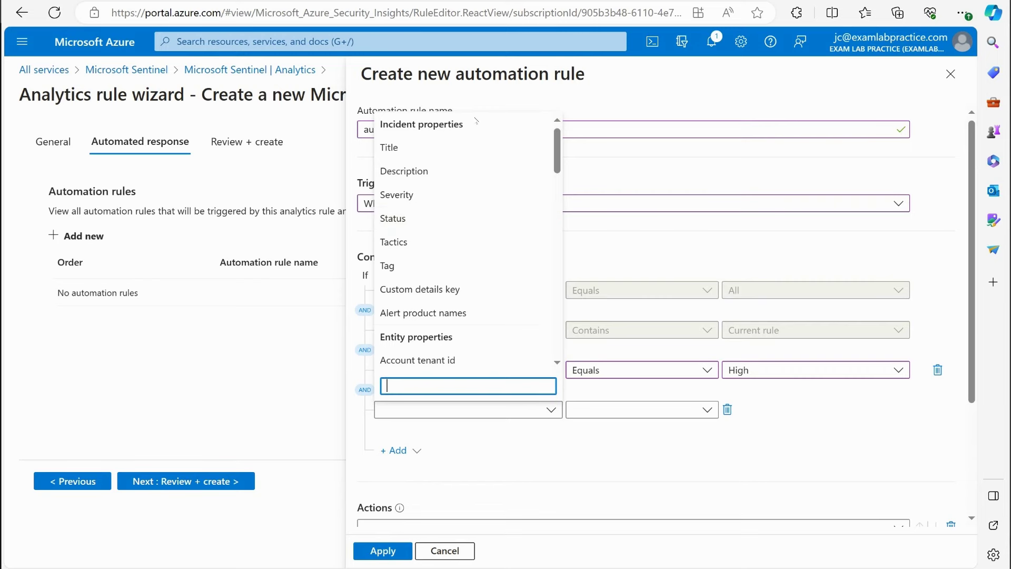
left_click(403, 147)
left_click(593, 415)
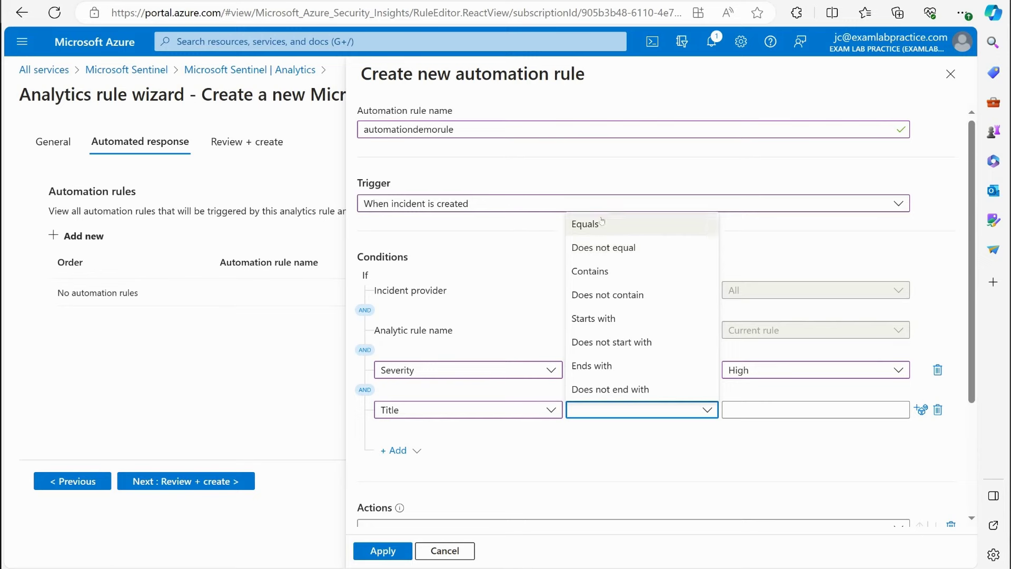
left_click(635, 272)
left_click(761, 409)
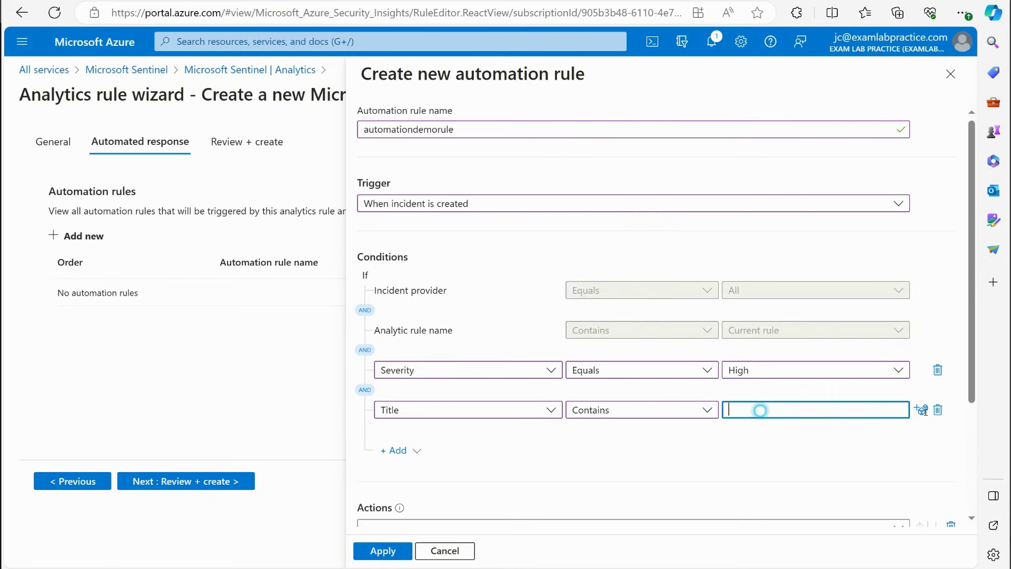
type("password")
left_click(792, 477)
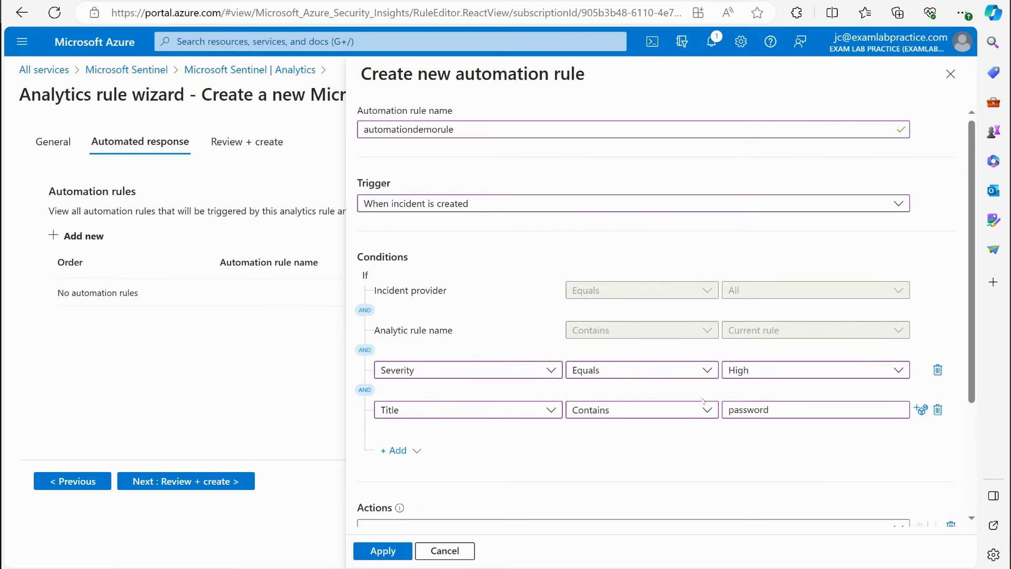
scroll(403, 450, "down", 3)
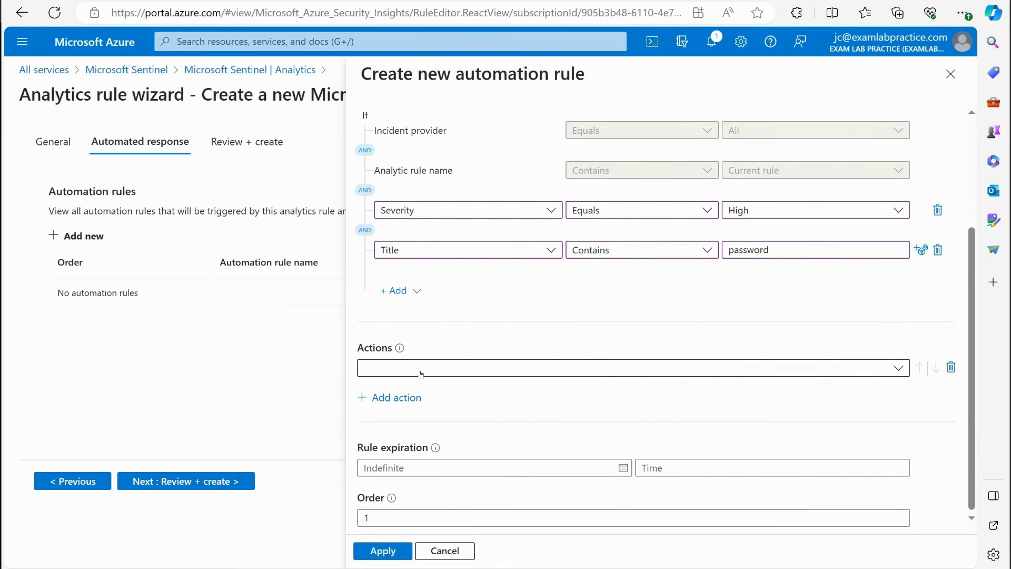
Add a Change status action that sets the incident status to New
left_click(421, 372)
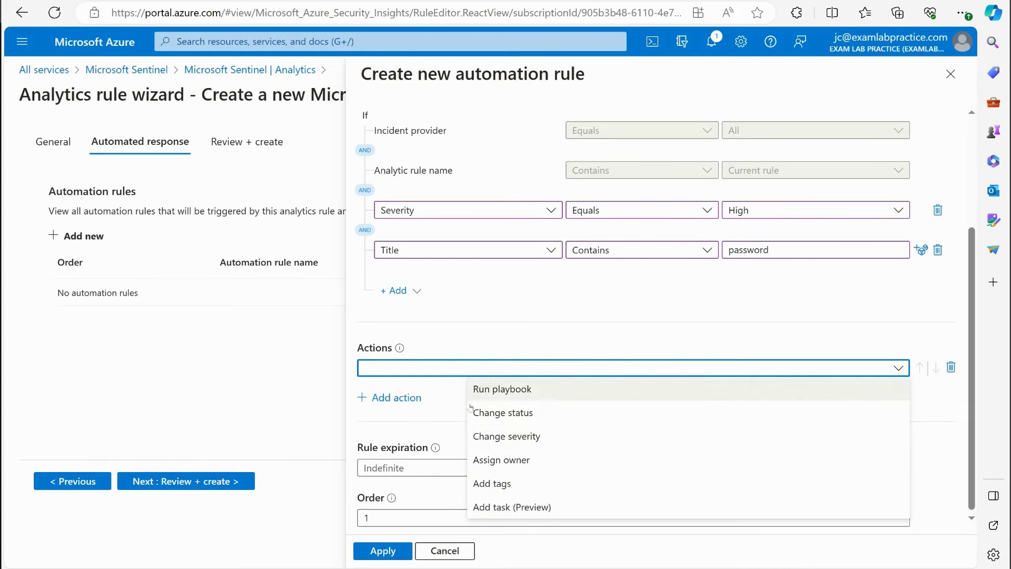
left_click(515, 416)
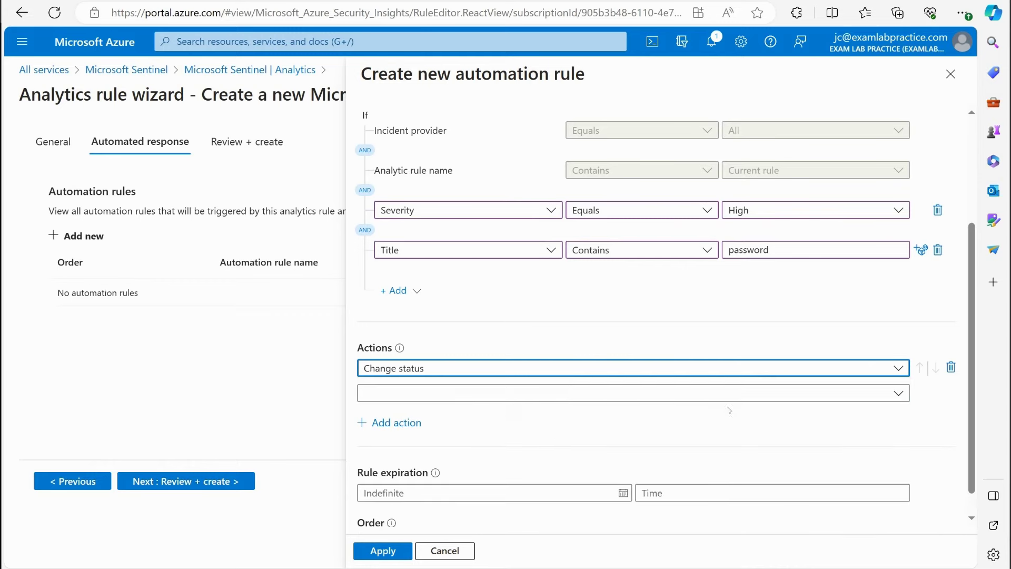
left_click(427, 401)
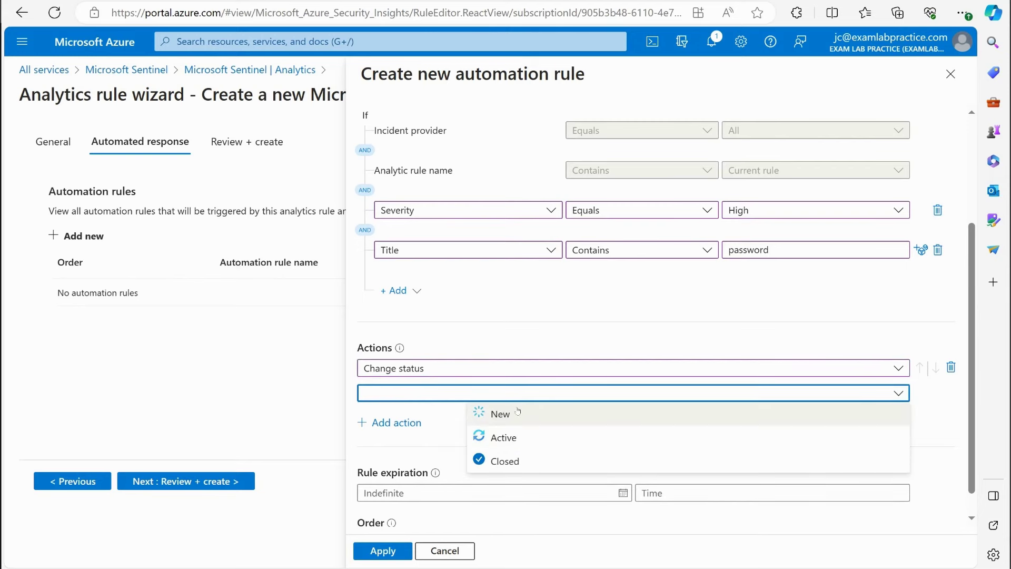
left_click(498, 412)
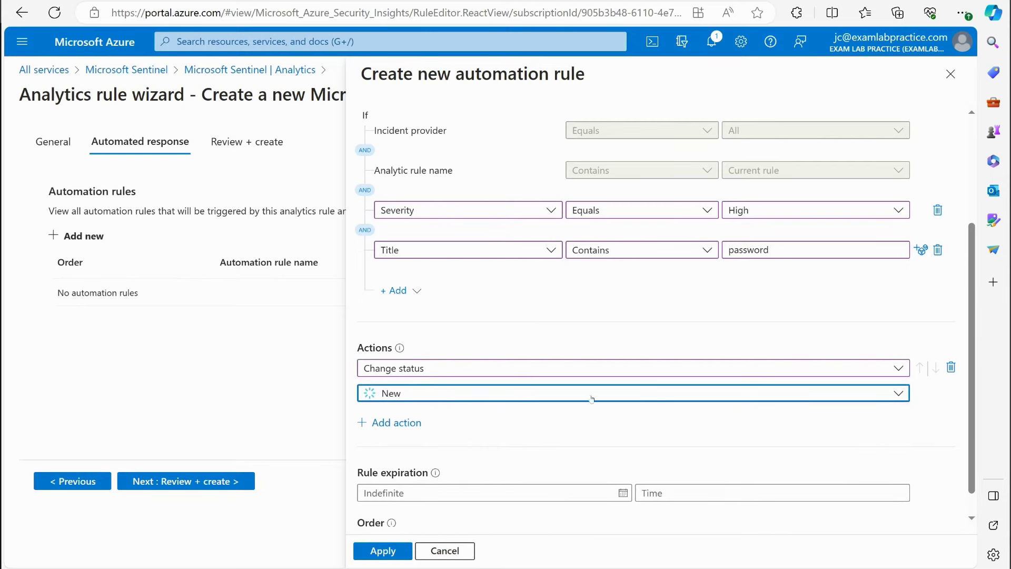
scroll(498, 500, "down", 1)
Check the expiration and order settings, apply the automation rule, and return to General
left_click(442, 471)
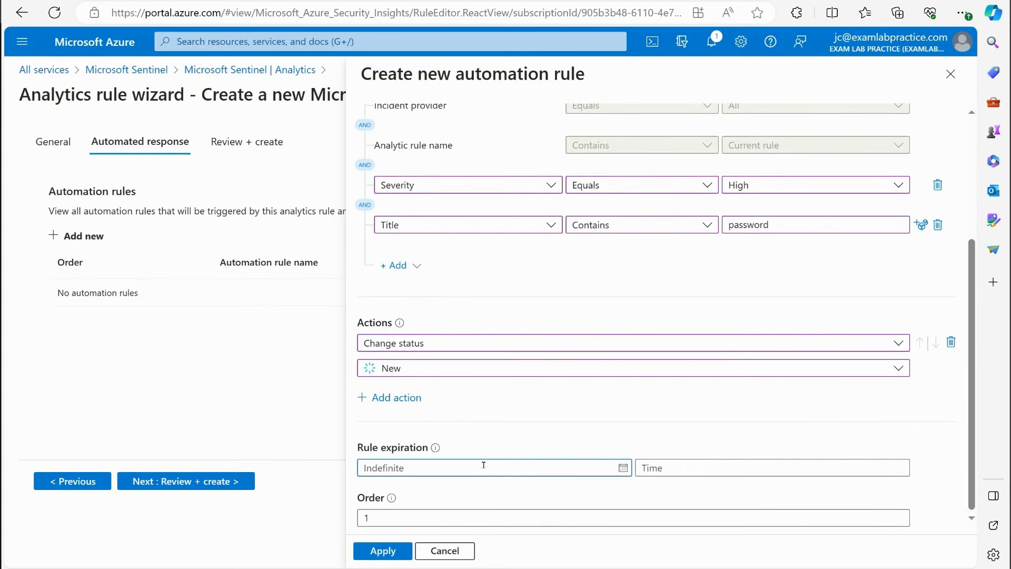
left_click(371, 521)
left_click(382, 548)
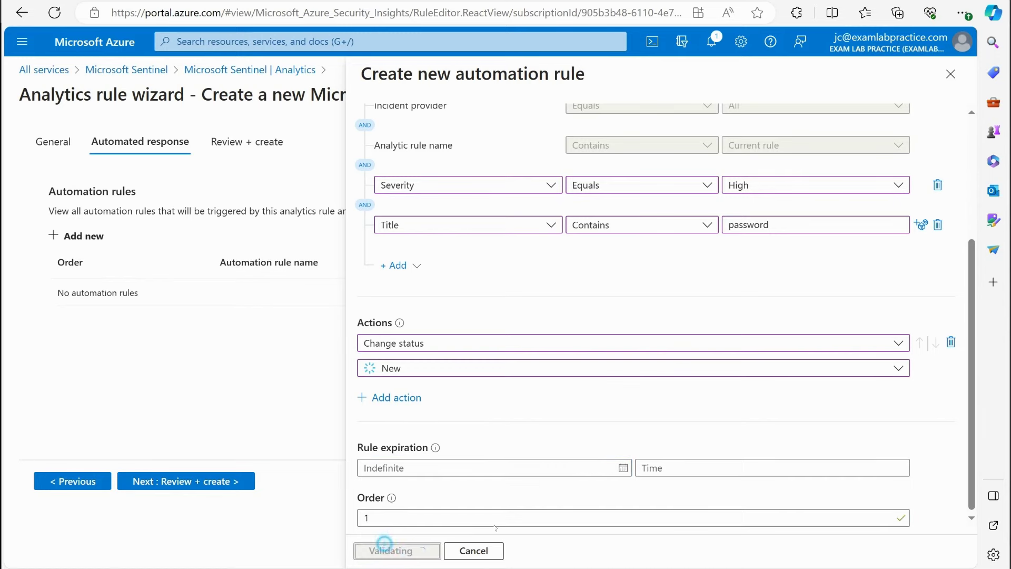
left_click(67, 155)
scroll(266, 293, "down", 4)
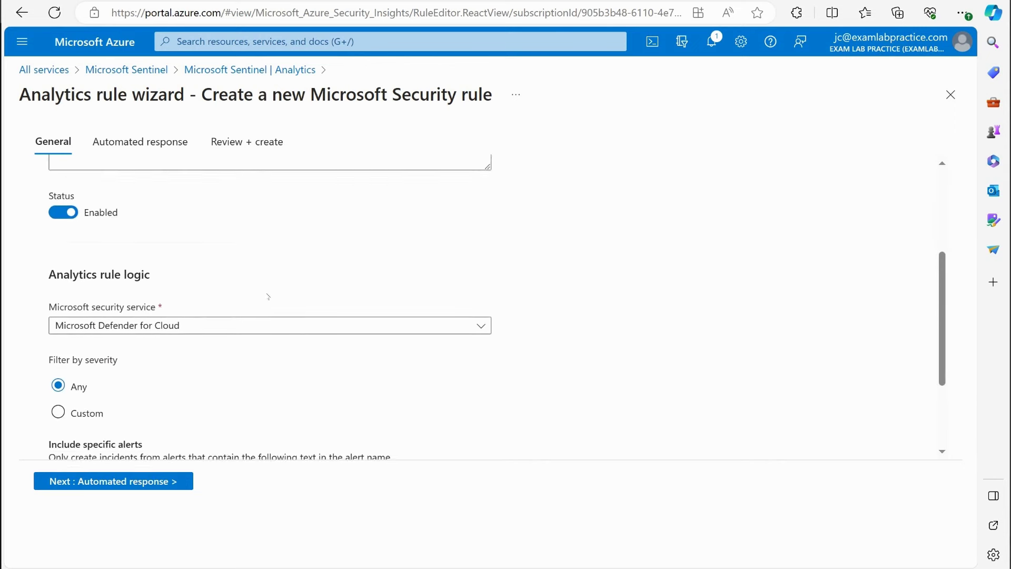
Include alerts named 'password', then save the Incident Demo Rule from Review + create
scroll(269, 297, "down", 3)
left_click(57, 352)
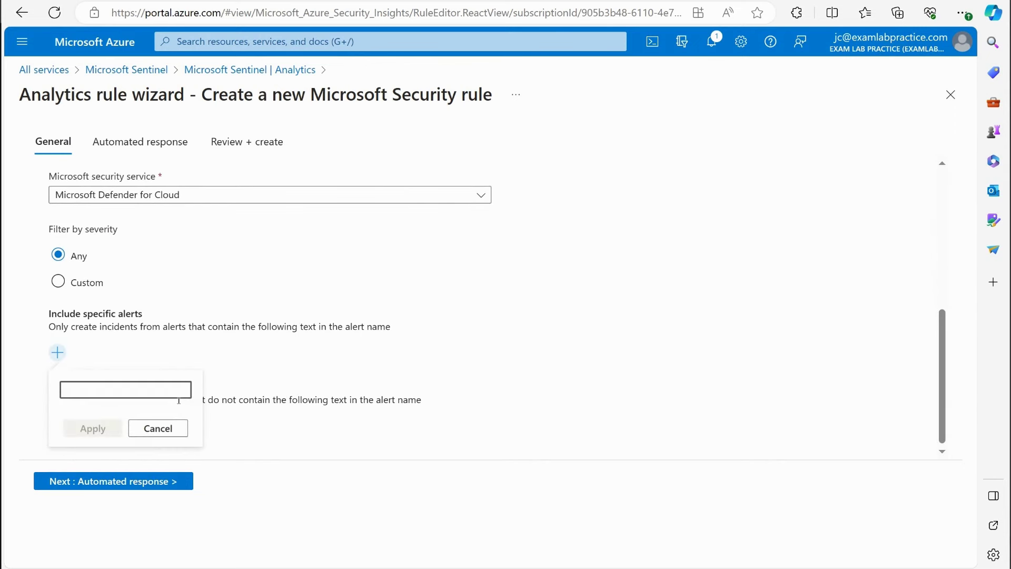
type("passwof")
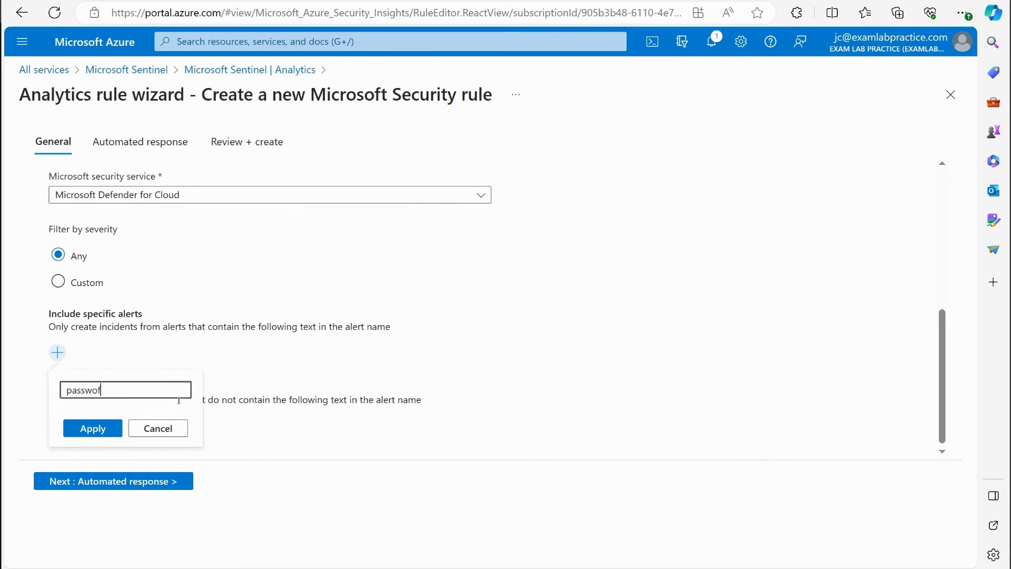
left_click(70, 436)
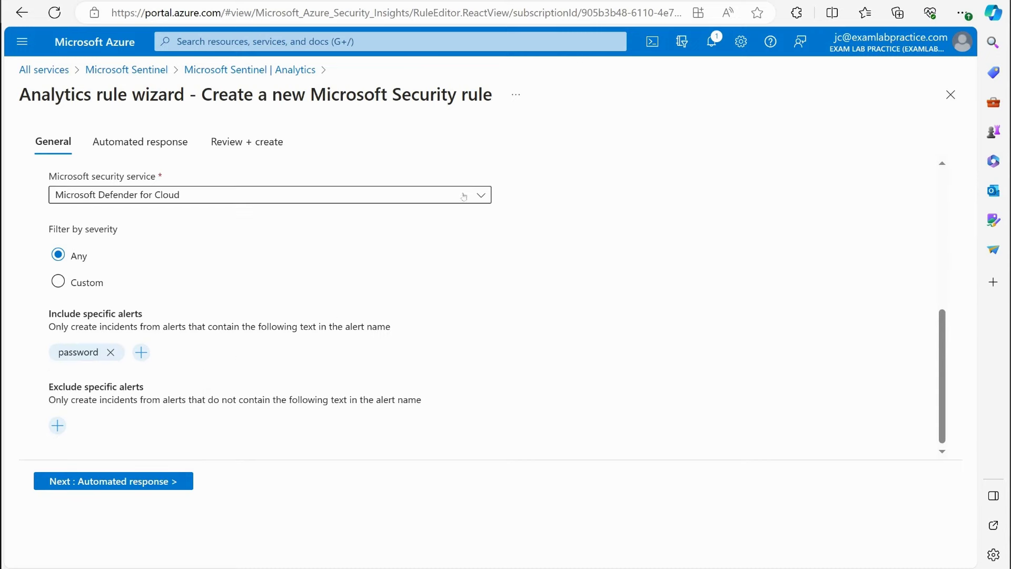
left_click(127, 483)
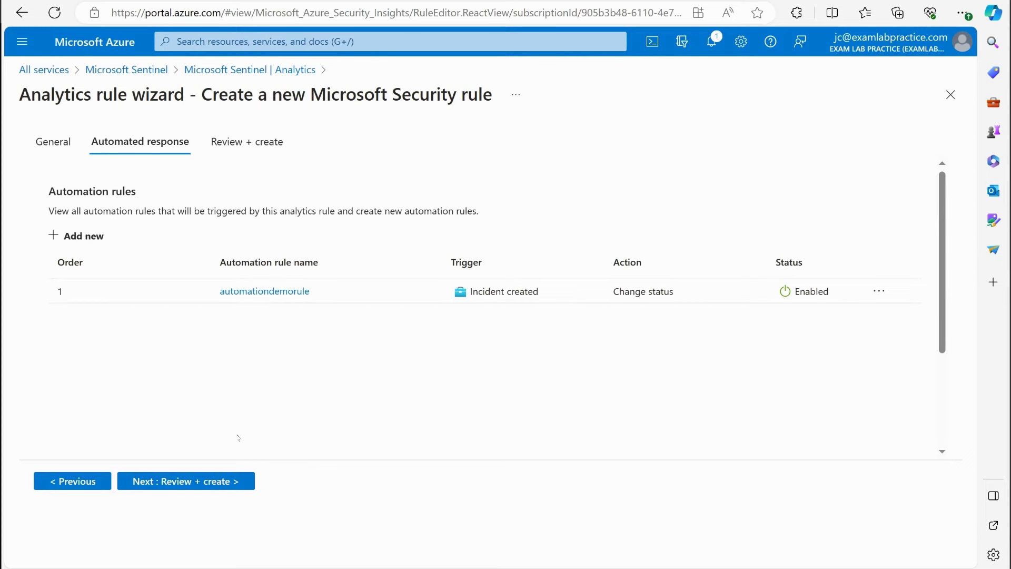
left_click(192, 481)
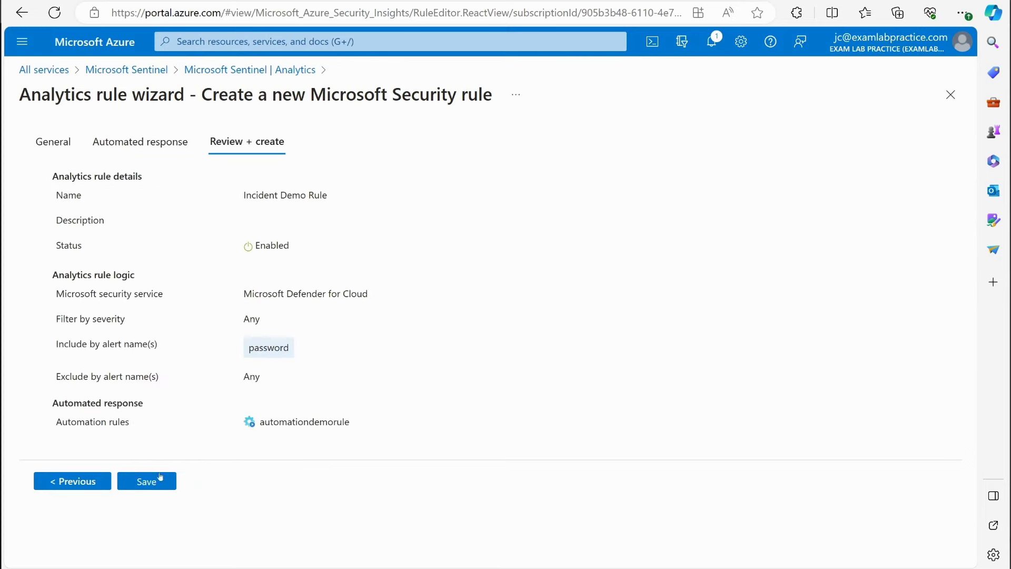
left_click(152, 476)
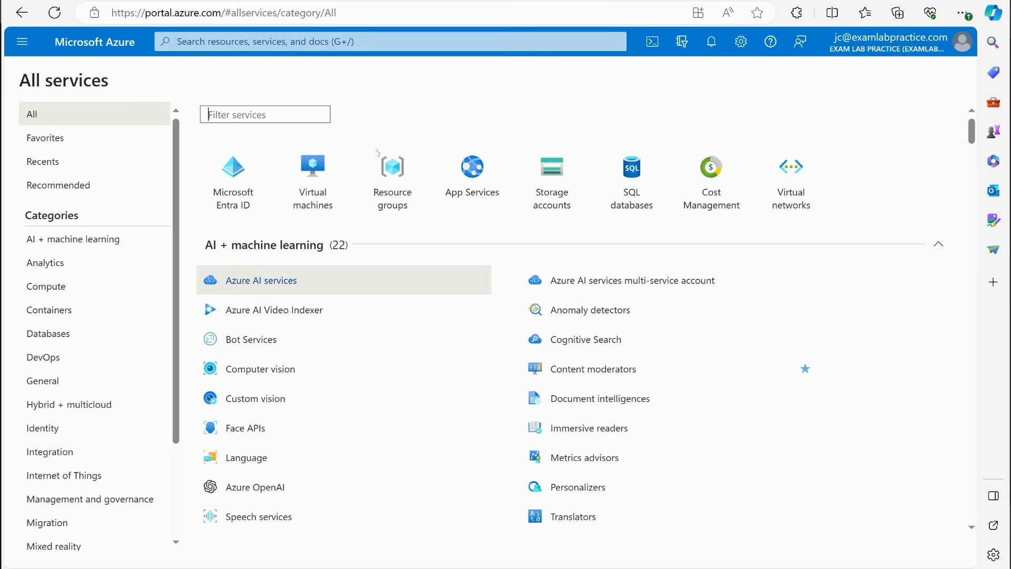
Open SentinelLogWorkspace's Sentinel Analytics page and select the advanced multistage attack rule
left_click(23, 41)
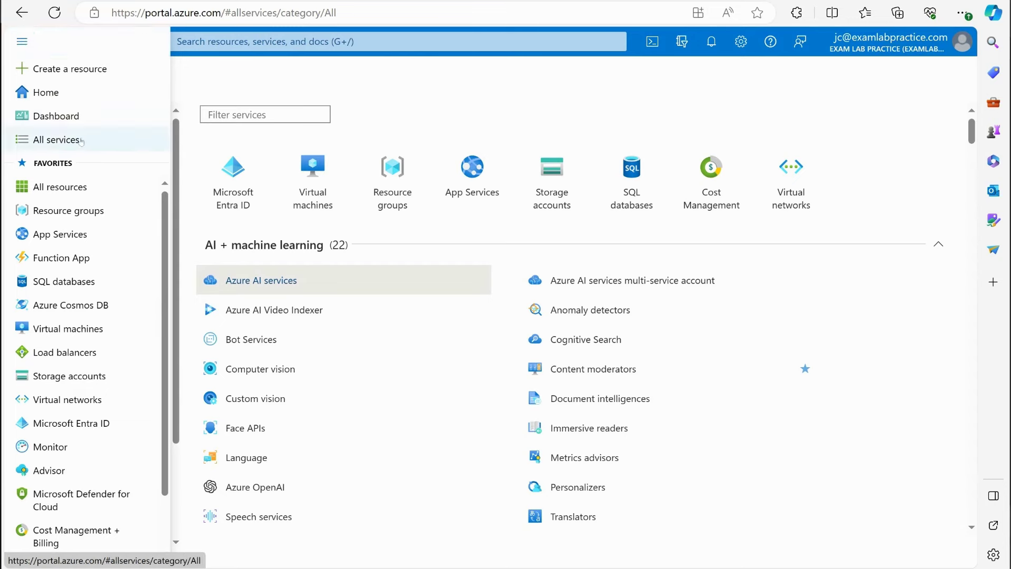
left_click(265, 115)
type("senti")
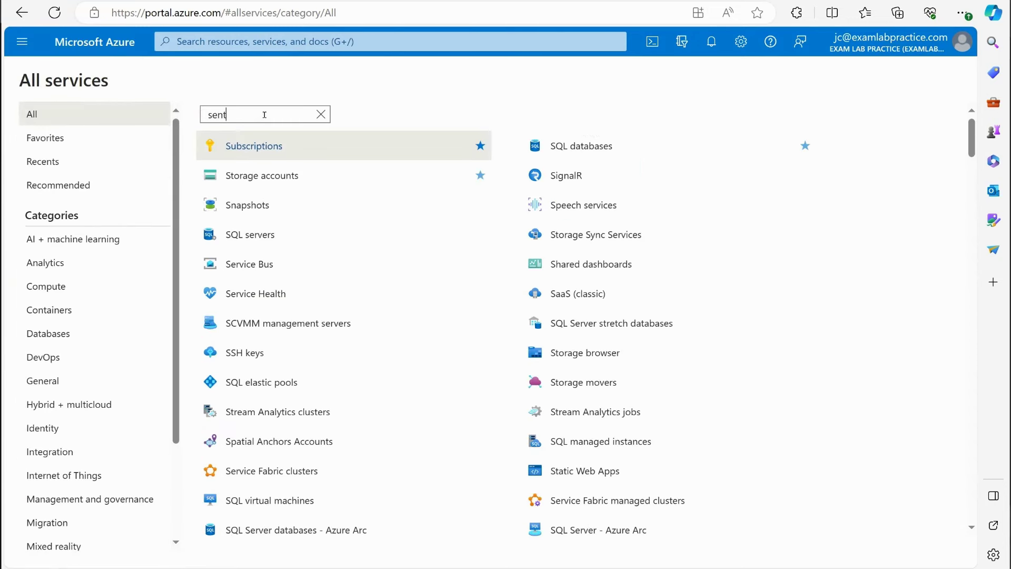
left_click(600, 142)
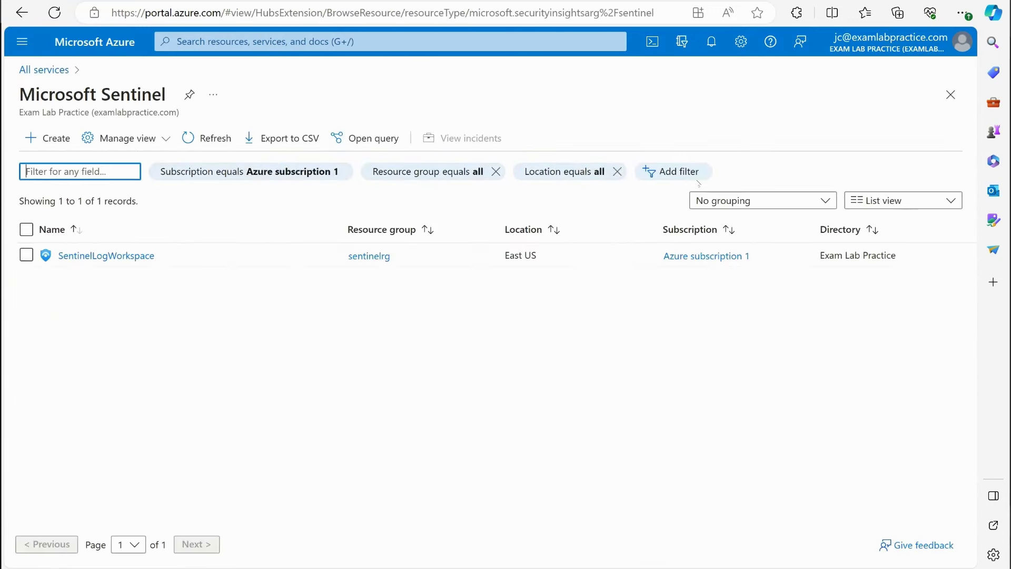
left_click(136, 256)
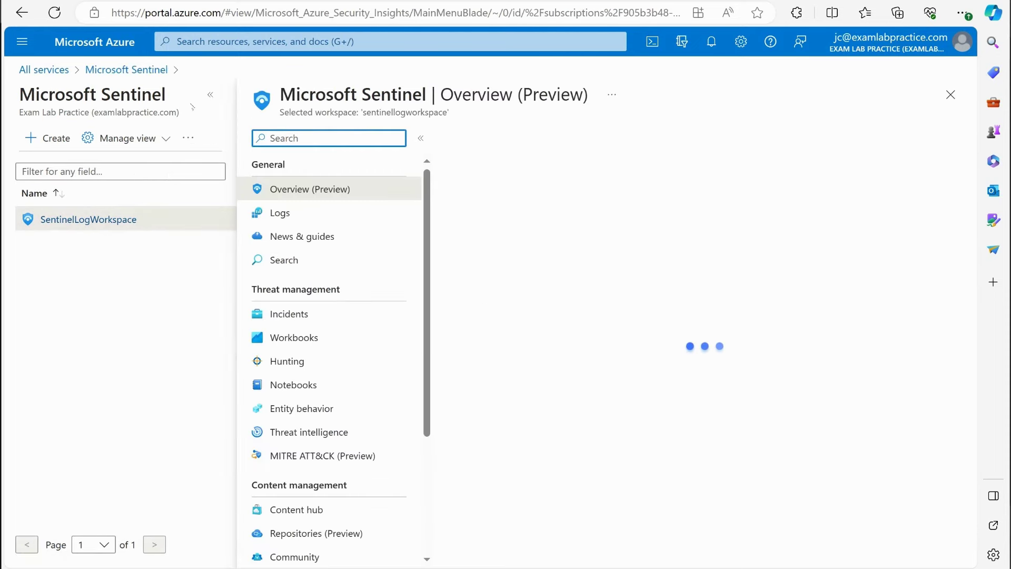
scroll(84, 294, "down", 3)
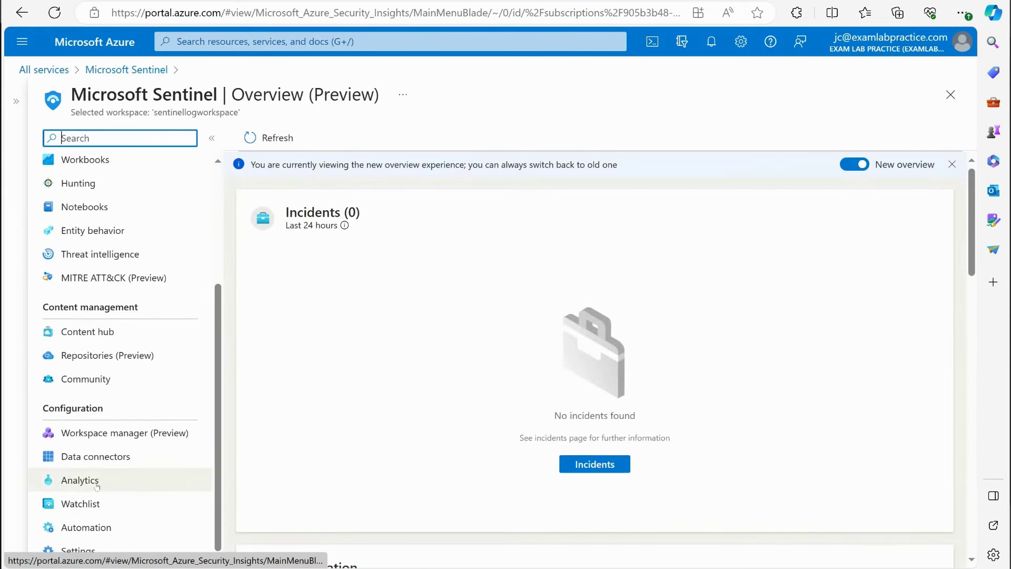
left_click(66, 481)
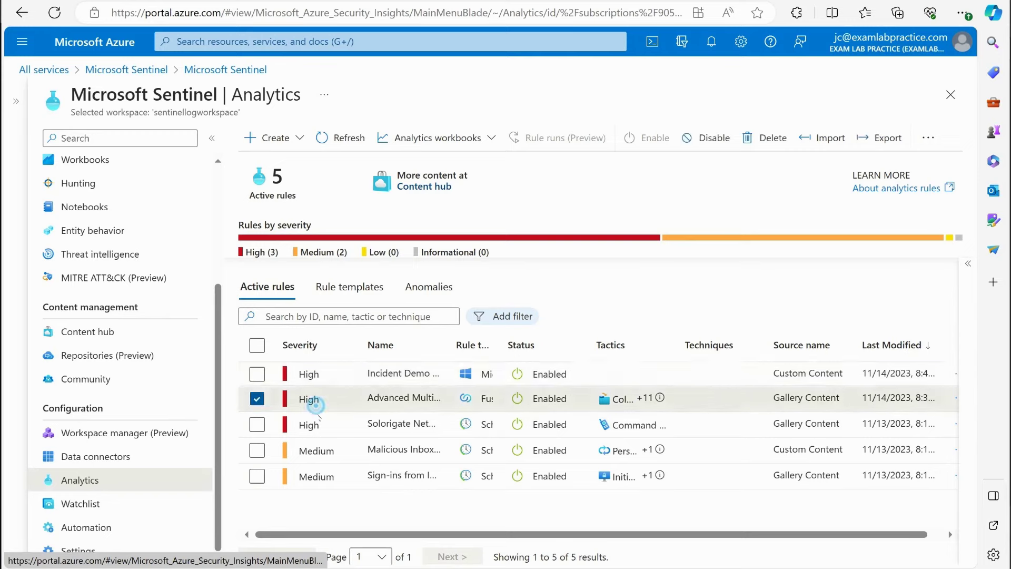
left_click(318, 404)
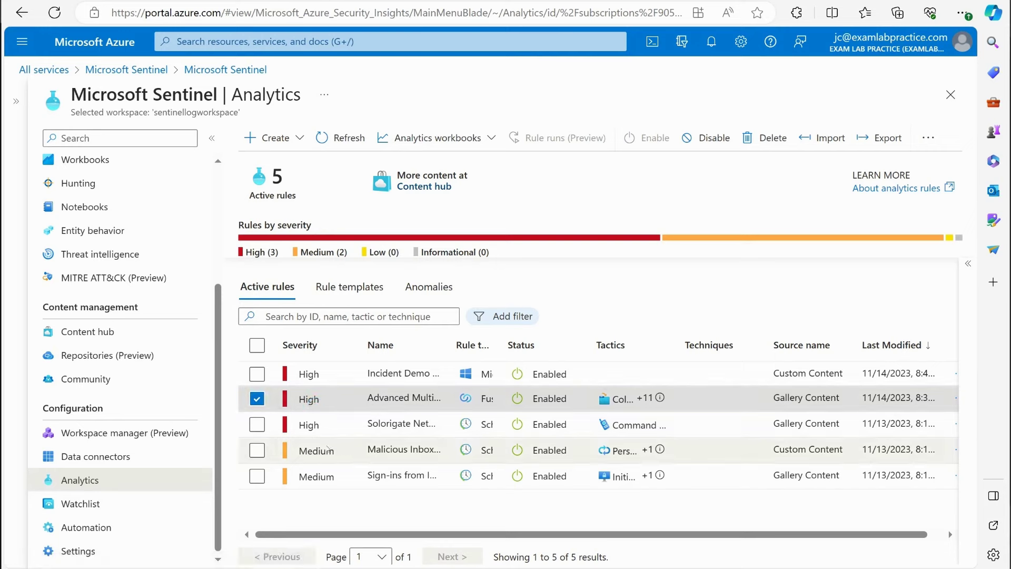
View the details of the advanced multistage rule and the Malicious Inbox Rule
left_click(968, 265)
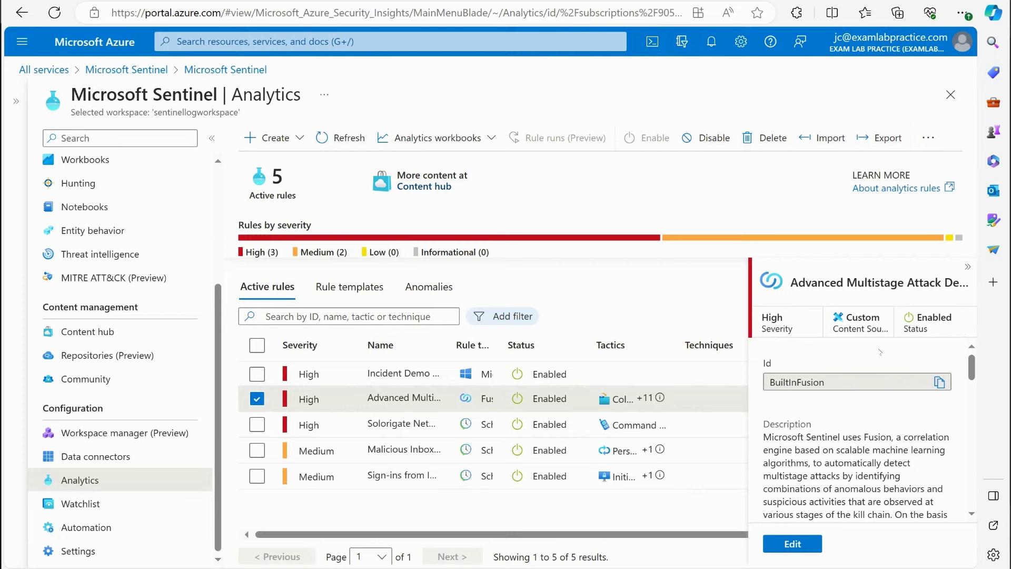
left_click(365, 445)
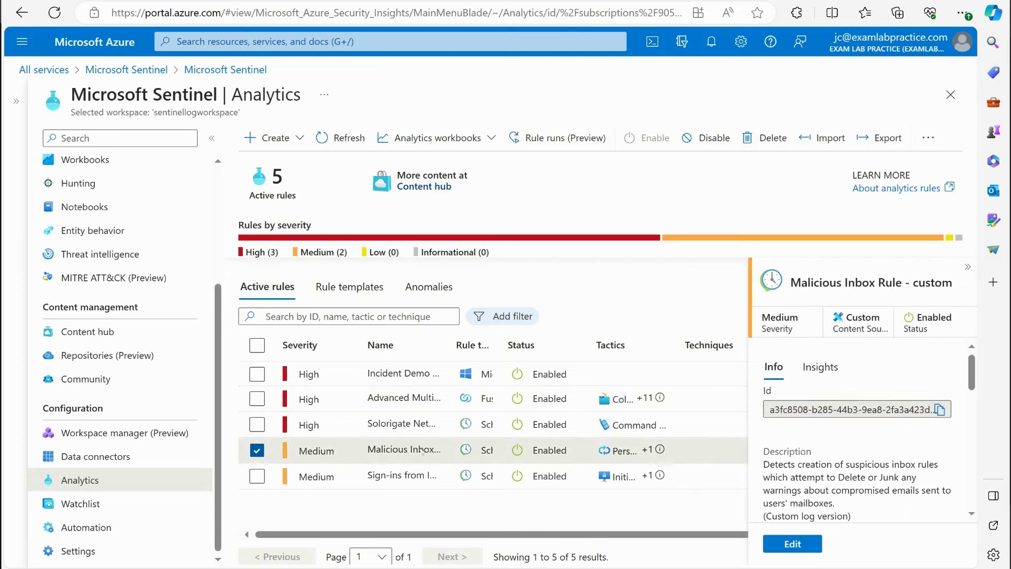
scroll(912, 430, "down", 3)
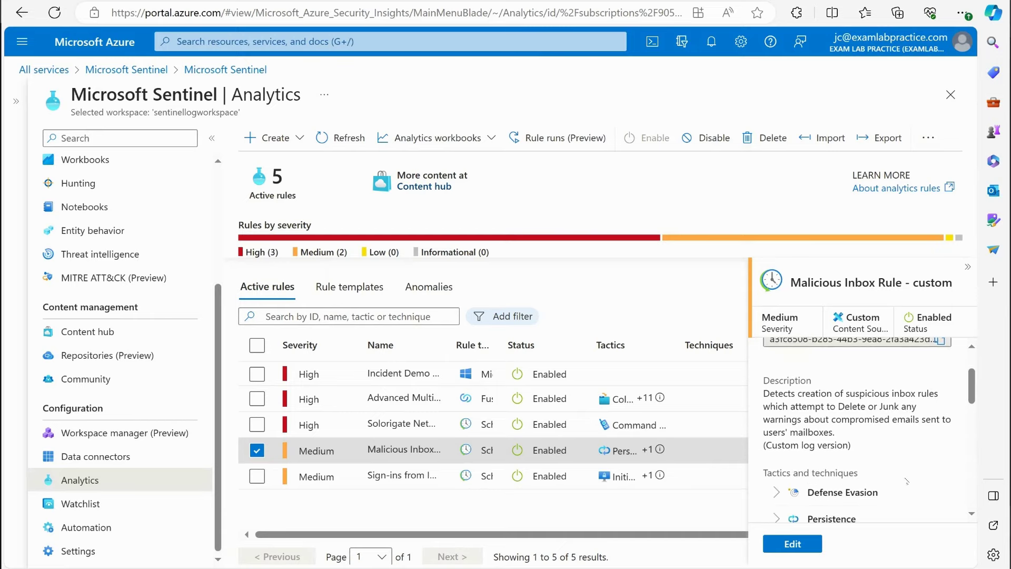
scroll(912, 430, "down", 3)
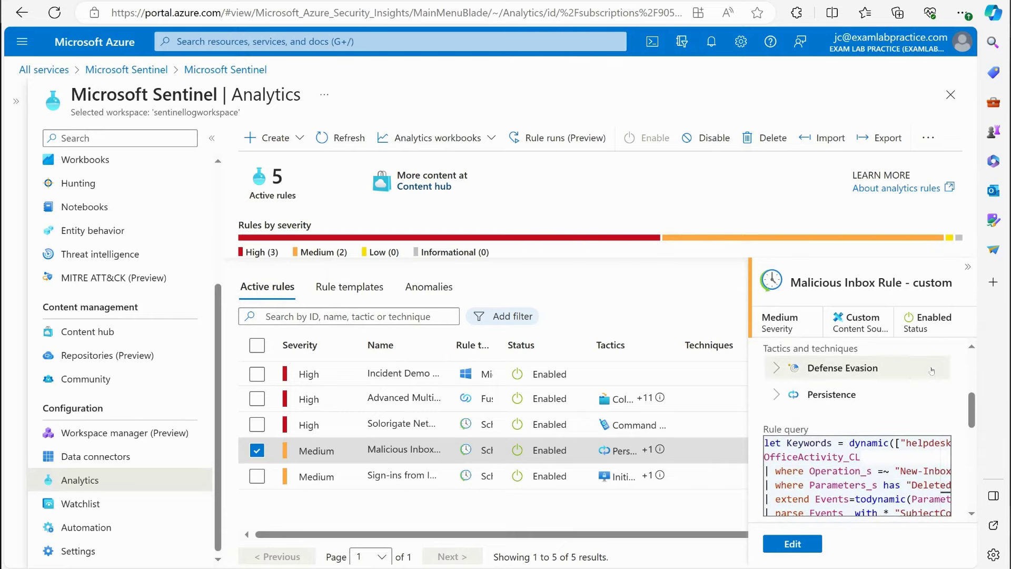
scroll(865, 442, "down", 2)
scroll(866, 443, "up", 2)
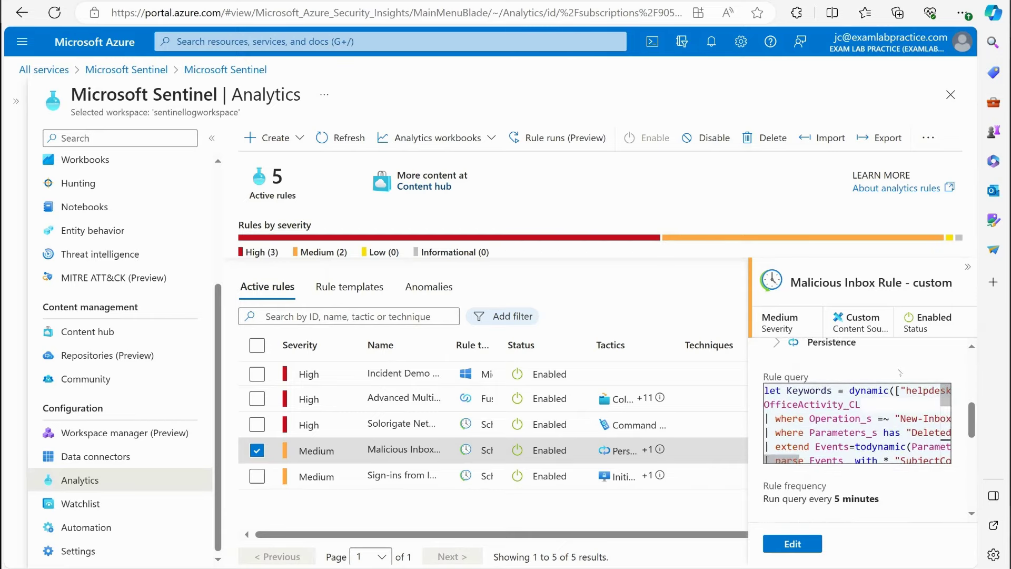
scroll(888, 359, "up", 2)
scroll(888, 360, "up", 1)
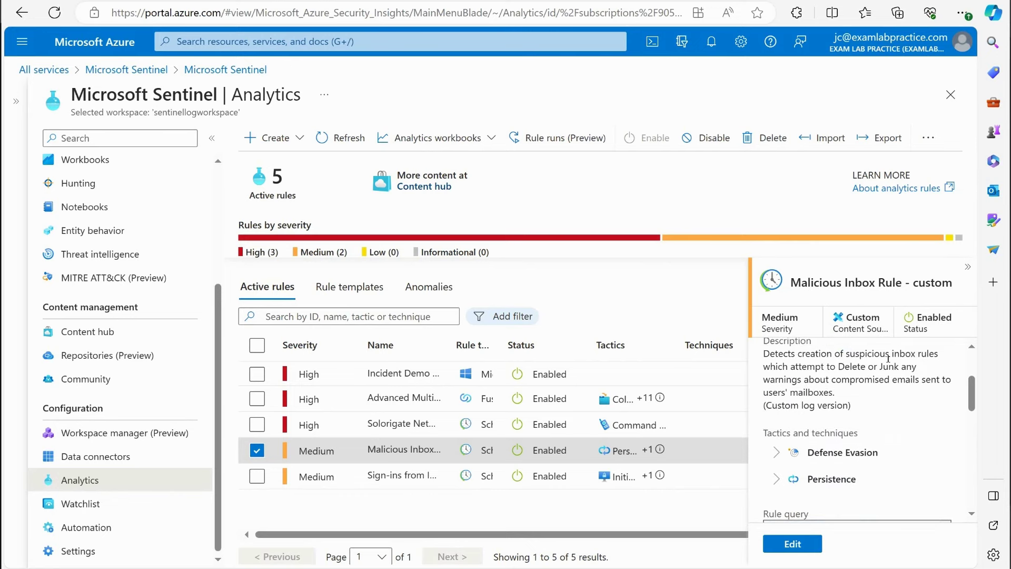
scroll(888, 359, "down", 3)
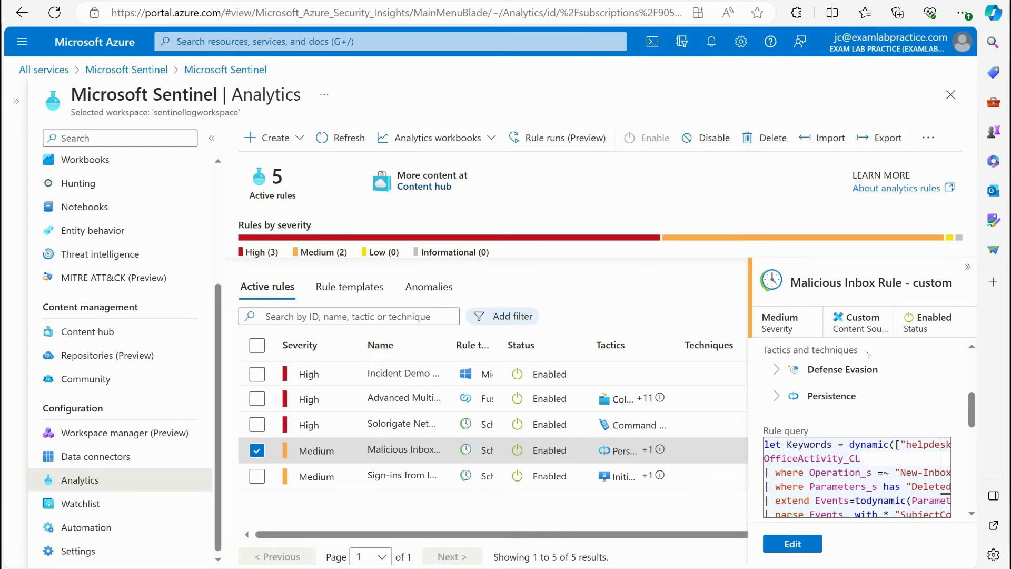
scroll(869, 356, "down", 2)
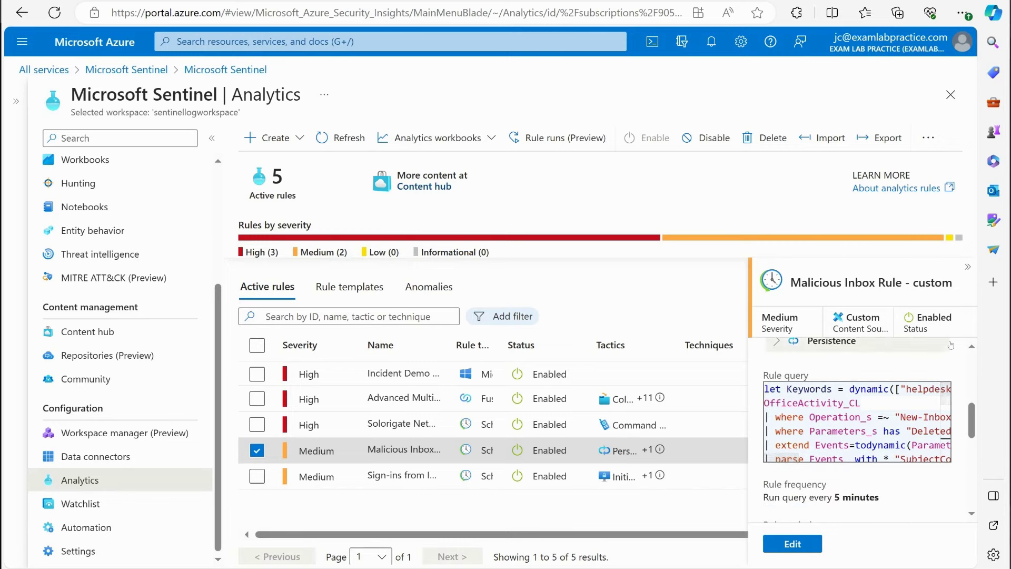
scroll(939, 321, "down", 1)
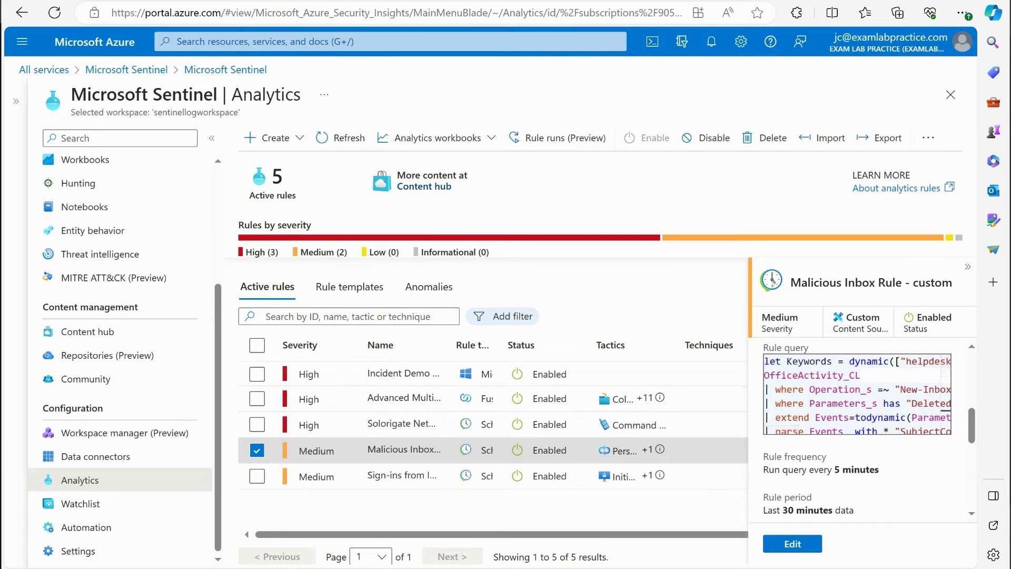
Widen the Rule type column and show the sign-ins from IPs rule's details
left_click_drag(502, 344, 628, 345)
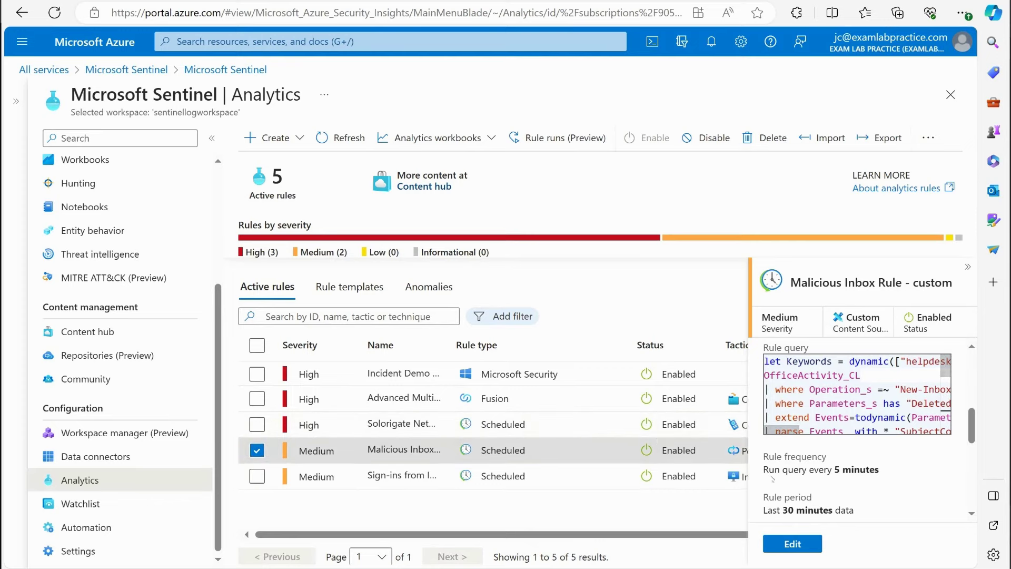
scroll(843, 453, "down", 3)
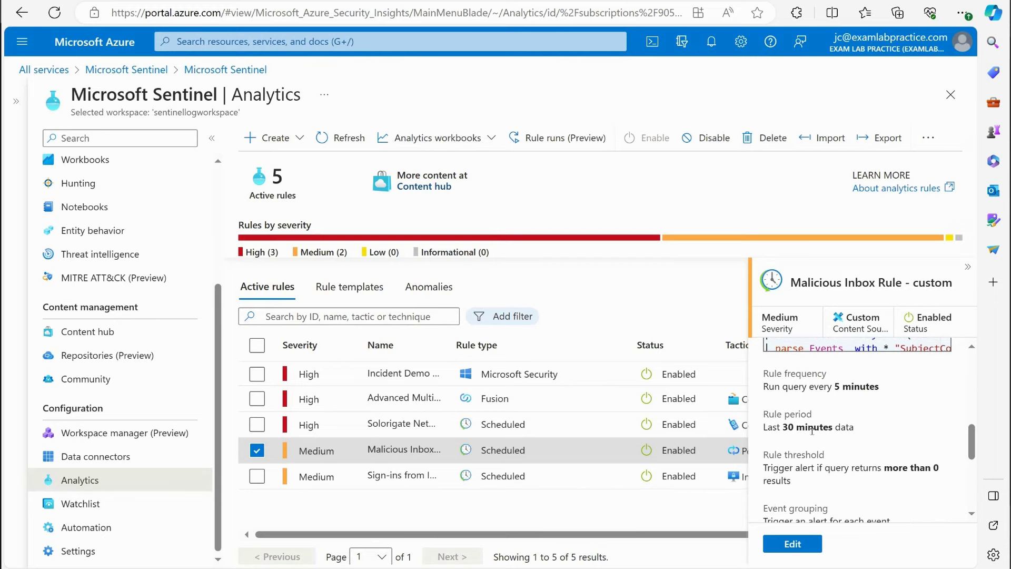
scroll(862, 437, "down", 1)
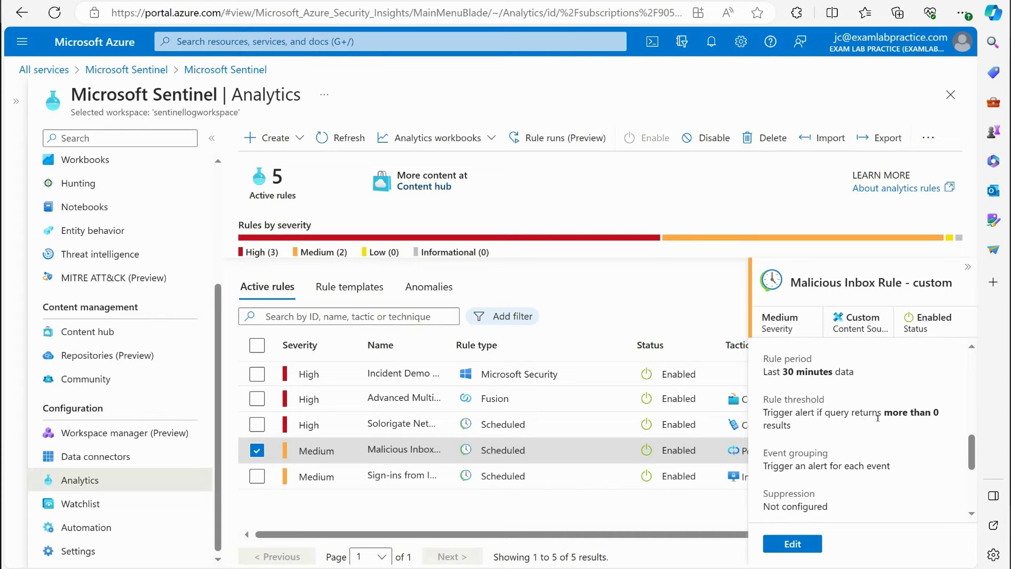
scroll(878, 418, "down", 1)
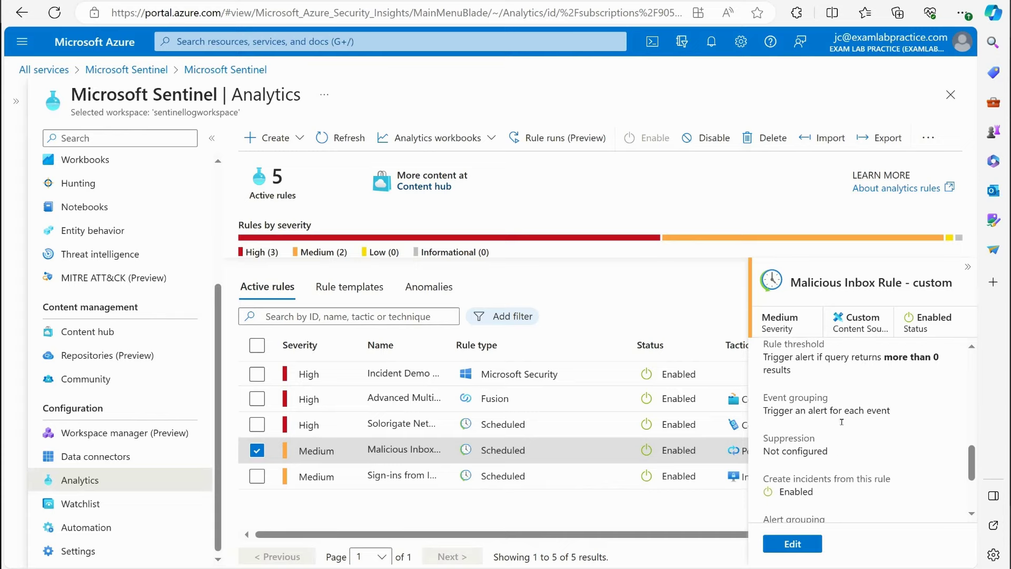
left_click(438, 476)
scroll(967, 385, "up", 2)
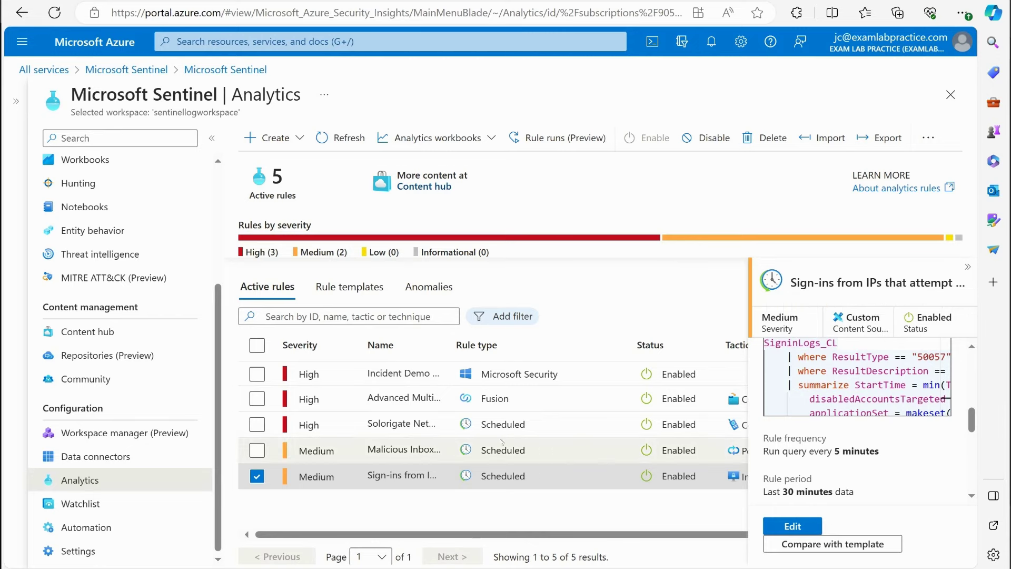
Open the sign-ins rule for editing and inspect its severity and tactics choices unchanged
left_click(789, 527)
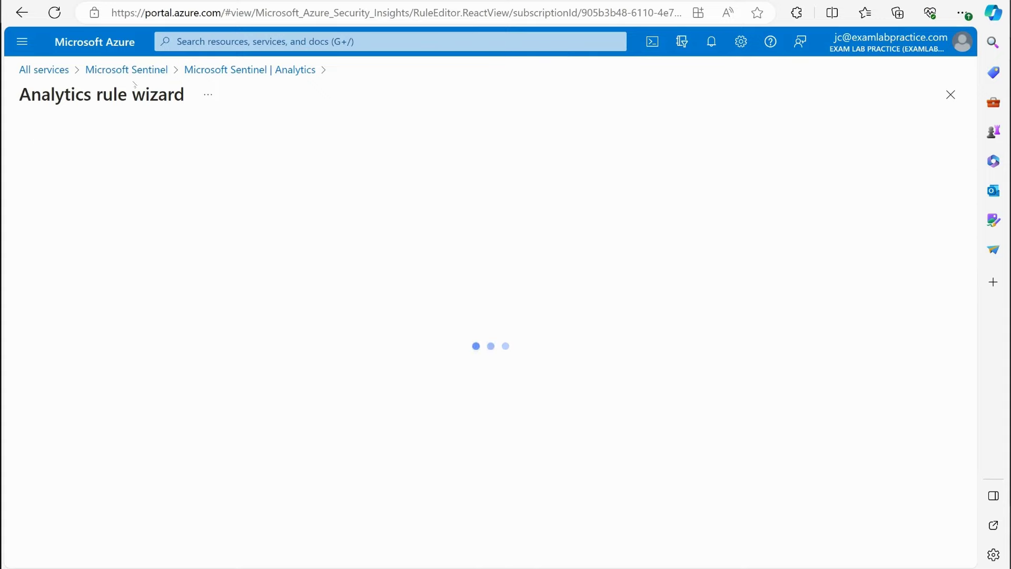
scroll(187, 207, "down", 1)
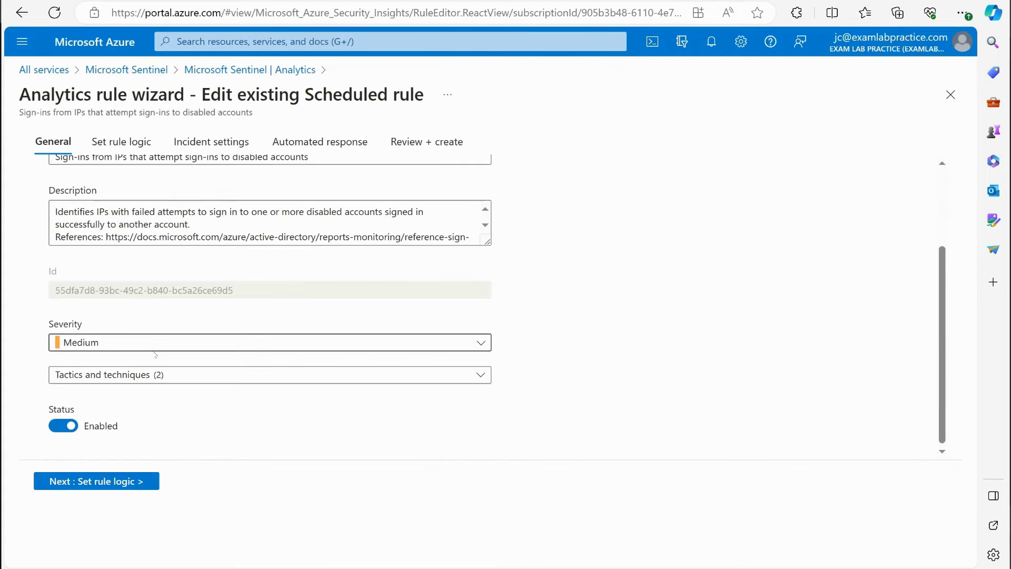
left_click(190, 342)
left_click(619, 387)
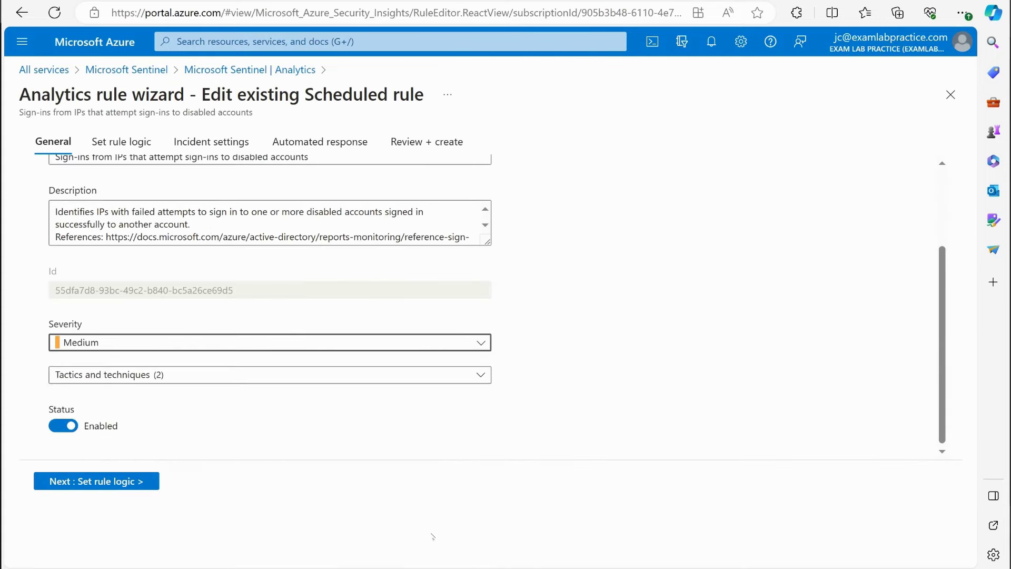
left_click(190, 374)
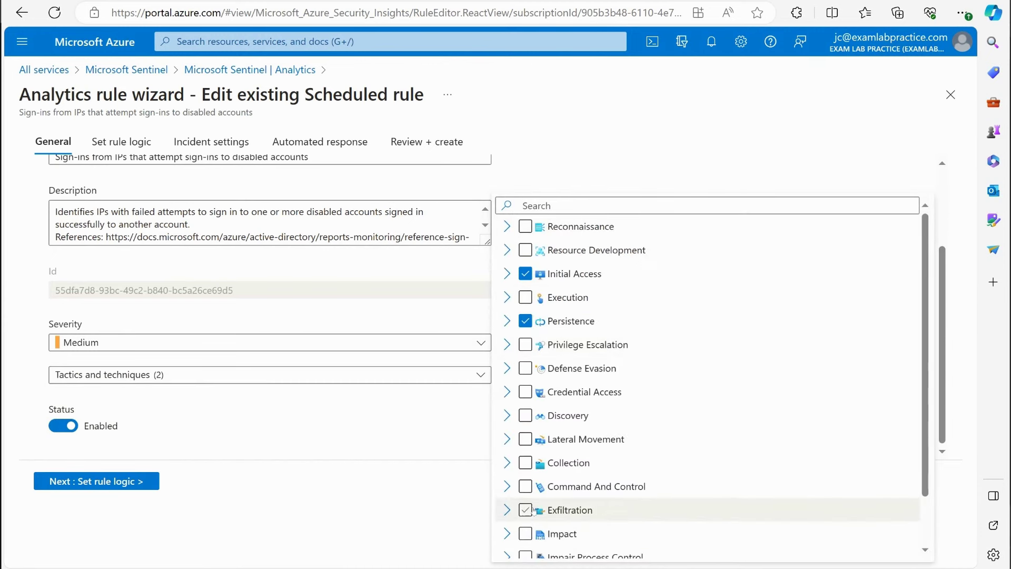
left_click(378, 433)
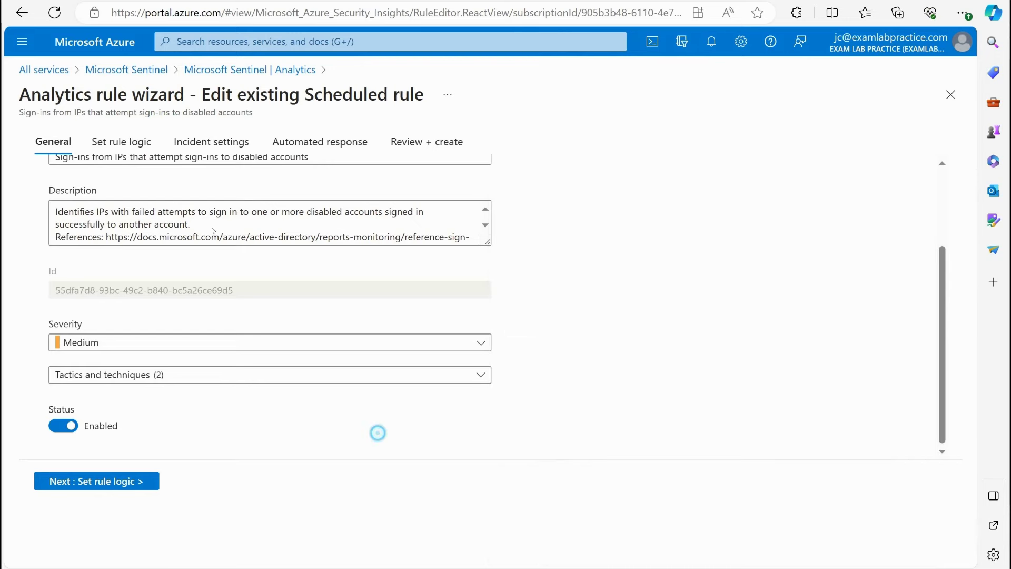
Look through the rule logic and its query scheduling settings
left_click(138, 143)
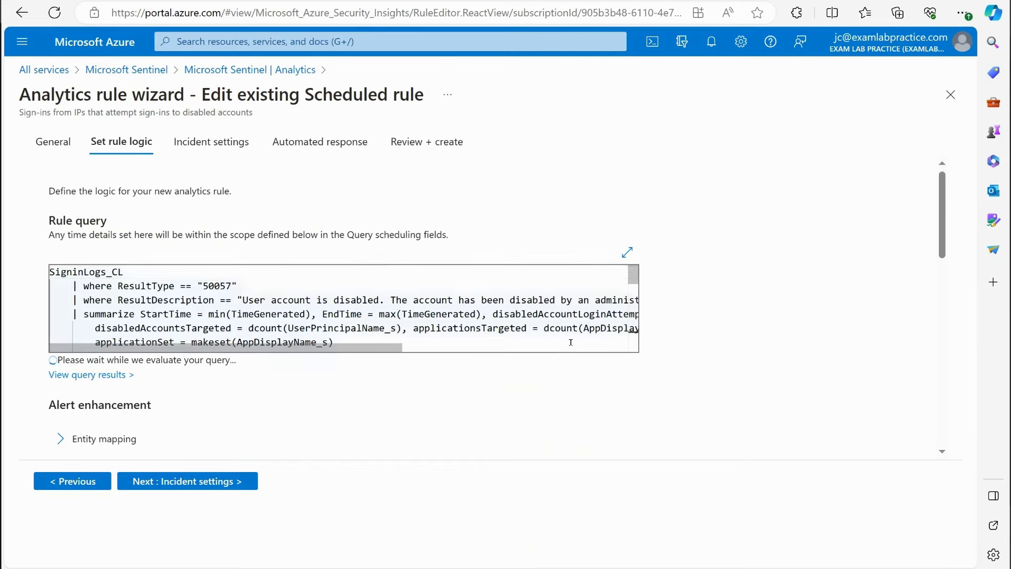
scroll(488, 318, "down", 5)
left_click_drag(634, 330, 635, 274)
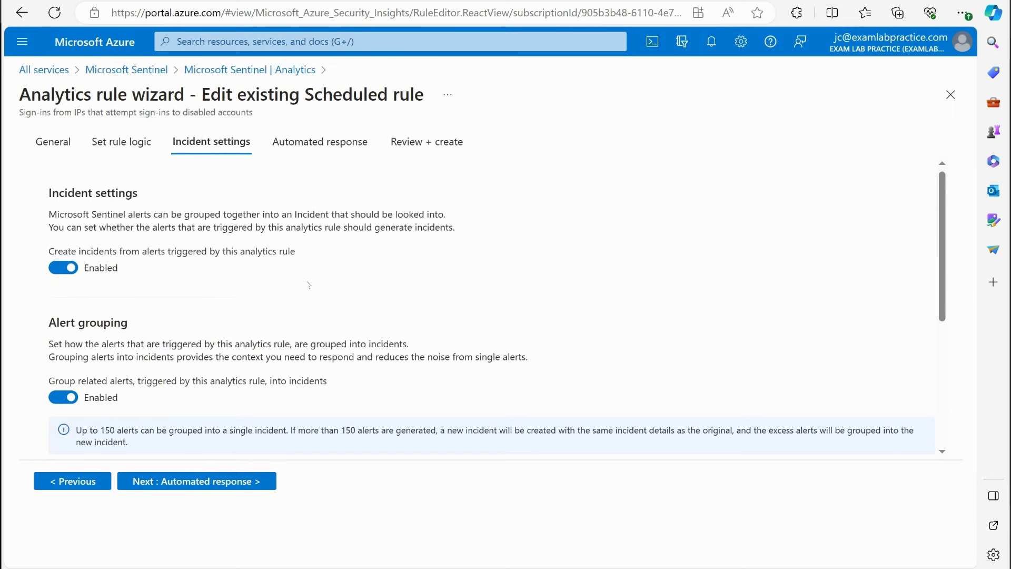
scroll(234, 254, "down", 4)
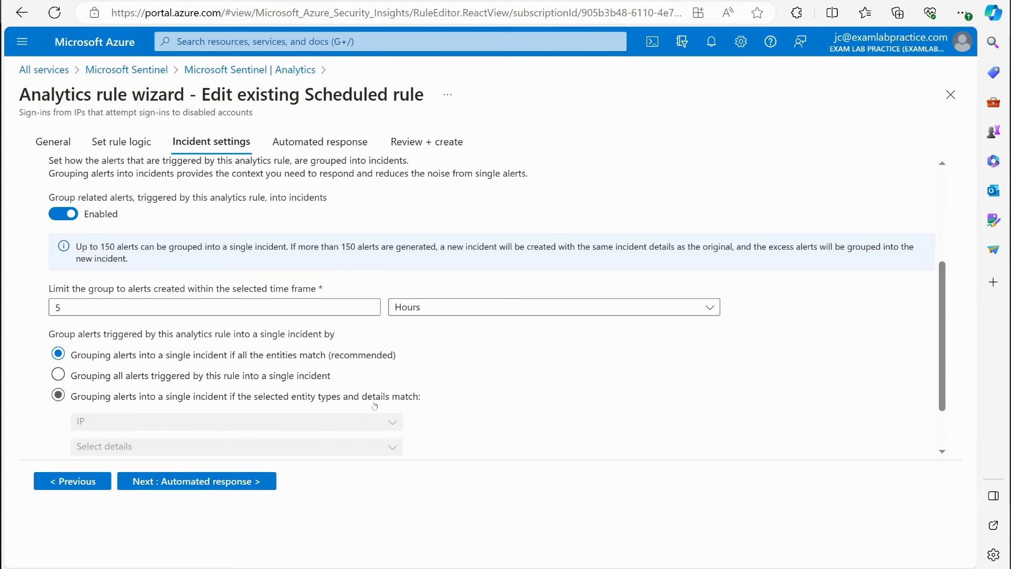
scroll(119, 374, "down", 2)
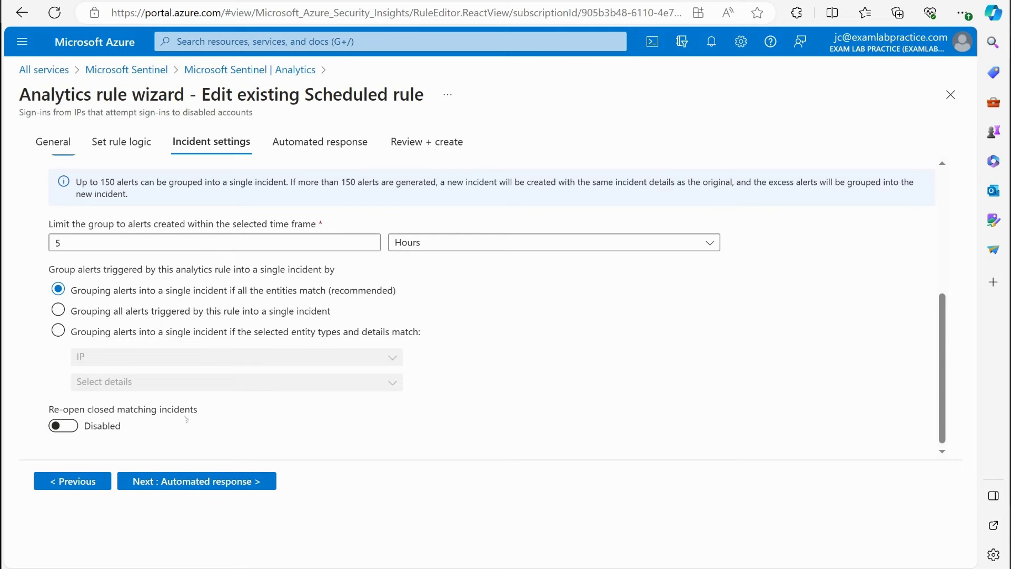
Step through Automated response and Review + create, then return to the Analytics rules list
left_click(148, 481)
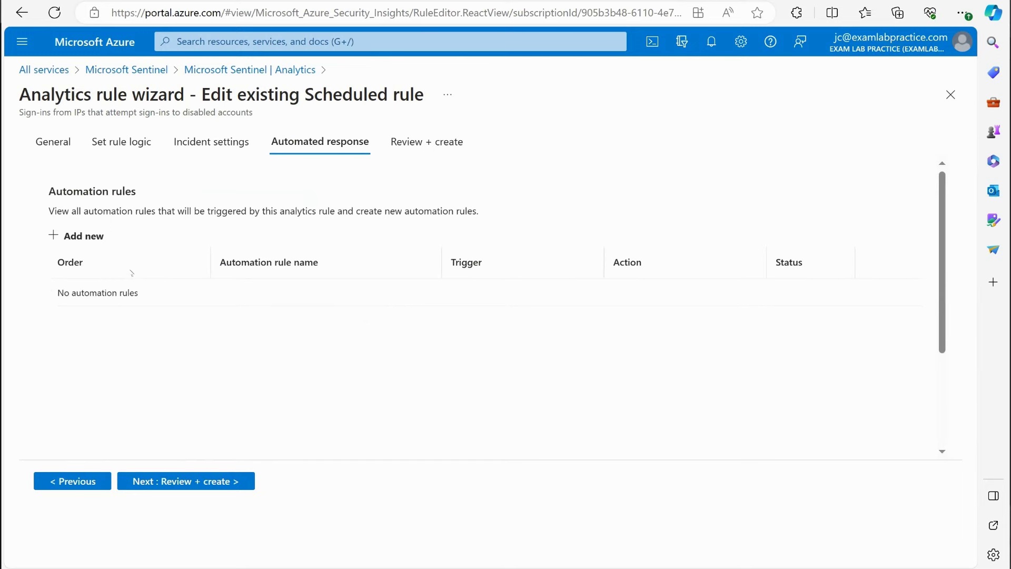
left_click(417, 145)
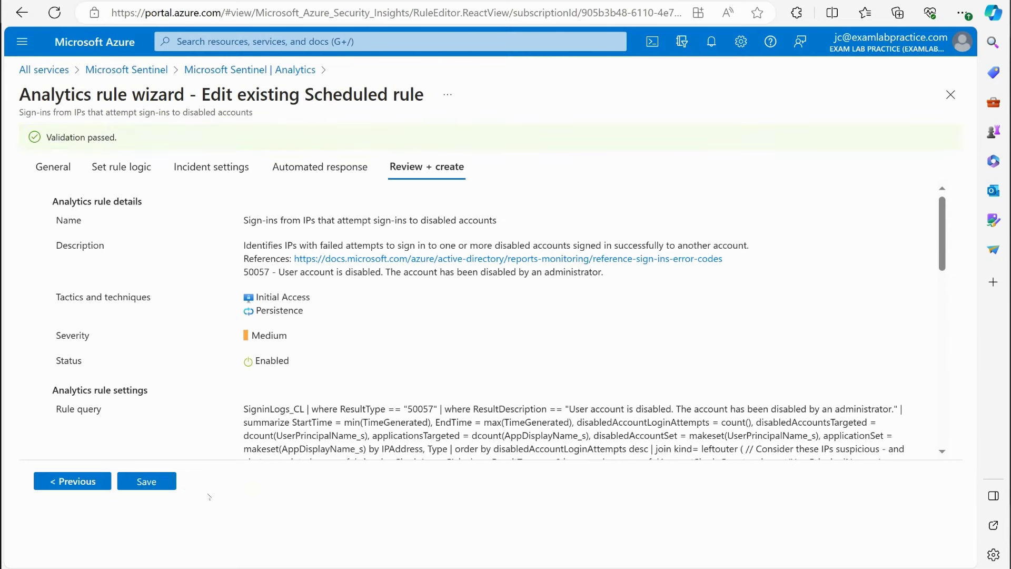
left_click(248, 70)
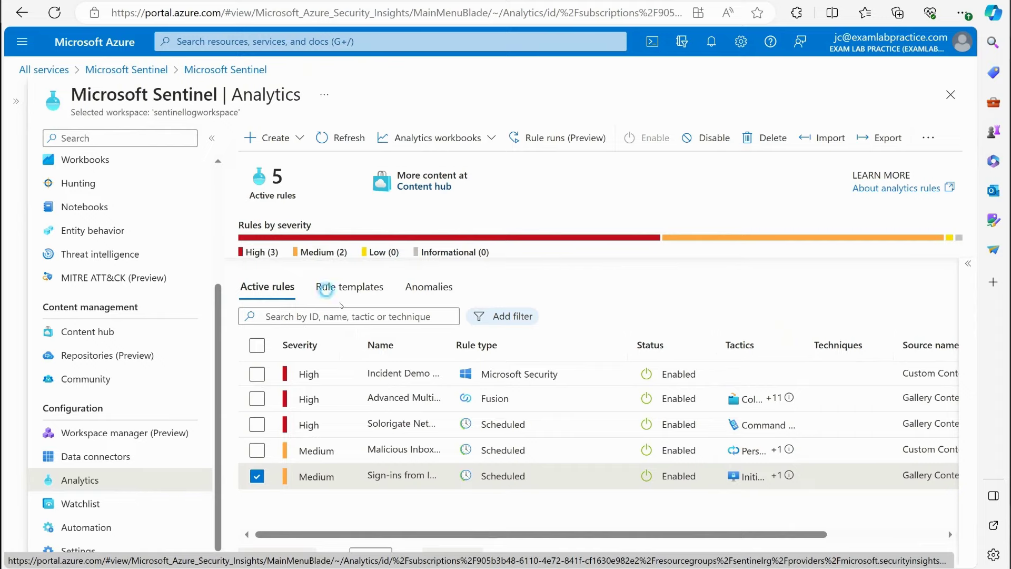
left_click(355, 290)
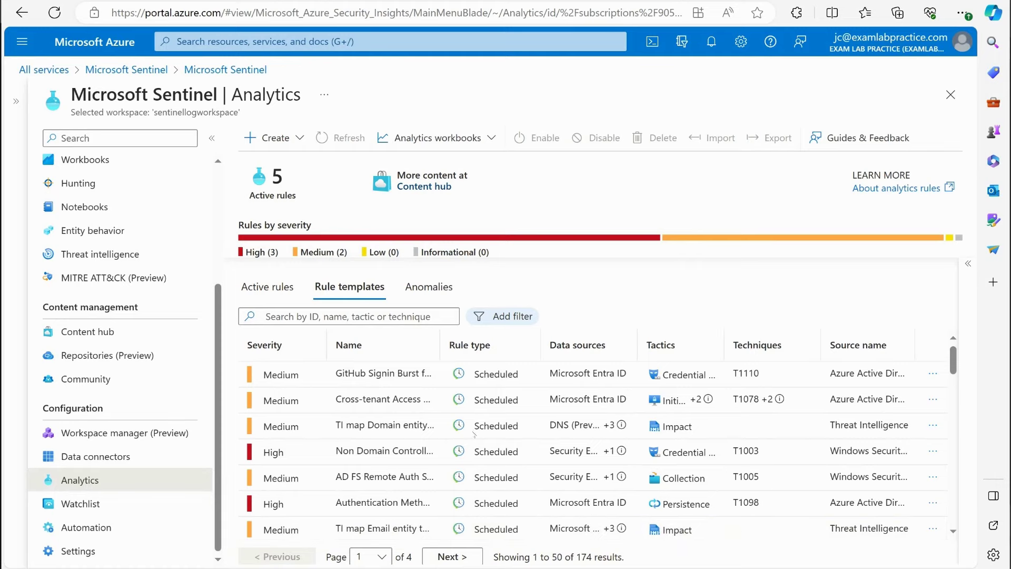
Back on Active rules, select the Malicious Inbox and sign-in rules and autofit the Rule type column
left_click(269, 288)
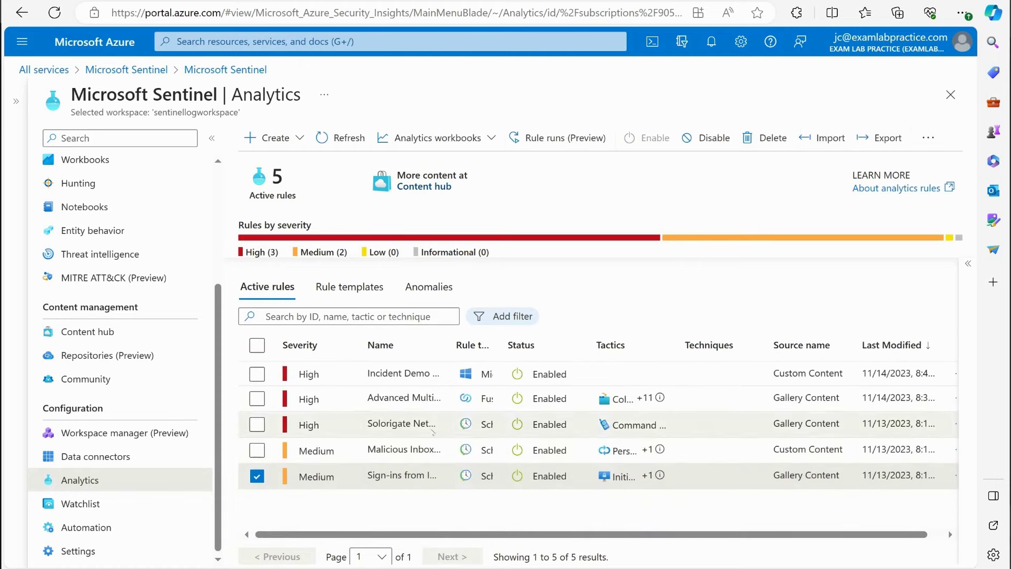
left_click(453, 450)
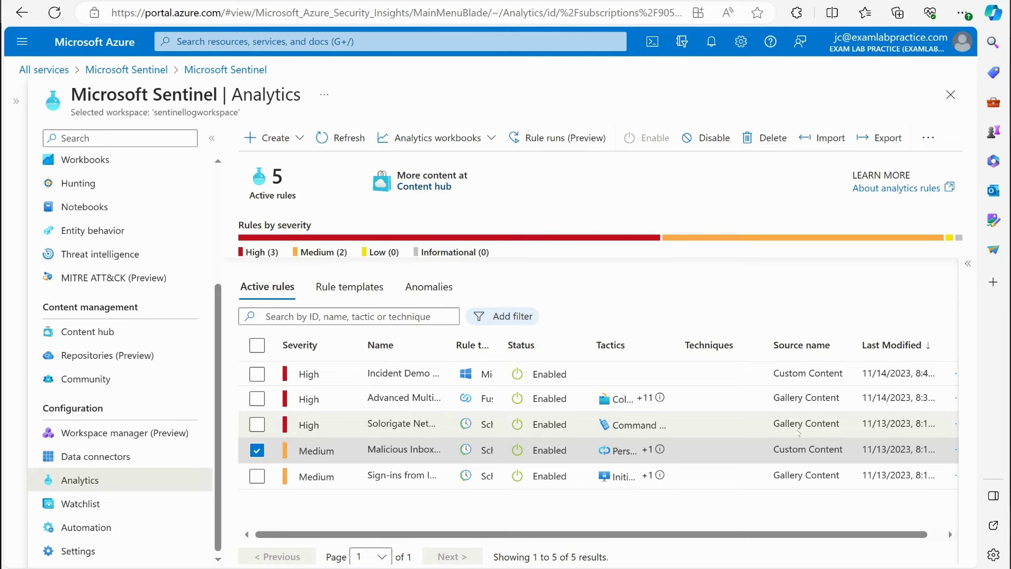
double_click(496, 344)
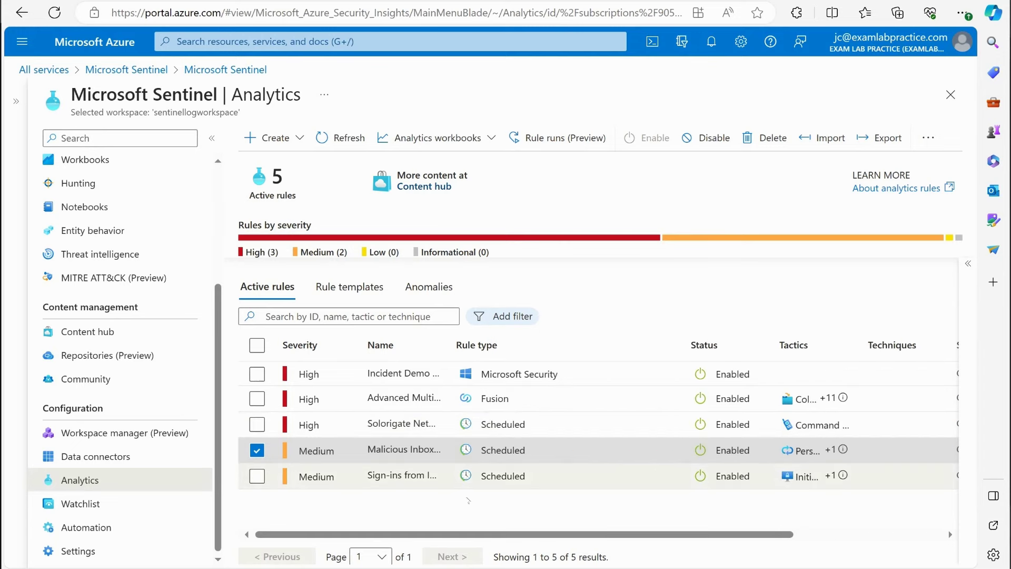
left_click(499, 475)
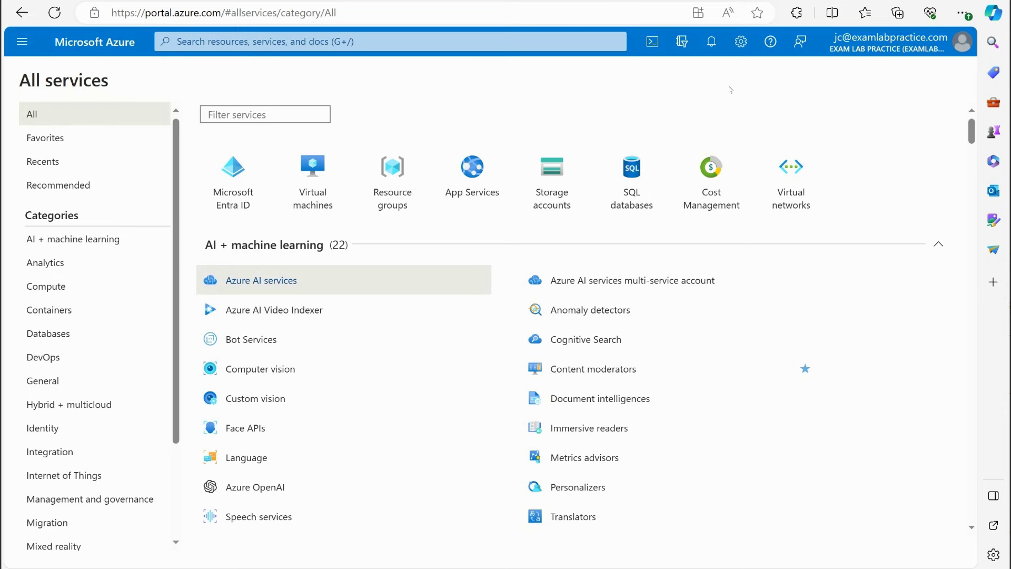
Reopen SentinelLogWorkspace's Sentinel Analytics page via a 'senti' filter and show the Create rule types
left_click(33, 38)
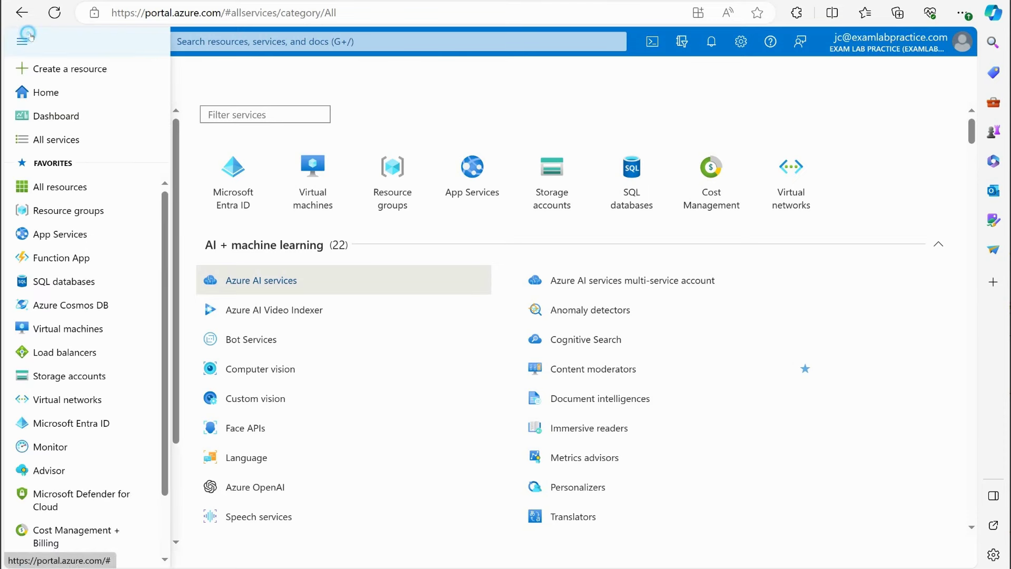
left_click(236, 116)
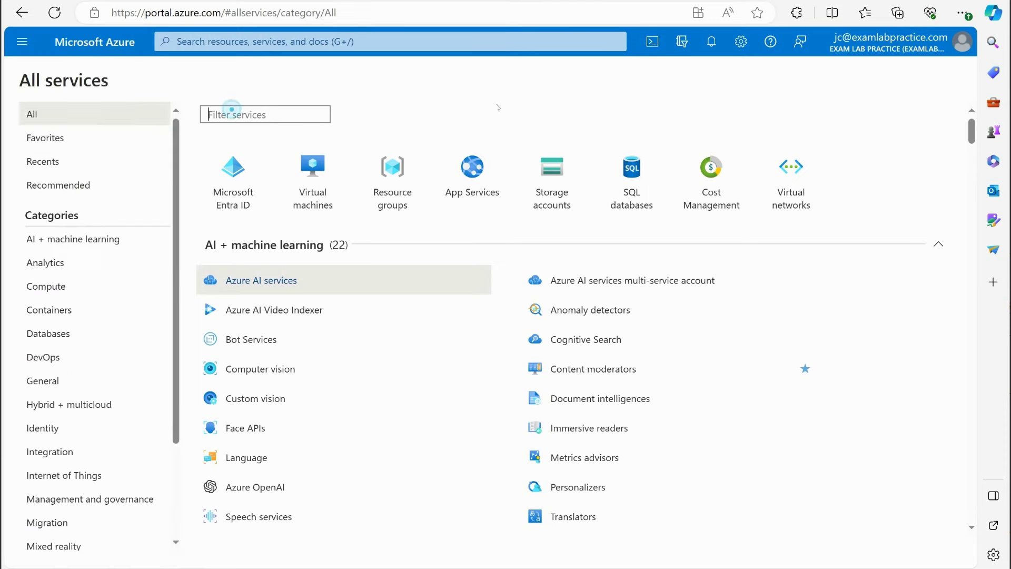
type("senti")
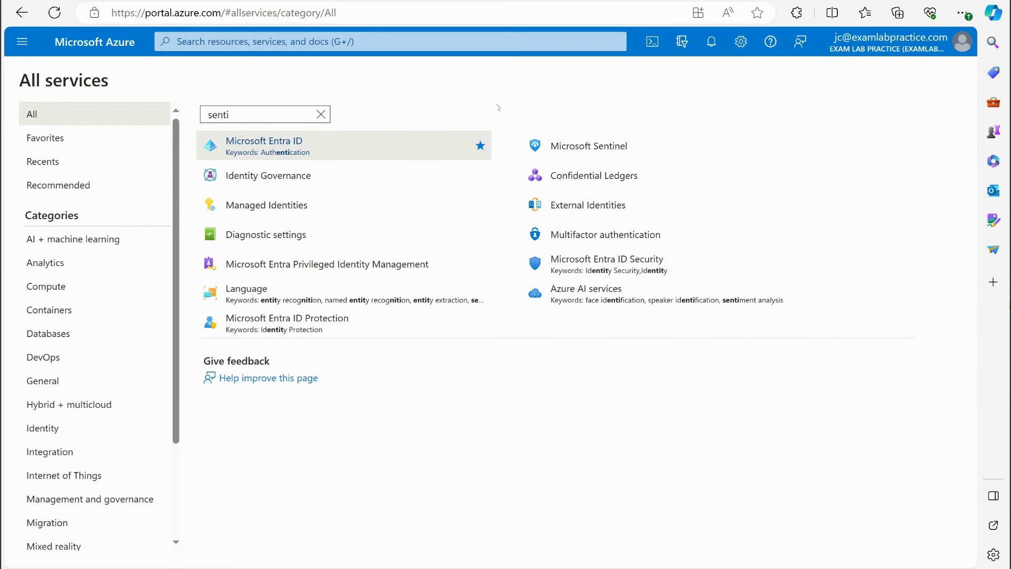
left_click(609, 147)
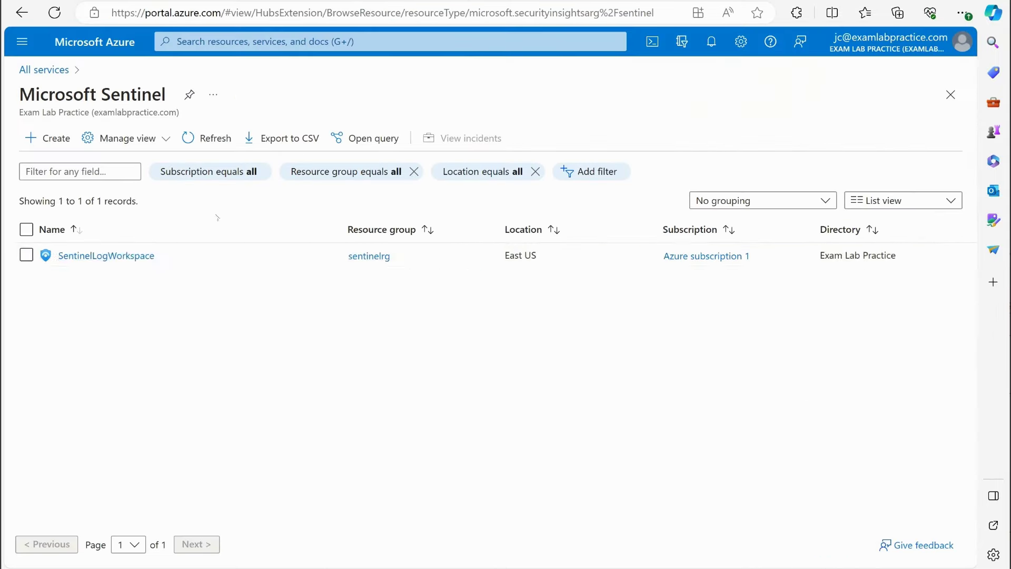
left_click(114, 255)
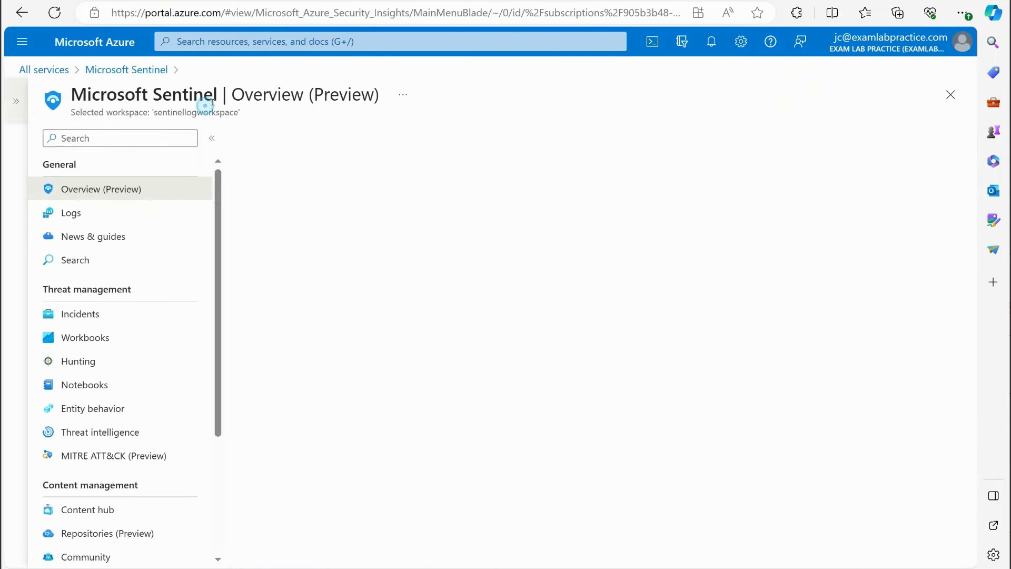
scroll(115, 263, "down", 3)
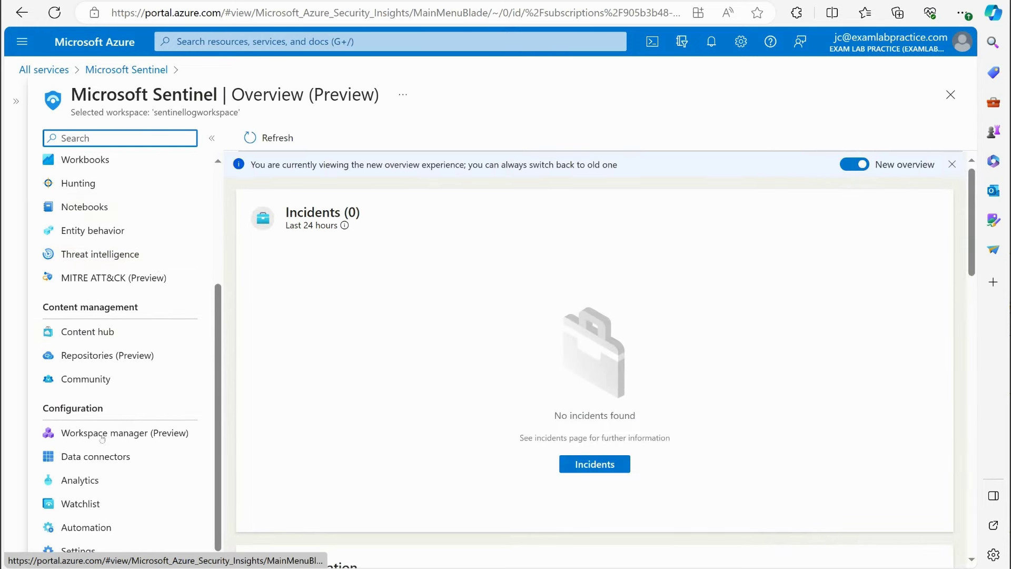
left_click(80, 480)
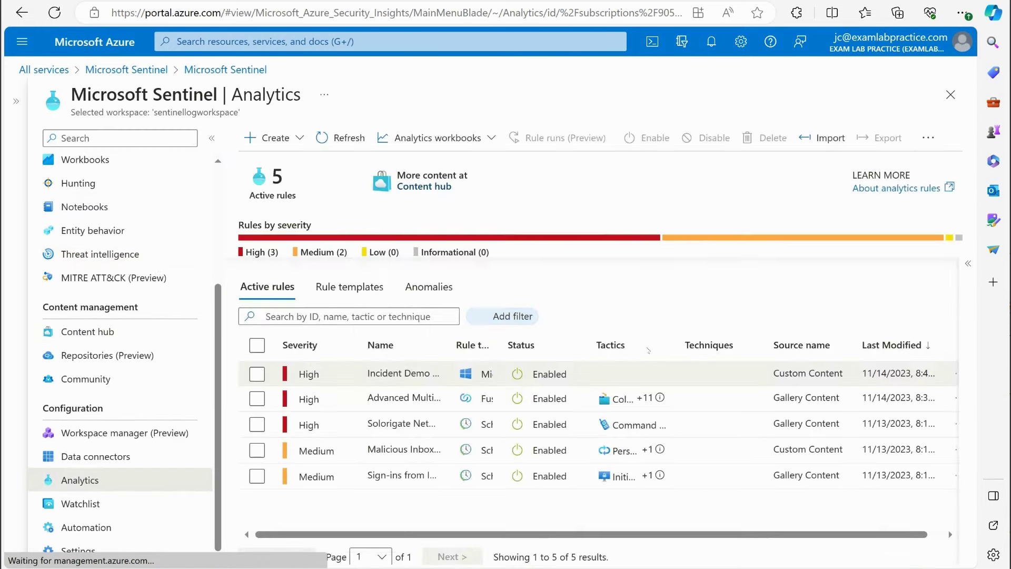
left_click(301, 134)
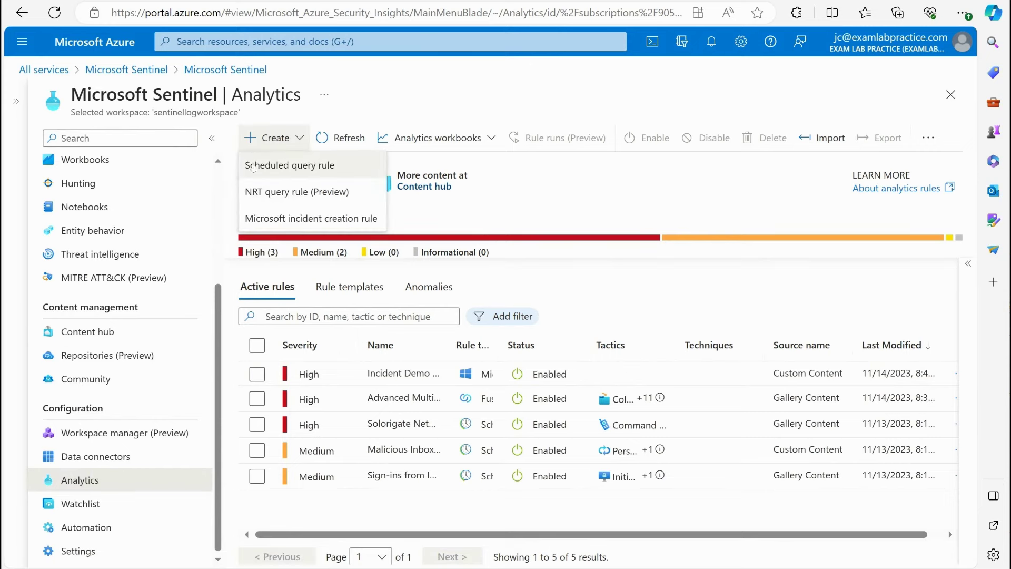
Start a scheduled query rule named 'Unknown Signins' with severity kept at Medium
left_click(352, 166)
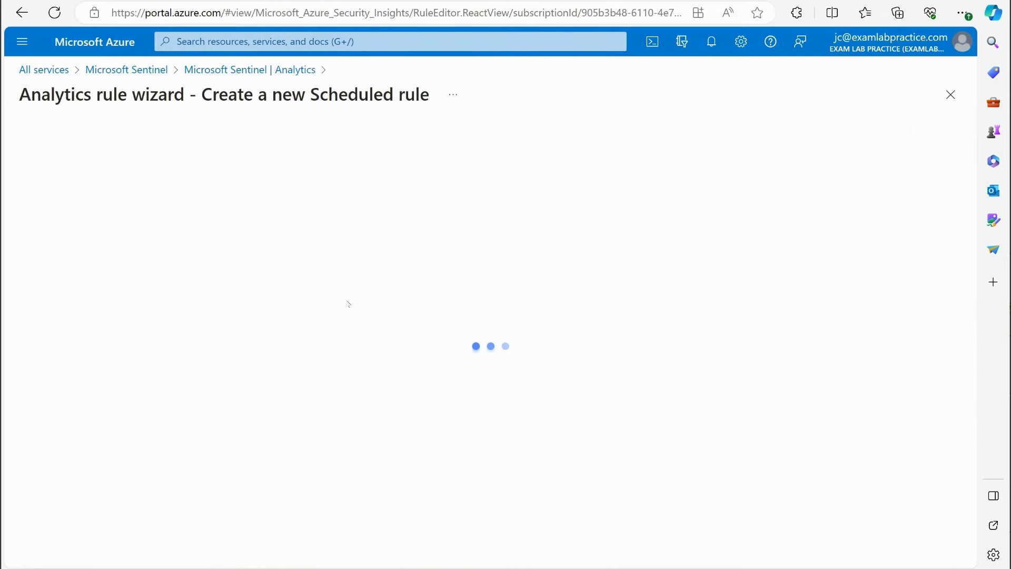
left_click(117, 271)
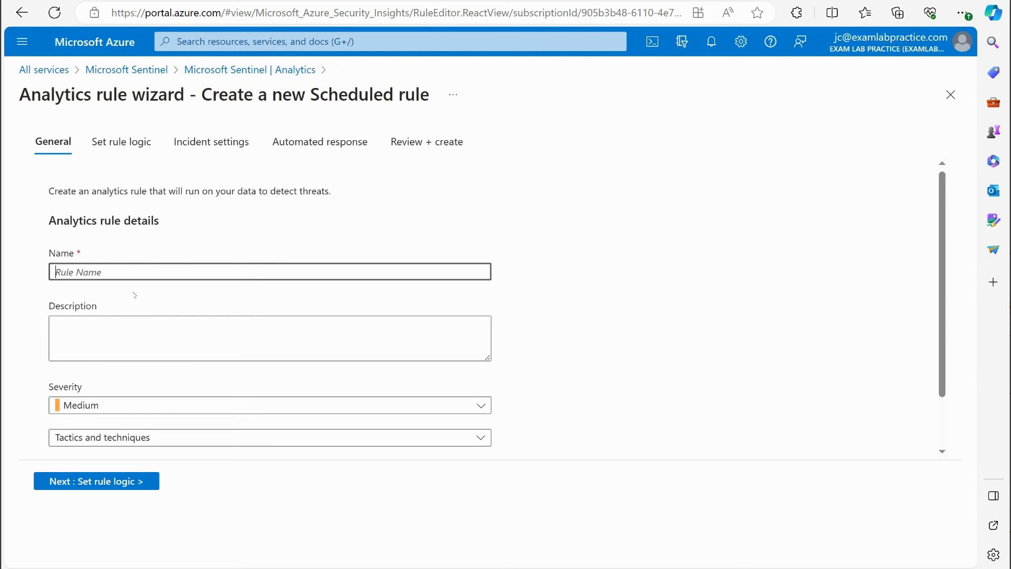
type("Unknown Sing")
key("BackSpace")
type("gnins")
scroll(124, 355, "down", 1)
left_click(115, 343)
left_click(150, 335)
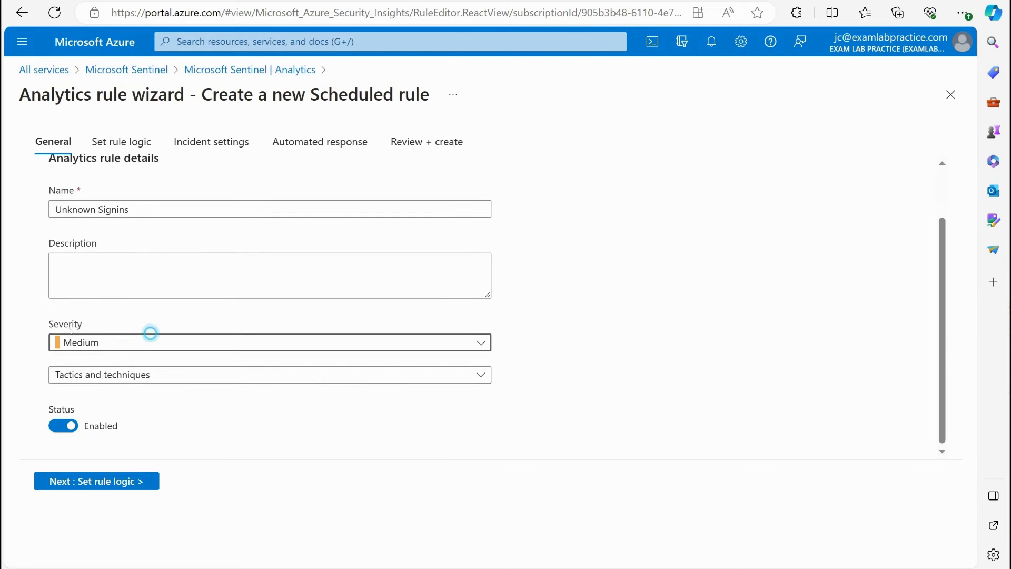
Paste the query SigninLogs_CL | where ResultType == "Unfamiliar sign-in" into the rule query
left_click(95, 481)
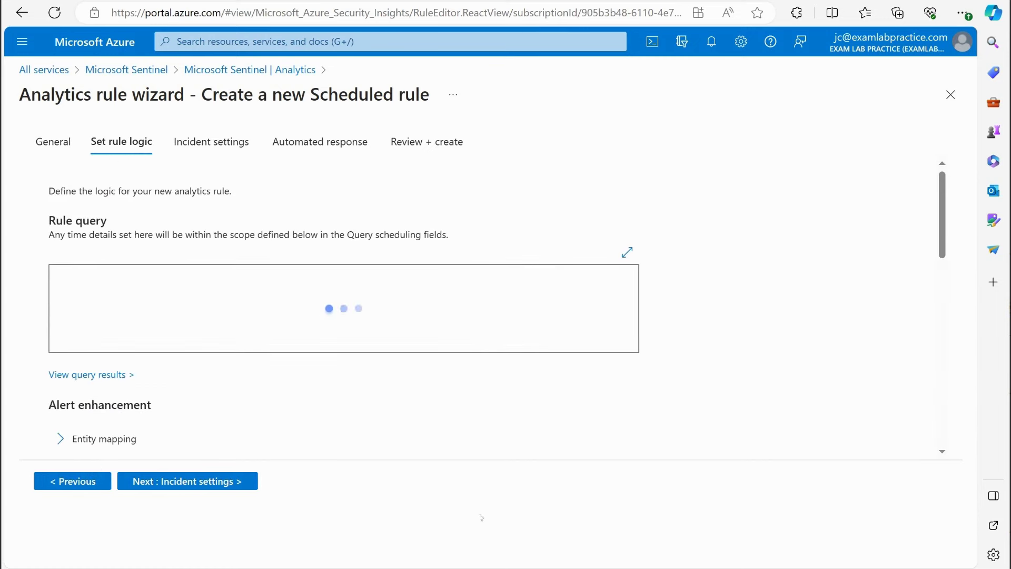
left_click(116, 285)
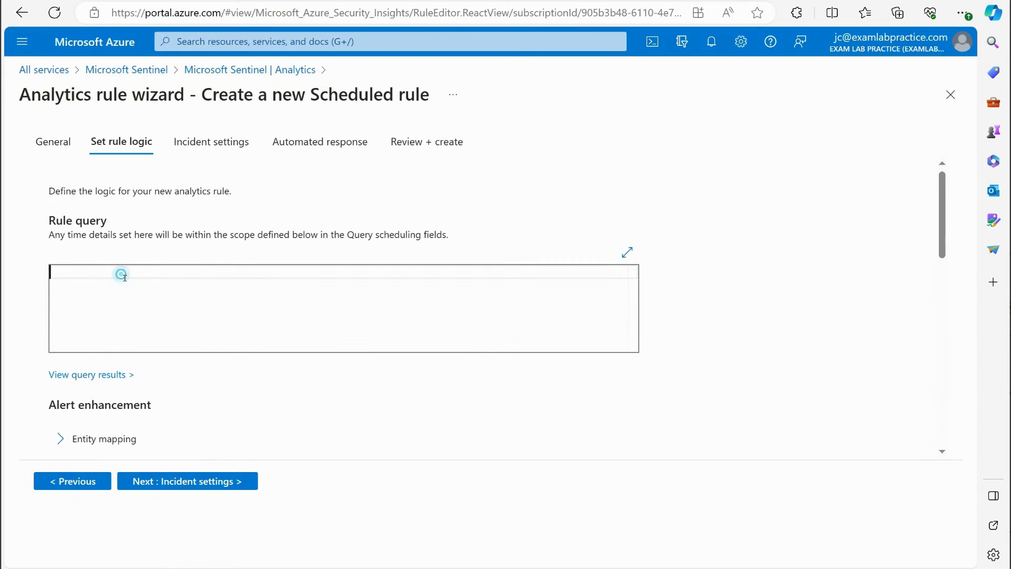
type("SigninLogs_CL     | where ResultType == \"Unfamiliar sign-in\"")
left_click(195, 325)
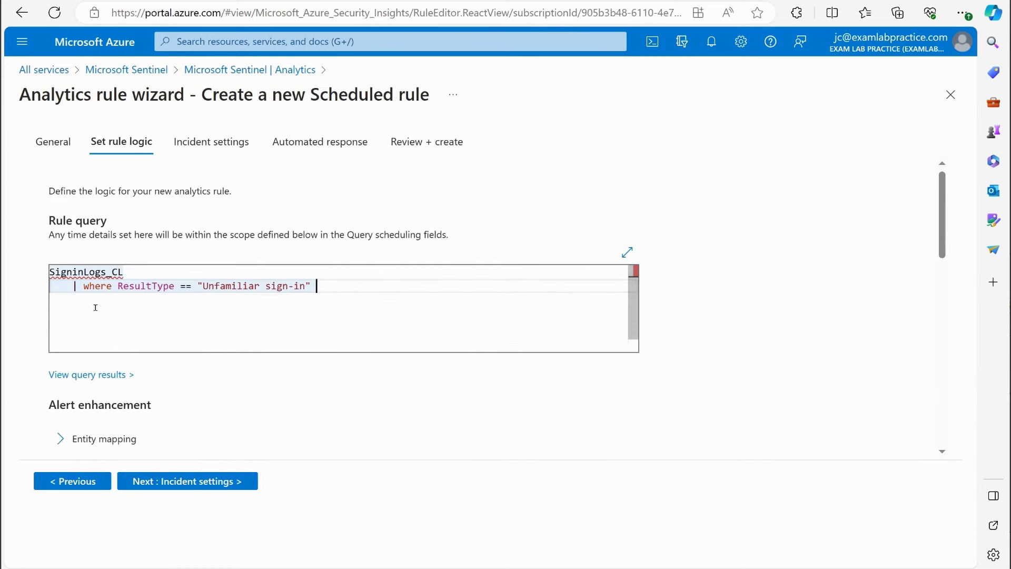
Highlight the SigninLogs_CL table name and the where clause to check the query
double_click(68, 273)
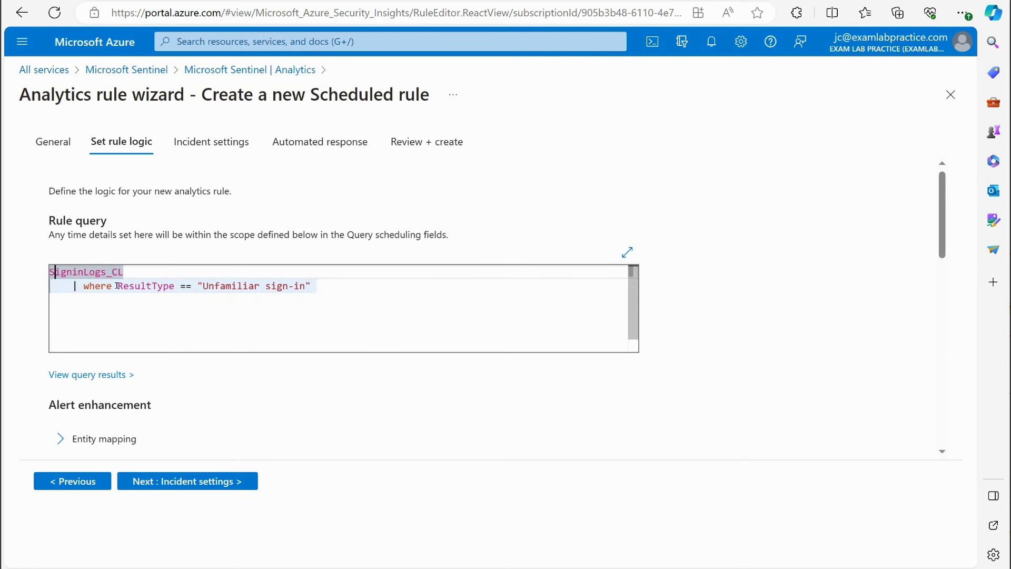
double_click(123, 273)
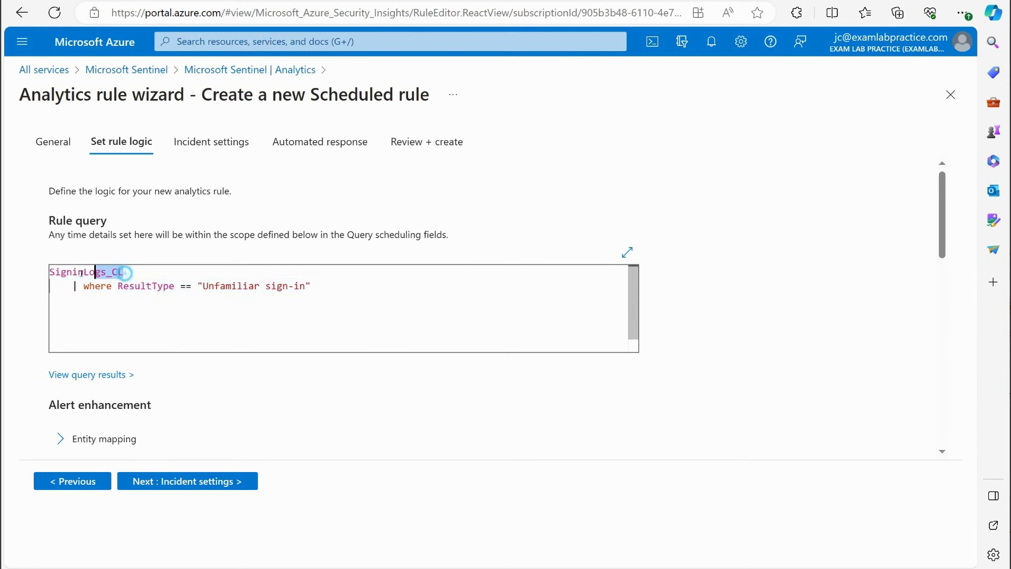
left_click(178, 323)
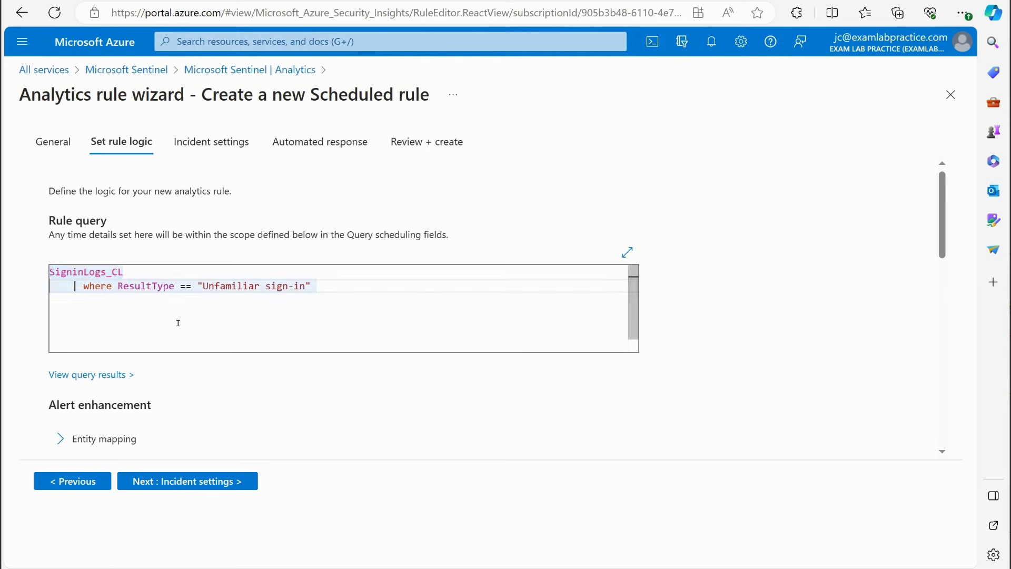
double_click(130, 281)
left_click(67, 299)
left_click_drag(67, 299, 314, 295)
left_click(349, 299)
left_click_drag(67, 286, 314, 291)
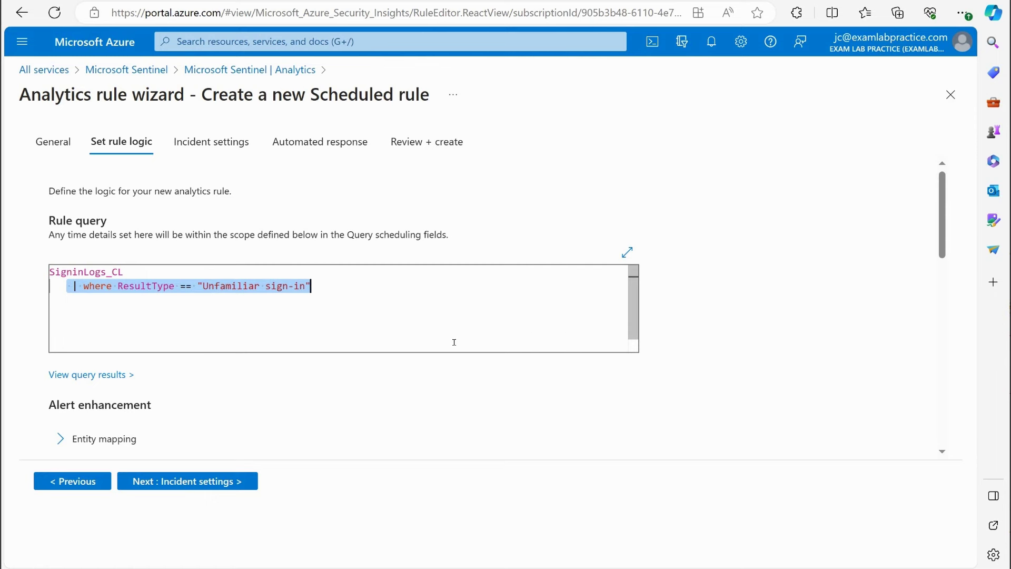
left_click(262, 318)
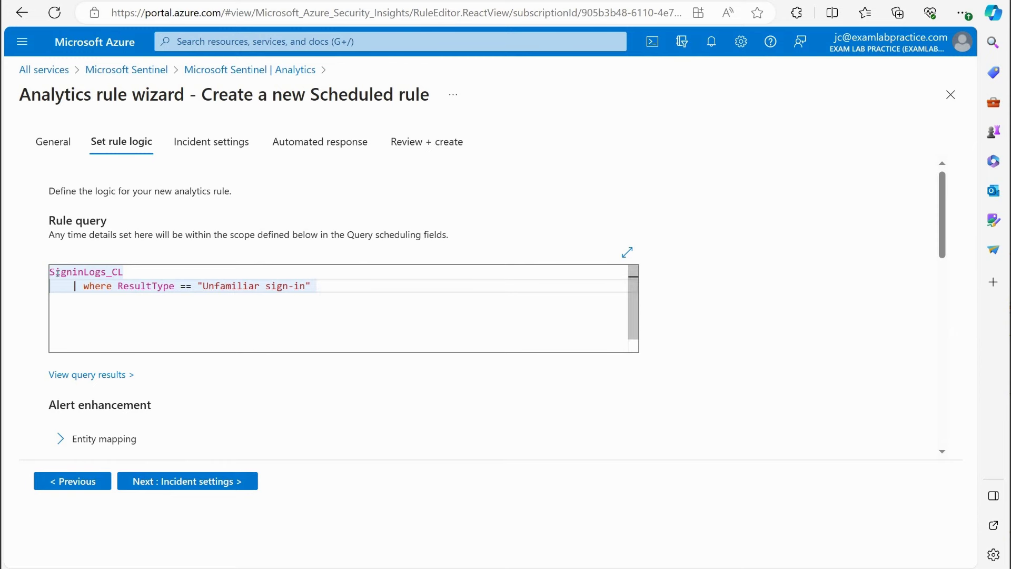
Check the "Unfamiliar sign-in" value, then preview the query's results
left_click_drag(130, 276, 49, 272)
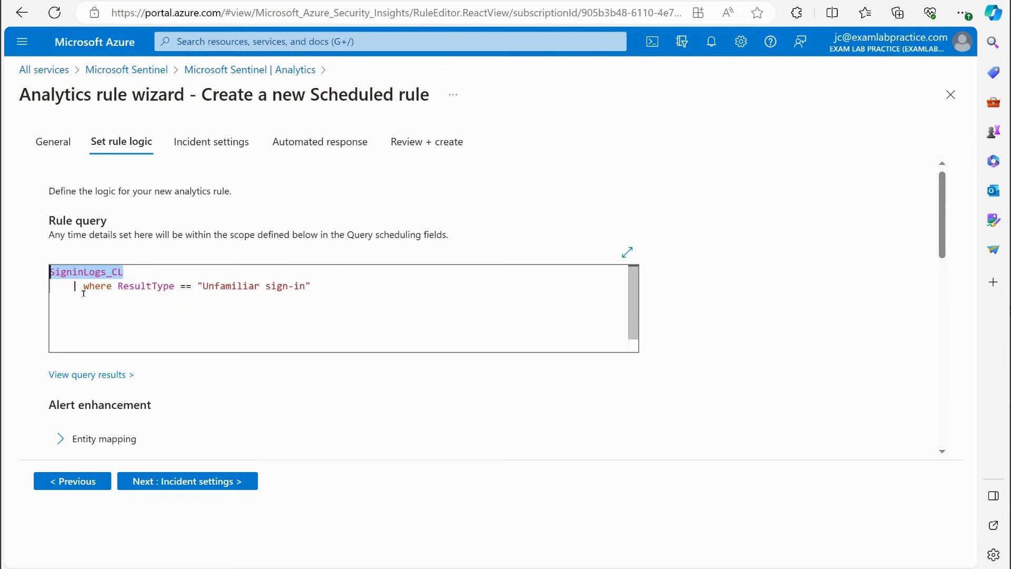
left_click_drag(79, 286, 306, 287)
left_click(180, 290)
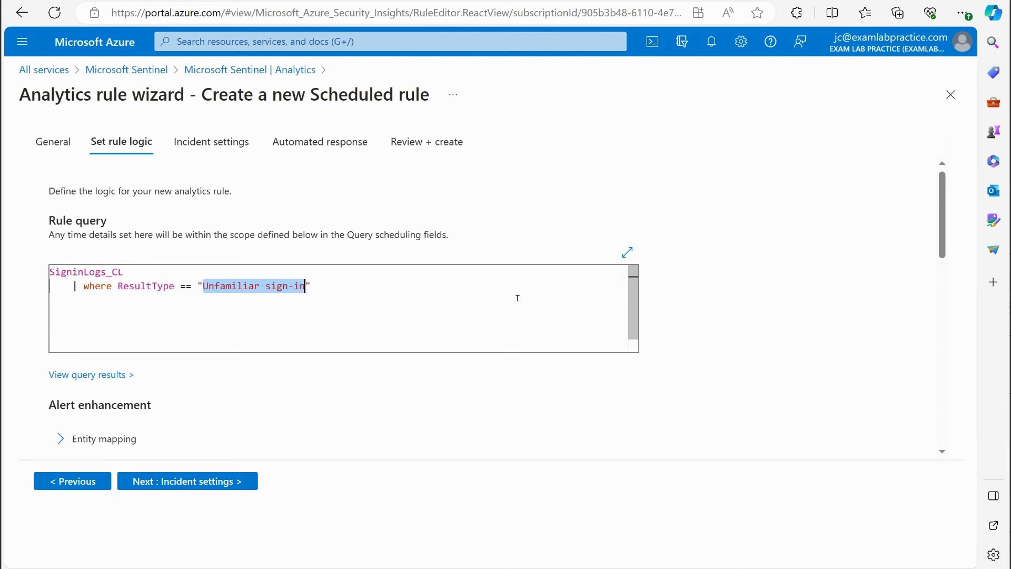
left_click(301, 324)
left_click_drag(204, 287, 312, 287)
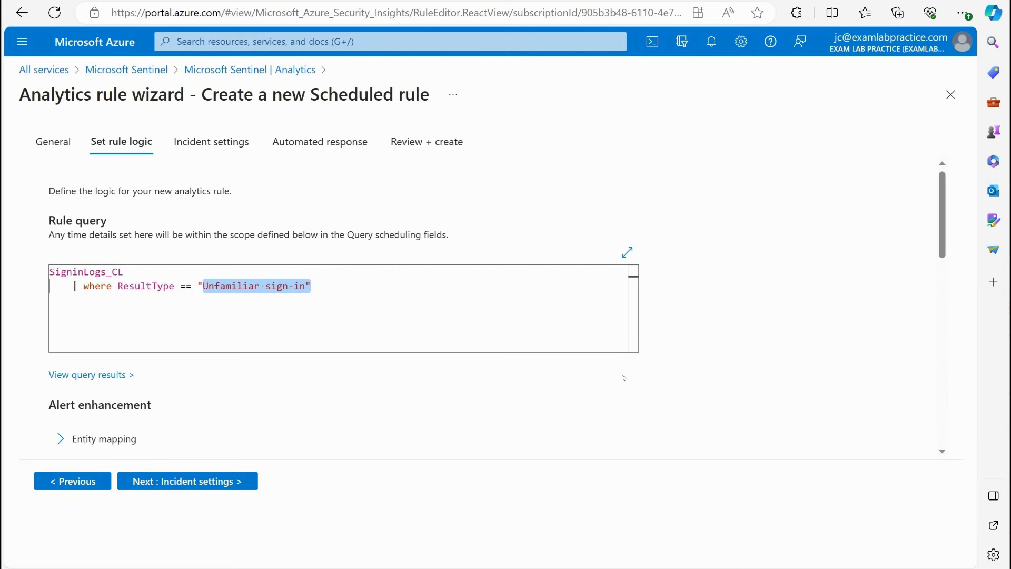
left_click(474, 398)
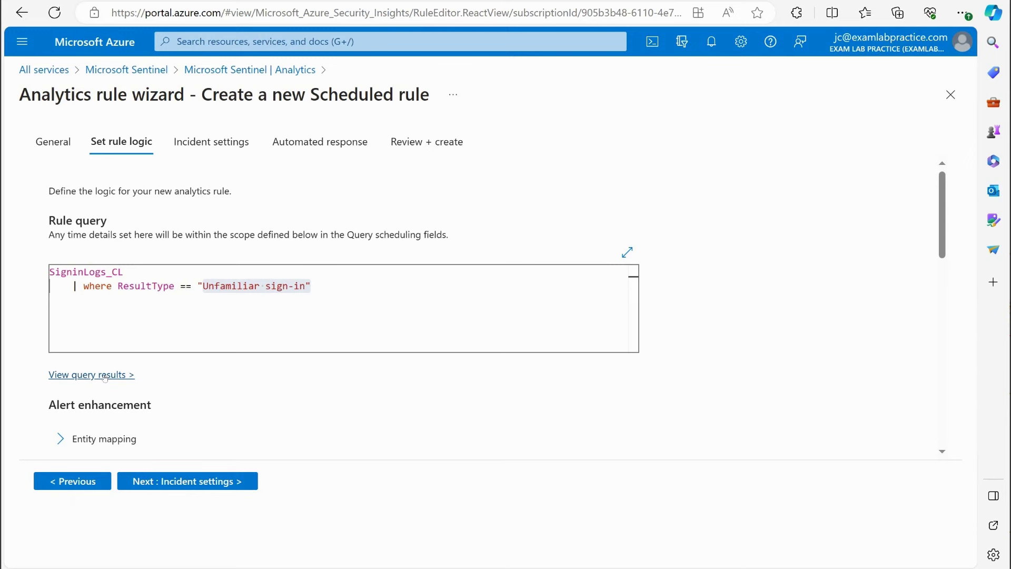
left_click(104, 377)
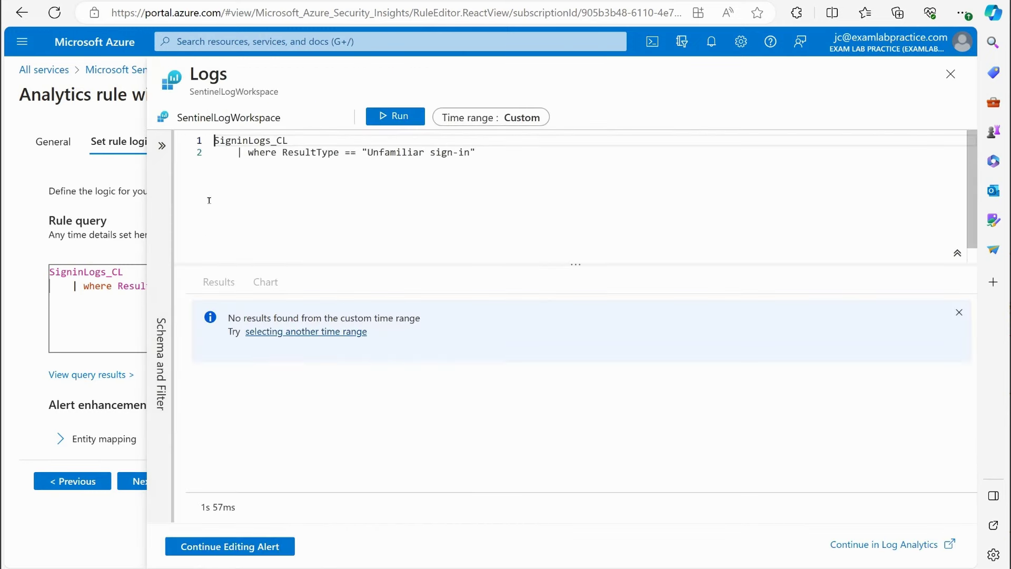
left_click(948, 83)
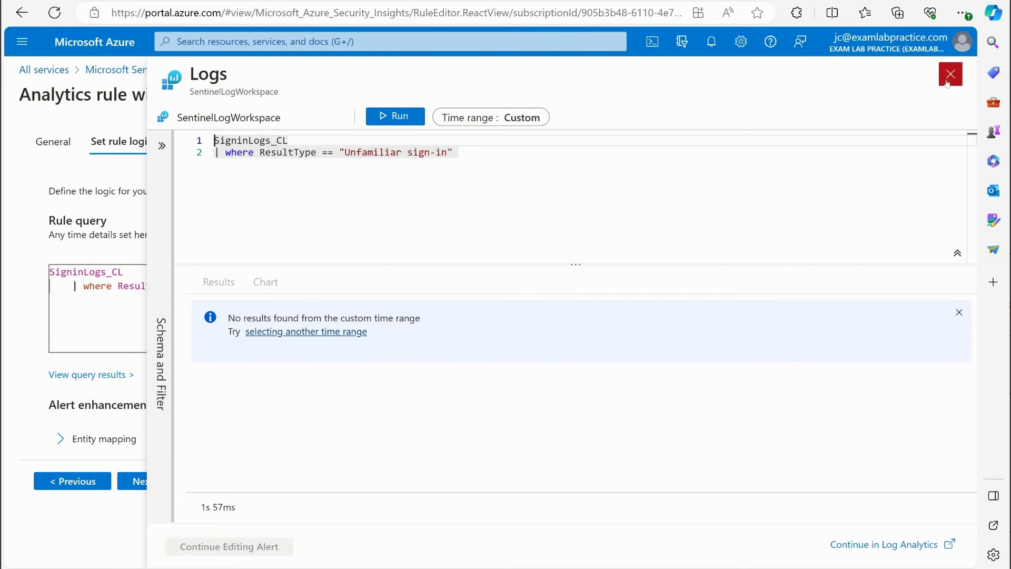
scroll(260, 317, "down", 1)
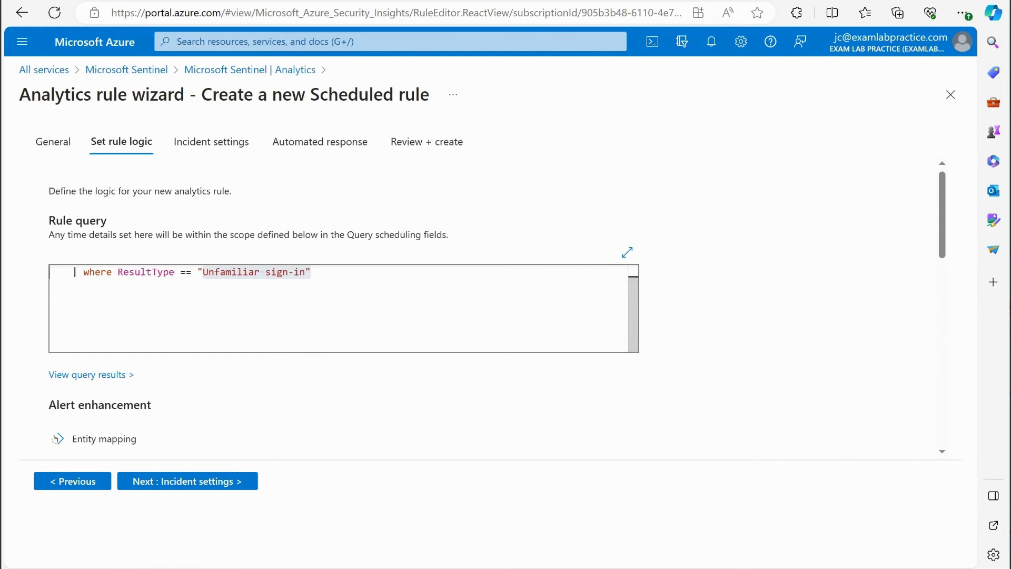
scroll(174, 287, "down", 5)
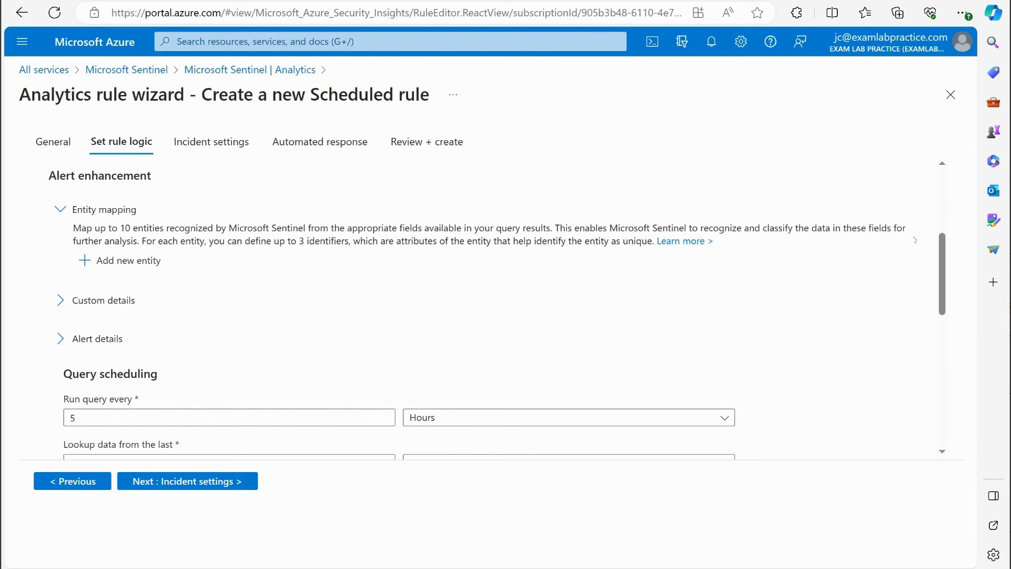
Map an Account entity with its Name identifier taken from AuthenticationDetails_s
left_click(105, 261)
left_click(293, 267)
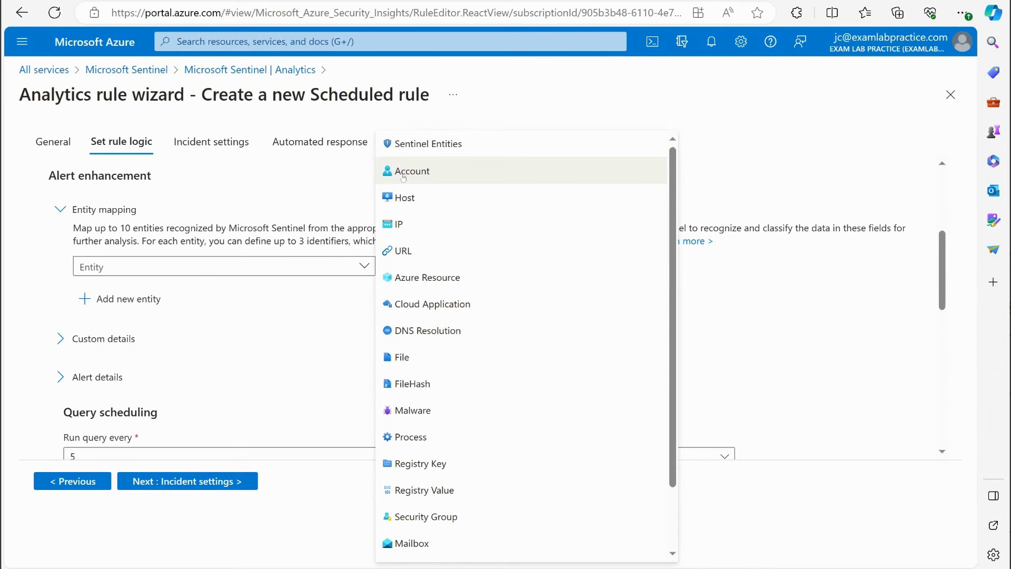
left_click(432, 174)
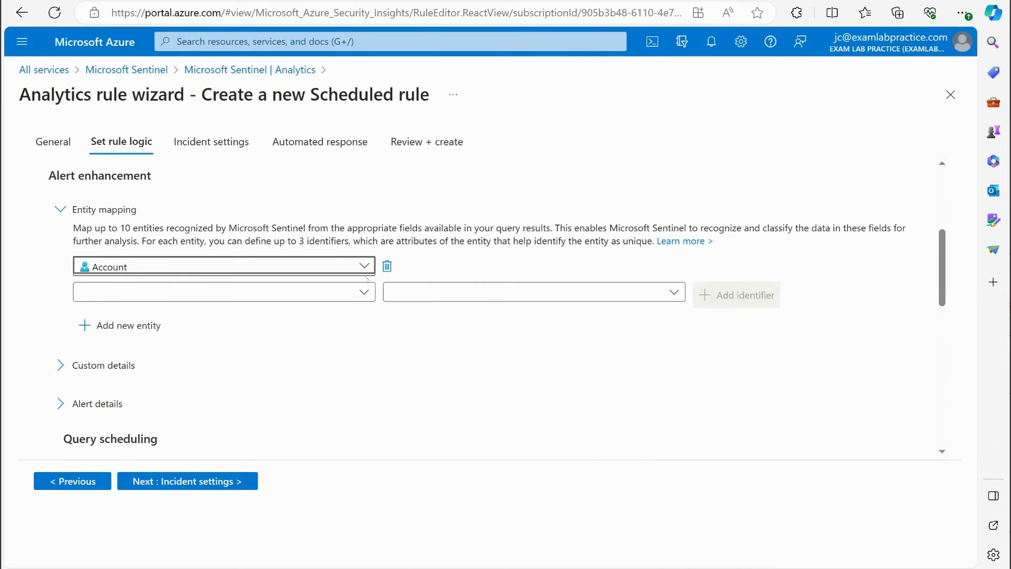
left_click(207, 303)
left_click(219, 345)
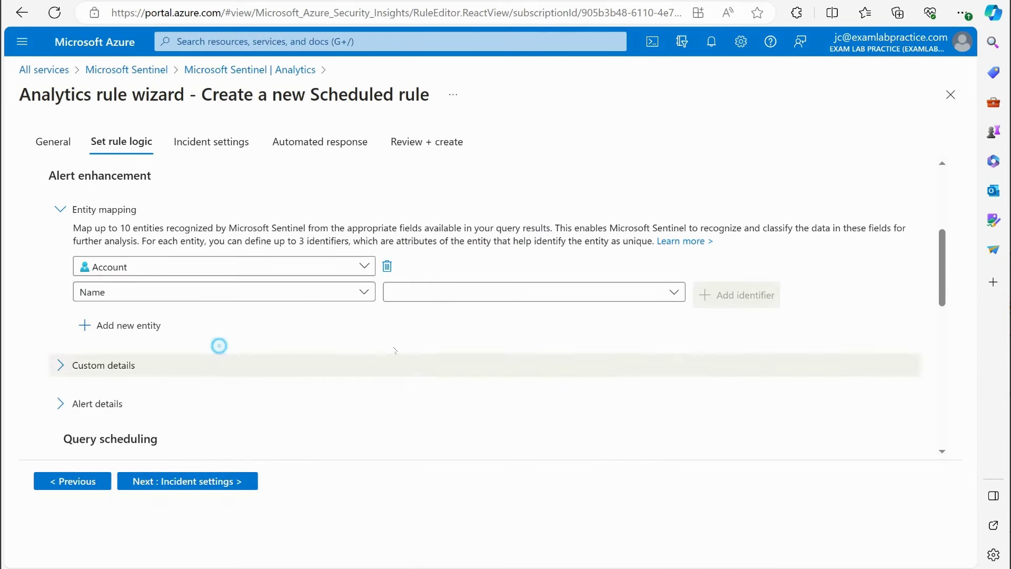
left_click(451, 300)
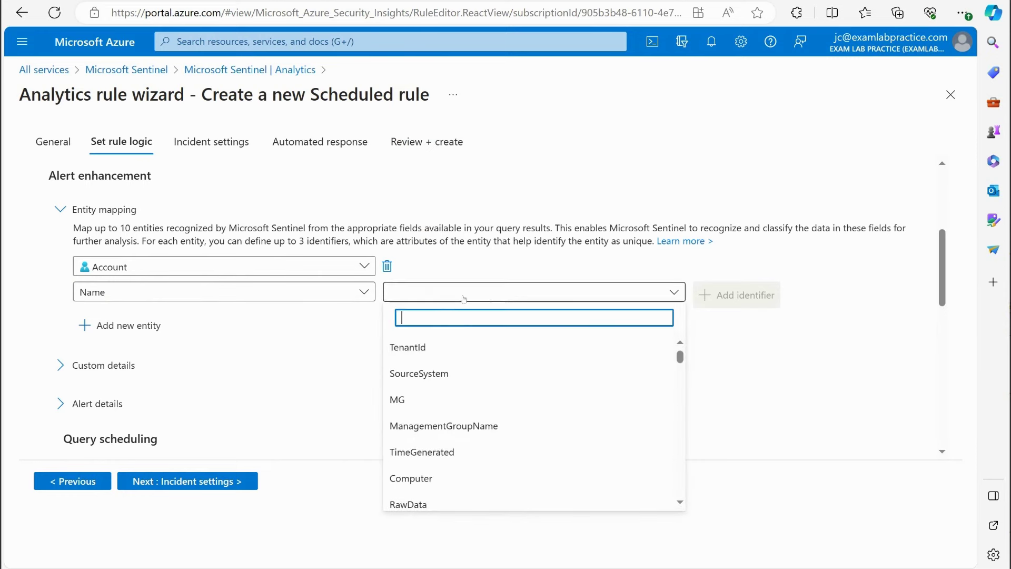
scroll(505, 371, "down", 1)
scroll(506, 368, "up", 1)
scroll(428, 416, "down", 1)
scroll(428, 423, "up", 1)
scroll(438, 427, "down", 10)
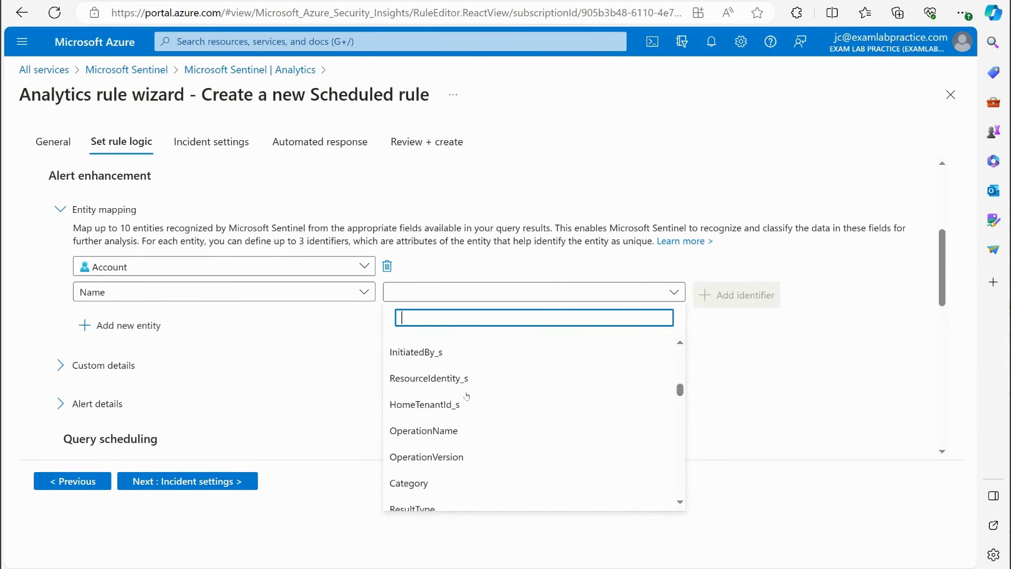
scroll(446, 432, "down", 10)
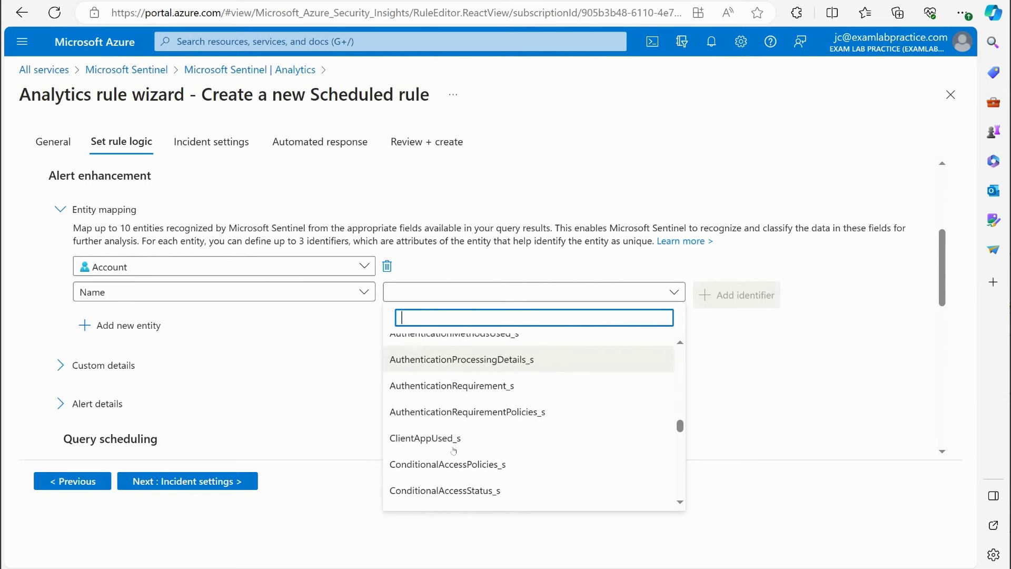
scroll(453, 451, "down", 10)
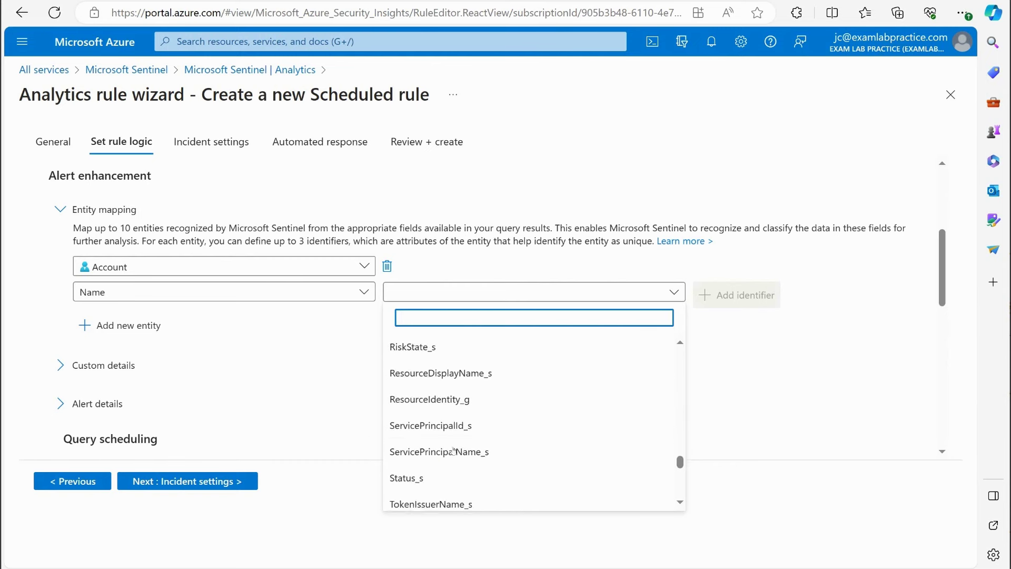
scroll(455, 442, "down", 3)
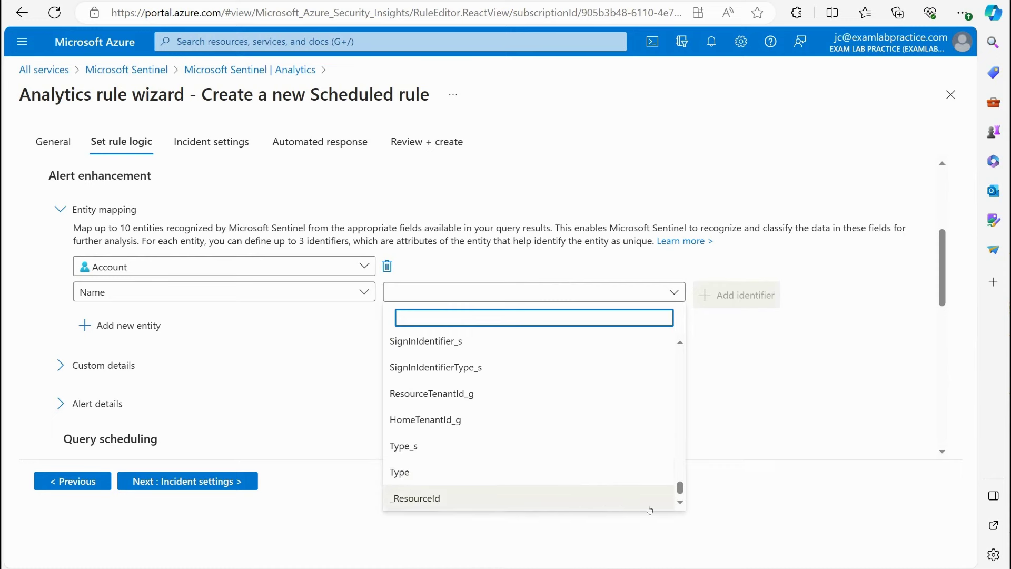
left_click(680, 488)
left_click_drag(680, 488, 673, 425)
left_click(501, 398)
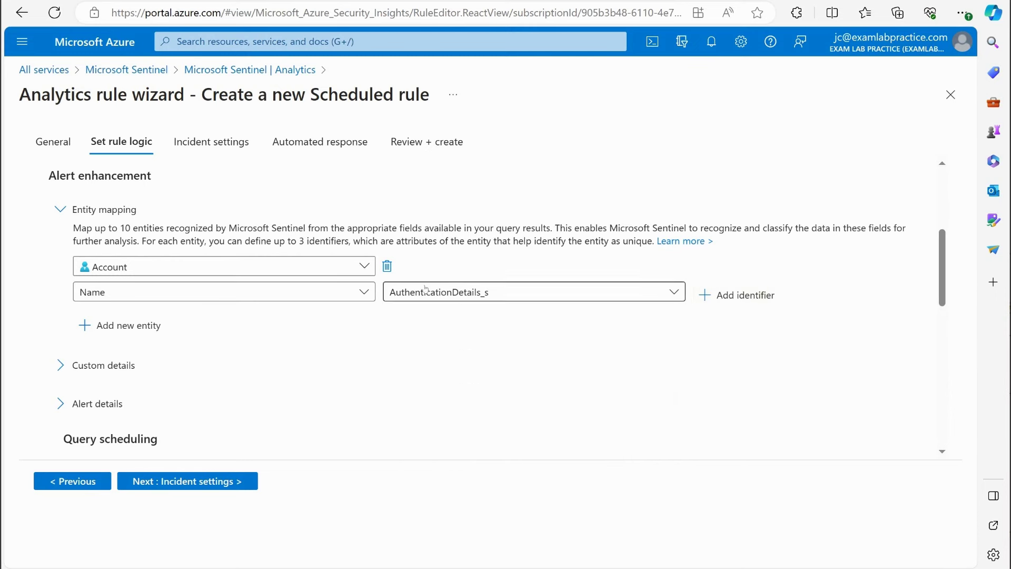
Map an IP entity with its Address identifier taken from the Computer column
left_click(95, 326)
left_click(215, 329)
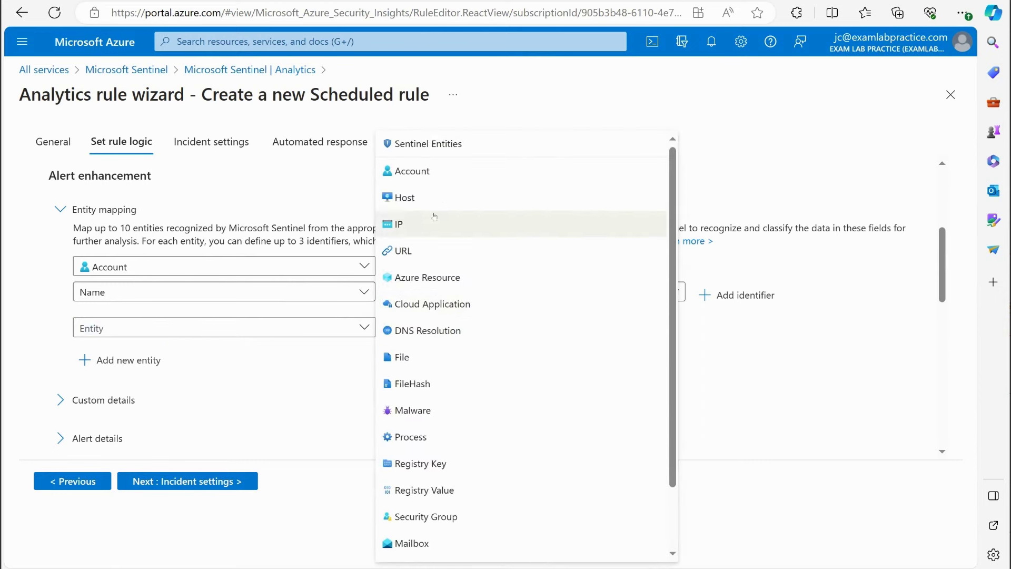
left_click(405, 225)
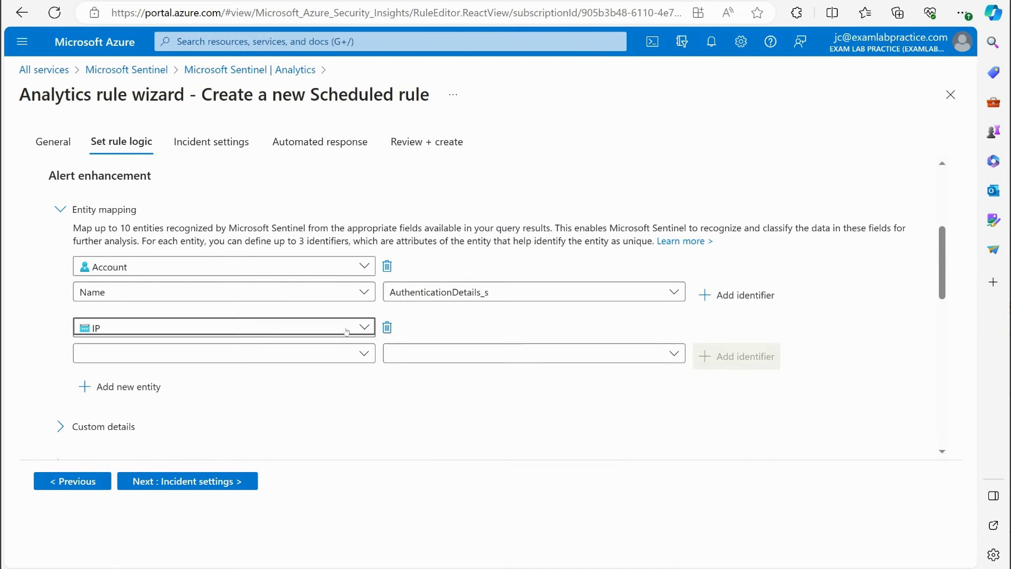
left_click(236, 360)
left_click(144, 405)
left_click(476, 353)
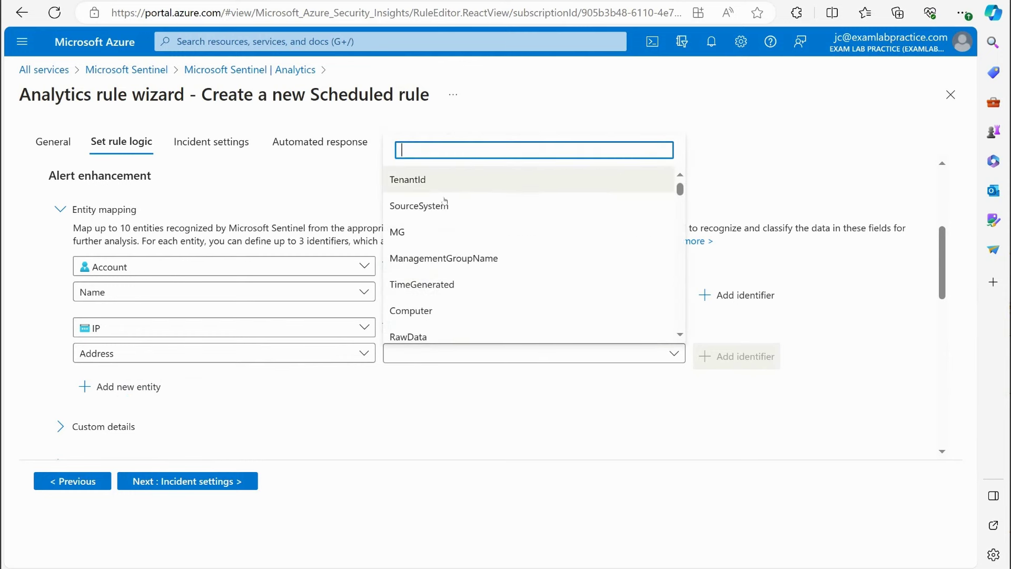
scroll(445, 222, "down", 3)
left_click(424, 228)
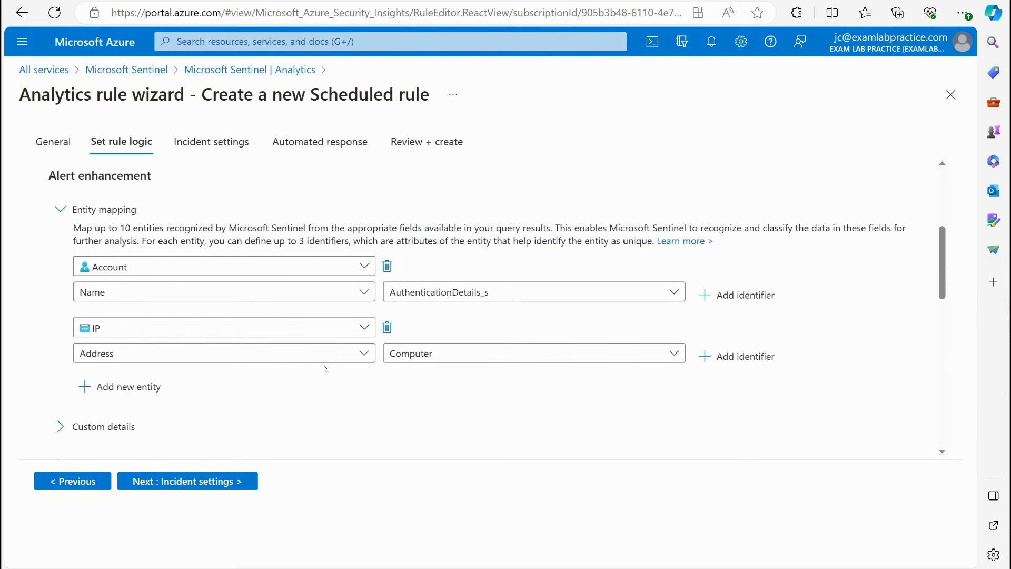
Expand Custom details and begin entering a custom detail key
scroll(259, 395, "down", 1)
left_click(62, 379)
scroll(281, 399, "down", 3)
left_click(138, 247)
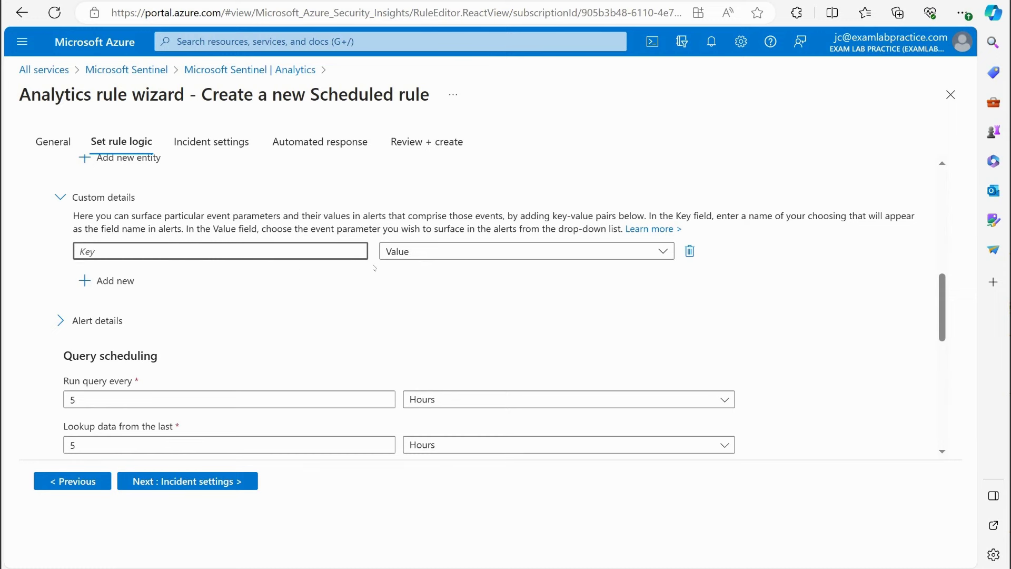
left_click(75, 320)
scroll(374, 350, "down", 3)
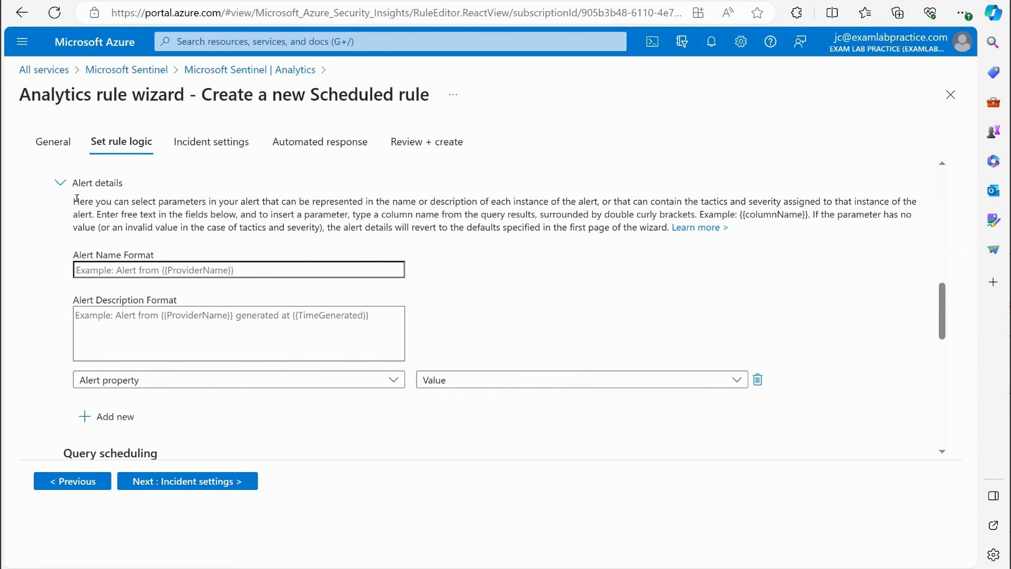
left_click(59, 184)
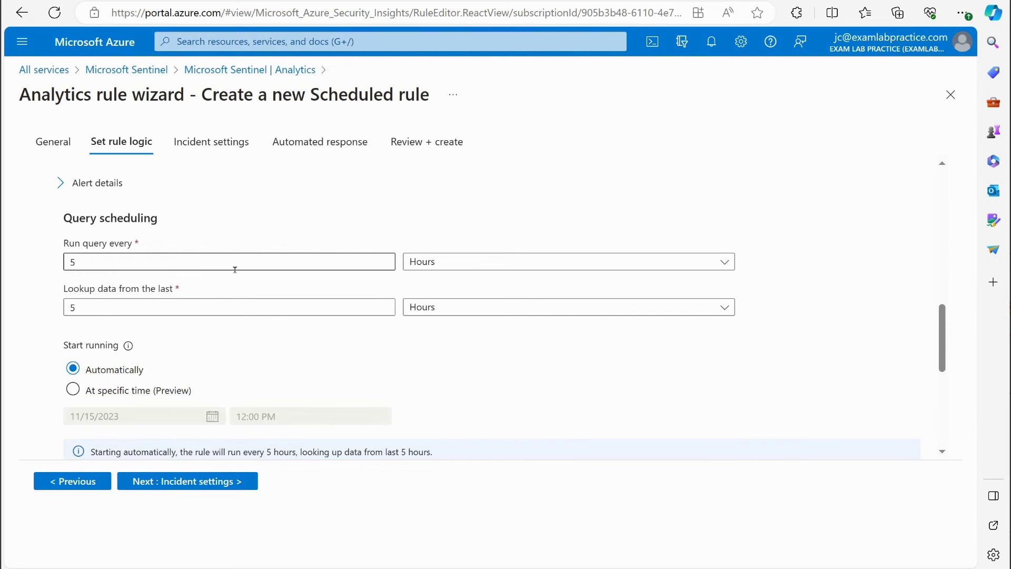
Set the rule's query to run every 5 minutes
left_click(416, 262)
left_click(451, 285)
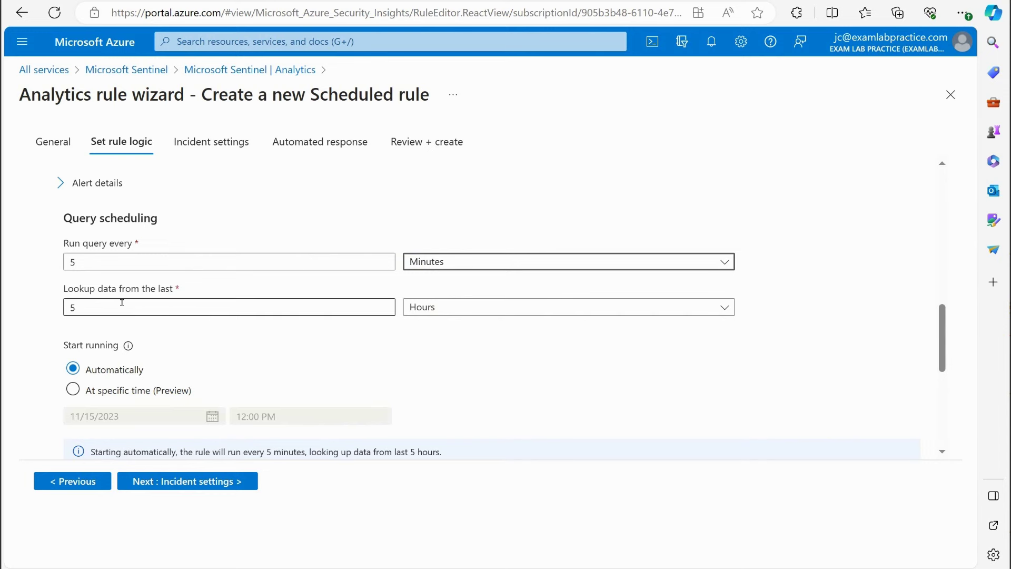
left_click(182, 308)
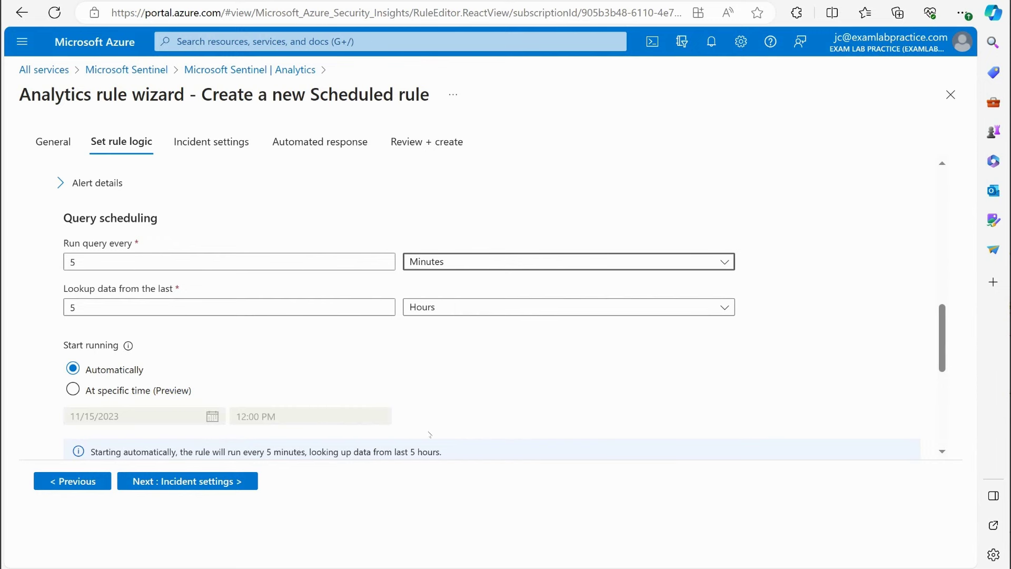
scroll(471, 383, "down", 2)
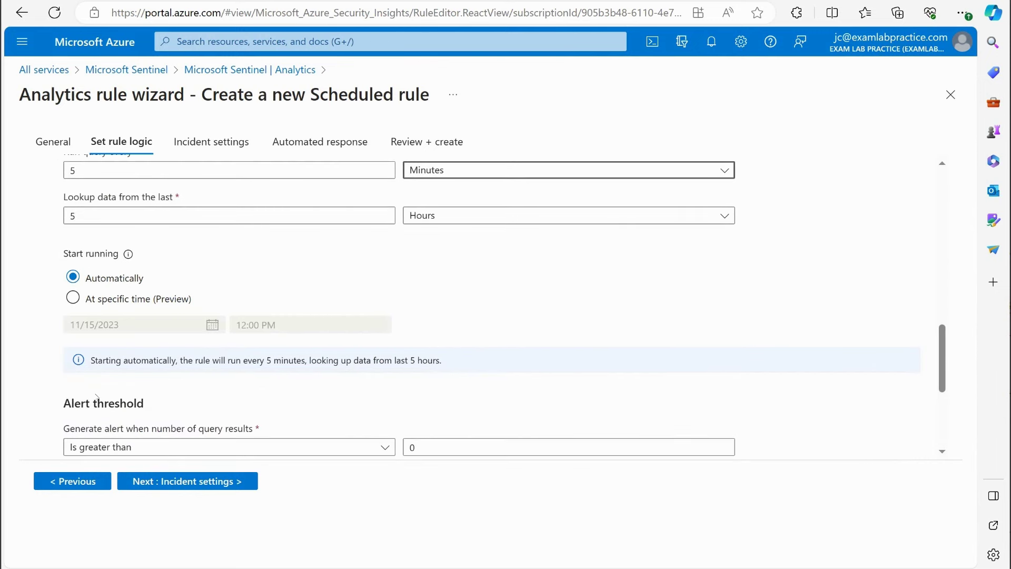
scroll(56, 330, "down", 4)
scroll(224, 295, "up", 2)
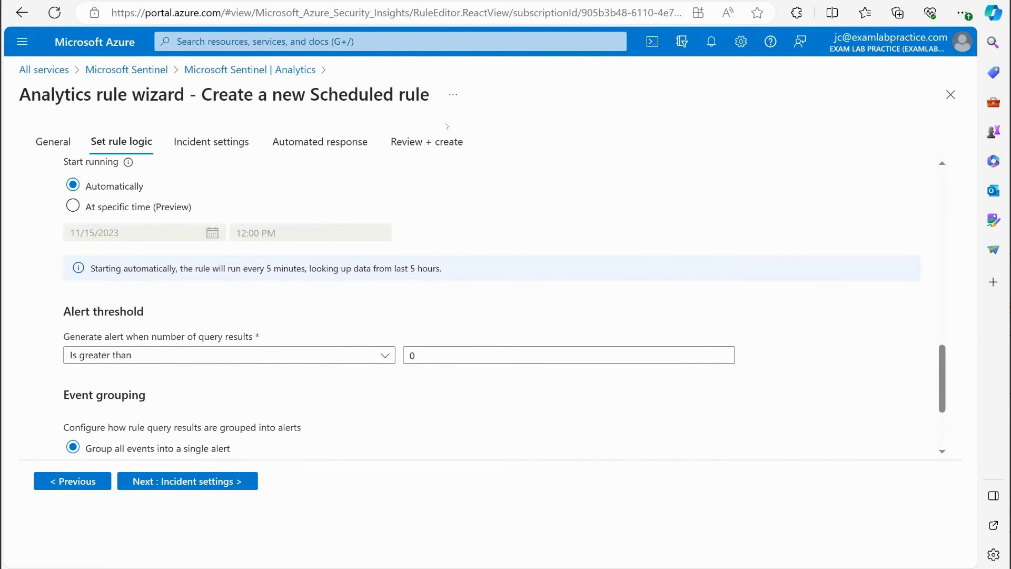
scroll(183, 229, "up", 1)
scroll(183, 229, "down", 1)
scroll(358, 315, "down", 2)
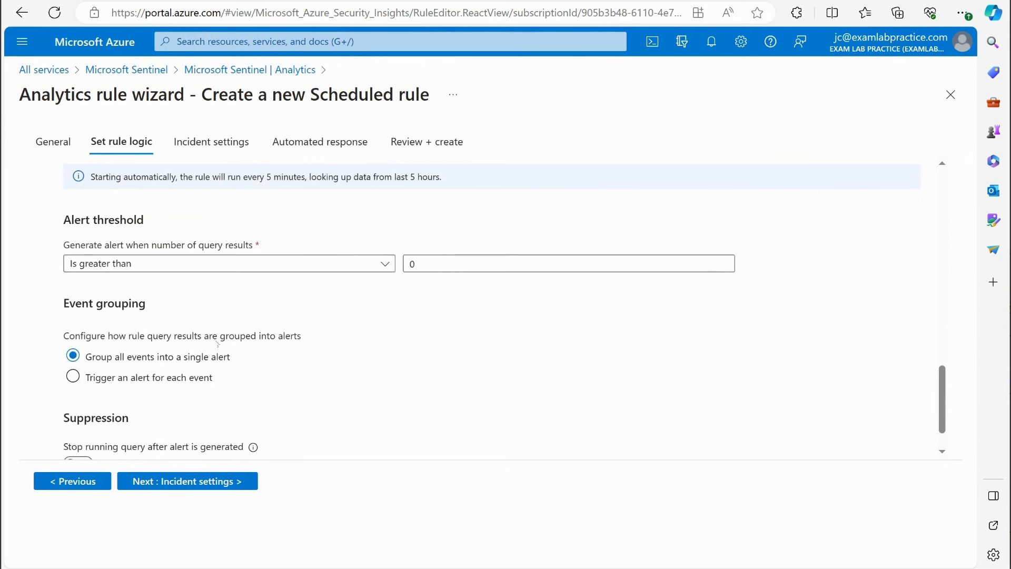
scroll(435, 268, "down", 1)
Keep the alert threshold at Is greater than and advance to Incident settings
left_click(235, 217)
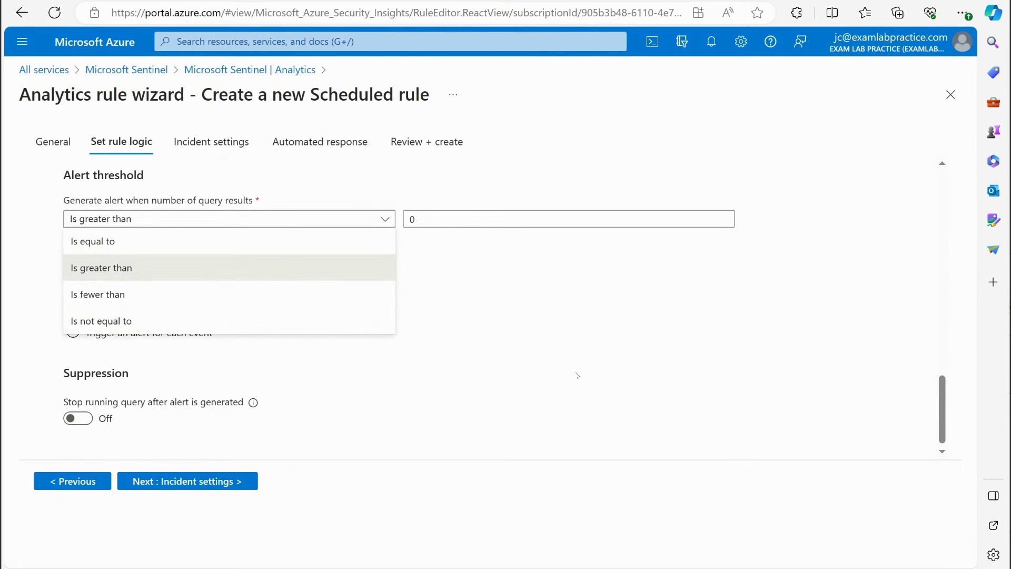
left_click(582, 366)
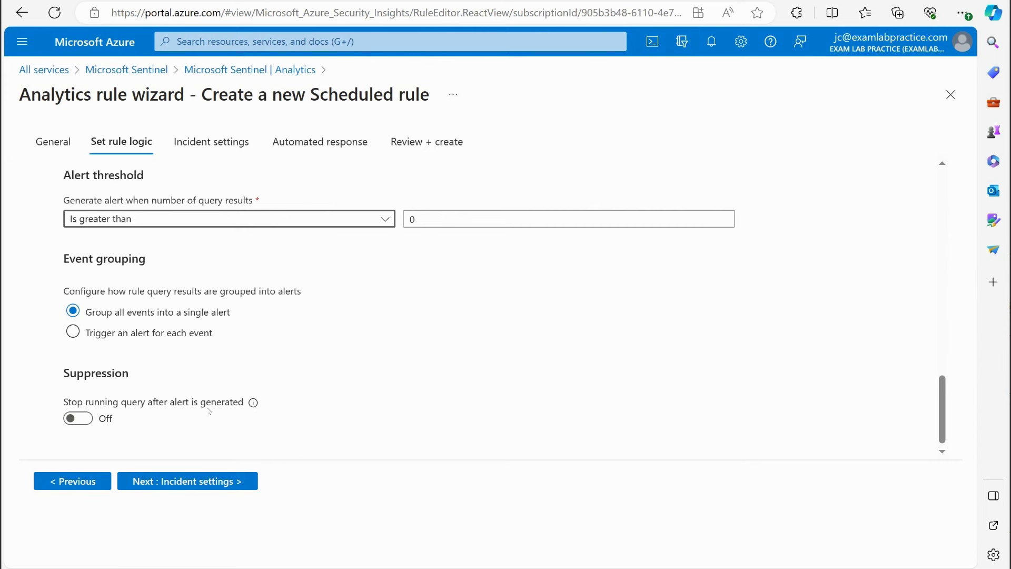
scroll(212, 424, "up", 6)
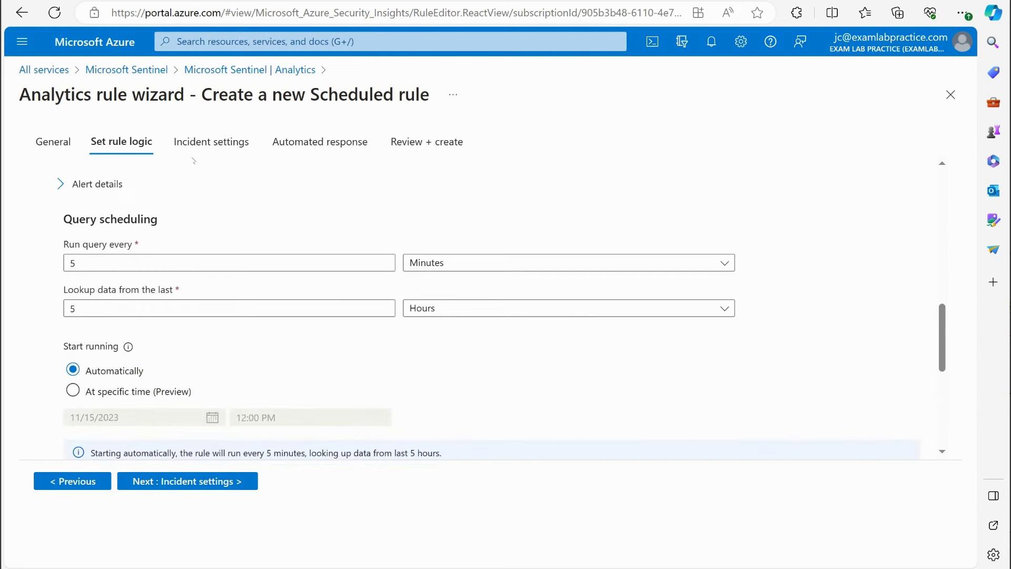
left_click(184, 481)
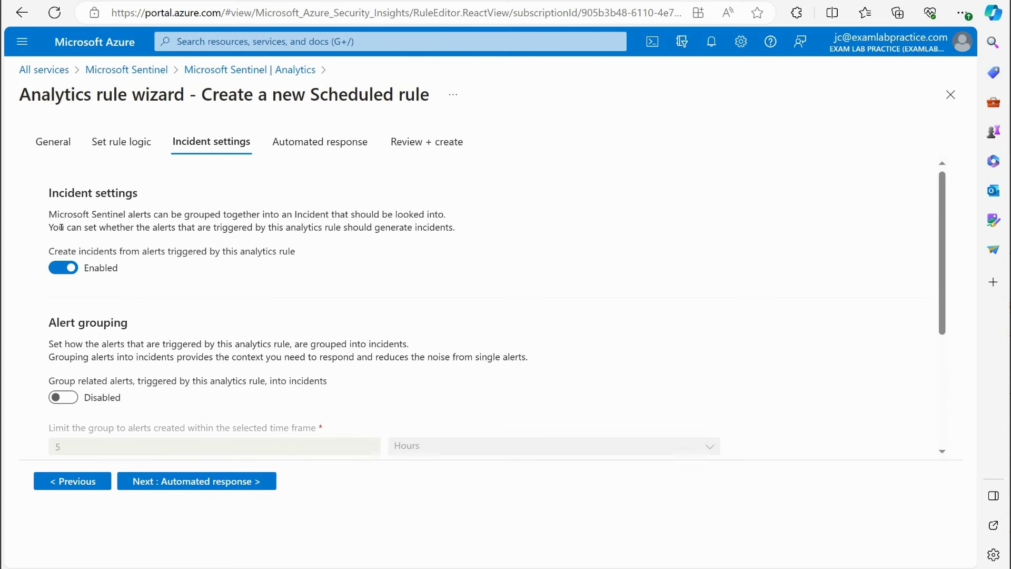
Set Group related alerts to Disabled
scroll(306, 248, "down", 1)
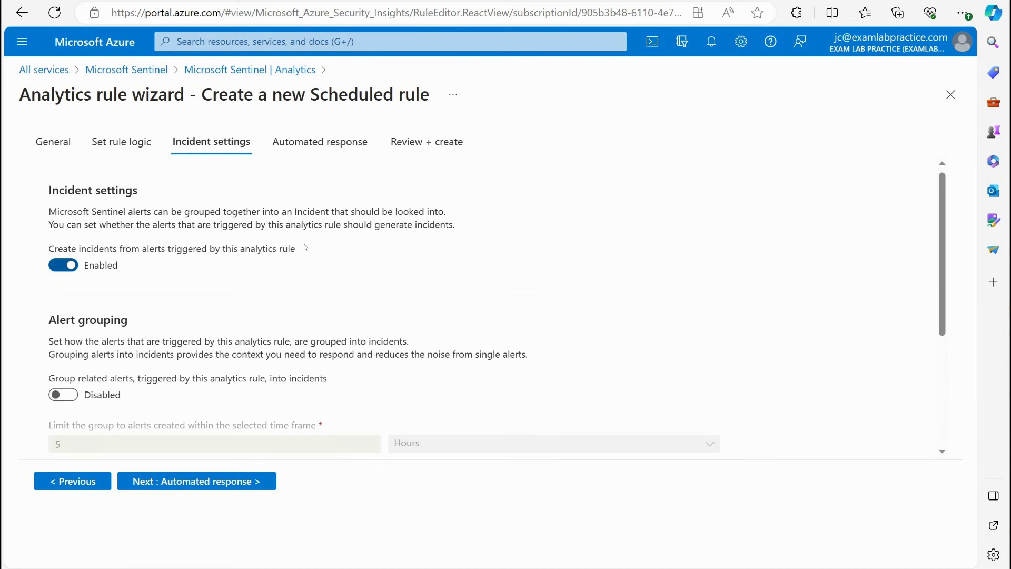
scroll(306, 247, "down", 4)
scroll(306, 248, "up", 2)
left_click(62, 259)
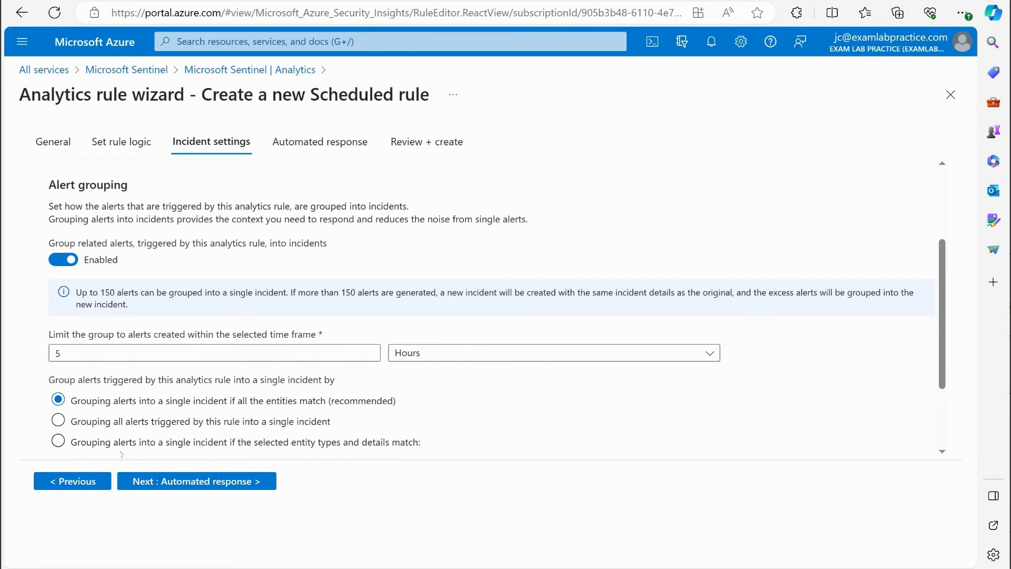
left_click(72, 264)
scroll(121, 369, "down", 1)
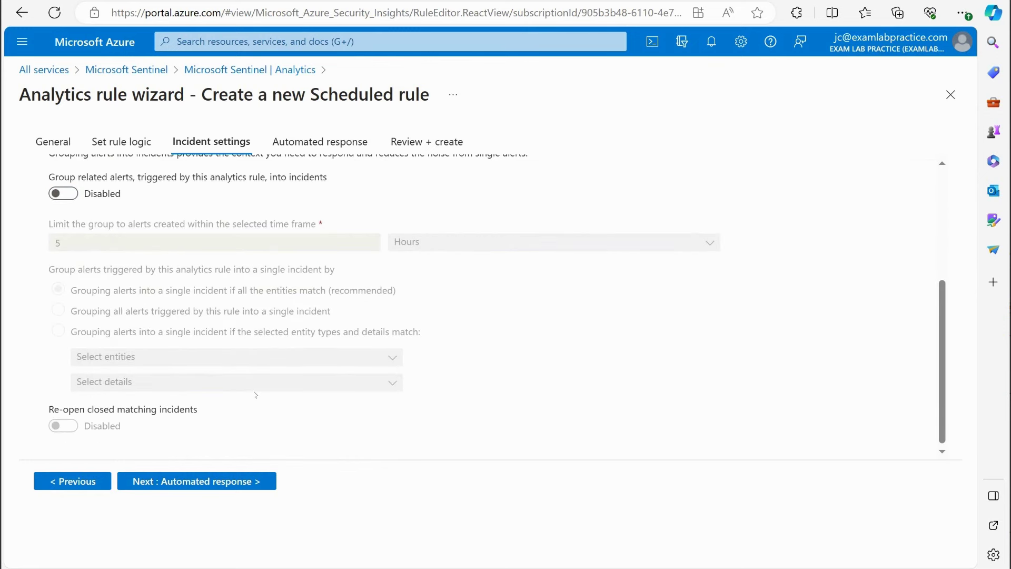
Pass through Automated response and Review + create, then save the Unknown Signins rule
left_click(173, 483)
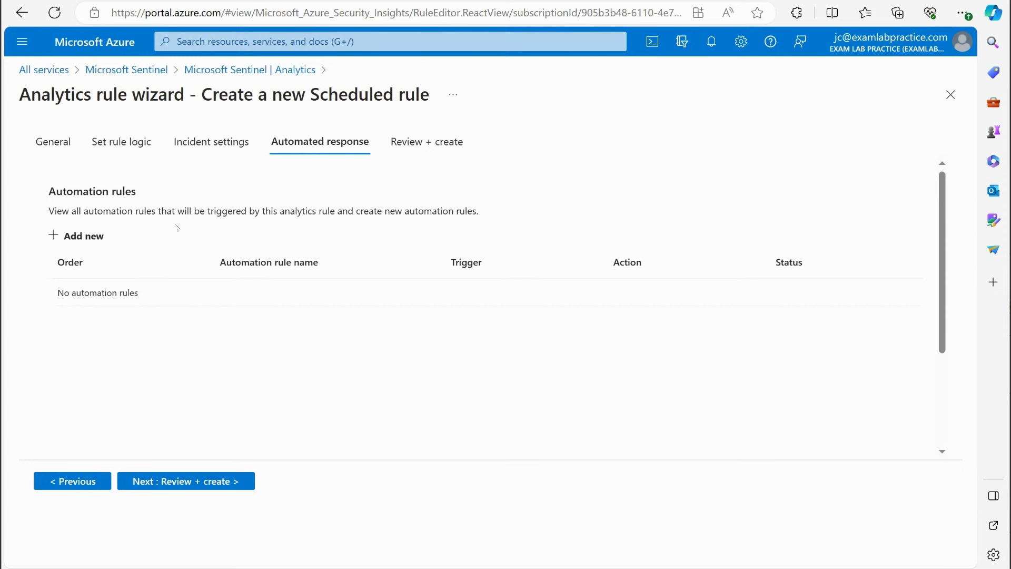
left_click(216, 482)
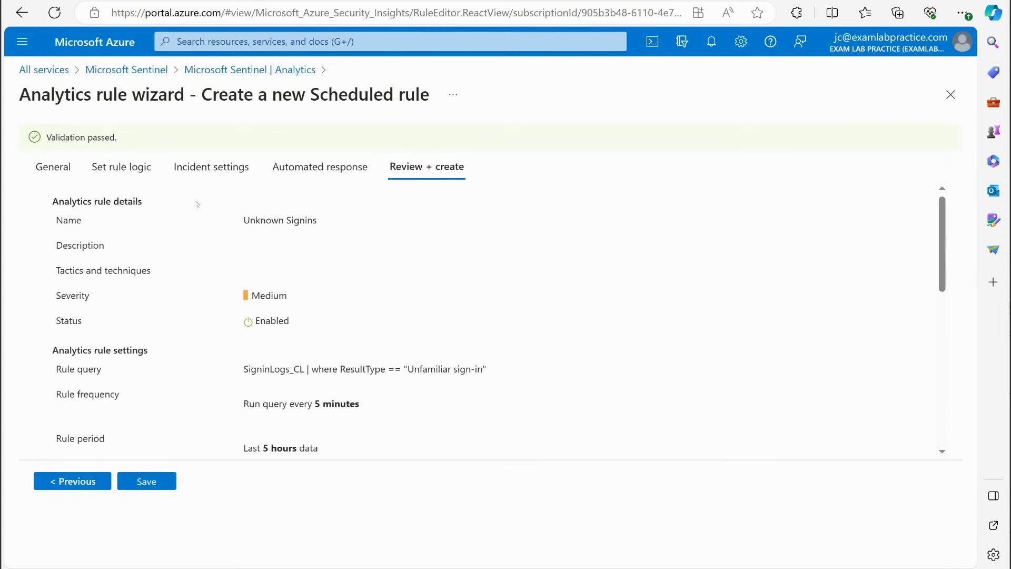
left_click(149, 481)
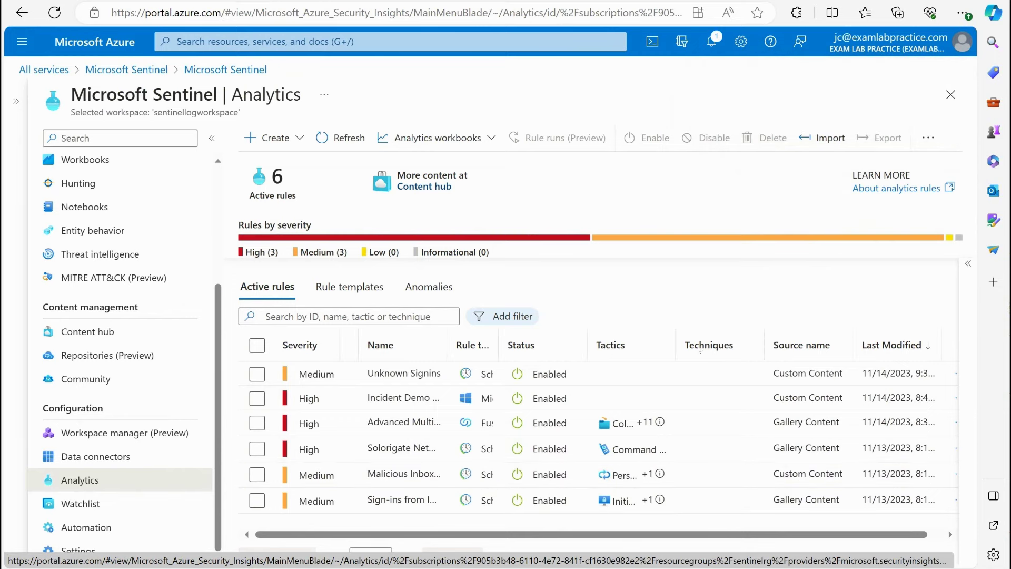
Filter services for 'sentin' and open Microsoft Sentinel's SentinelLogWorkspace
left_click(269, 137)
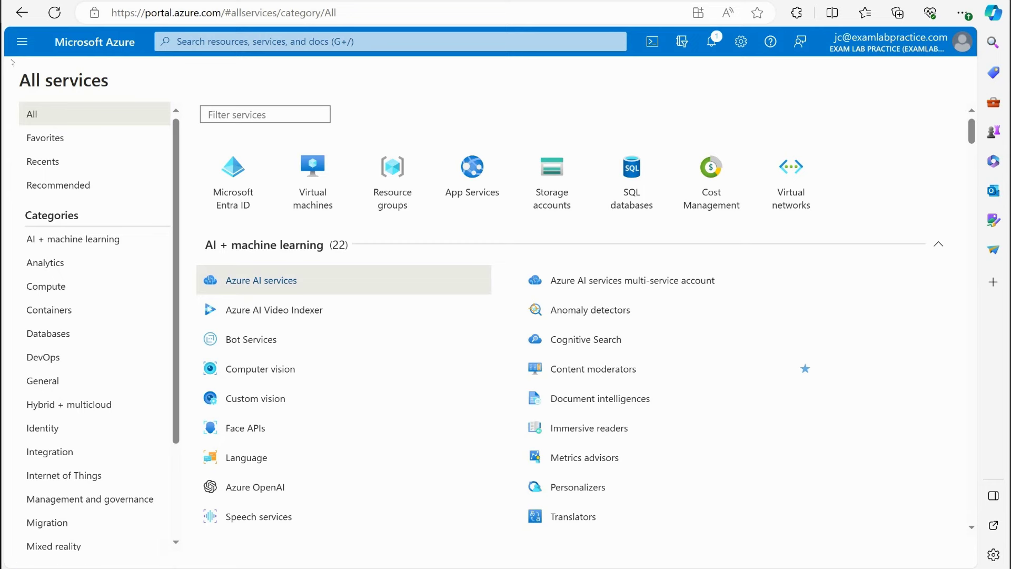
left_click(22, 41)
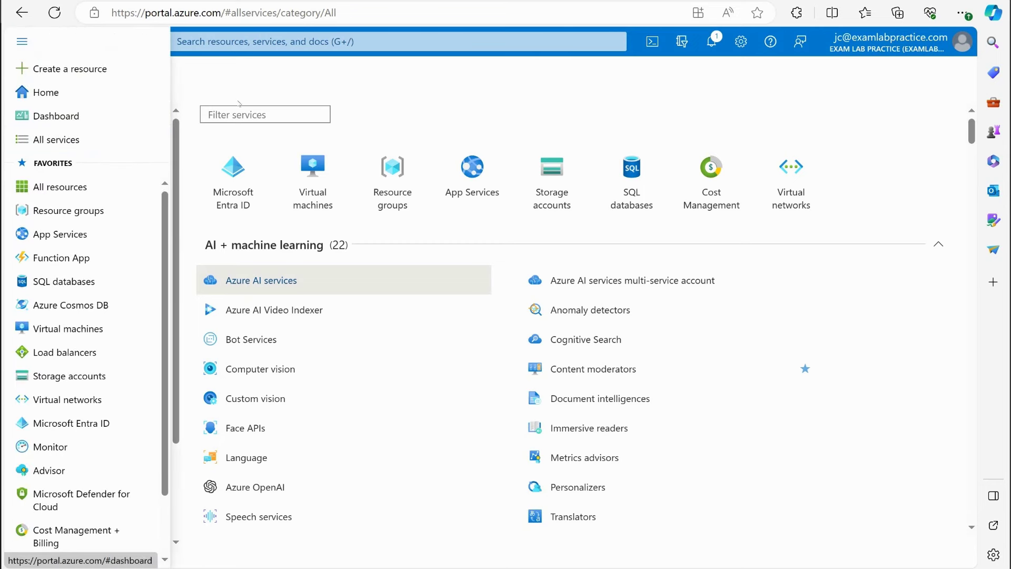
left_click(328, 90)
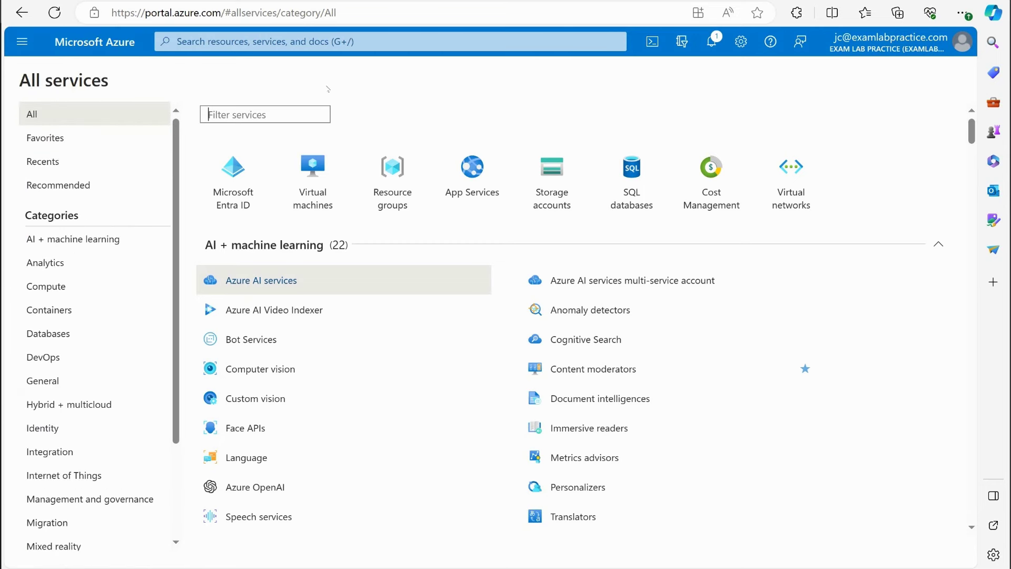
type("sentin")
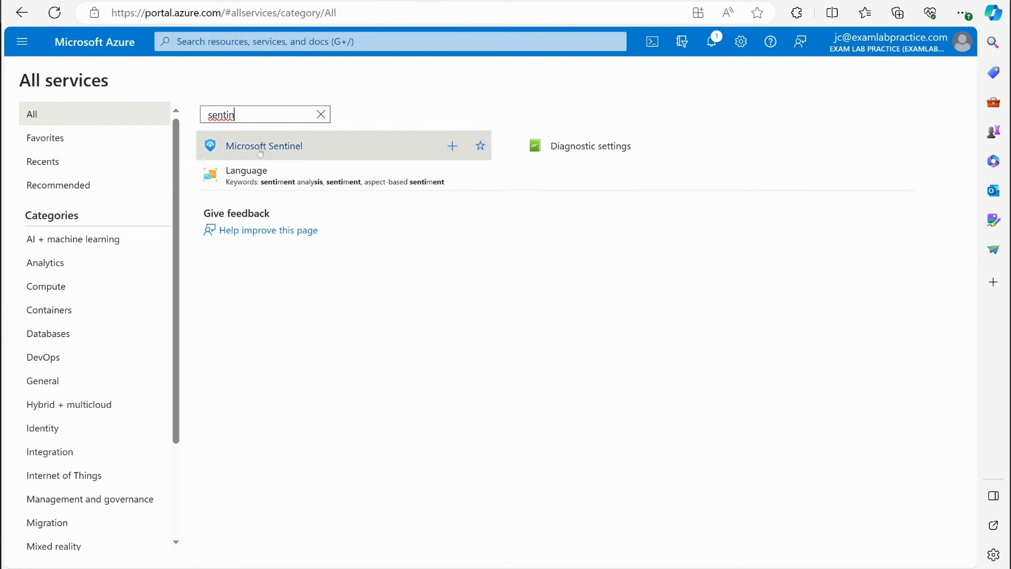
left_click(267, 134)
left_click(79, 262)
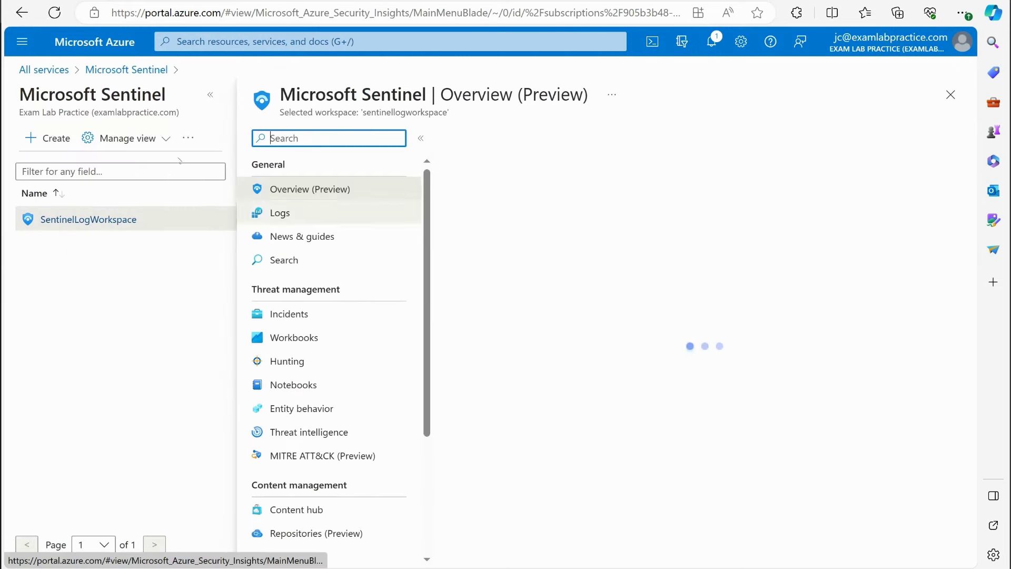
Go to Analytics and start a new NRT query rule from the Create menu
scroll(119, 300, "down", 3)
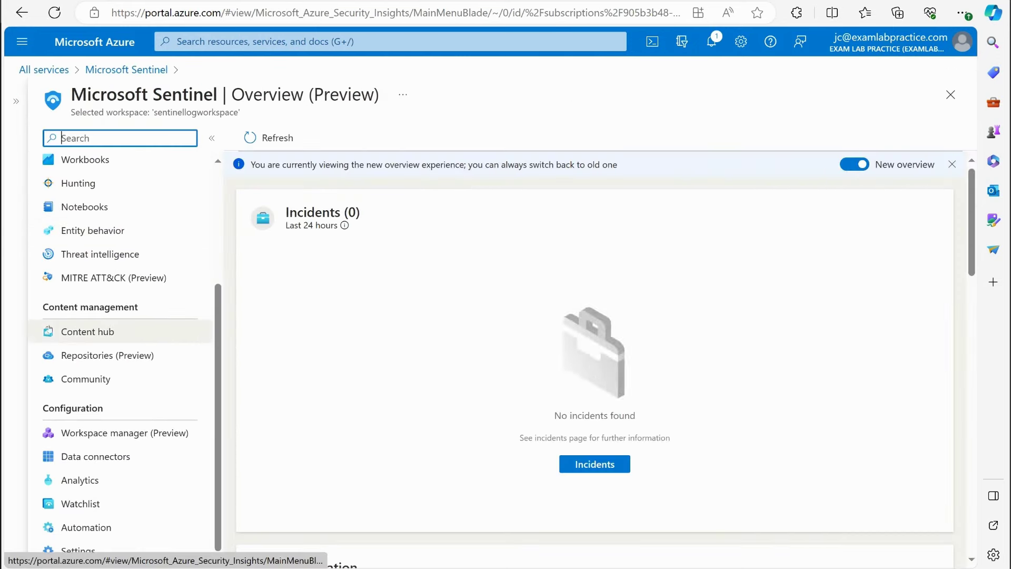
left_click(82, 480)
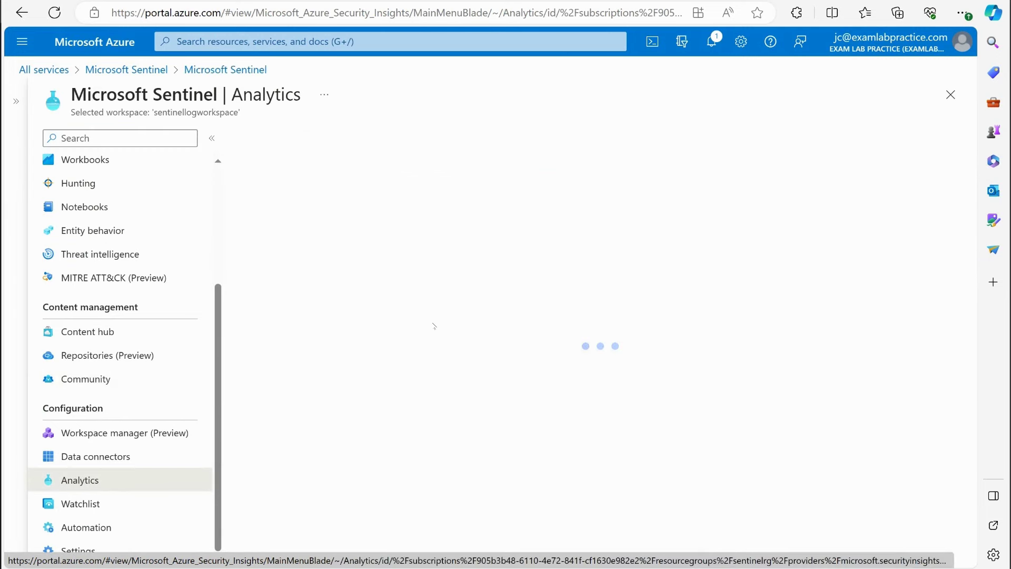
left_click(284, 142)
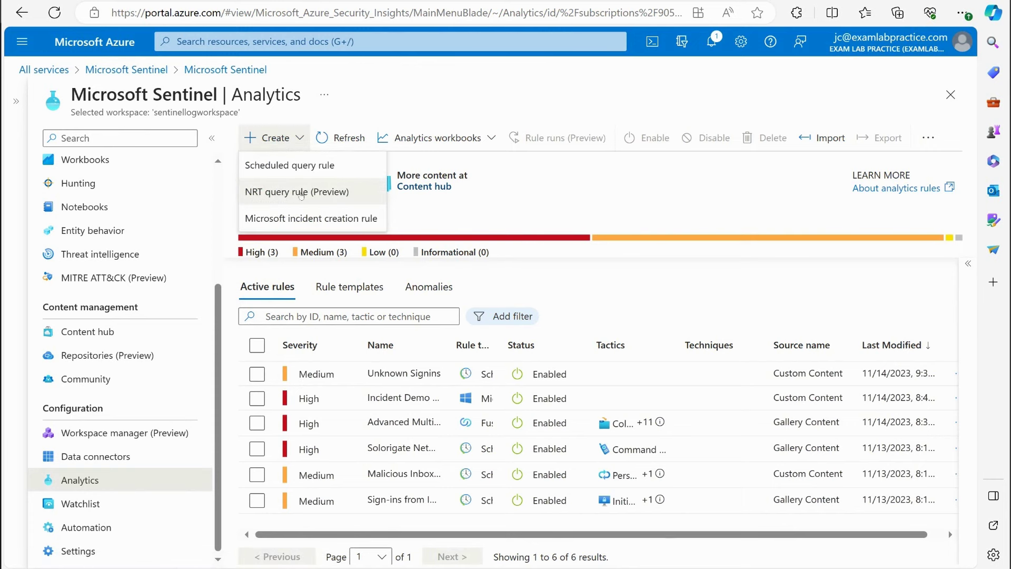
left_click(247, 193)
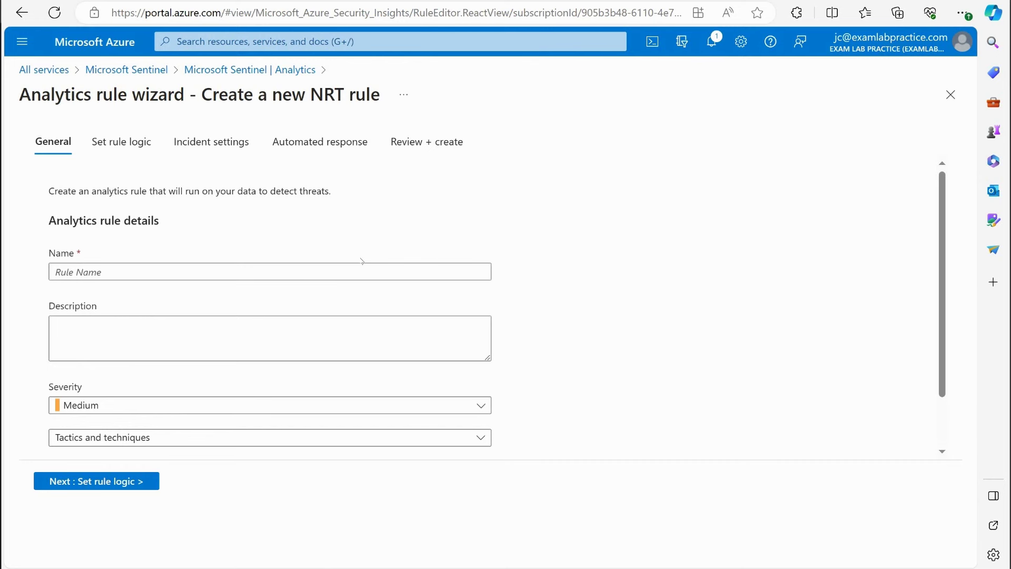
Name the rule 'Bad logon attempt' with Low severity
left_click(136, 275)
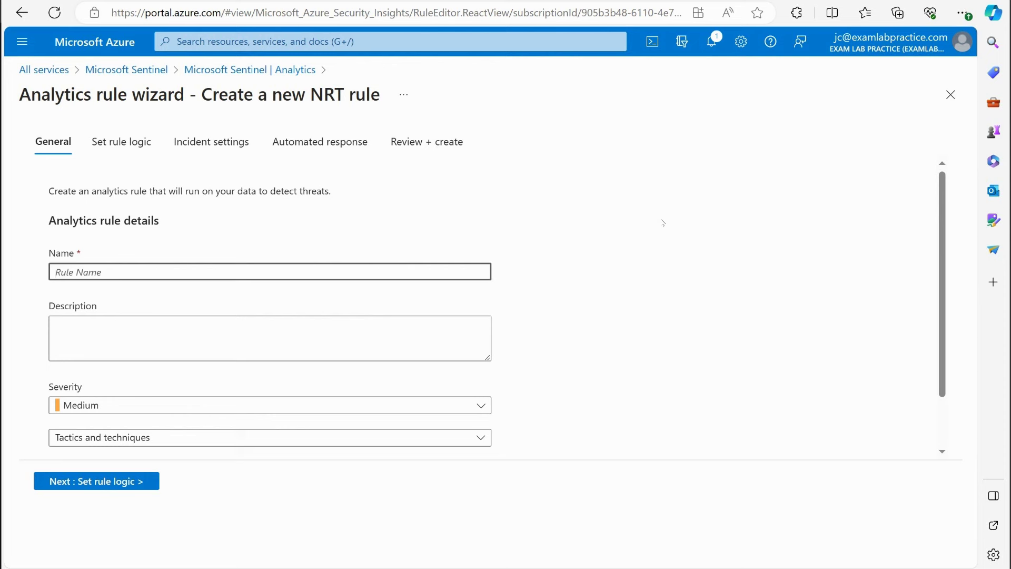
type("Bad logon attempt")
left_click(97, 405)
left_click(91, 457)
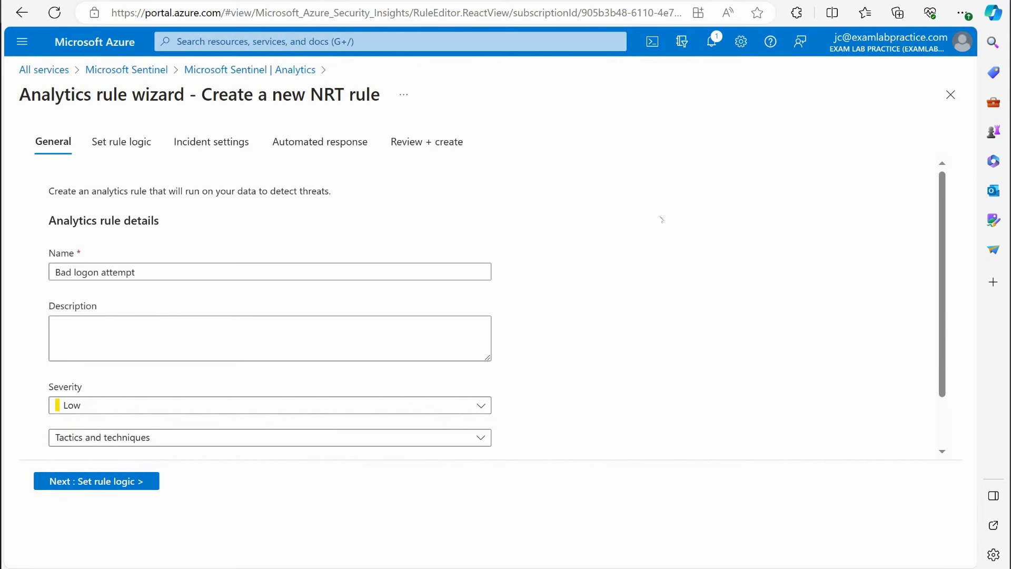
Tag the rule with the Credential Access MITRE tactic
left_click(111, 440)
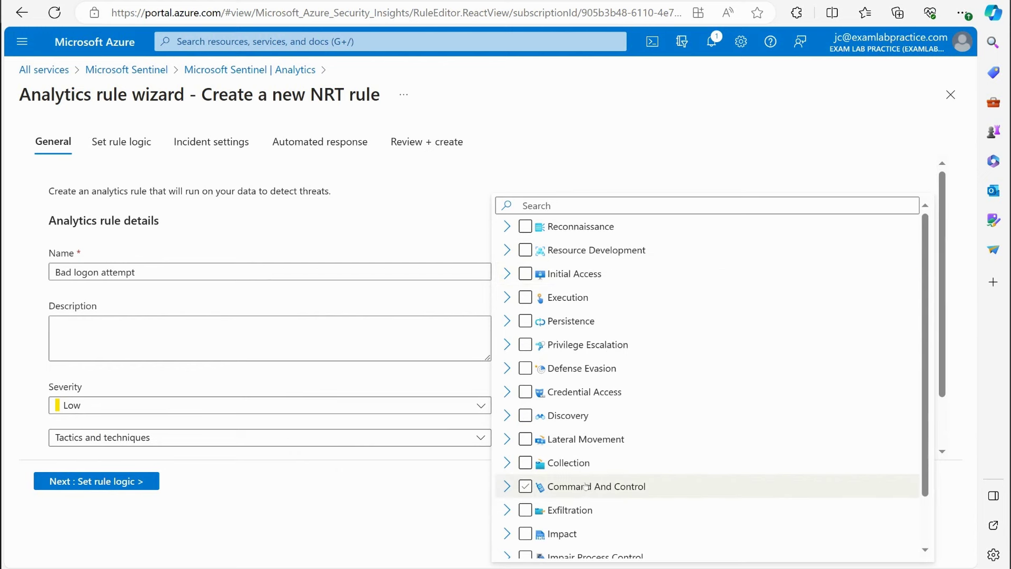
left_click(526, 392)
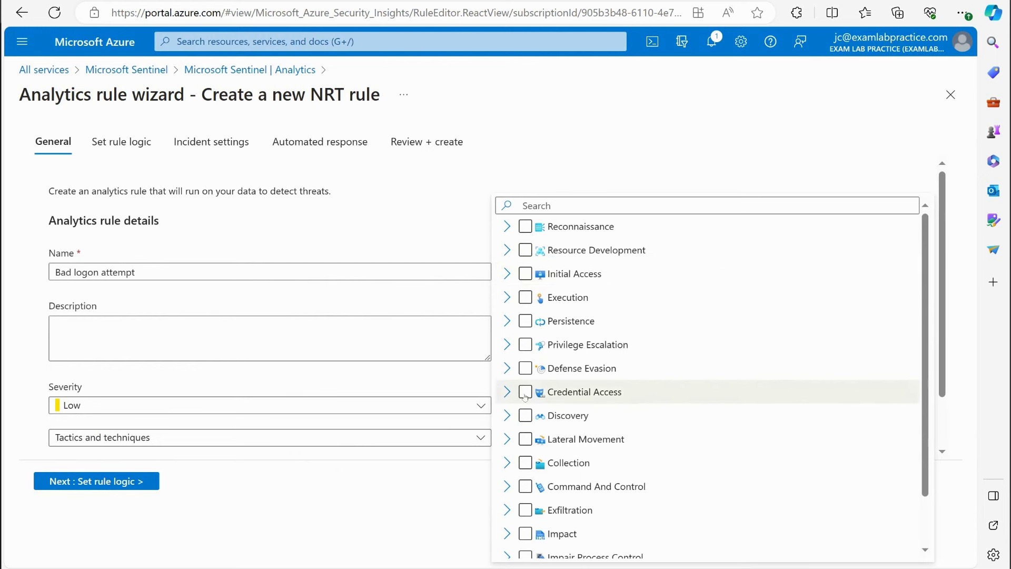
left_click(527, 392)
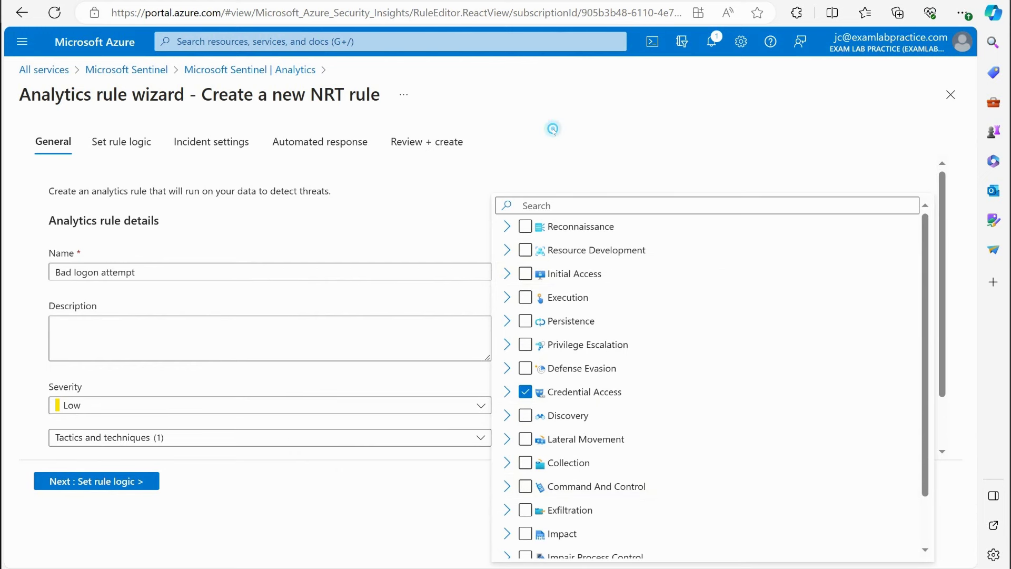
left_click(100, 499)
Paste the three-line SigninLogs query into the Rule query box
left_click(85, 488)
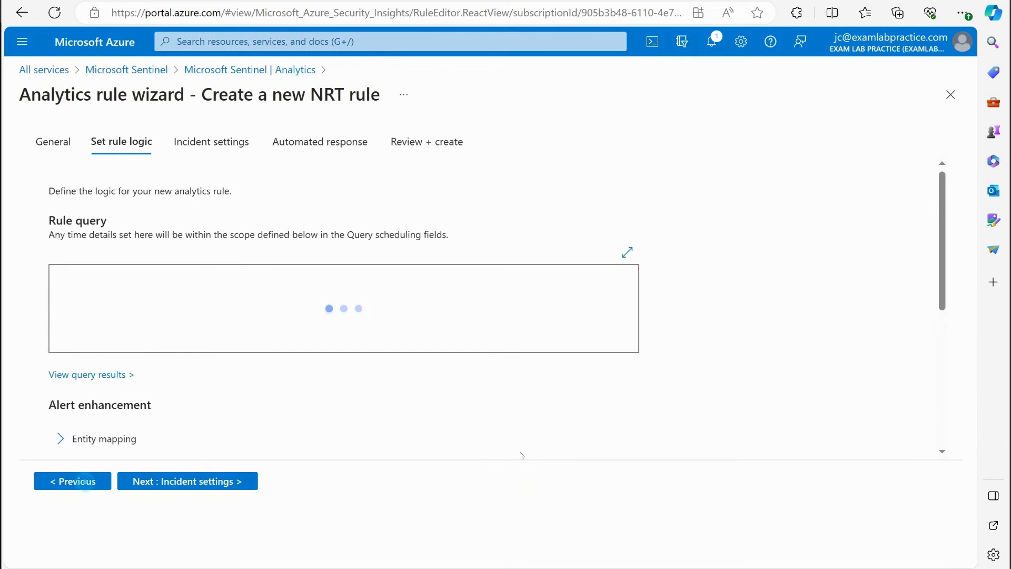
left_click(125, 277)
type("SigninLogs | where ResultType !in (\"0\", \"50125\", \"50140\") | project TimeGenerated, UserPrincipalName, Location, IPAddress, ResultType, ResultDescription")
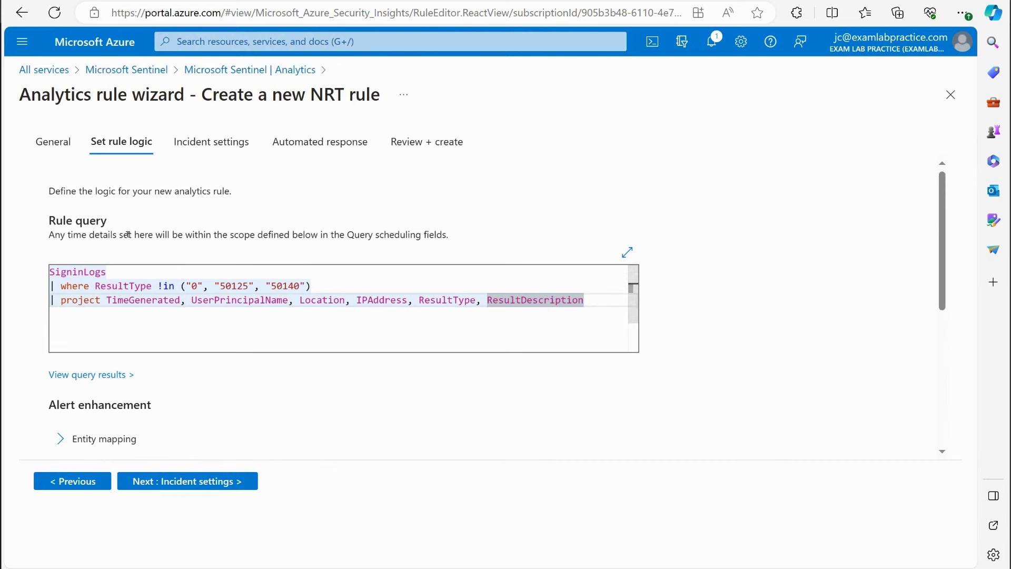
Highlight the excluded result codes and projected columns, then preview the query results
key("ctrl+Home")
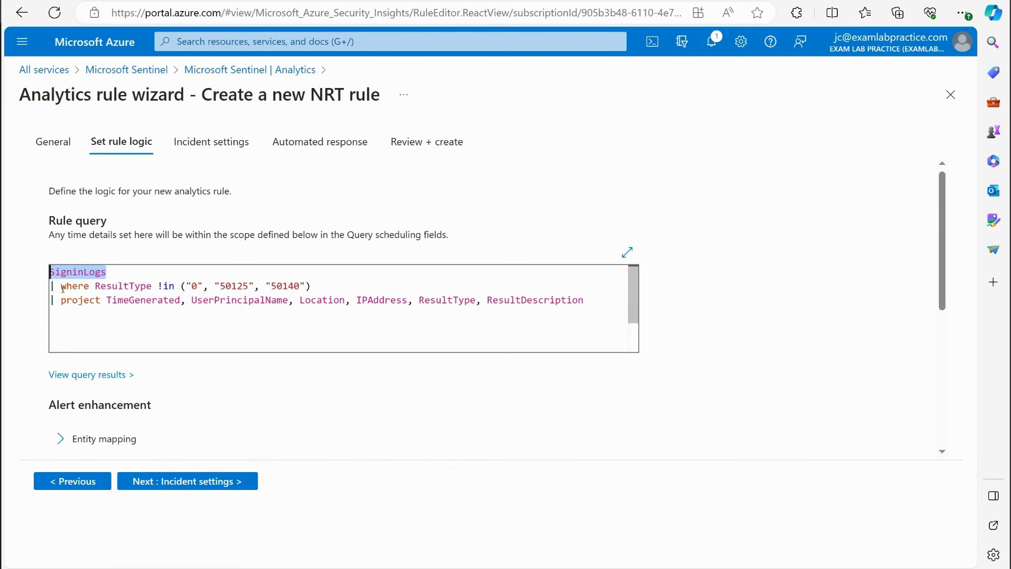
left_click_drag(187, 286, 304, 286)
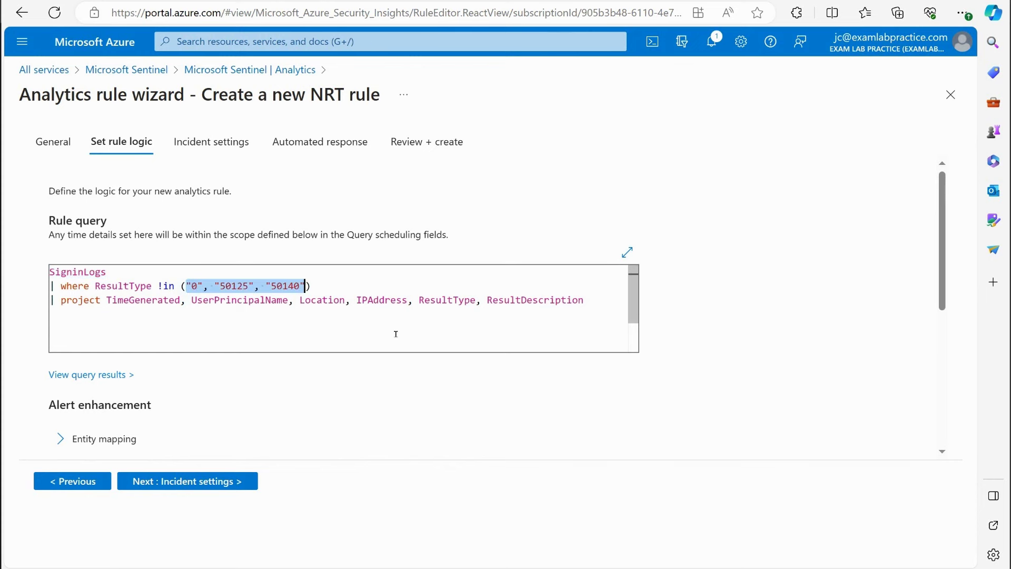
left_click(367, 300)
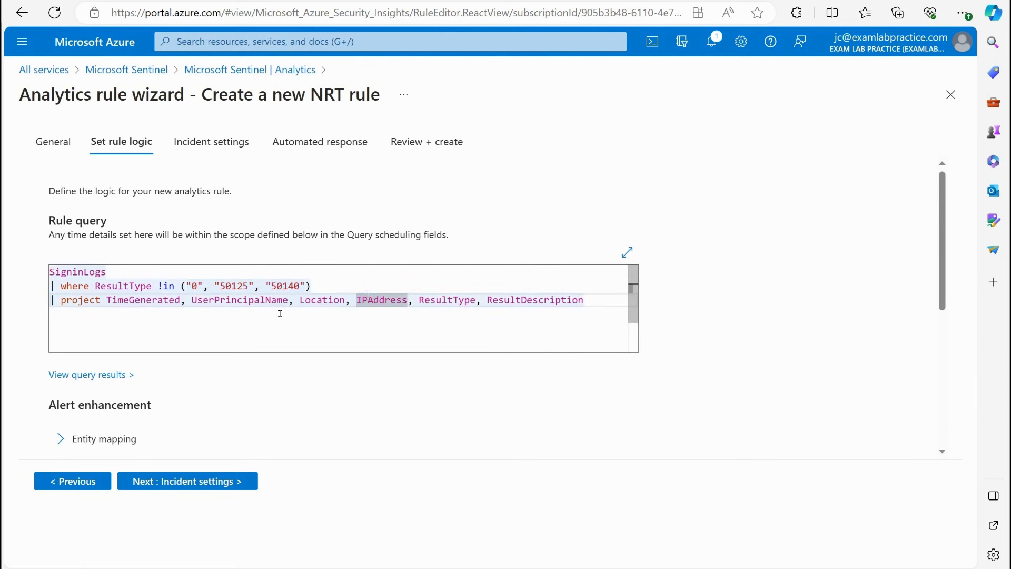
left_click(345, 300)
left_click(254, 286)
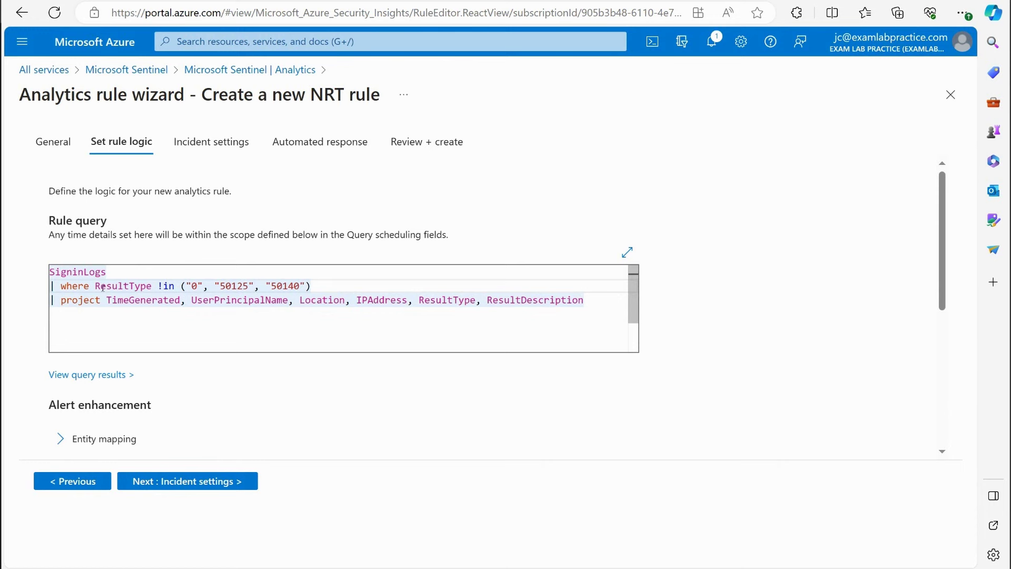
left_click_drag(53, 286, 334, 284)
left_click(334, 285)
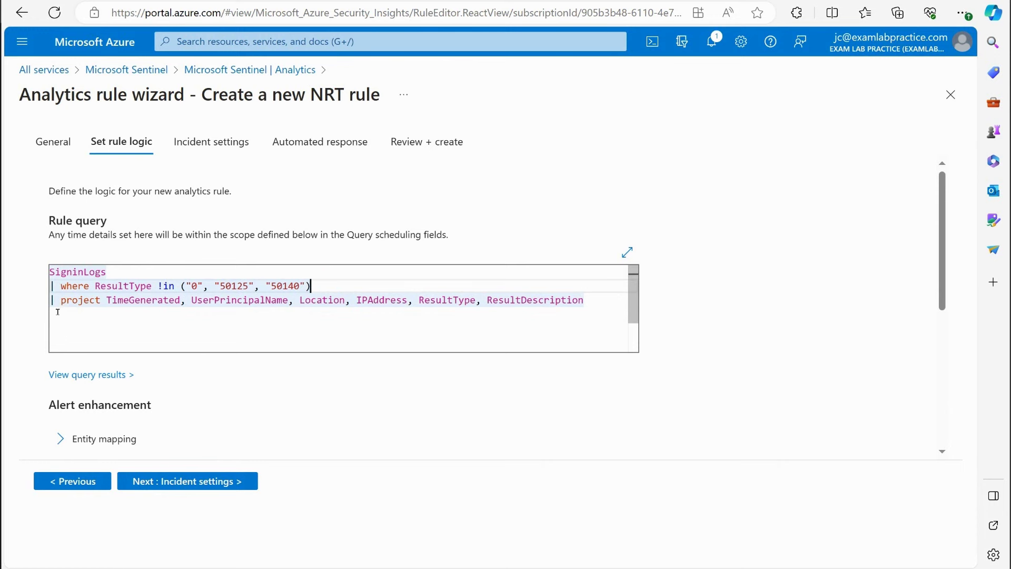
double_click(118, 301)
left_click_drag(192, 300, 294, 300)
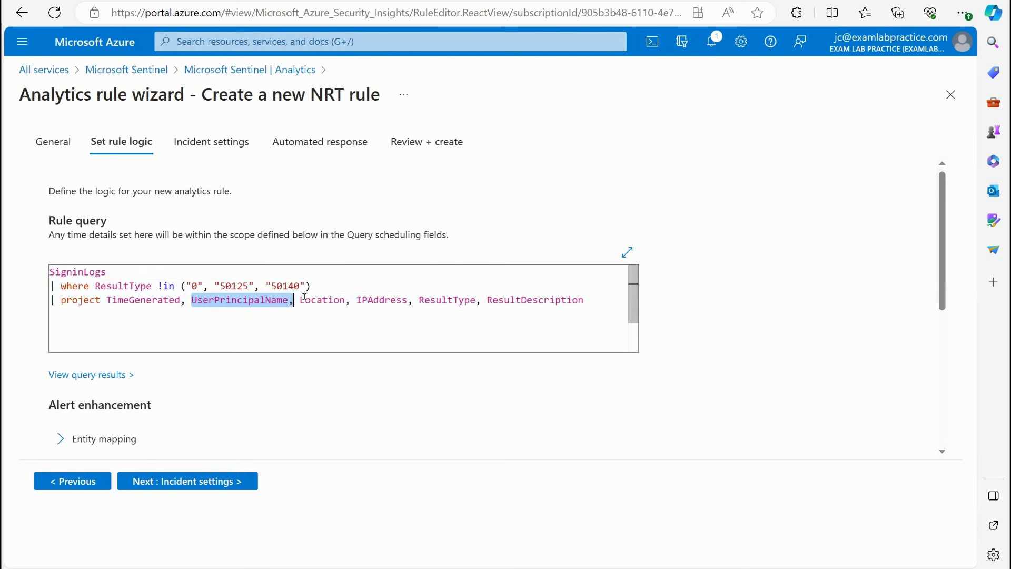
mouse_move(457, 301)
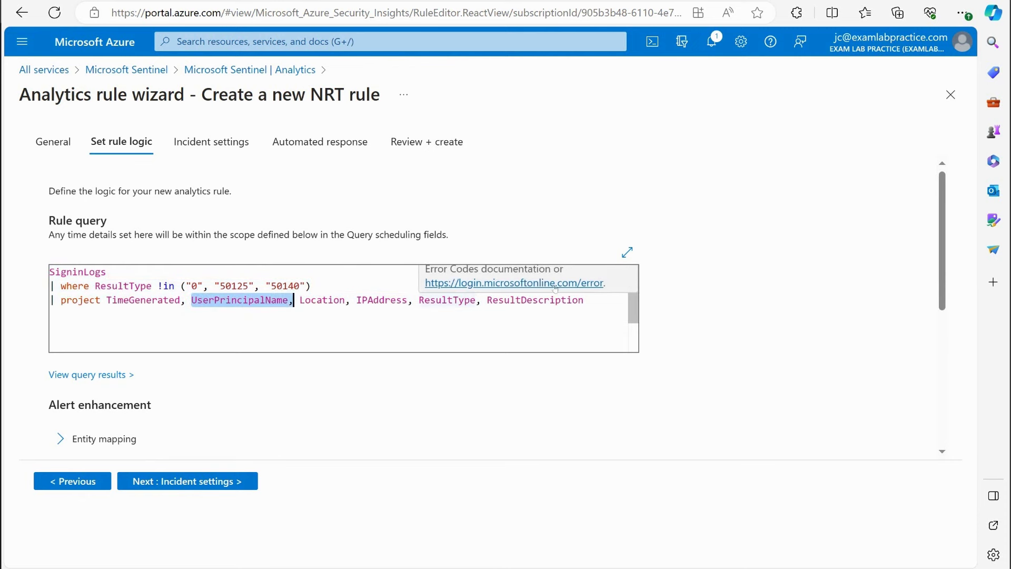
left_click(411, 322)
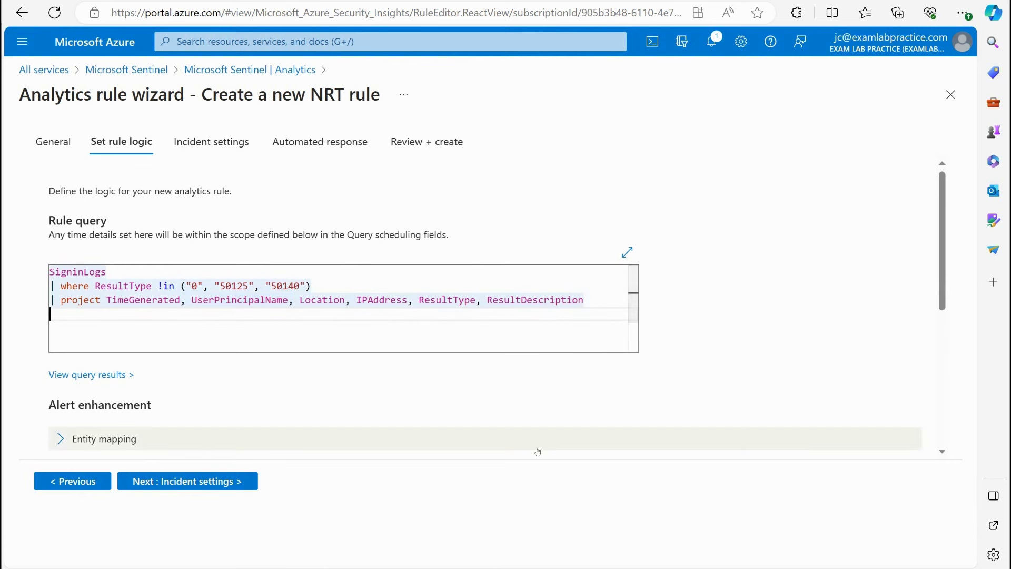
left_click(87, 374)
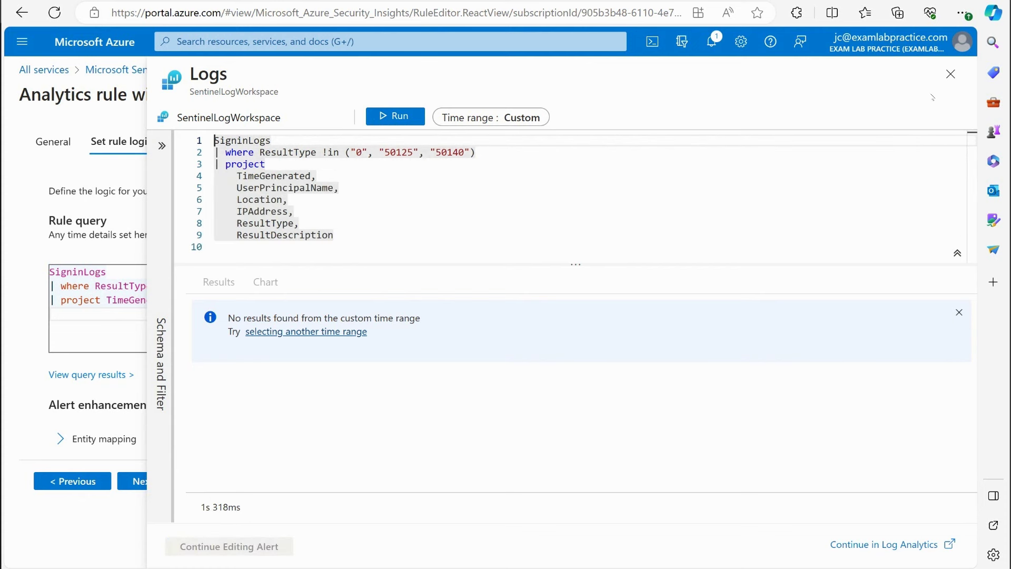
scroll(481, 235, "down", 2)
scroll(380, 236, "up", 2)
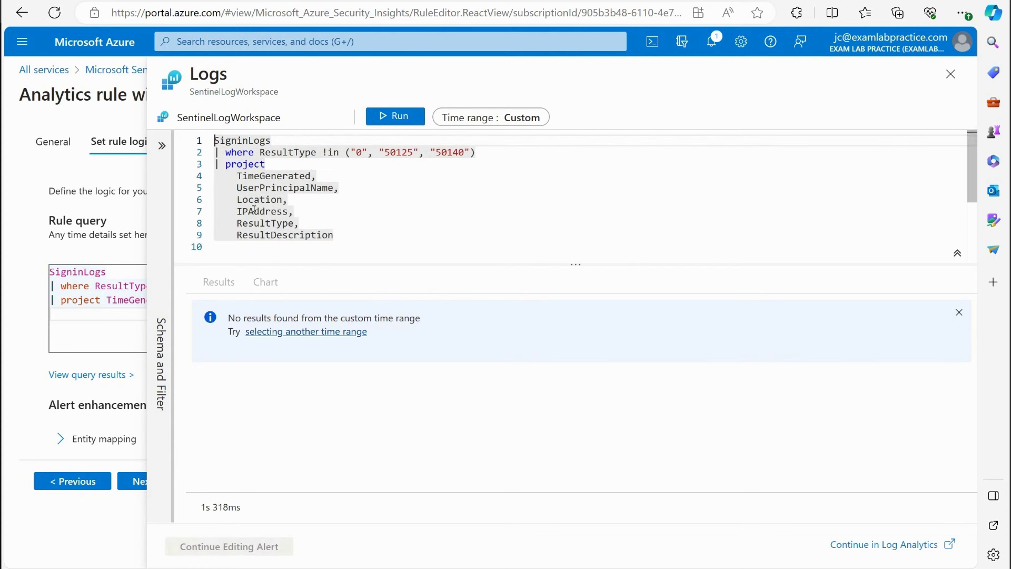
left_click(389, 119)
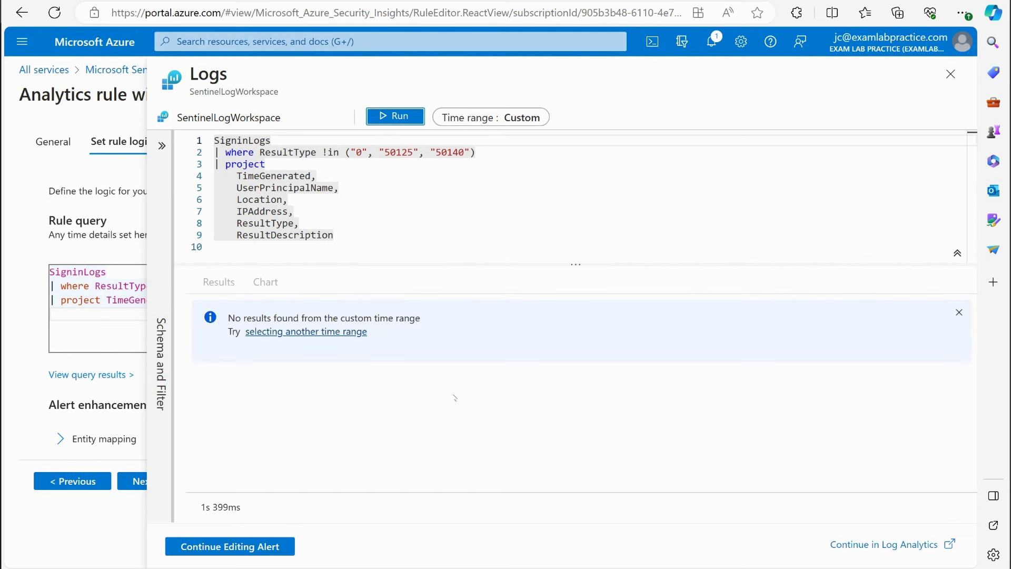
left_click(951, 74)
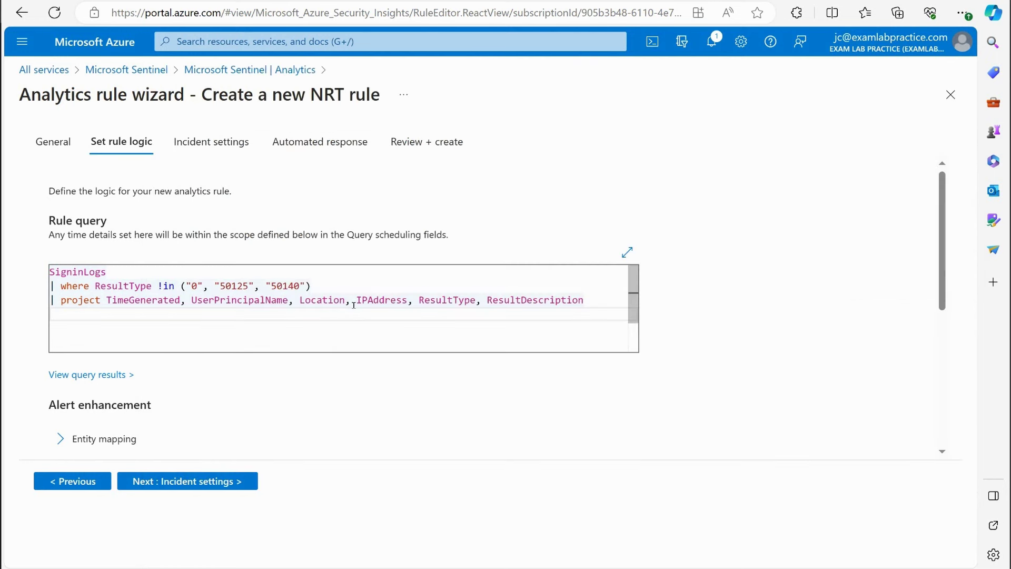
Remove the trailing blank query line and leave Entity mapping with no rows
key("BackSpace")
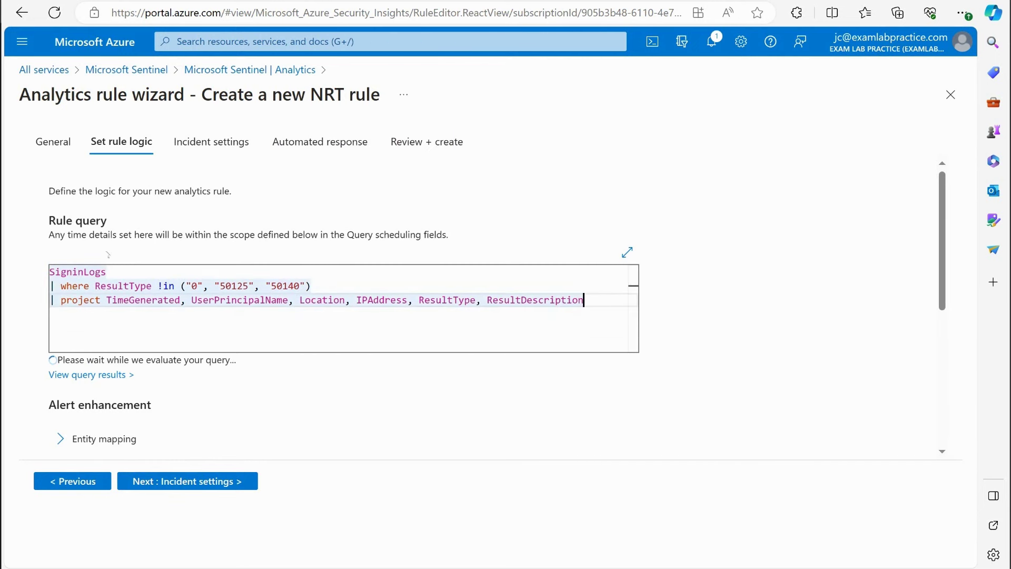
left_click(104, 439)
scroll(308, 333, "down", 5)
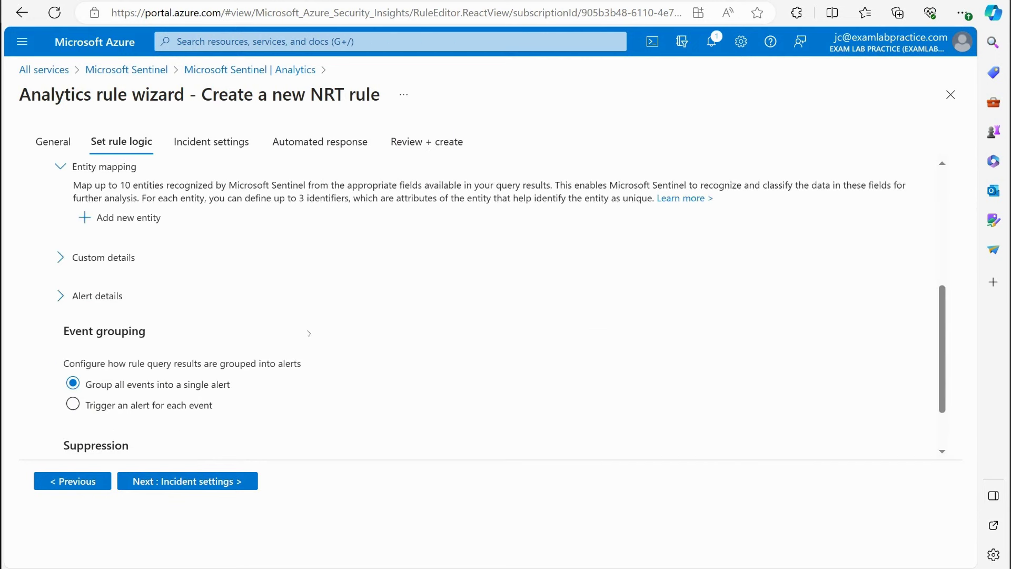
scroll(118, 266, "up", 1)
left_click(118, 266)
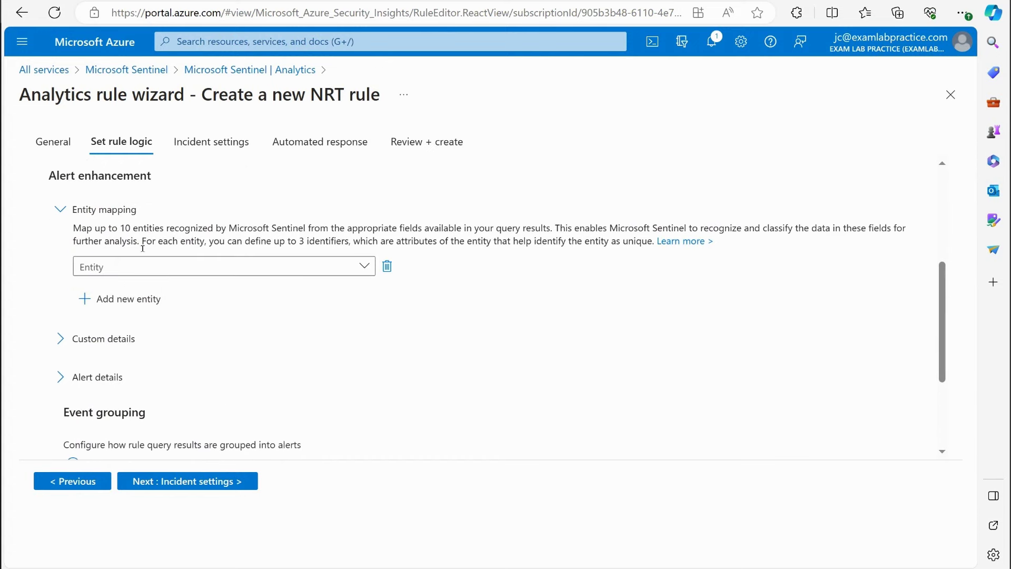
left_click(387, 266)
Leave Custom details and Alert details empty and advance to Incident settings
left_click(61, 300)
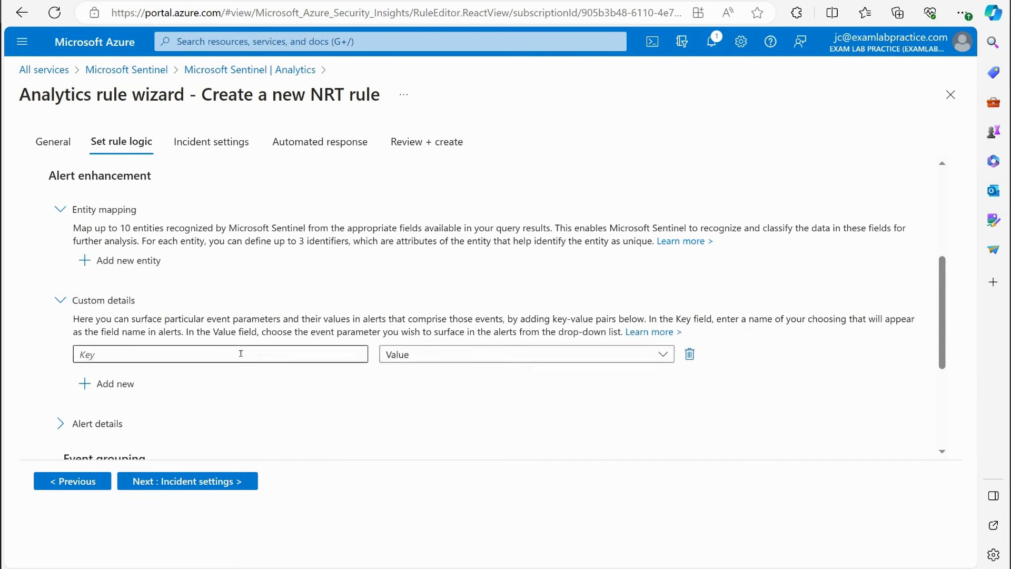
scroll(241, 354, "down", 2)
left_click(216, 332)
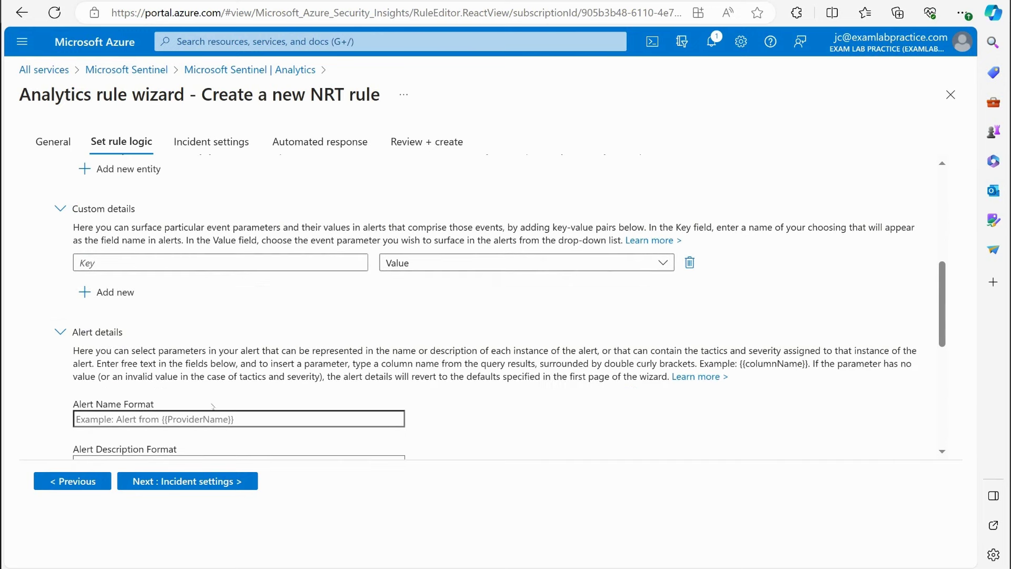
left_click(59, 332)
scroll(451, 345, "down", 2)
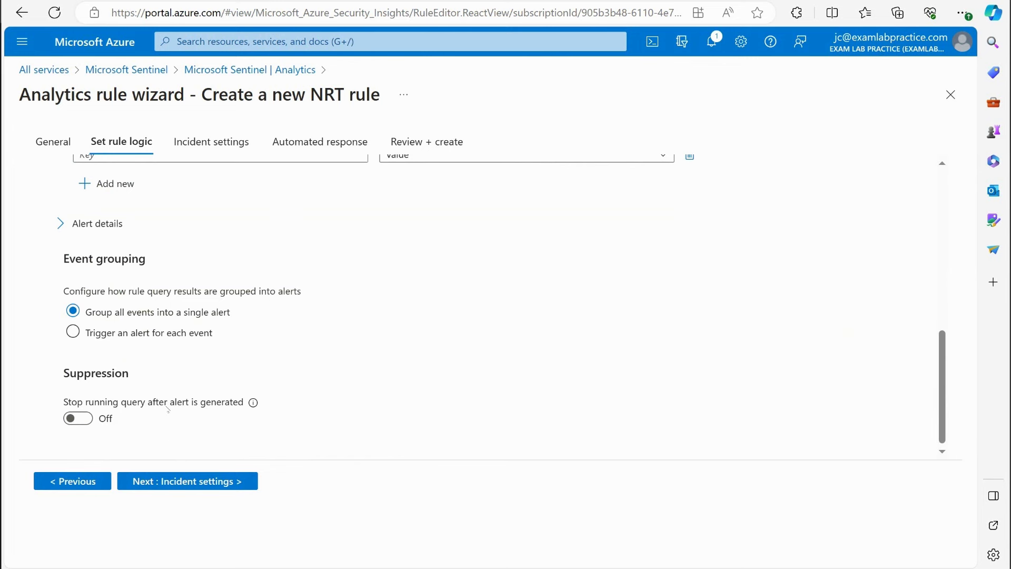
left_click(194, 492)
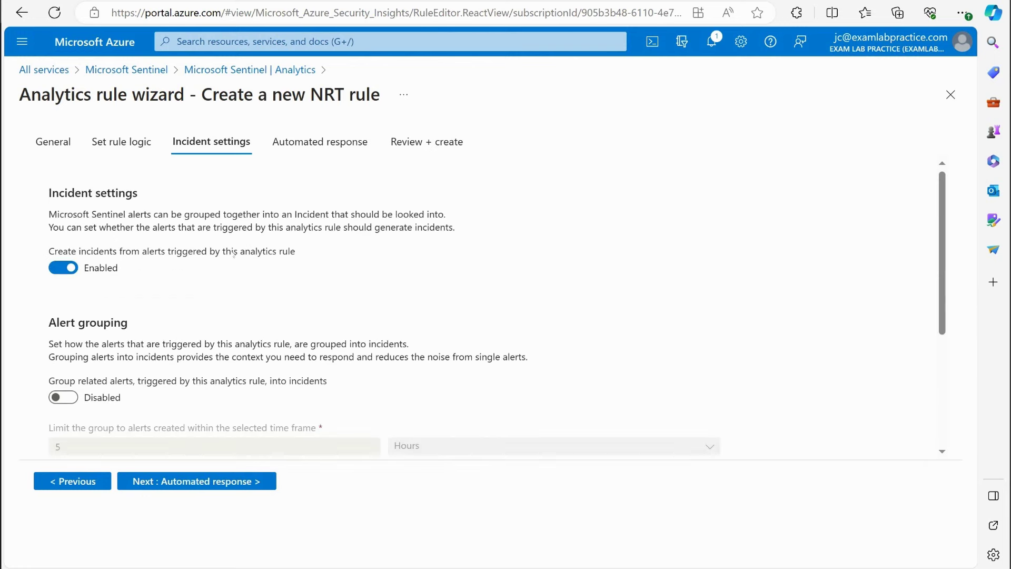
Skip adding an automation rule, then review and save the Bad logon attempt rule
scroll(100, 225, "down", 4)
scroll(100, 225, "up", 4)
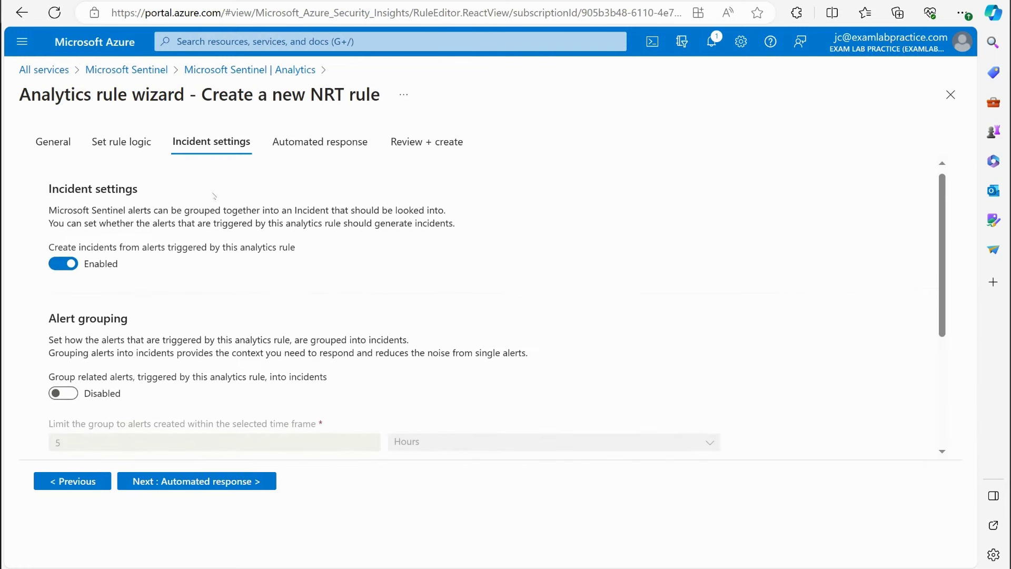
left_click(191, 485)
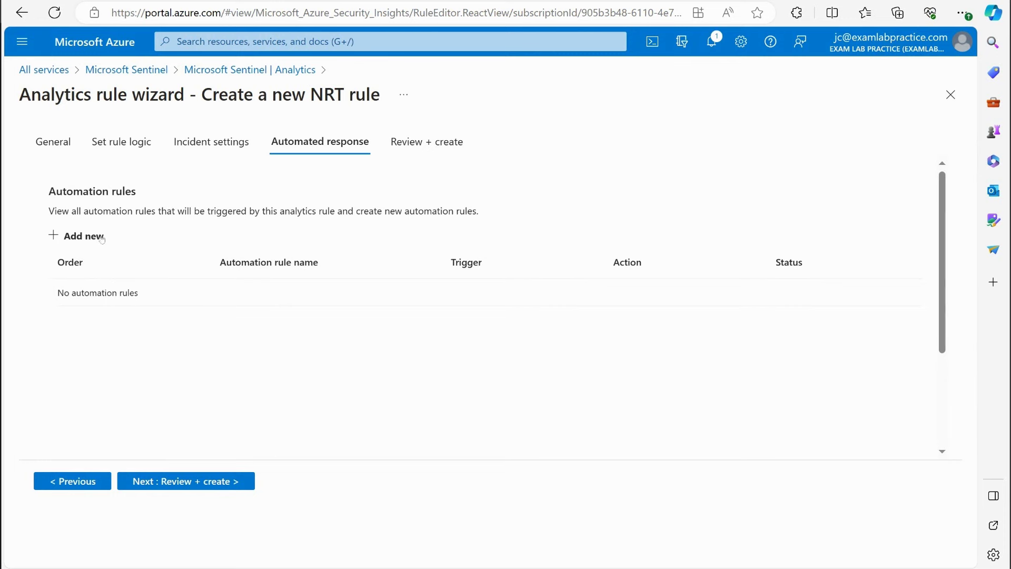
left_click(84, 236)
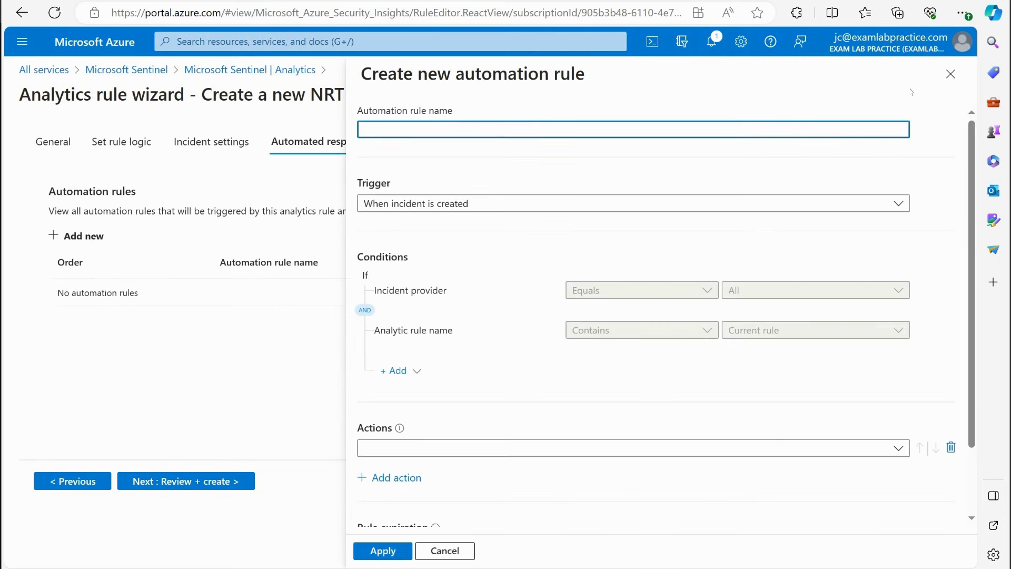
left_click(951, 74)
left_click(199, 481)
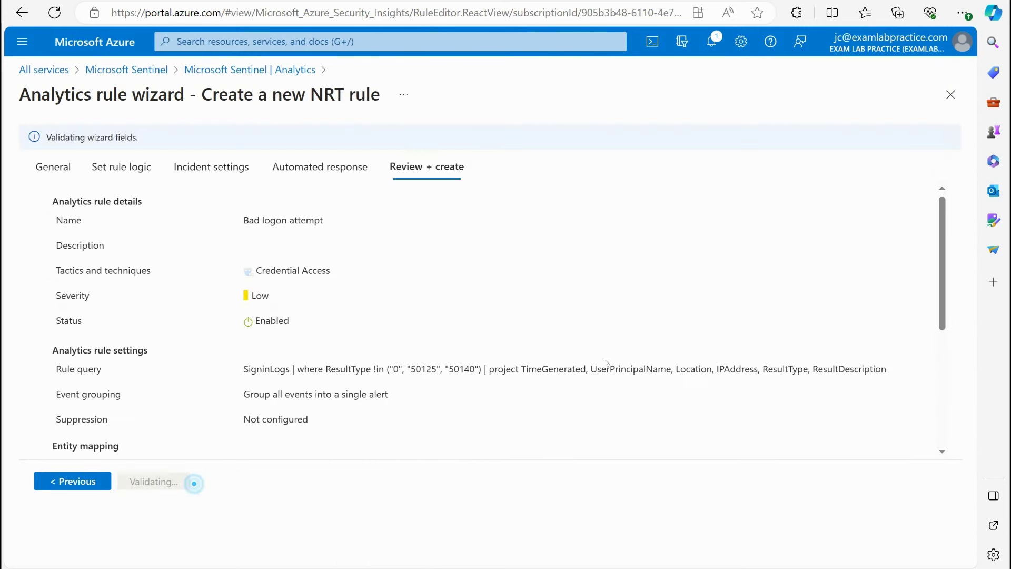
left_click(142, 481)
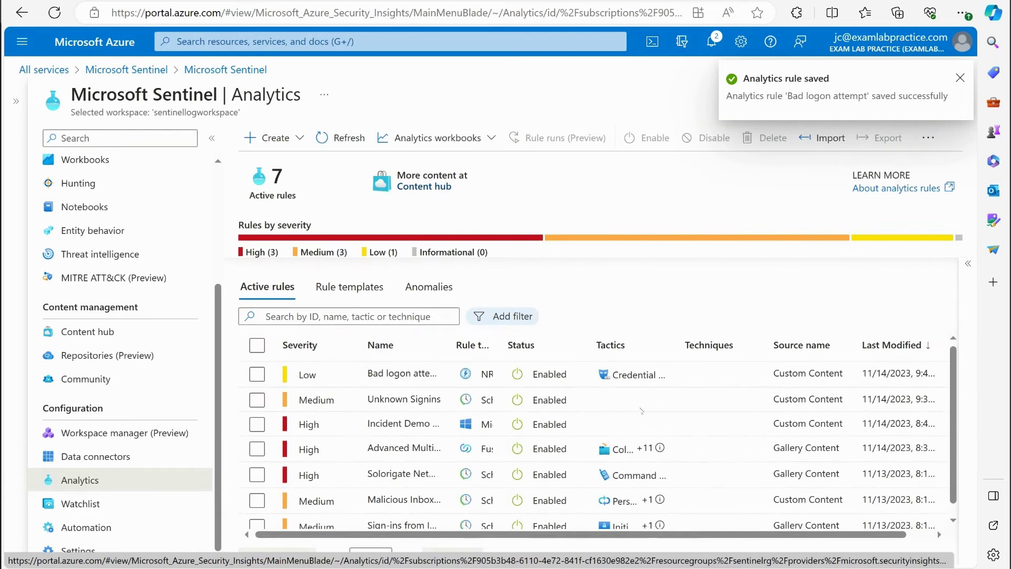
Filter services for 'sent' and open SentinelLogWorkspace's Content hub in Microsoft Sentinel
key("alt+Left")
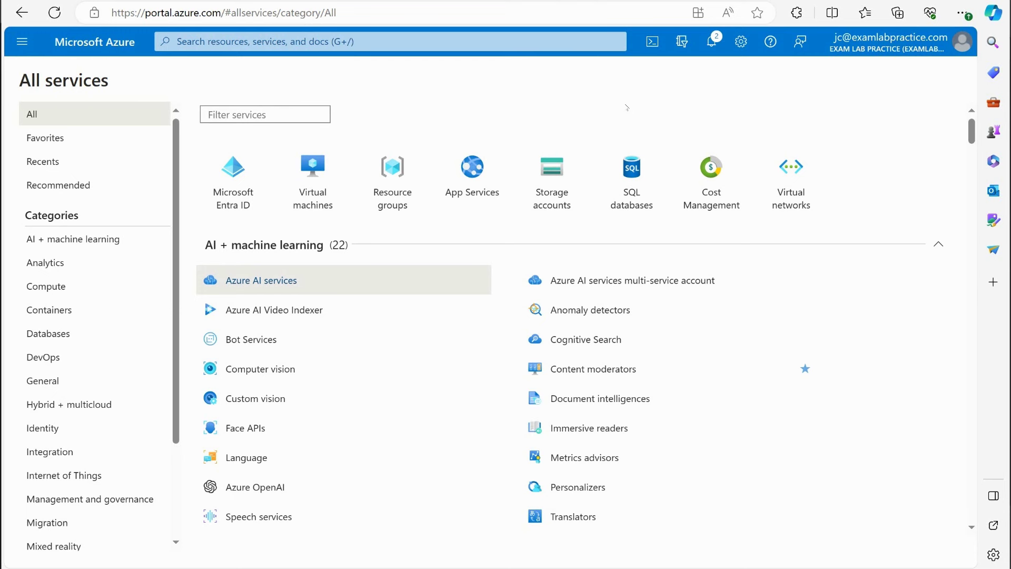
left_click(22, 41)
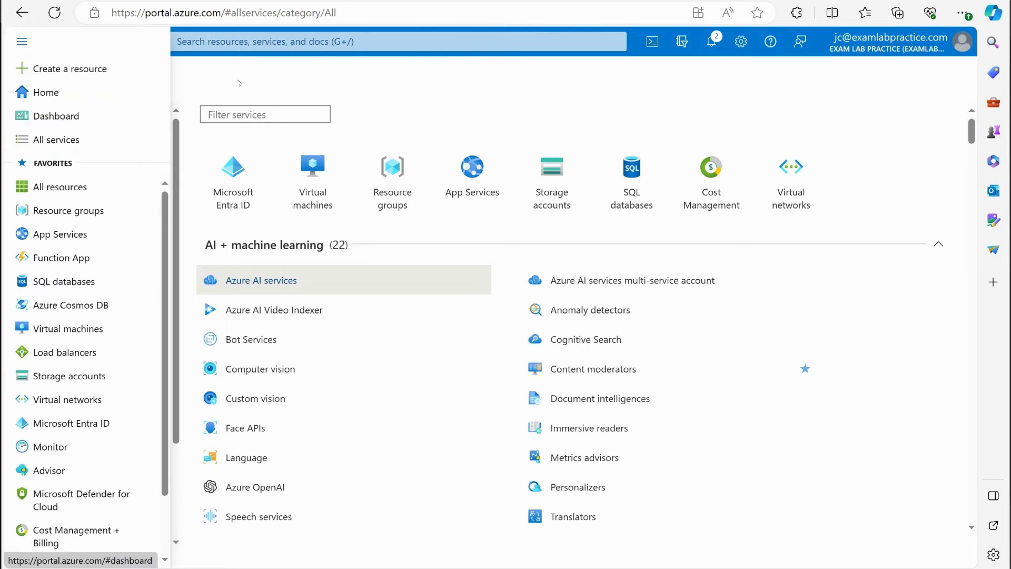
left_click(56, 137)
type("sent")
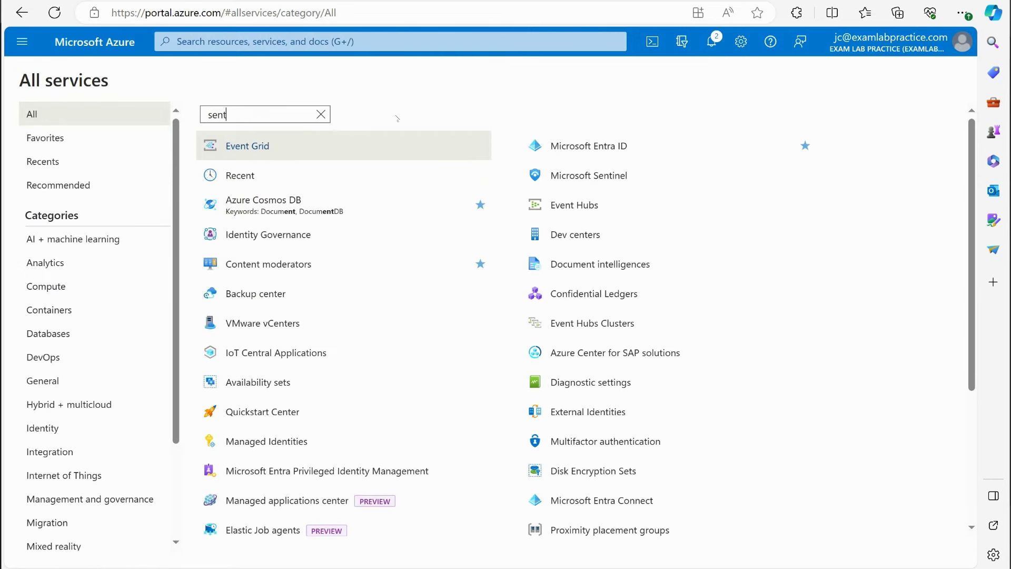
left_click(576, 179)
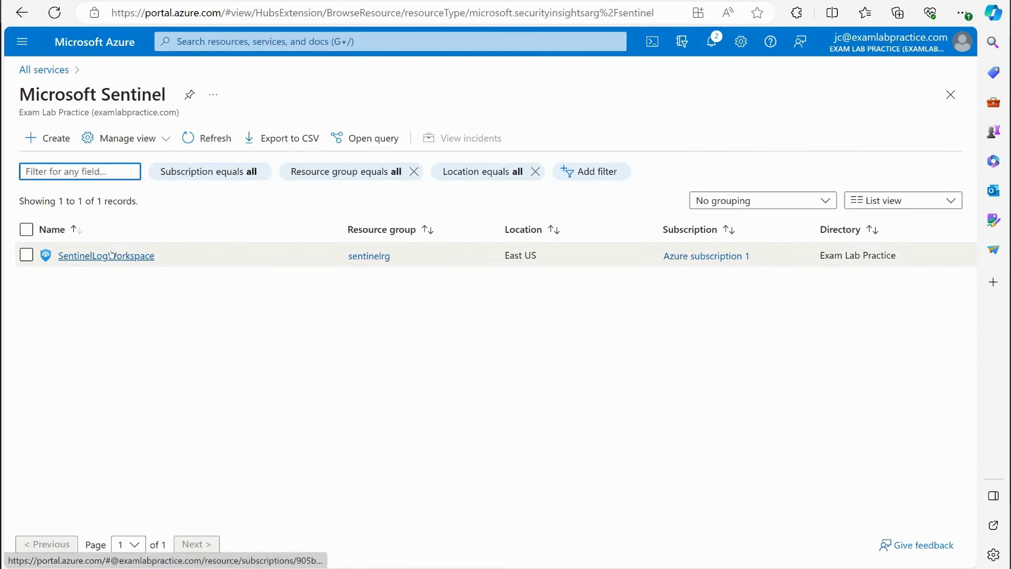
left_click(90, 318)
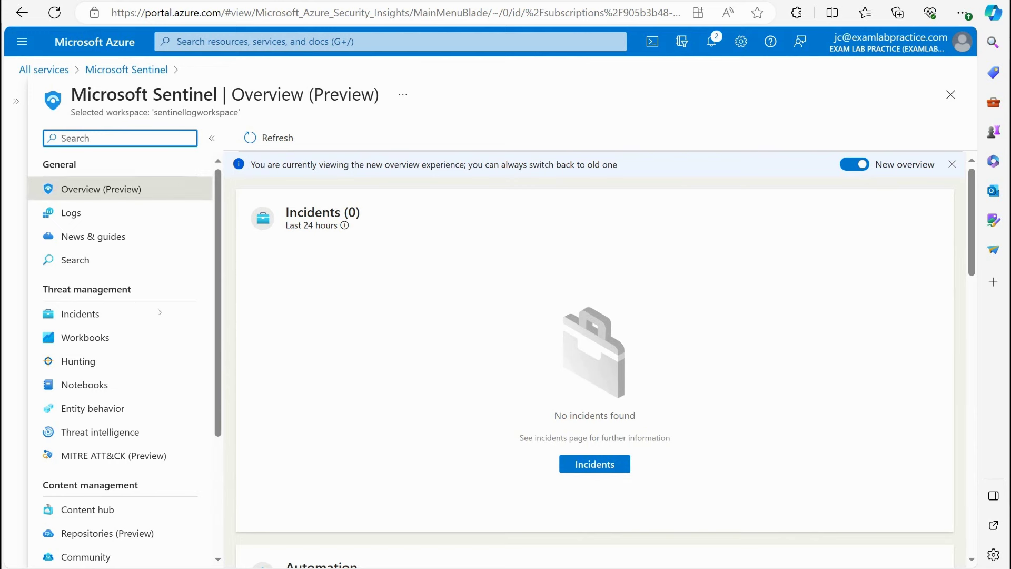
scroll(163, 416, "down", 2)
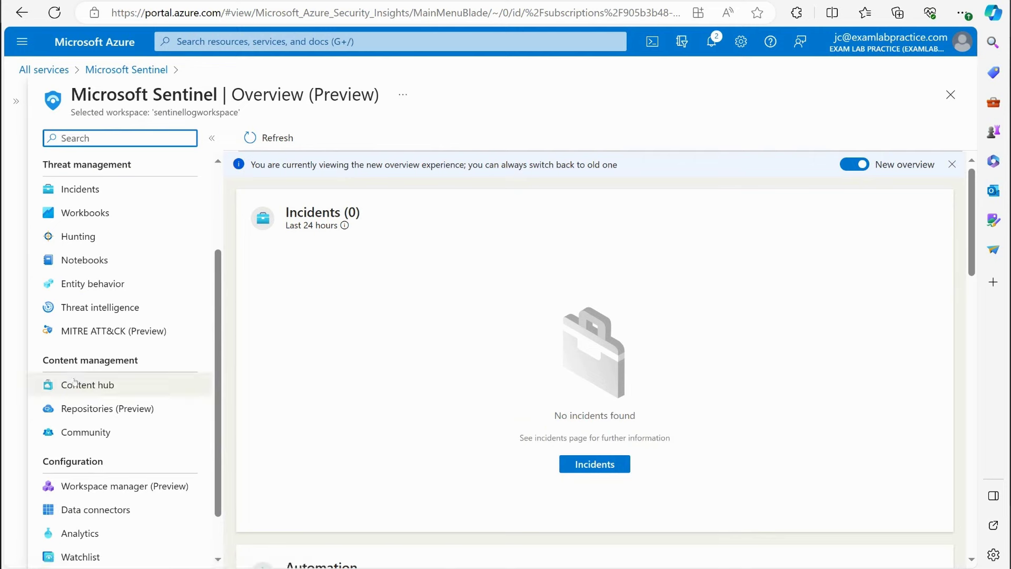
left_click(74, 383)
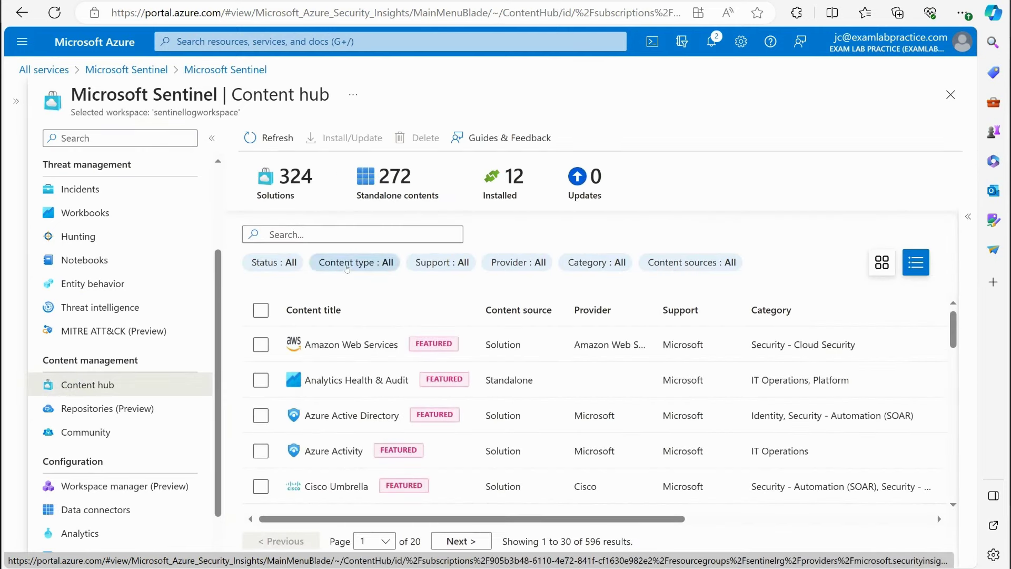
Filter the Content hub to show only Analytics rule content
left_click(383, 264)
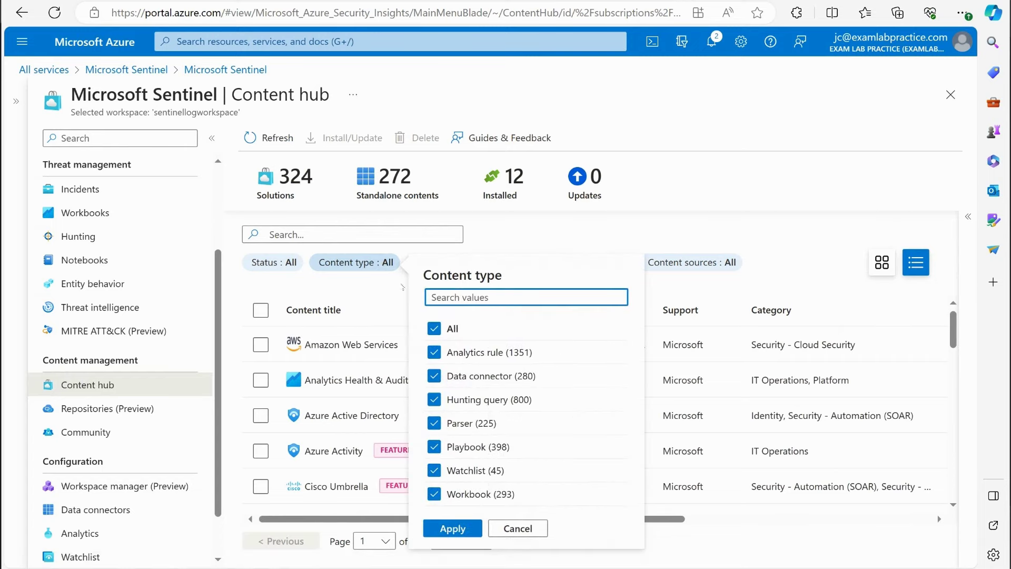
left_click(435, 329)
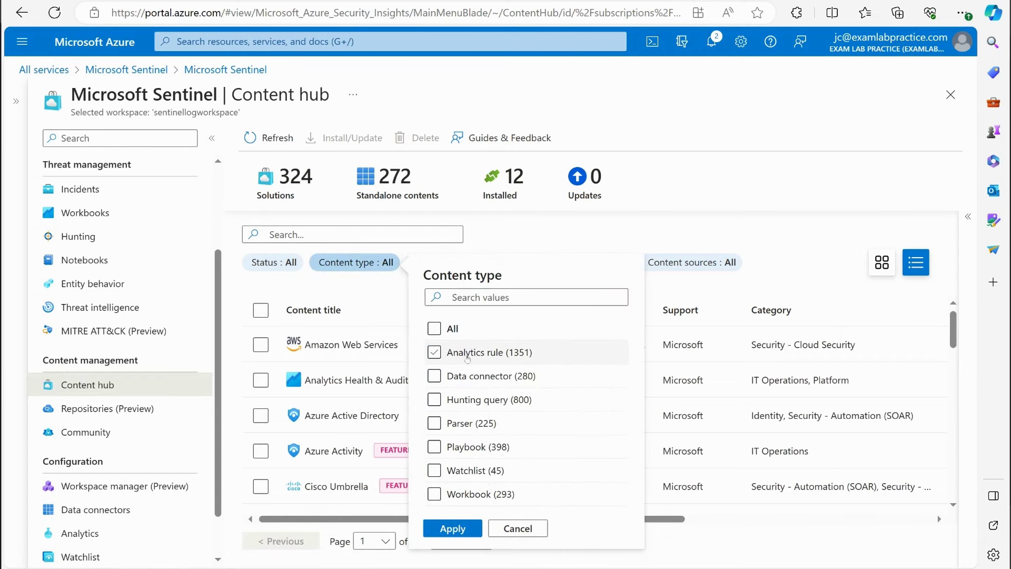
left_click(434, 352)
left_click(453, 528)
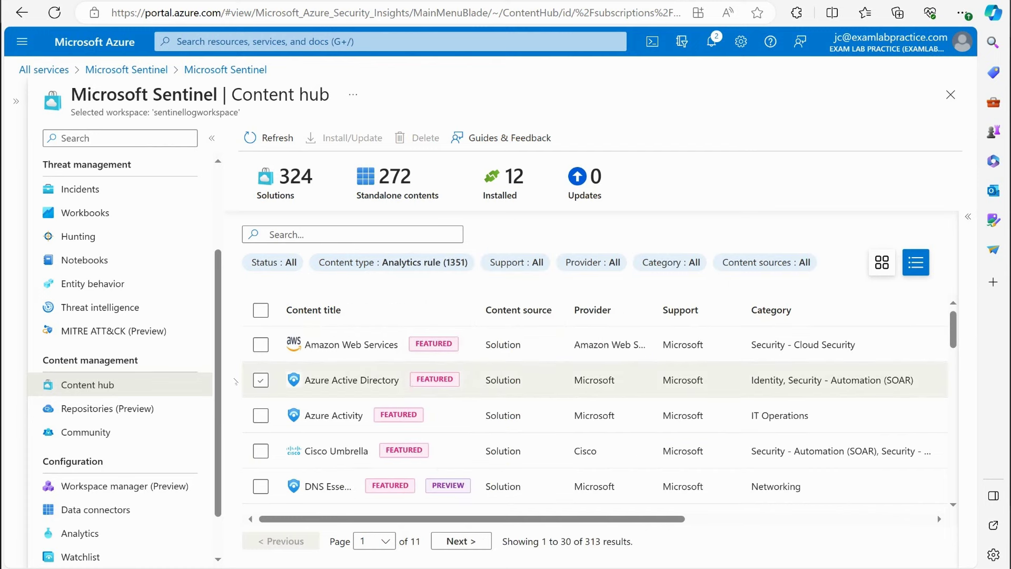
scroll(354, 379, "down", 1)
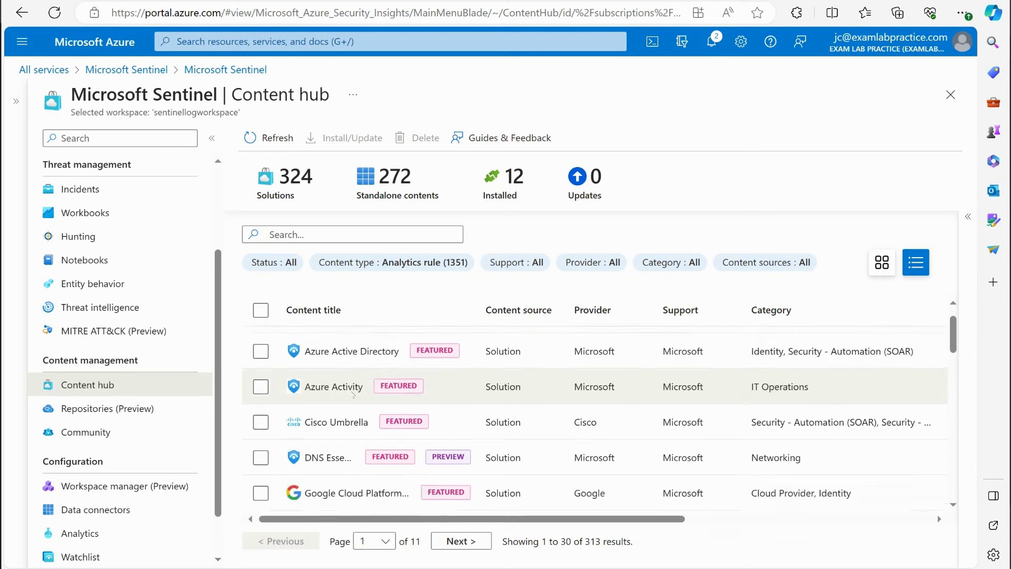
scroll(361, 374, "down", 7)
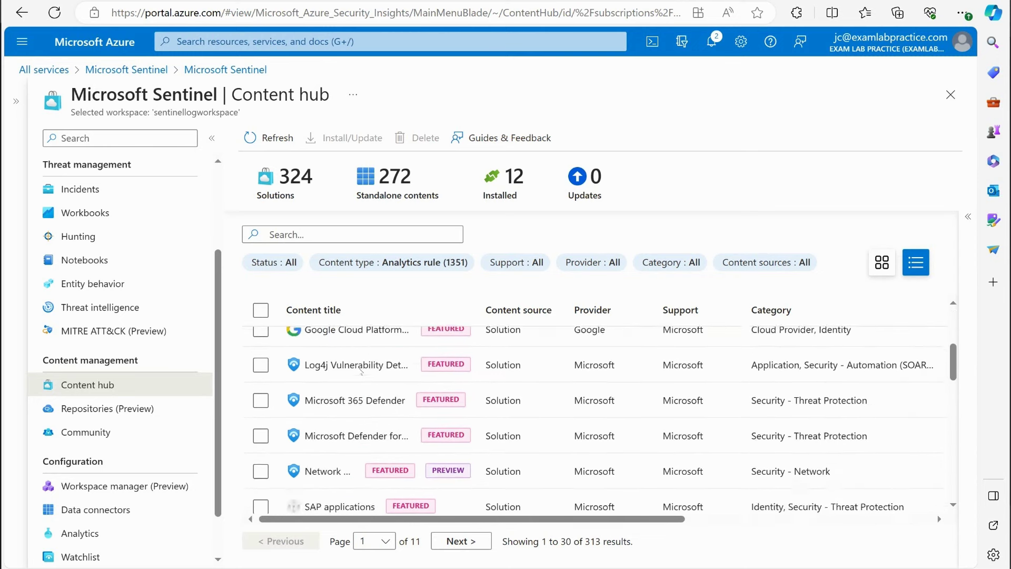
scroll(361, 368, "up", 8)
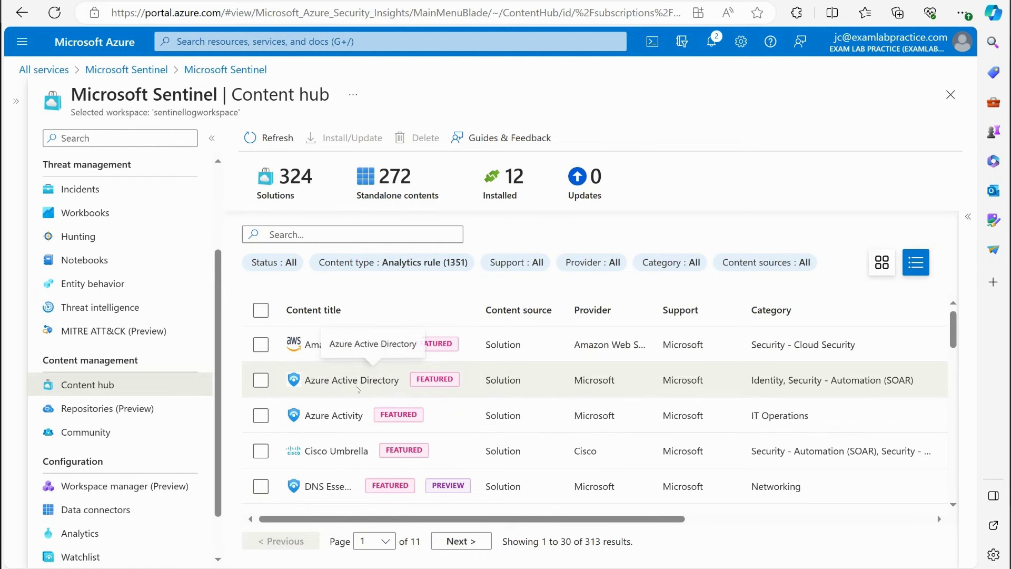
scroll(349, 388, "down", 2)
scroll(346, 354, "down", 8)
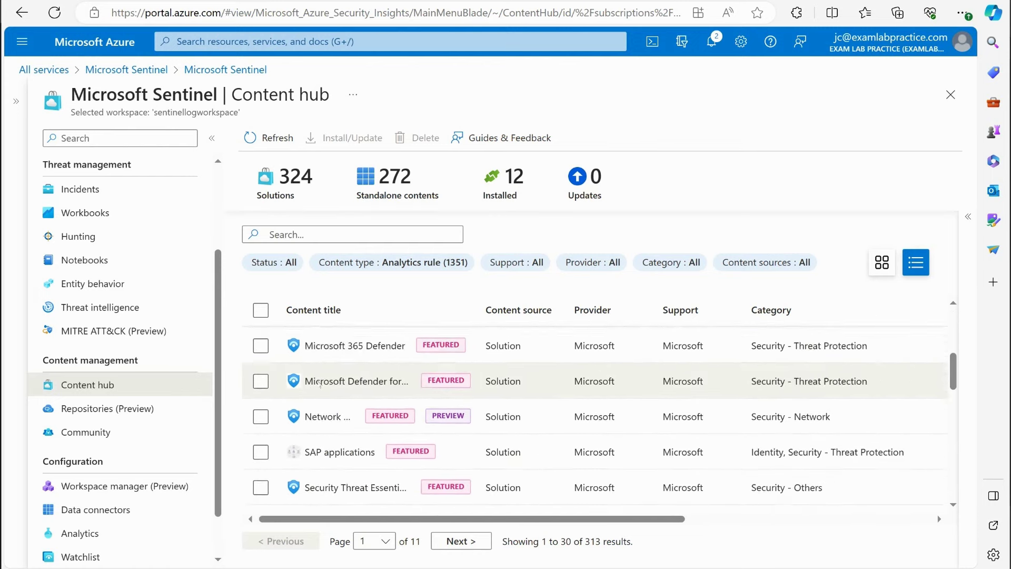
scroll(707, 508, "up", 4)
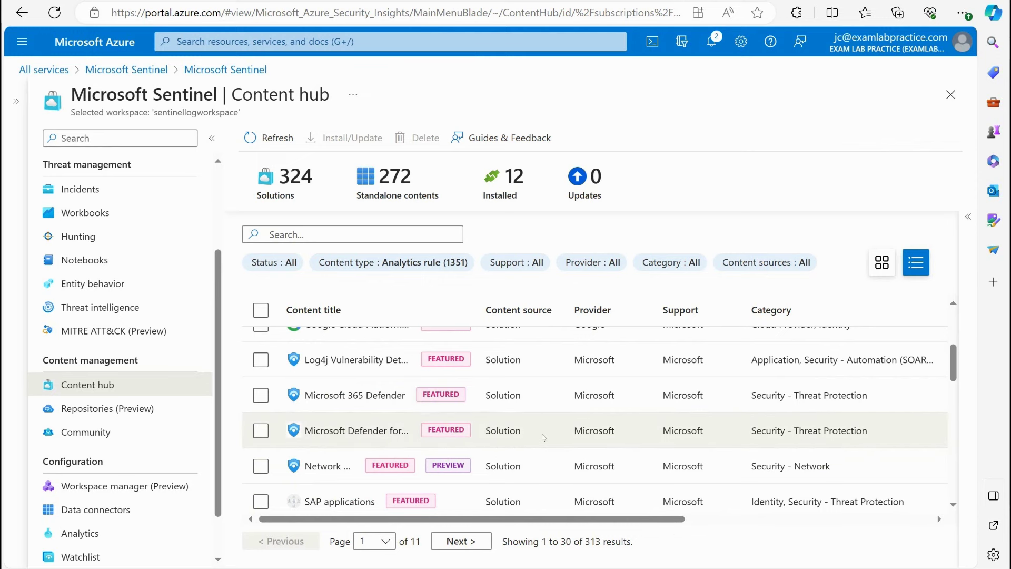
scroll(548, 432, "down", 3)
scroll(564, 404, "up", 5)
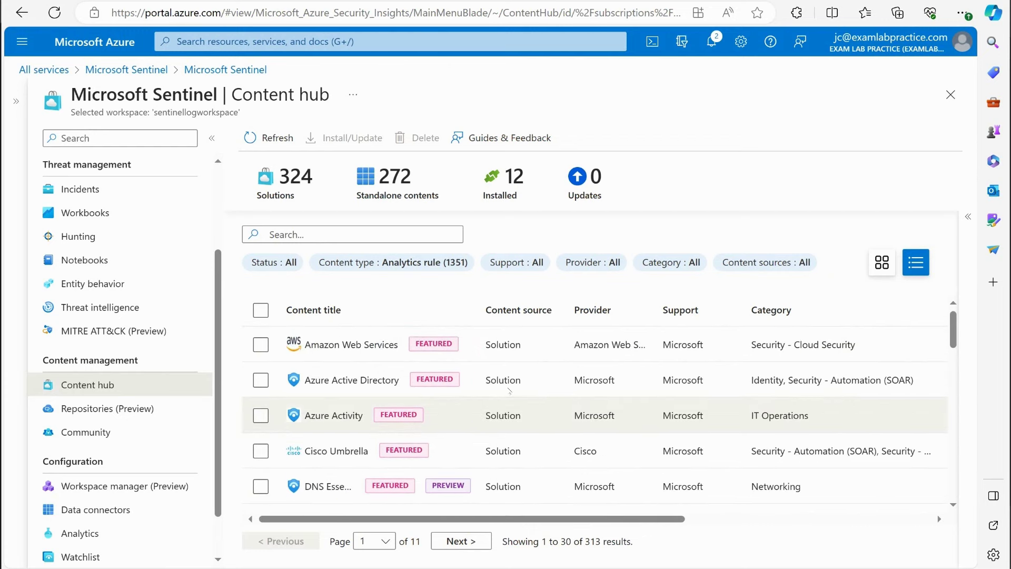
scroll(527, 429, "down", 2)
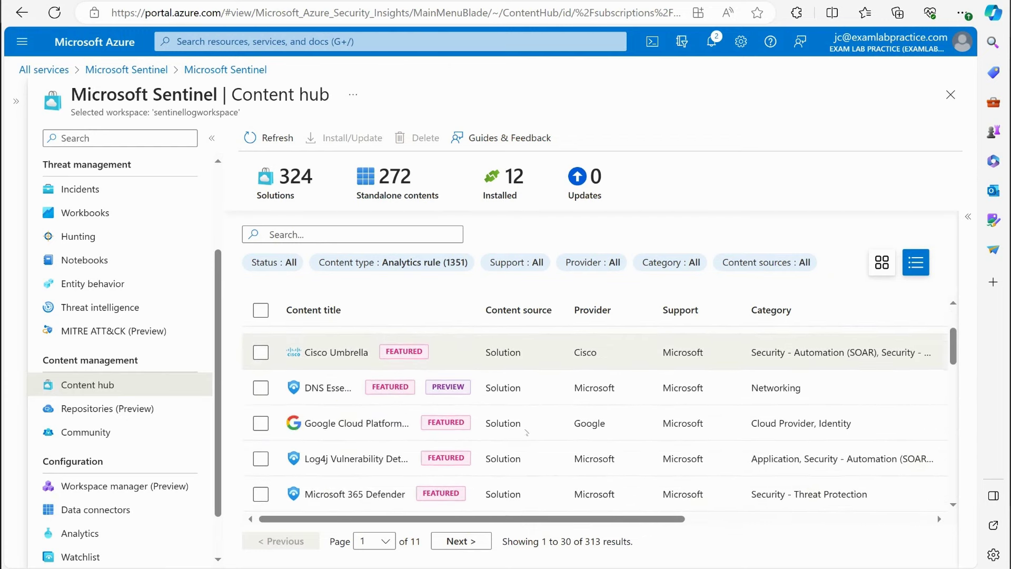
scroll(527, 432, "up", 1)
Open the Cisco Umbrella solution page and browse its contents
left_click(316, 396)
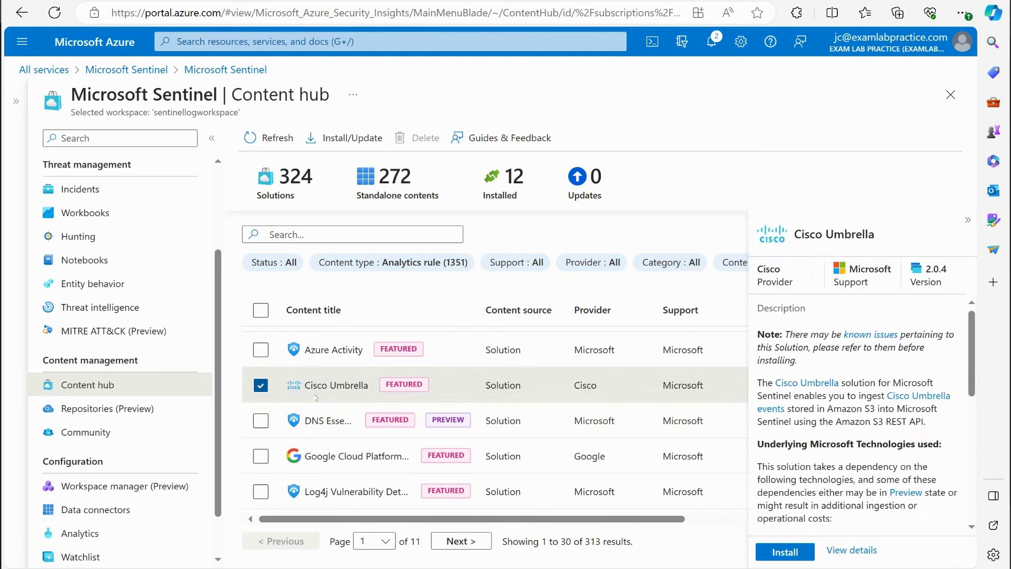
left_click(852, 550)
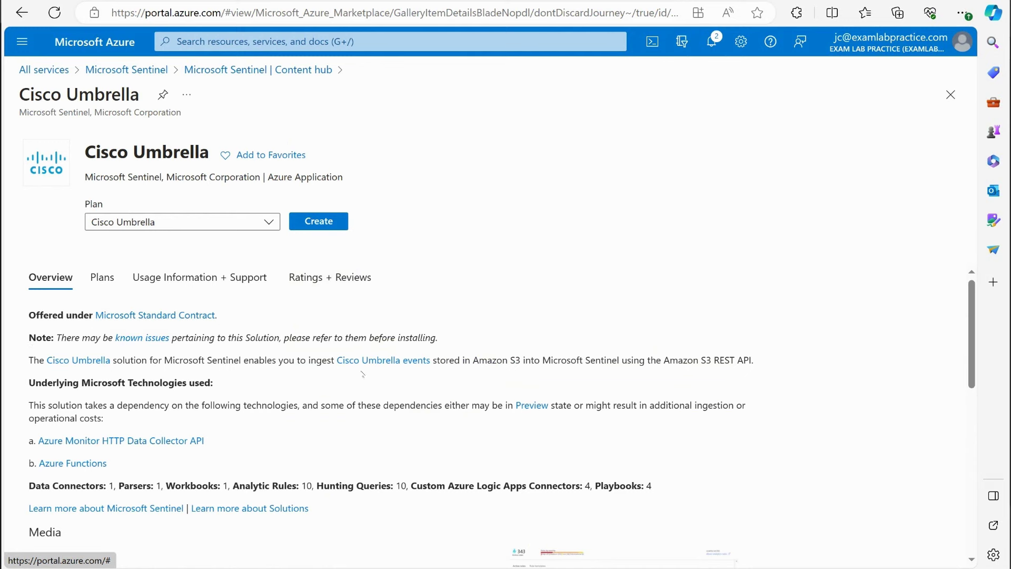
scroll(363, 374, "down", 3)
scroll(217, 281, "down", 4)
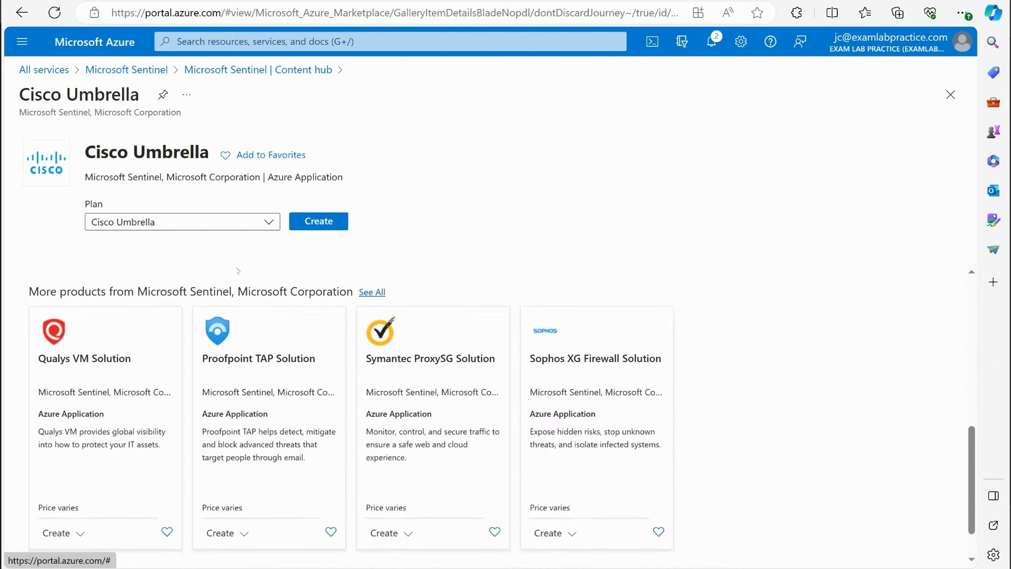
scroll(94, 383, "up", 4)
scroll(94, 383, "up", 3)
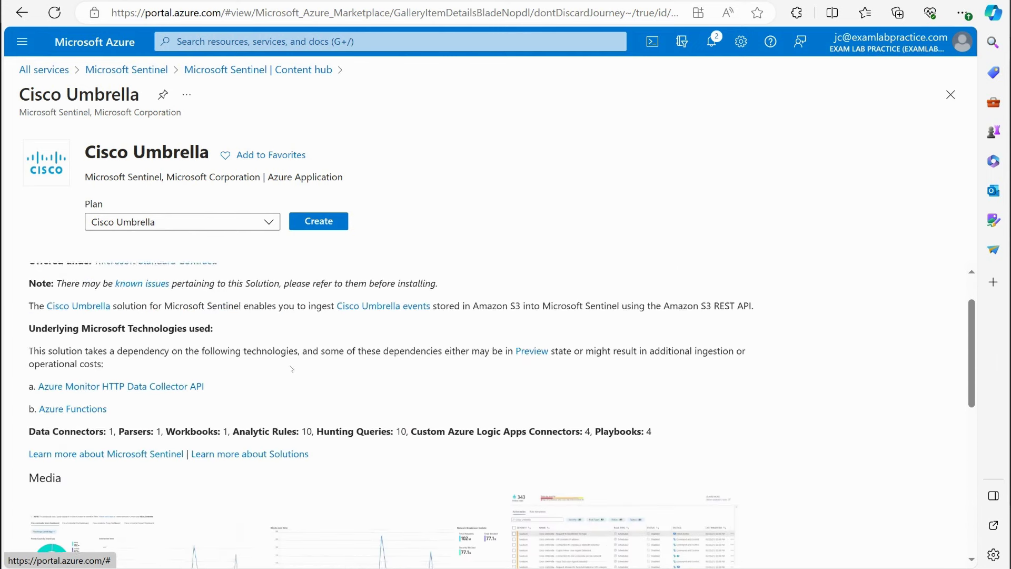
In the Content hub list, select 'A client made a web request to a potentially harmful file'
left_click(207, 70)
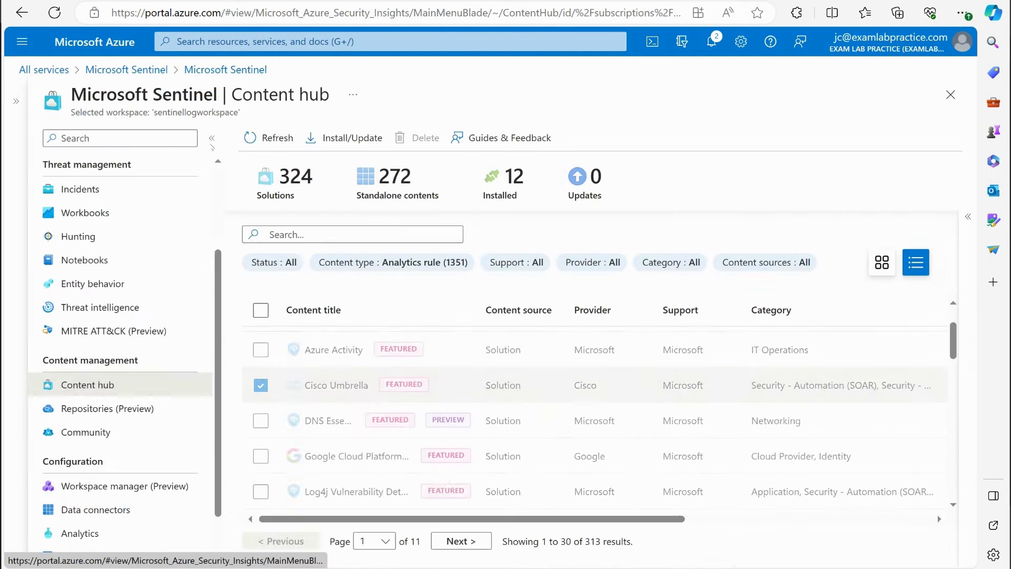
scroll(333, 390, "down", 1)
scroll(334, 390, "up", 2)
scroll(333, 390, "down", 5)
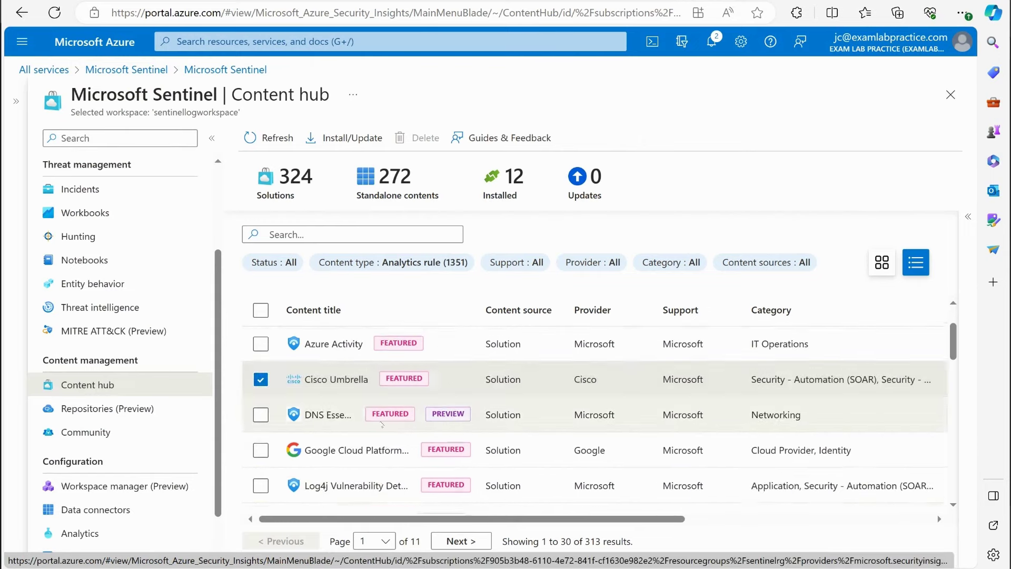
scroll(406, 417, "down", 3)
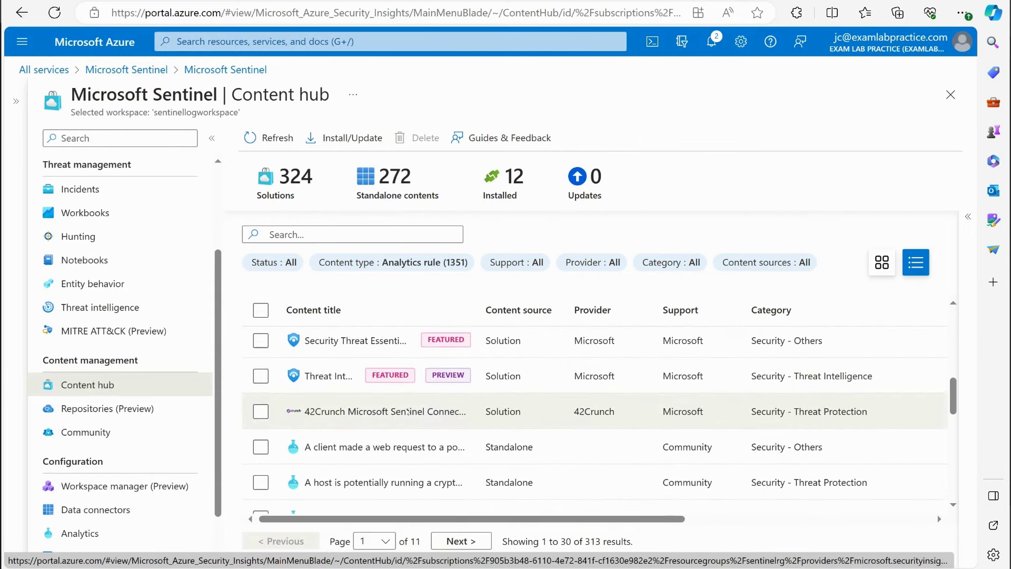
scroll(505, 419, "down", 1)
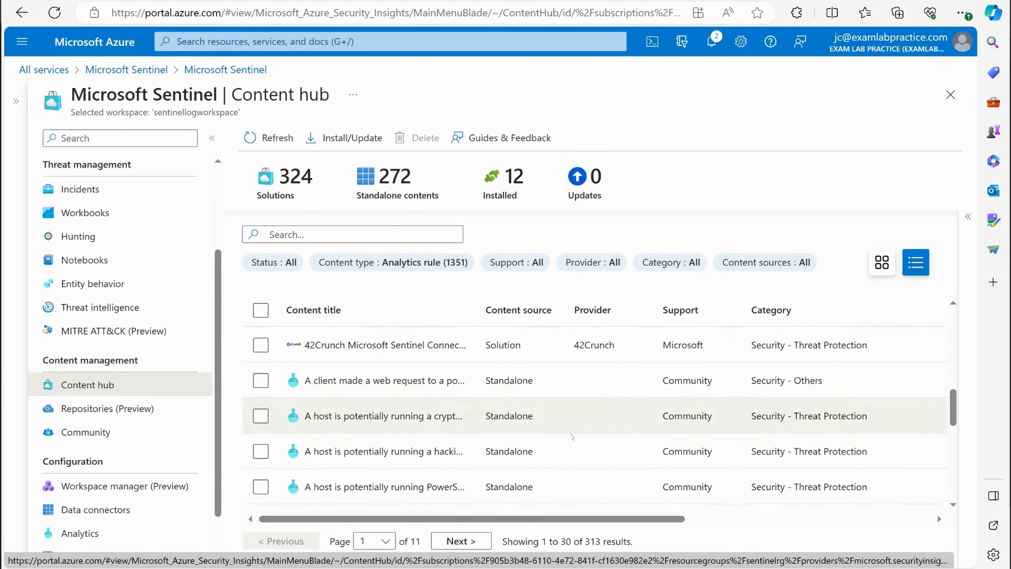
scroll(613, 439, "down", 1)
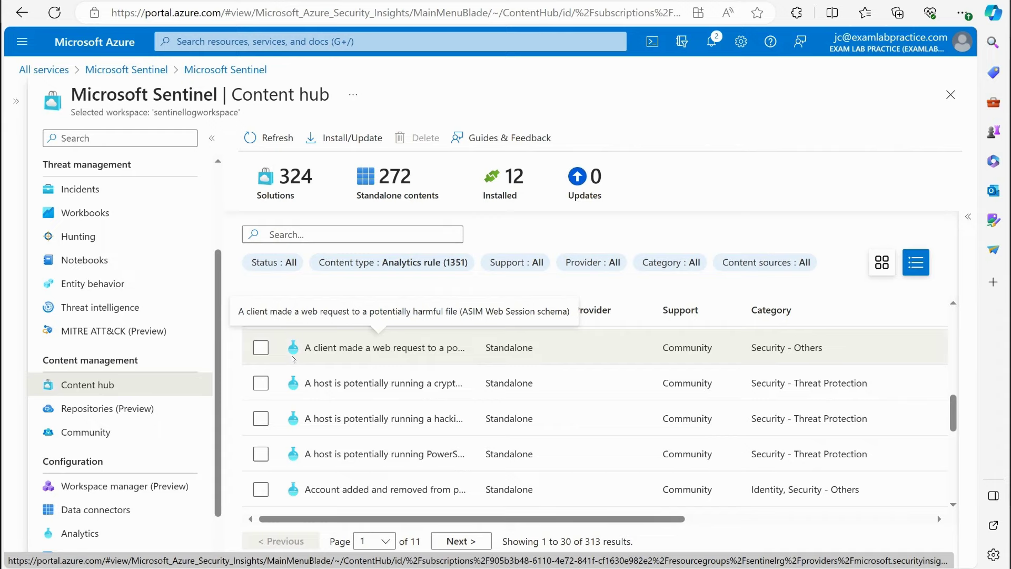
scroll(342, 353, "up", 3)
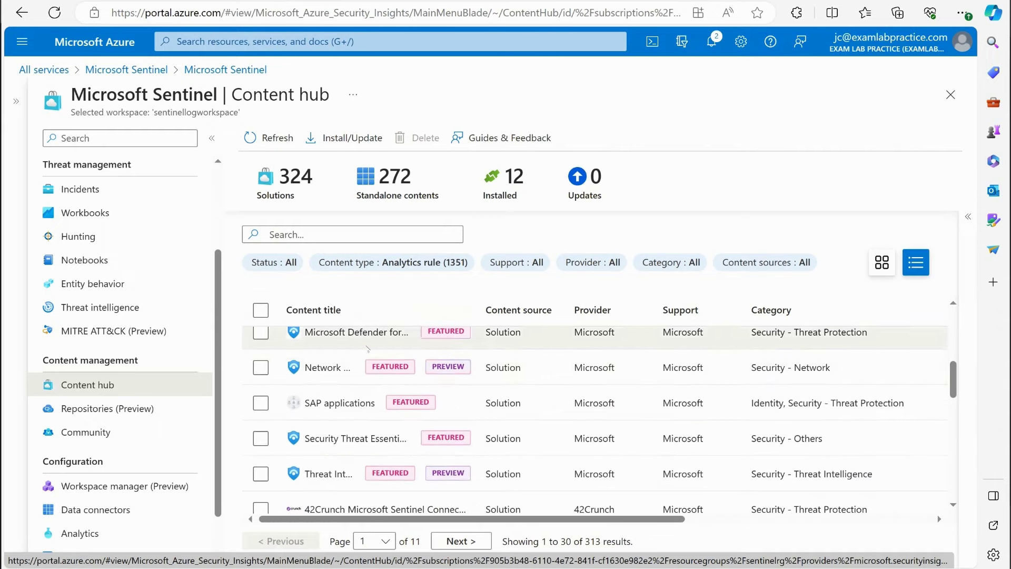
scroll(368, 349, "up", 2)
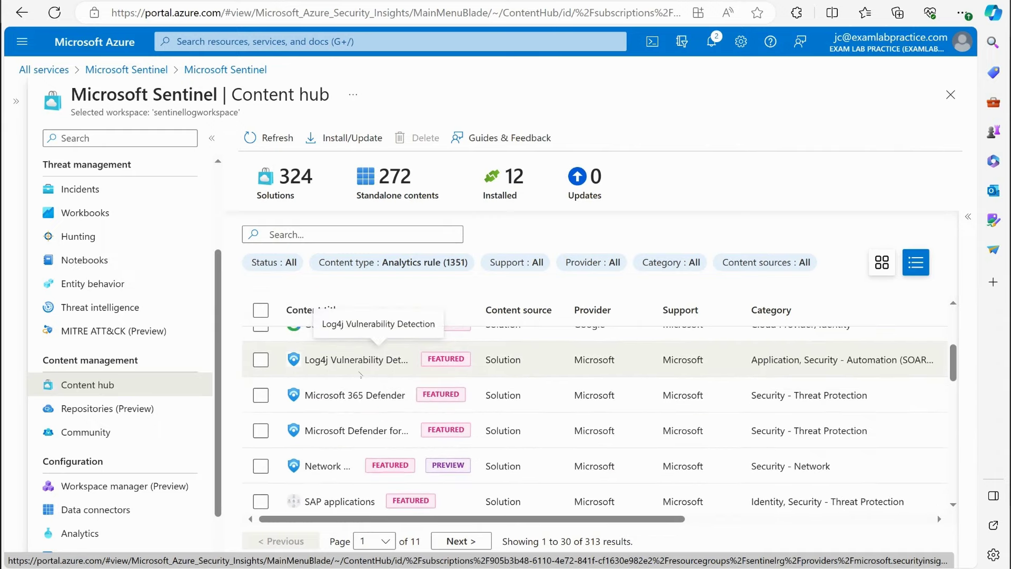
scroll(360, 374, "up", 2)
scroll(391, 393, "down", 3)
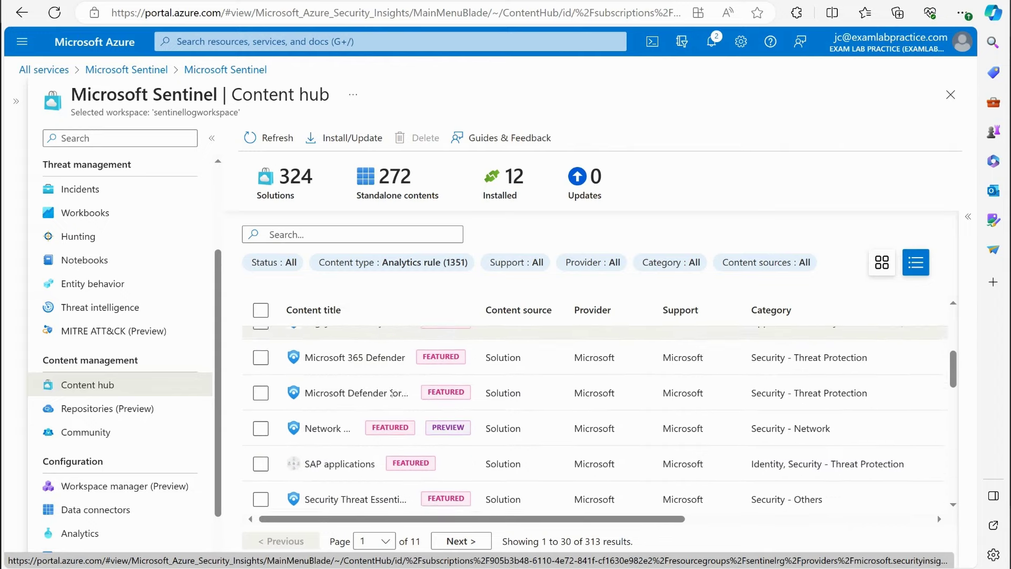
scroll(392, 393, "down", 5)
scroll(376, 383, "up", 2)
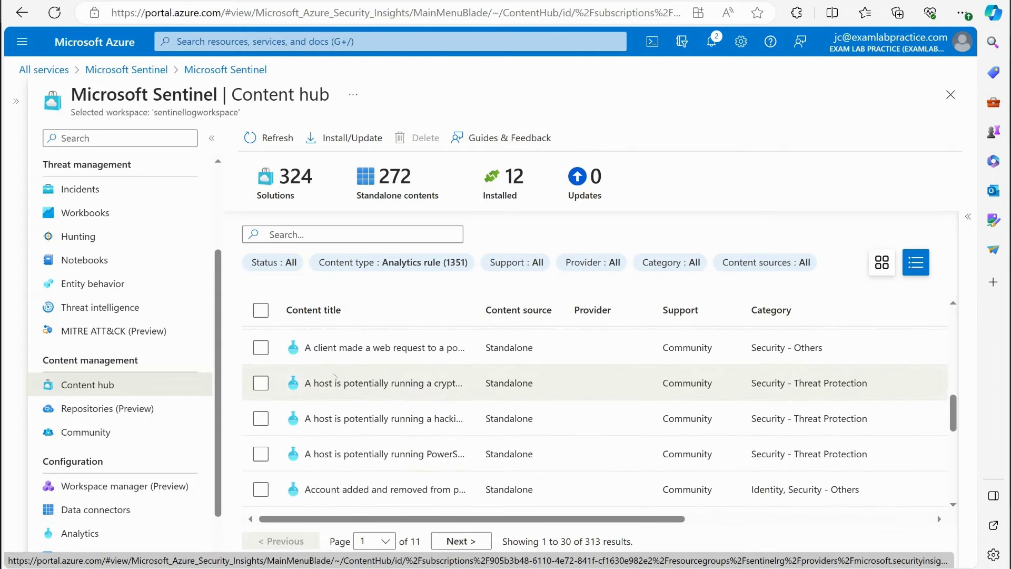
scroll(376, 383, "up", 1)
left_click(365, 380)
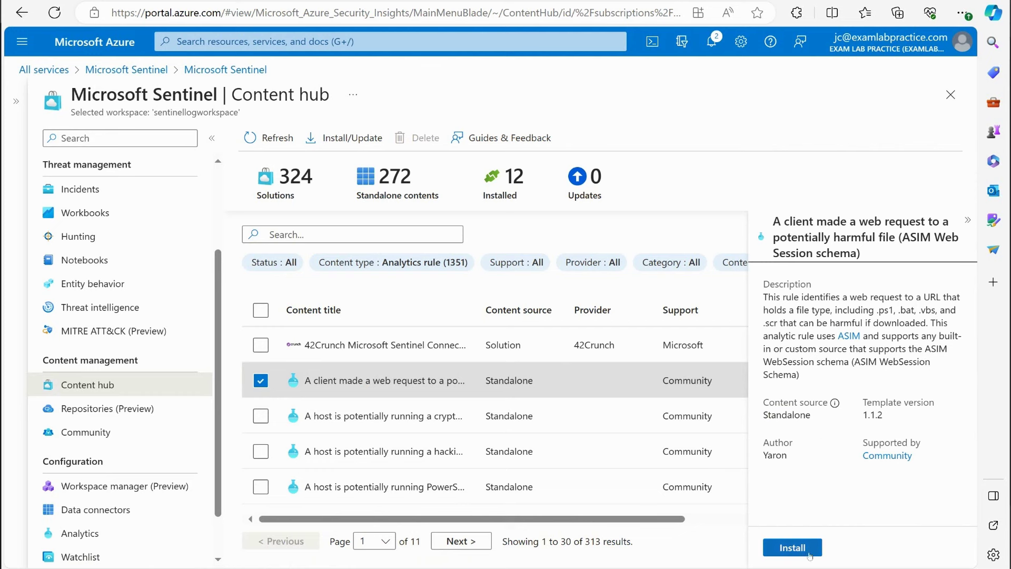
Install the standalone rule from its details pane, bringing Content hub to 13 installed
scroll(385, 368, "down", 5)
scroll(385, 369, "down", 4)
scroll(379, 421, "up", 1)
scroll(379, 421, "down", 1)
left_click(793, 547)
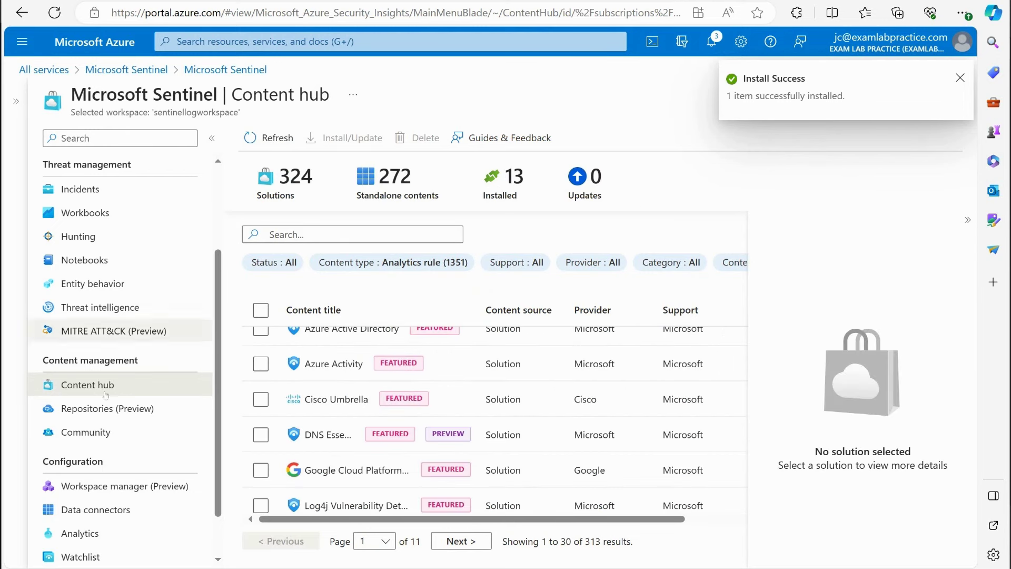
scroll(185, 400, "up", 2)
Refresh the Sentinel Analytics rules page and switch to Rule templates
scroll(184, 400, "down", 4)
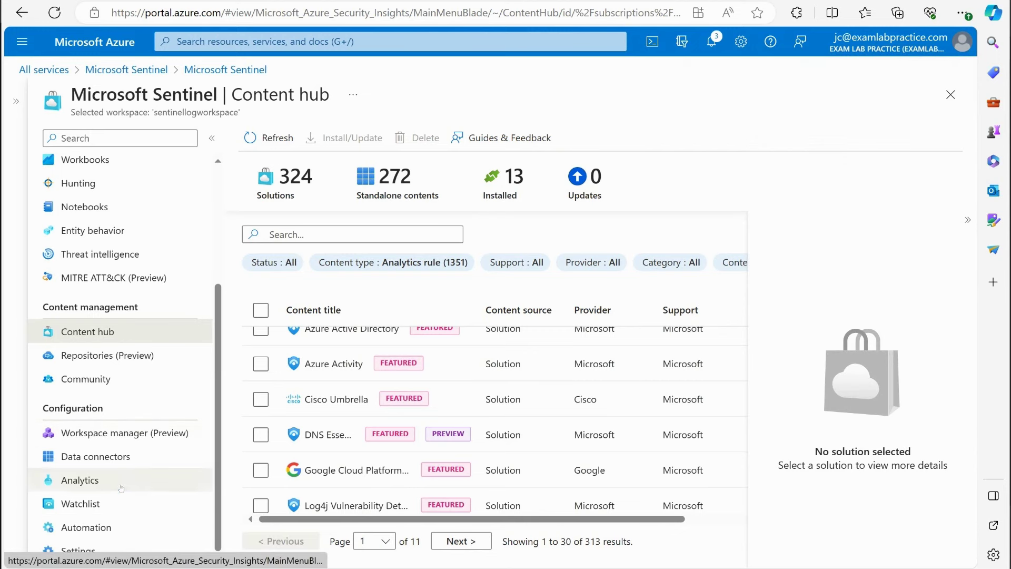
left_click(79, 480)
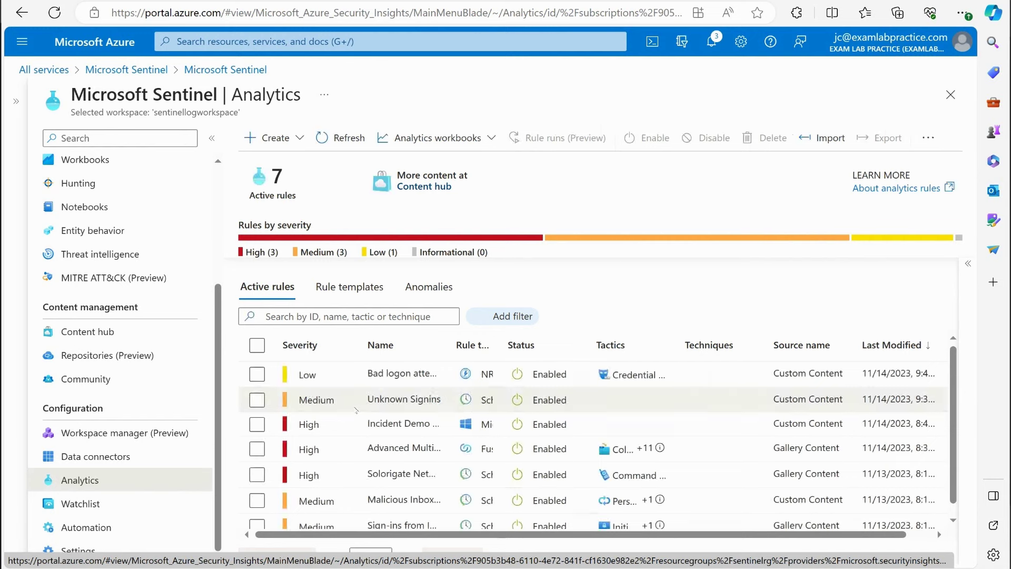
scroll(664, 407, "down", 1)
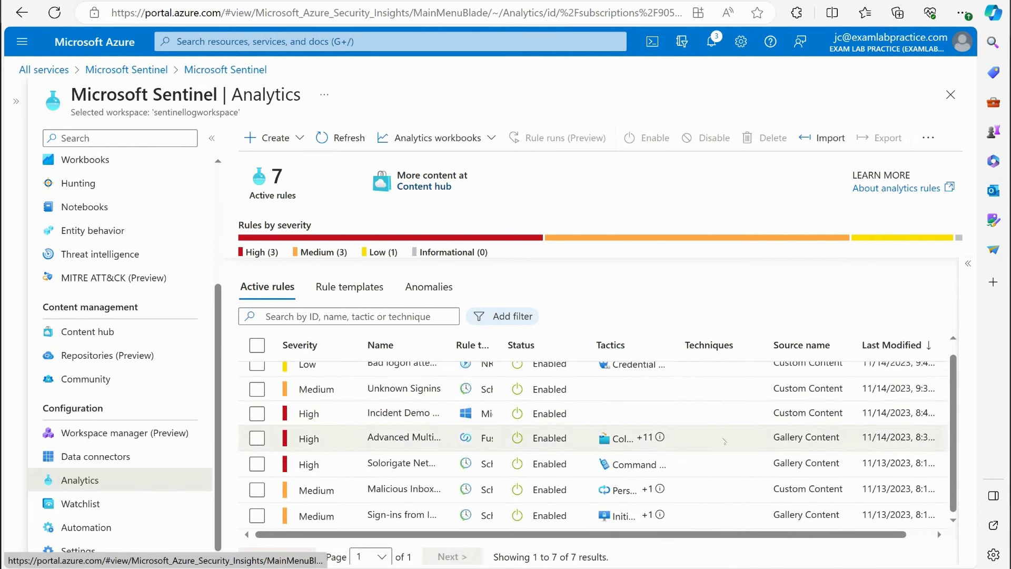
scroll(742, 440, "up", 1)
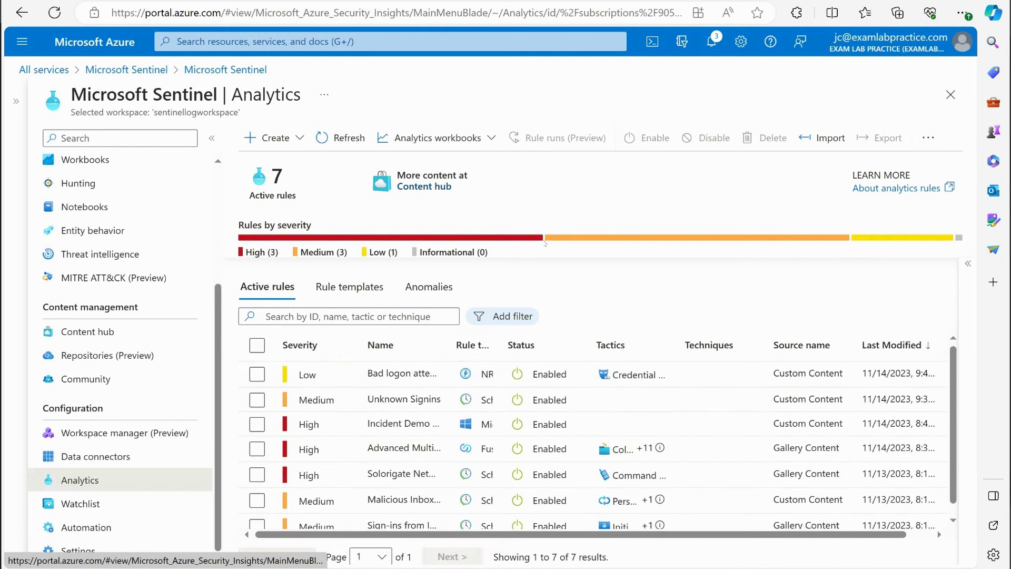
left_click(337, 137)
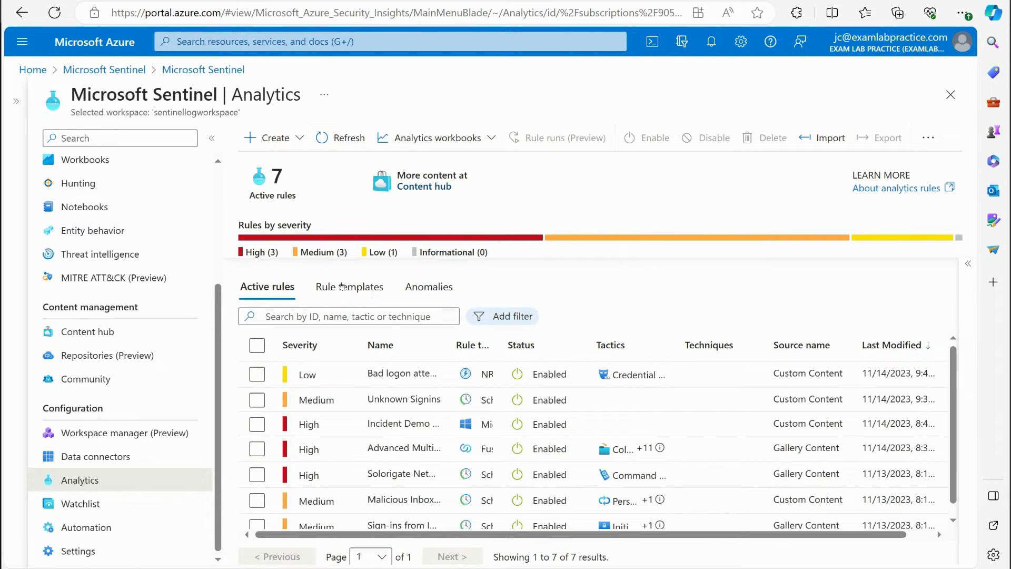
left_click(367, 287)
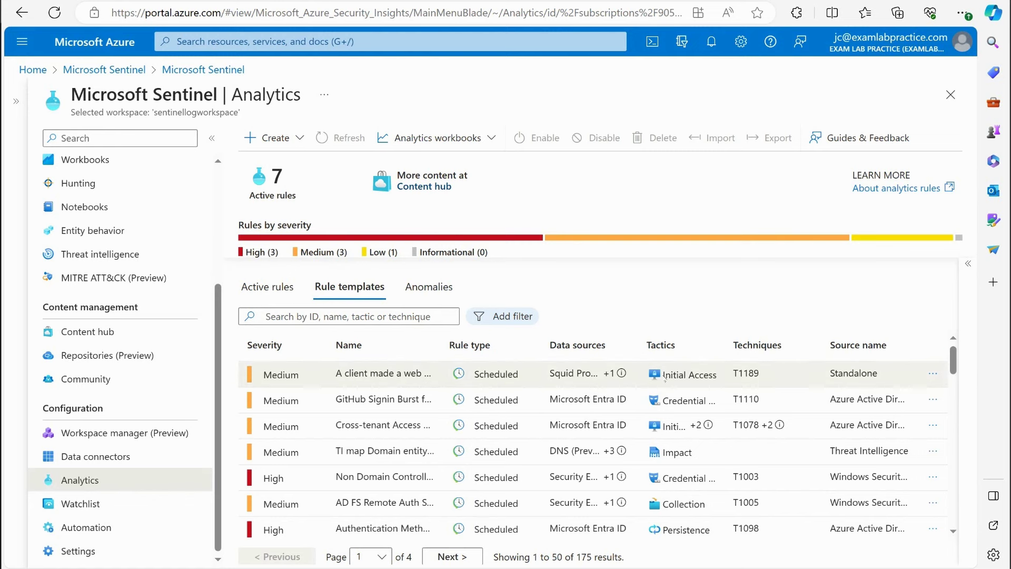
Start a rule from the web-request template, review its rule logic, then close the wizard unsaved
left_click(933, 373)
left_click(906, 402)
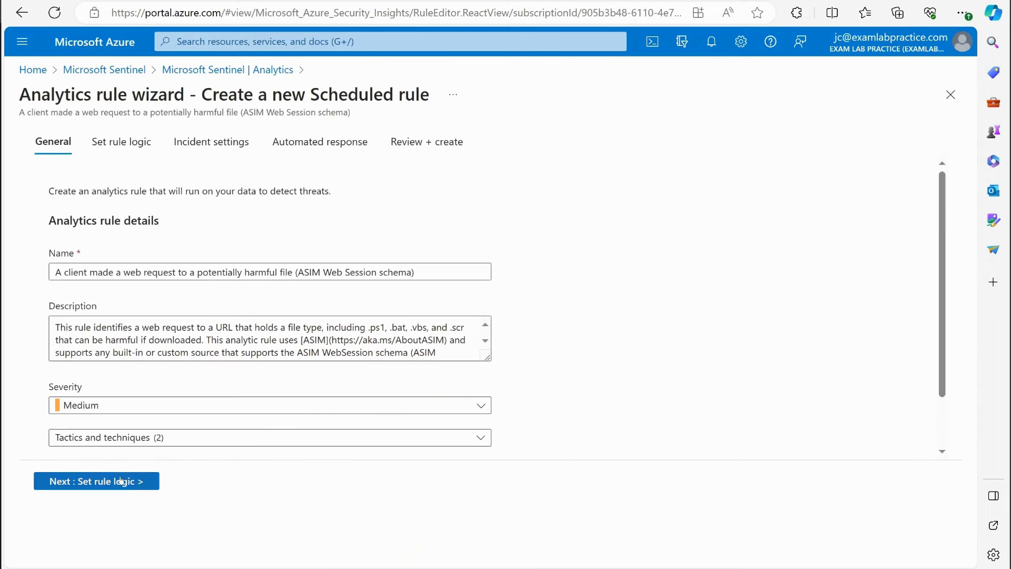
left_click(121, 481)
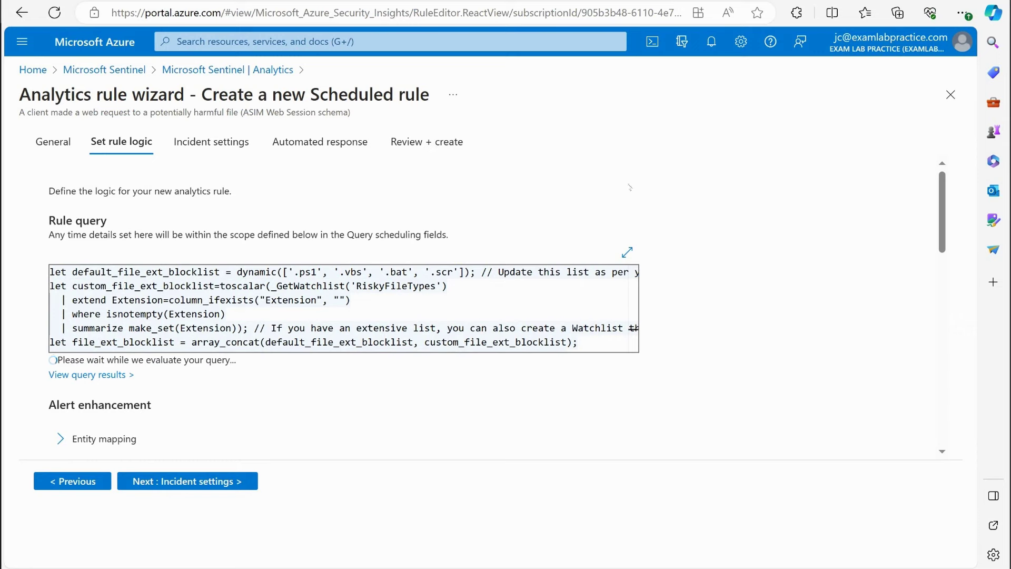
left_click(951, 95)
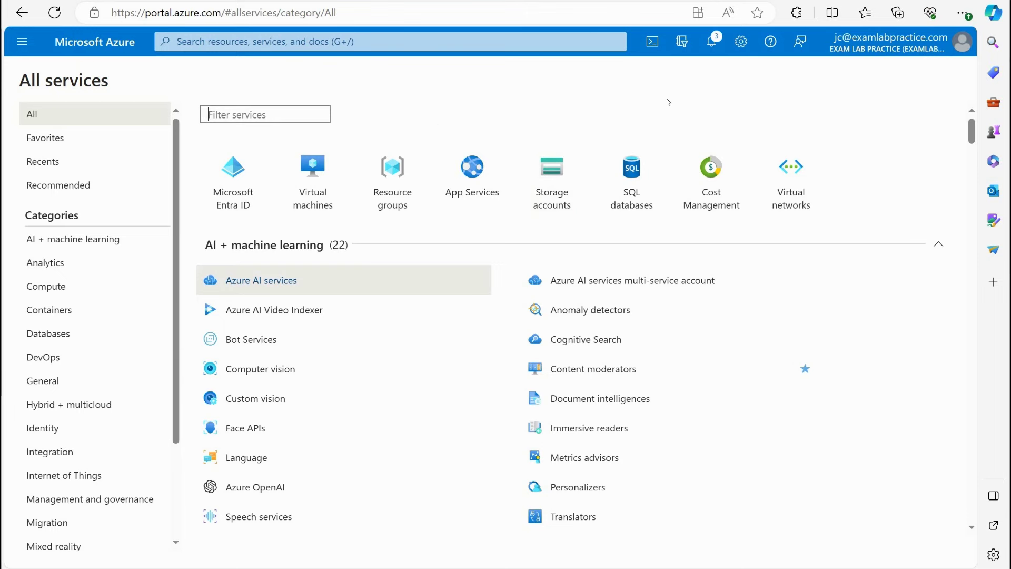
Open the Microsoft Learn article 'Use watchlists in Microsoft Sentinel' and scroll to 'When to use watchlists'
key("ctrl+Tab")
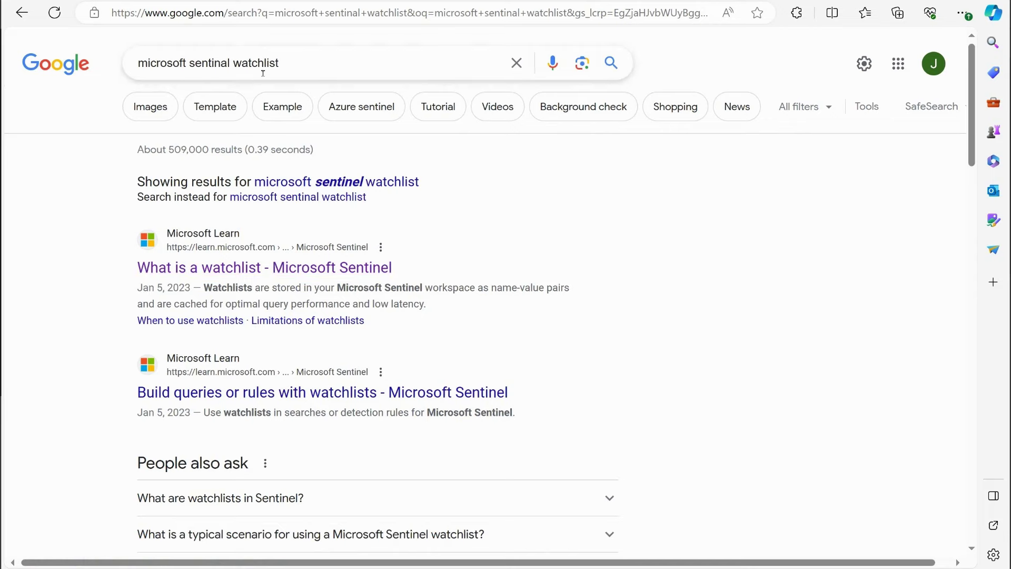
left_click(208, 268)
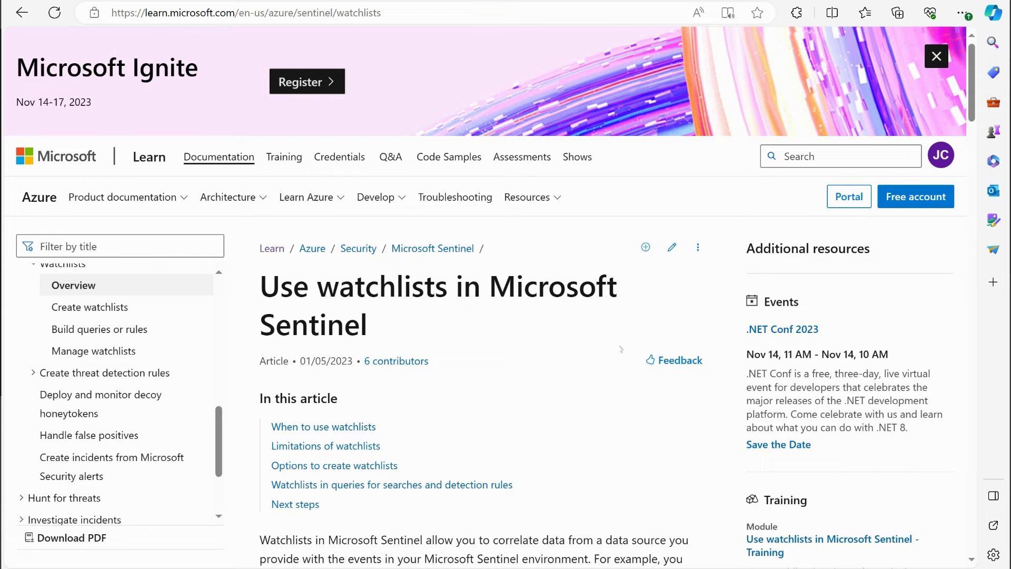
scroll(630, 334, "down", 9)
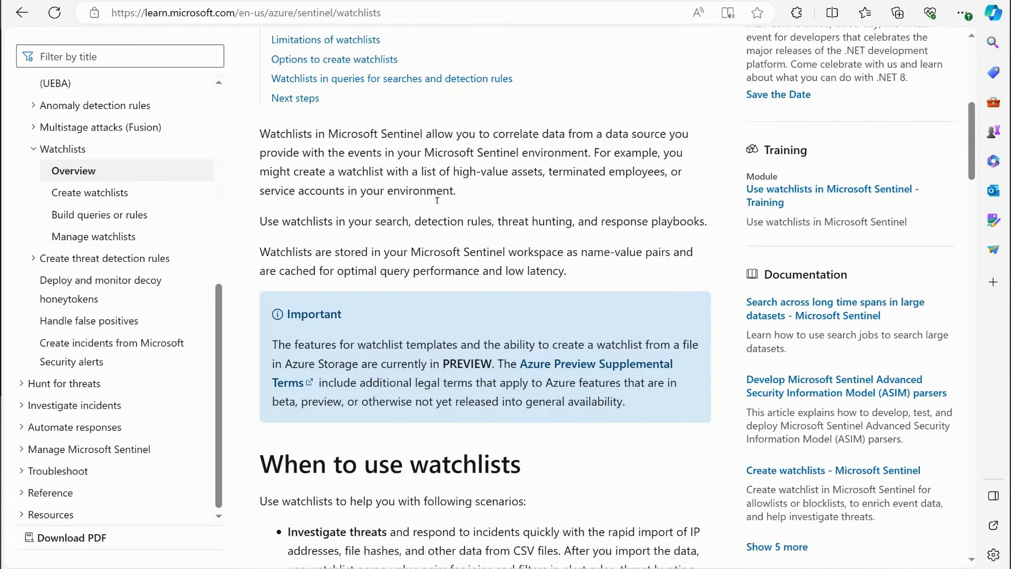
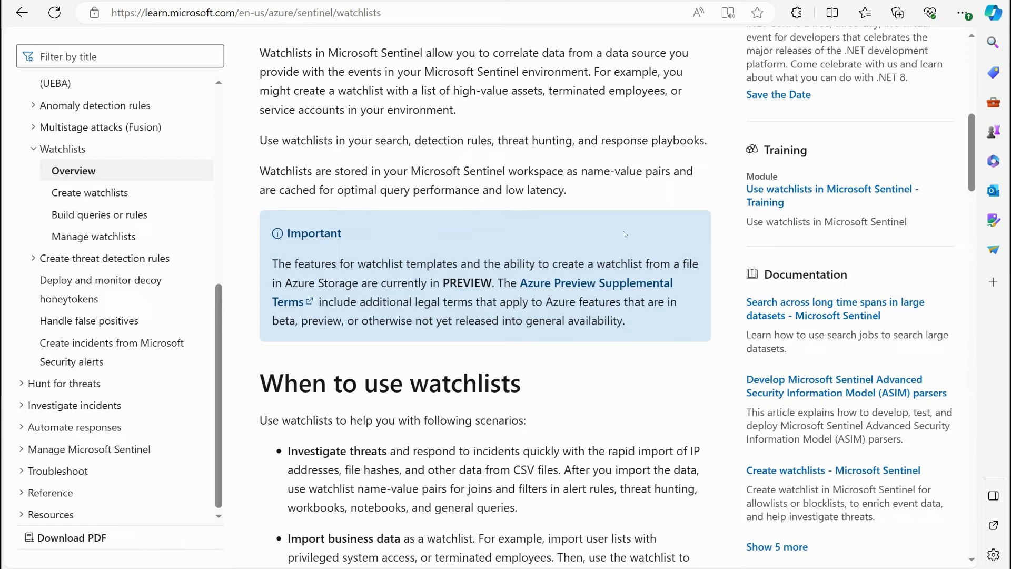
Scroll through the watchlists article's use cases and limitations sections
scroll(625, 234, "down", 5)
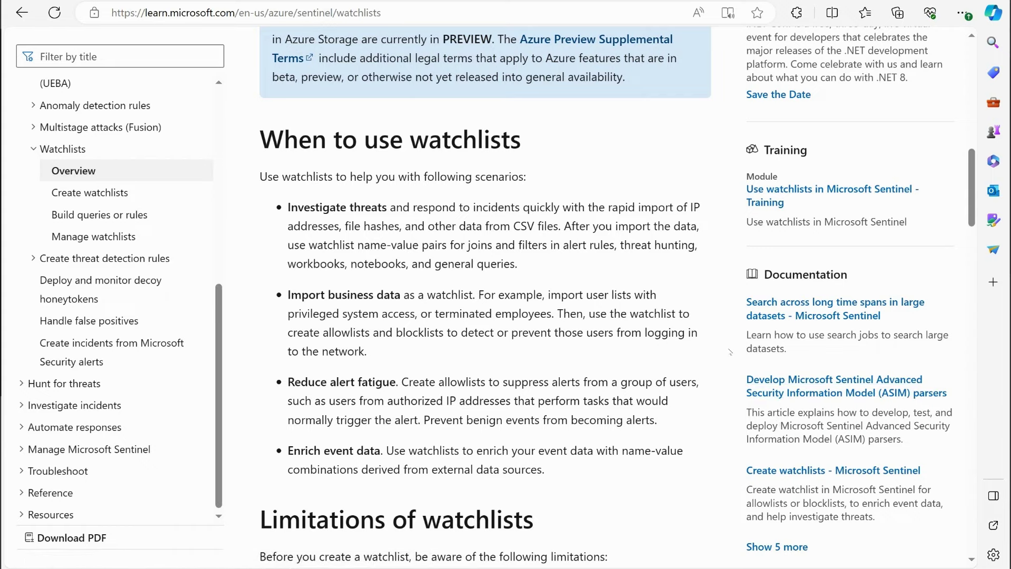
scroll(731, 352, "down", 3)
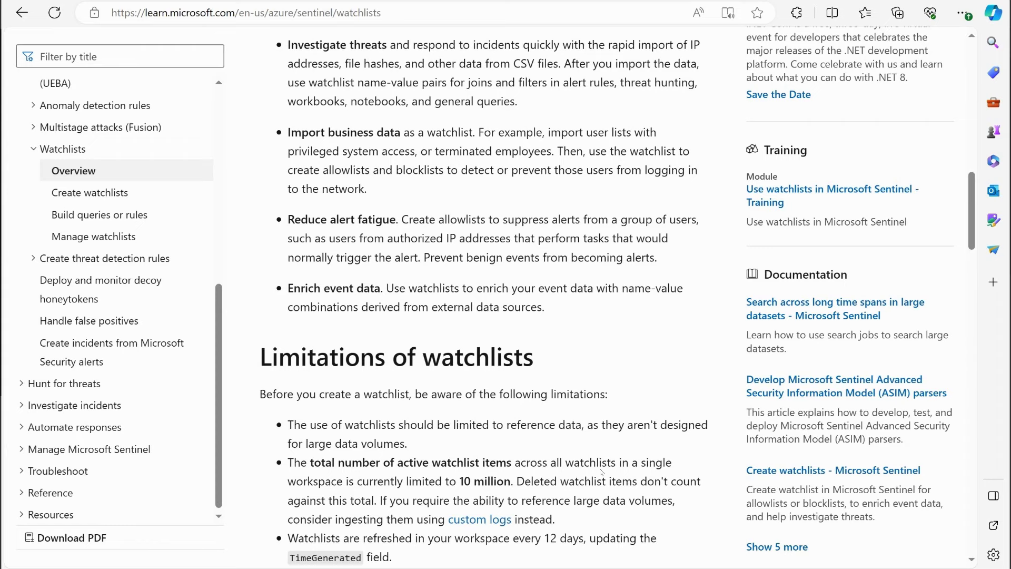
scroll(390, 152, "down", 3)
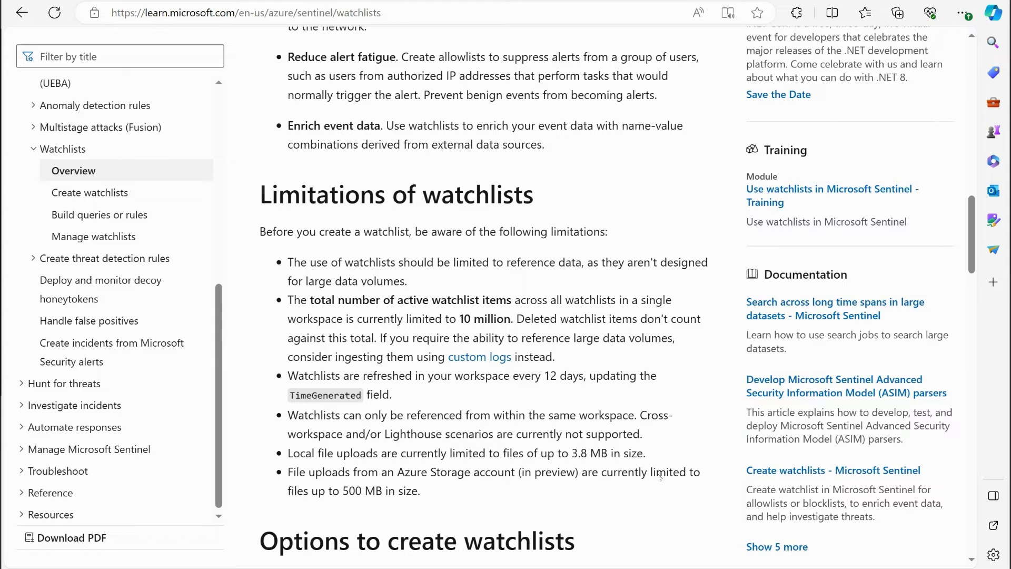
scroll(653, 480, "down", 6)
scroll(642, 436, "up", 8)
scroll(641, 436, "up", 8)
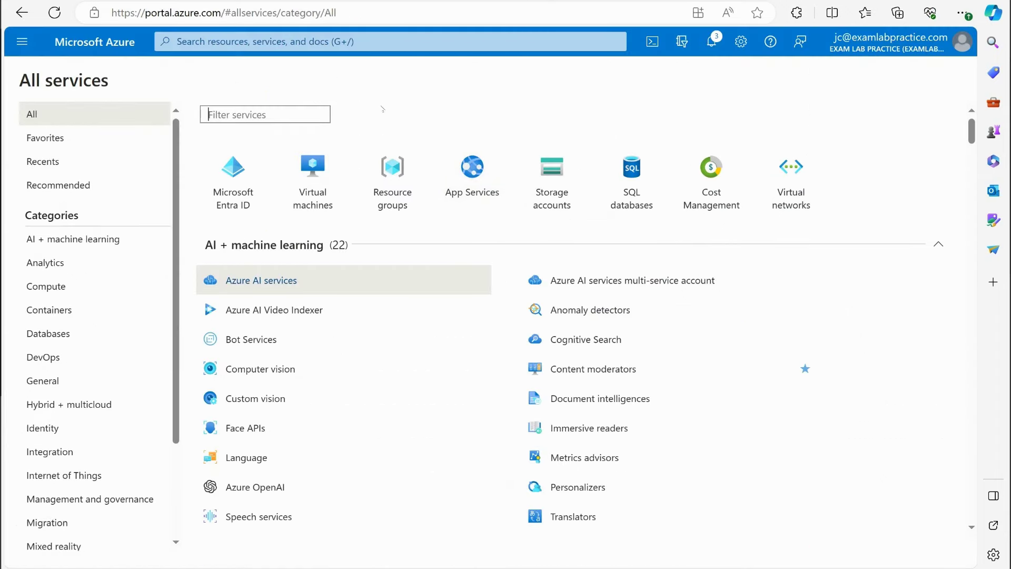
Filter All services for 'senti' and open Microsoft Sentinel
left_click(22, 41)
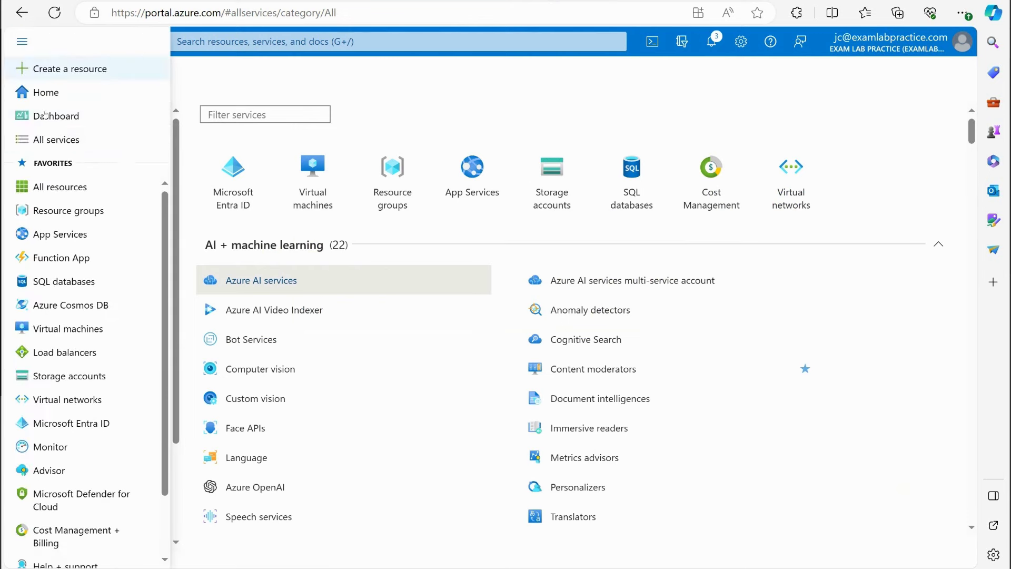
left_click(60, 140)
left_click(287, 111)
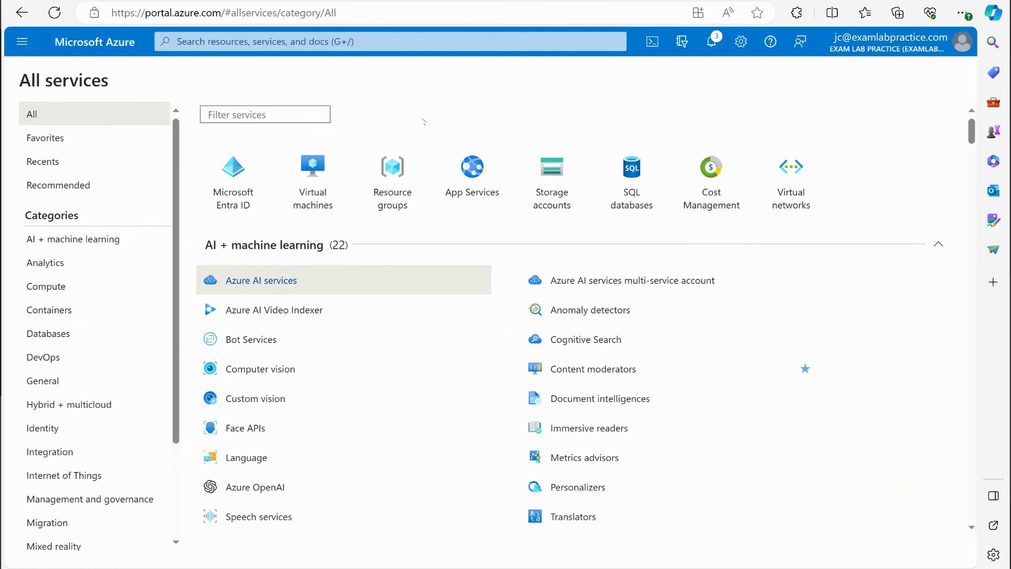
type("senti")
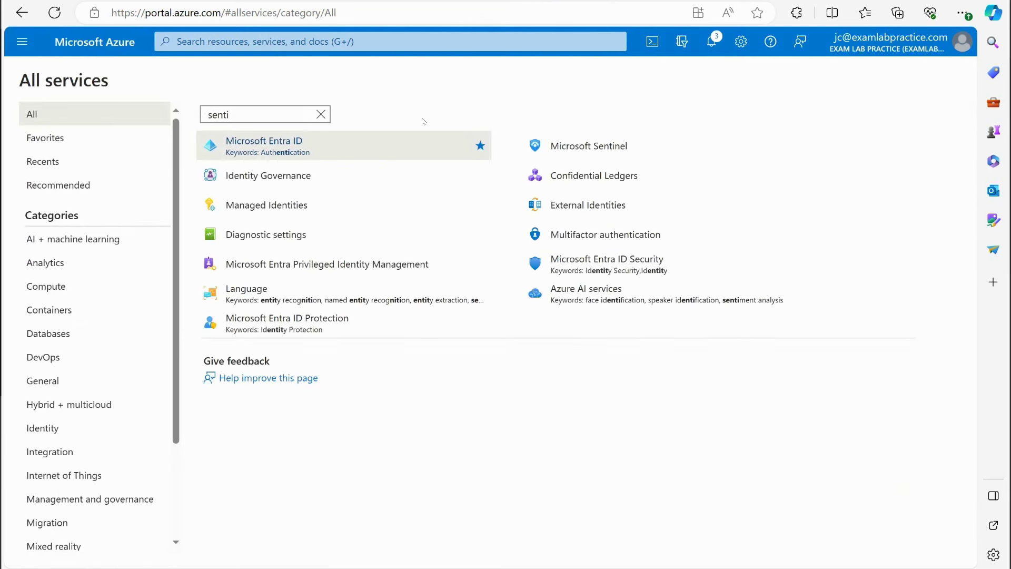
left_click(574, 155)
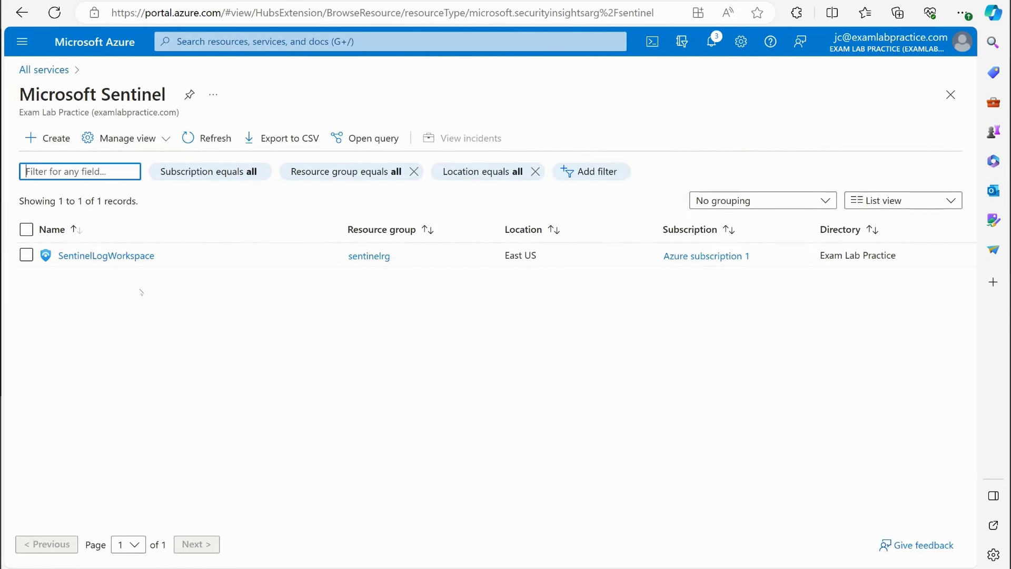
Open the SentinelLogWorkspace workspace and go to its Watchlist page under Configuration
left_click(105, 256)
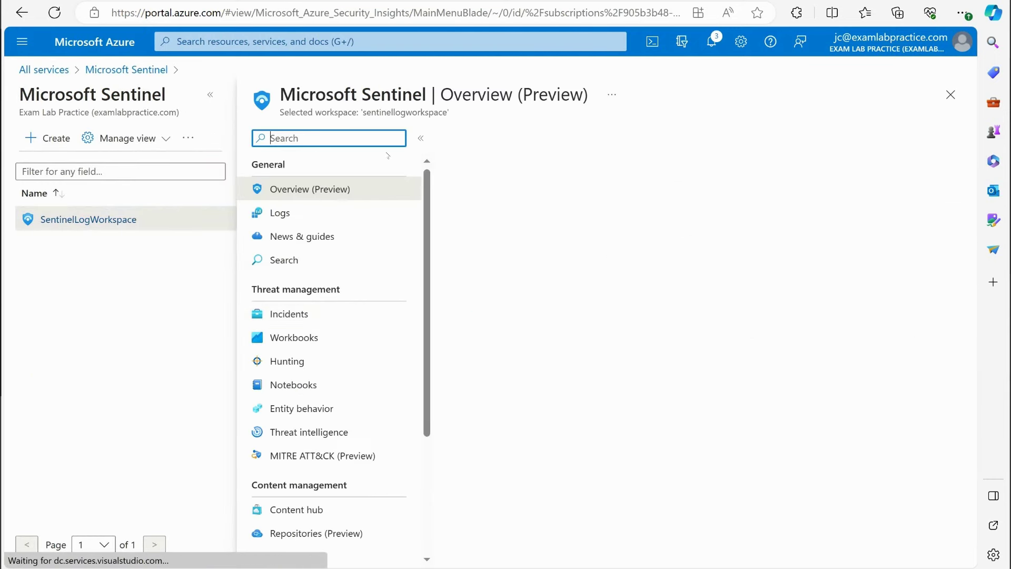
left_click(212, 95)
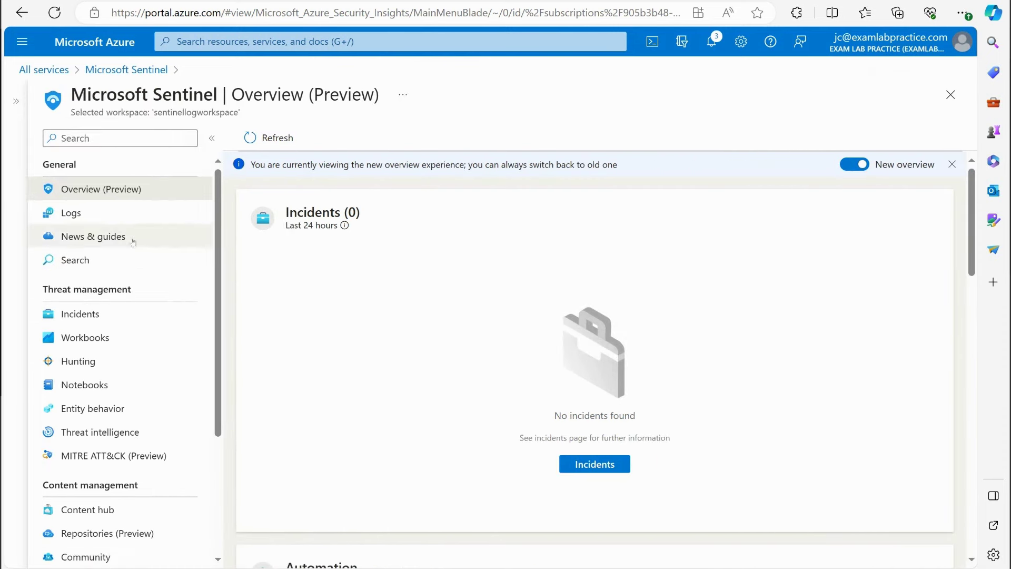
scroll(129, 243, "down", 3)
scroll(119, 295, "down", 1)
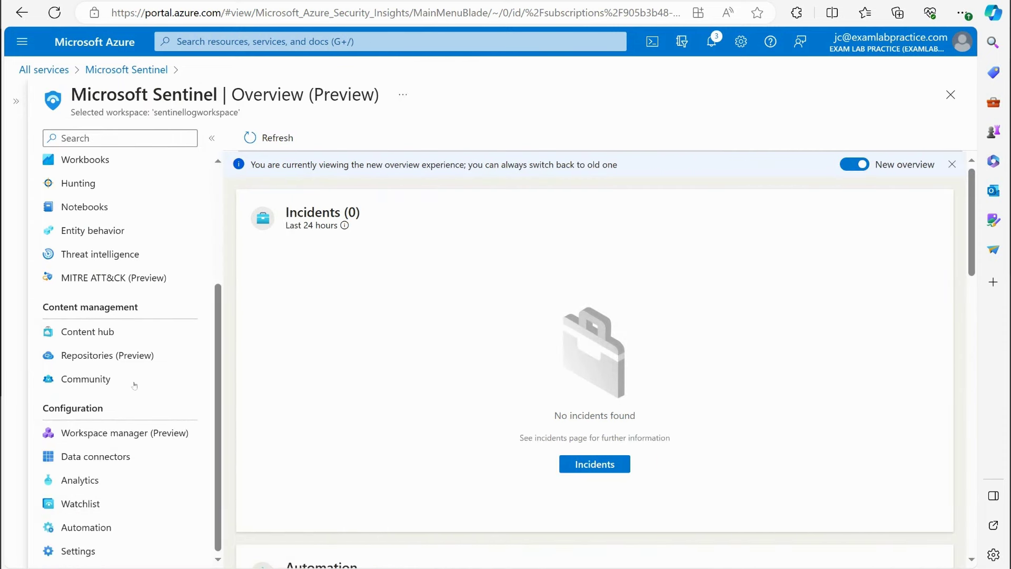
left_click(82, 503)
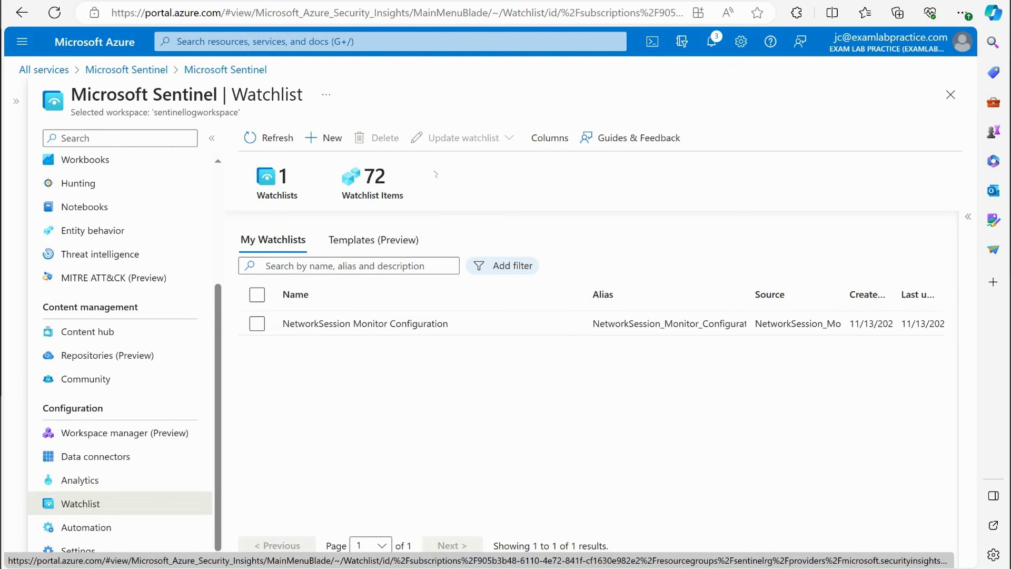
Inspect the ServerName, IPAddress and CountryName header columns in watchlist-sample.csv
left_click(443, 527)
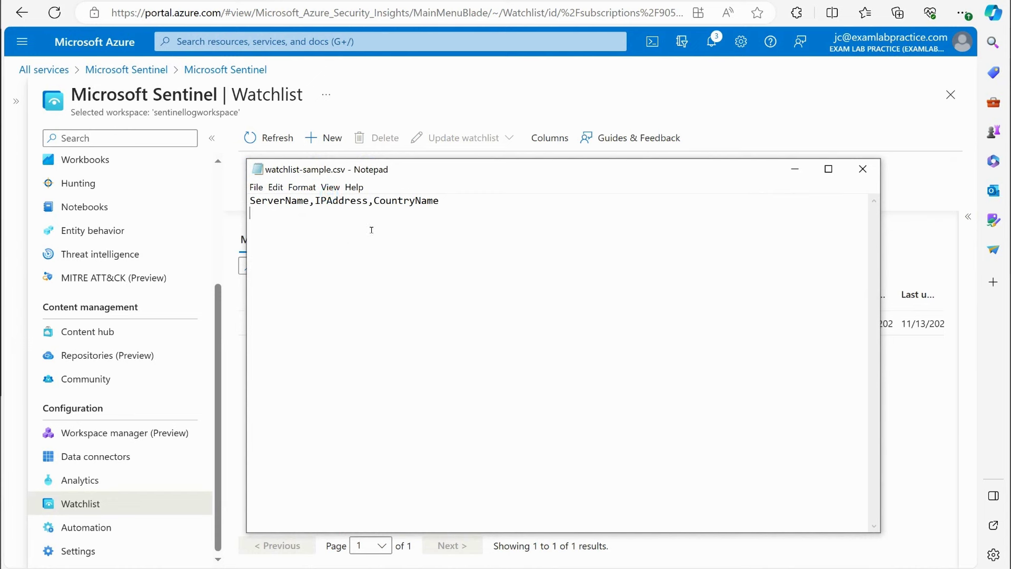
left_click_drag(450, 201, 250, 202)
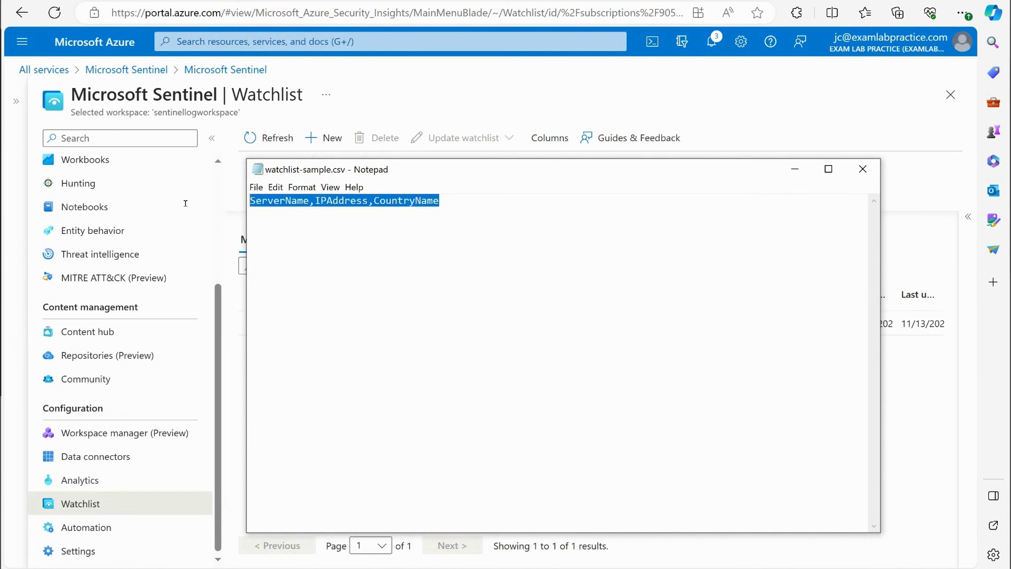
left_click(514, 324)
left_click_drag(316, 202, 251, 202)
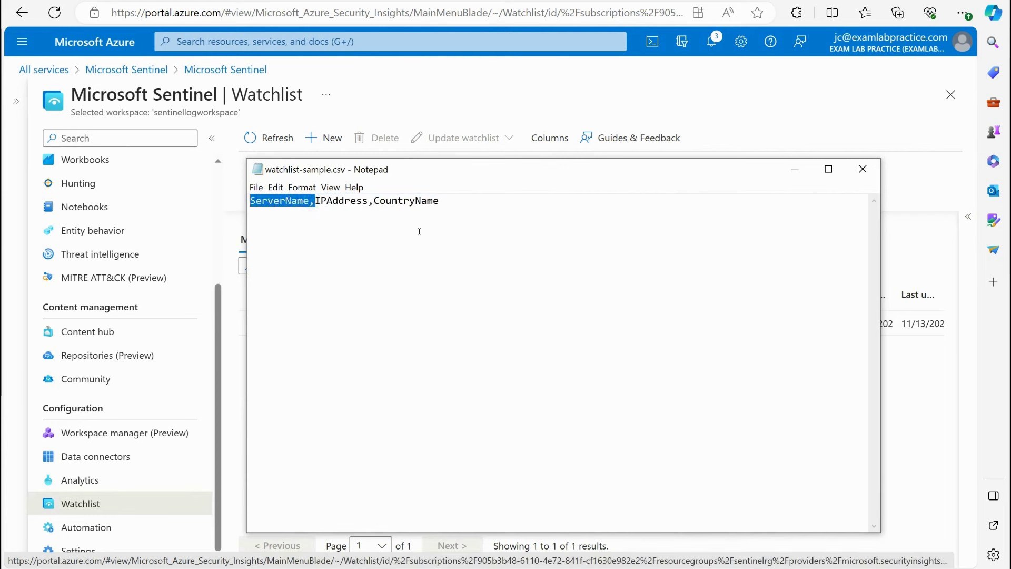
left_click_drag(369, 201, 328, 202)
left_click(456, 208)
left_click_drag(447, 202, 379, 202)
left_click(442, 245)
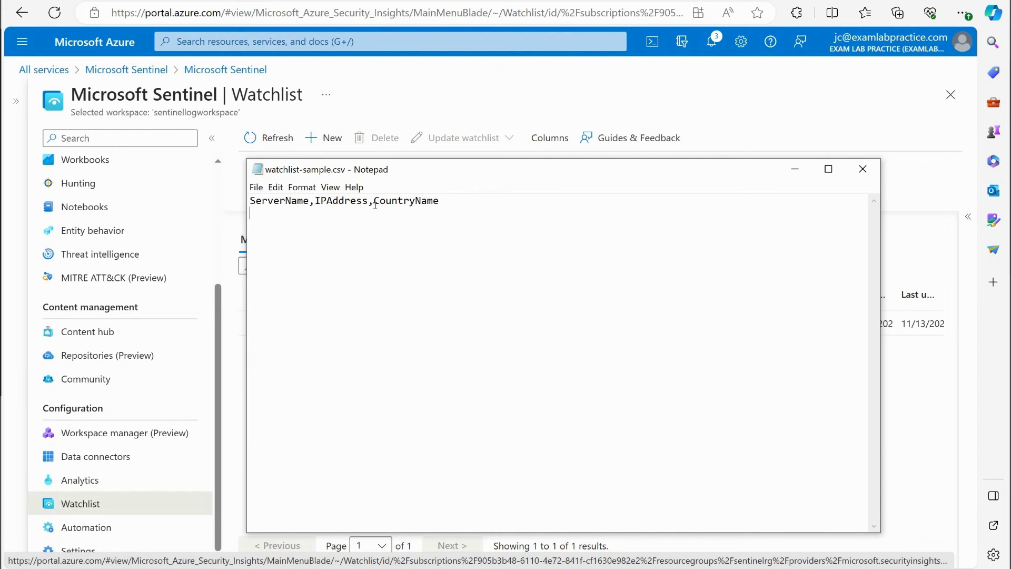
Move and minimize the Notepad window, then start a new watchlist
left_click_drag(271, 169, 237, 159)
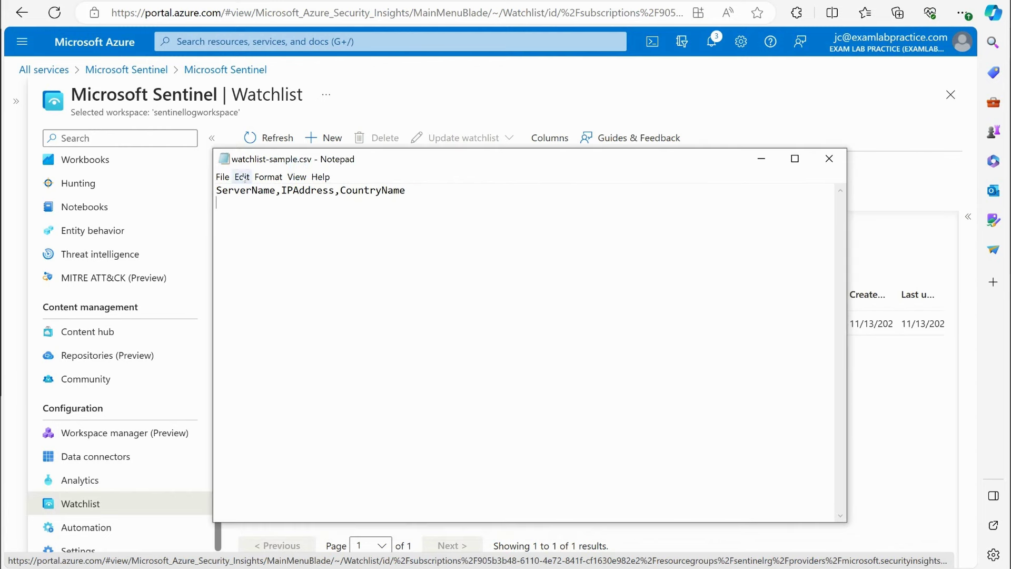
left_click(761, 158)
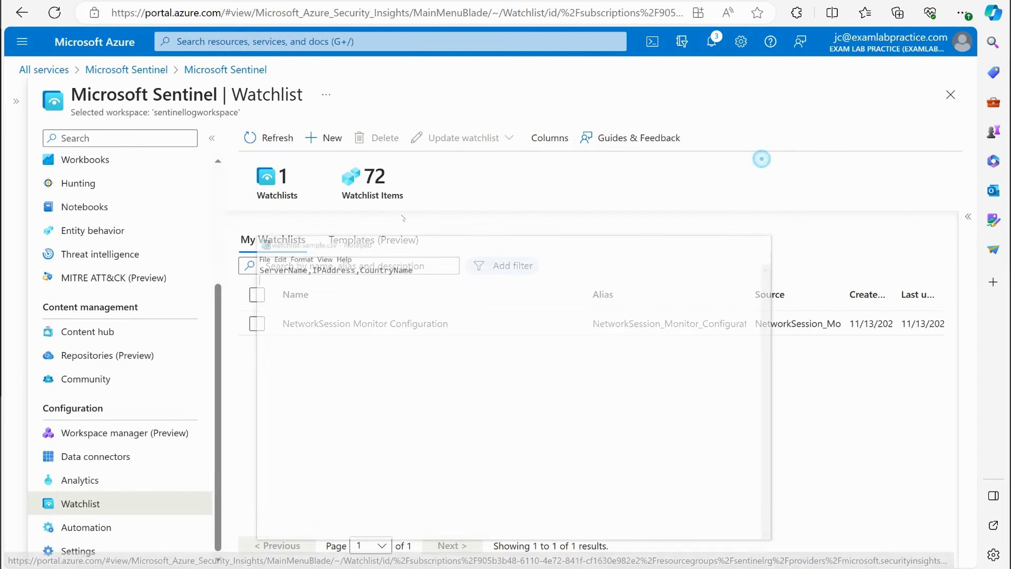
left_click(323, 138)
Name the watchlist 'Server Info Watchlist' with alias 'serverinfo'
left_click(306, 172)
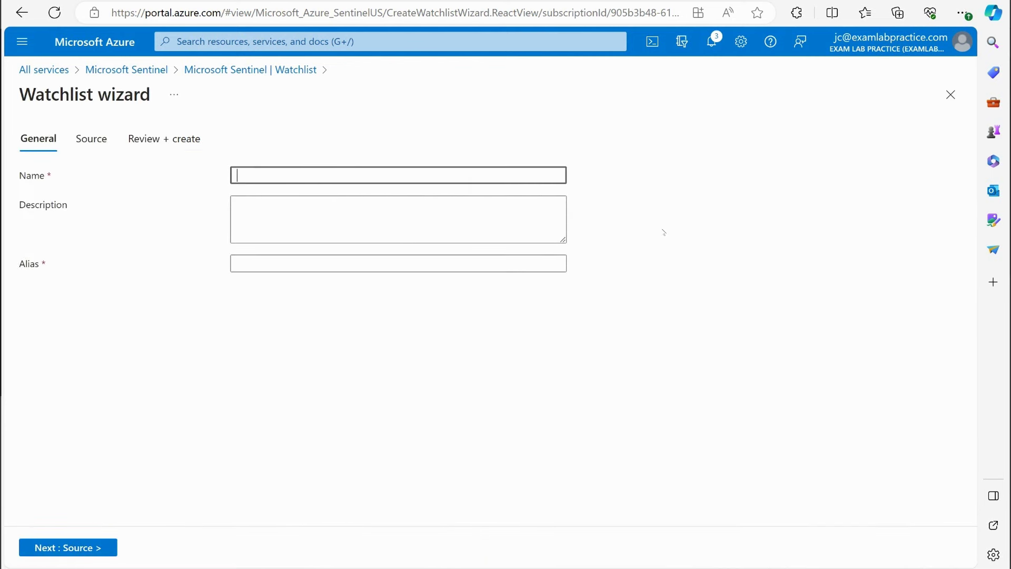
type("ServerInfoWatchlist")
right_click(267, 176)
left_click(263, 177)
left_click(283, 176)
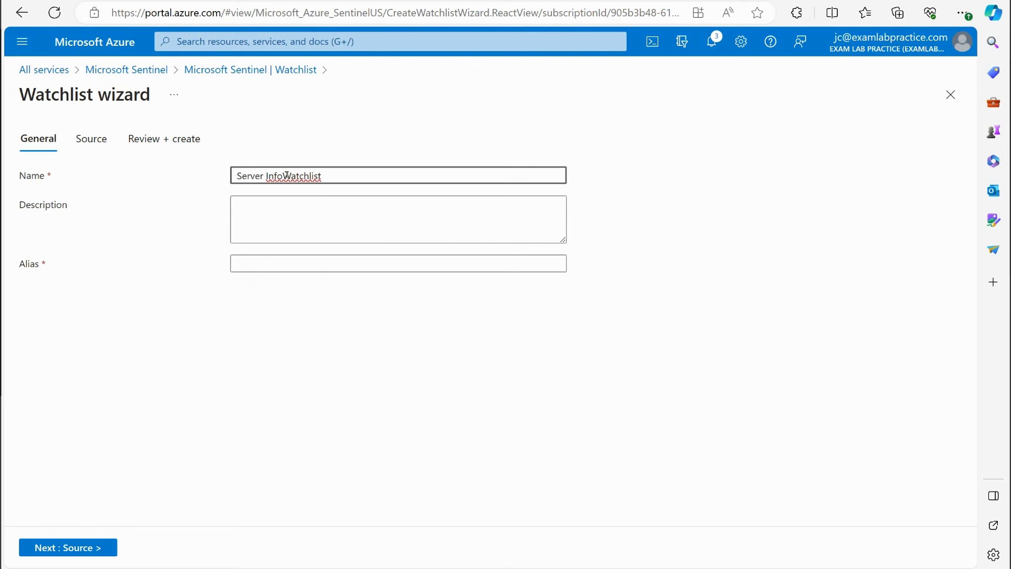
left_click(296, 269)
type("serv")
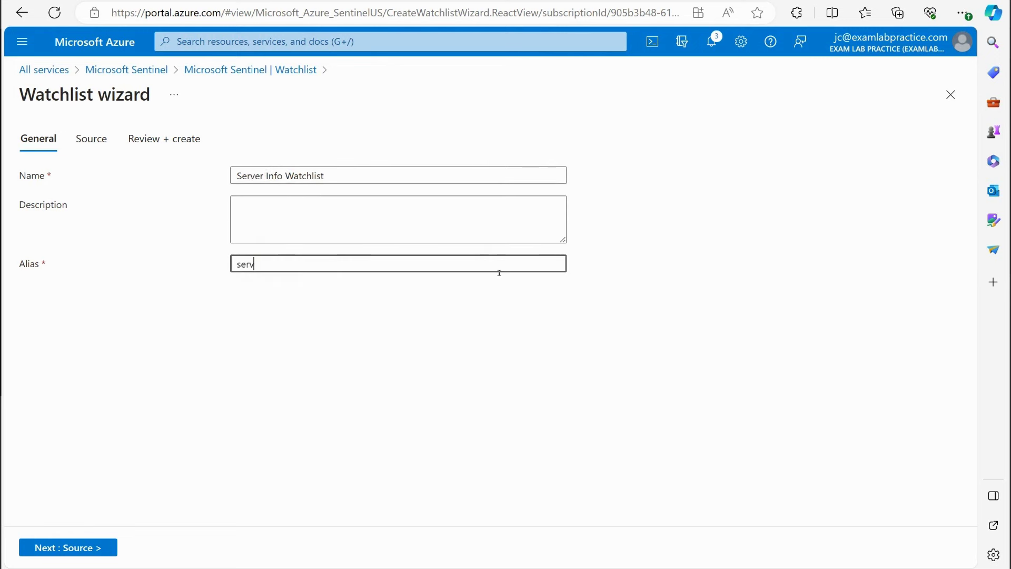
type("erinfo")
left_click(88, 553)
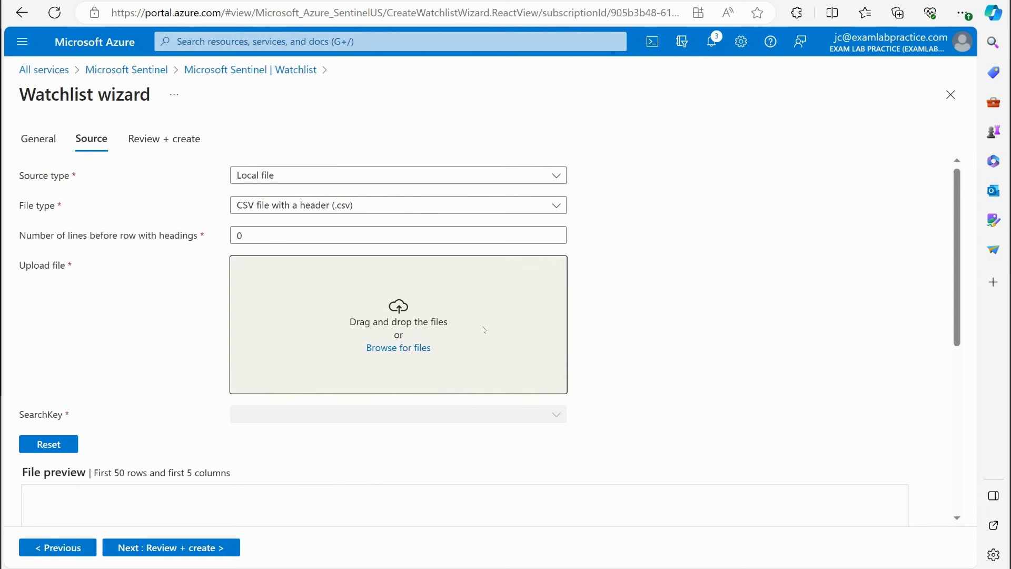
Upload watchlist-sample.csv as the source with CountryName as the search key, then proceed to review
left_click(420, 352)
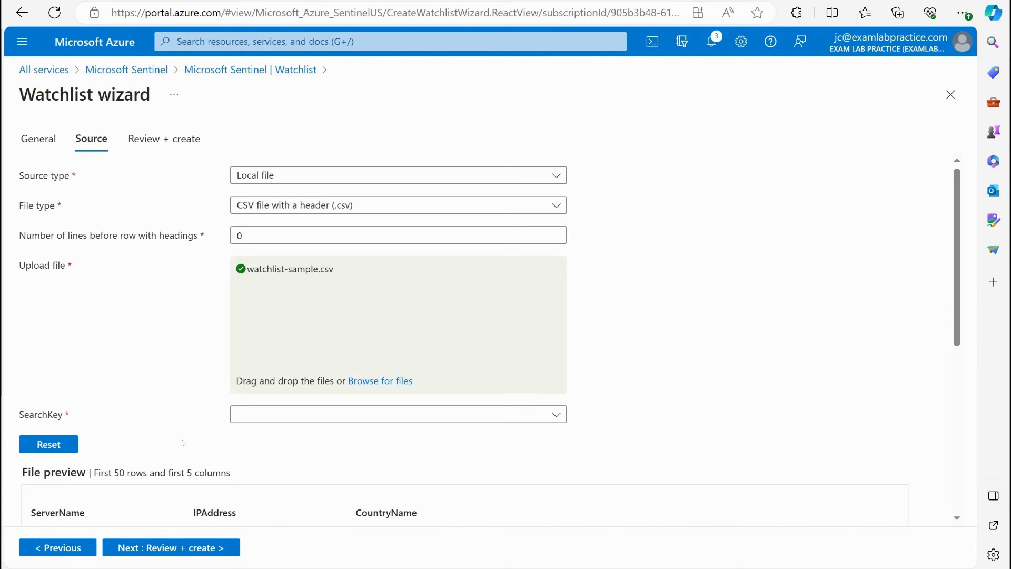
left_click(271, 414)
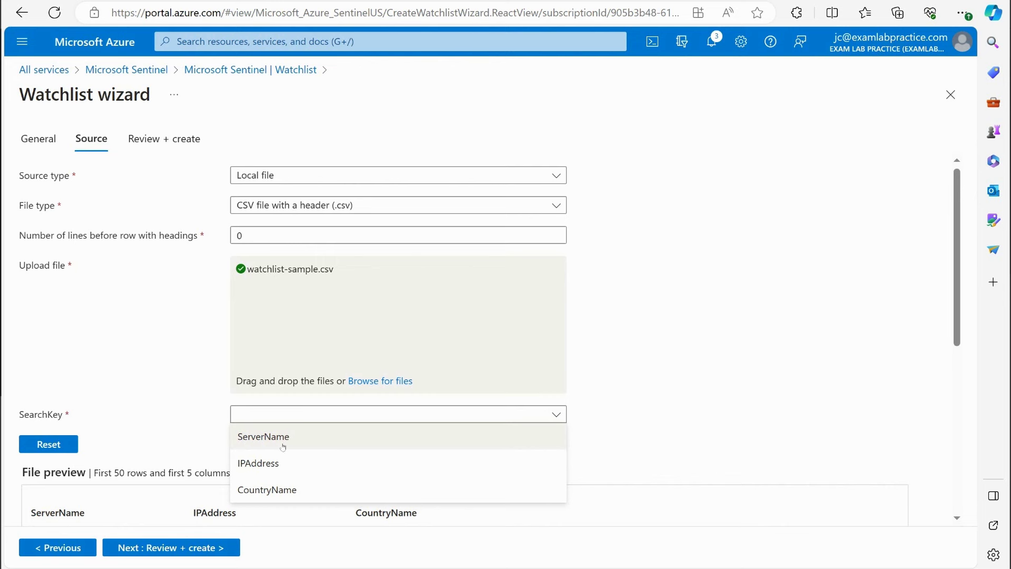
left_click(282, 497)
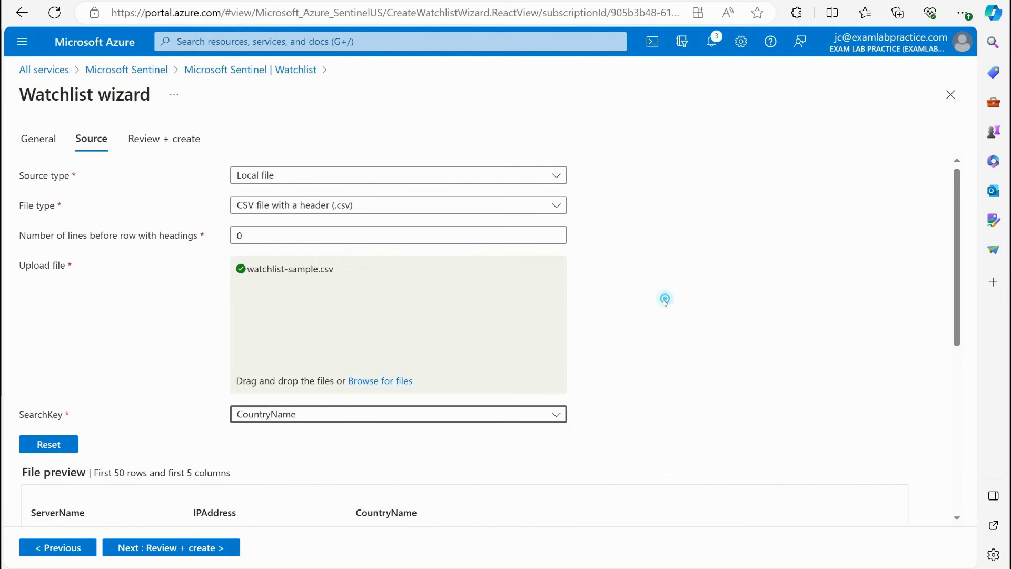
scroll(706, 267, "down", 4)
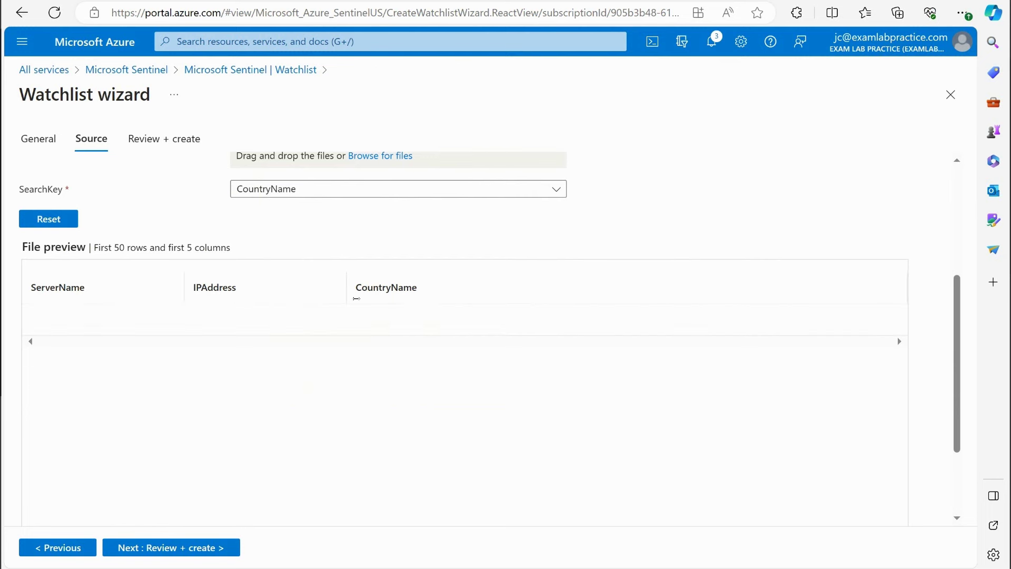
scroll(414, 286, "up", 4)
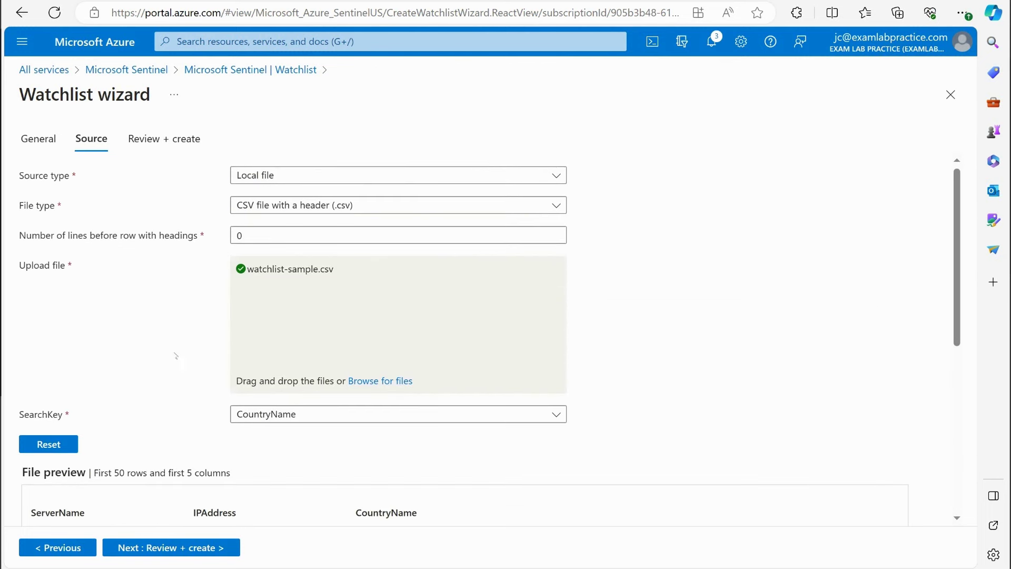
left_click(175, 551)
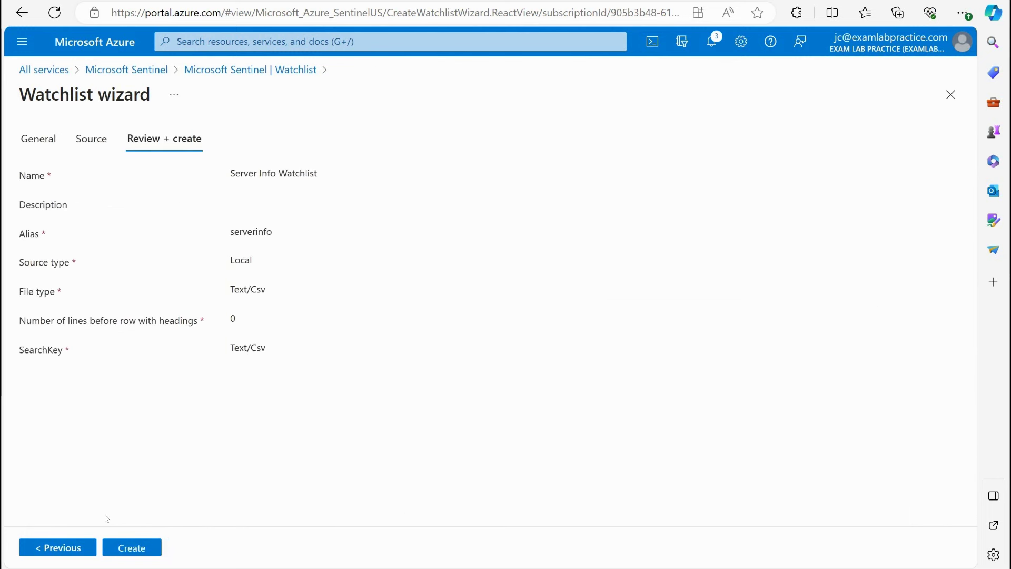
Create Server Info Watchlist, then view NetworkSession Monitor Configuration's 72 rows in Logs
left_click(150, 548)
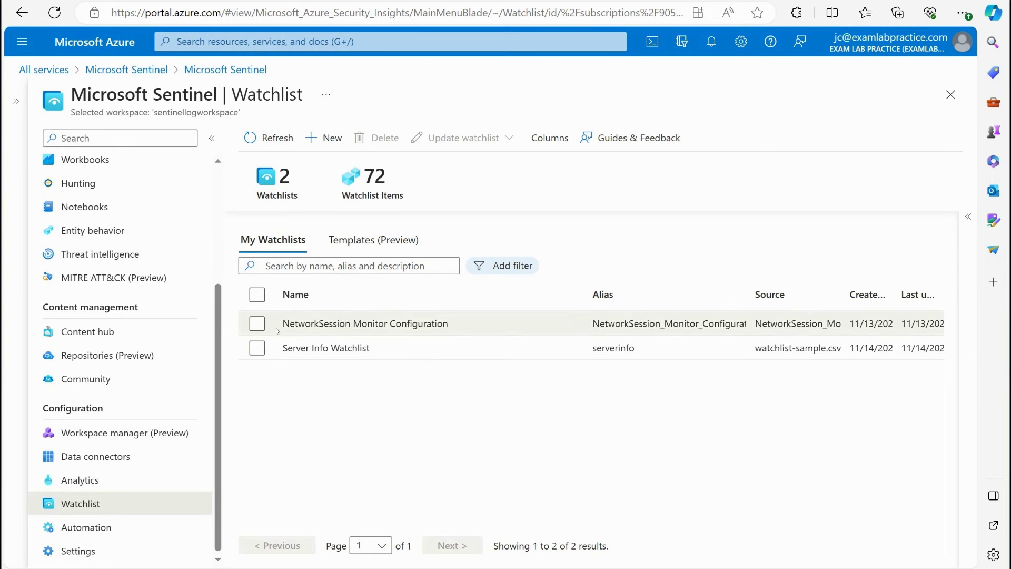
left_click(258, 323)
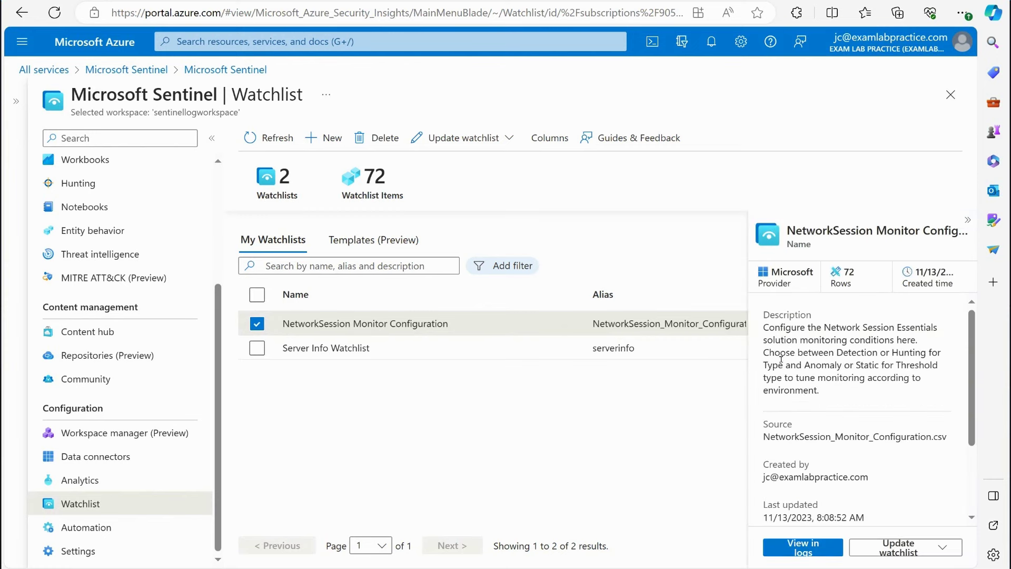
left_click(797, 547)
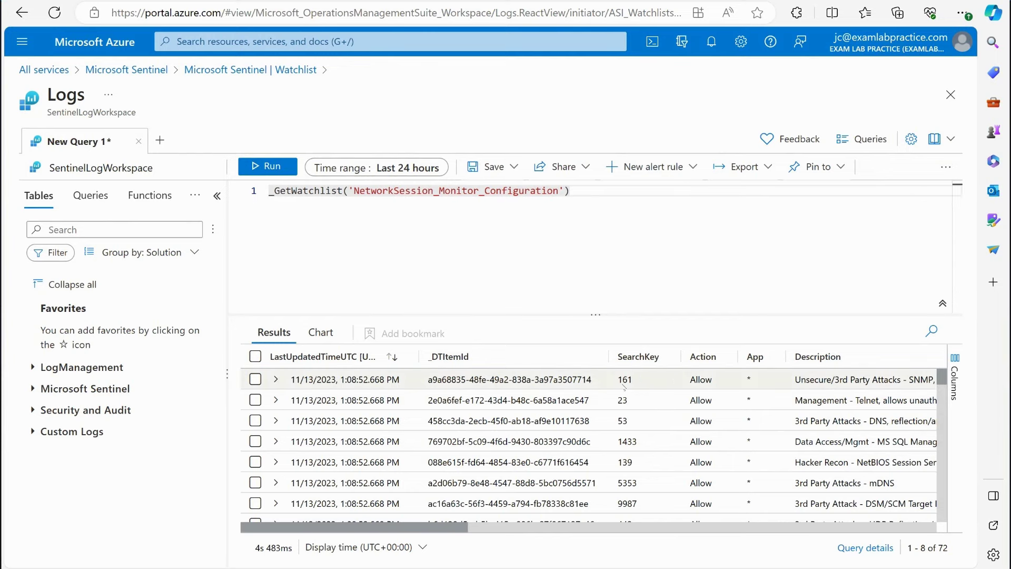
scroll(527, 447, "down", 3)
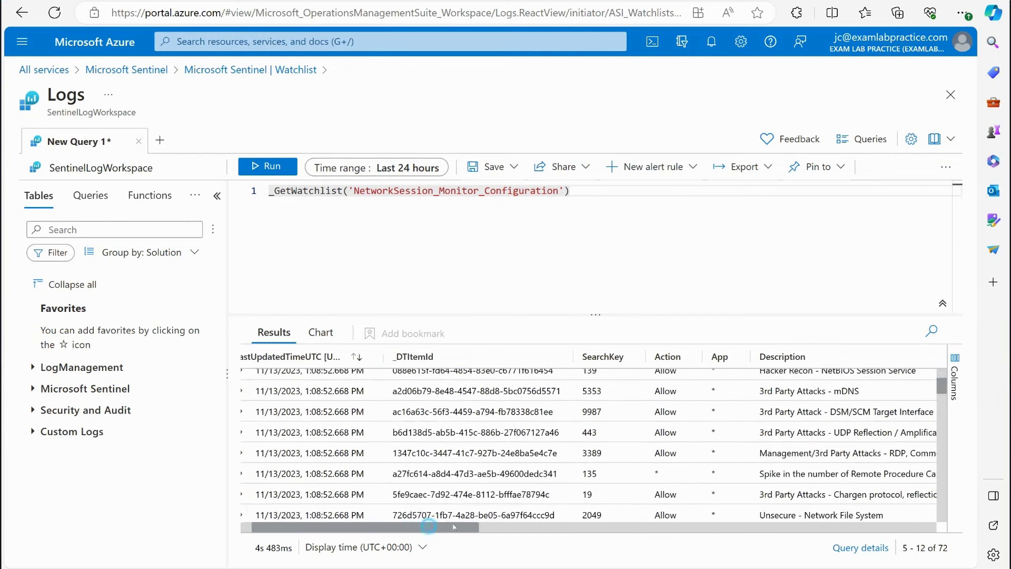
scroll(527, 474, "right", 5)
scroll(590, 414, "down", 1)
scroll(590, 413, "down", 7)
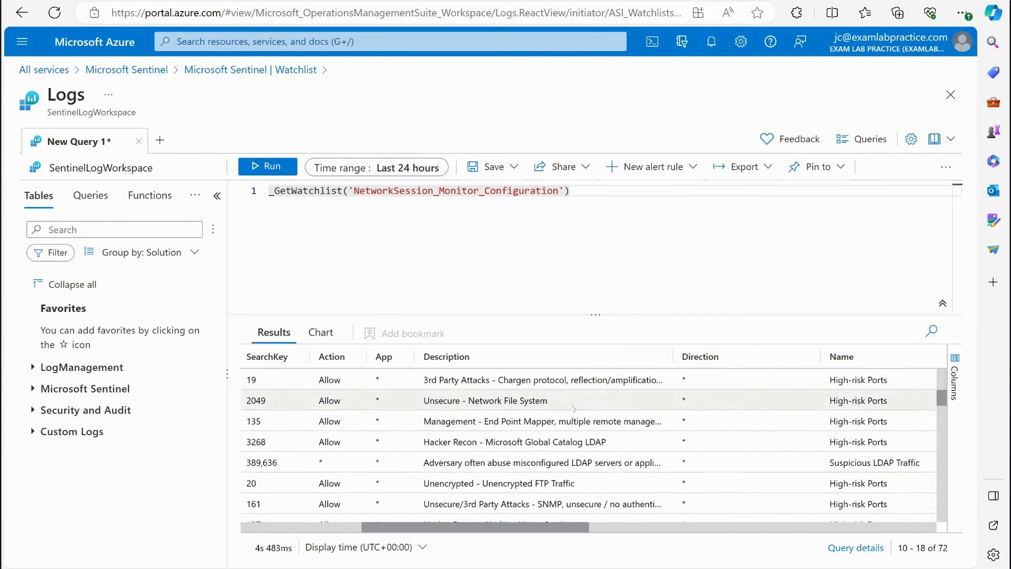
scroll(564, 403, "down", 6)
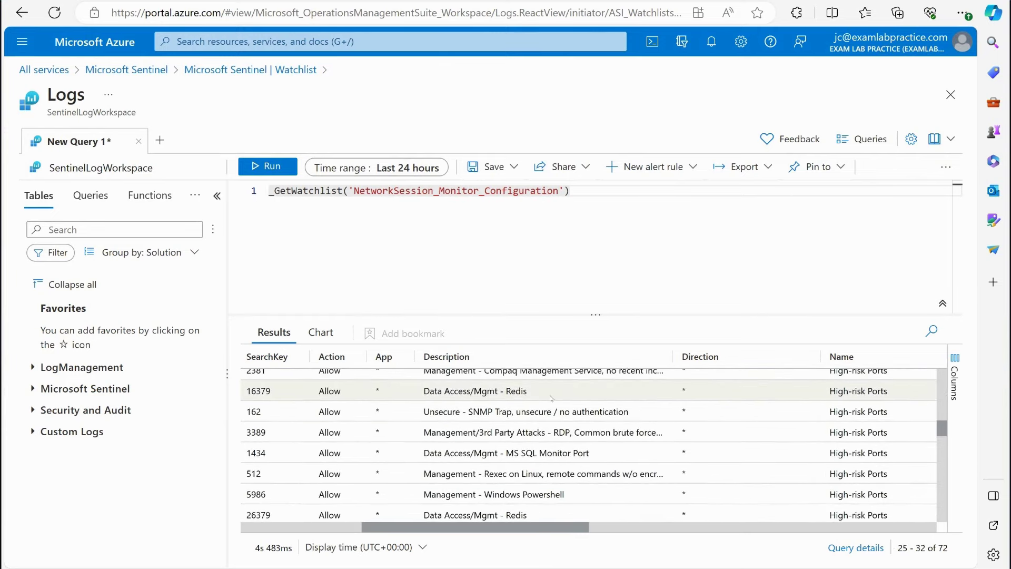
scroll(497, 397, "down", 11)
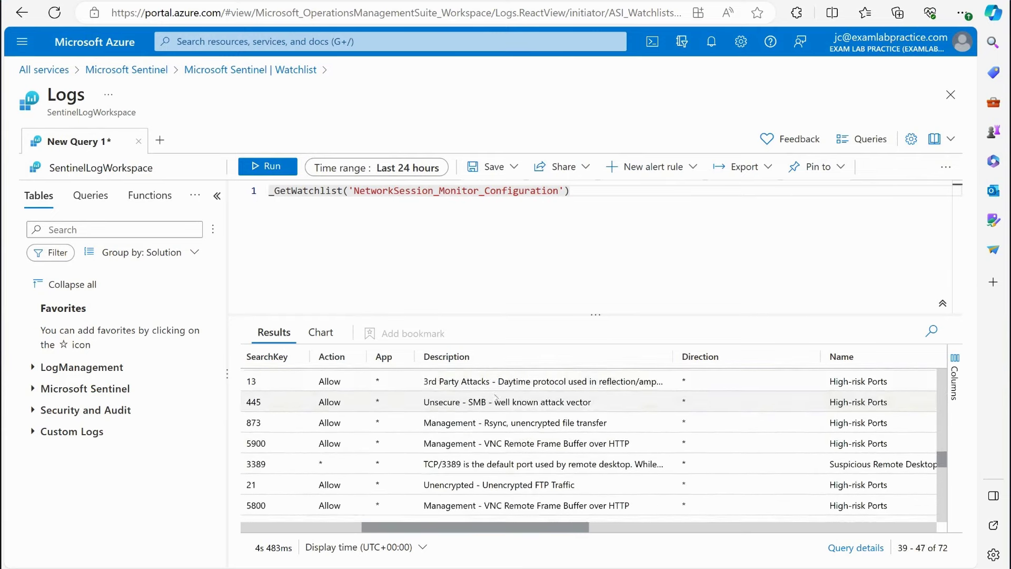
scroll(493, 402, "down", 4)
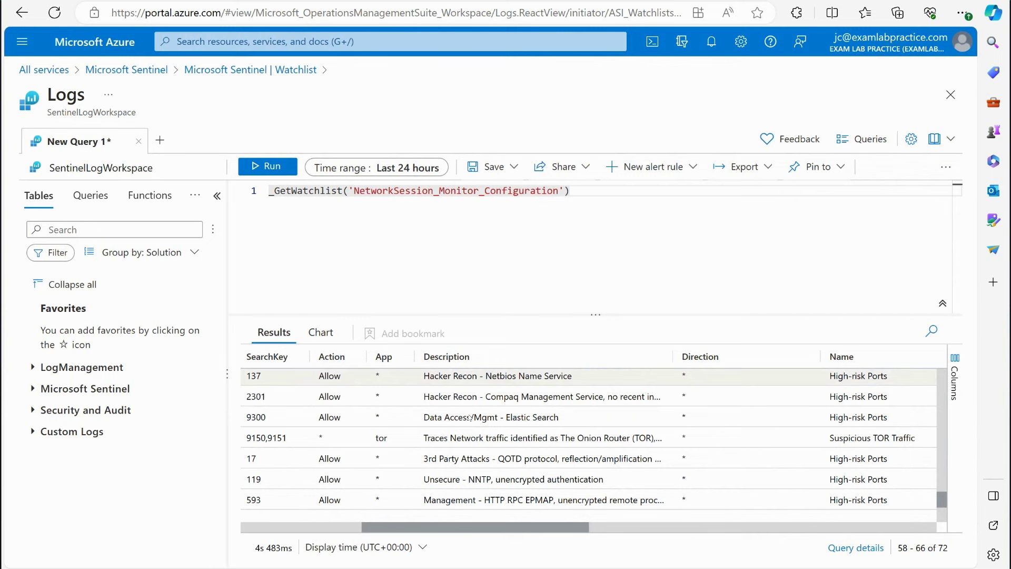
scroll(493, 402, "up", 10)
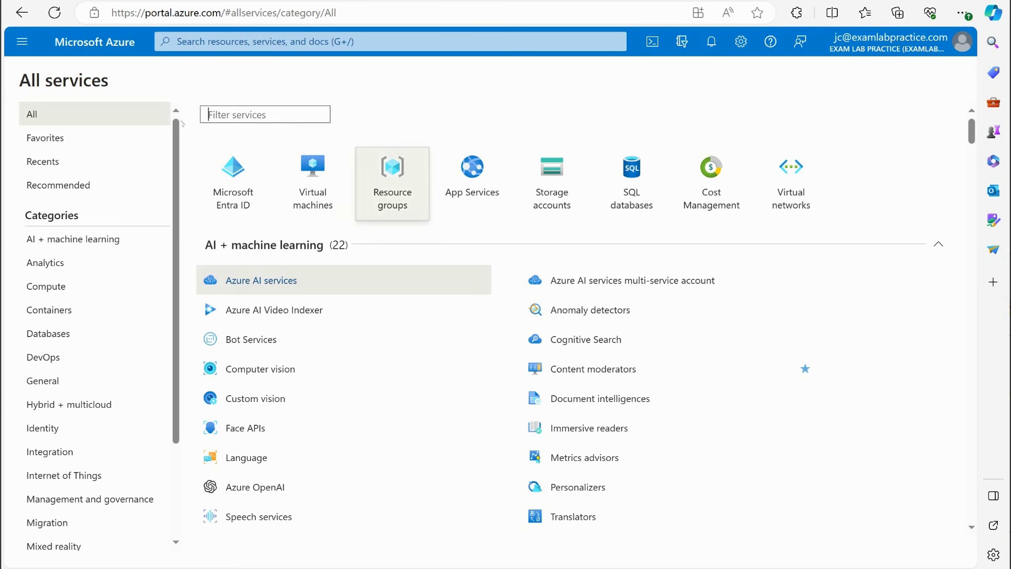
Filter services for 'senti' and open Microsoft Sentinel's Overview for SentinelLogWorkspace
left_click(22, 42)
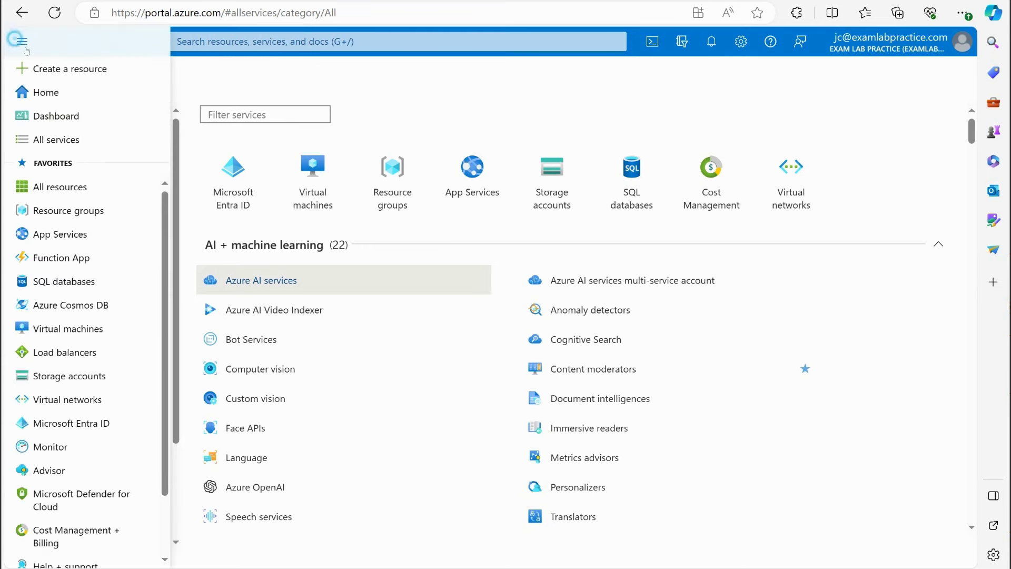
left_click(262, 116)
type("senti")
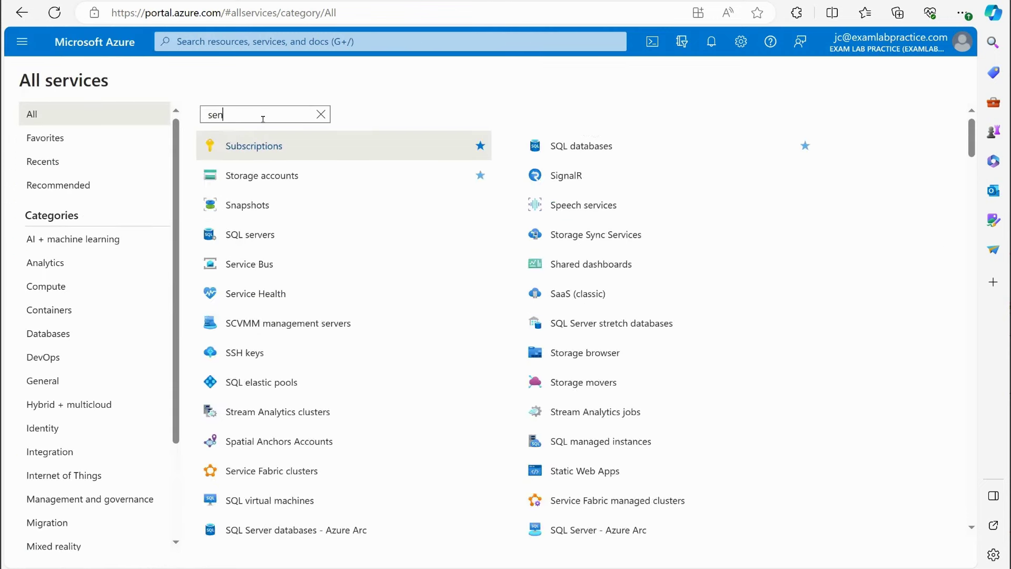
left_click(588, 141)
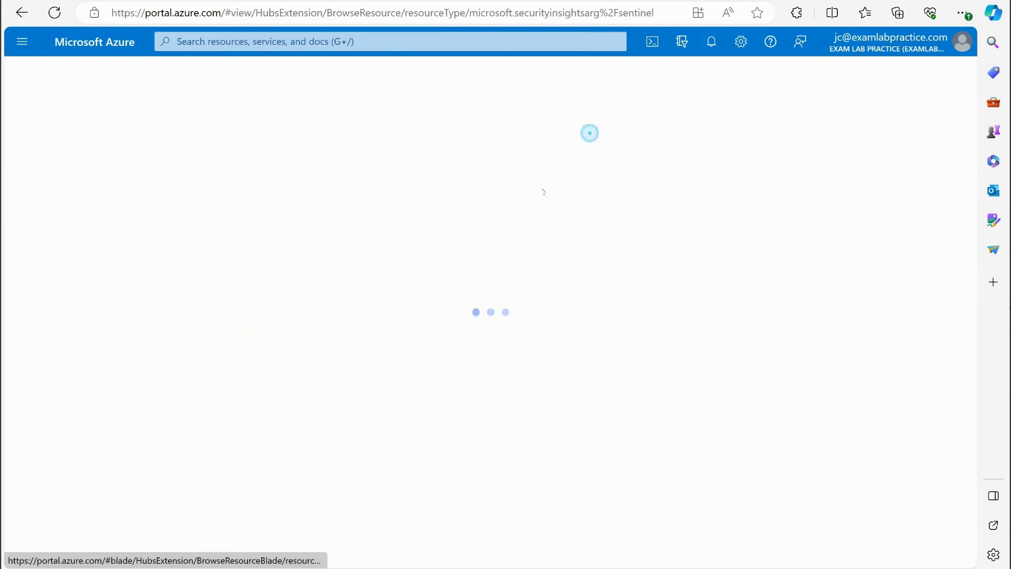
left_click(129, 255)
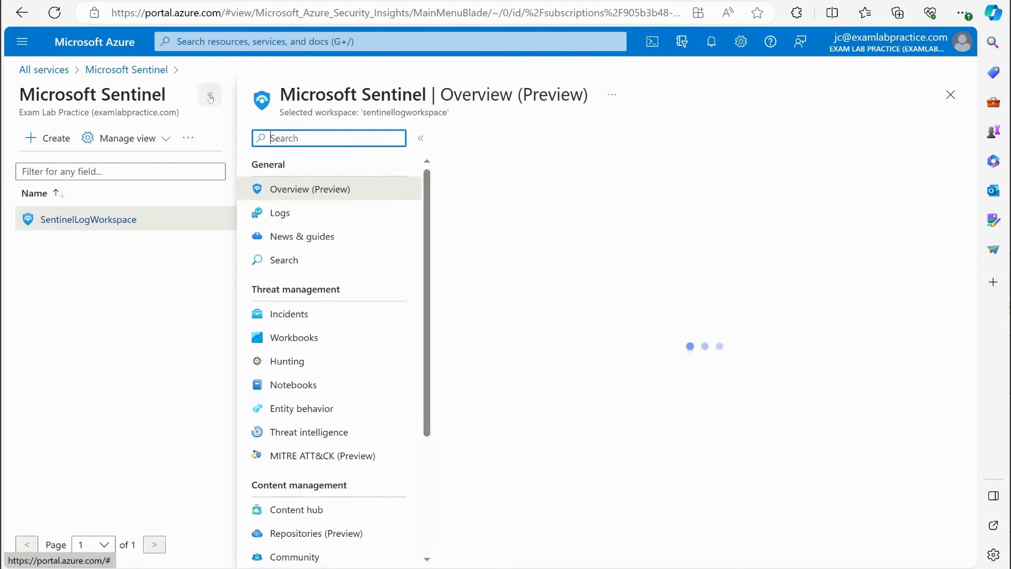
scroll(87, 233, "down", 3)
scroll(87, 232, "down", 1)
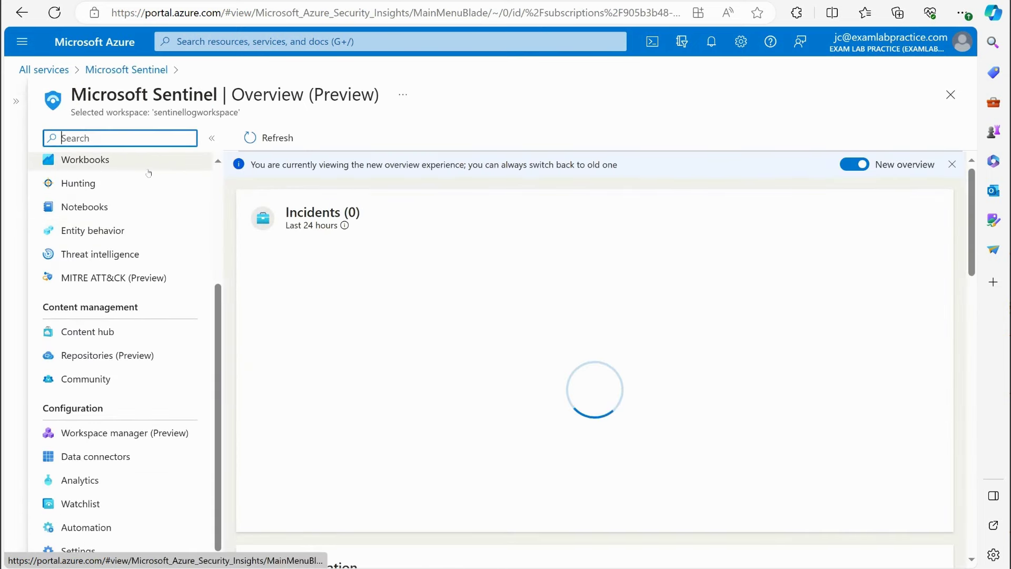
scroll(124, 200, "up", 2)
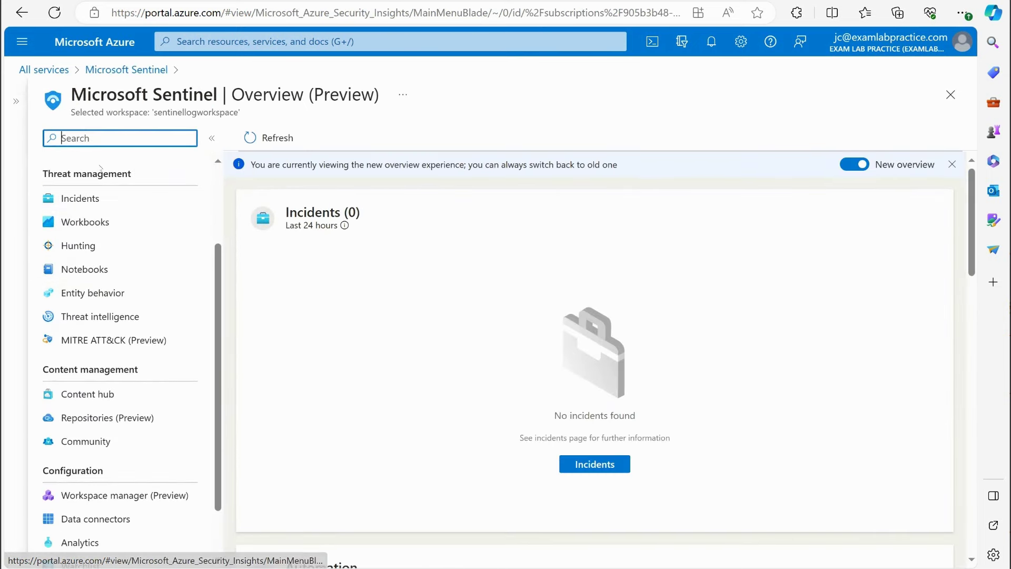
Open Threat intelligence and check the source filter options without changing them
left_click(125, 319)
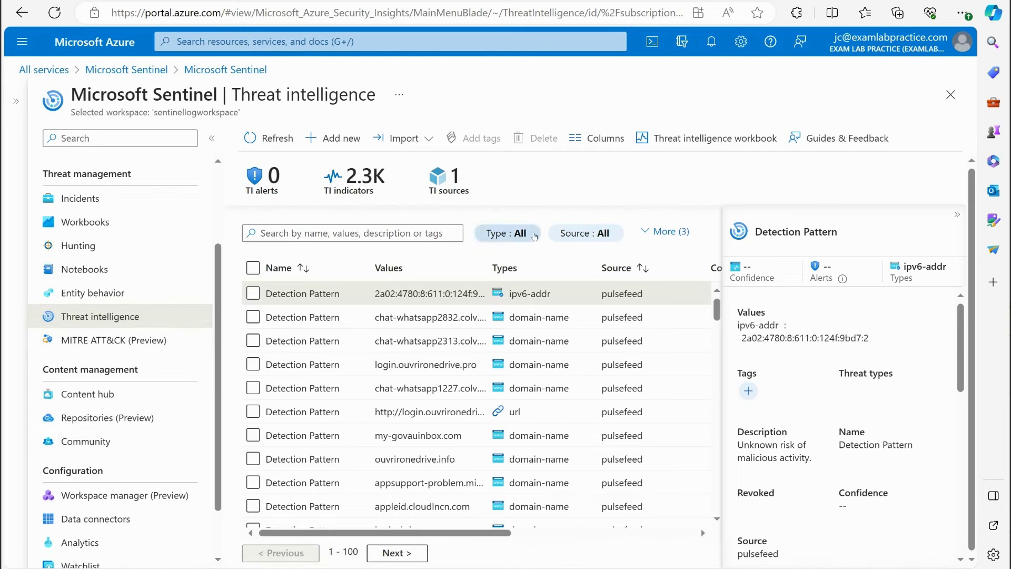
left_click(581, 240)
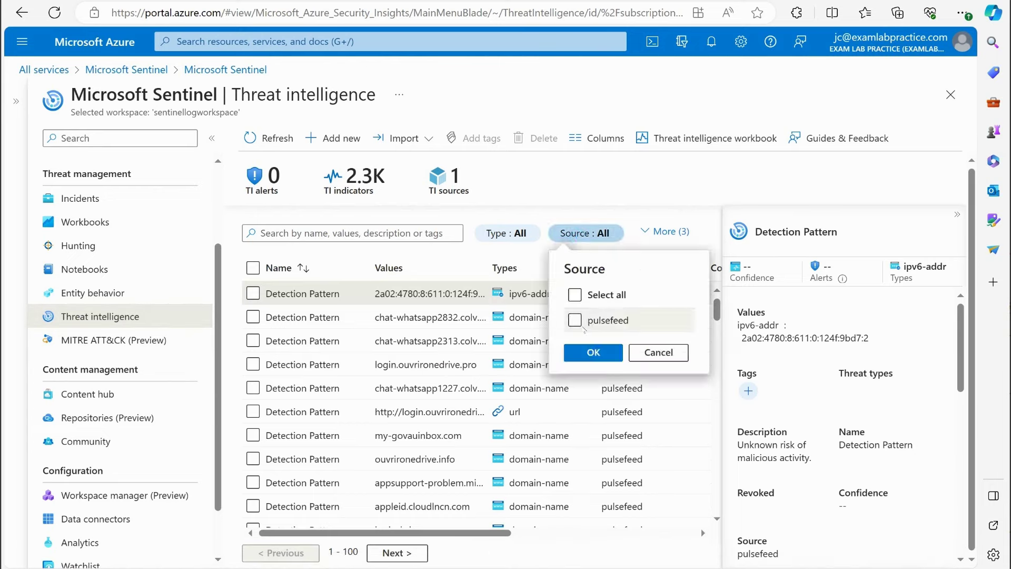
left_click(655, 352)
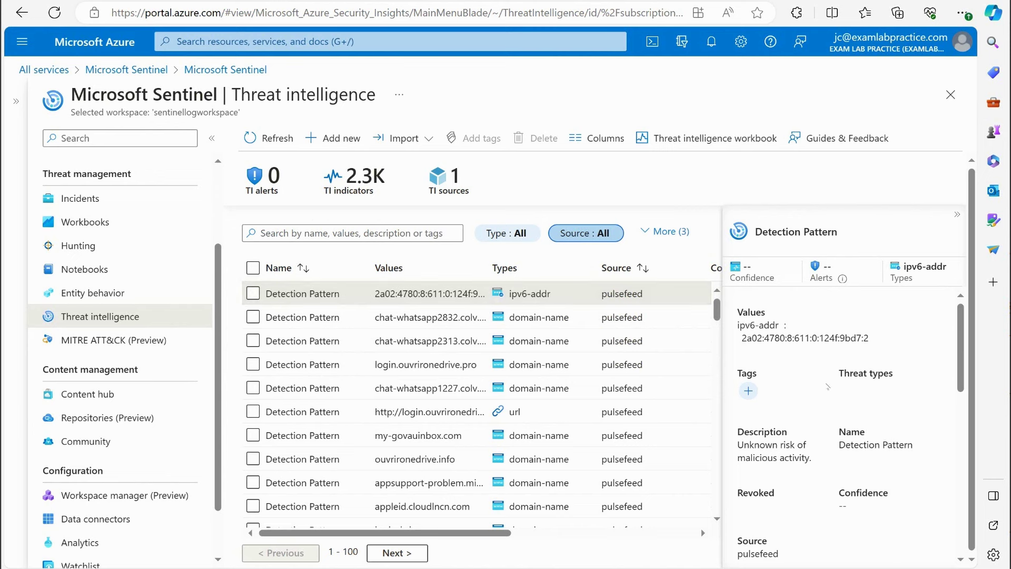
Review an indicator's carrier, continent and country details, then show chat-whatsapp2832.colv.sbs details
scroll(813, 349, "down", 5)
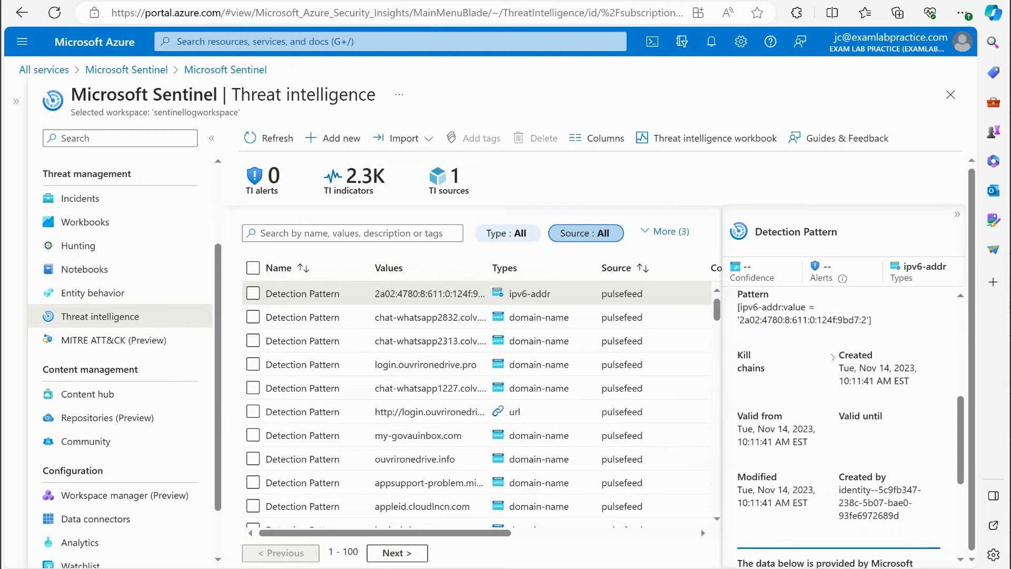
scroll(880, 455, "down", 4)
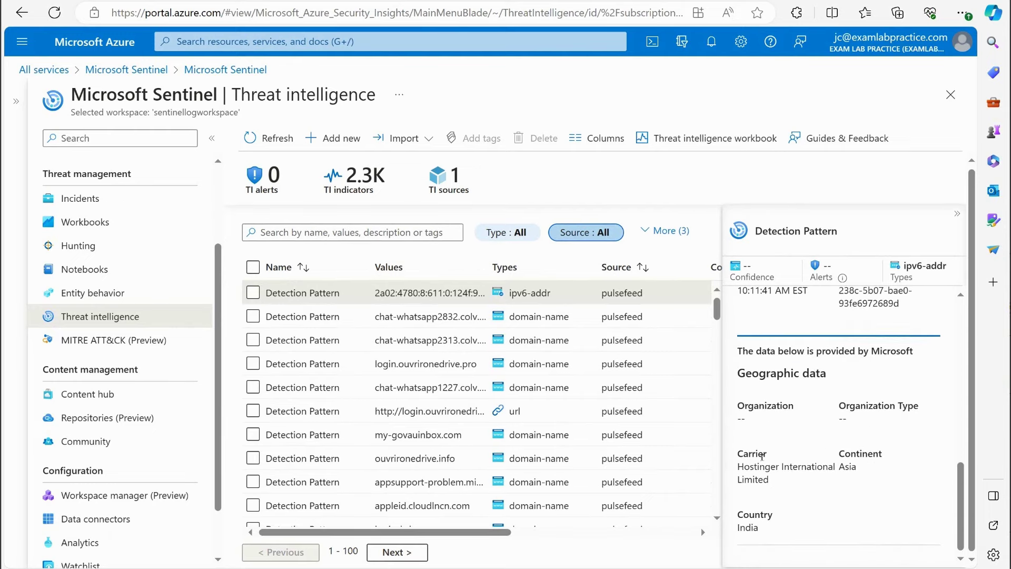
left_click_drag(747, 470, 858, 476)
left_click(857, 476)
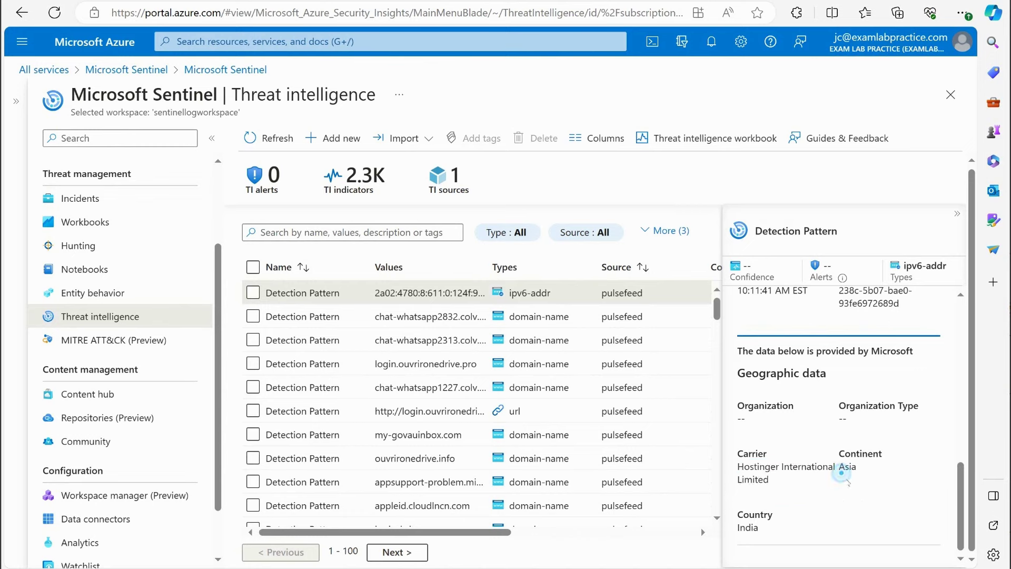
double_click(748, 528)
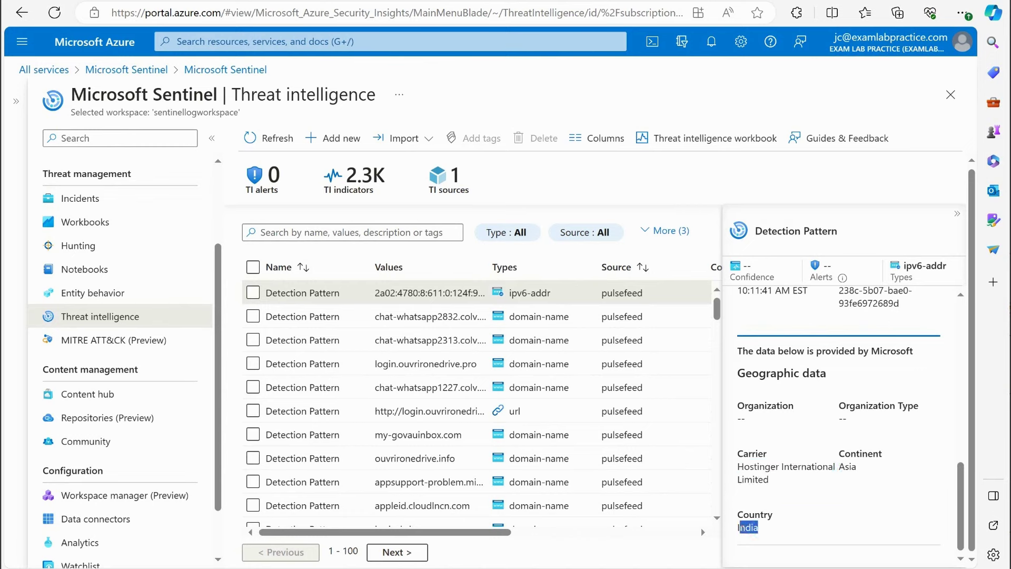
left_click(371, 311)
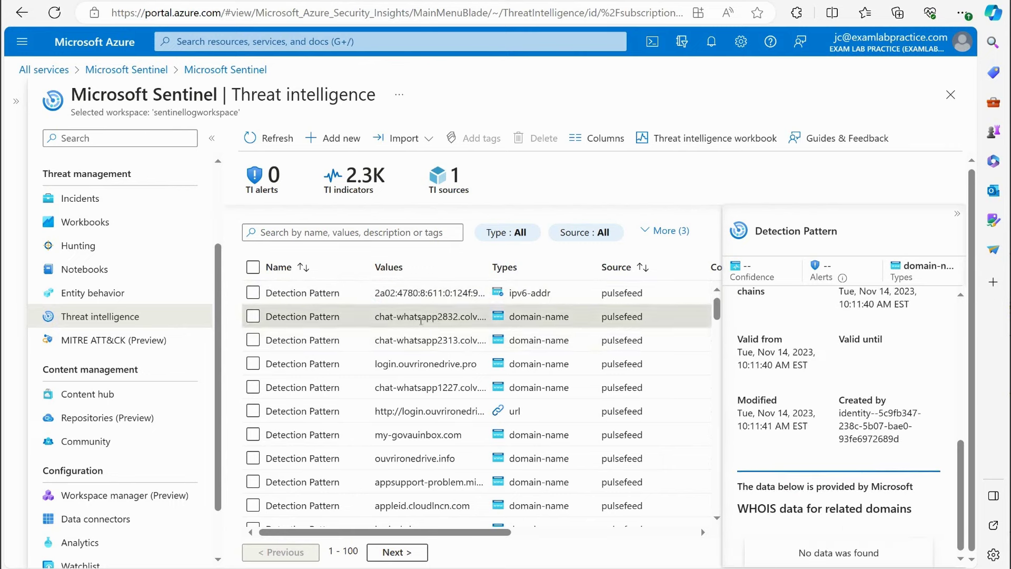
scroll(791, 432, "up", 4)
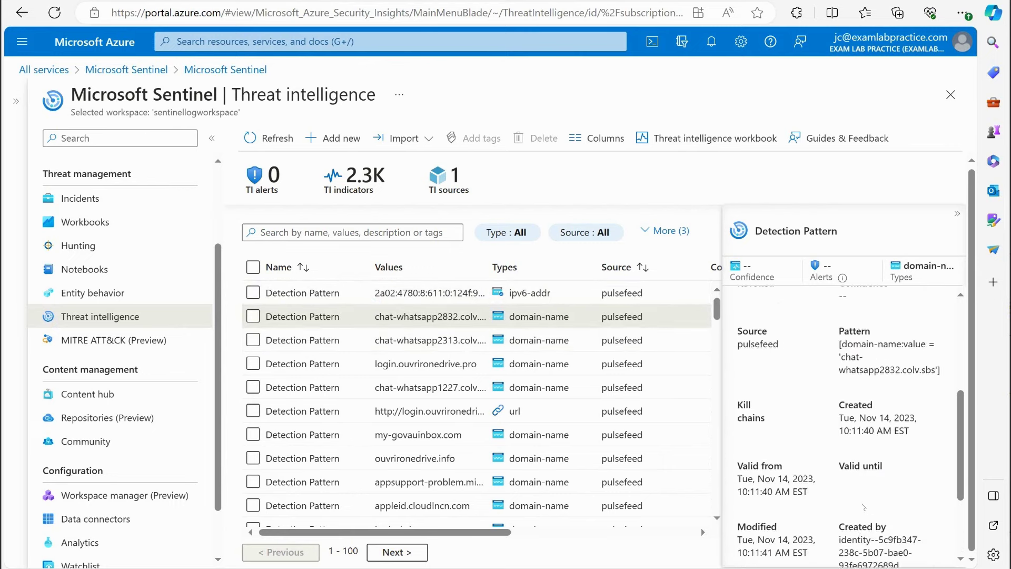
scroll(800, 444, "up", 3)
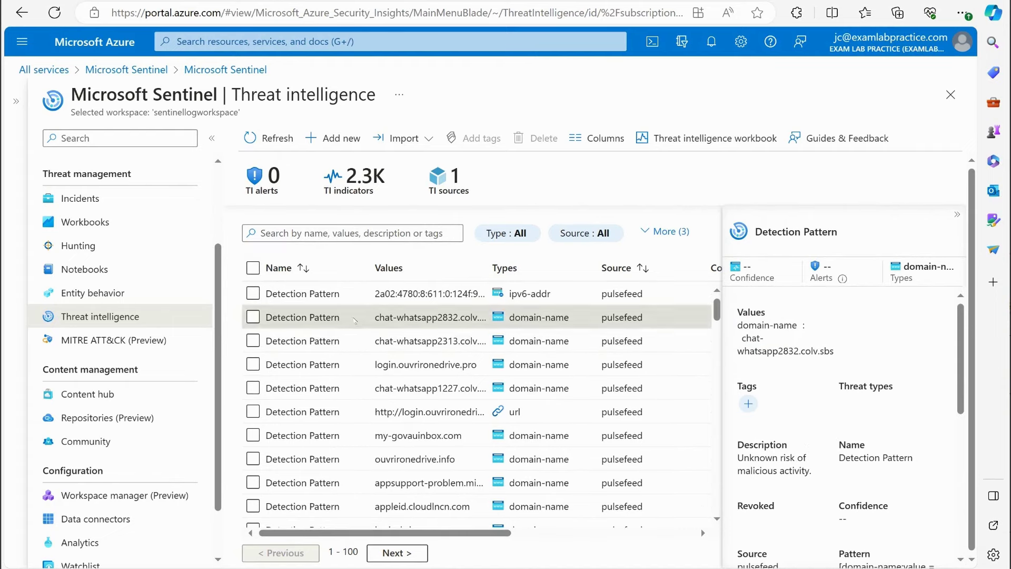
View details of the chat-whatsapp2313, login.ouvrironedrive.pro and chat-whatsapp1227 indicators
left_click(328, 337)
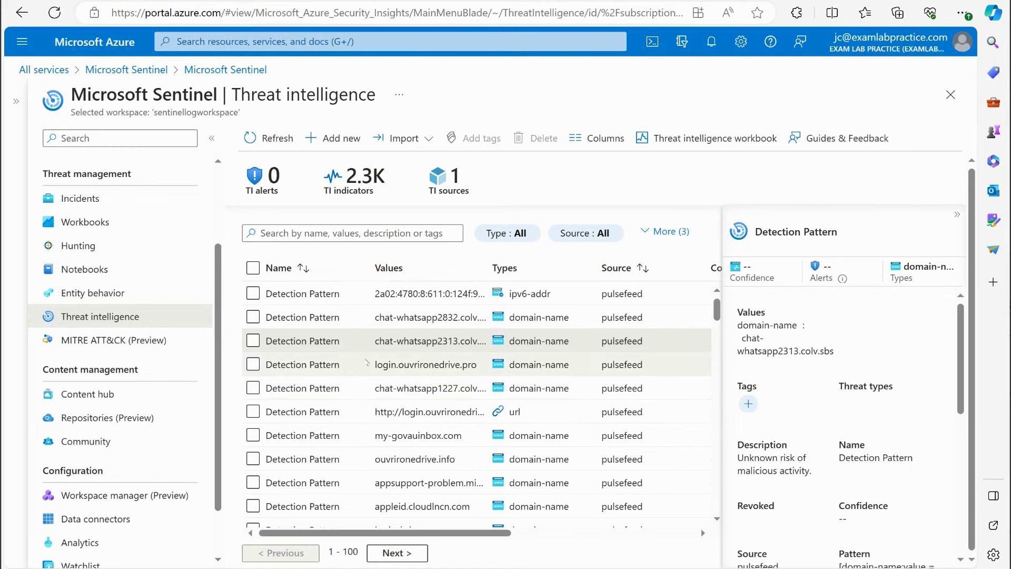
left_click(361, 364)
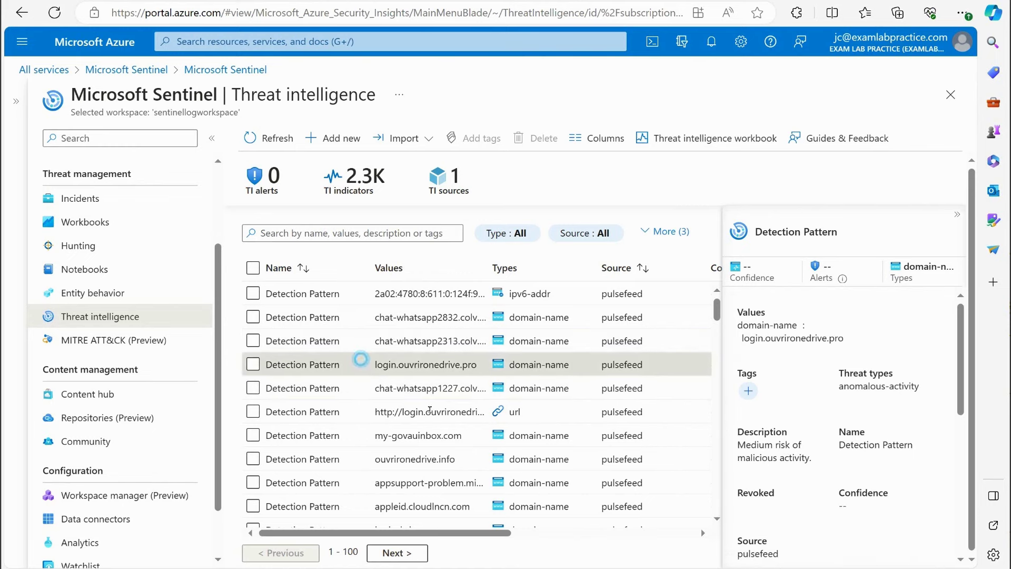
left_click(524, 395)
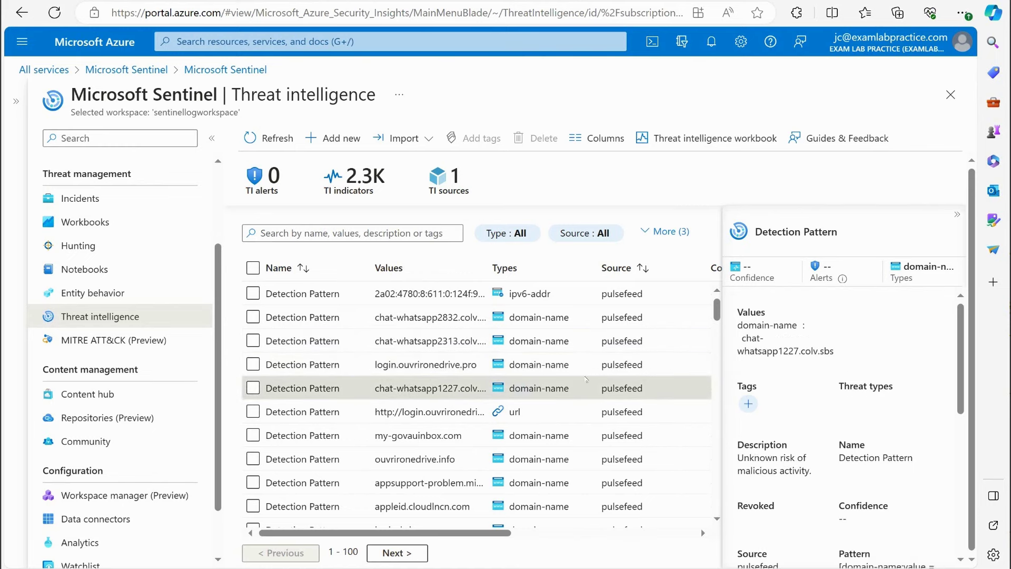
scroll(846, 327, "down", 4)
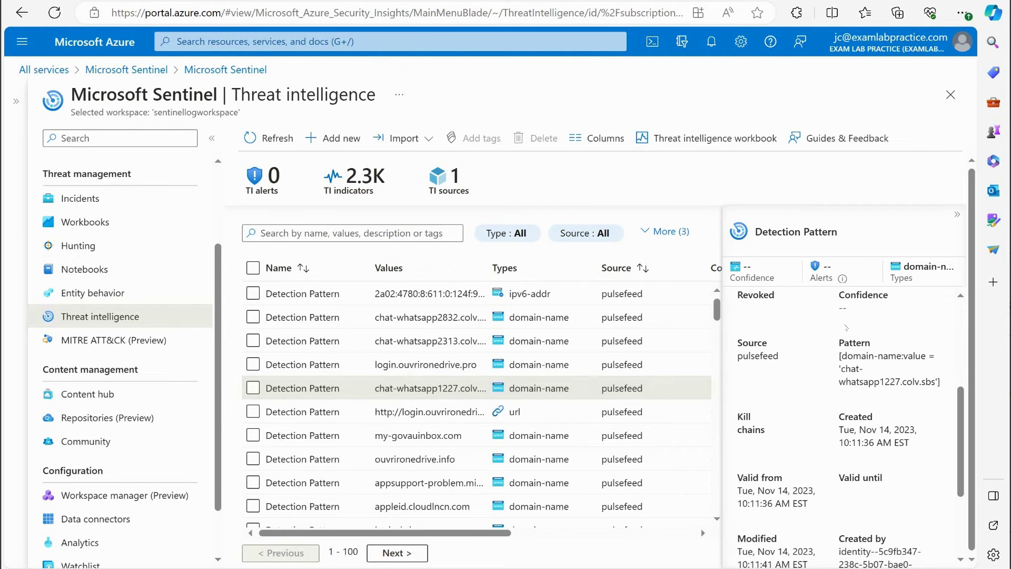
scroll(846, 328, "down", 3)
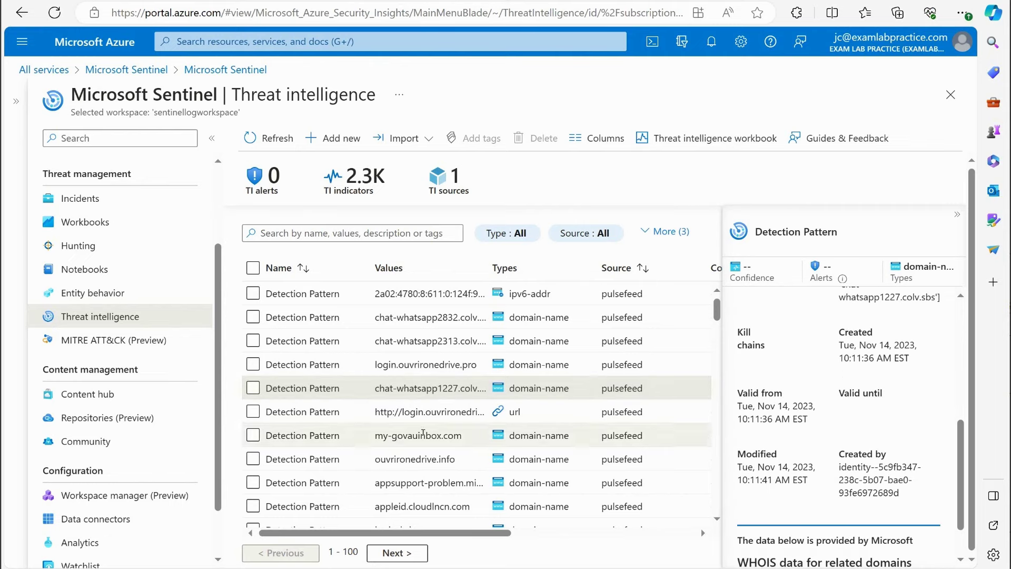
Check the login.ouvrironedrive.pro, my-govauinbox.com and ouvrironedrive.info WHOIS details, then load indicators 101–200
left_click(465, 414)
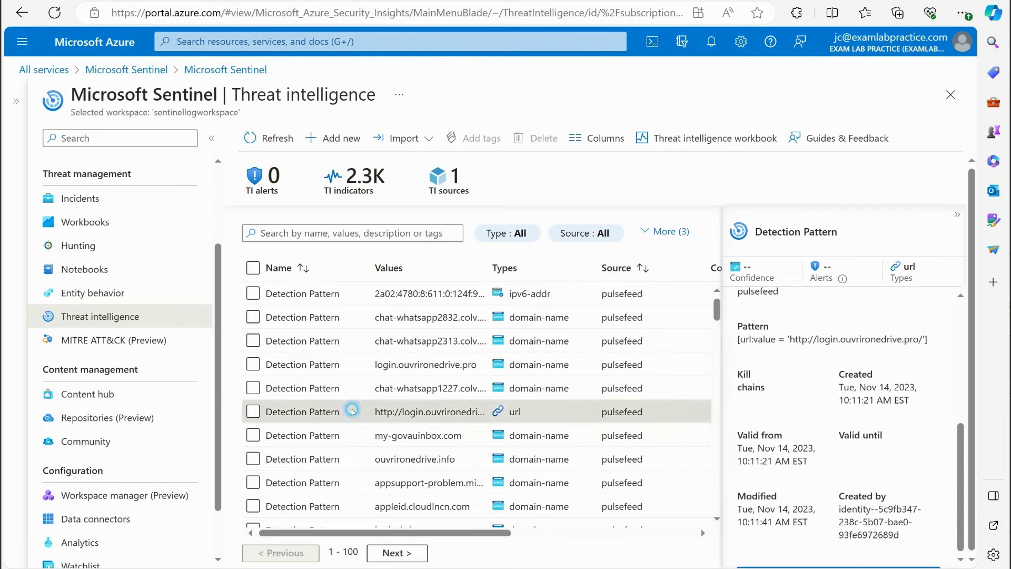
key("Down")
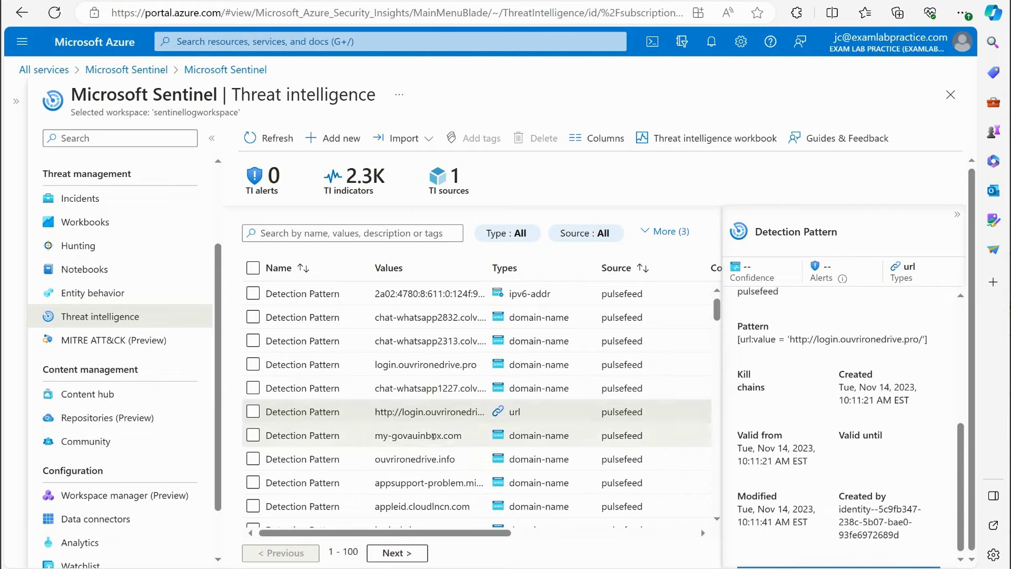
scroll(907, 341, "down", 5)
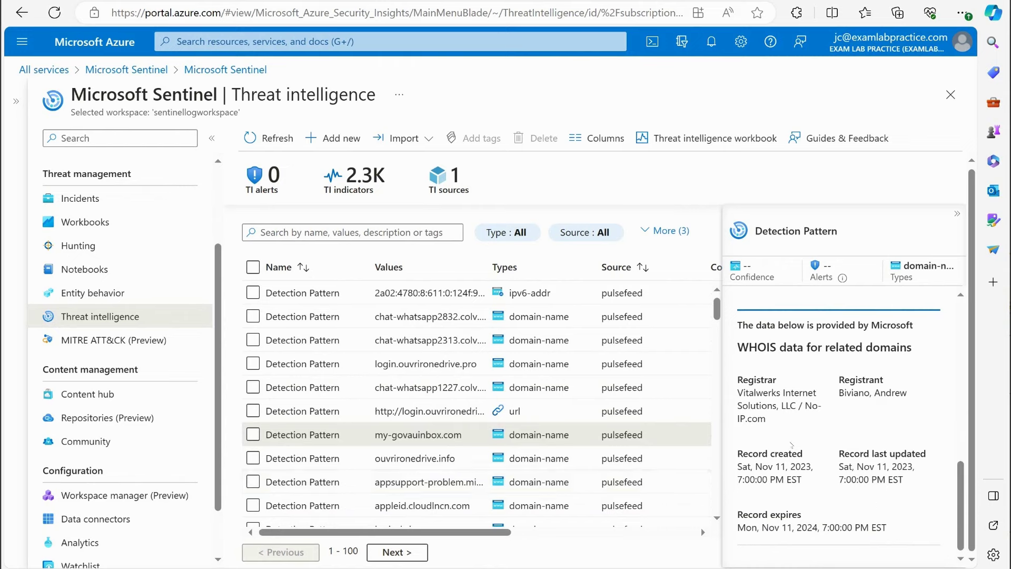
left_click(408, 458)
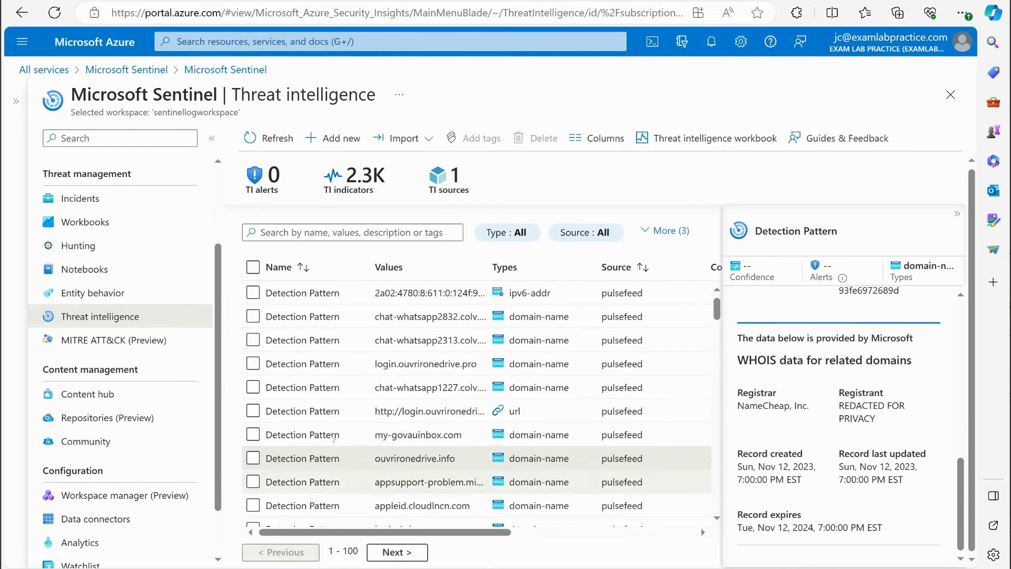
left_click(387, 553)
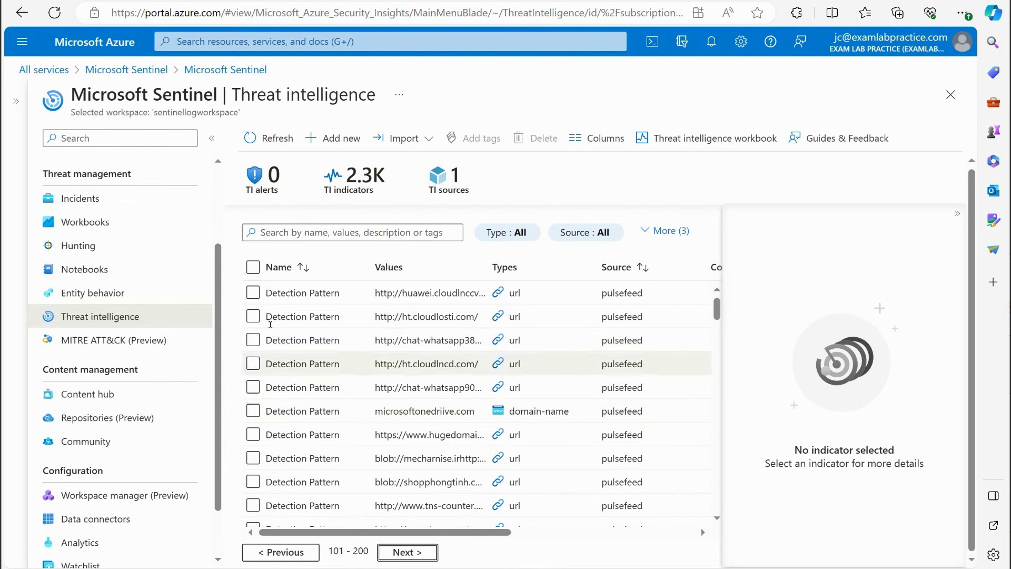
Inspect hugedomains, ht.cloudlosti, microsoftonedriive and tns-counter indicators, ending on huawei.cloudlnccv.com
left_click(269, 293)
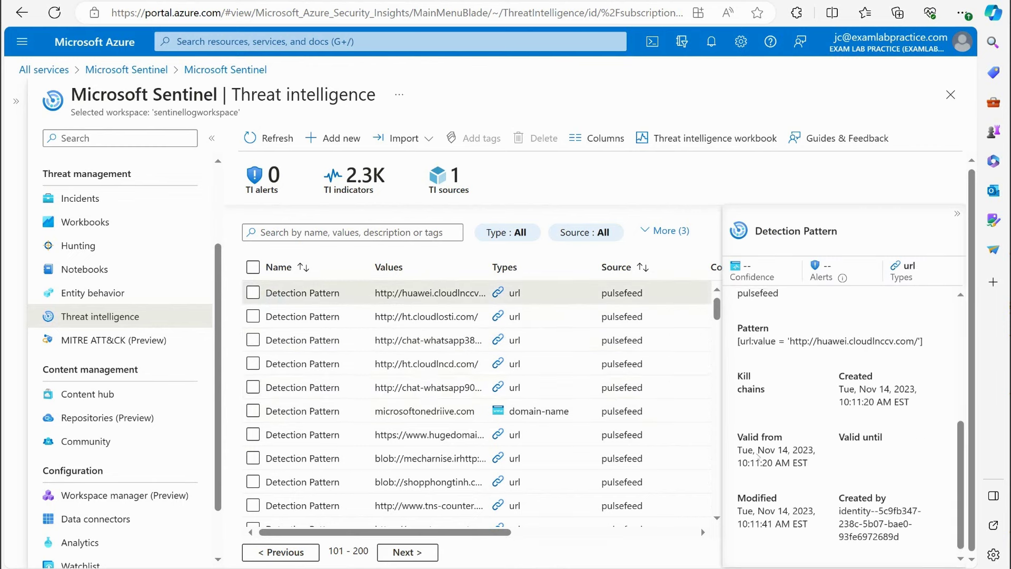
left_click(411, 434)
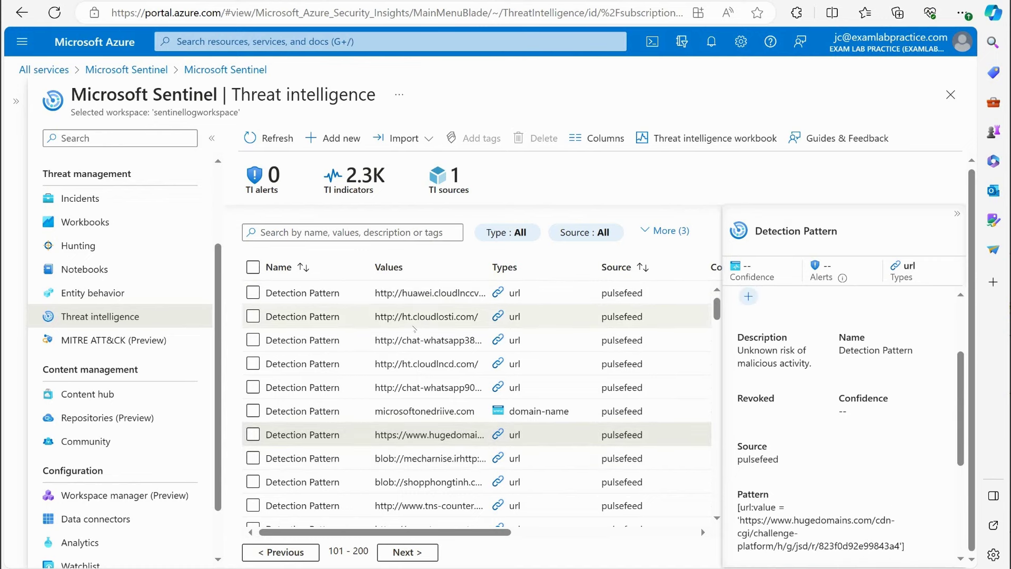
left_click(384, 323)
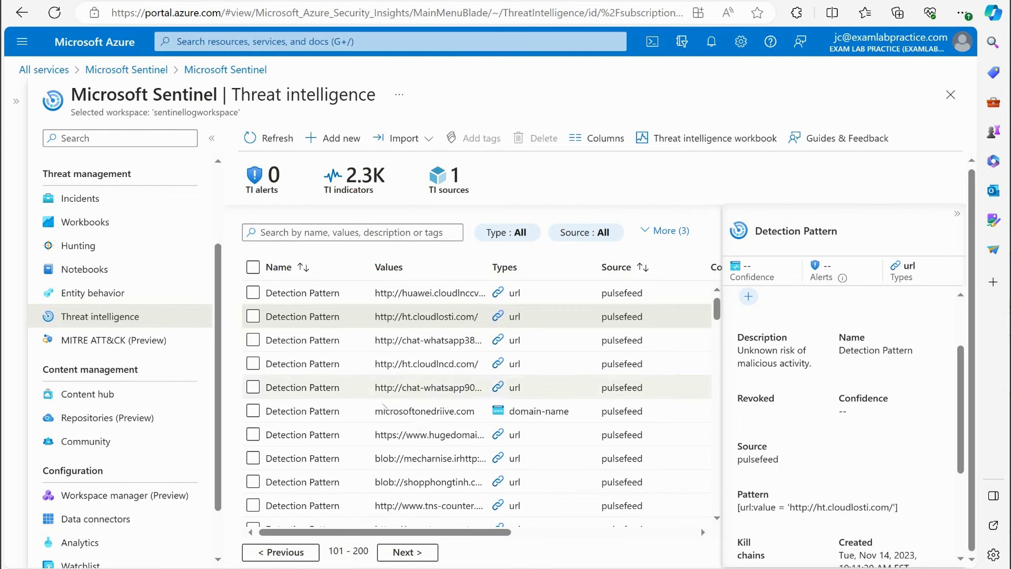
left_click(352, 412)
left_click(353, 505)
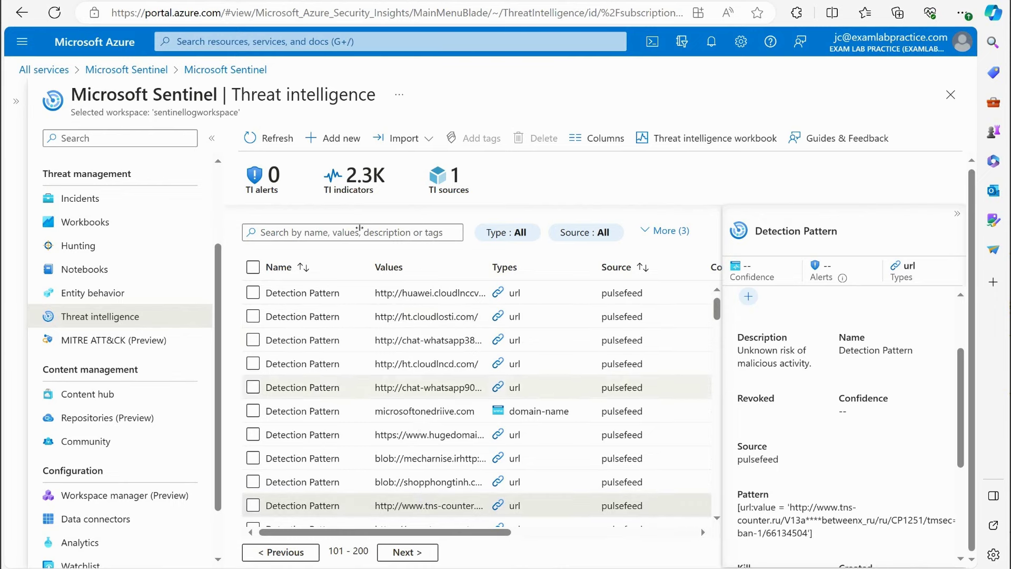
left_click(294, 294)
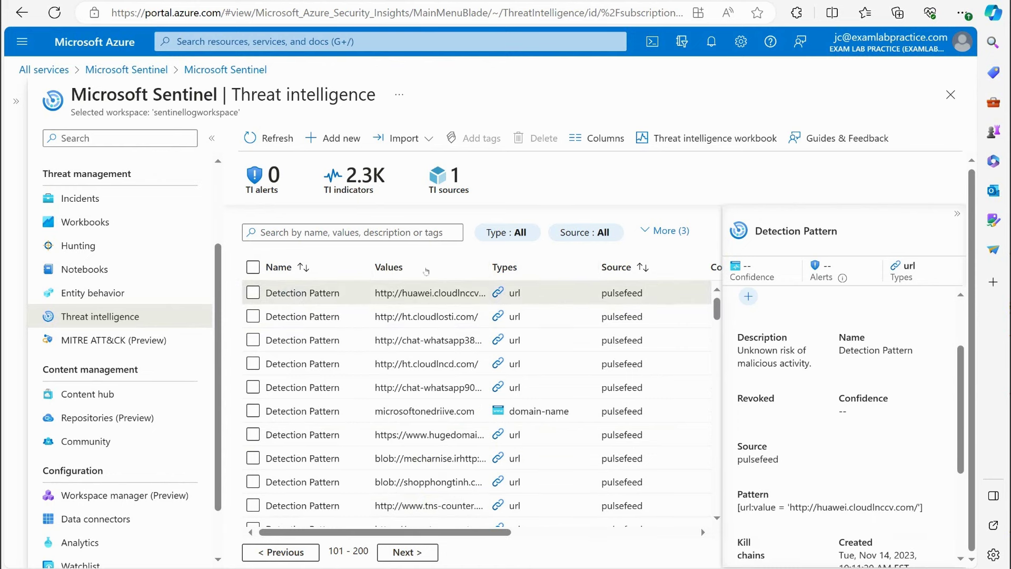
left_click(329, 139)
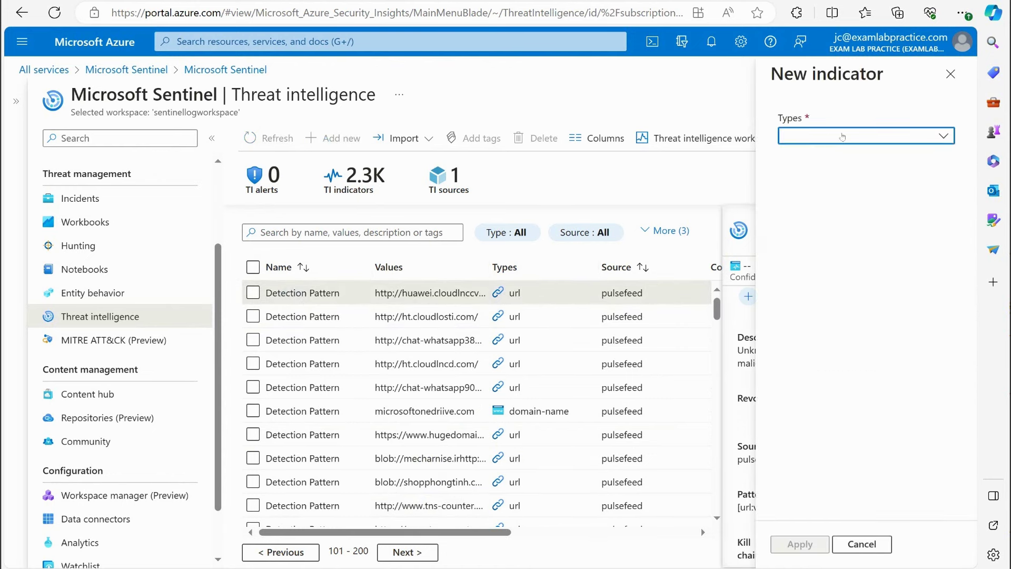
left_click(834, 136)
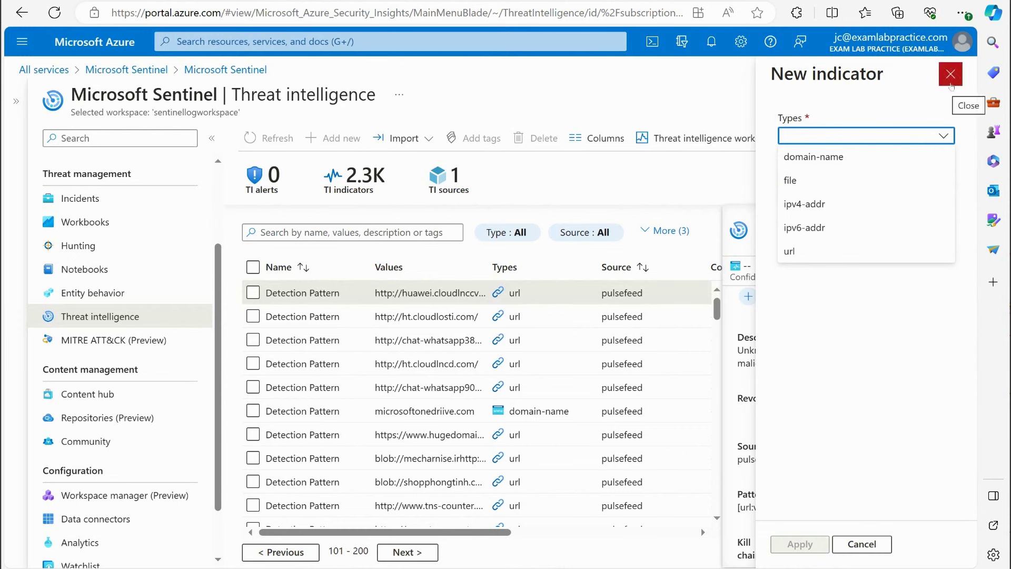
left_click(951, 74)
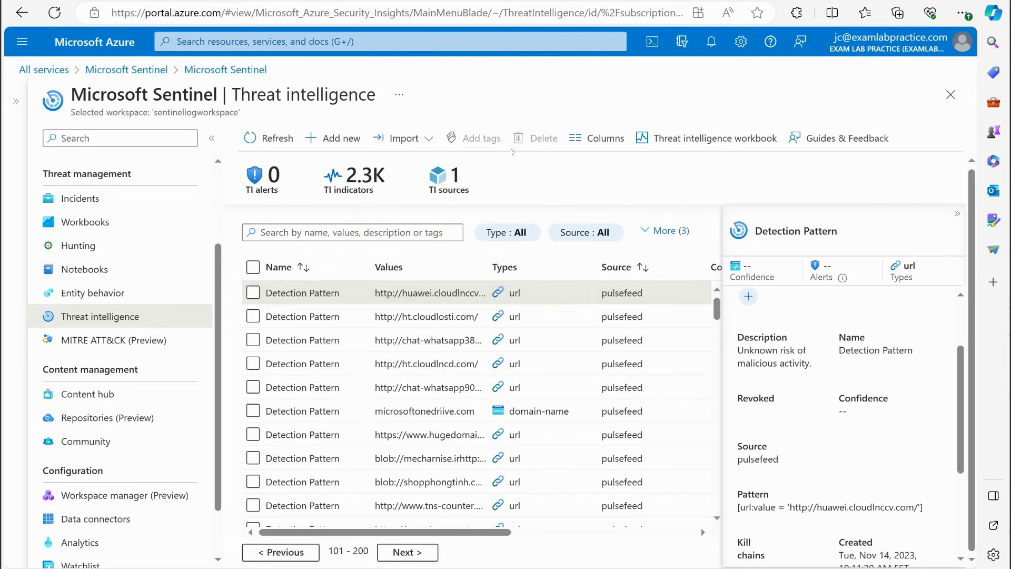
left_click(595, 236)
left_click(652, 352)
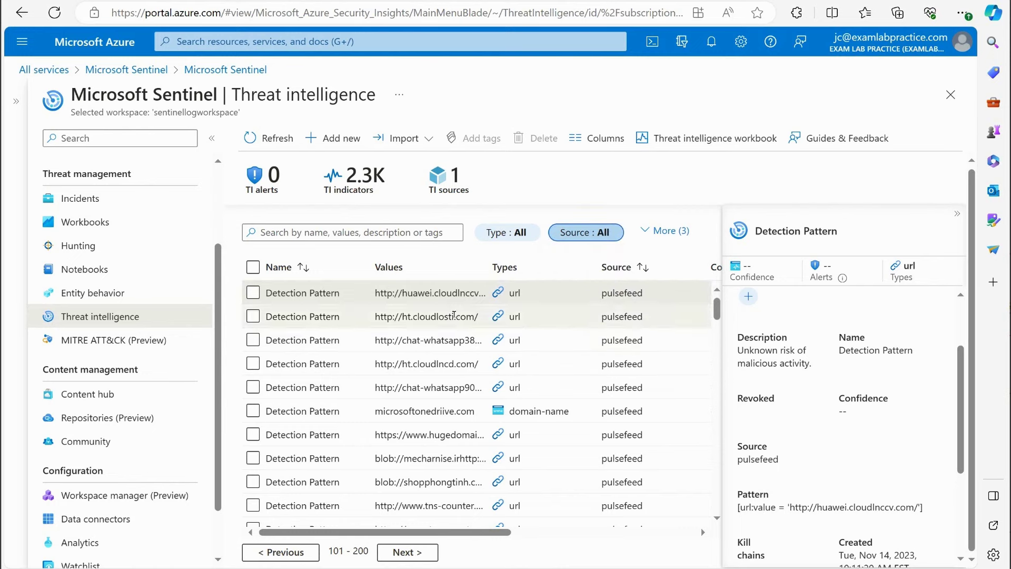